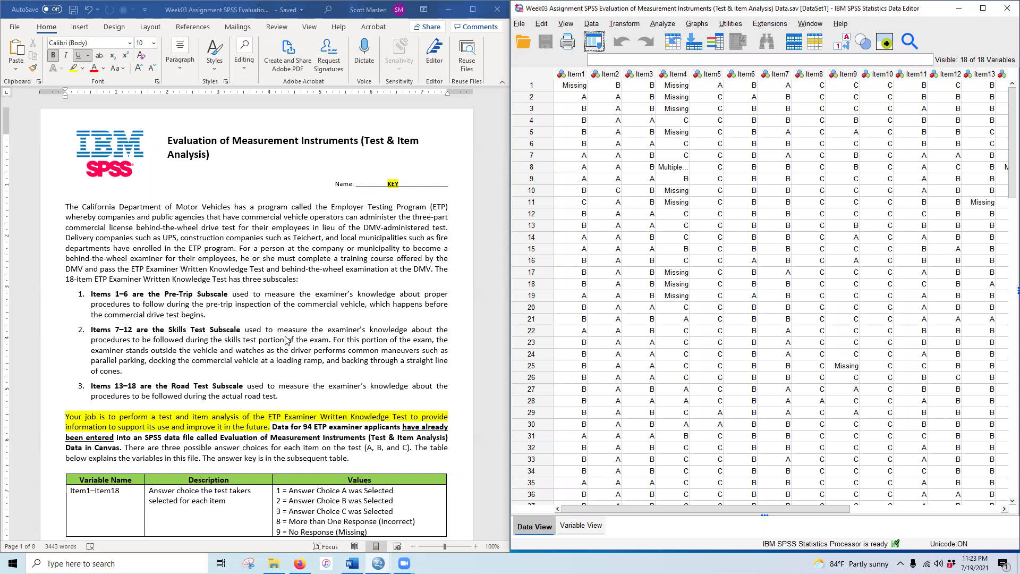
Run the Frequencies procedure on all items from Item1 to Item18 without additional statistics or charts
{"action": "scroll", "coordinate": [286, 340], "scroll_direction": "down", "scroll_amount": 3}
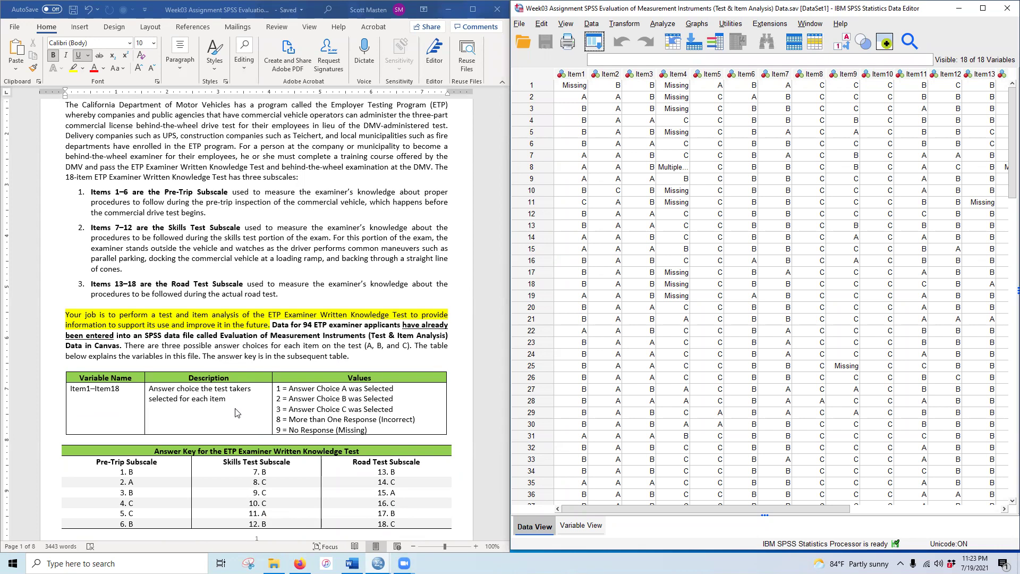
{"action": "scroll", "coordinate": [215, 423], "scroll_direction": "down", "scroll_amount": 3}
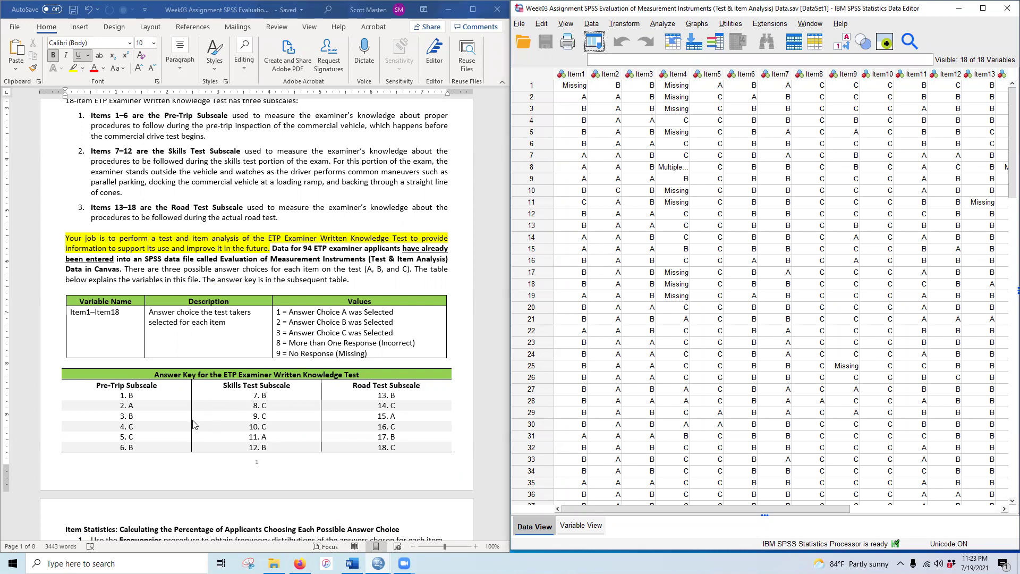
{"action": "scroll", "coordinate": [251, 386], "scroll_direction": "down", "scroll_amount": 7}
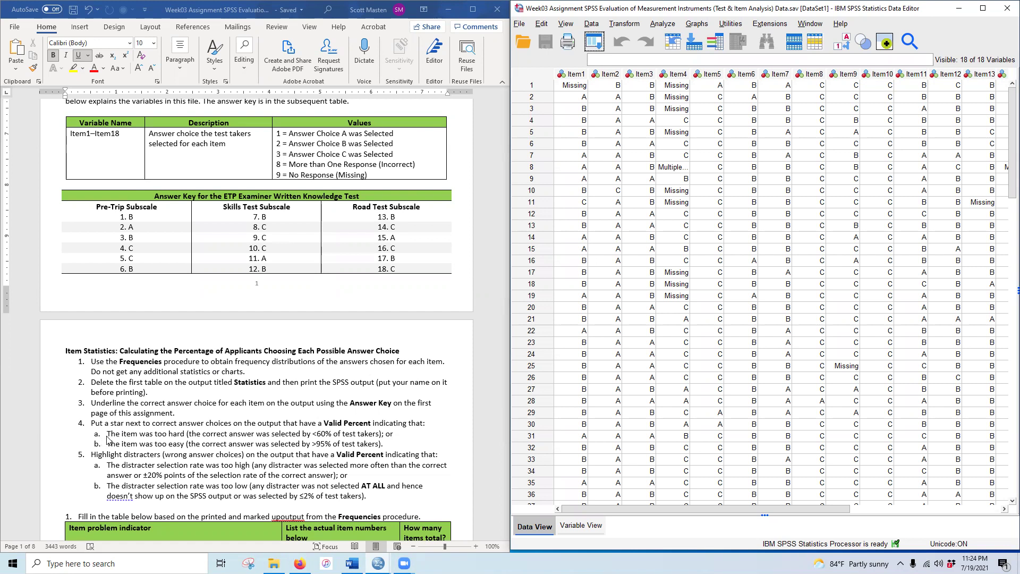
{"action": "left_click", "coordinate": [696, 25]}
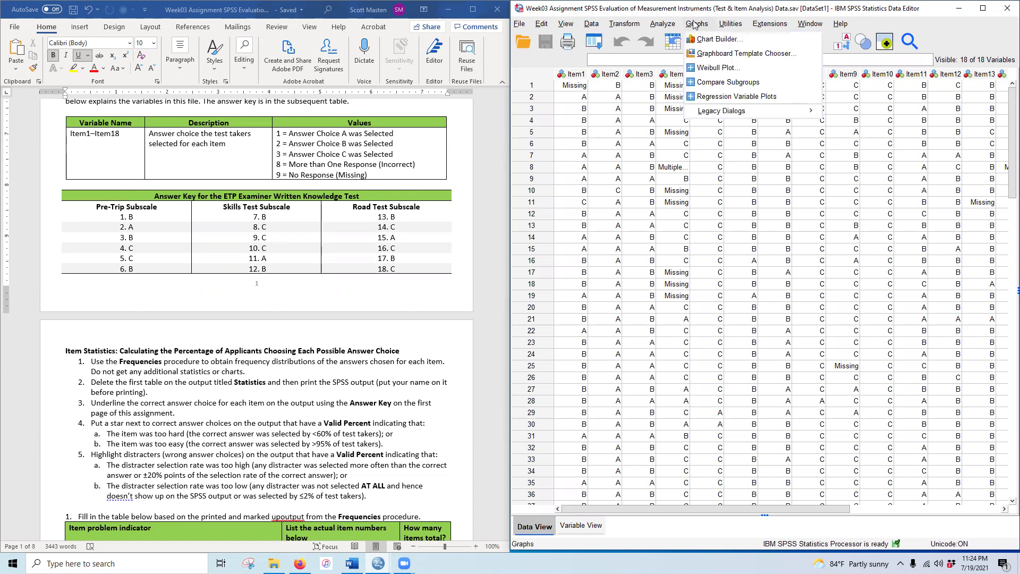
{"action": "mouse_move", "coordinate": [695, 65]}
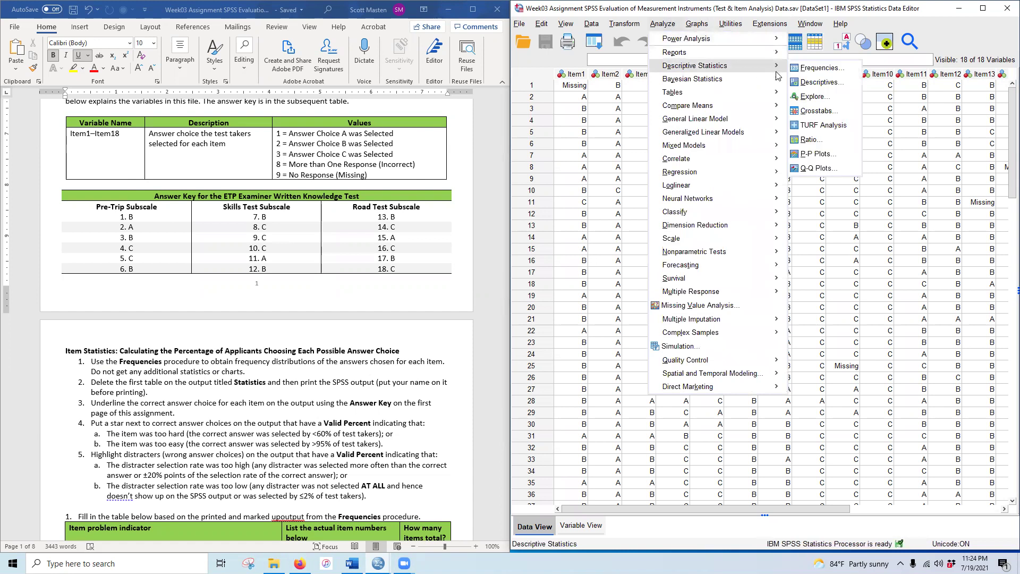
{"action": "left_click", "coordinate": [806, 67]}
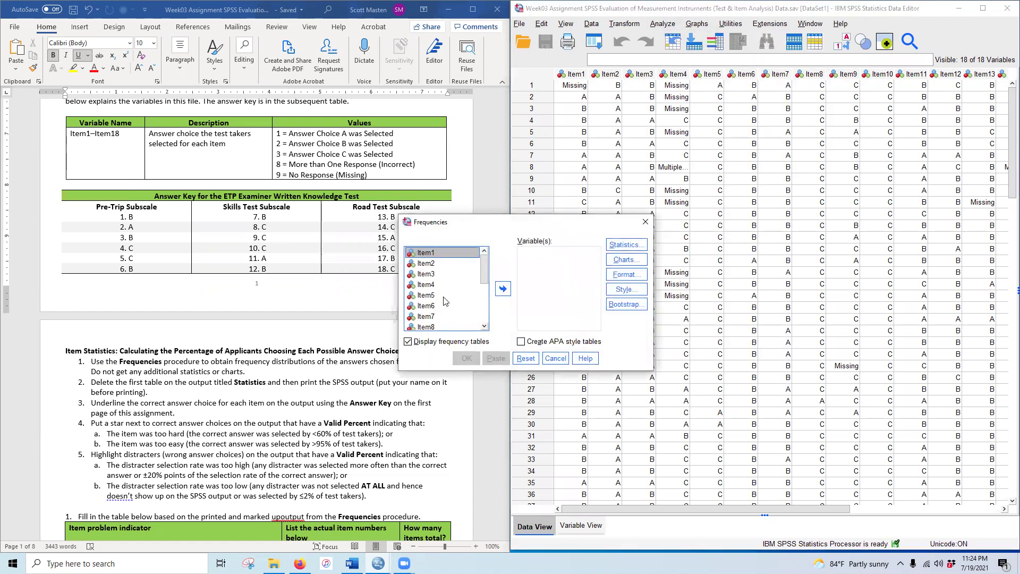
{"action": "scroll", "coordinate": [435, 301], "scroll_direction": "down", "scroll_amount": 4}
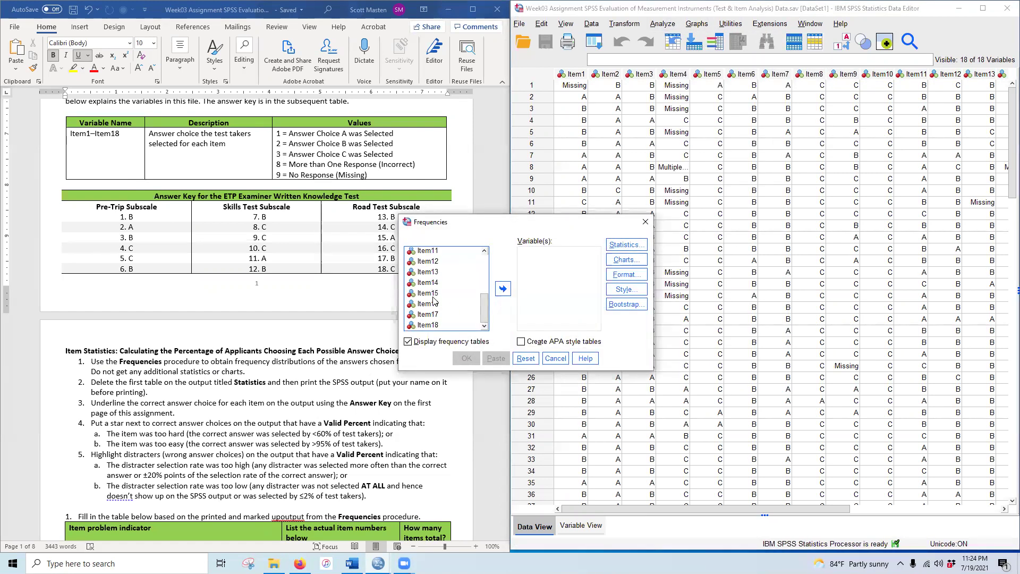
{"action": "left_click", "coordinate": [432, 326], "text": "shift"}
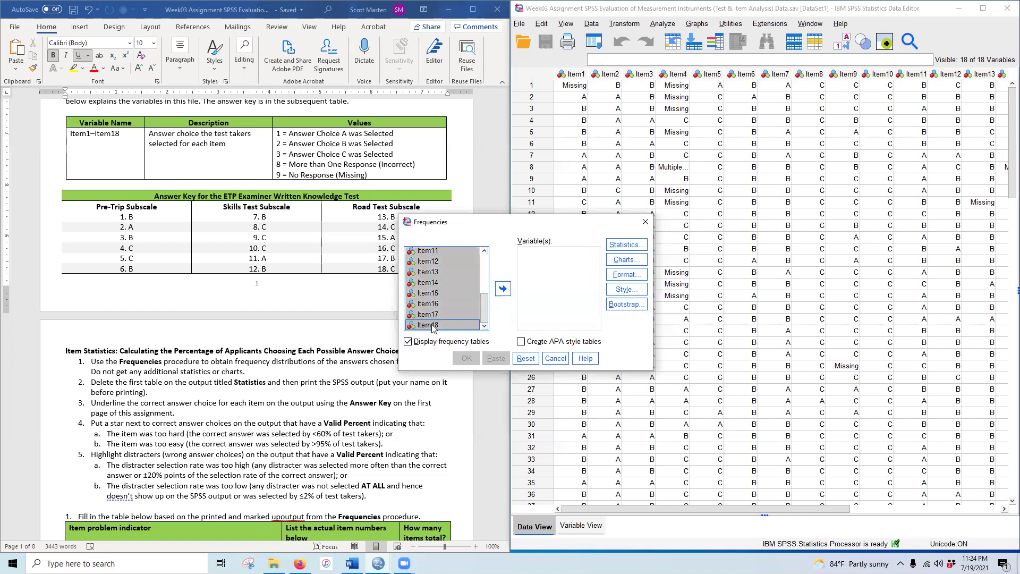
{"action": "left_click", "coordinate": [503, 289]}
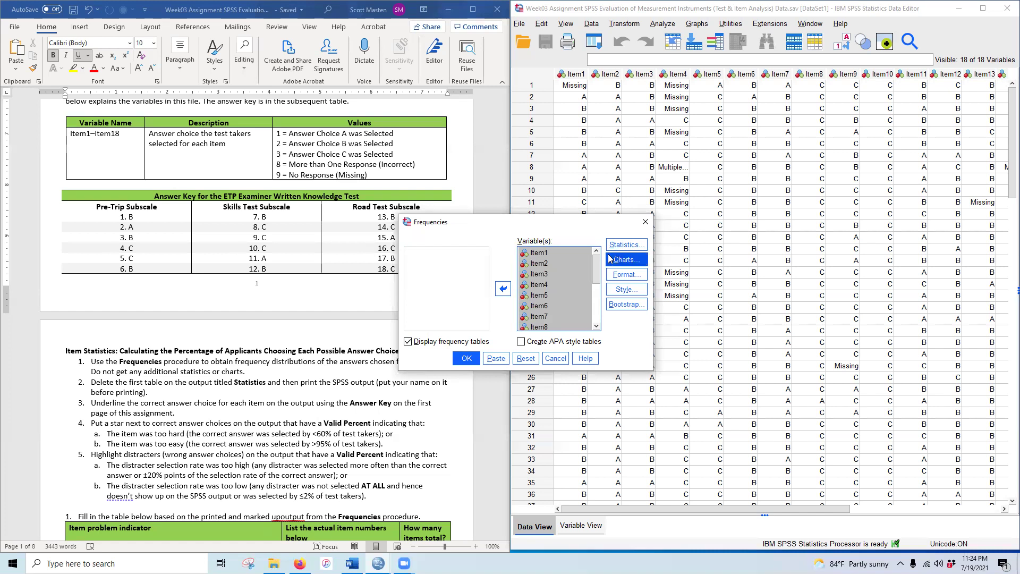
{"action": "left_click", "coordinate": [465, 359]}
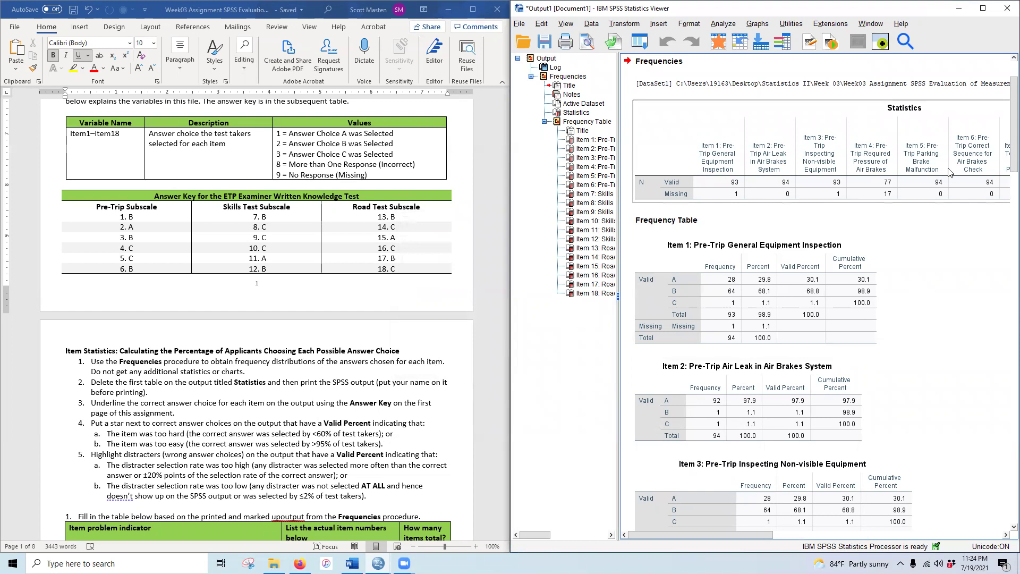
Delete the Statistics table above the frequency tables in the output
{"action": "left_click_drag", "start_coordinate": [694, 533], "coordinate": [783, 546]}
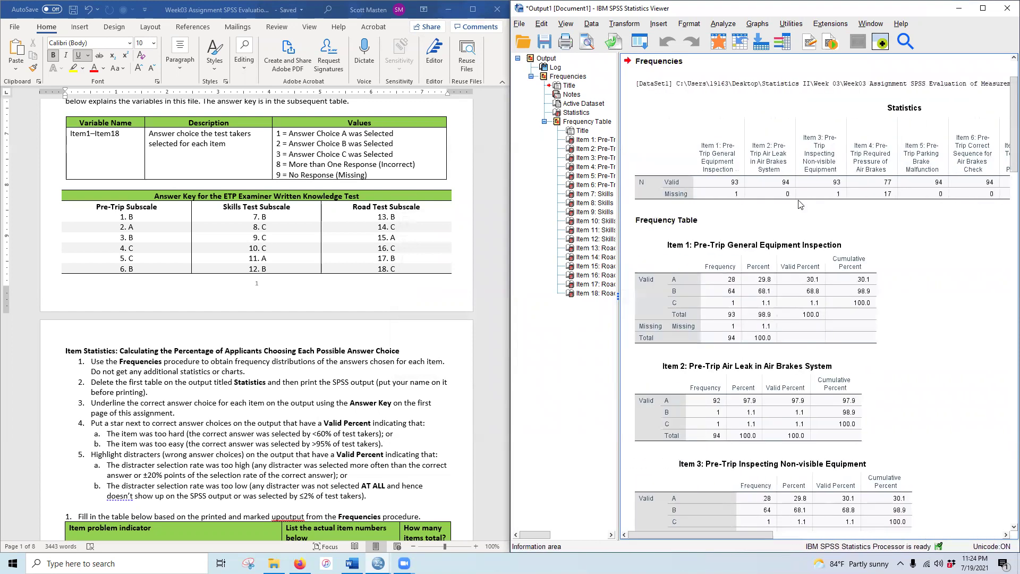
{"action": "left_click", "coordinate": [754, 158]}
{"action": "key", "text": "Delete"}
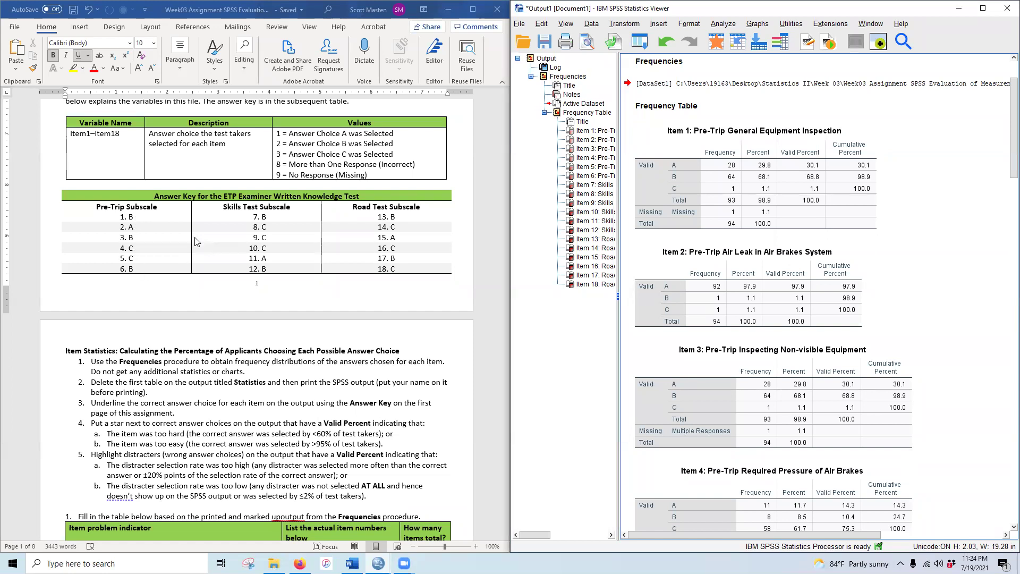
Make the correct answer label B bold in the Item 1: Pre-Trip General Equipment Inspection table
{"action": "left_click", "coordinate": [715, 183]}
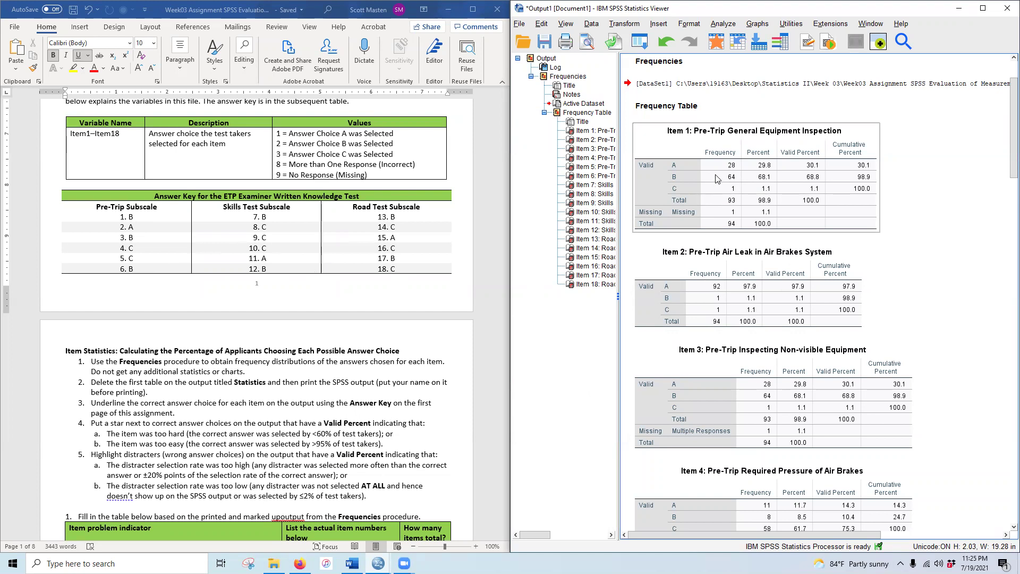
{"action": "double_click", "coordinate": [721, 193]}
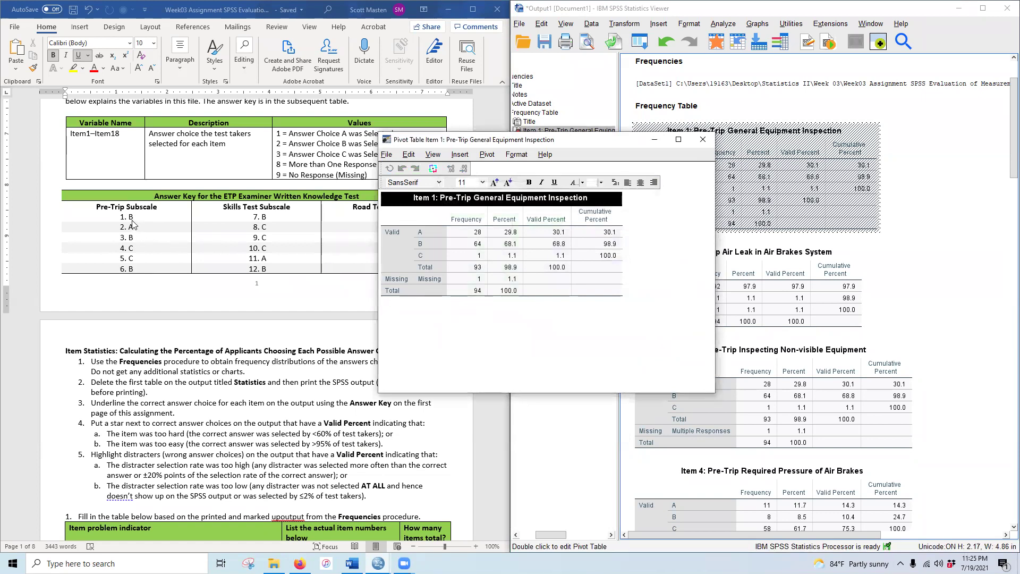
{"action": "left_click", "coordinate": [477, 246]}
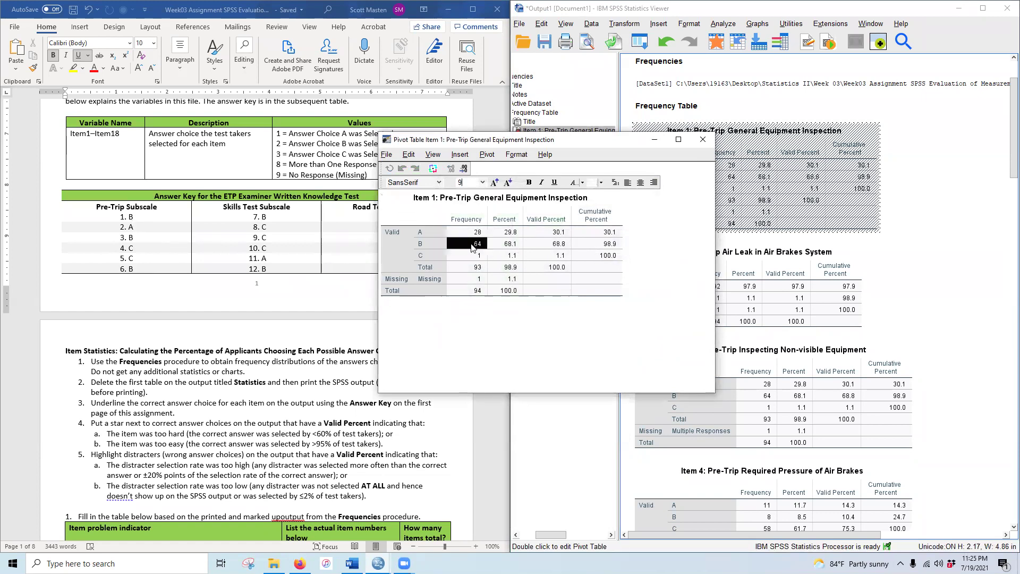
{"action": "left_click", "coordinate": [431, 247]}
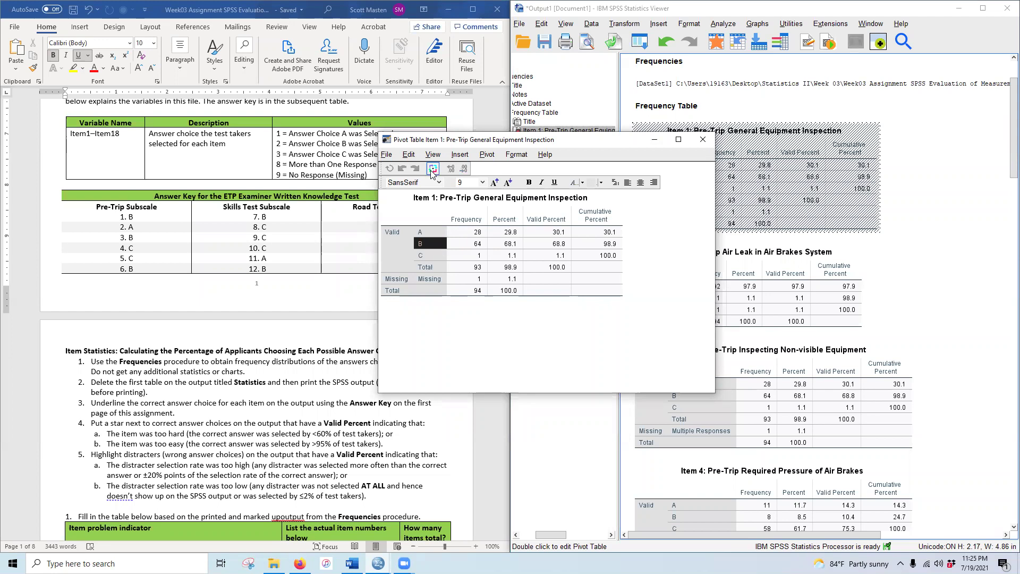
{"action": "left_click", "coordinate": [408, 155]}
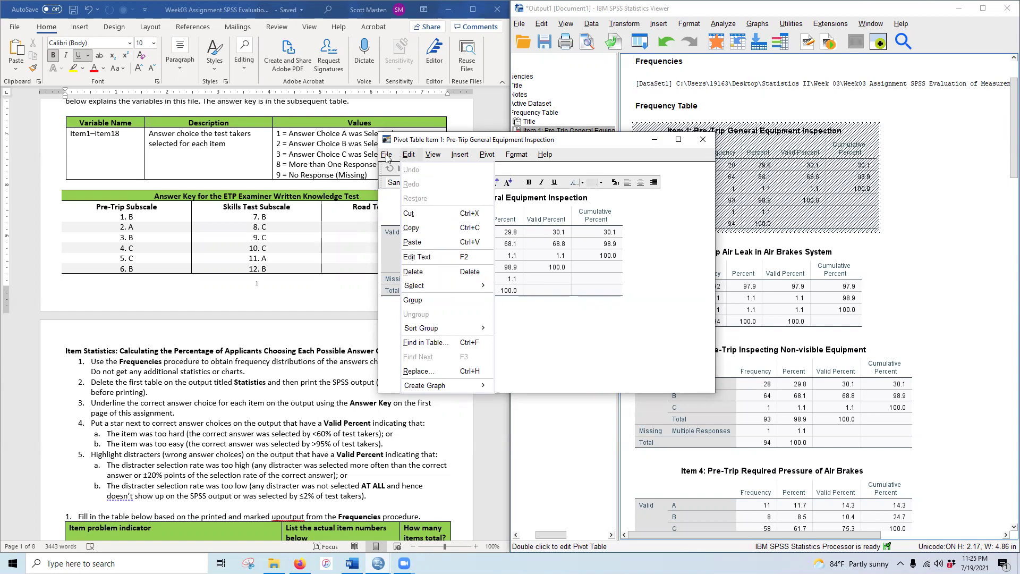
{"action": "left_click", "coordinate": [387, 157]}
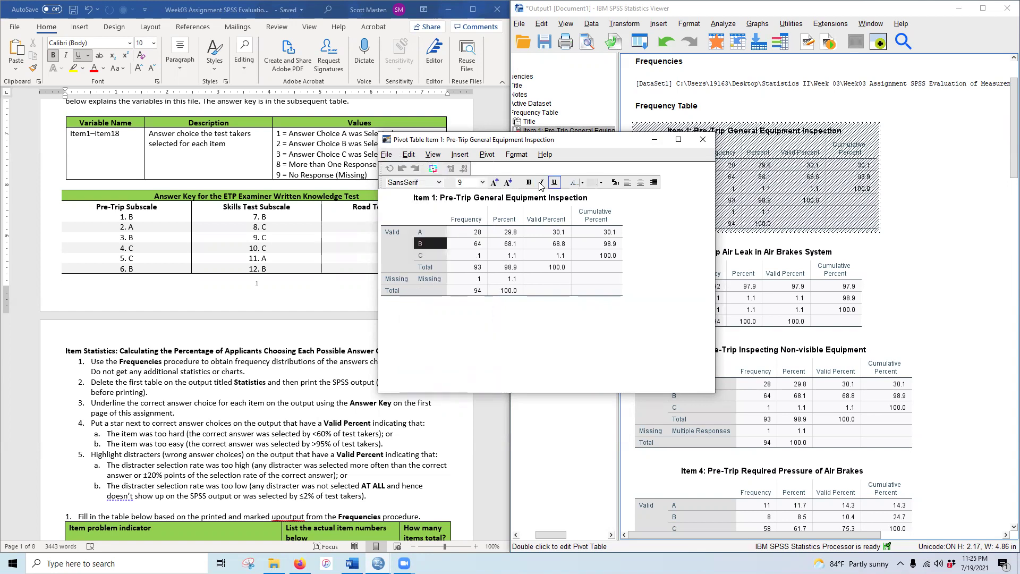
{"action": "left_click", "coordinate": [582, 184]}
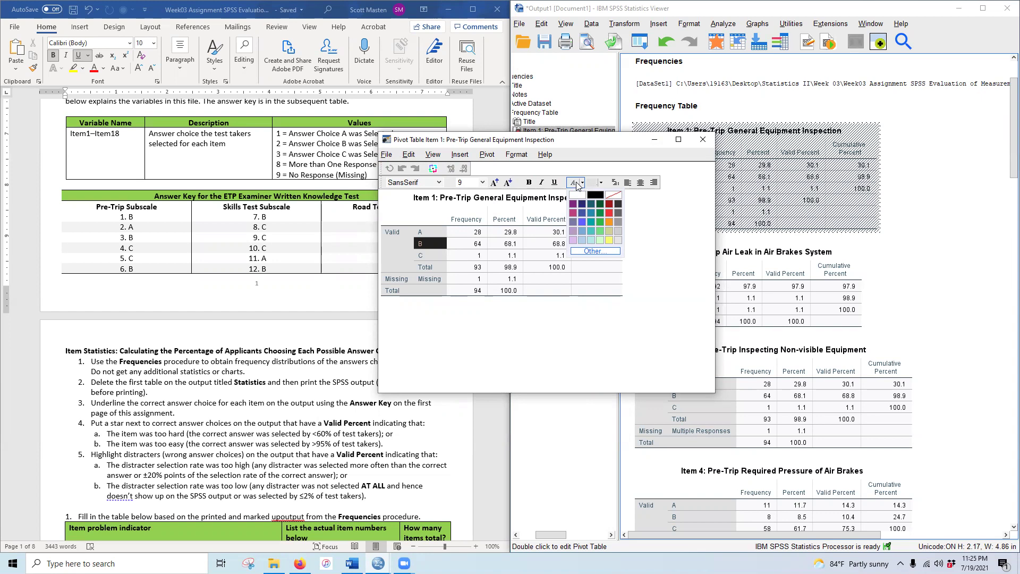
{"action": "left_click", "coordinate": [529, 183]}
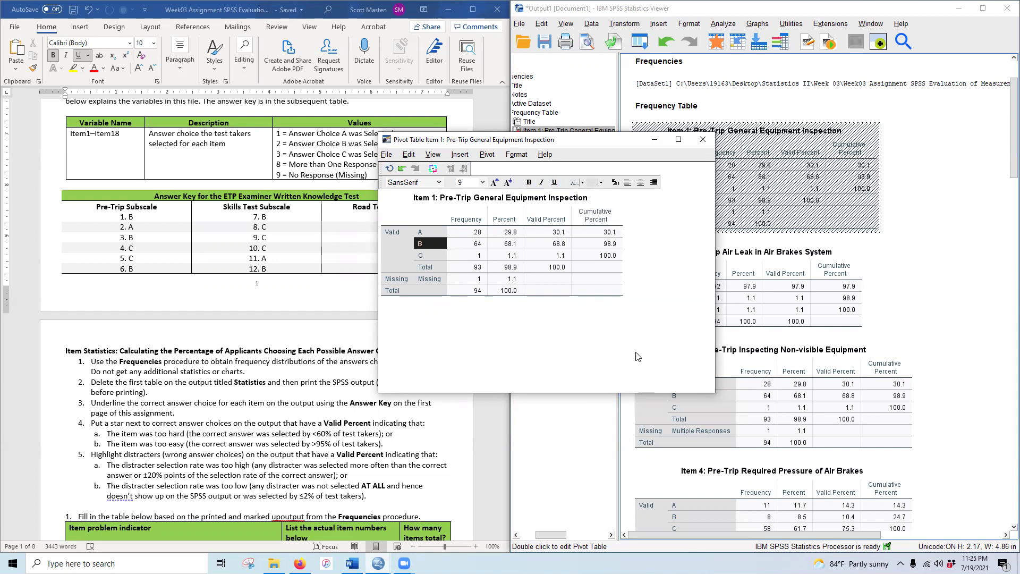
{"action": "left_click", "coordinate": [702, 139]}
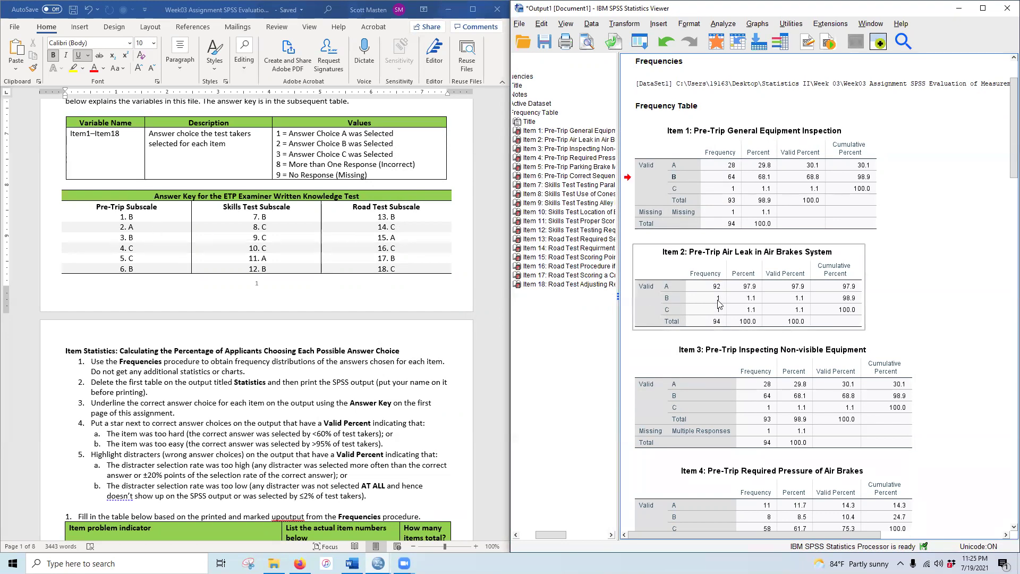
Make the correct answer label A bold in the Item 2: Pre-Trip Air Leak in Air Brakes System table
{"action": "double_click", "coordinate": [645, 309]}
{"action": "left_click", "coordinate": [416, 233]}
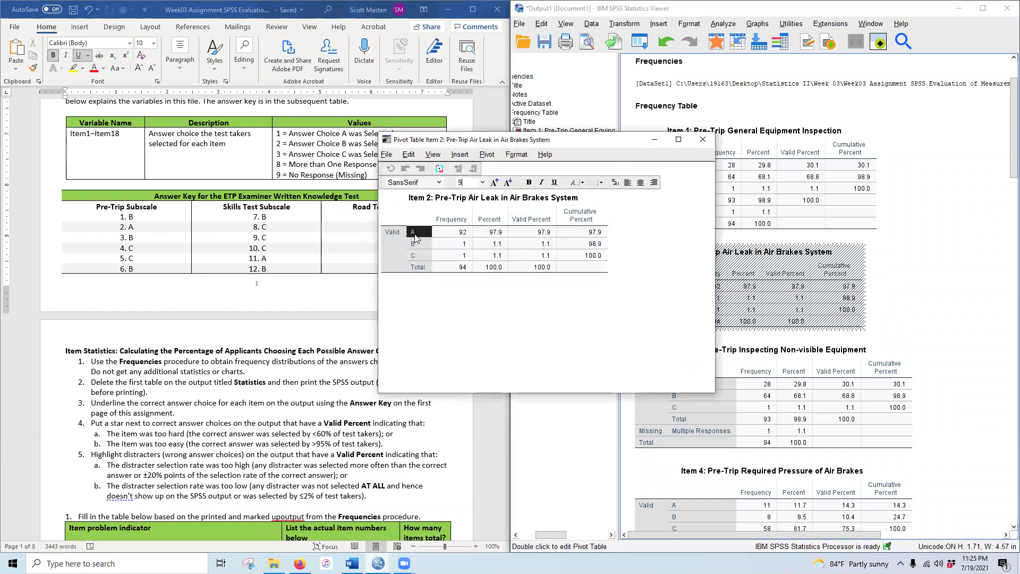
{"action": "left_click", "coordinate": [528, 182]}
{"action": "left_click", "coordinate": [703, 139]}
Make the correct answer label B bold in the Item 3: Pre-Trip Inspecting Non-visible Equipment table
{"action": "double_click", "coordinate": [715, 423]}
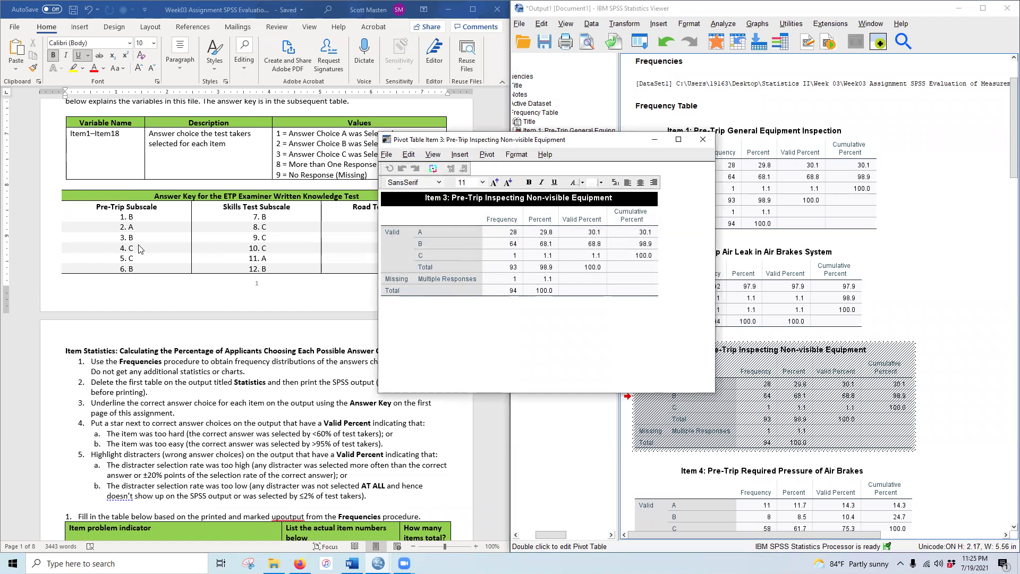
{"action": "left_click", "coordinate": [421, 243]}
{"action": "left_click", "coordinate": [529, 182]}
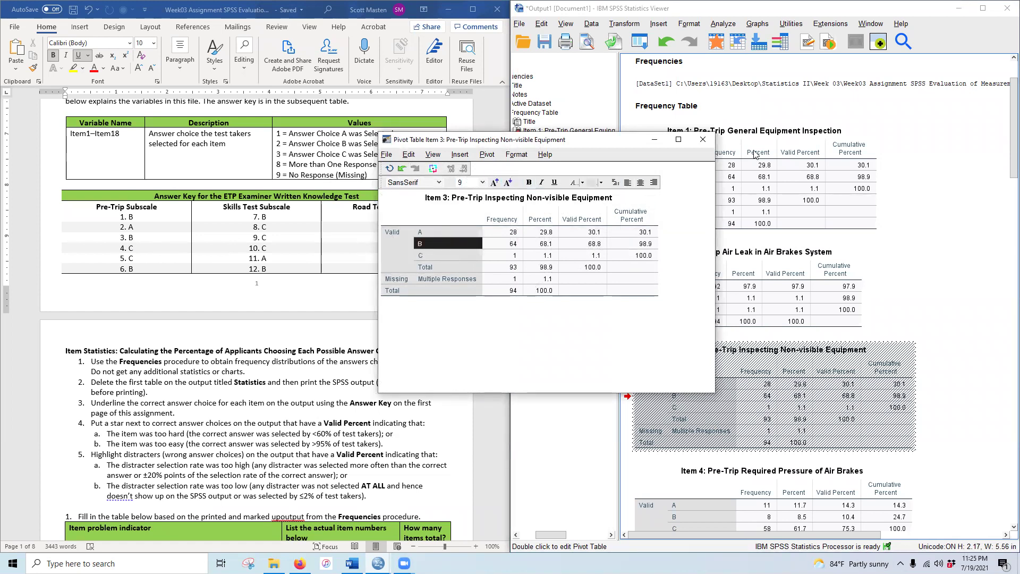
{"action": "left_click", "coordinate": [696, 146]}
Make the correct answer label C bold in the Item 4: Pre-Trip Required Pressure of Air Brakes table
{"action": "scroll", "coordinate": [777, 385], "scroll_direction": "down", "scroll_amount": 3}
{"action": "double_click", "coordinate": [736, 330]}
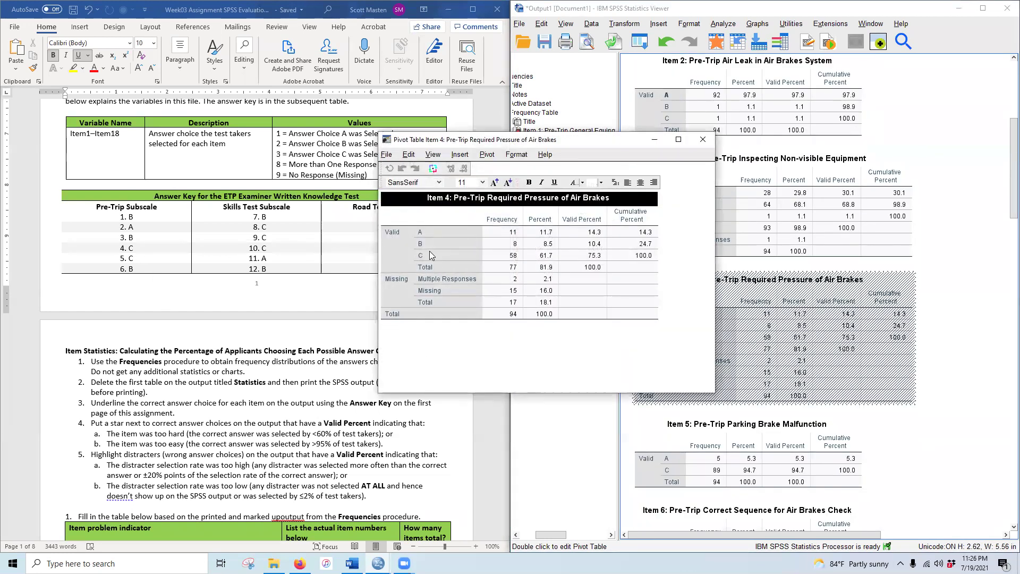
{"action": "left_click", "coordinate": [425, 253]}
{"action": "left_click", "coordinate": [530, 183]}
{"action": "left_click", "coordinate": [730, 223]}
Make the correct answer label C bold in the Item 5: Pre-Trip Parking Brake Malfunction table
{"action": "scroll", "coordinate": [727, 298], "scroll_direction": "down", "scroll_amount": 3}
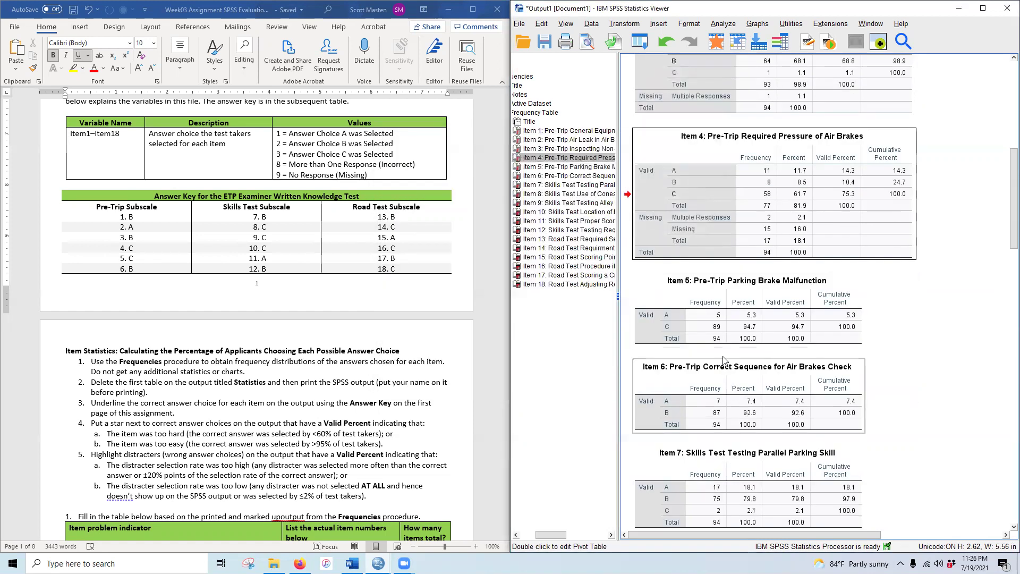
{"action": "double_click", "coordinate": [694, 313]}
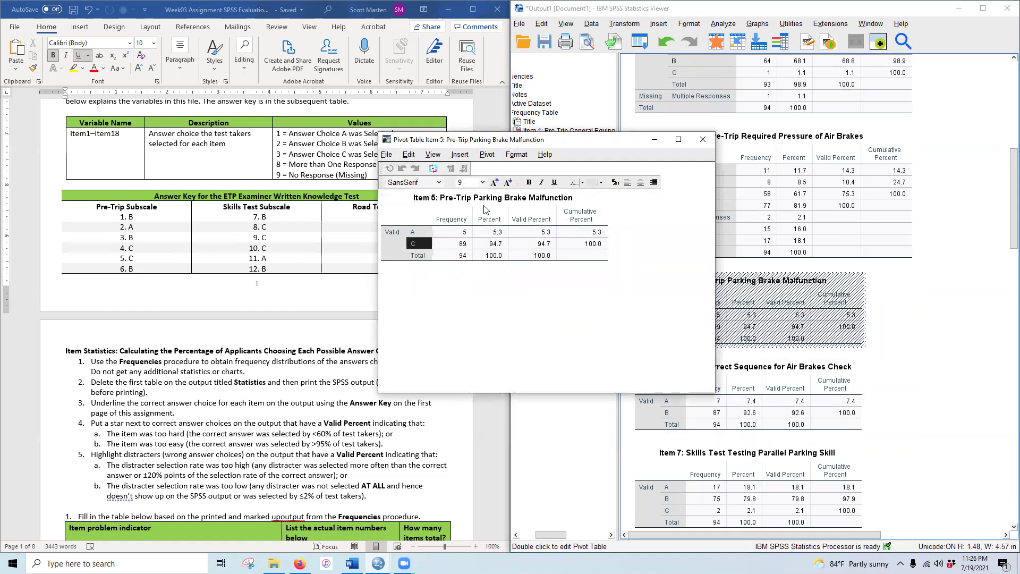
{"action": "left_click", "coordinate": [703, 139]}
Make the correct answer label B bold in the Item 6: Pre-Trip Correct Sequence for Air Brakes Check table
{"action": "scroll", "coordinate": [685, 307], "scroll_direction": "down", "scroll_amount": 2}
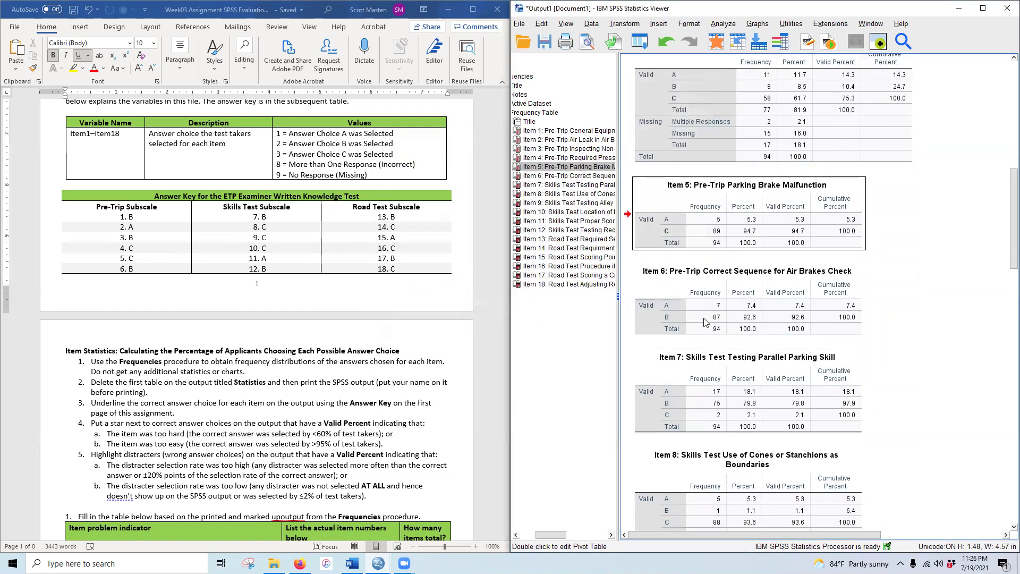
{"action": "double_click", "coordinate": [684, 307]}
{"action": "left_click", "coordinate": [414, 245]}
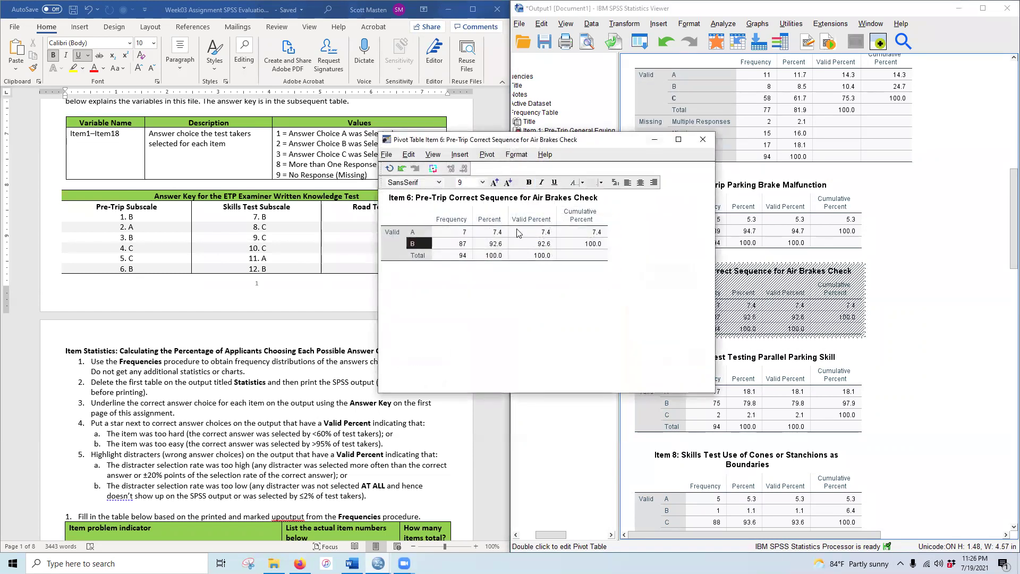
{"action": "left_click", "coordinate": [703, 139]}
Make the correct answer label B bold in the Item 7: Skills Test Testing Parallel Parking Skill table
{"action": "scroll", "coordinate": [776, 454], "scroll_direction": "down", "scroll_amount": 2}
{"action": "left_click", "coordinate": [701, 330]}
{"action": "double_click", "coordinate": [699, 321]}
{"action": "left_click", "coordinate": [414, 243]}
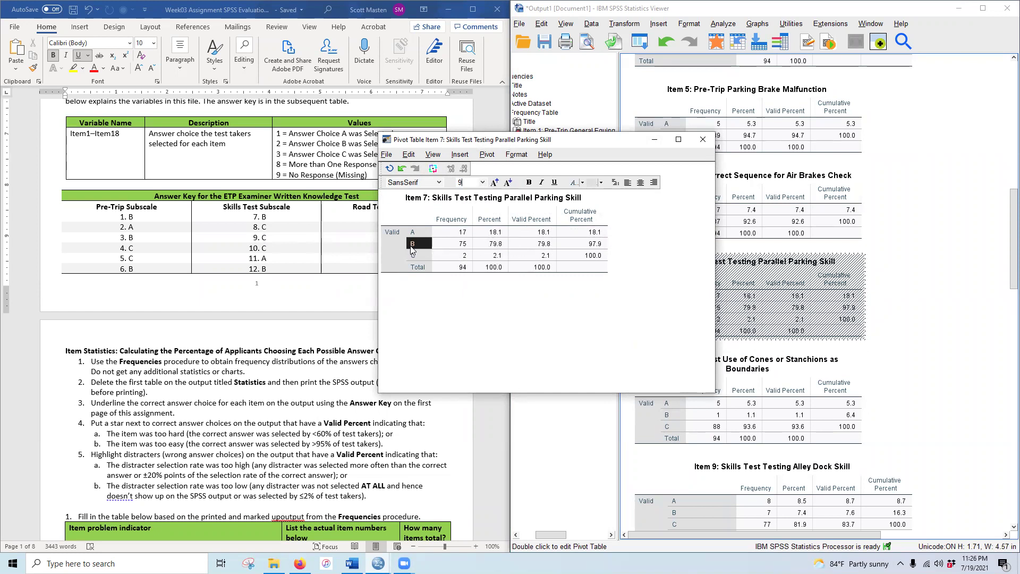
{"action": "left_click", "coordinate": [705, 140]}
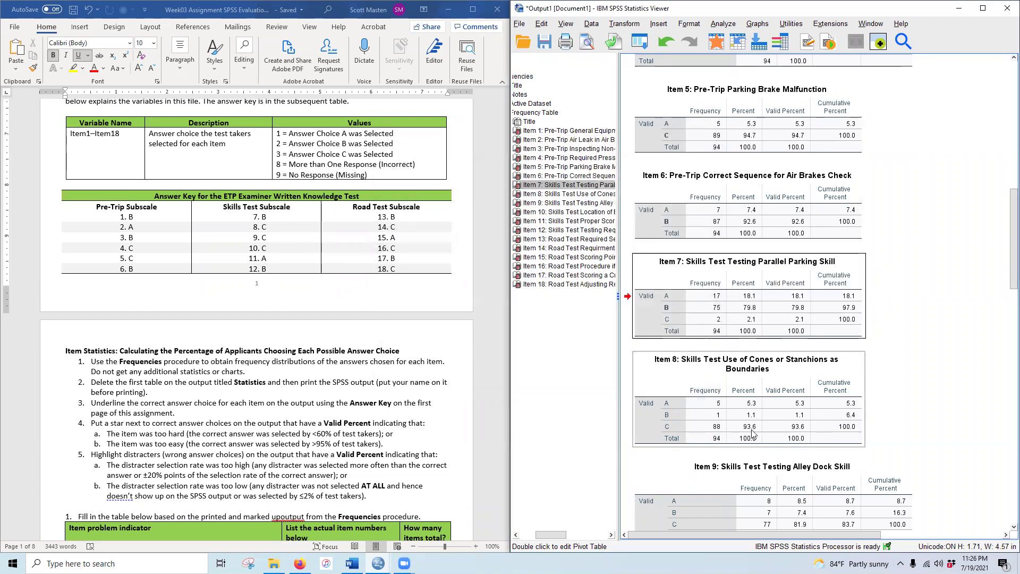
Make the correct answer label C bold in the Item 8: Skills Test Use of Cones or Stanchions as Boundaries table
{"action": "double_click", "coordinate": [706, 419]}
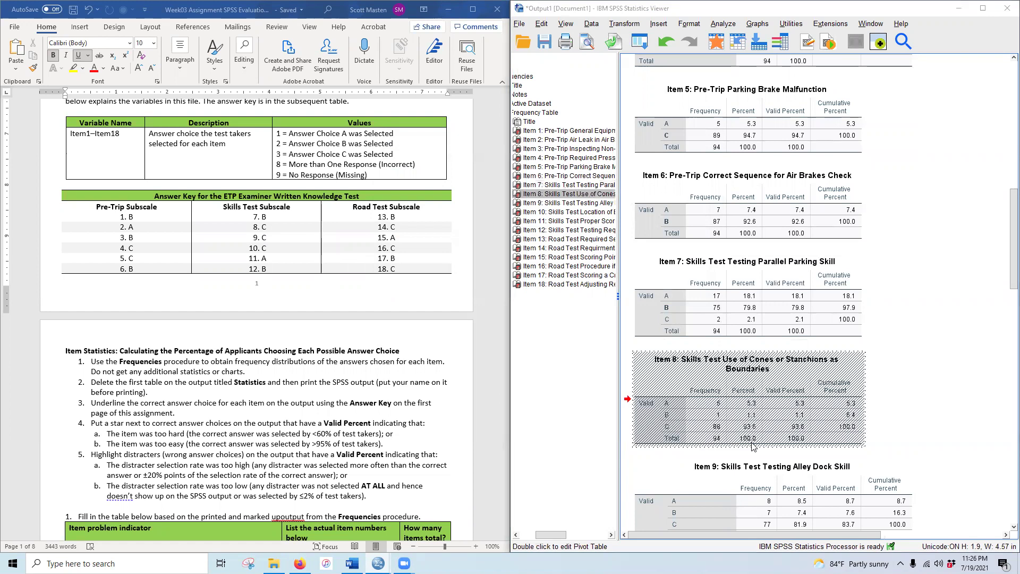
{"action": "left_click", "coordinate": [419, 267]}
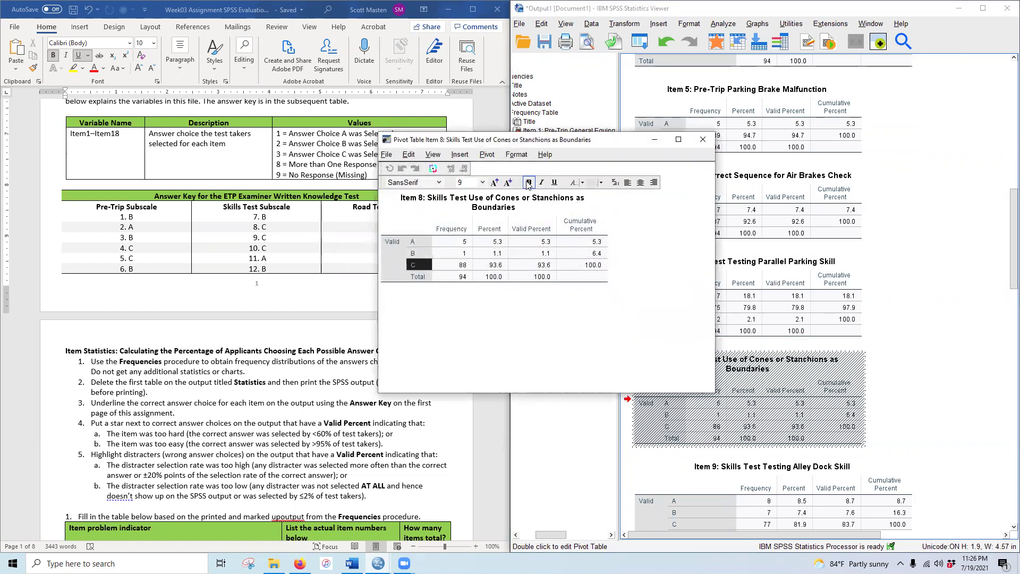
{"action": "left_click", "coordinate": [705, 140]}
Make the correct answer label C bold in the Item 9: Skills Test Testing Alley Dock Skill table
{"action": "scroll", "coordinate": [713, 295], "scroll_direction": "down", "scroll_amount": 5}
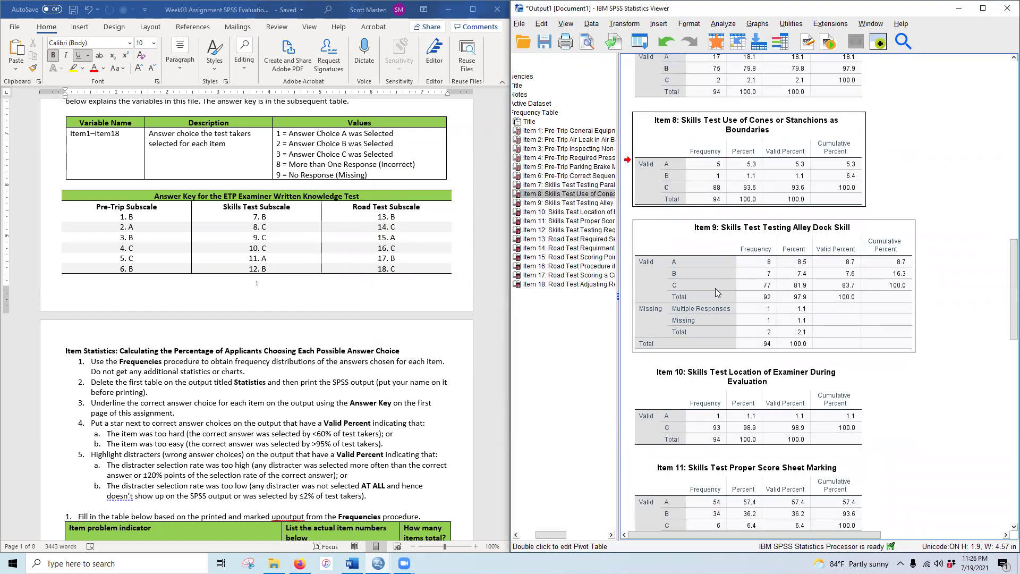
{"action": "double_click", "coordinate": [717, 263]}
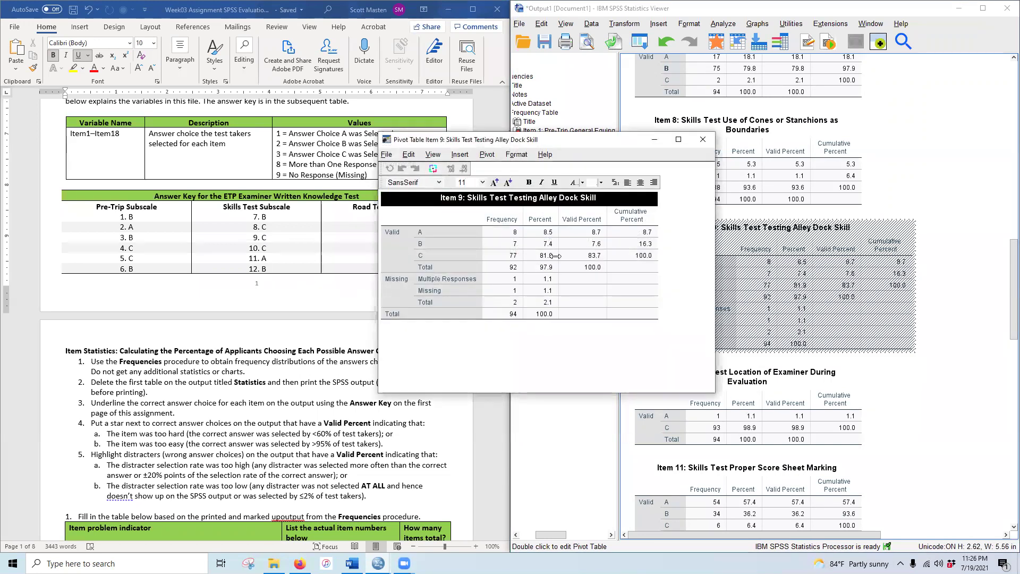
{"action": "left_click", "coordinate": [431, 256]}
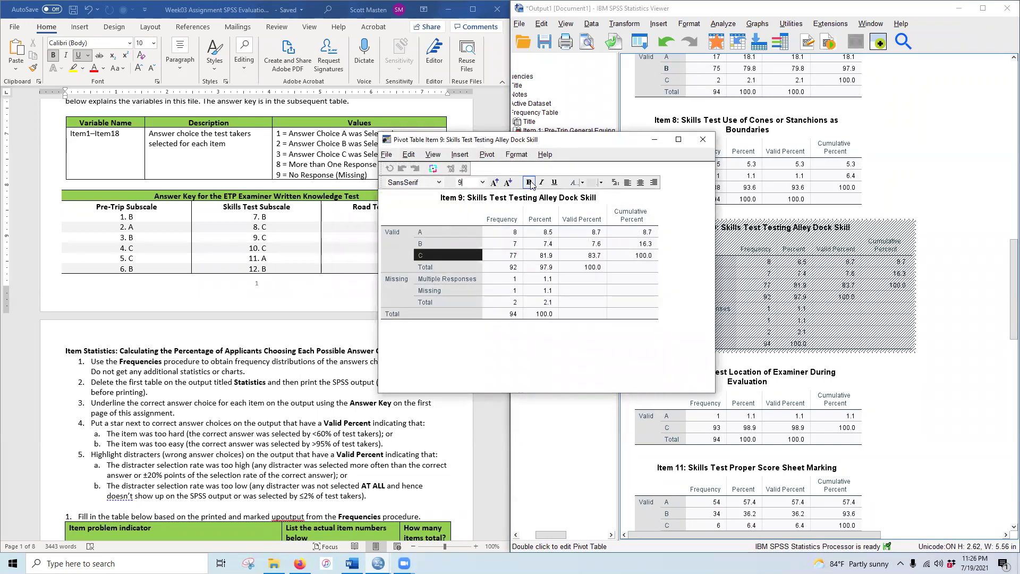
{"action": "left_click", "coordinate": [703, 139]}
Make the correct answer label C bold in the Item 10: Skills Test Location of Examiner During Evaluation table
{"action": "double_click", "coordinate": [715, 416]}
{"action": "left_click", "coordinate": [420, 252]}
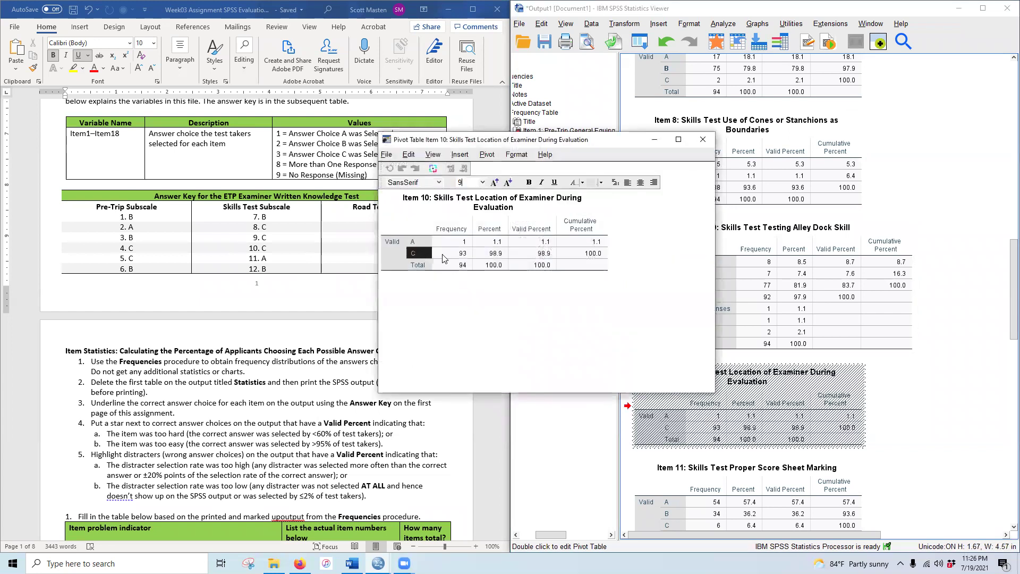
{"action": "left_click", "coordinate": [529, 183]}
{"action": "left_click", "coordinate": [702, 139]}
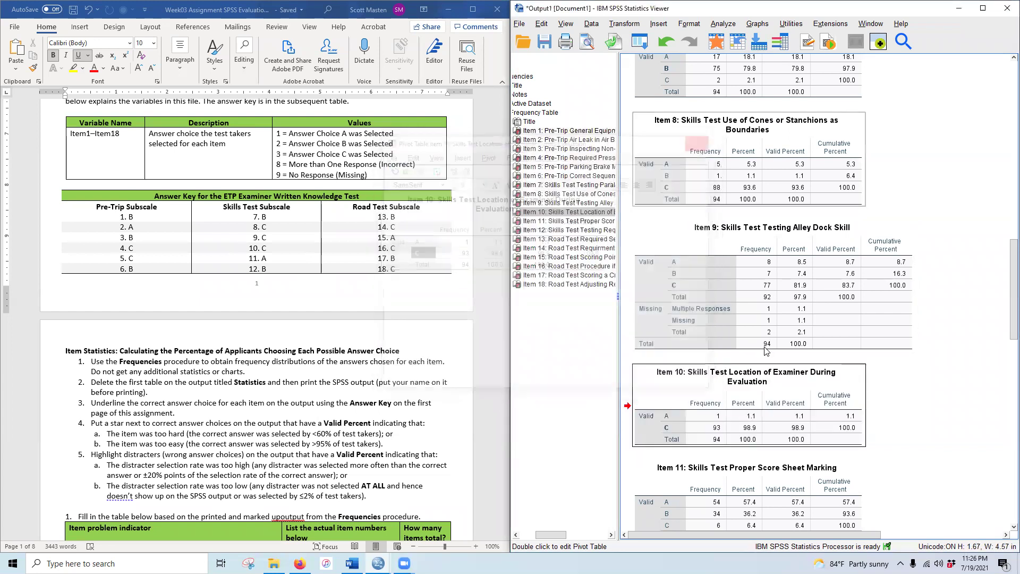
Make the correct answer label A bold in the Item 11: Skills Test Proper Score Sheet Marking table
{"action": "scroll", "coordinate": [715, 388], "scroll_direction": "down", "scroll_amount": 3}
{"action": "double_click", "coordinate": [693, 370]}
{"action": "left_click", "coordinate": [416, 233]}
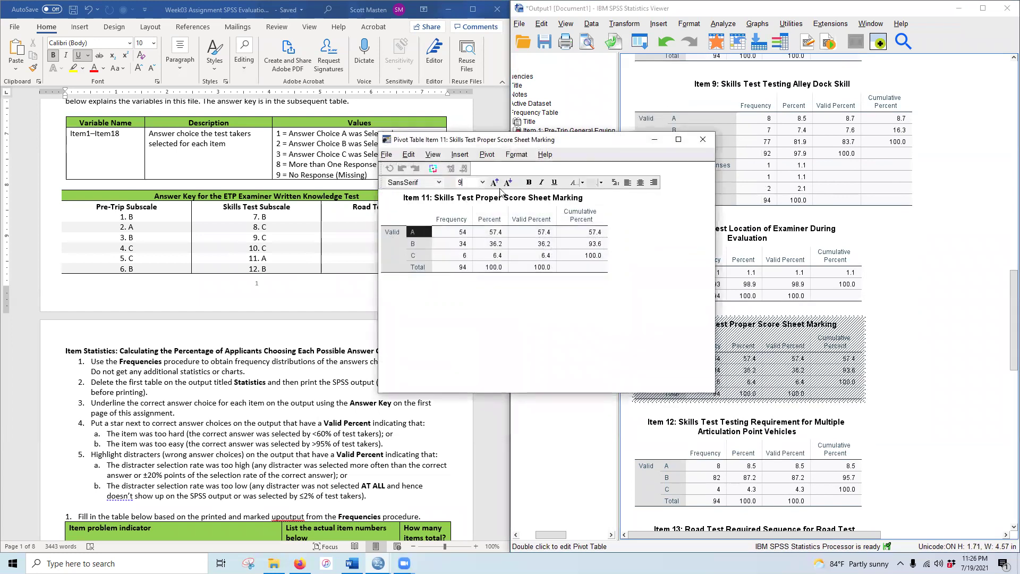
{"action": "left_click", "coordinate": [529, 182]}
{"action": "left_click", "coordinate": [702, 140]}
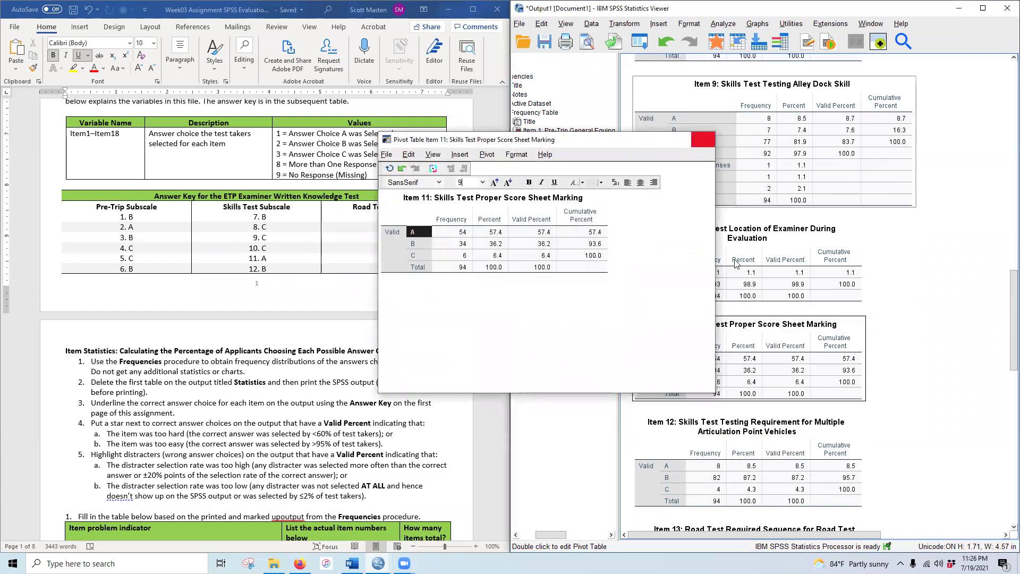
Make the correct answer label B bold in the Item 12: Skills Test Testing Requirement for Multiple Articulation Point Vehicles table
{"action": "double_click", "coordinate": [735, 455]}
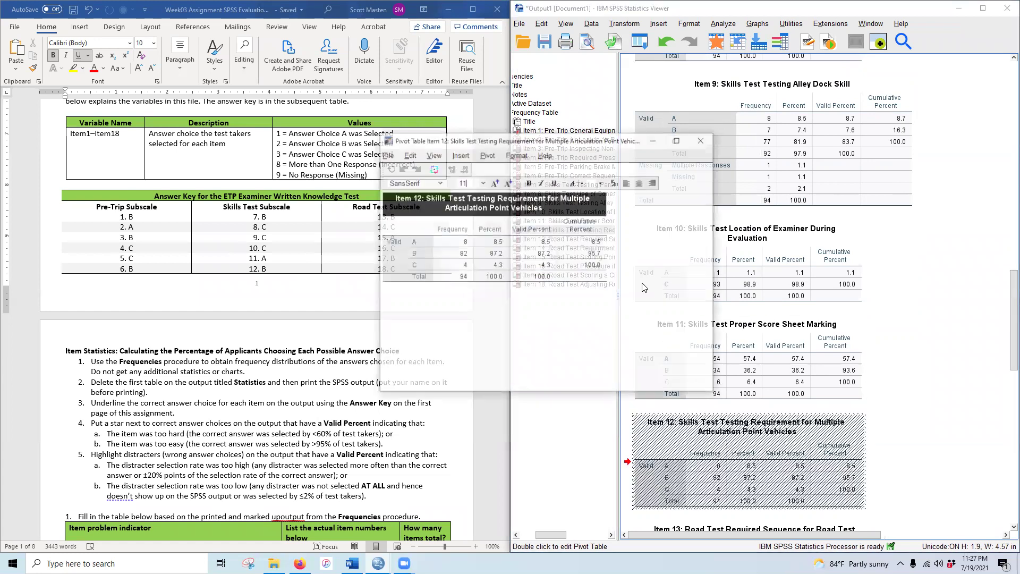
{"action": "left_click", "coordinate": [413, 253]}
{"action": "left_click", "coordinate": [529, 183]}
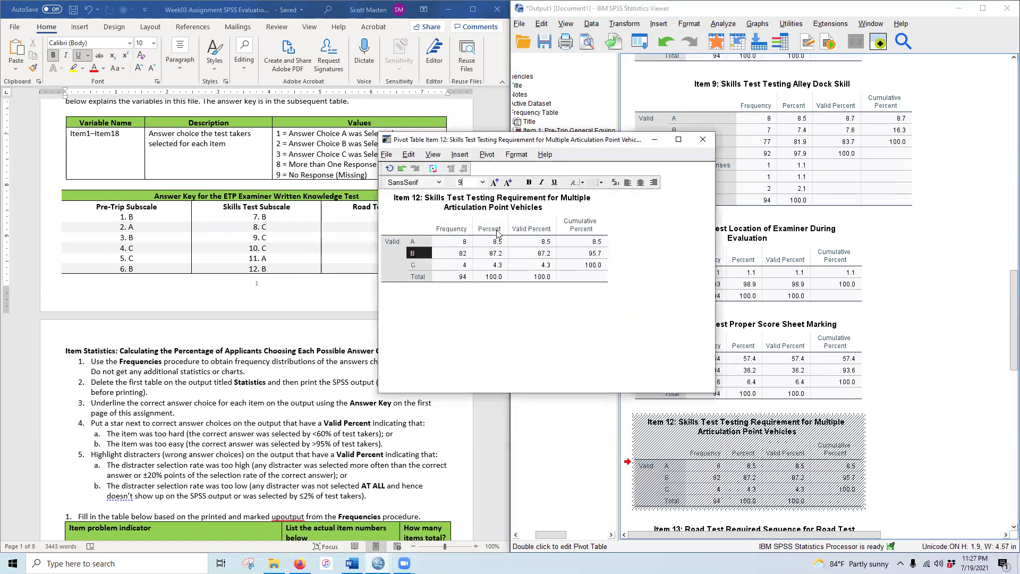
{"action": "left_click", "coordinate": [703, 140]}
Make the correct answer label B bold in the Item 13: Road Test Required Sequence for Road Test table
{"action": "scroll", "coordinate": [710, 314], "scroll_direction": "down", "scroll_amount": 3}
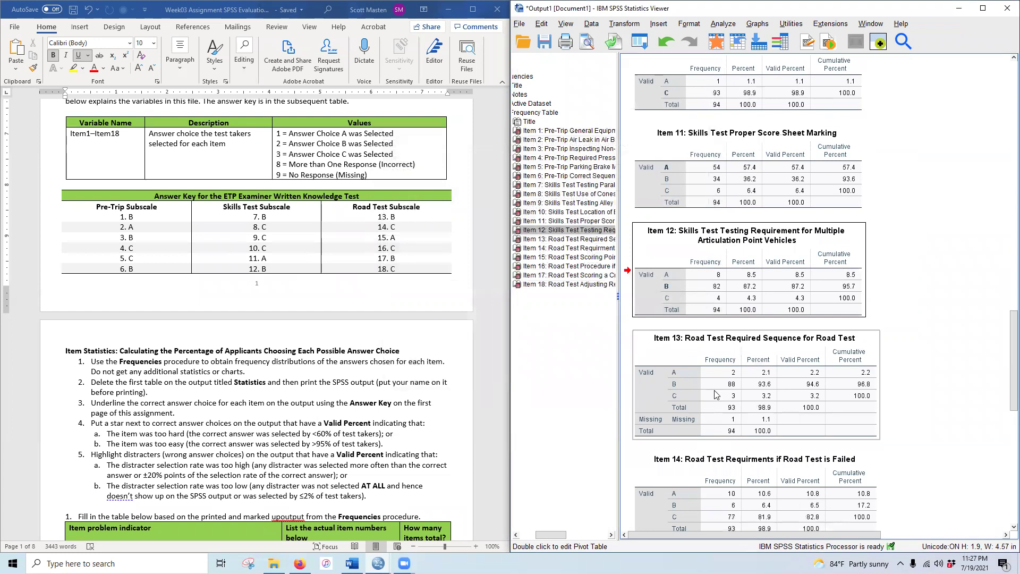
{"action": "double_click", "coordinate": [696, 384]}
{"action": "left_click", "coordinate": [433, 244]}
{"action": "left_click", "coordinate": [529, 183]}
{"action": "left_click", "coordinate": [703, 140]}
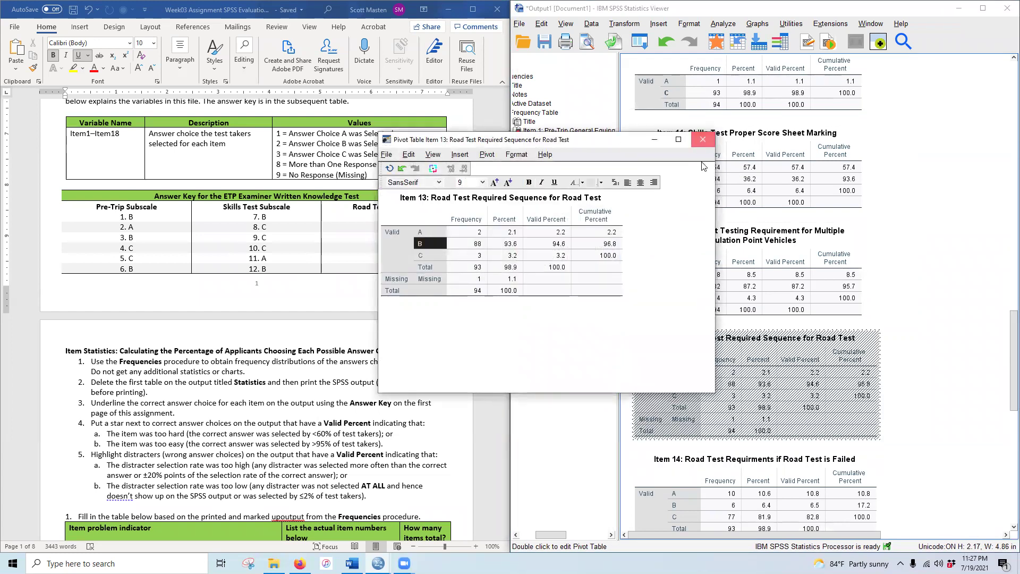
Make the correct answer label C bold in the Item 14: Road Test Requirments if Road Test is Failed table
{"action": "scroll", "coordinate": [697, 367], "scroll_direction": "down", "scroll_amount": 3}
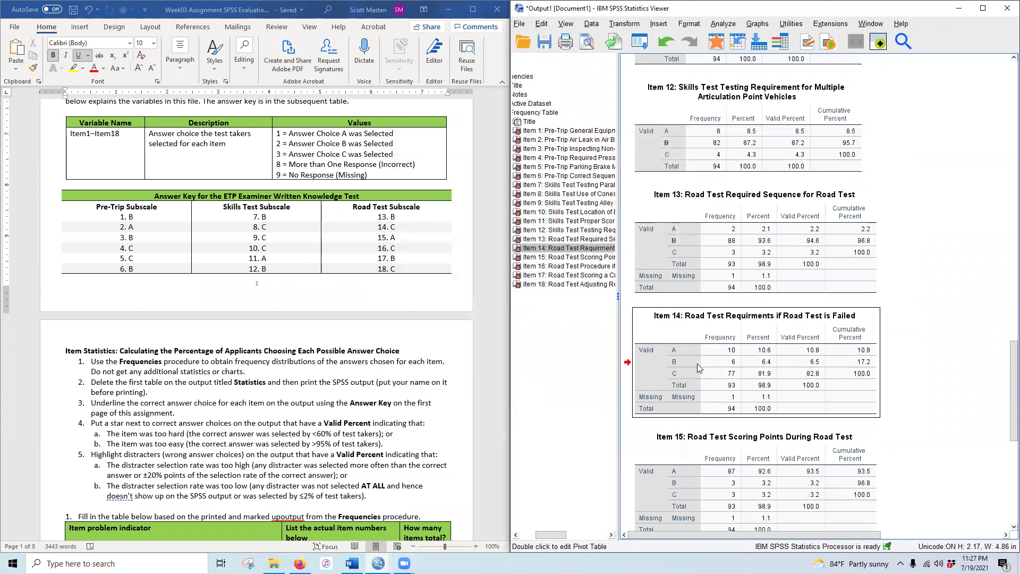
{"action": "double_click", "coordinate": [698, 363]}
{"action": "left_click", "coordinate": [424, 257]}
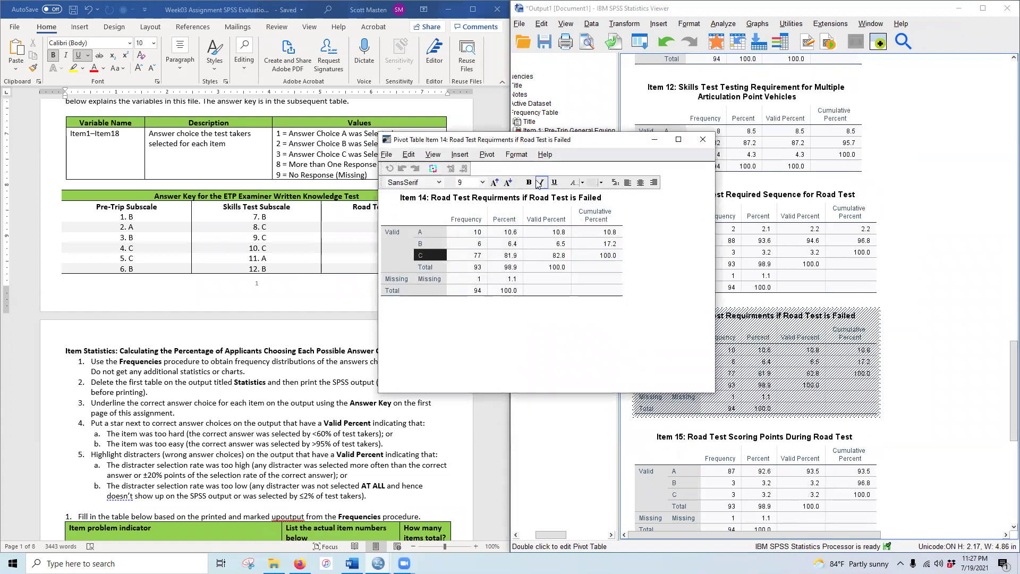
{"action": "left_click", "coordinate": [703, 140]}
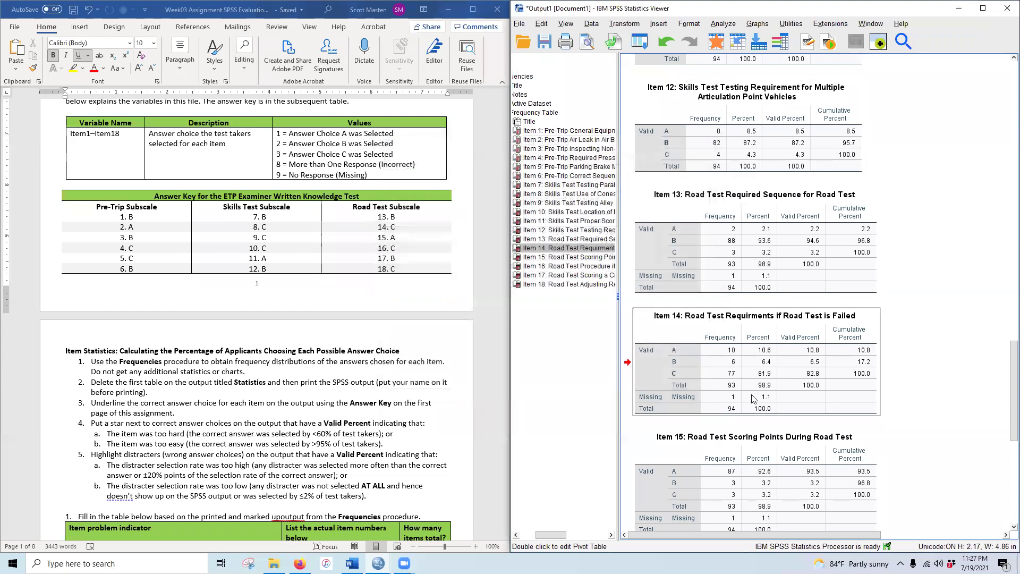
Make the correct answer label A bold in the Item 15: Road Test Scoring Points During Road Test table
{"action": "scroll", "coordinate": [699, 345], "scroll_direction": "down", "scroll_amount": 3}
{"action": "double_click", "coordinate": [697, 348]}
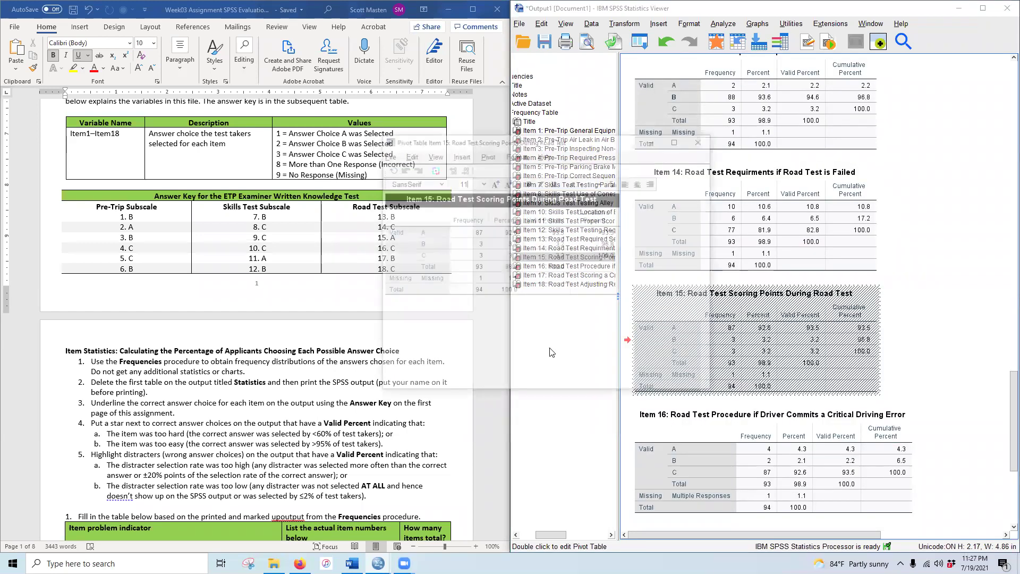
{"action": "left_click_drag", "start_coordinate": [521, 144], "coordinate": [640, 139]}
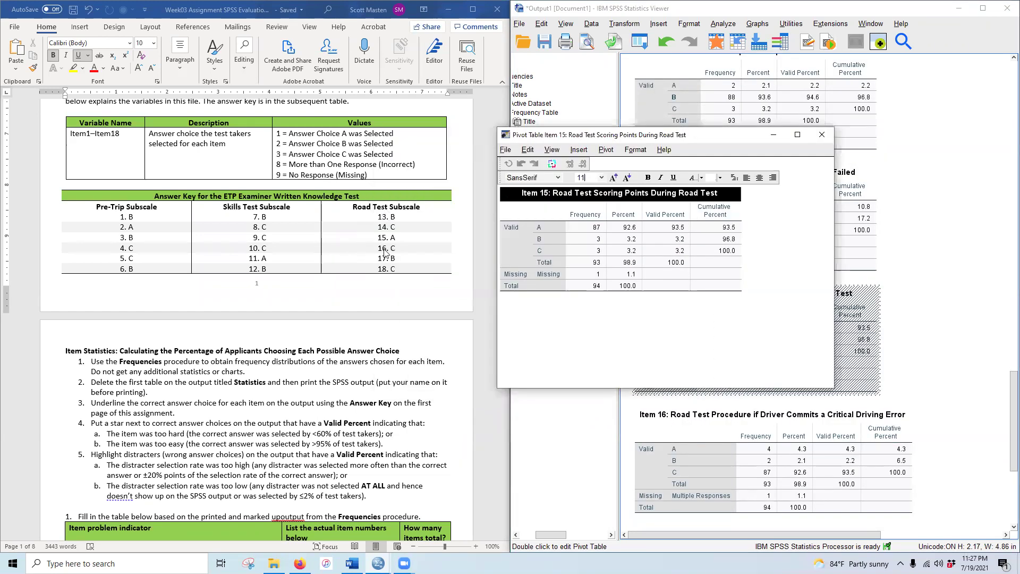
{"action": "left_click", "coordinate": [544, 228]}
{"action": "left_click", "coordinate": [647, 177]}
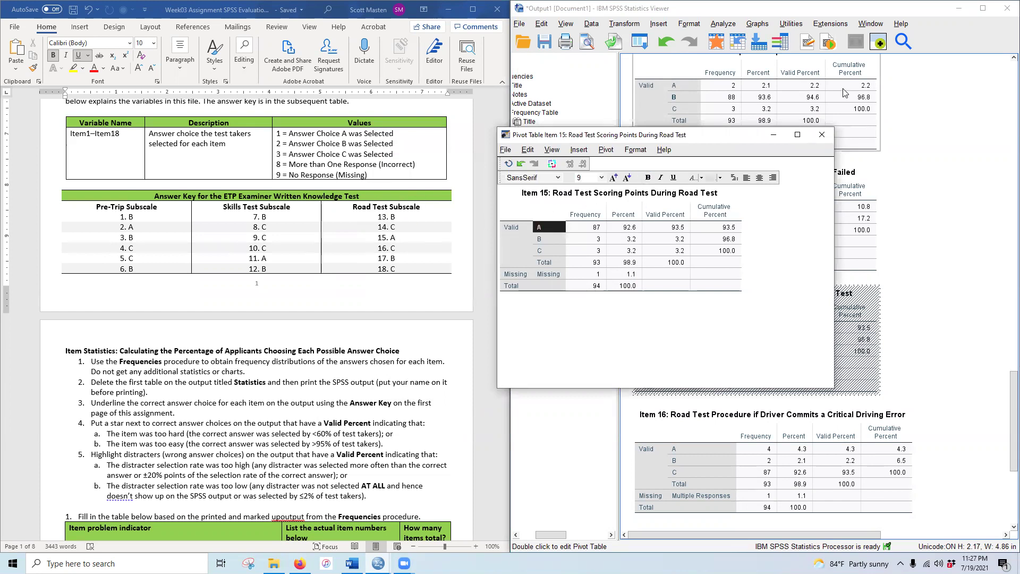
{"action": "left_click", "coordinate": [823, 134]}
Make the correct answer label C bold in the Item 16: Road Test Procedure if Driver Commits a Critical Driving Error table
{"action": "scroll", "coordinate": [757, 376], "scroll_direction": "down", "scroll_amount": 2}
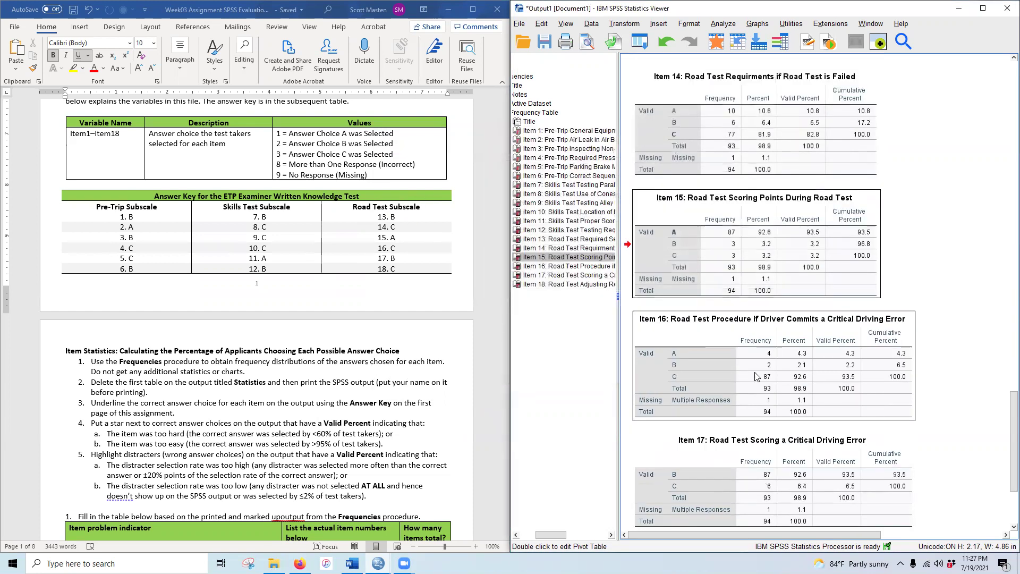
{"action": "double_click", "coordinate": [701, 380]}
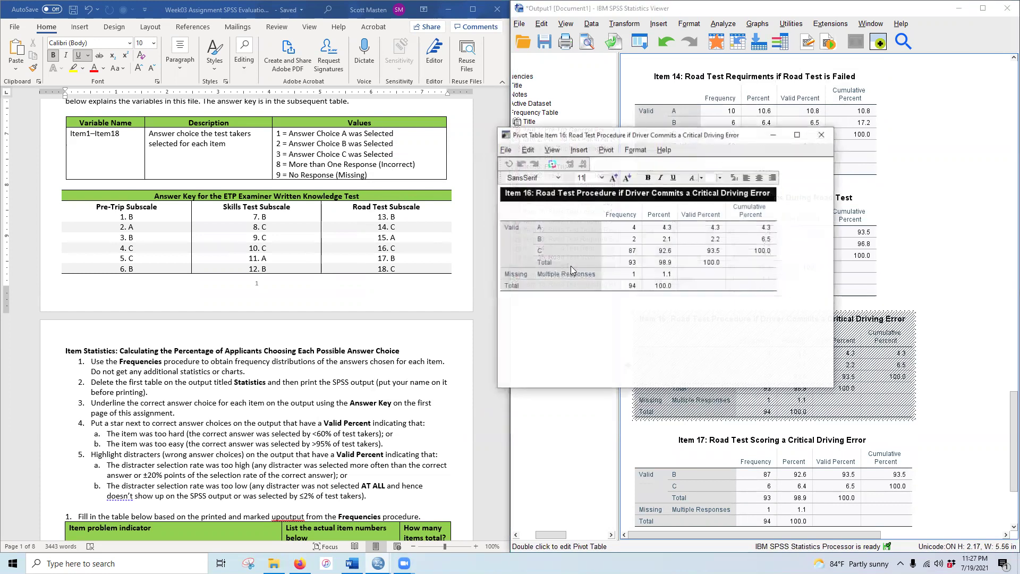
{"action": "left_click", "coordinate": [560, 251]}
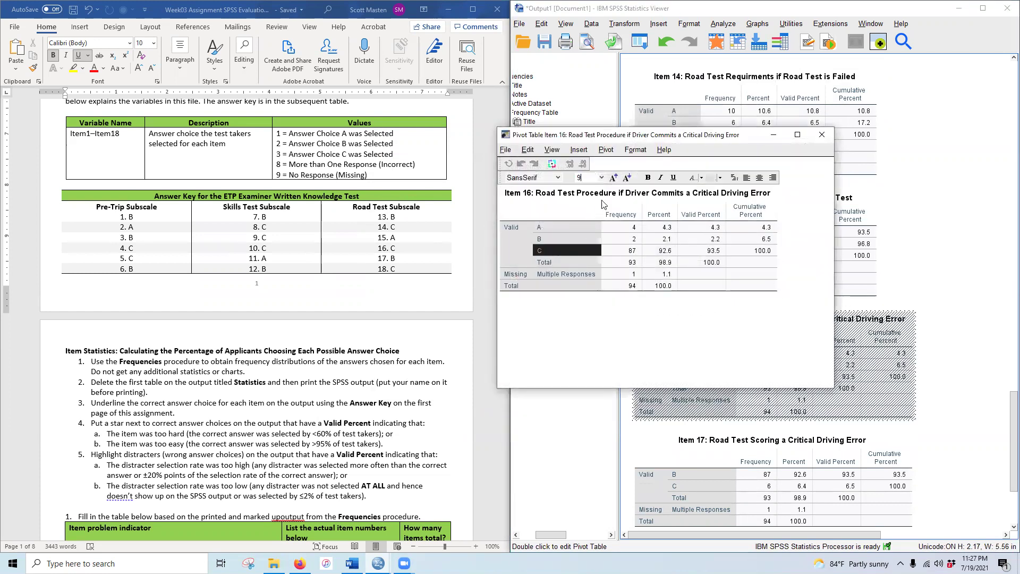
{"action": "left_click", "coordinate": [822, 134]}
Make the correct answer label B bold in the Item 17: Road Test Scoring a Critical Driving Error table
{"action": "scroll", "coordinate": [786, 259], "scroll_direction": "down", "scroll_amount": 3}
{"action": "double_click", "coordinate": [712, 348]}
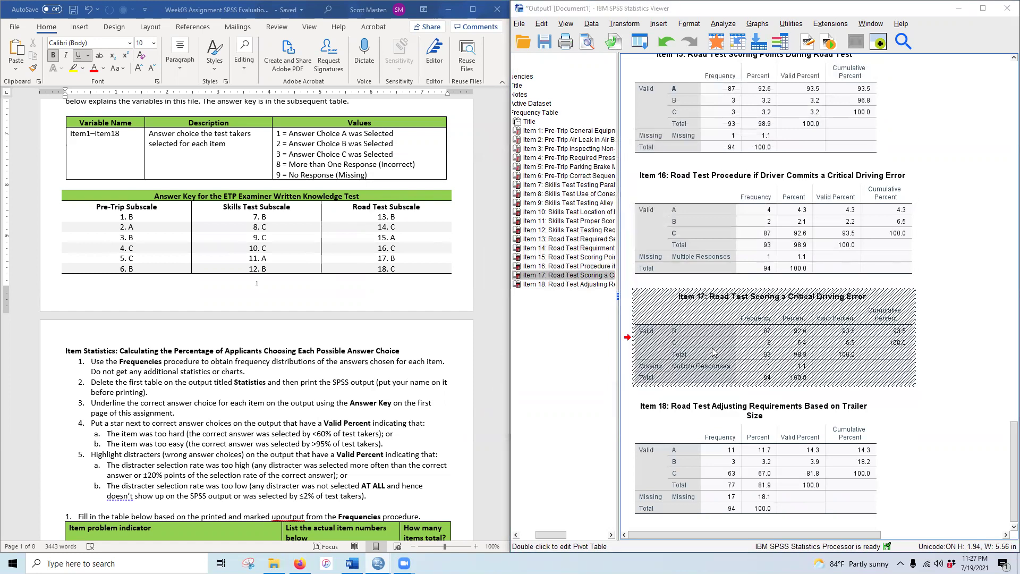
{"action": "left_click", "coordinate": [542, 228]}
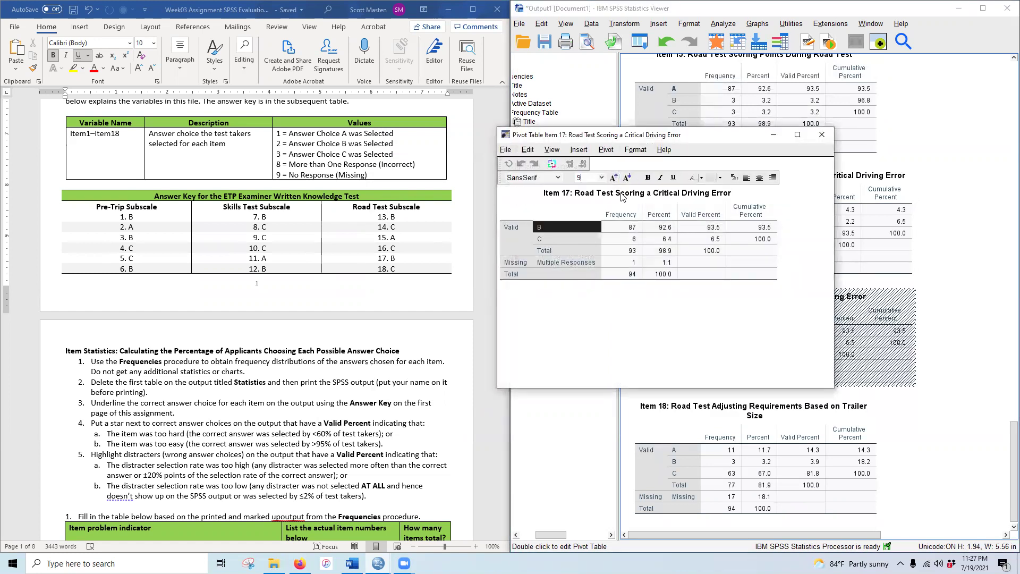
{"action": "left_click", "coordinate": [822, 136]}
Make the correct answer label C bold in the Item 18: Road Test Adjusting Requirements Based on Trailer Size table
{"action": "double_click", "coordinate": [697, 471]}
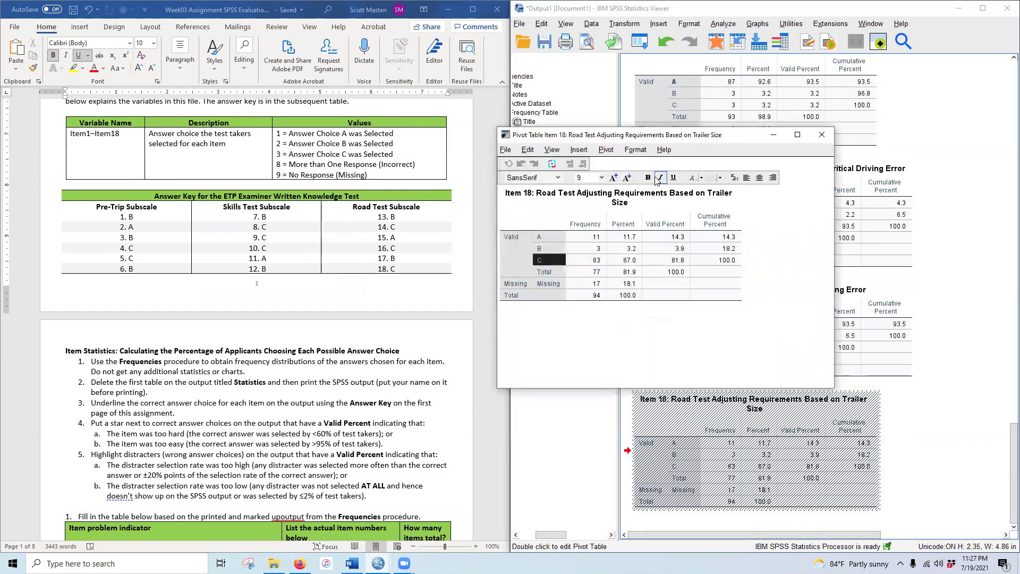
{"action": "left_click", "coordinate": [822, 135]}
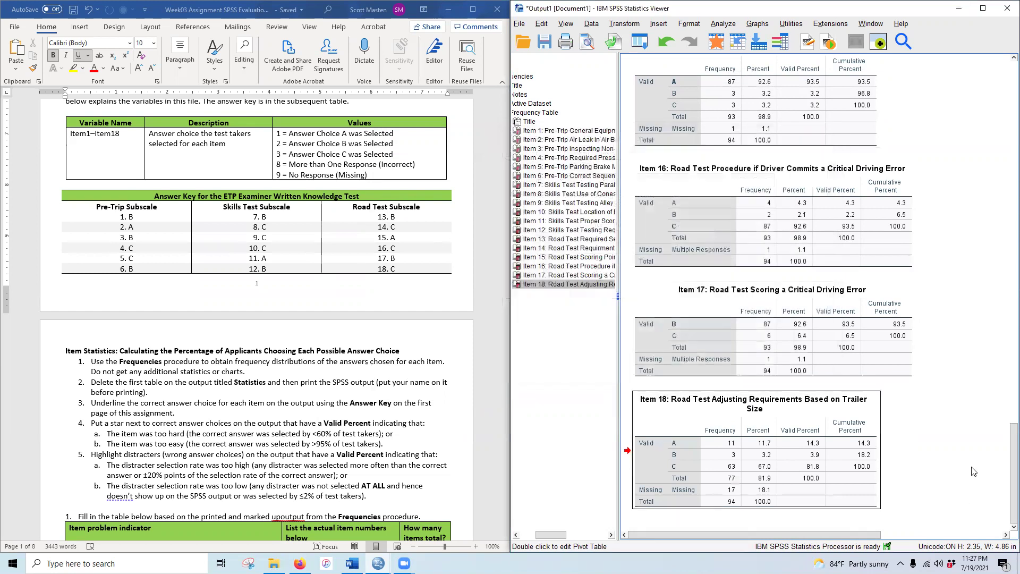
{"action": "key", "text": "Down"}
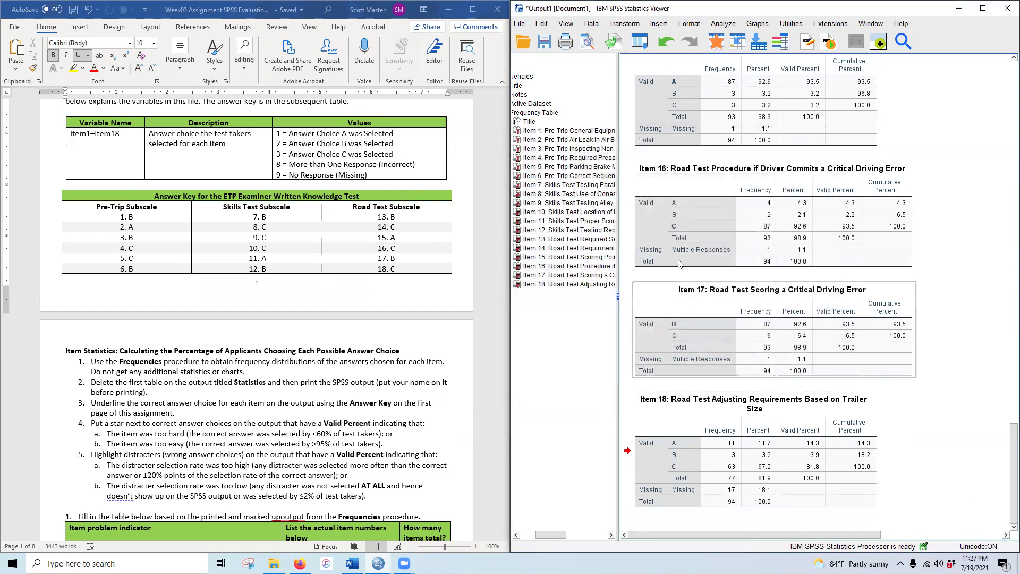
Review the first items' Valid Percent values against the assignment's criteria for starring correct answers that are too hard or too easy
{"action": "scroll", "coordinate": [747, 329], "scroll_direction": "up", "scroll_amount": 20}
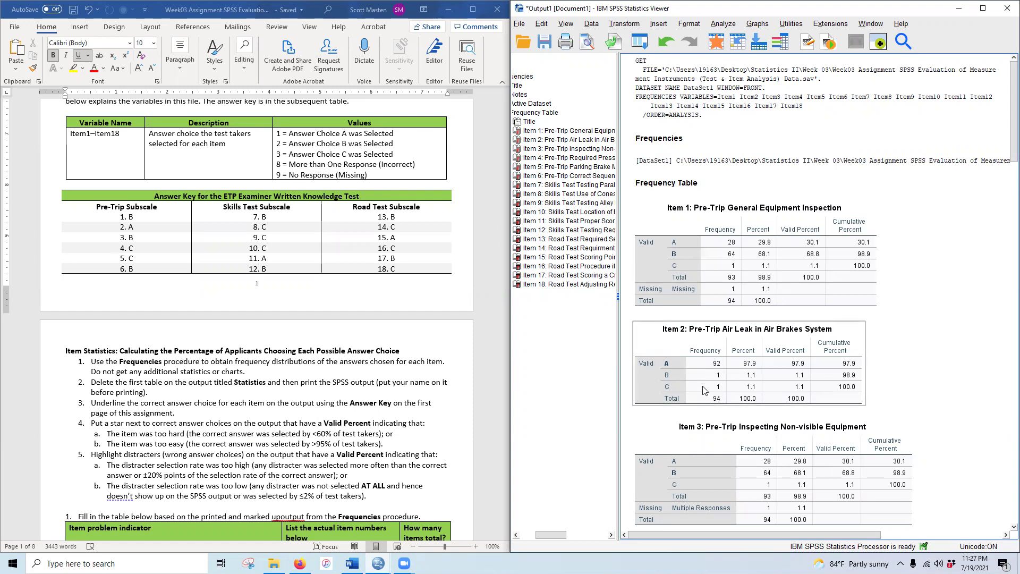
{"action": "scroll", "coordinate": [283, 438], "scroll_direction": "down", "scroll_amount": 1}
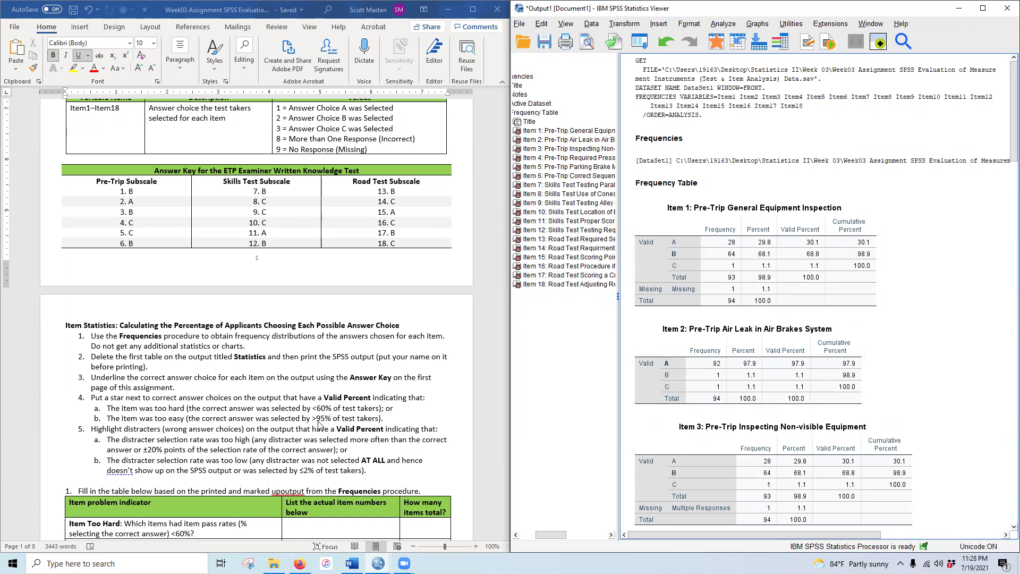
{"action": "scroll", "coordinate": [319, 423], "scroll_direction": "down", "scroll_amount": 1}
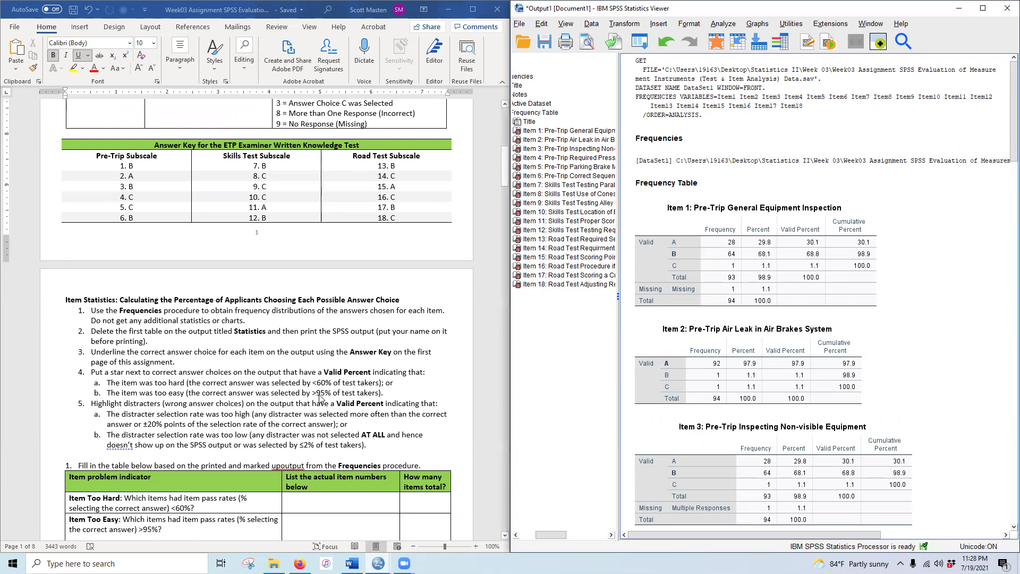
{"action": "scroll", "coordinate": [321, 398], "scroll_direction": "down", "scroll_amount": 1}
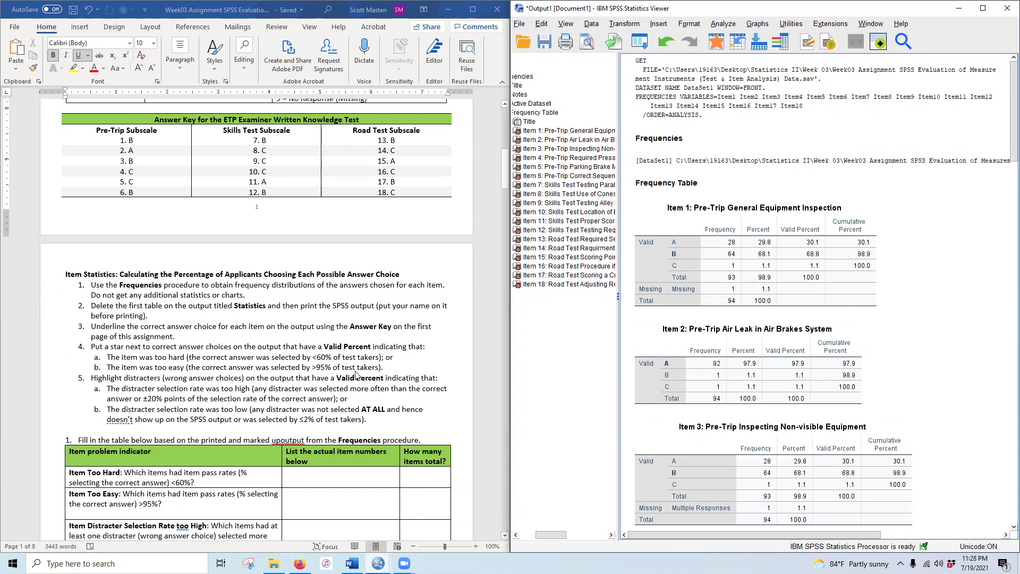
{"action": "left_click", "coordinate": [771, 253]}
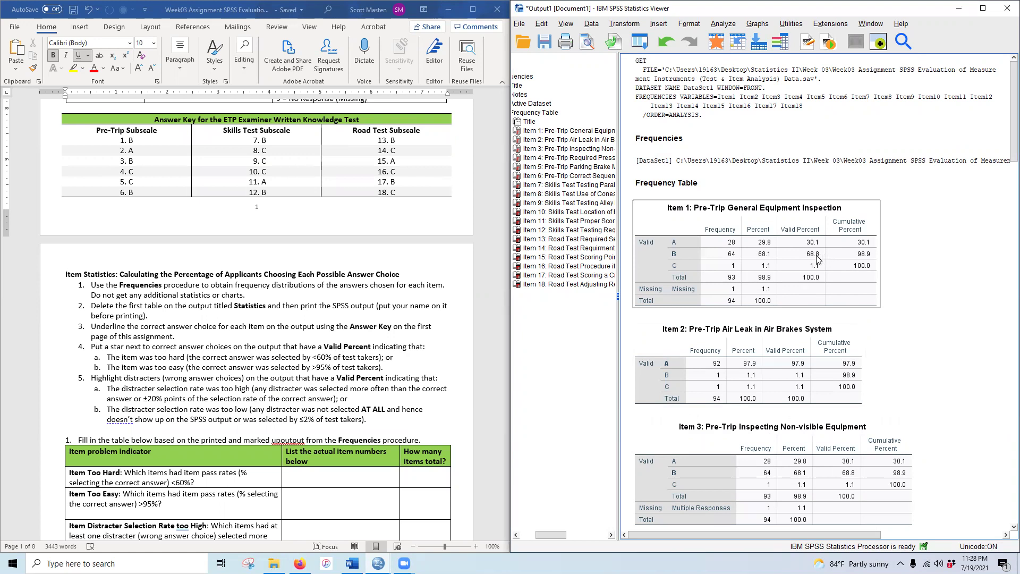
{"action": "key", "text": "Down"}
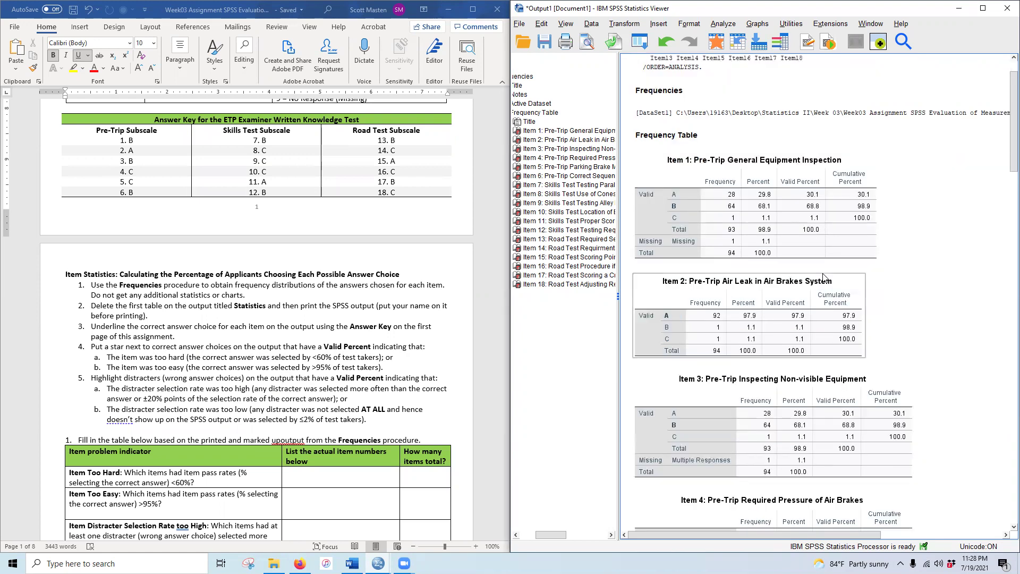
{"action": "double_click", "coordinate": [802, 321]}
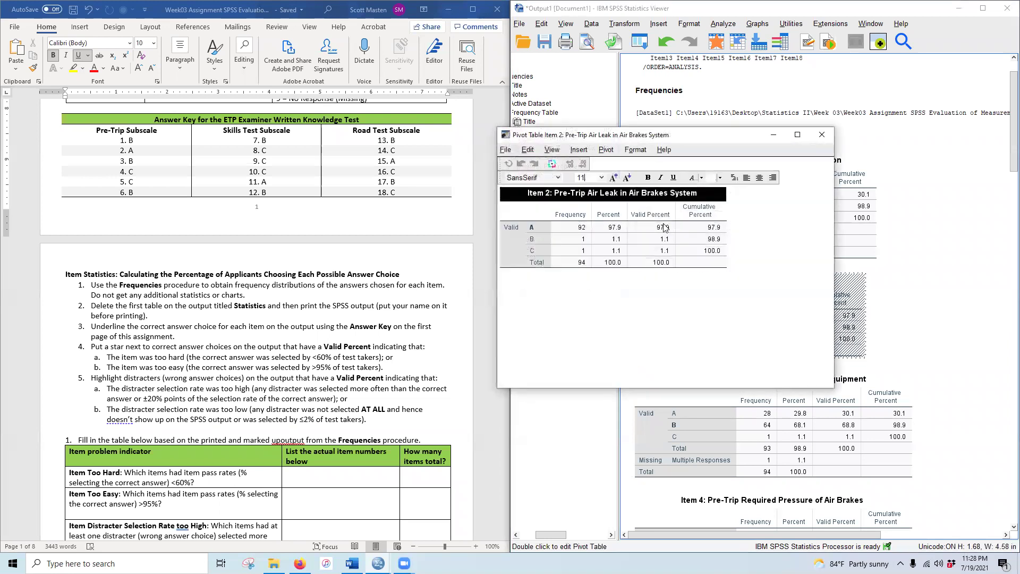
{"action": "left_click", "coordinate": [670, 229]}
{"action": "double_click", "coordinate": [669, 229]}
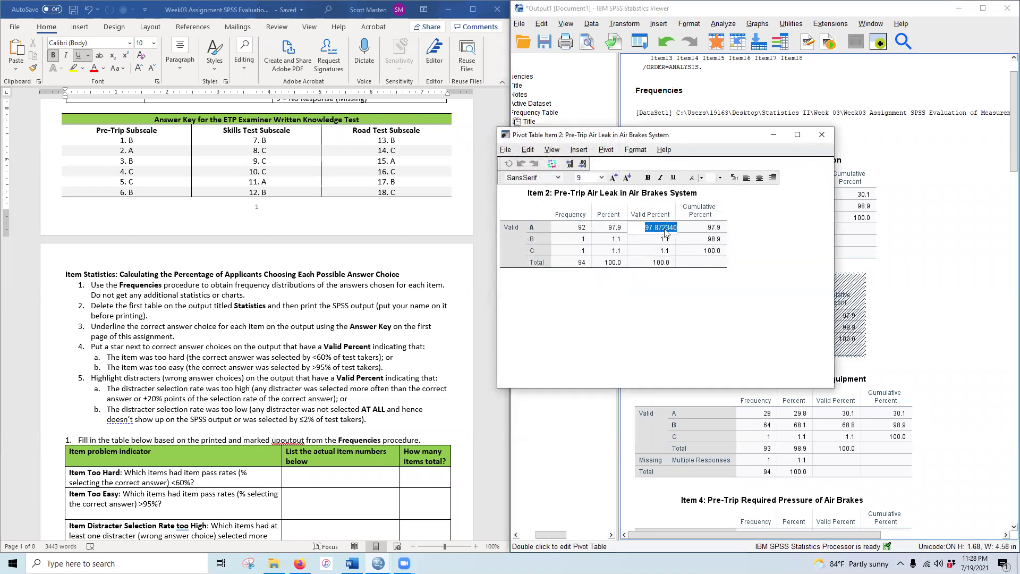
{"action": "left_click", "coordinate": [531, 231]}
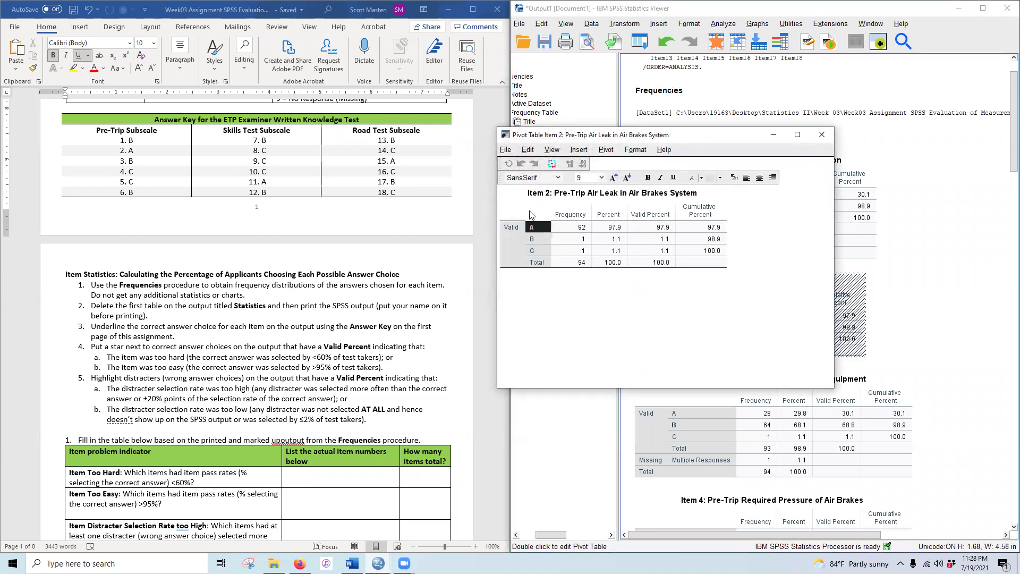
{"action": "double_click", "coordinate": [531, 231]}
{"action": "left_click", "coordinate": [528, 227]}
{"action": "left_click", "coordinate": [822, 135]}
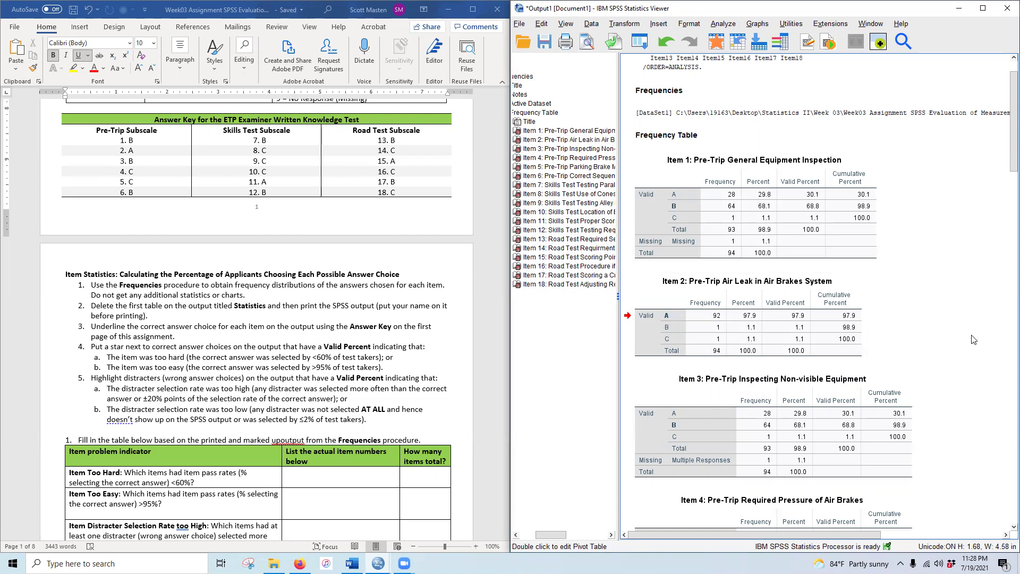
Add an asterisk before the correct answer label A in the Item 2: Pre-Trip Air Leak in Air Brakes System table
{"action": "double_click", "coordinate": [720, 325]}
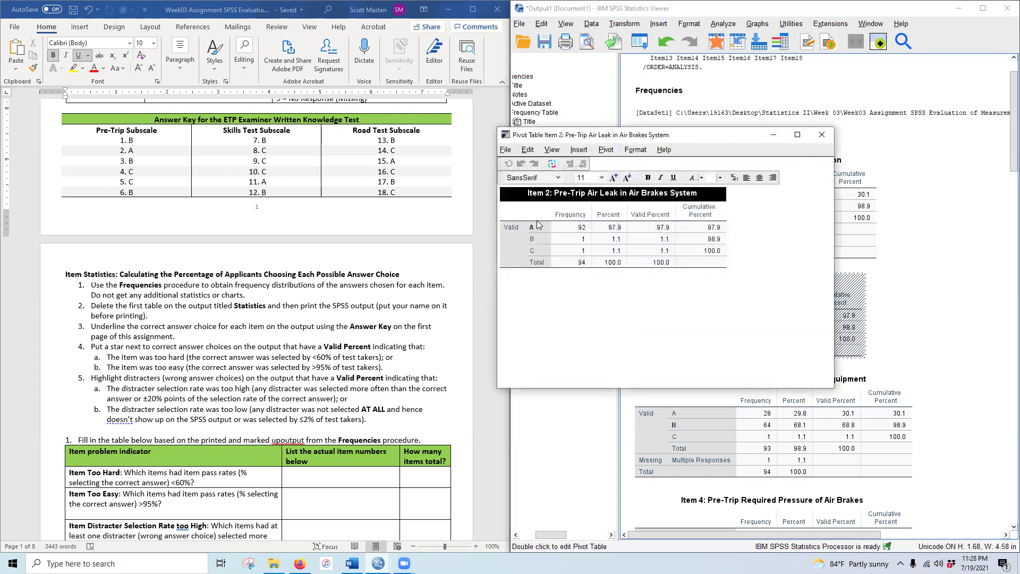
{"action": "left_click", "coordinate": [537, 225]}
{"action": "double_click", "coordinate": [532, 227]}
{"action": "key", "text": "Return"}
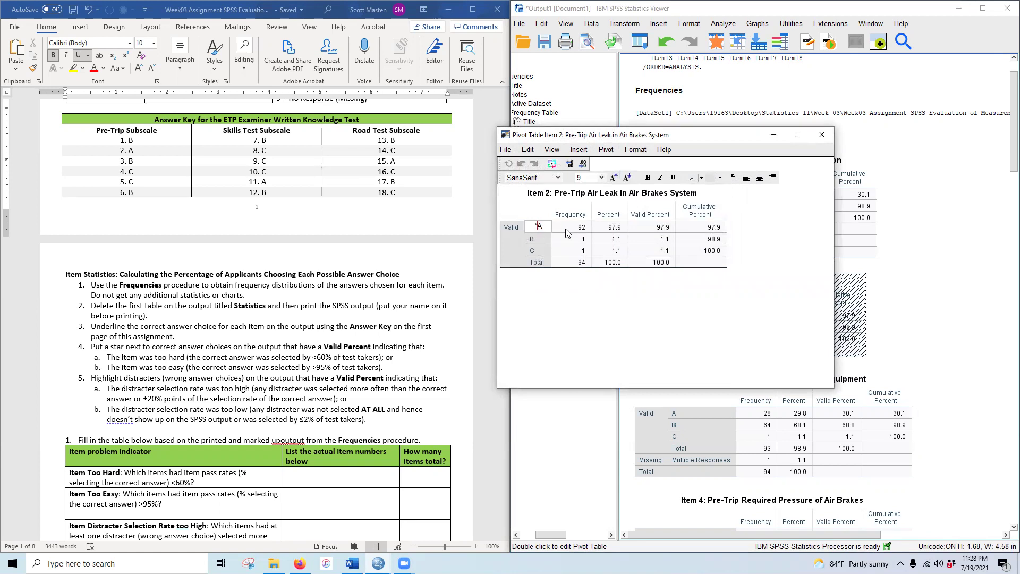
{"action": "left_click", "coordinate": [654, 261]}
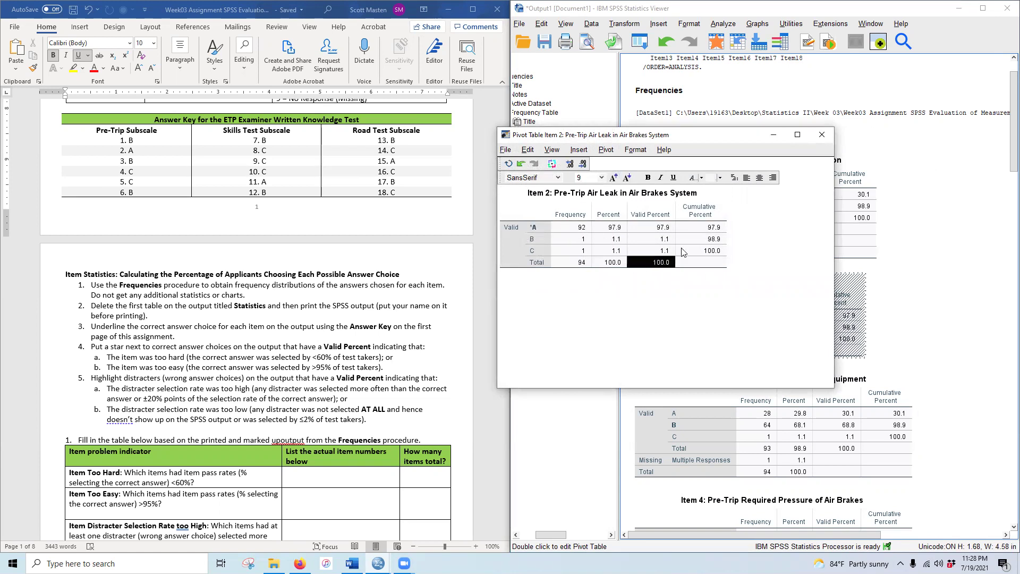
{"action": "left_click", "coordinate": [823, 136]}
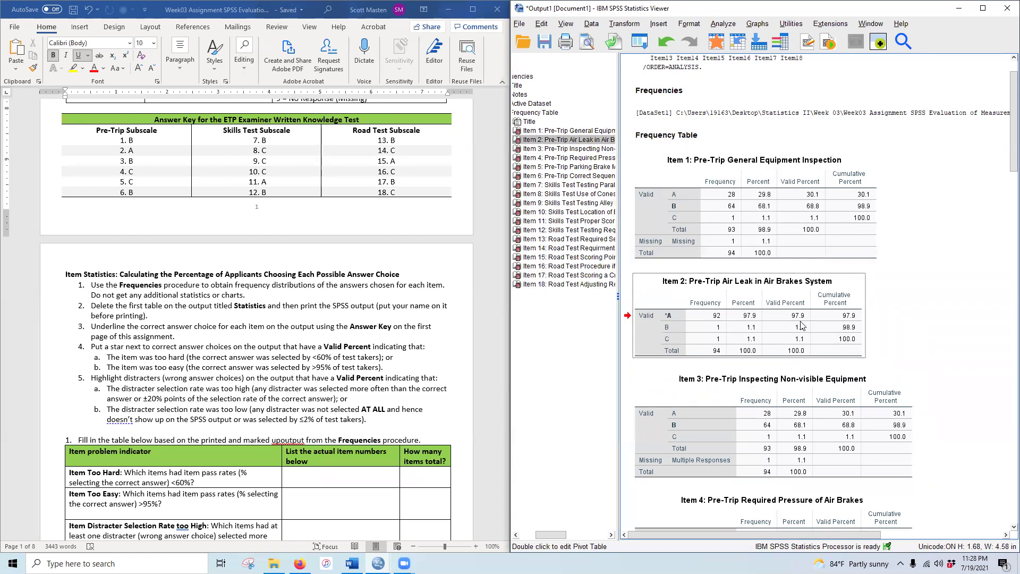
Review the correct answers' Valid Percent values in the Item 3 through Item 10 tables against the <60% and >95% criteria
{"action": "scroll", "coordinate": [801, 326], "scroll_direction": "down", "scroll_amount": 1}
{"action": "scroll", "coordinate": [802, 325], "scroll_direction": "down", "scroll_amount": 1}
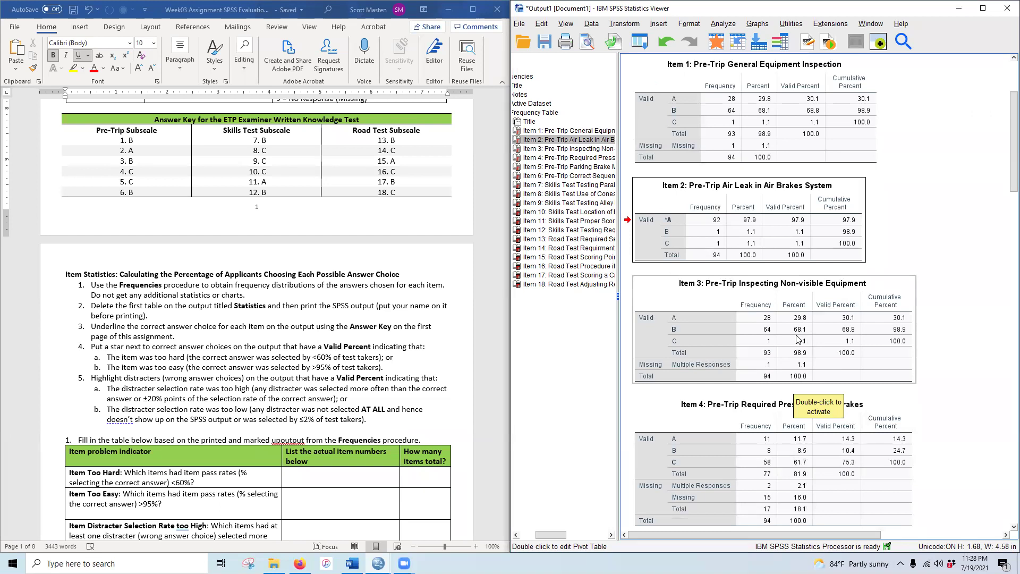
{"action": "scroll", "coordinate": [800, 336], "scroll_direction": "down", "scroll_amount": 2}
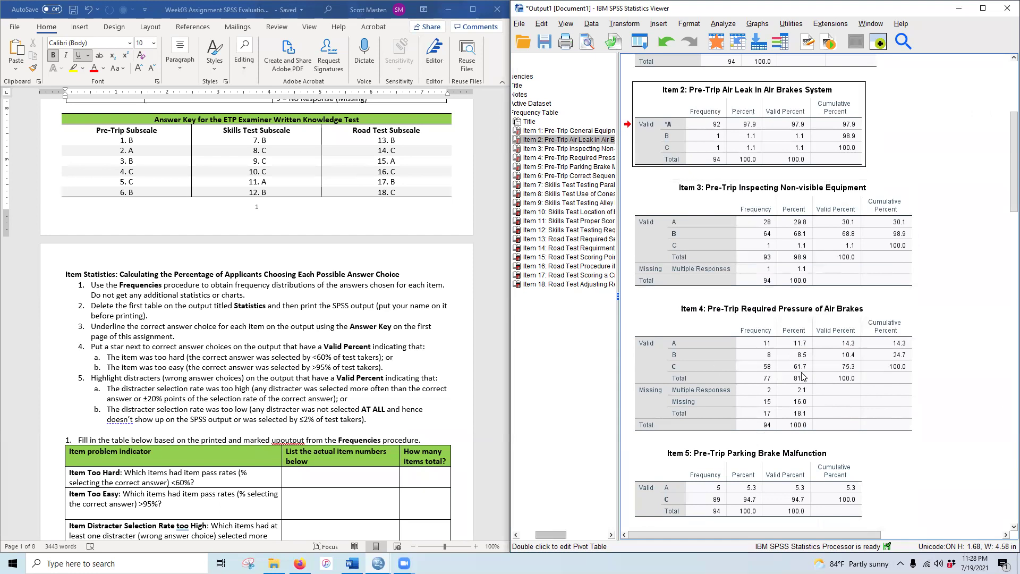
{"action": "scroll", "coordinate": [800, 362], "scroll_direction": "down", "scroll_amount": 3}
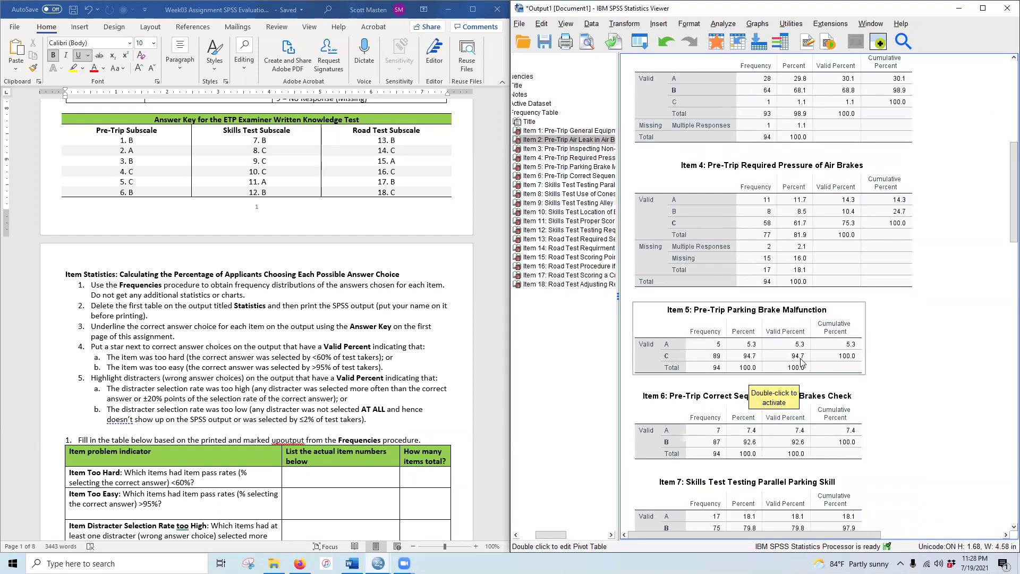
{"action": "scroll", "coordinate": [708, 369], "scroll_direction": "down", "scroll_amount": 2}
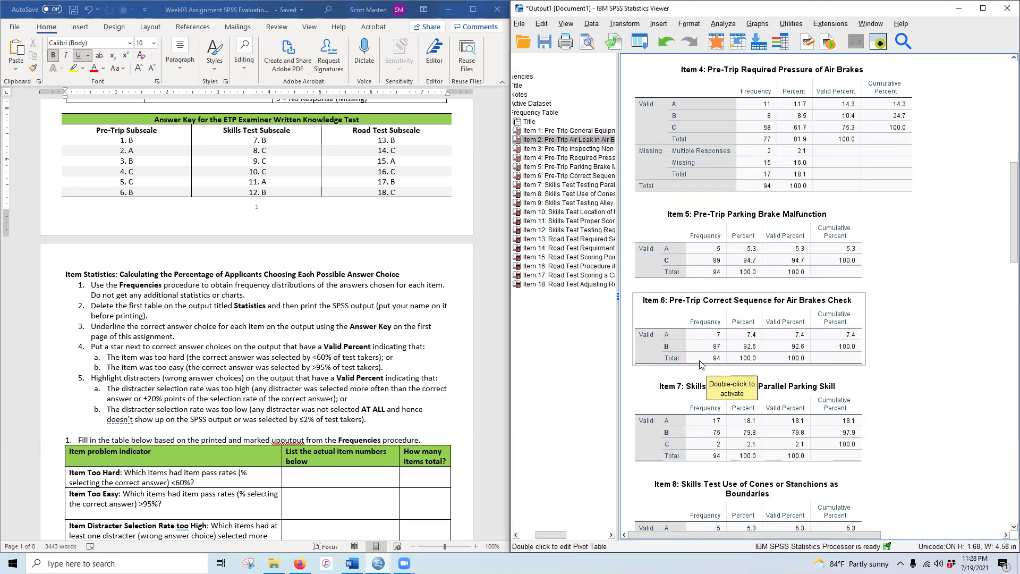
{"action": "scroll", "coordinate": [806, 354], "scroll_direction": "down", "scroll_amount": 2}
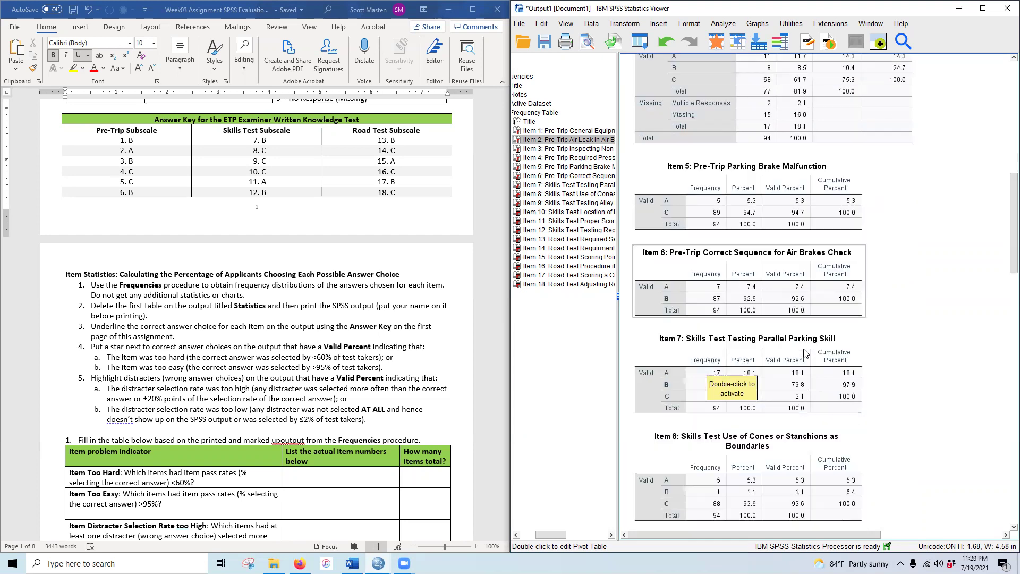
{"action": "scroll", "coordinate": [805, 346], "scroll_direction": "down", "scroll_amount": 2}
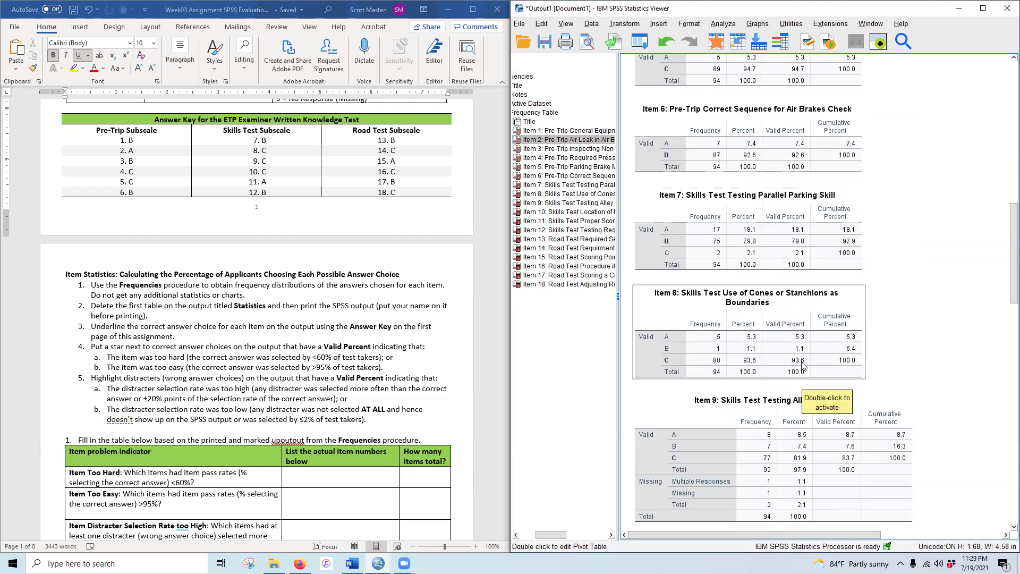
{"action": "scroll", "coordinate": [803, 365], "scroll_direction": "down", "scroll_amount": 3}
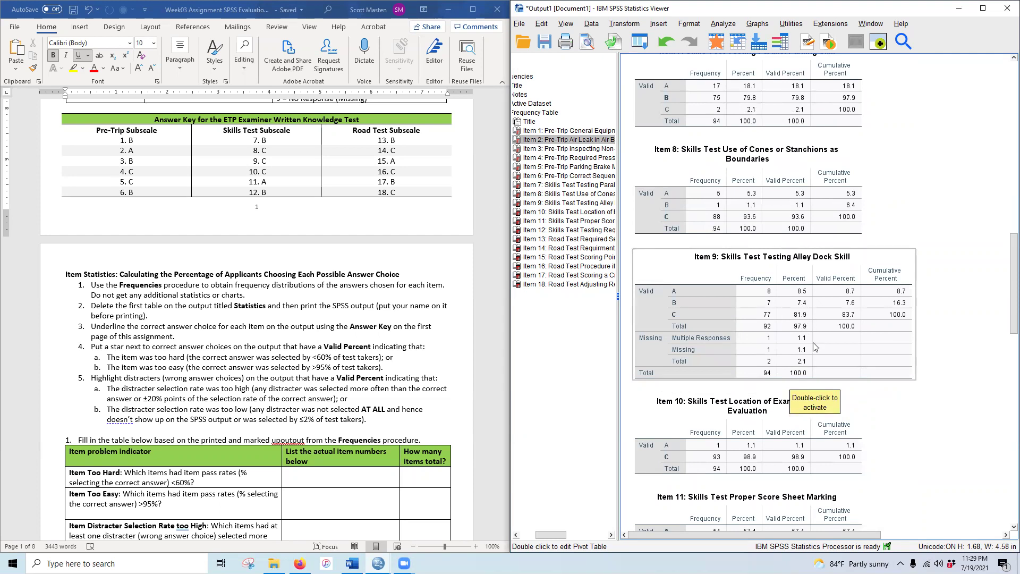
{"action": "scroll", "coordinate": [816, 347], "scroll_direction": "down", "scroll_amount": 3}
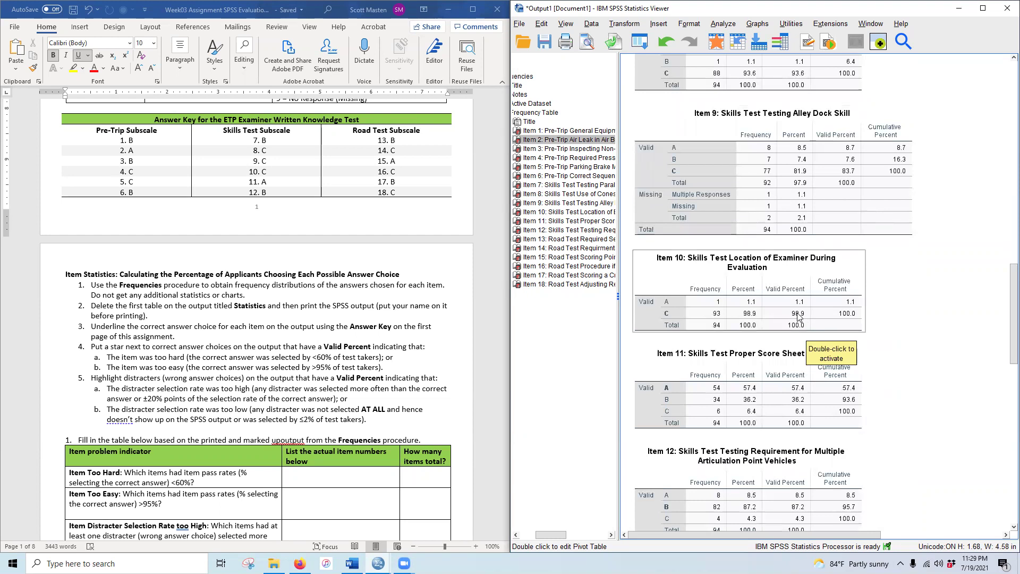
{"action": "double_click", "coordinate": [800, 318]}
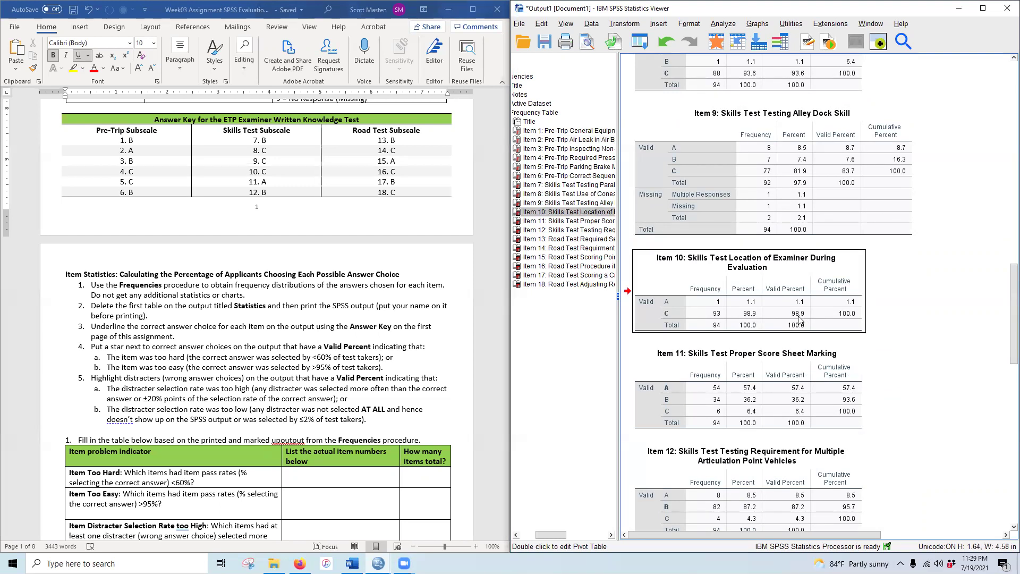
{"action": "double_click", "coordinate": [535, 248]}
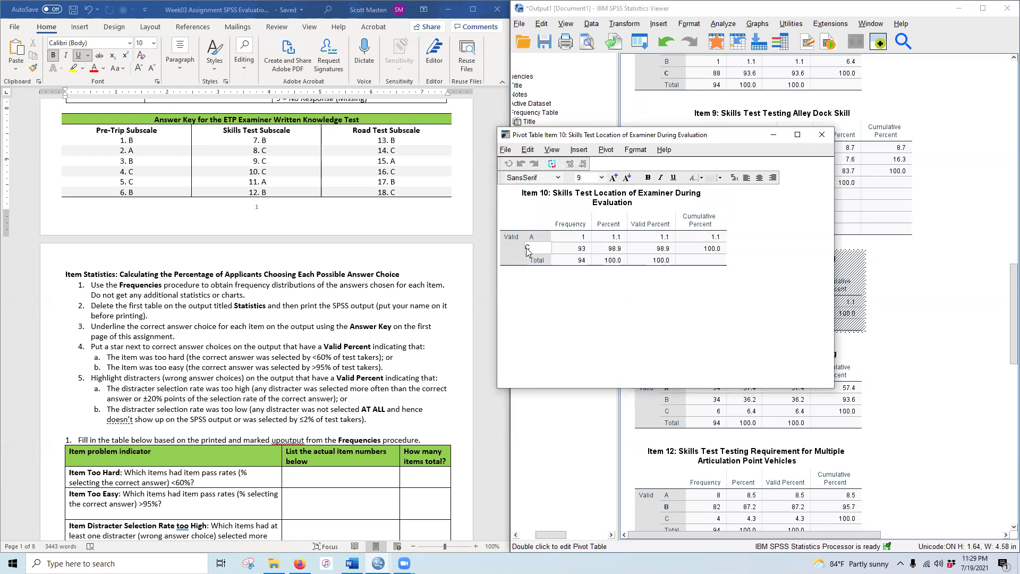
{"action": "left_click", "coordinate": [822, 136]}
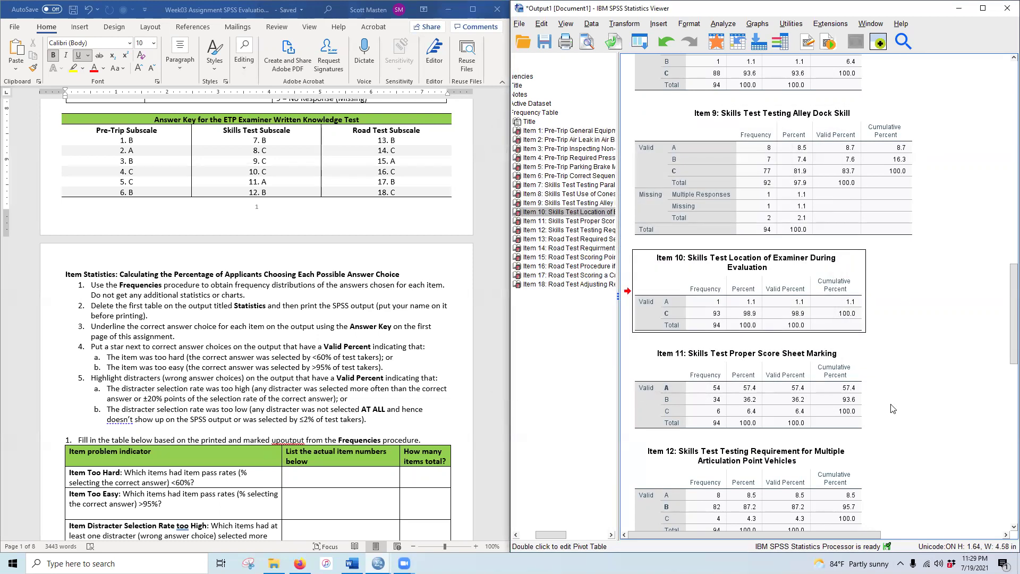
Add an asterisk after the correct answer label C in the Item 10: Skills Test Location of Examiner During Evaluation table
{"action": "double_click", "coordinate": [705, 313]}
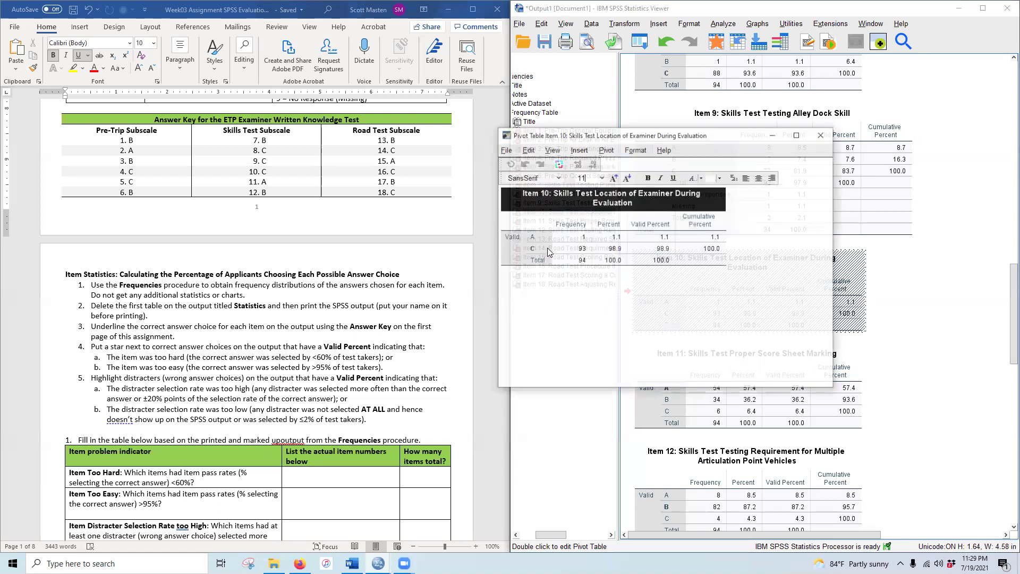
{"action": "double_click", "coordinate": [542, 250]}
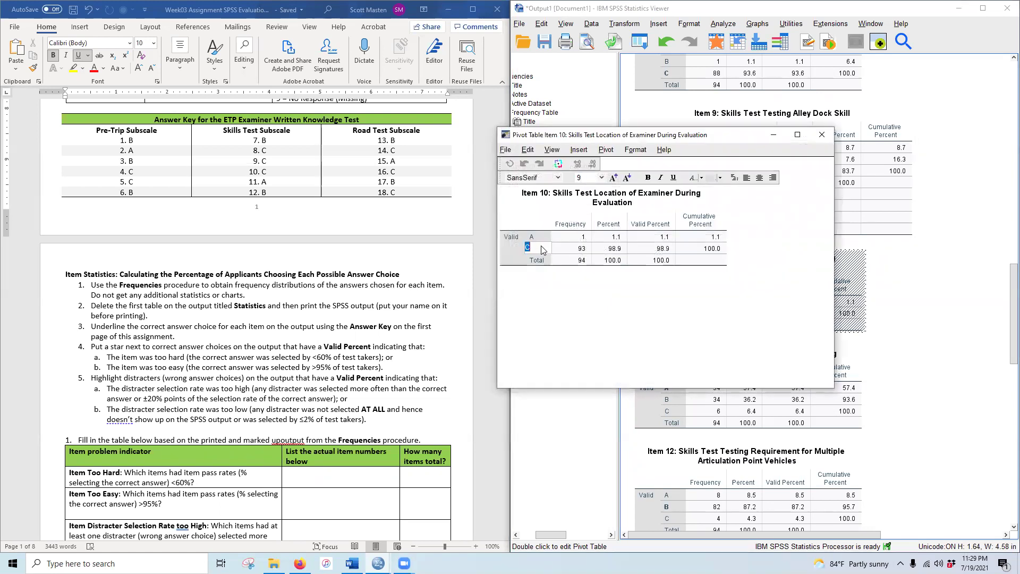
{"action": "left_click", "coordinate": [608, 225]}
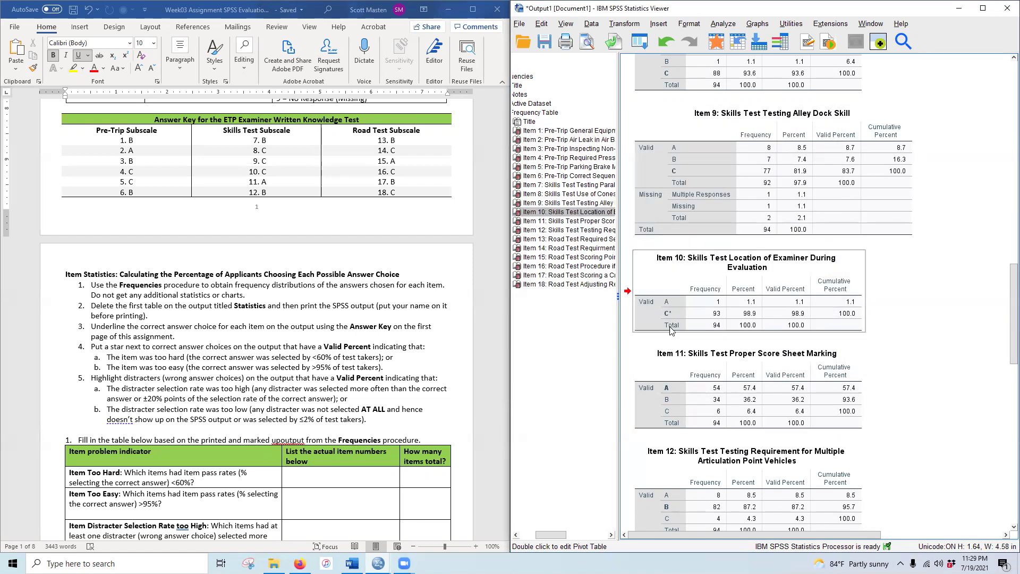
Add an asterisk after the correct answer label A in the Item 11: Skills Test Proper Score Sheet Marking table
{"action": "scroll", "coordinate": [912, 408], "scroll_direction": "down", "scroll_amount": 1}
{"action": "scroll", "coordinate": [913, 407], "scroll_direction": "down", "scroll_amount": 1}
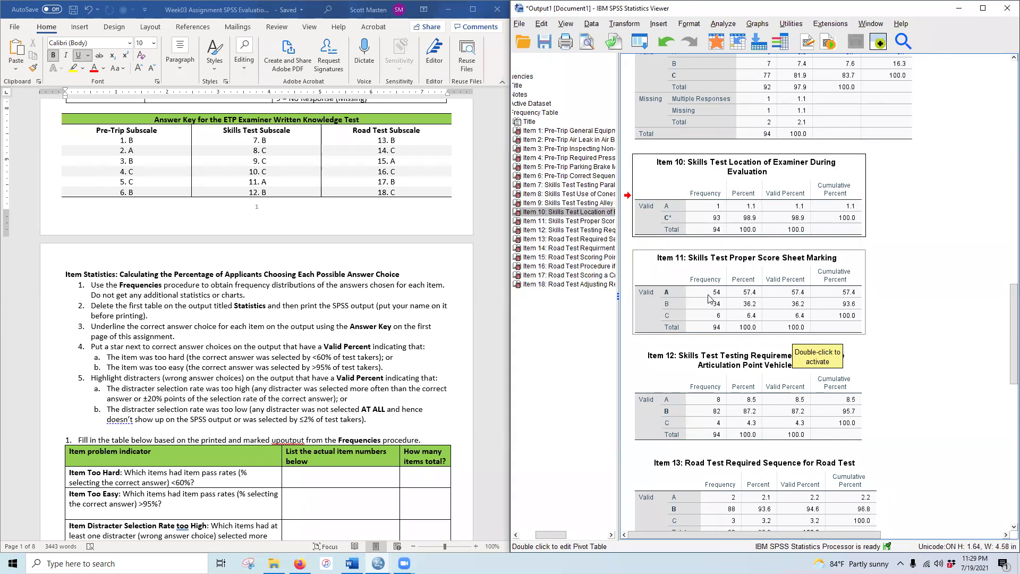
{"action": "double_click", "coordinate": [680, 290]}
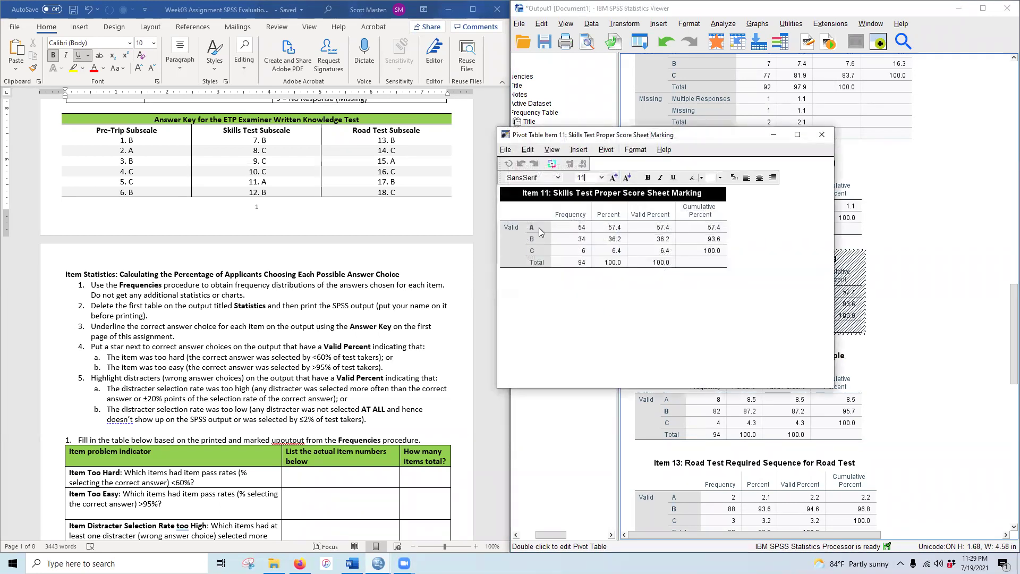
{"action": "double_click", "coordinate": [539, 228]}
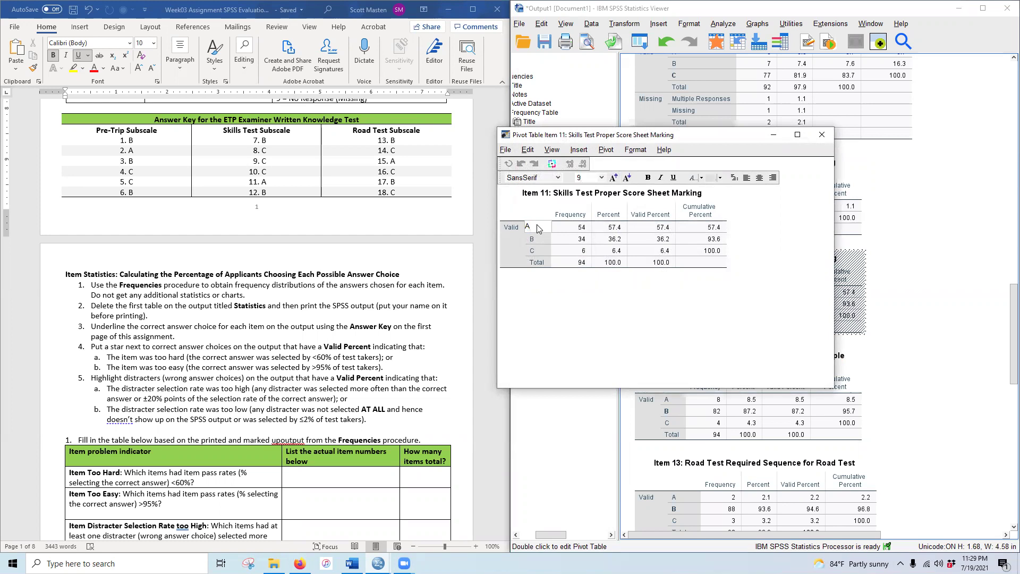
{"action": "type", "text": "*"}
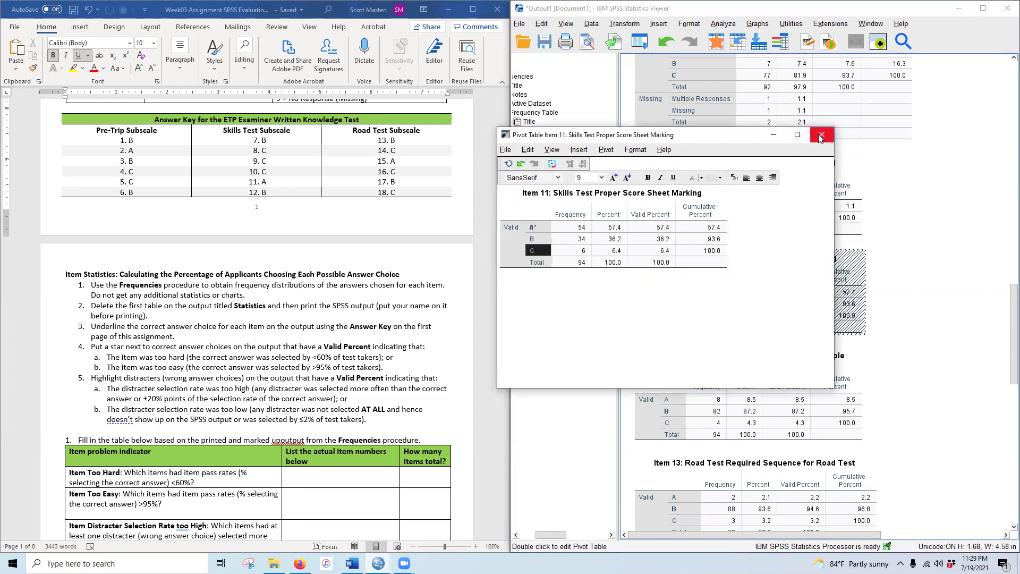
{"action": "left_click", "coordinate": [823, 135]}
Review the correct answers' Valid Percent values in the Item 12 through Item 18 tables against the too hard and too easy criteria
{"action": "scroll", "coordinate": [755, 362], "scroll_direction": "down", "scroll_amount": 3}
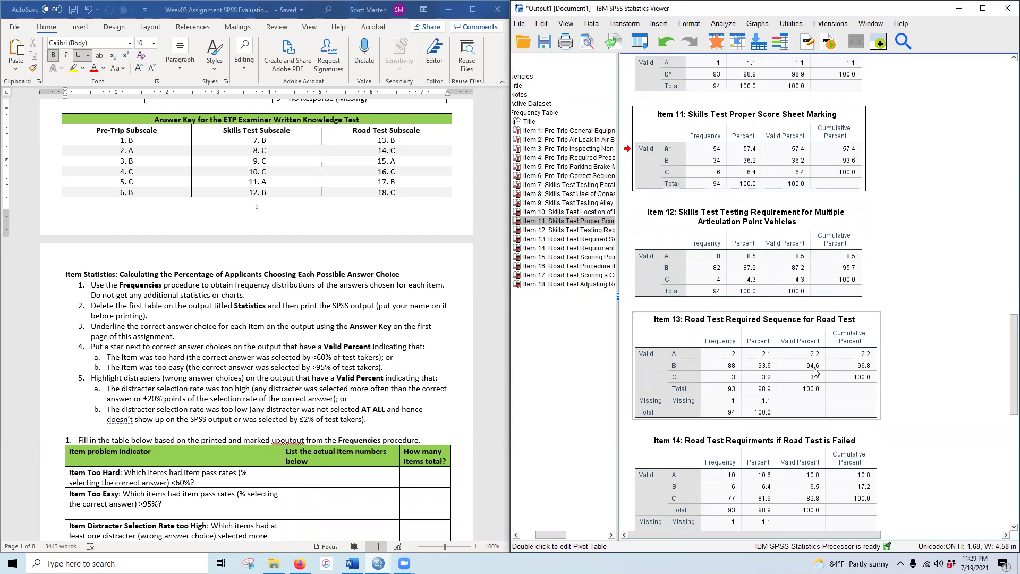
{"action": "scroll", "coordinate": [817, 371], "scroll_direction": "down", "scroll_amount": 3}
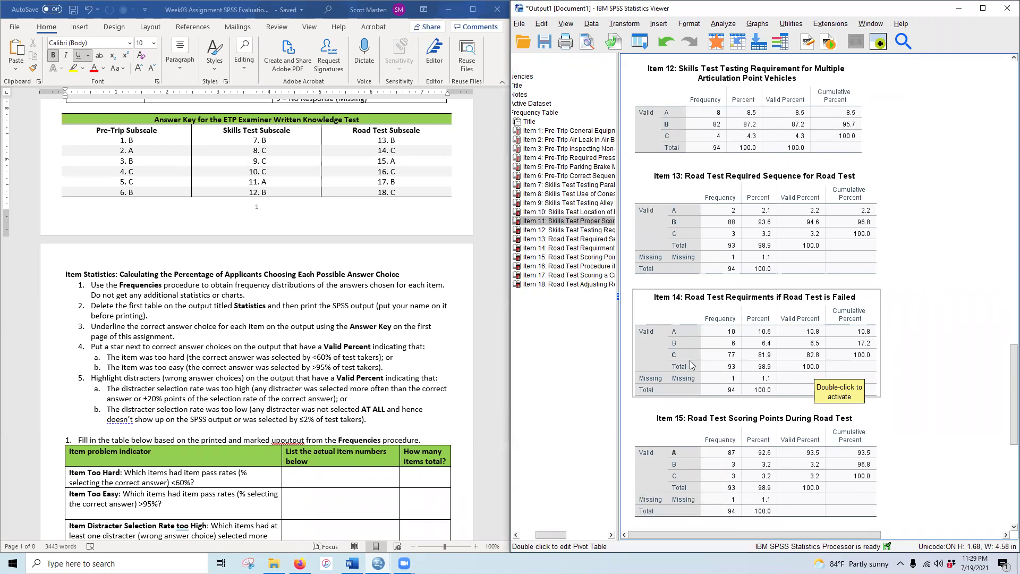
{"action": "scroll", "coordinate": [817, 359], "scroll_direction": "down", "scroll_amount": 3}
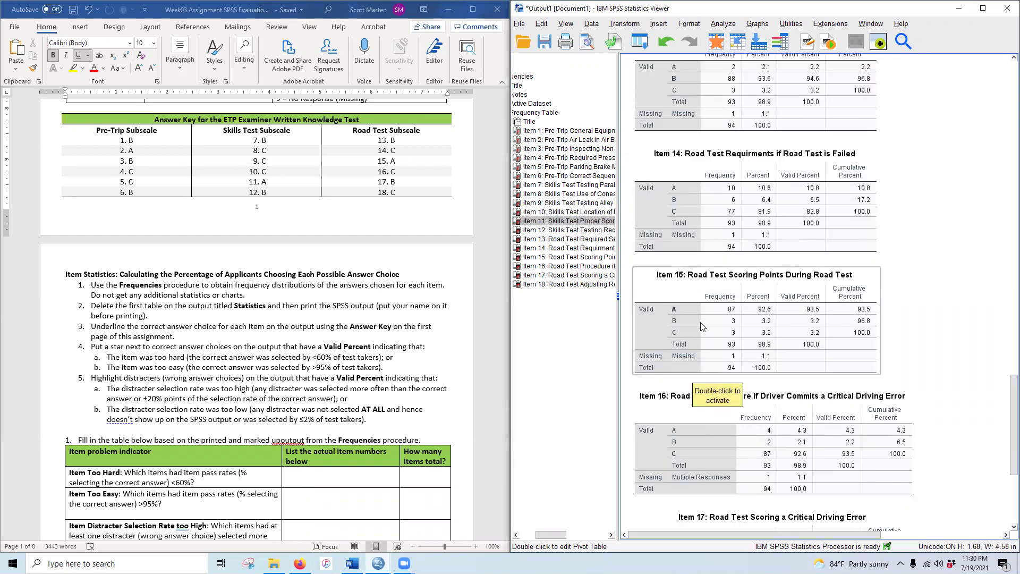
{"action": "scroll", "coordinate": [814, 325], "scroll_direction": "down", "scroll_amount": 2}
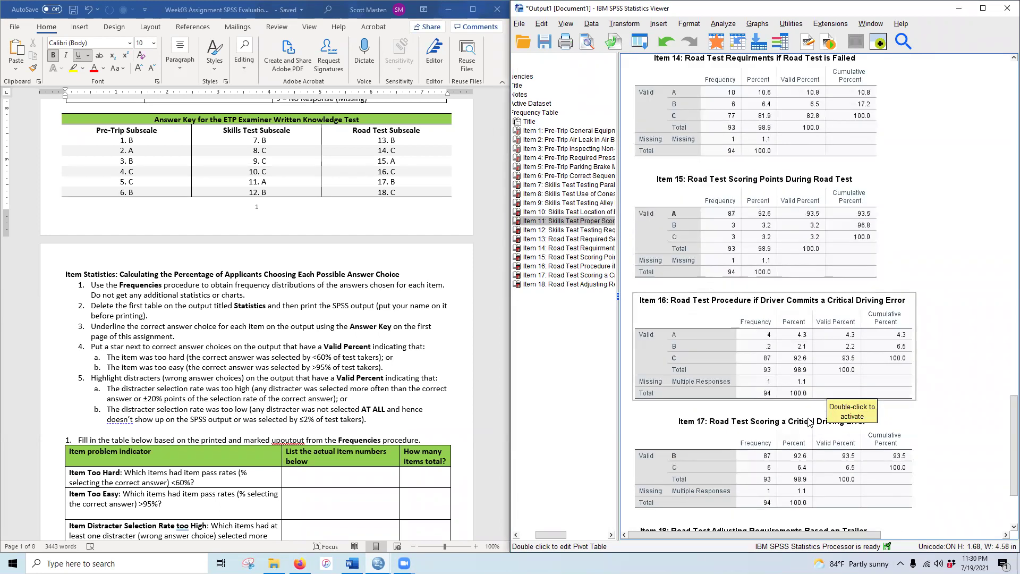
{"action": "scroll", "coordinate": [804, 425], "scroll_direction": "down", "scroll_amount": 2}
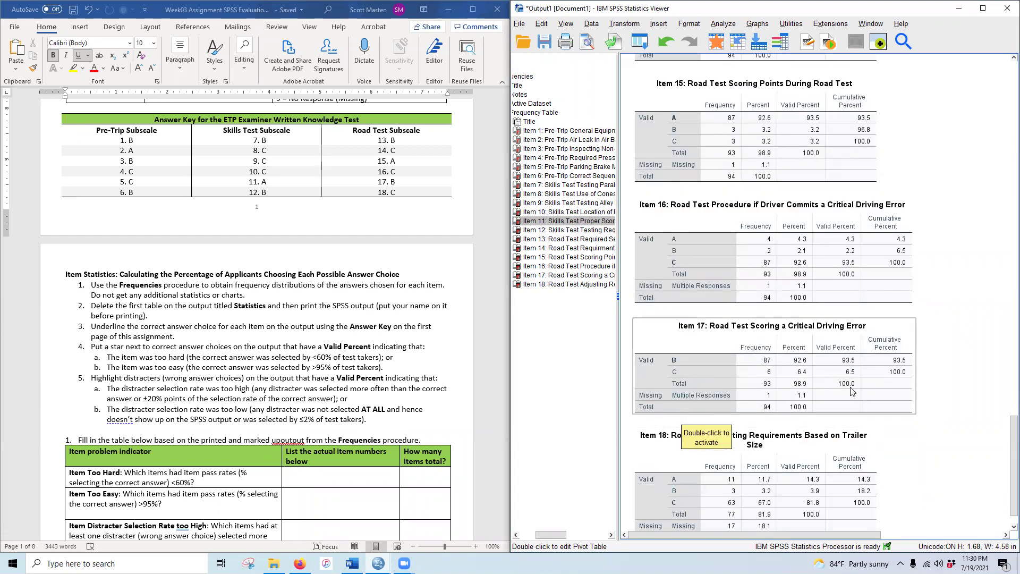
{"action": "scroll", "coordinate": [695, 468], "scroll_direction": "down", "scroll_amount": 1}
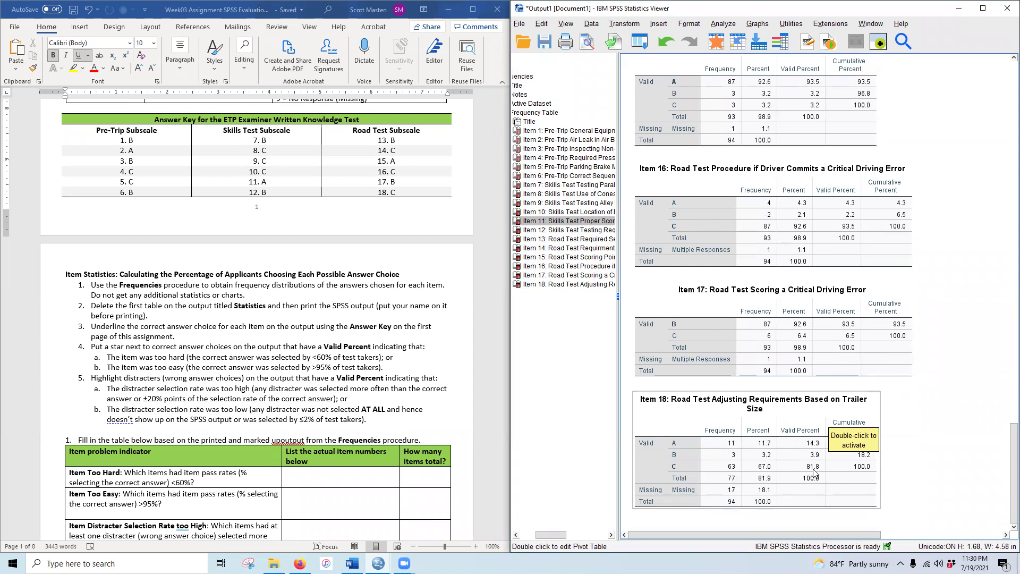
Examine the assignment's distracter highlighting criteria and item problem indicator table alongside the Item 1 and Item 2 frequency tables
{"action": "scroll", "coordinate": [685, 448], "scroll_direction": "up", "scroll_amount": 20}
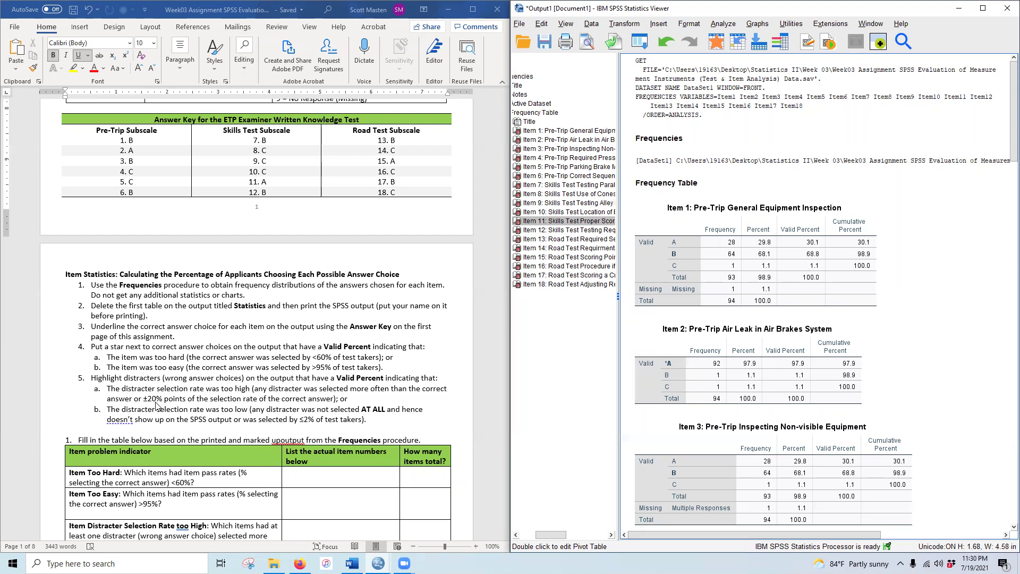
{"action": "scroll", "coordinate": [157, 404], "scroll_direction": "down", "scroll_amount": 2}
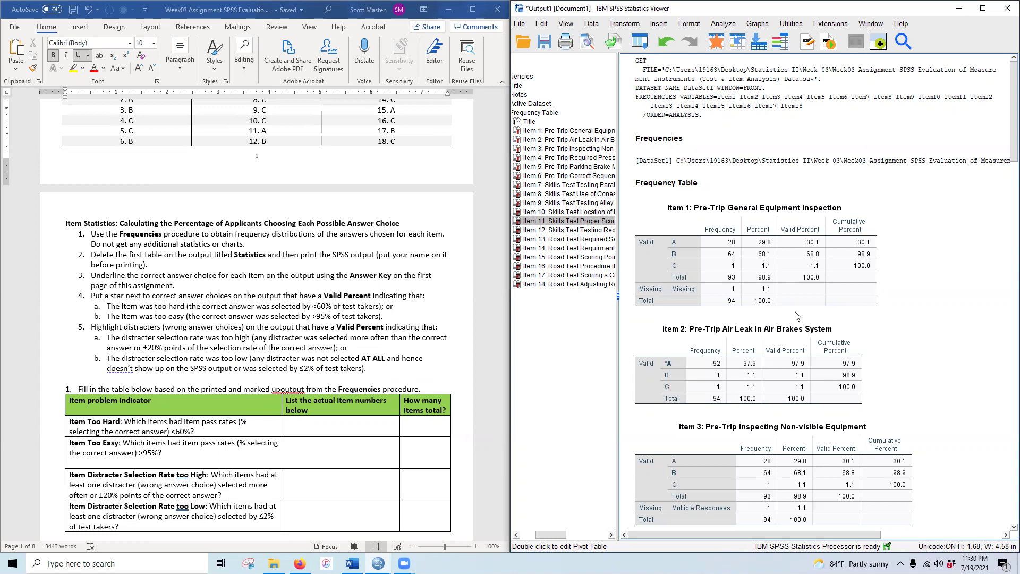
{"action": "left_click", "coordinate": [678, 344]}
{"action": "left_click", "coordinate": [780, 279]}
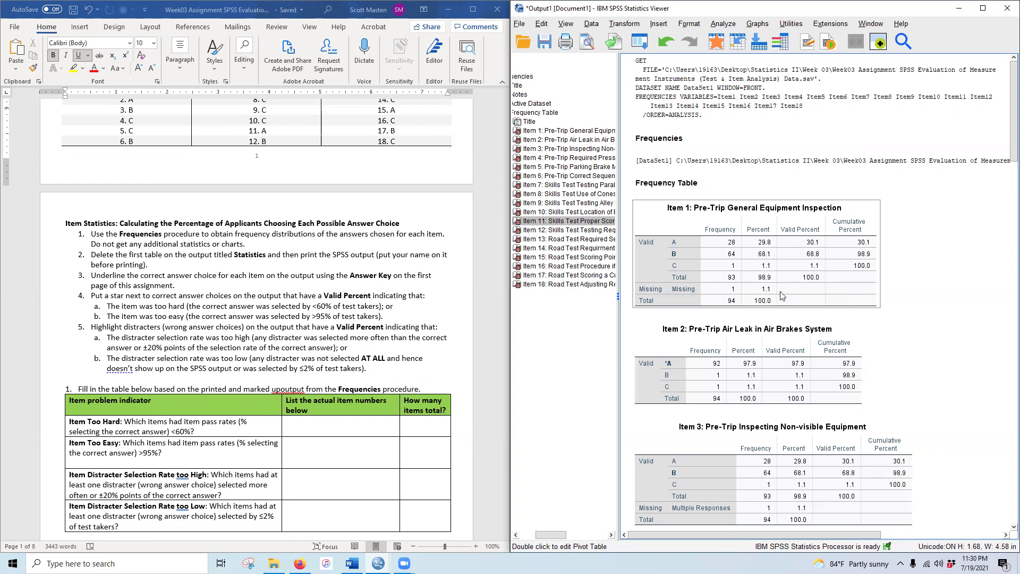
{"action": "left_click", "coordinate": [717, 367]}
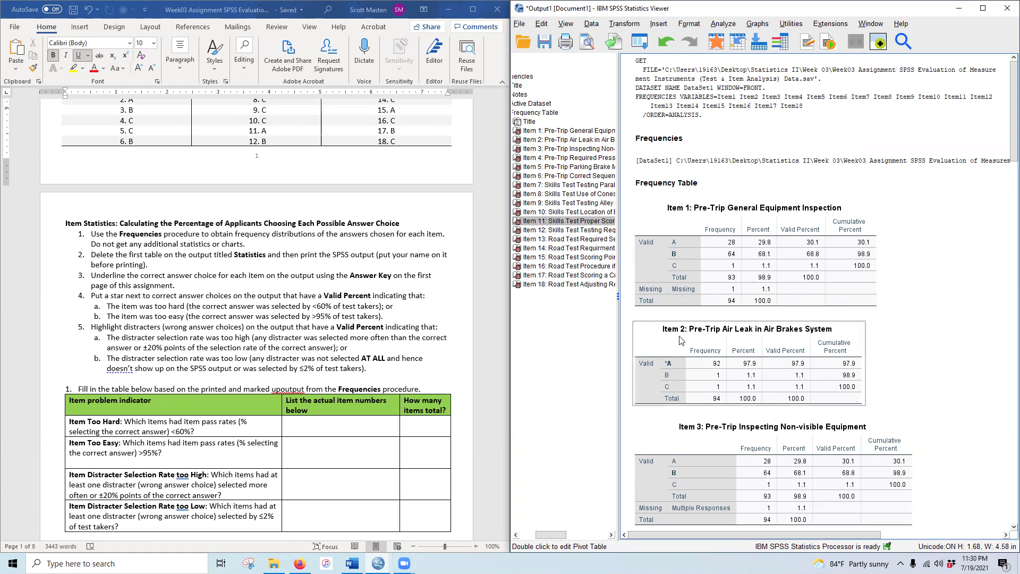
{"action": "scroll", "coordinate": [323, 415], "scroll_direction": "down", "scroll_amount": 3}
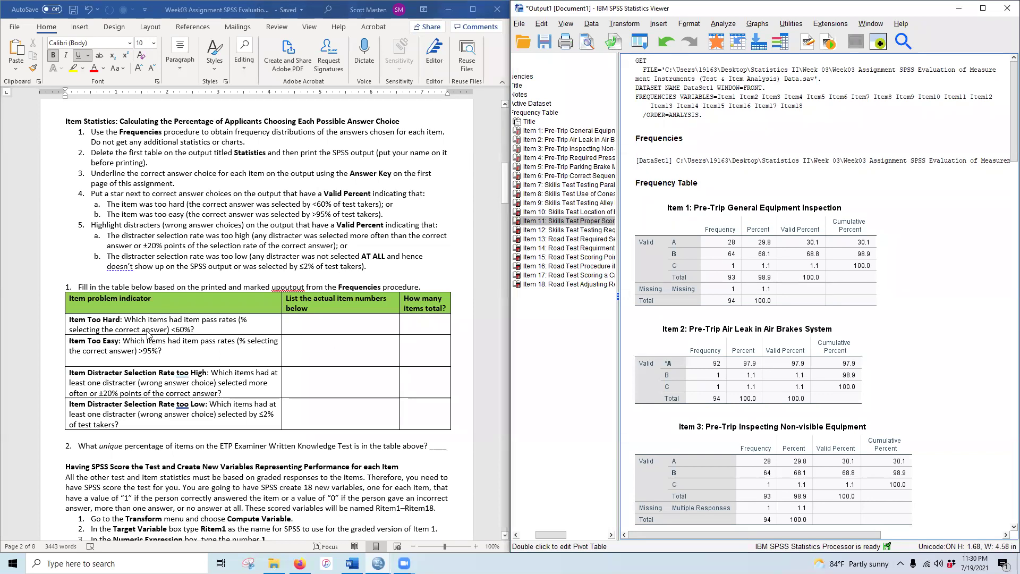
{"action": "left_click", "coordinate": [675, 277]}
{"action": "left_click", "coordinate": [683, 392]}
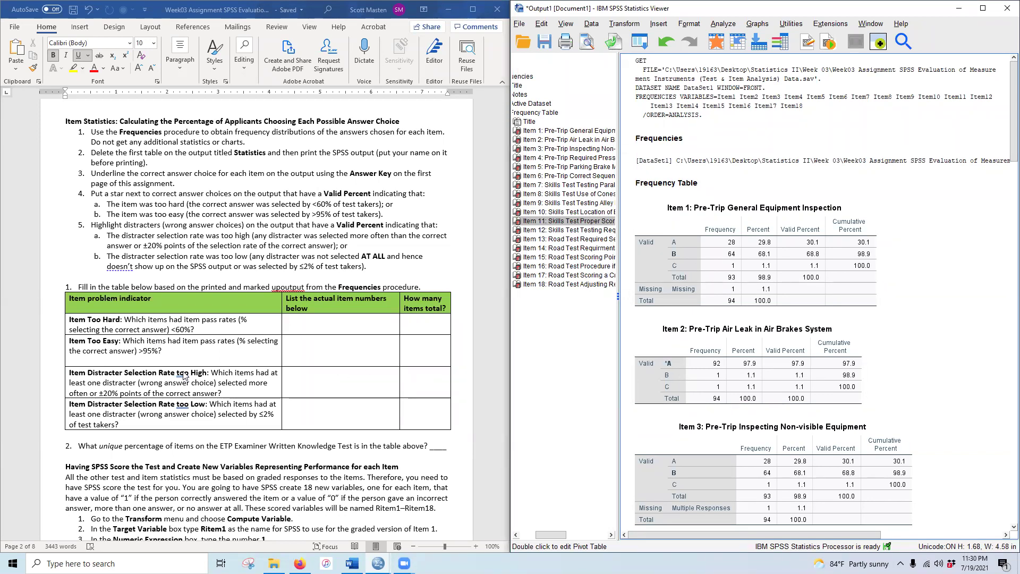
{"action": "left_click", "coordinate": [671, 358]}
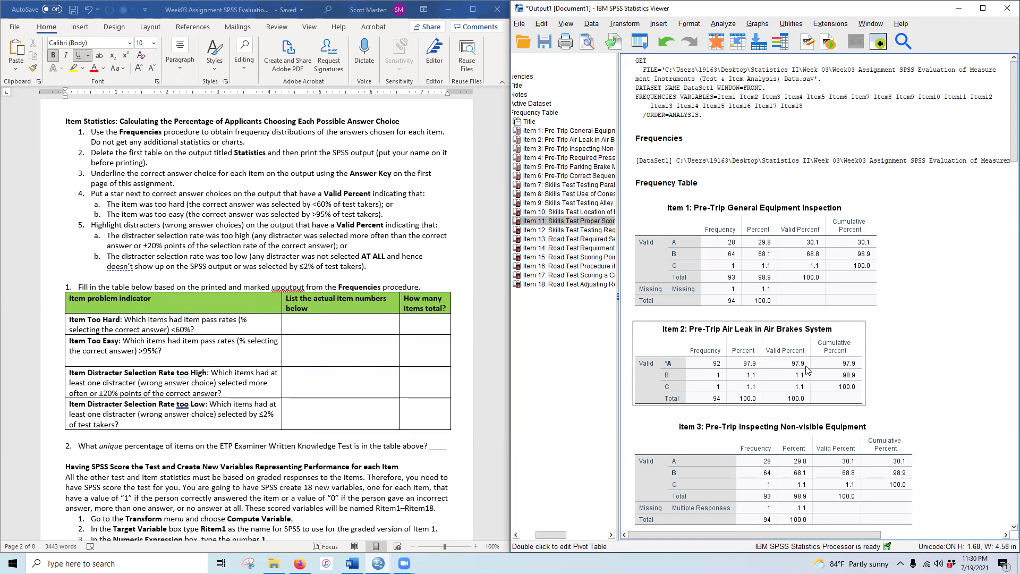
In the Word assignment's item problem table, make the item number cells' text black and delete the old entries
{"action": "left_click", "coordinate": [306, 357]}
{"action": "key", "text": "Return"}
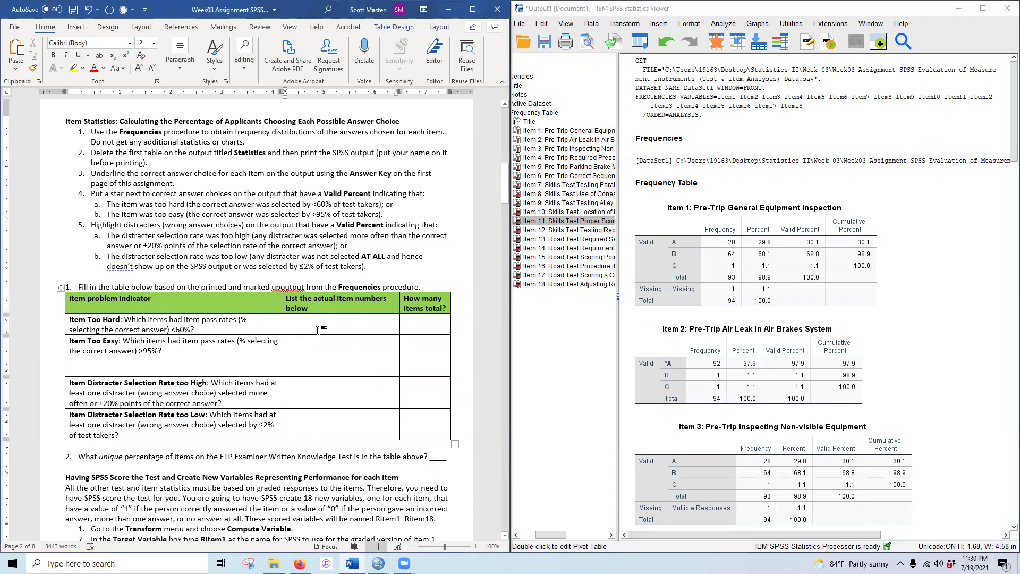
{"action": "left_click_drag", "start_coordinate": [301, 322], "coordinate": [331, 418]}
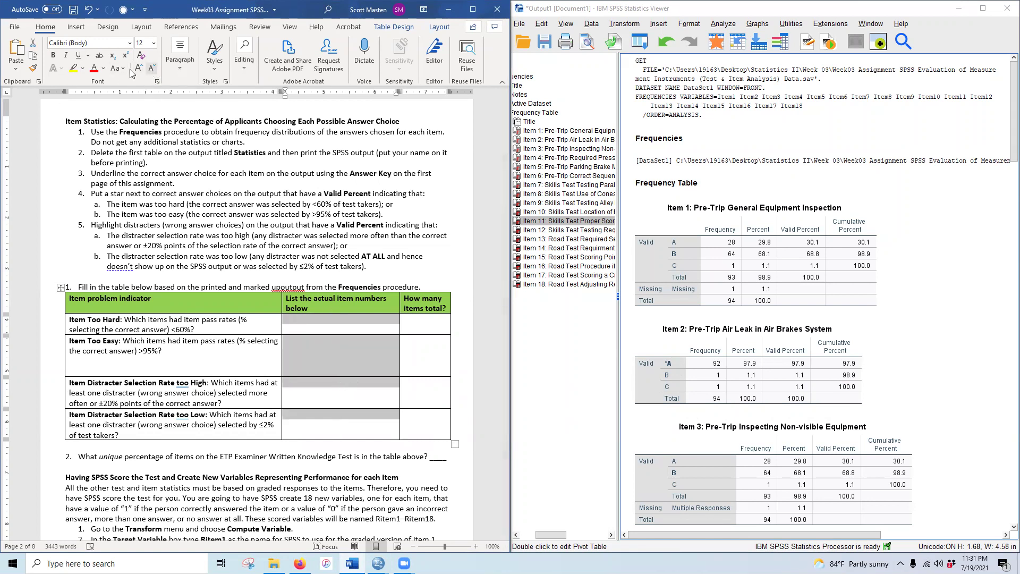
{"action": "left_click", "coordinate": [106, 72]}
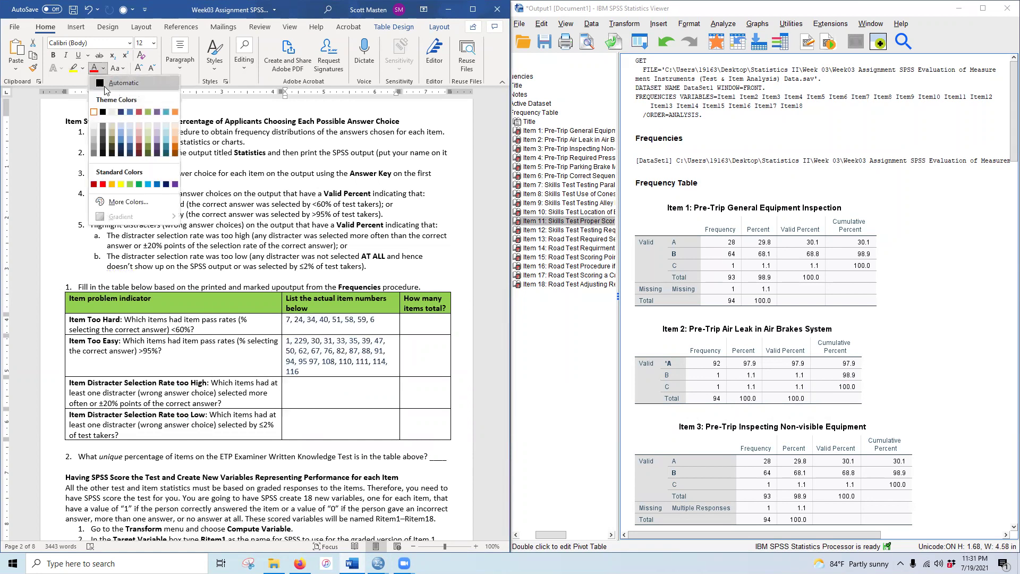
{"action": "left_click", "coordinate": [103, 110]}
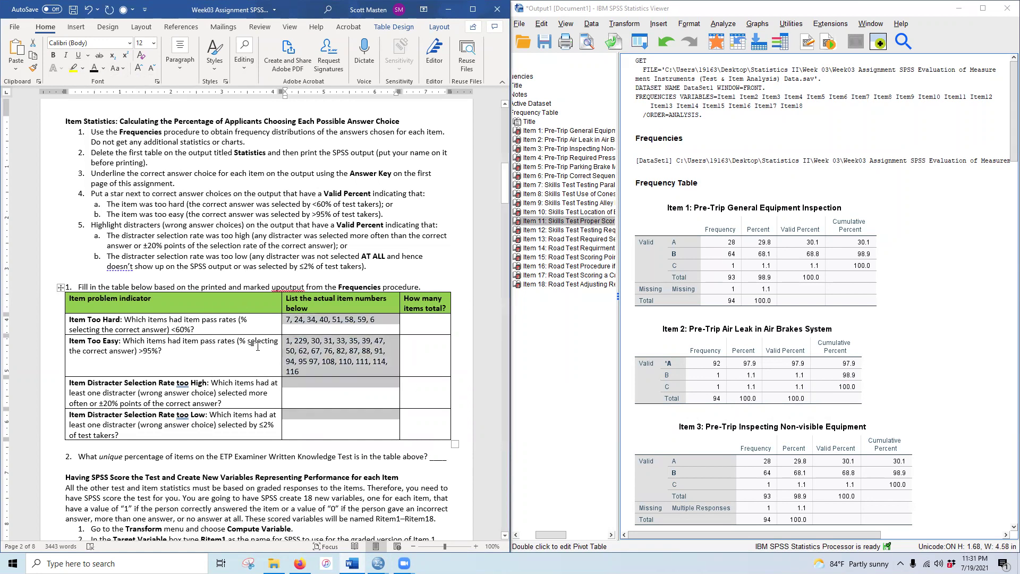
{"action": "key", "text": "Delete"}
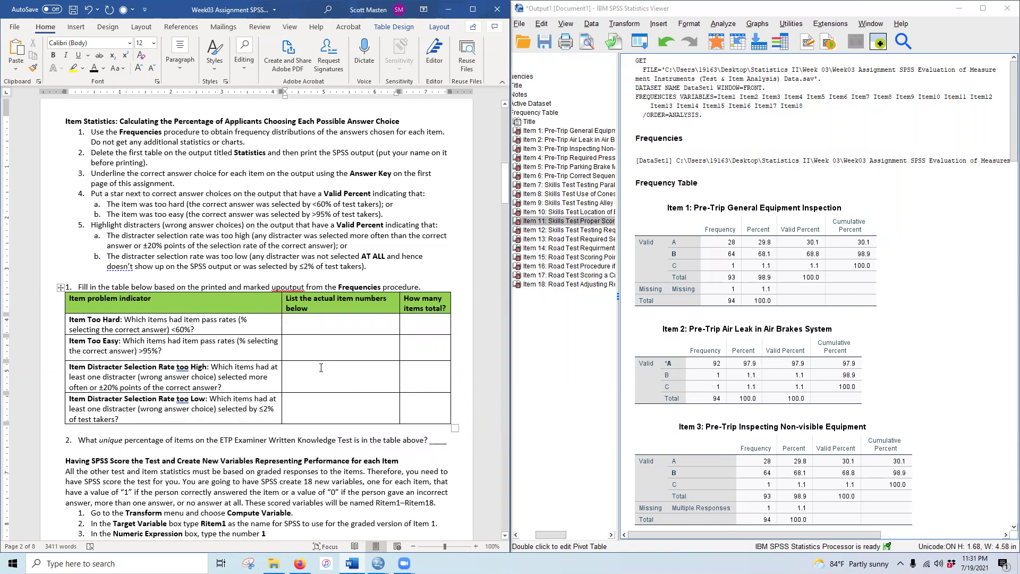
List items 2 and 10 as the item numbers for the Item Too Easy indicator, based on the starred frequency tables
{"action": "type", "text": "2"}
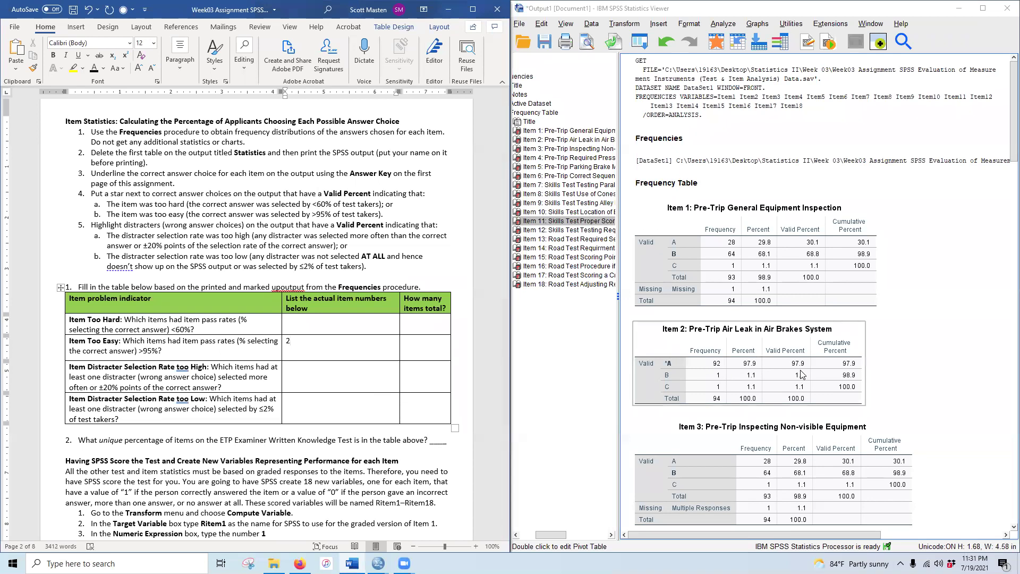
{"action": "scroll", "coordinate": [795, 374], "scroll_direction": "down", "scroll_amount": 3}
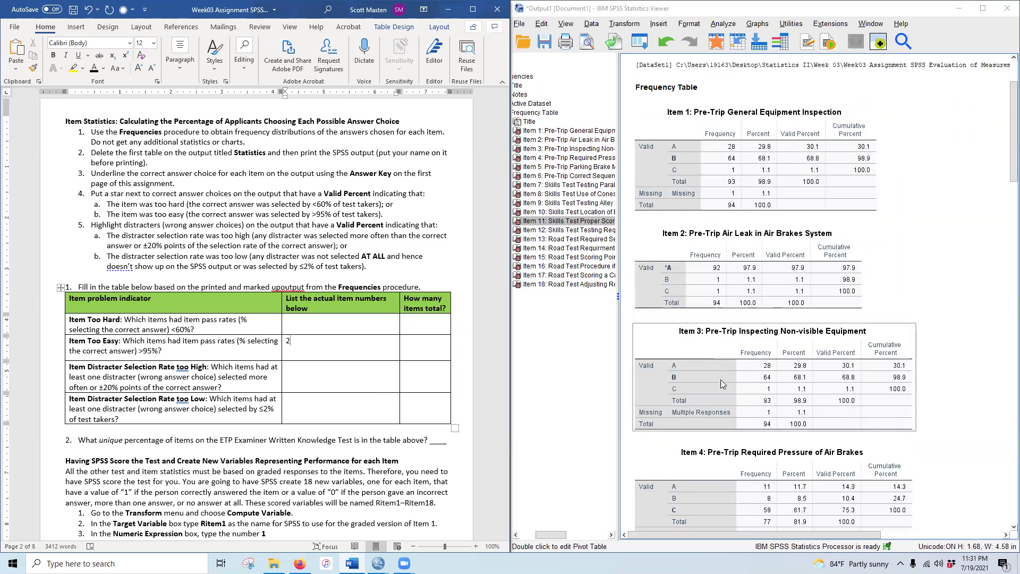
{"action": "scroll", "coordinate": [709, 399], "scroll_direction": "down", "scroll_amount": 5}
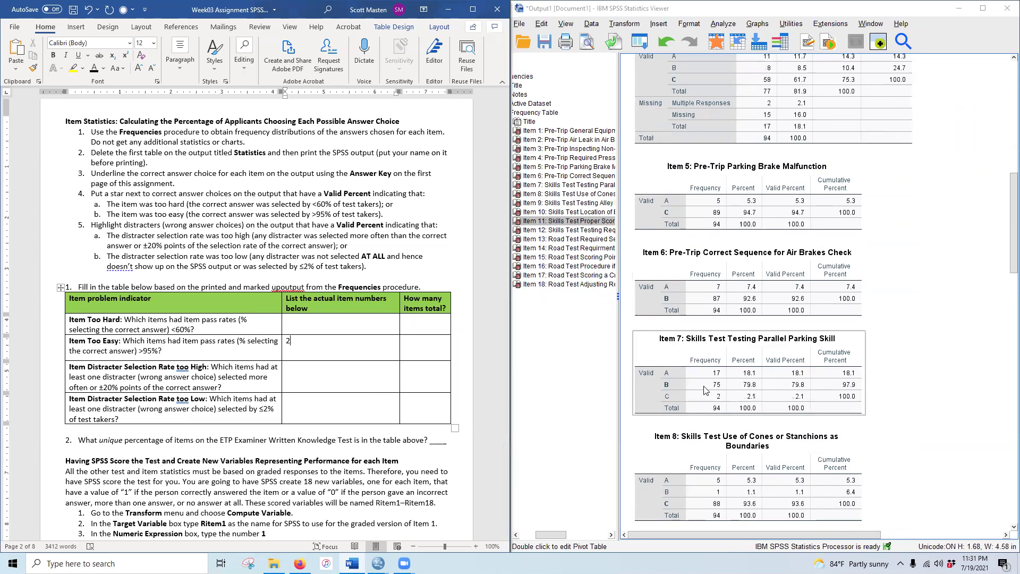
{"action": "scroll", "coordinate": [698, 296], "scroll_direction": "down", "scroll_amount": 5}
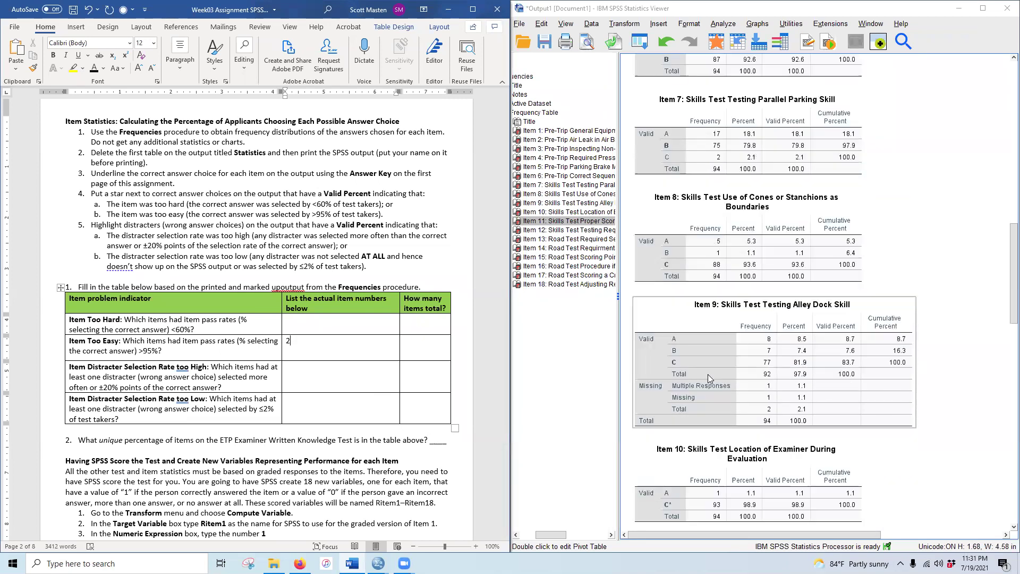
{"action": "scroll", "coordinate": [709, 377], "scroll_direction": "down", "scroll_amount": 2}
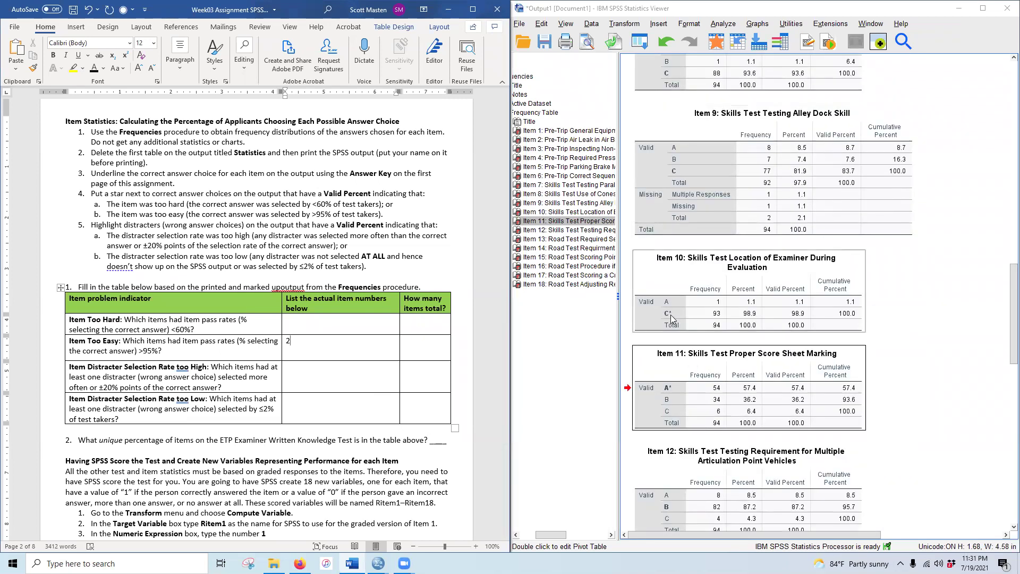
{"action": "left_click", "coordinate": [442, 315]}
{"action": "left_click", "coordinate": [311, 343]}
{"action": "type", "text": ","}
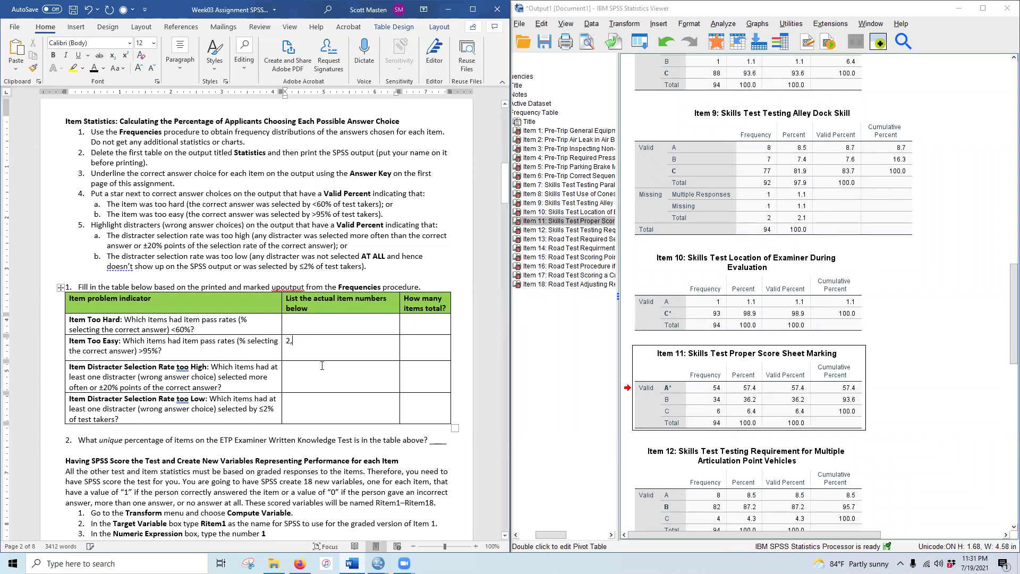
{"action": "type", "text": " 10"}
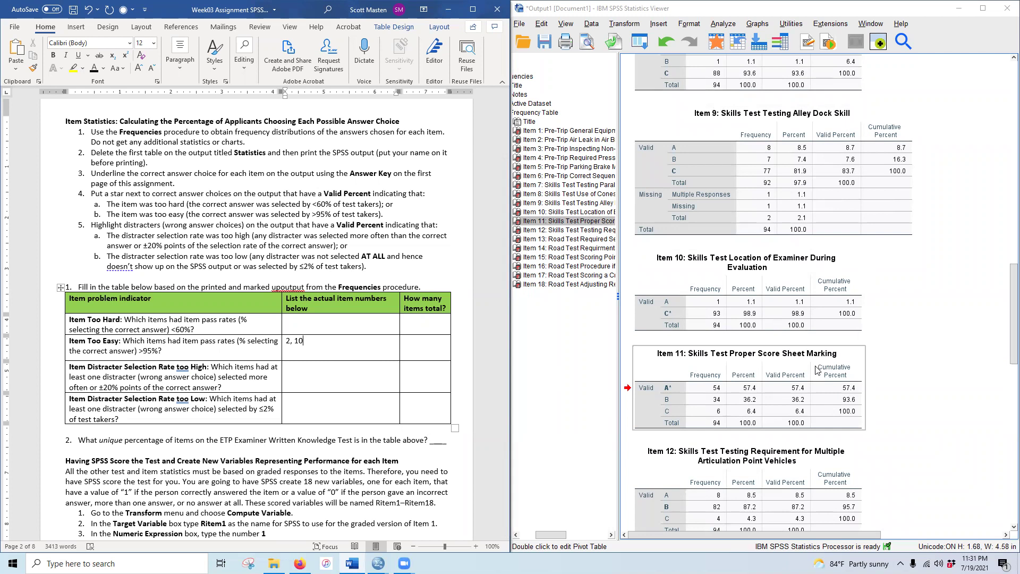
List item 11 as the item number for the Item Too Hard indicator
{"action": "scroll", "coordinate": [817, 370], "scroll_direction": "down", "scroll_amount": 1}
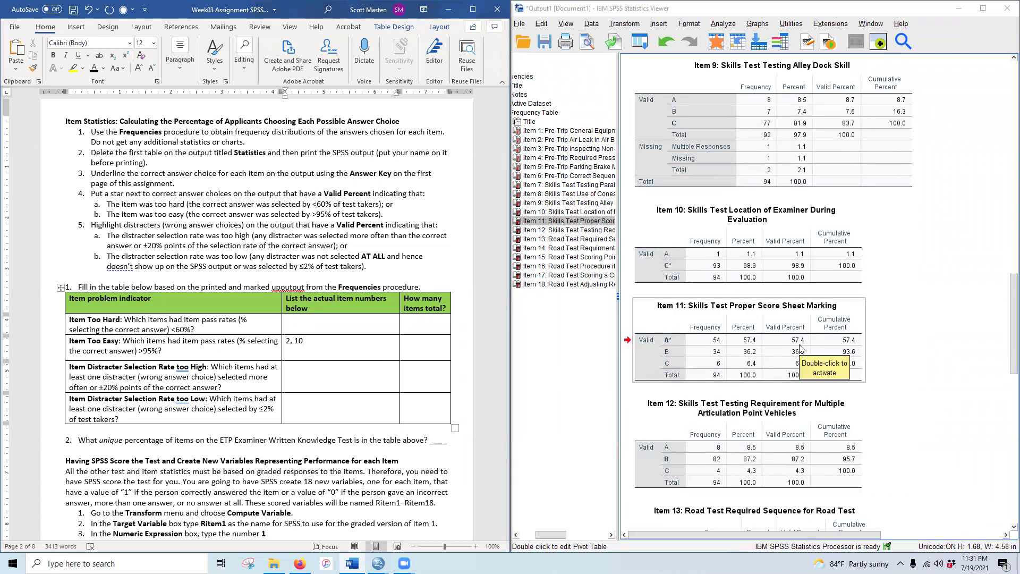
{"action": "left_click", "coordinate": [314, 321]}
{"action": "type", "text": "11"}
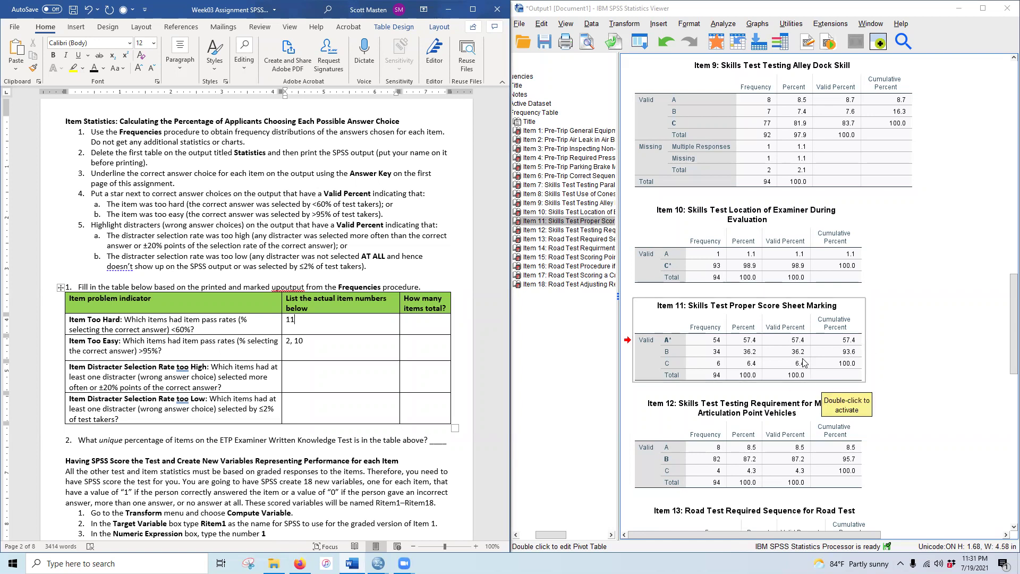
Recheck the correct answers' Valid Percent values across the Item 1 through Item 18 tables against the <60% and >95% criteria
{"action": "scroll", "coordinate": [755, 415], "scroll_direction": "down", "scroll_amount": 3}
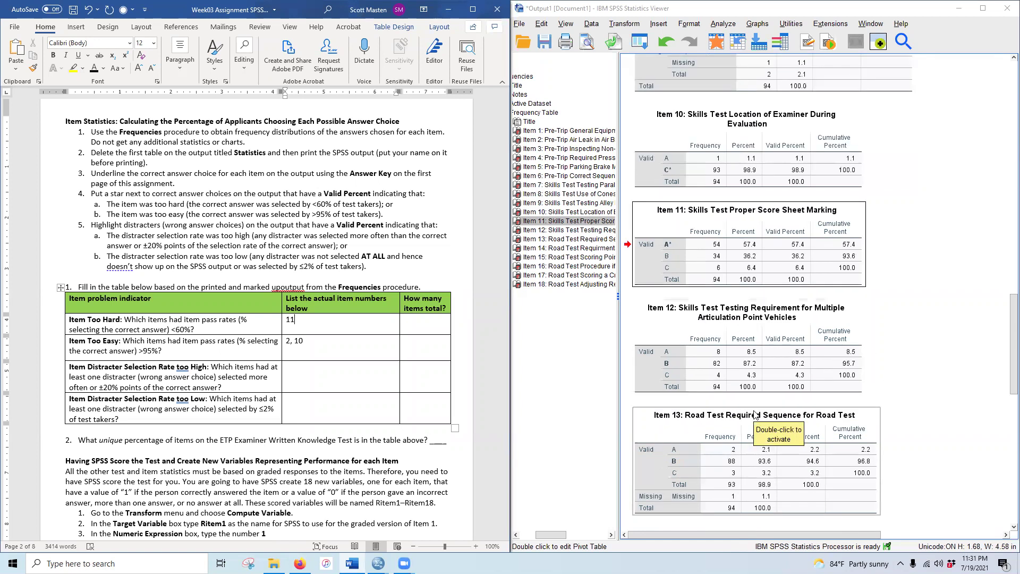
{"action": "scroll", "coordinate": [755, 415], "scroll_direction": "down", "scroll_amount": 4}
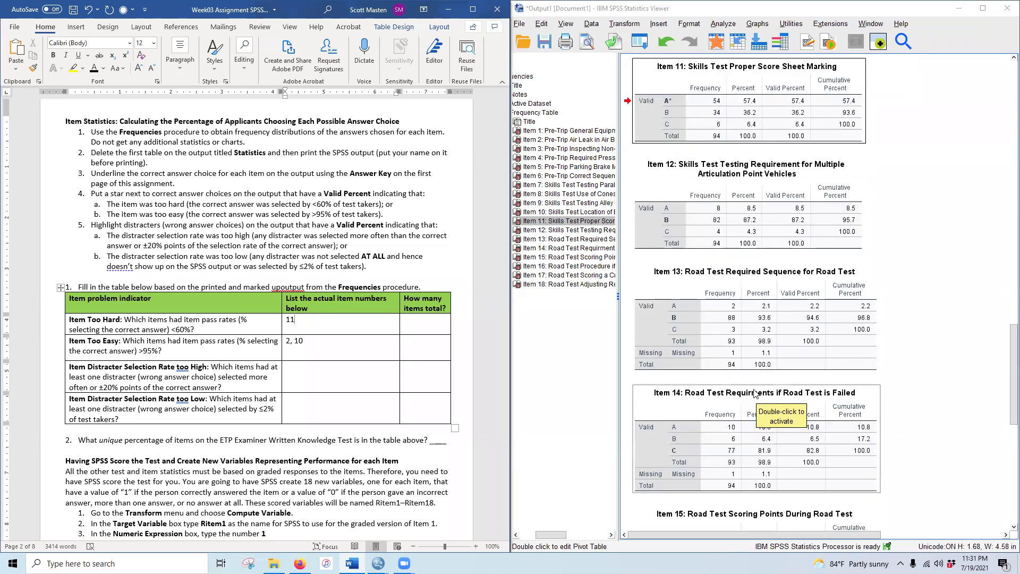
{"action": "scroll", "coordinate": [755, 395], "scroll_direction": "down", "scroll_amount": 8}
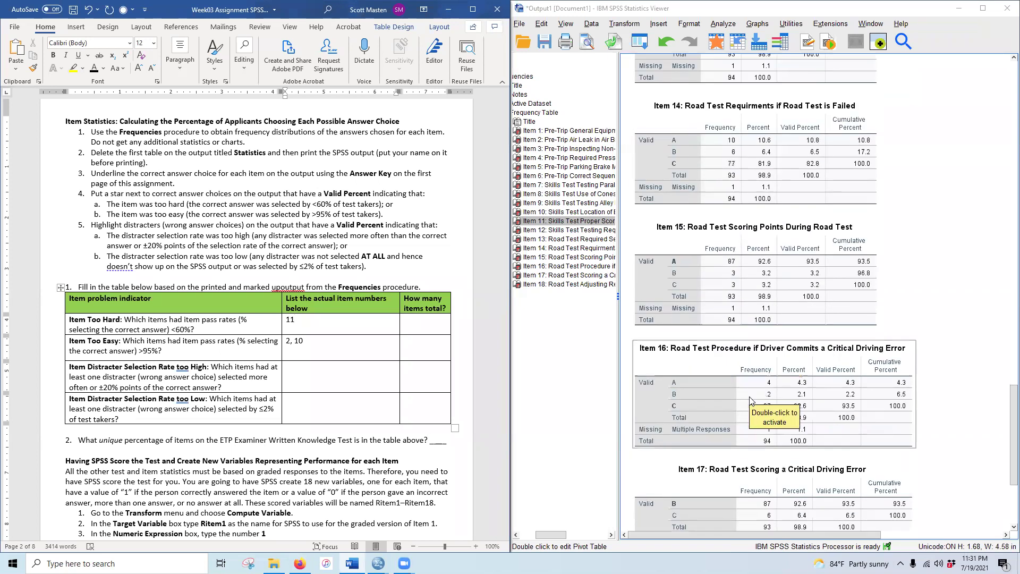
{"action": "scroll", "coordinate": [751, 400], "scroll_direction": "down", "scroll_amount": 3}
{"action": "scroll", "coordinate": [784, 458], "scroll_direction": "down", "scroll_amount": 2}
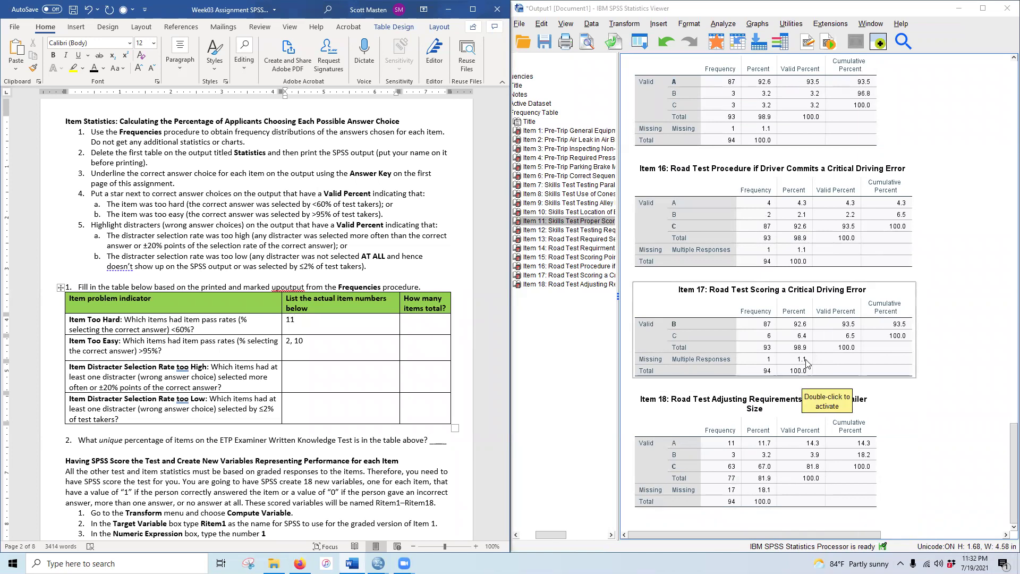
{"action": "scroll", "coordinate": [805, 336], "scroll_direction": "up", "scroll_amount": 3}
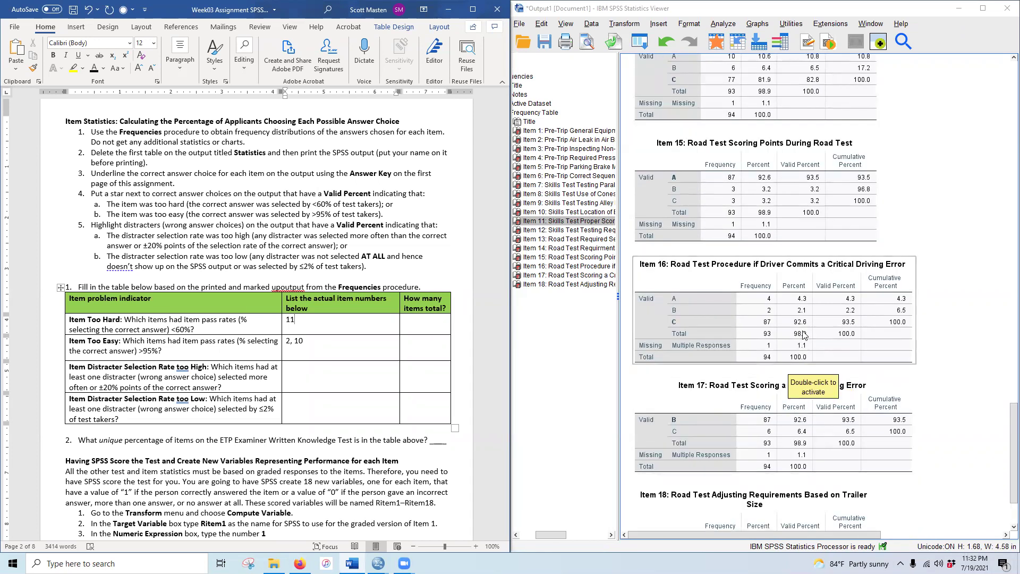
{"action": "scroll", "coordinate": [804, 334], "scroll_direction": "up", "scroll_amount": 3}
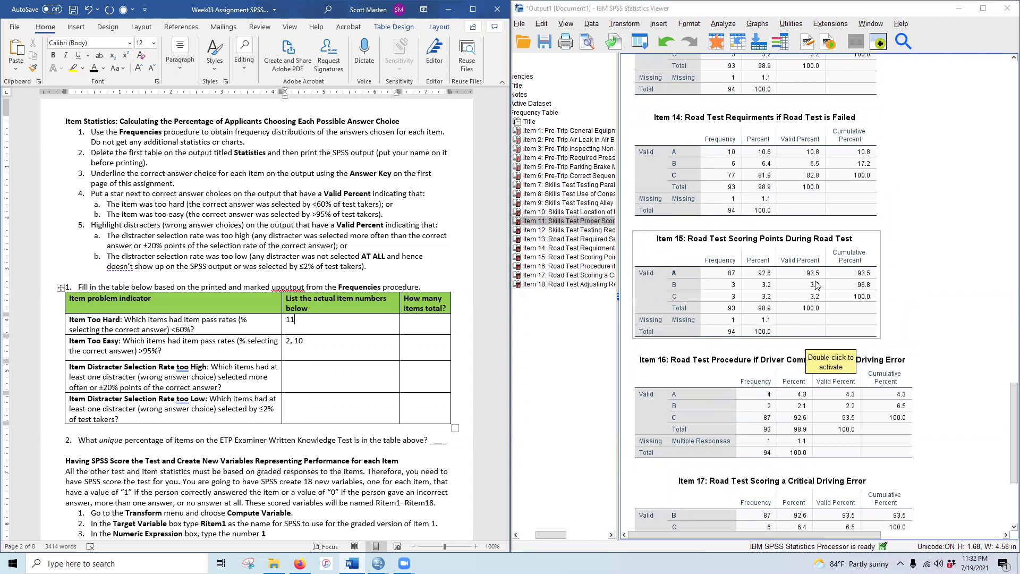
{"action": "scroll", "coordinate": [817, 285], "scroll_direction": "up", "scroll_amount": 3}
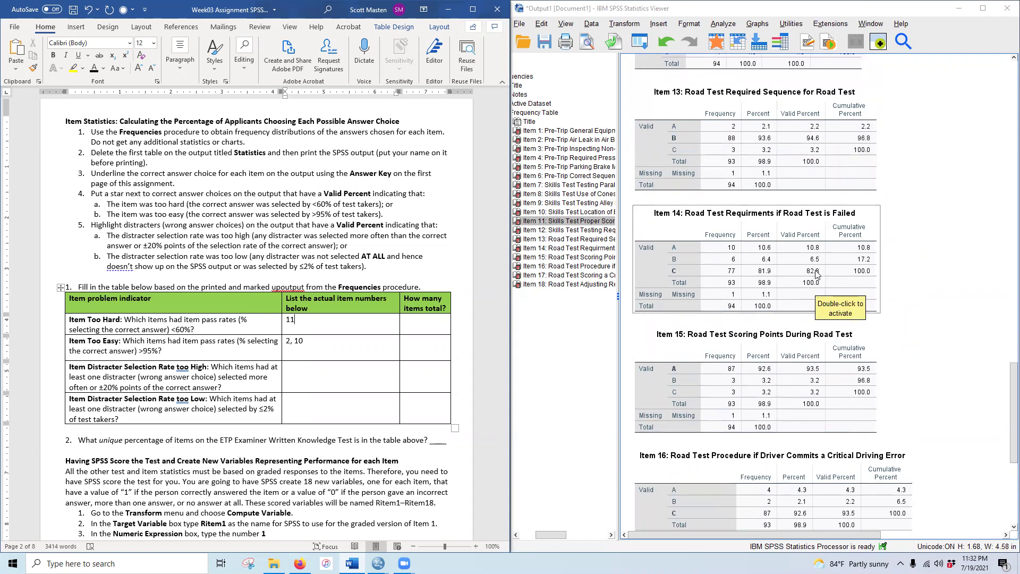
{"action": "scroll", "coordinate": [817, 274], "scroll_direction": "up", "scroll_amount": 3}
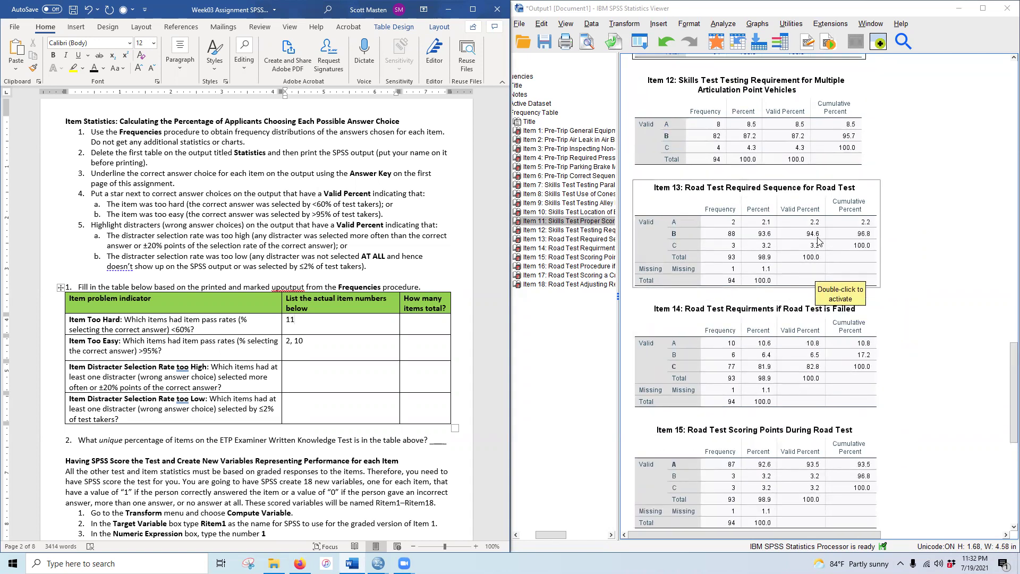
{"action": "scroll", "coordinate": [817, 242], "scroll_direction": "up", "scroll_amount": 4}
{"action": "scroll", "coordinate": [804, 332], "scroll_direction": "up", "scroll_amount": 5}
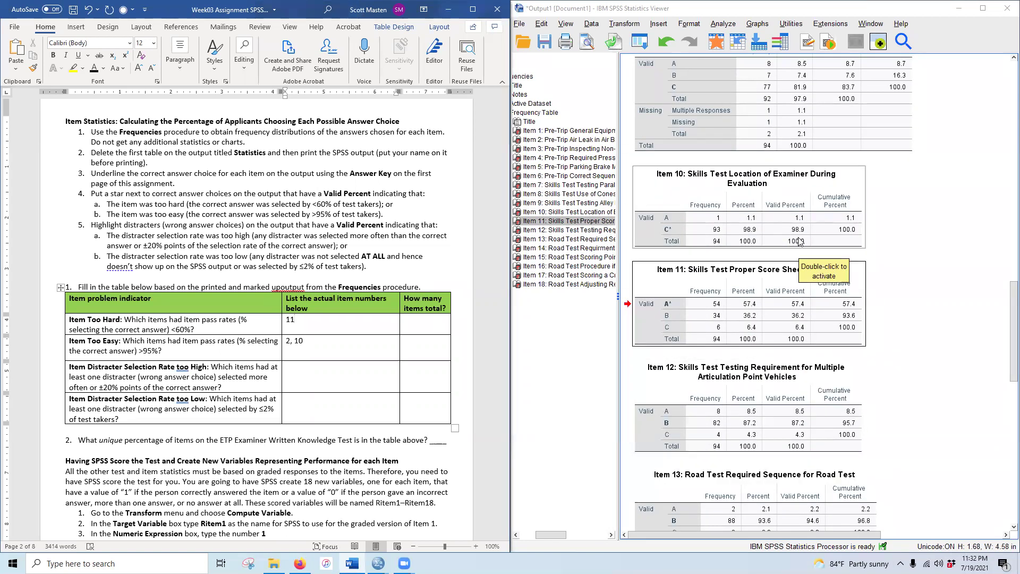
{"action": "scroll", "coordinate": [801, 234], "scroll_direction": "up", "scroll_amount": 4}
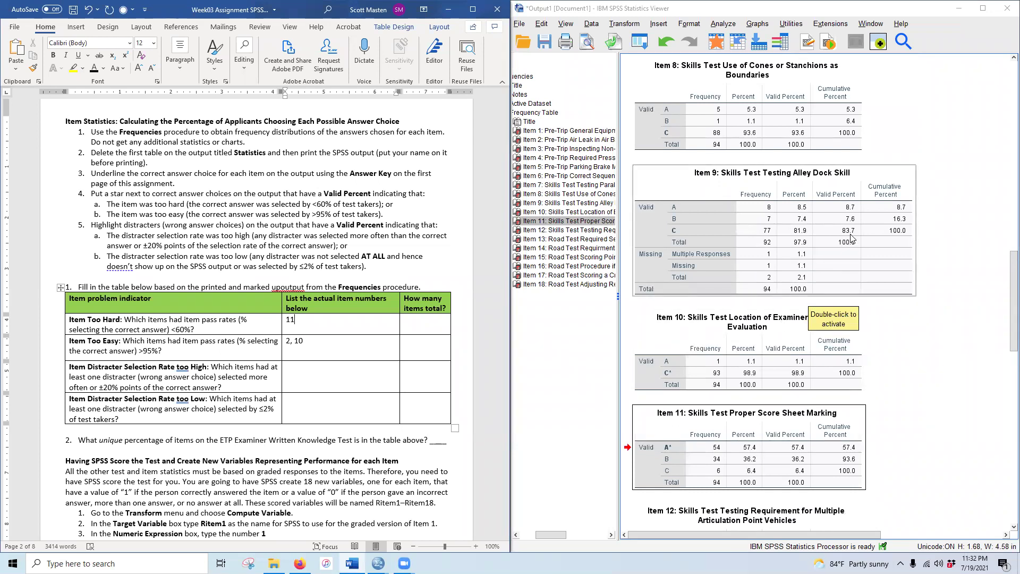
{"action": "scroll", "coordinate": [852, 237], "scroll_direction": "up", "scroll_amount": 4}
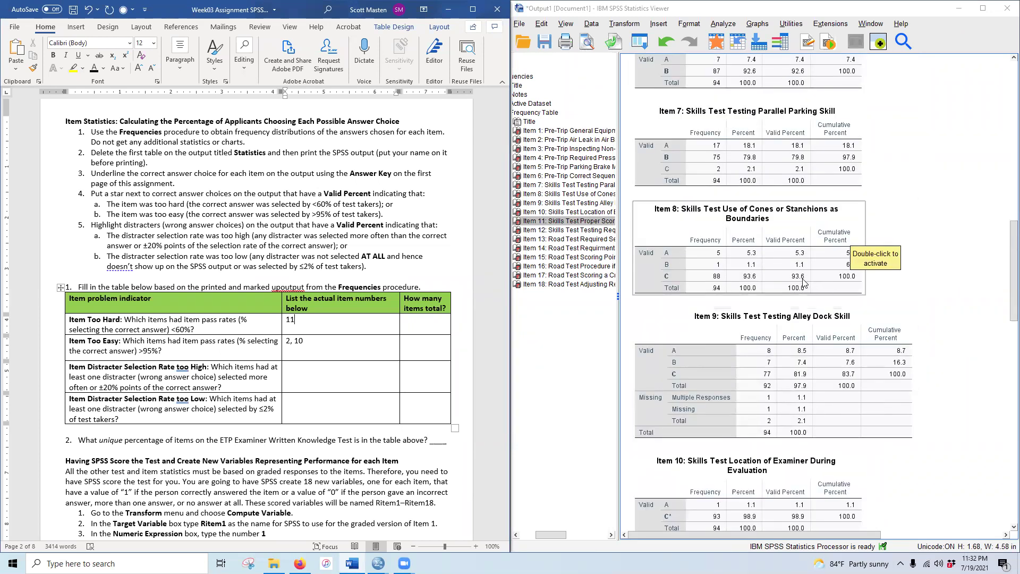
{"action": "scroll", "coordinate": [804, 283], "scroll_direction": "up", "scroll_amount": 5}
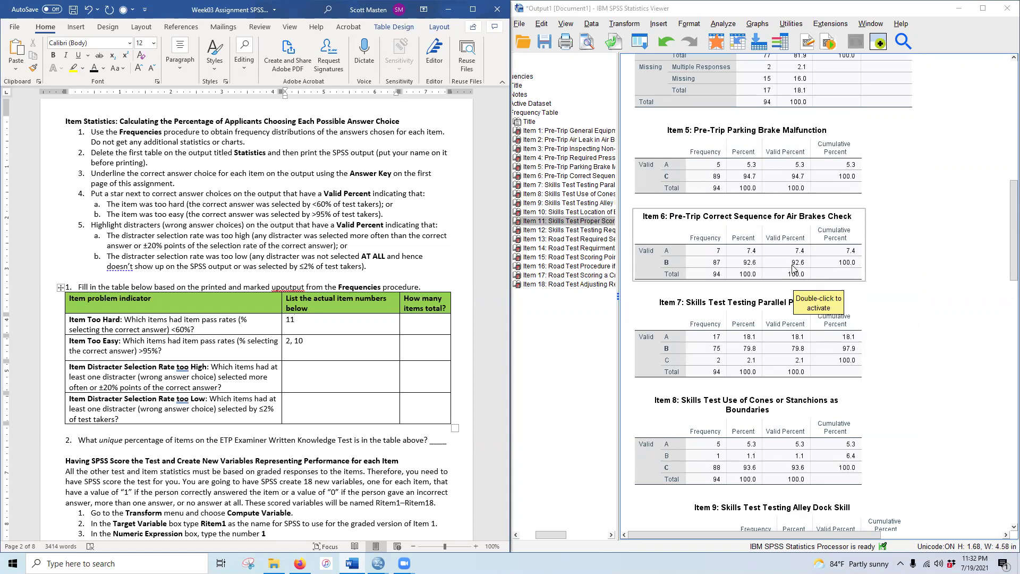
{"action": "scroll", "coordinate": [794, 268], "scroll_direction": "up", "scroll_amount": 2}
{"action": "scroll", "coordinate": [800, 278], "scroll_direction": "up", "scroll_amount": 3}
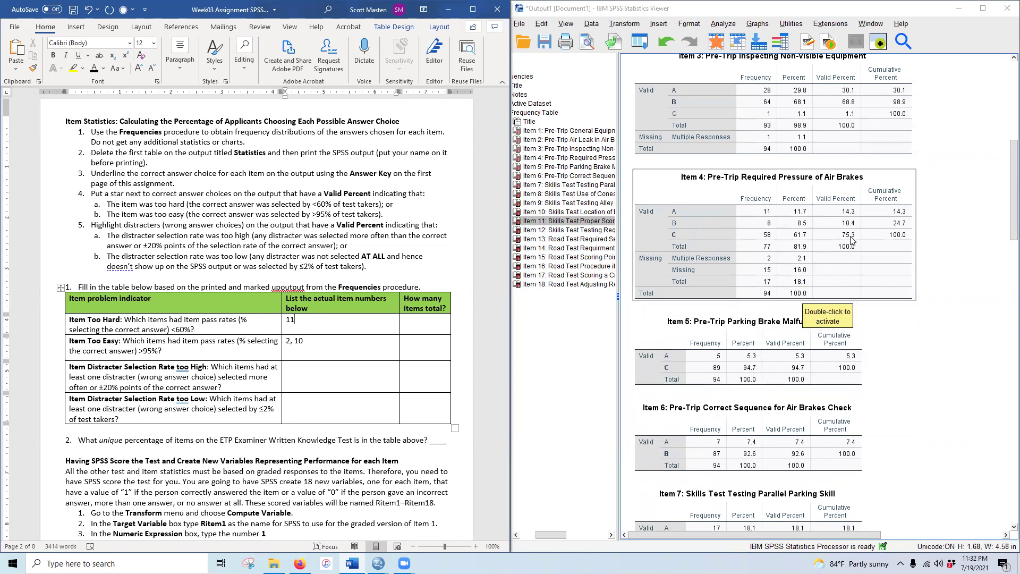
{"action": "scroll", "coordinate": [851, 241], "scroll_direction": "up", "scroll_amount": 3}
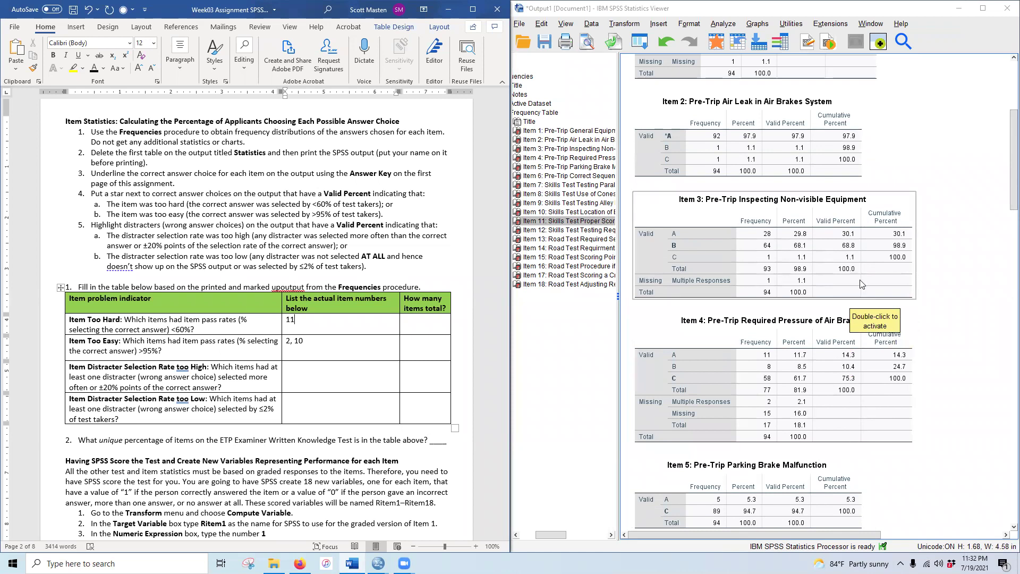
{"action": "scroll", "coordinate": [850, 253], "scroll_direction": "up", "scroll_amount": 3}
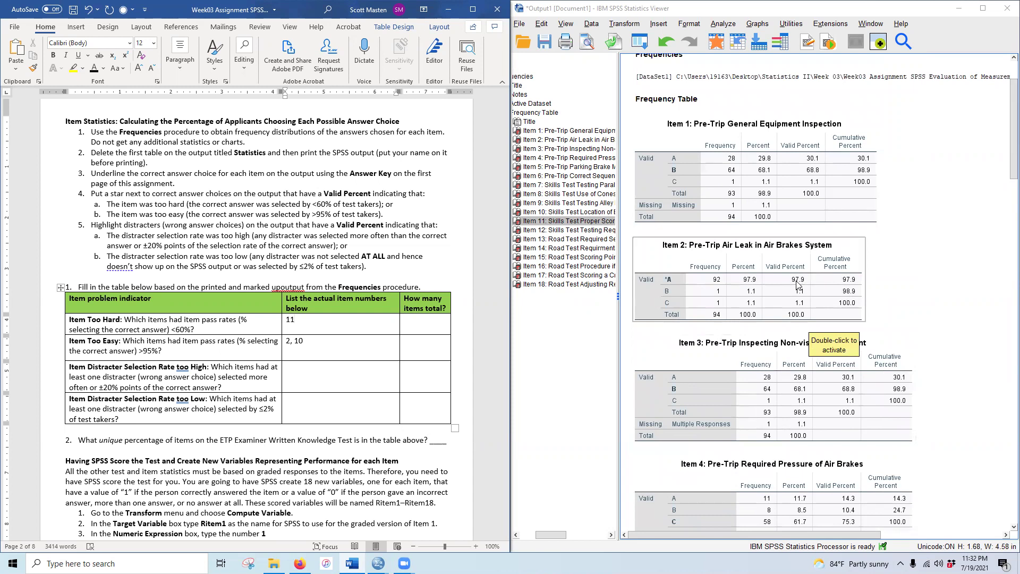
{"action": "scroll", "coordinate": [796, 285], "scroll_direction": "up", "scroll_amount": 2}
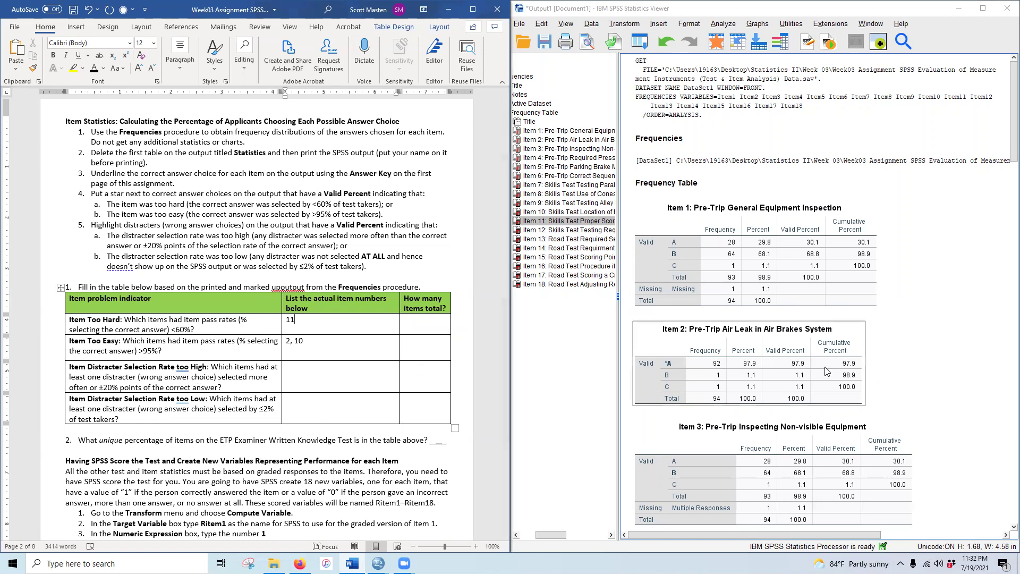
{"action": "scroll", "coordinate": [794, 417], "scroll_direction": "down", "scroll_amount": 5}
{"action": "scroll", "coordinate": [794, 417], "scroll_direction": "down", "scroll_amount": 12}
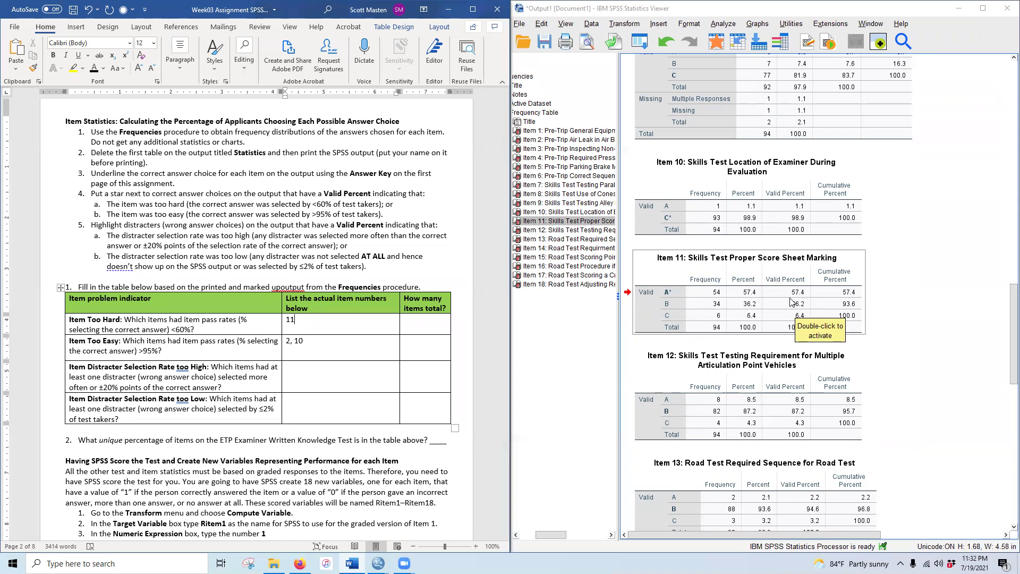
Make the item total cells' text black, and enter totals of 1 for Item Too Hard and 2 for Item Too Easy
{"action": "left_click", "coordinate": [425, 322]}
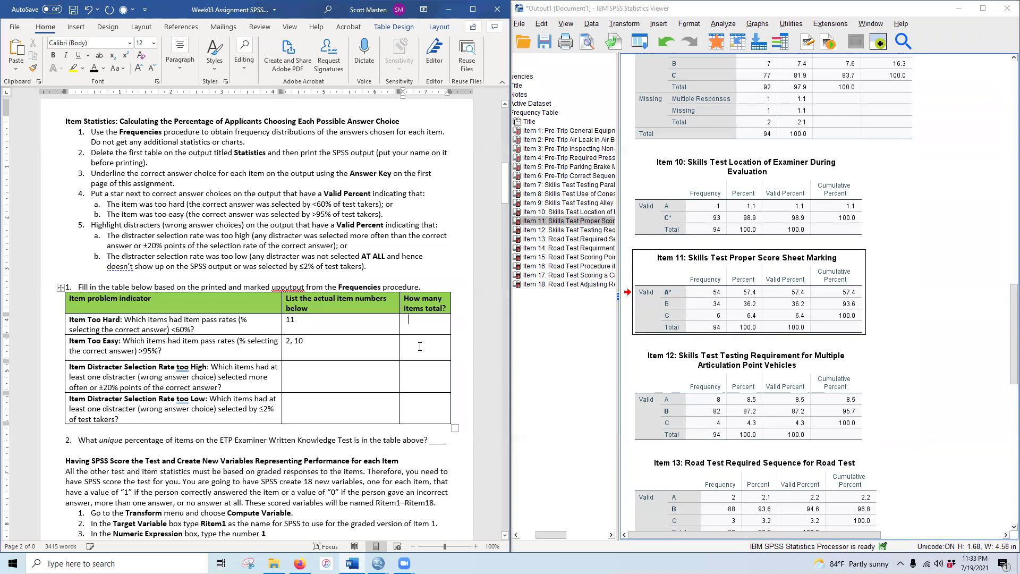
{"action": "left_click_drag", "start_coordinate": [414, 321], "coordinate": [422, 406]}
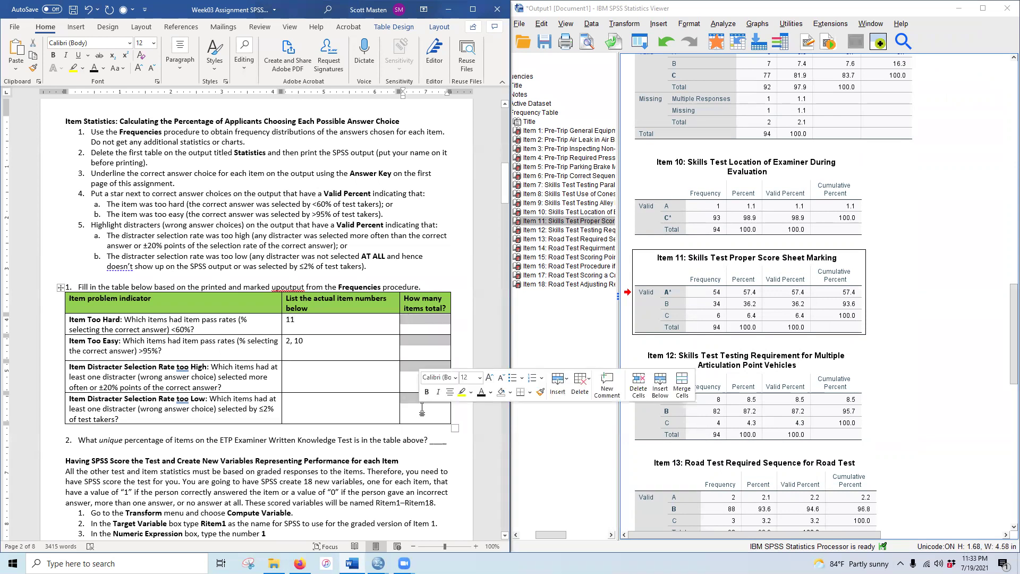
{"action": "left_click_drag", "start_coordinate": [414, 320], "coordinate": [427, 413]}
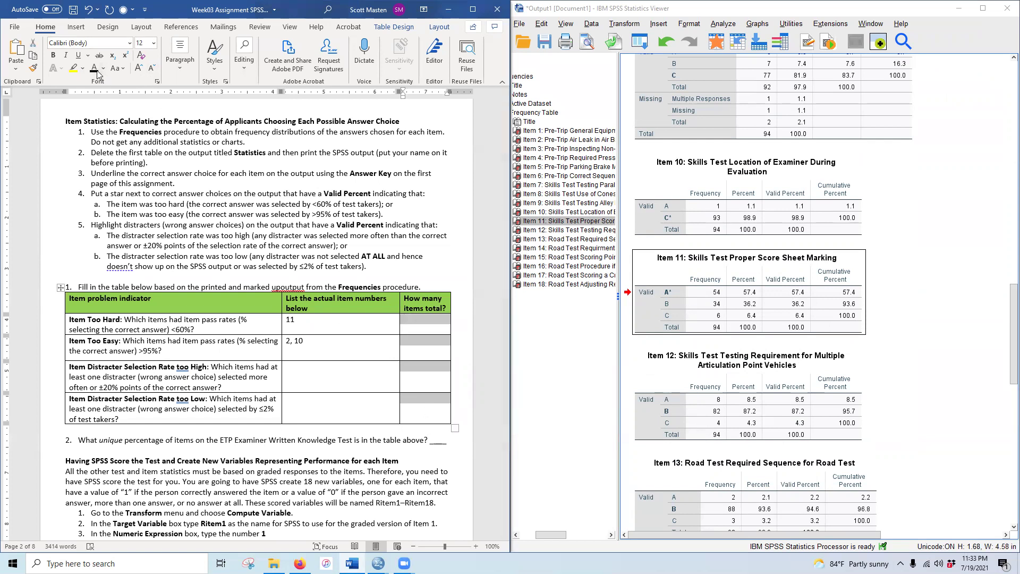
{"action": "left_click", "coordinate": [412, 325]}
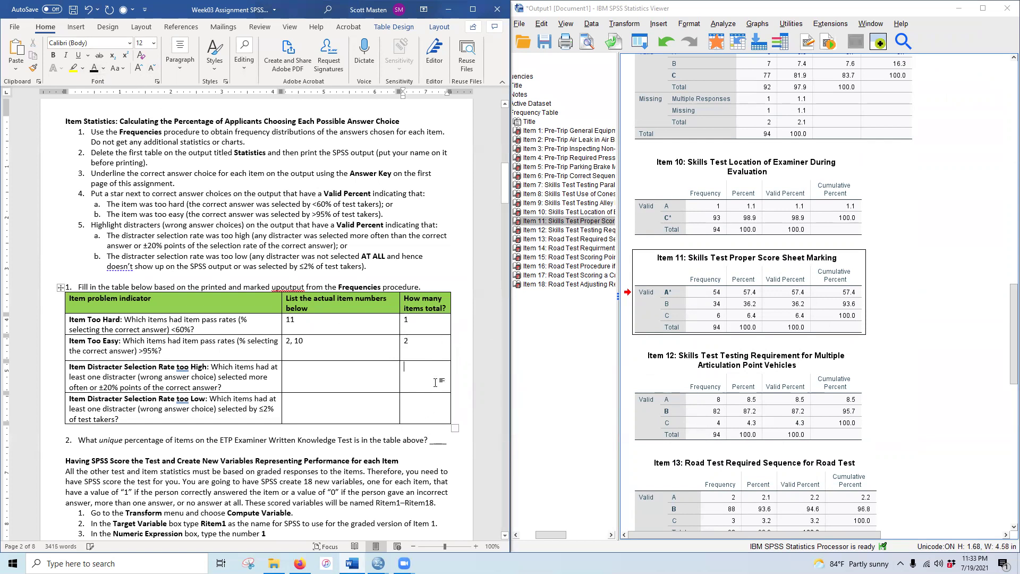
Enter a total of 0 for the Item Distracter Selection Rate Too High indicator
{"action": "left_click", "coordinate": [362, 406]}
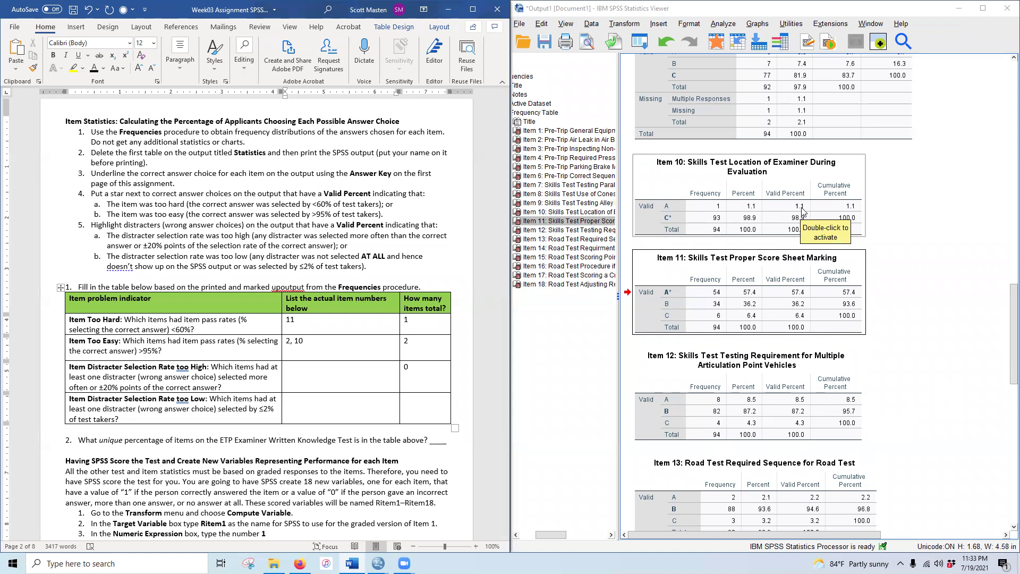
{"action": "left_click", "coordinate": [298, 402]}
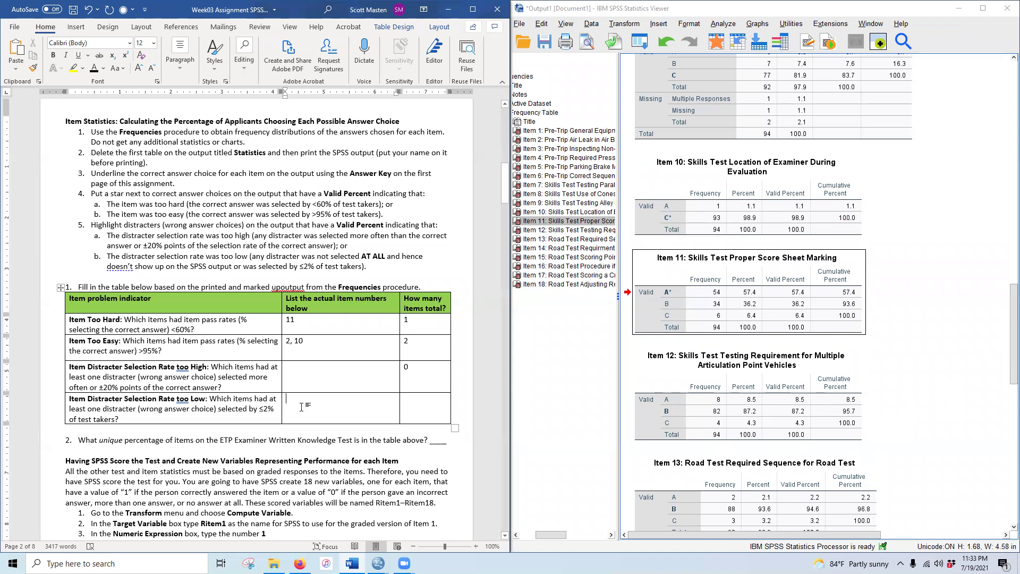
{"action": "type", "text": "10,"}
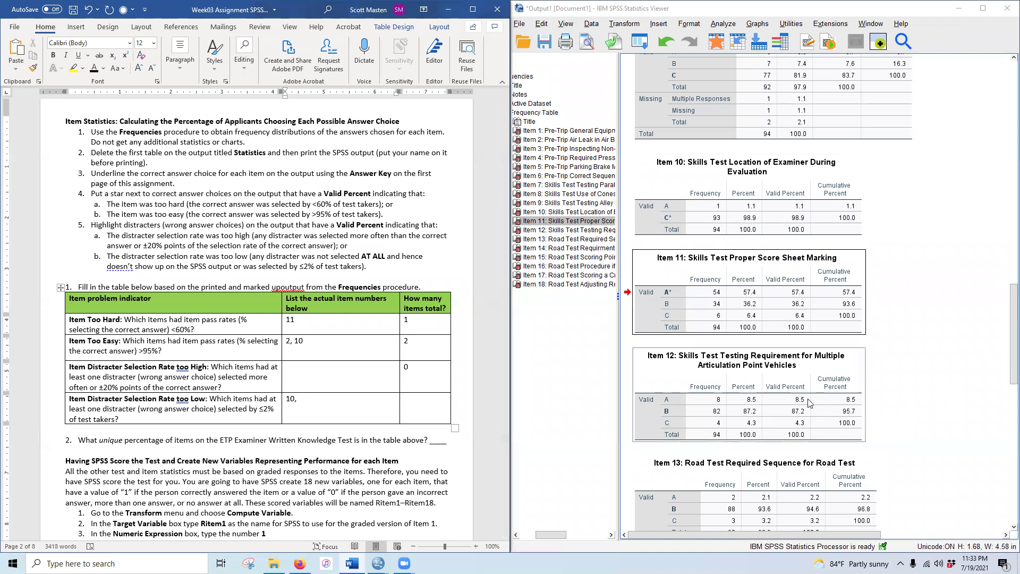
{"action": "scroll", "coordinate": [806, 420], "scroll_direction": "down", "scroll_amount": 4}
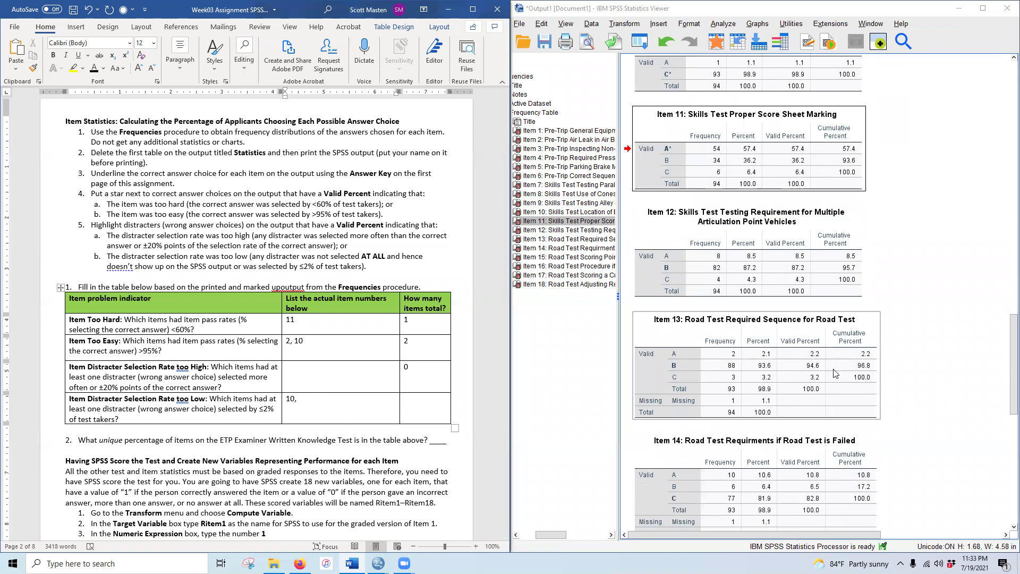
{"action": "scroll", "coordinate": [805, 425], "scroll_direction": "up", "scroll_amount": 8}
{"action": "scroll", "coordinate": [805, 452], "scroll_direction": "up", "scroll_amount": 15}
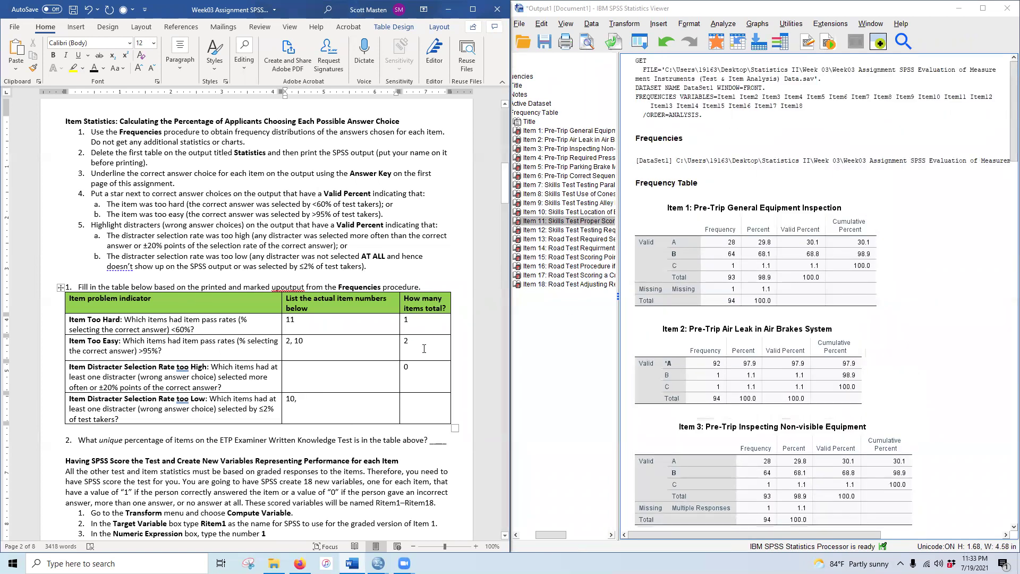
{"action": "mouse_move", "coordinate": [304, 400]}
{"action": "left_mouse_down"}
{"action": "mouse_move", "coordinate": [213, 404]}
{"action": "mouse_move", "coordinate": [340, 367]}
{"action": "mouse_move", "coordinate": [295, 403]}
{"action": "left_mouse_up"}
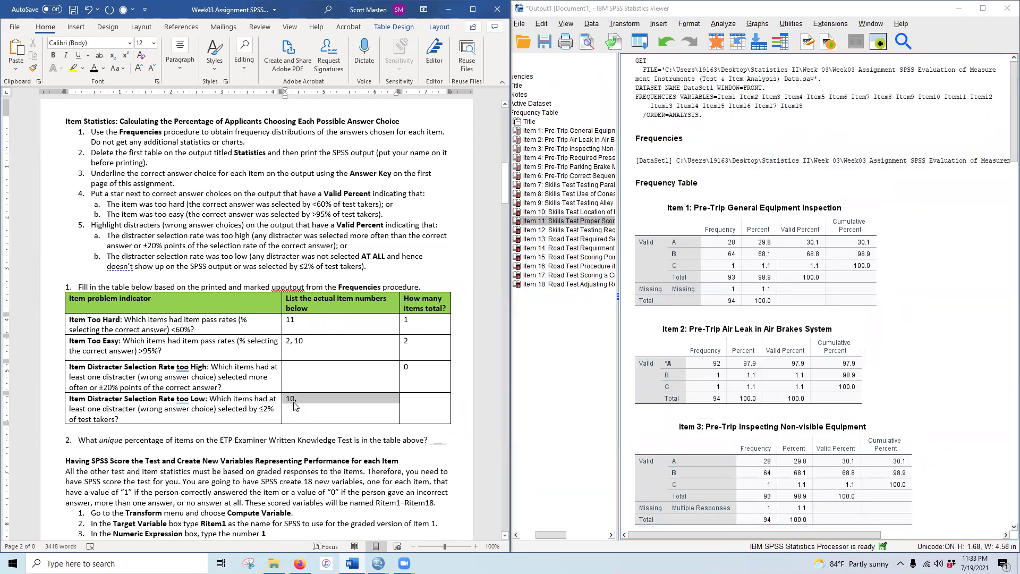
{"action": "scroll", "coordinate": [347, 461], "scroll_direction": "down", "scroll_amount": 15}
{"action": "scroll", "coordinate": [319, 425], "scroll_direction": "up", "scroll_amount": 10}
{"action": "left_click", "coordinate": [297, 409]}
{"action": "key", "text": "ctrl+z"}
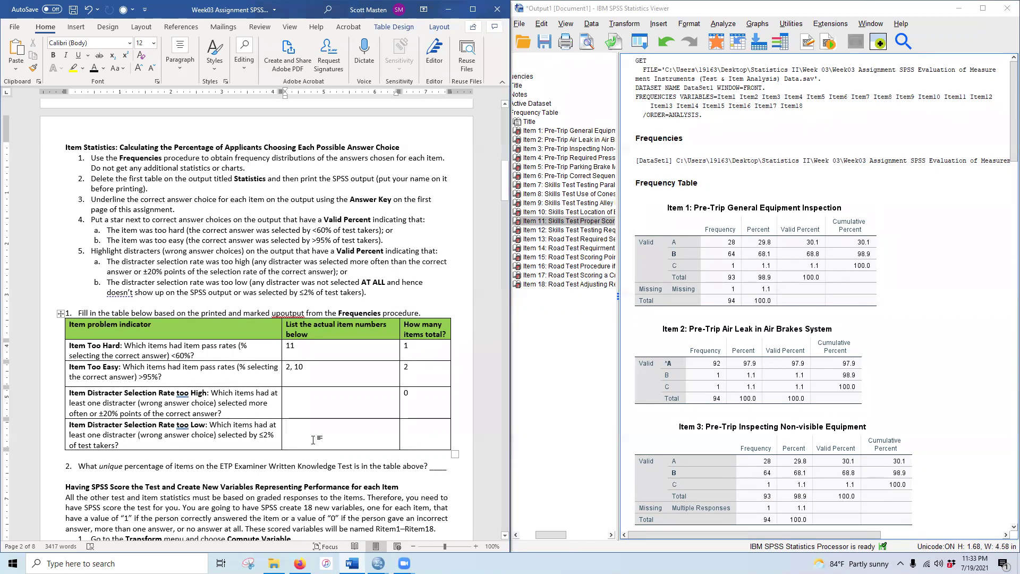
List items 1, 2 and 3 for the Item Distracter Selection Rate Too Low indicator, based on distracters with Valid Percent ≤2%
{"action": "type", "text": "1,"}
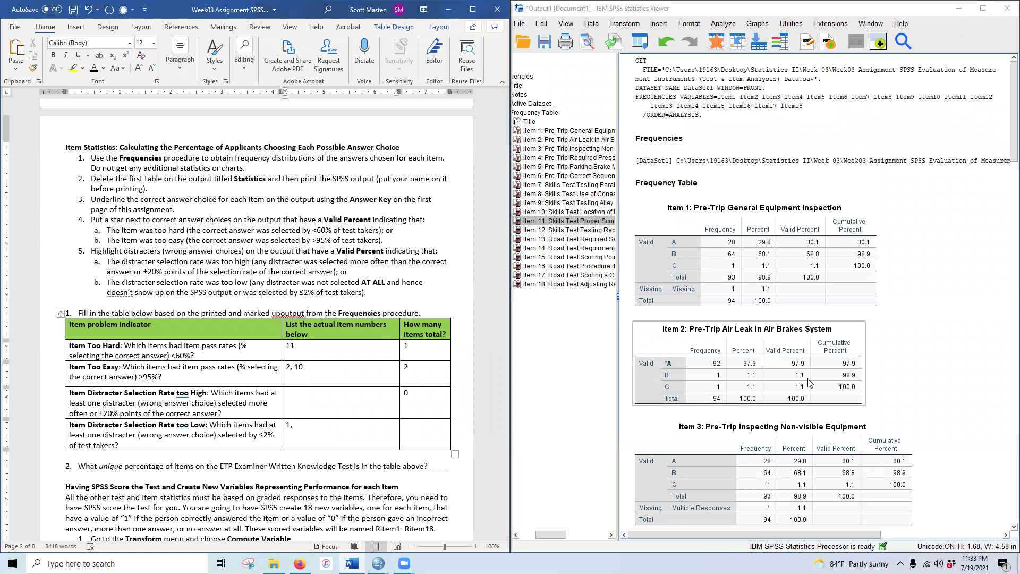
{"action": "type", "text": " 2,"}
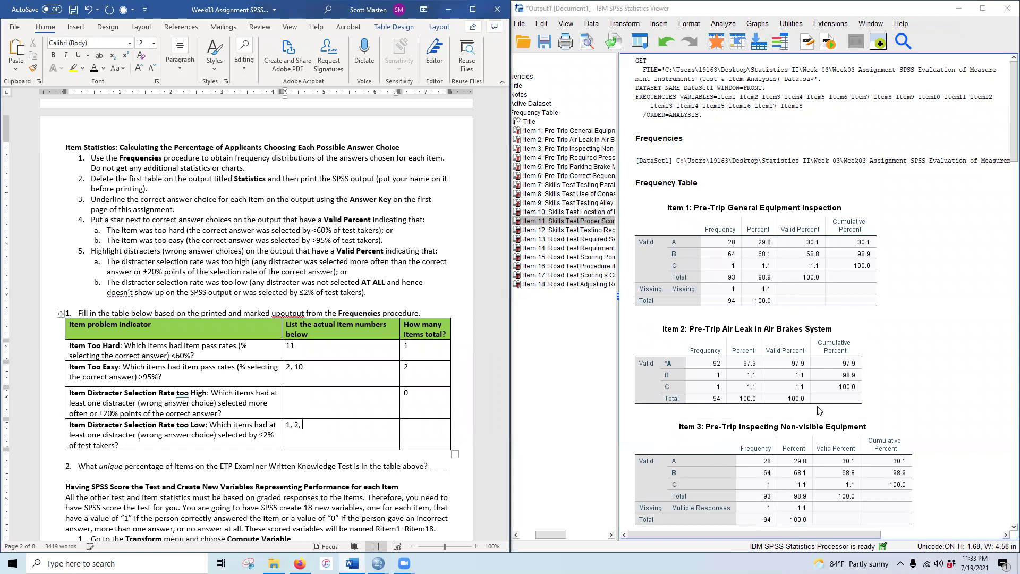
{"action": "scroll", "coordinate": [872, 451], "scroll_direction": "down", "scroll_amount": 3}
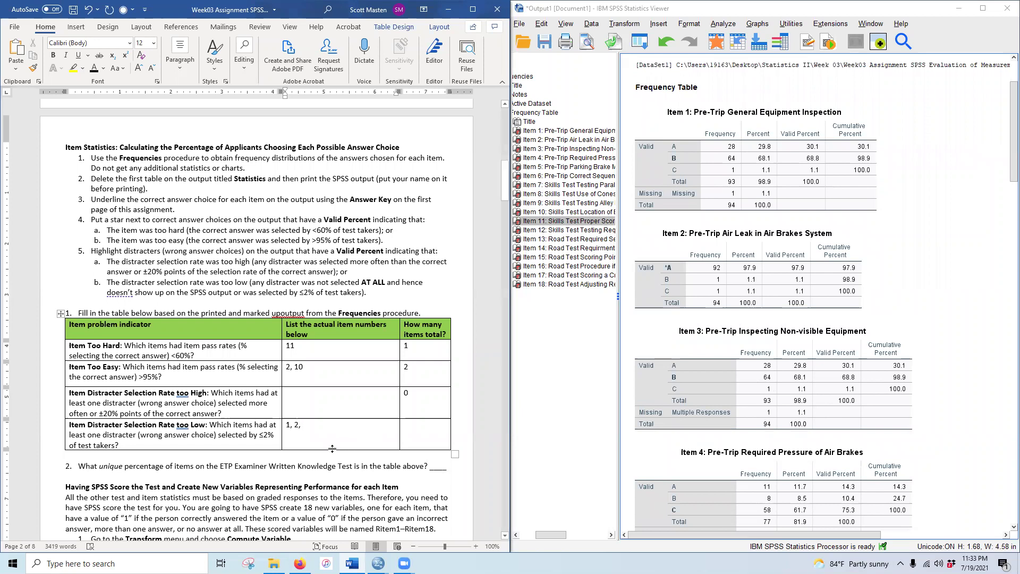
{"action": "type", "text": "3,"}
Add items 5 and 6 to the Distracter Selection Rate Too Low list, based on answer choices missing from their frequency tables
{"action": "scroll", "coordinate": [811, 415], "scroll_direction": "down", "scroll_amount": 3}
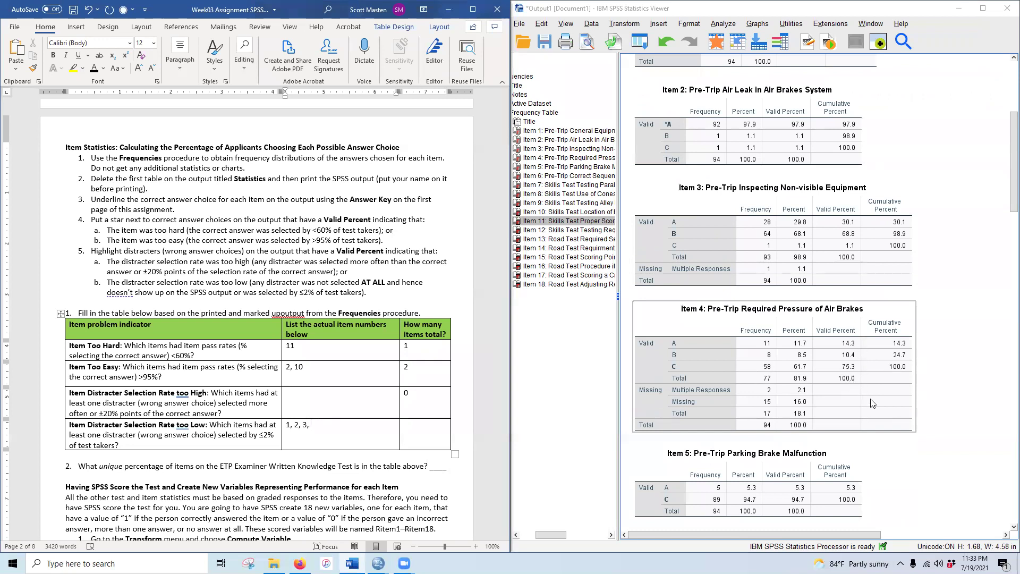
{"action": "scroll", "coordinate": [872, 403], "scroll_direction": "down", "scroll_amount": 3}
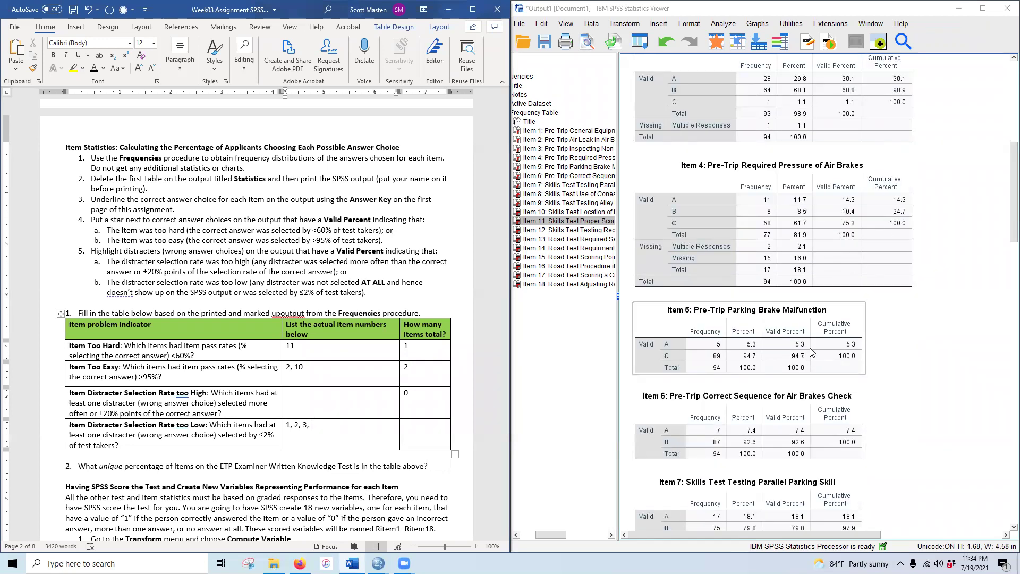
{"action": "type", "text": "5,"}
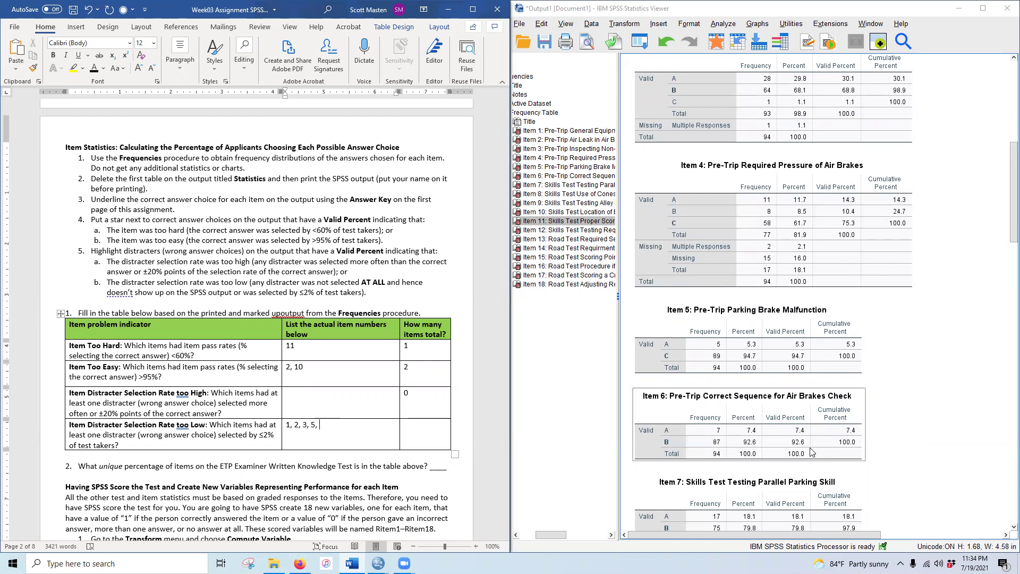
{"action": "type", "text": " 6,"}
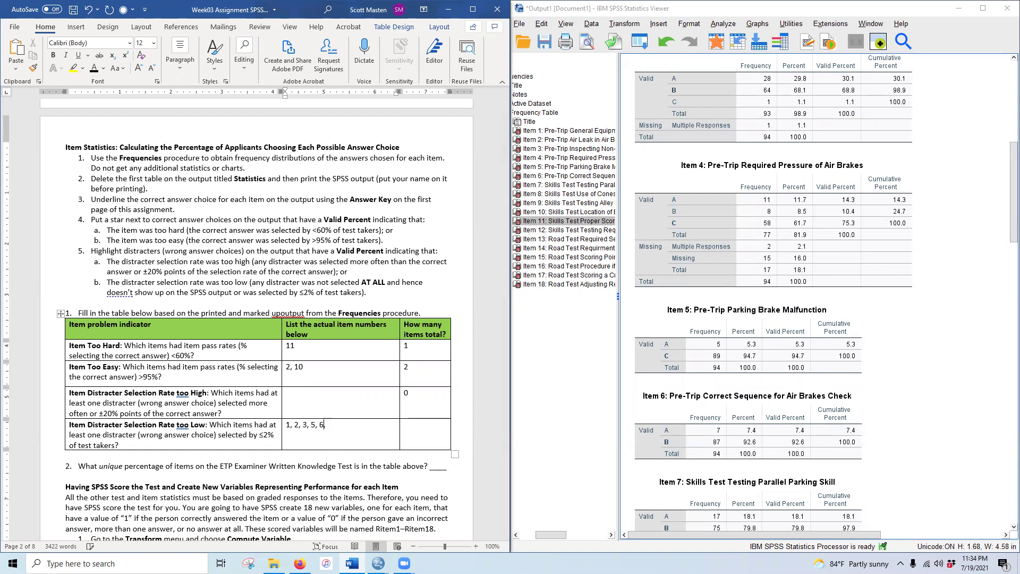
Check the Item 7 through Item 10 tables and add items 8 and 10 to the Distracter Selection Rate Too Low list
{"action": "scroll", "coordinate": [797, 351], "scroll_direction": "down", "scroll_amount": 5}
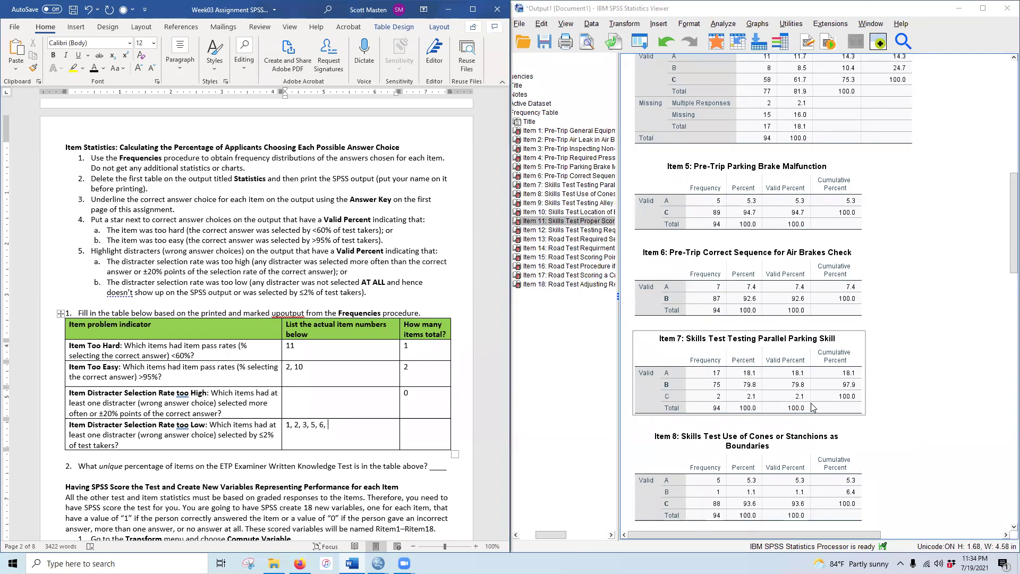
{"action": "scroll", "coordinate": [811, 403], "scroll_direction": "down", "scroll_amount": 3}
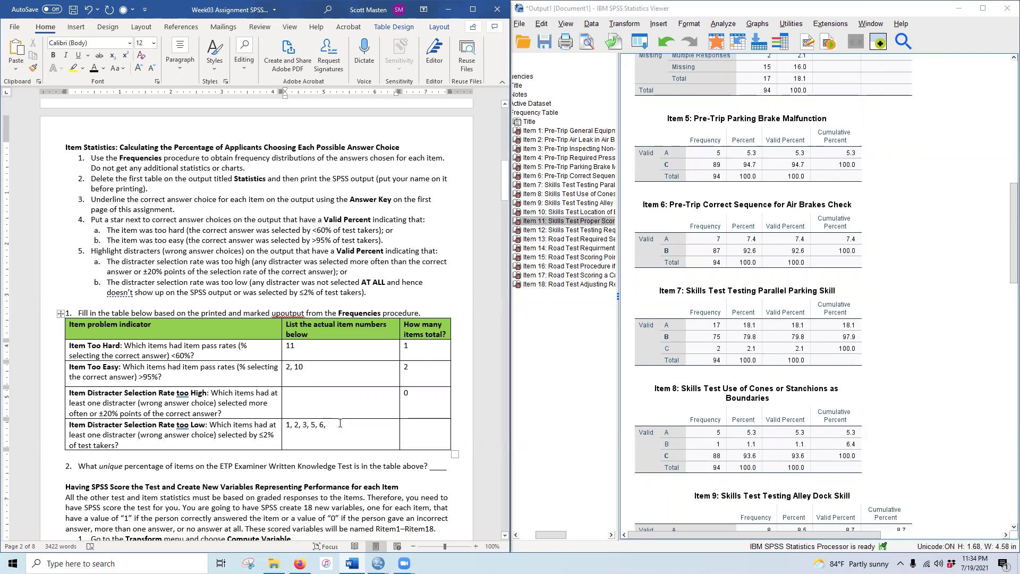
{"action": "type", "text": "8,"}
{"action": "scroll", "coordinate": [765, 458], "scroll_direction": "down", "scroll_amount": 4}
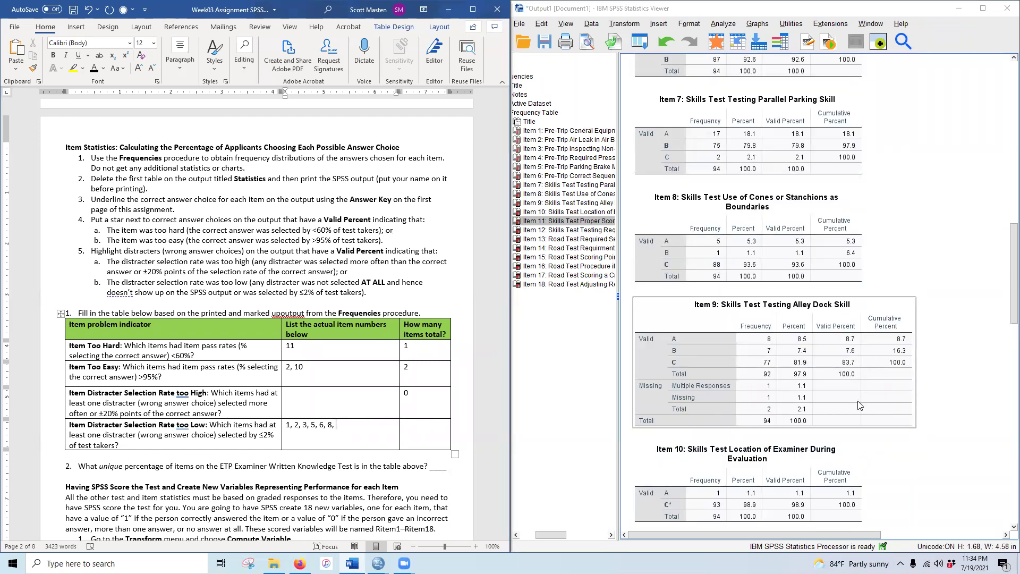
{"action": "scroll", "coordinate": [835, 353], "scroll_direction": "down", "scroll_amount": 3}
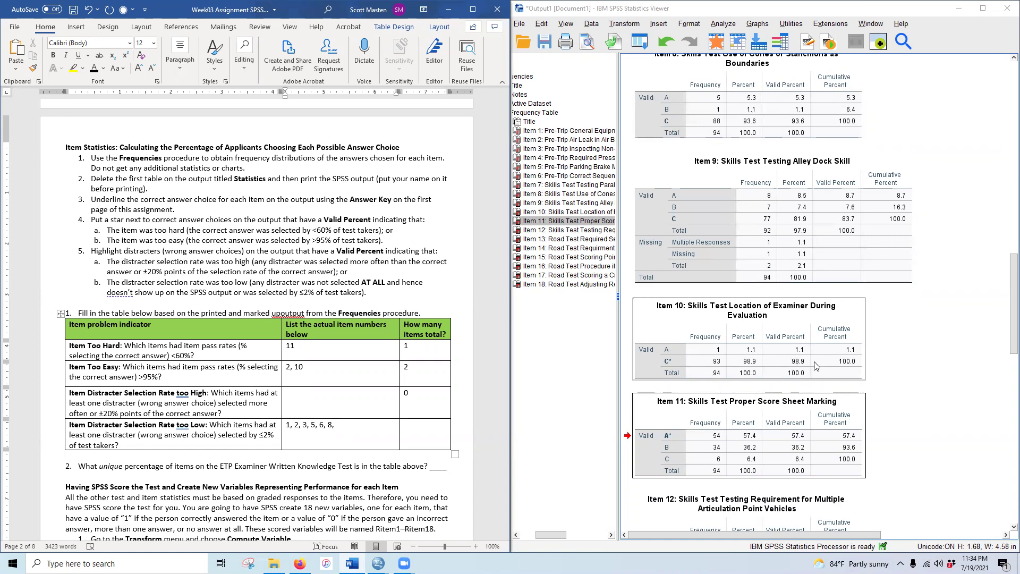
{"action": "type", "text": "10,"}
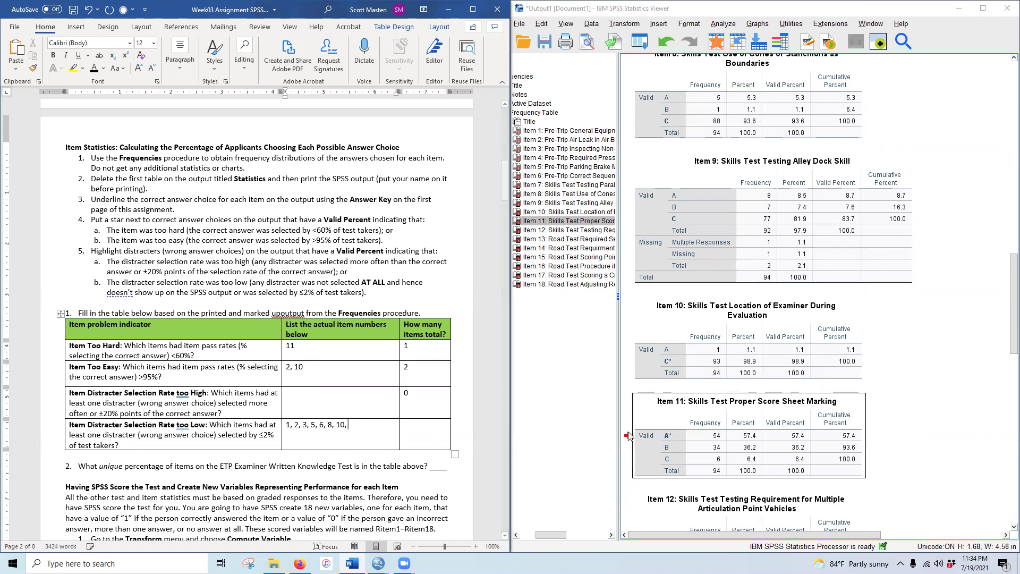
Check the Item 11 through Item 18 tables, add item 17 to the Distracter Selection Rate Too Low list, and enter its total of 8
{"action": "scroll", "coordinate": [763, 417], "scroll_direction": "down", "scroll_amount": 3}
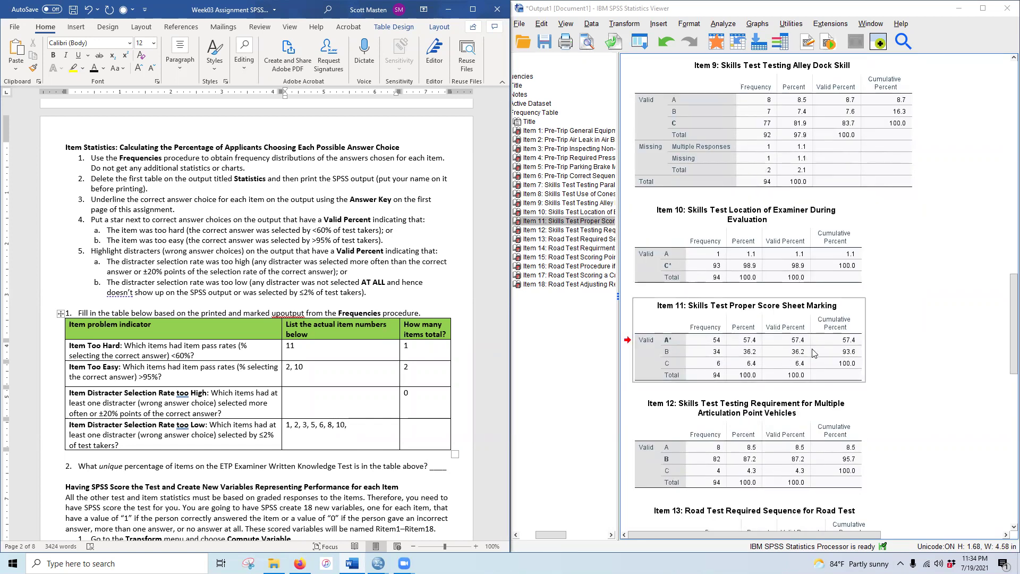
{"action": "scroll", "coordinate": [807, 369], "scroll_direction": "down", "scroll_amount": 3}
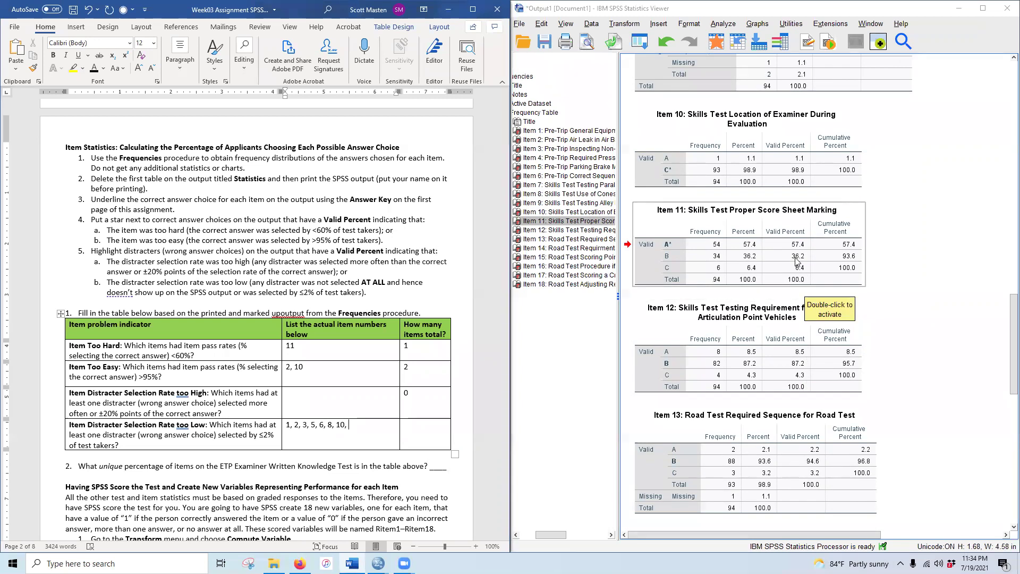
{"action": "scroll", "coordinate": [811, 388], "scroll_direction": "down", "scroll_amount": 2}
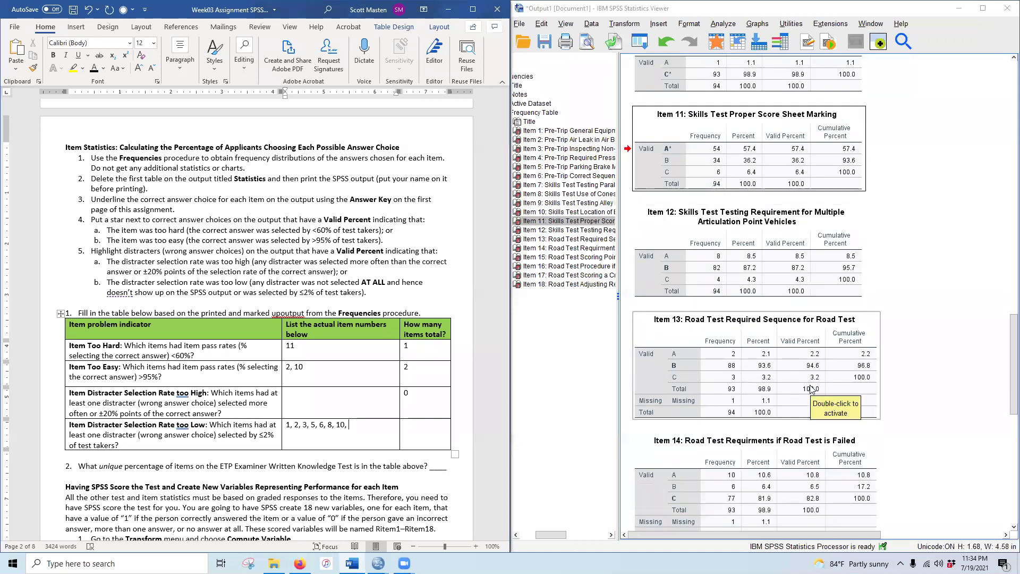
{"action": "scroll", "coordinate": [834, 381], "scroll_direction": "down", "scroll_amount": 3}
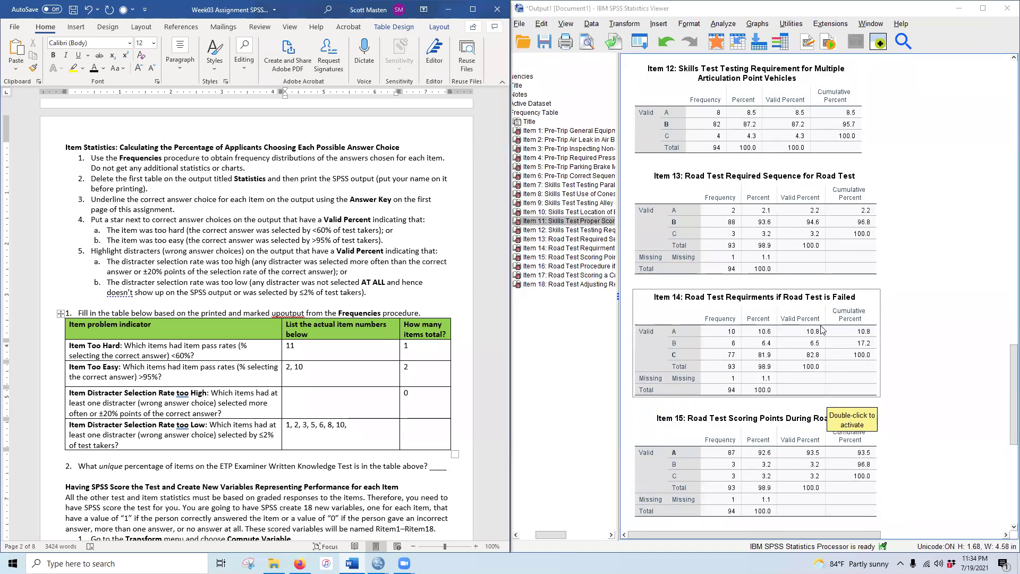
{"action": "scroll", "coordinate": [822, 364], "scroll_direction": "down", "scroll_amount": 3}
{"action": "scroll", "coordinate": [831, 373], "scroll_direction": "down", "scroll_amount": 3}
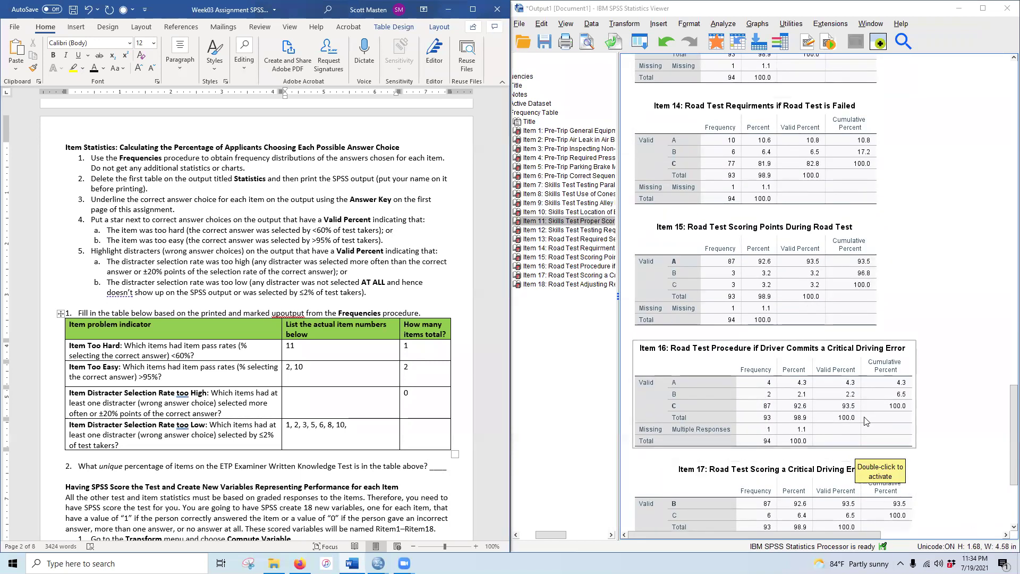
{"action": "scroll", "coordinate": [850, 385], "scroll_direction": "down", "scroll_amount": 4}
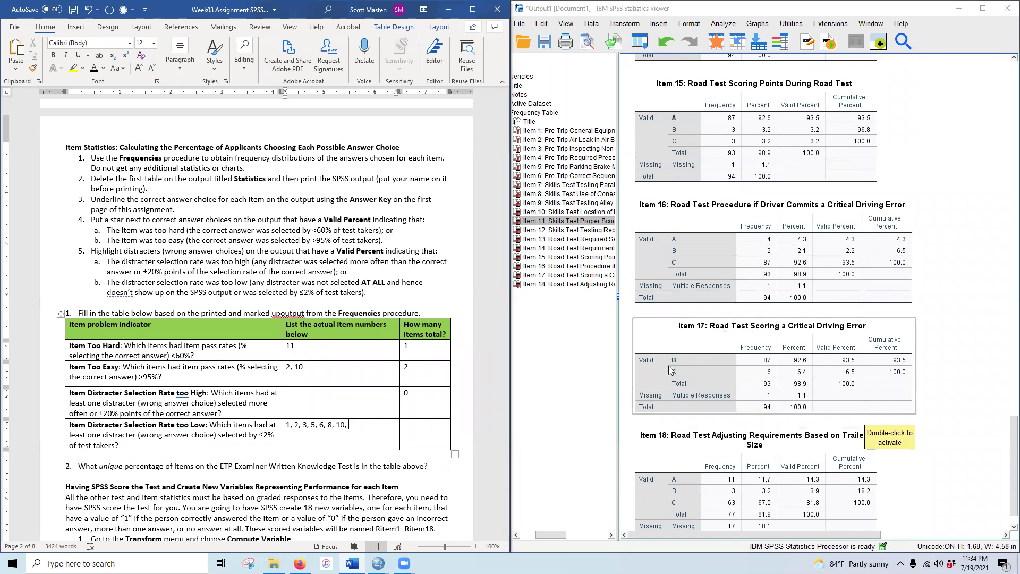
{"action": "type", "text": "7,"}
{"action": "scroll", "coordinate": [885, 409], "scroll_direction": "down", "scroll_amount": 1}
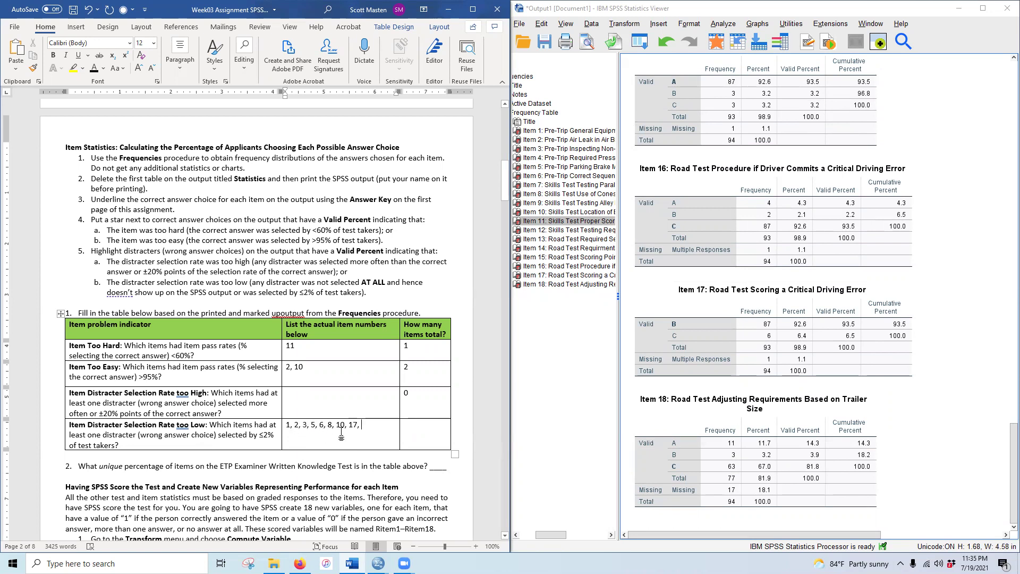
{"action": "key", "text": "BackSpace"}
{"action": "left_click", "coordinate": [426, 435]}
{"action": "type", "text": "8"}
Highlight the repeated items 2 and 10 in yellow in the Distracter Selection Rate Too Low list
{"action": "scroll", "coordinate": [180, 424], "scroll_direction": "down", "scroll_amount": 3}
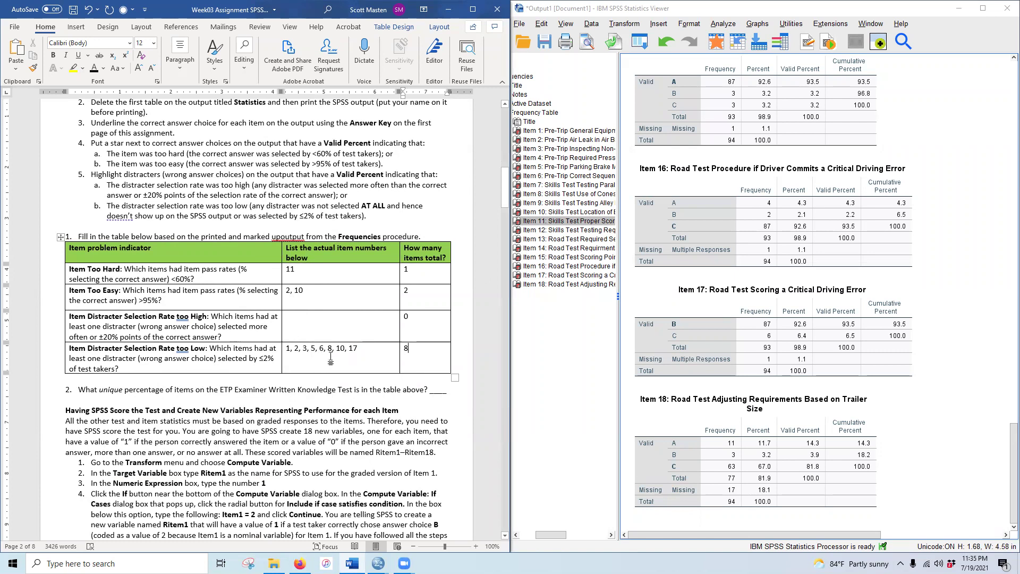
{"action": "double_click", "coordinate": [296, 349]}
{"action": "left_click", "coordinate": [73, 68]}
{"action": "left_click", "coordinate": [350, 367]}
{"action": "double_click", "coordinate": [341, 348]}
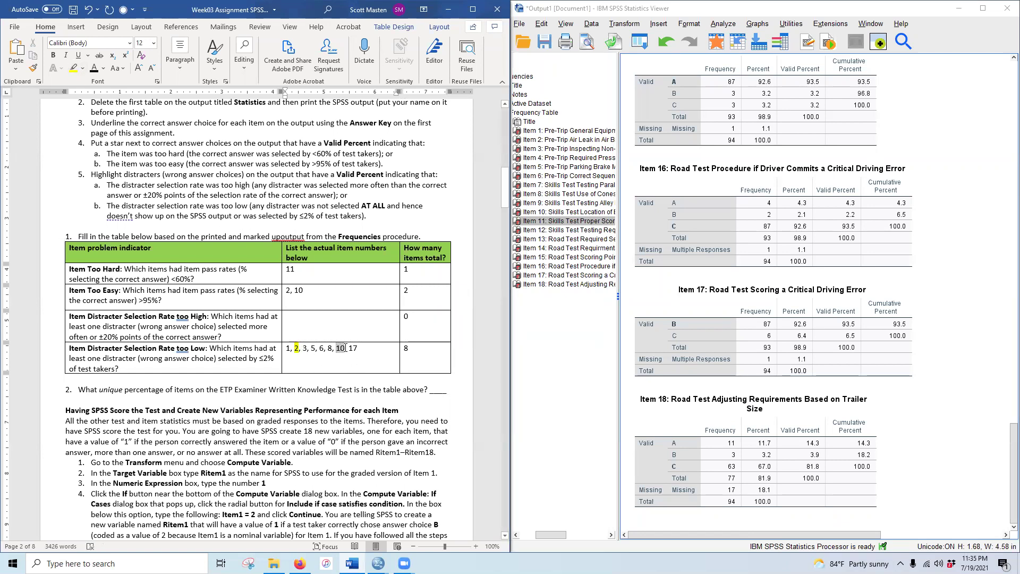
{"action": "left_click", "coordinate": [73, 68]}
{"action": "left_click", "coordinate": [309, 343]}
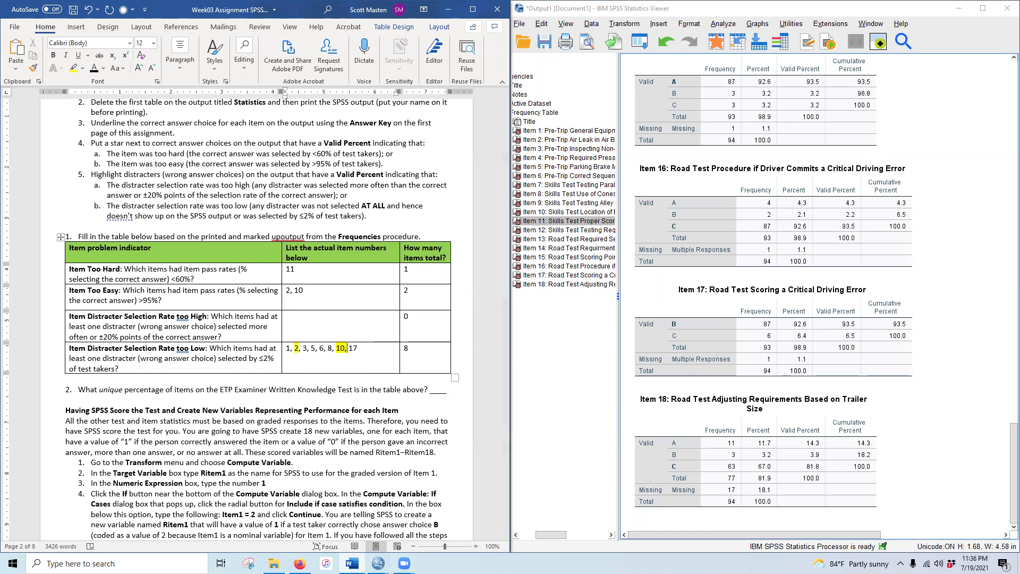
Open Calculator and divide 9 by 18 to work out the unique percentage of problem items
{"action": "key", "text": "super"}
{"action": "left_click", "coordinate": [38, 397]}
{"action": "type", "text": "9/18"}
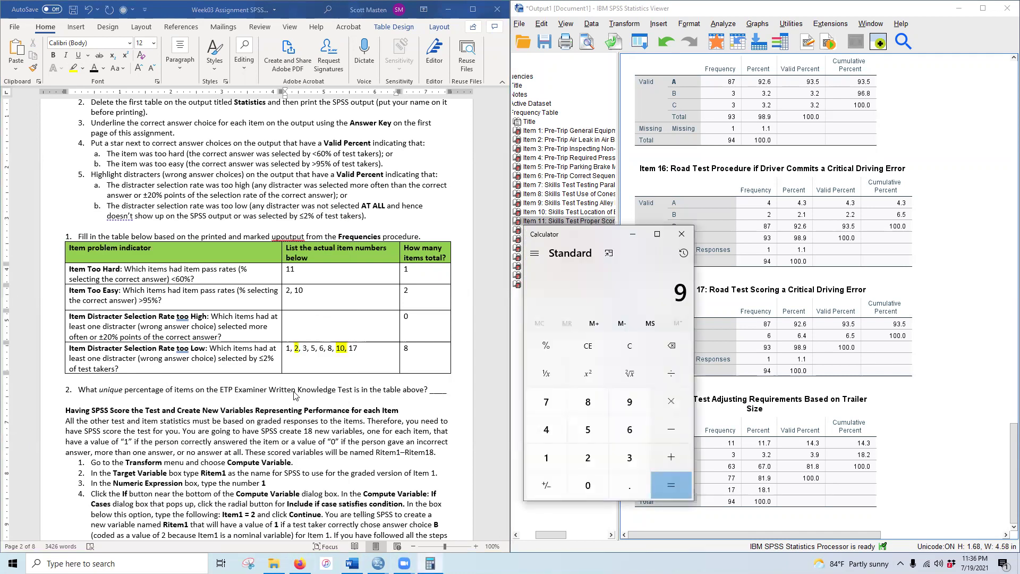
{"action": "key", "text": "Return"}
Enter 5 in question 2's unique percentage answer blank and remove one surplus underscore after it
{"action": "left_click", "coordinate": [432, 385]}
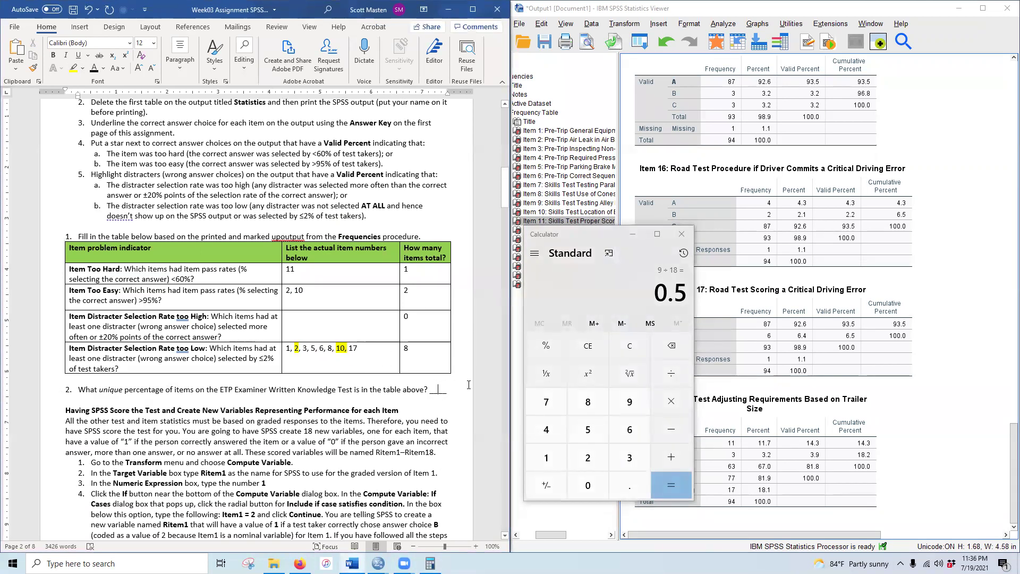
{"action": "type", "text": "5"}
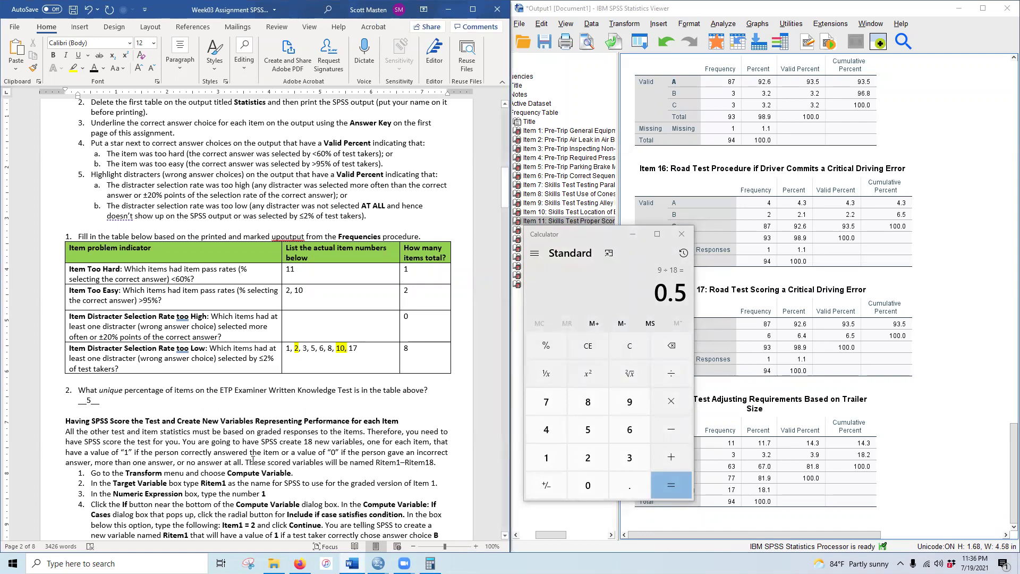
{"action": "key", "text": "Delete"}
Try dividing 10 by 18 in Calculator, and close Calculator
{"action": "left_click", "coordinate": [629, 355]}
{"action": "type", "text": "10"}
{"action": "type", "text": "/18="}
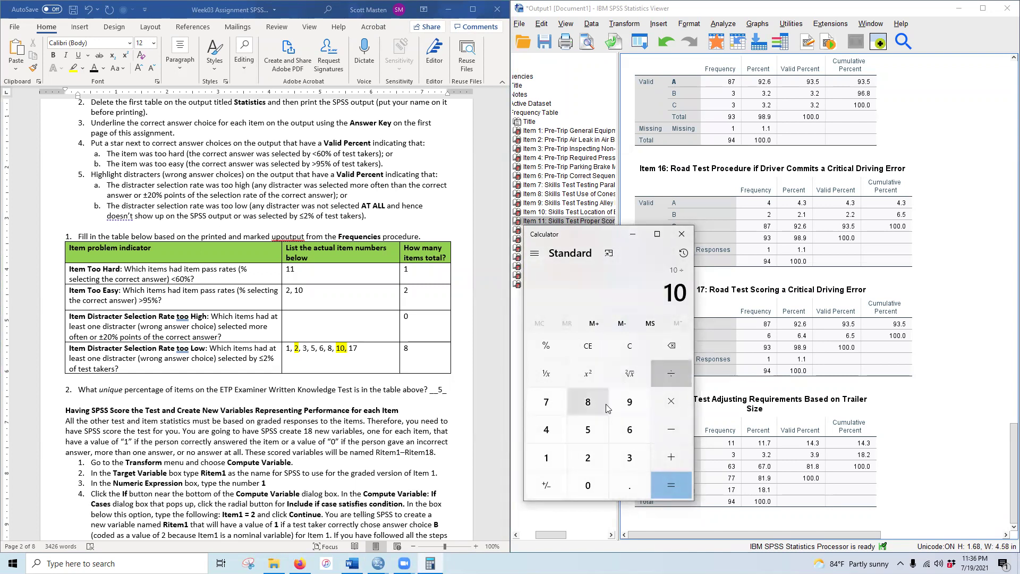
{"action": "left_click", "coordinate": [682, 234]}
Recheck the Valid Percent values in the frequency tables of items 1 to 8 against the item problem criteria
{"action": "left_click", "coordinate": [860, 496]}
{"action": "scroll", "coordinate": [809, 487], "scroll_direction": "up", "scroll_amount": 20}
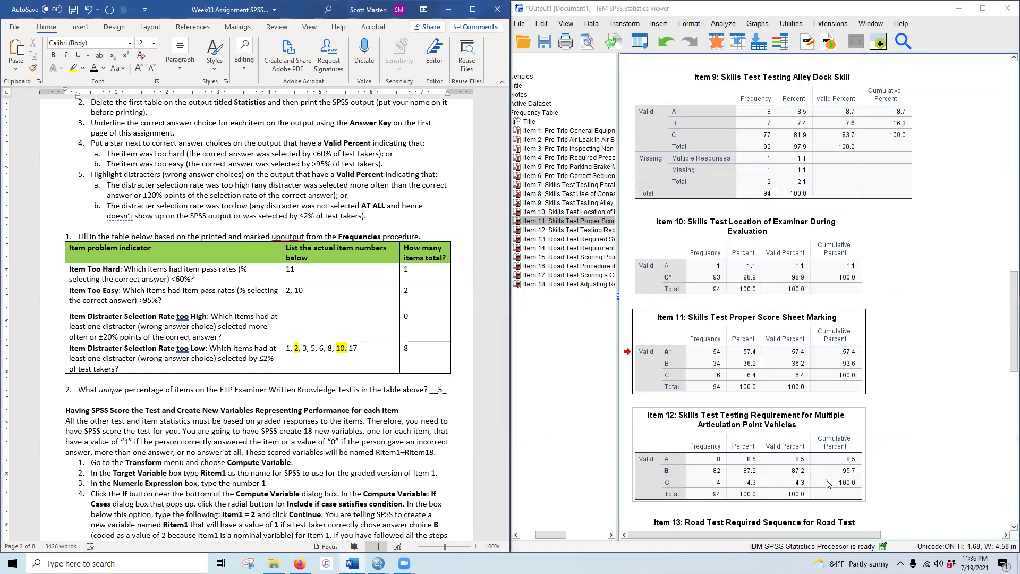
{"action": "left_click", "coordinate": [842, 254]}
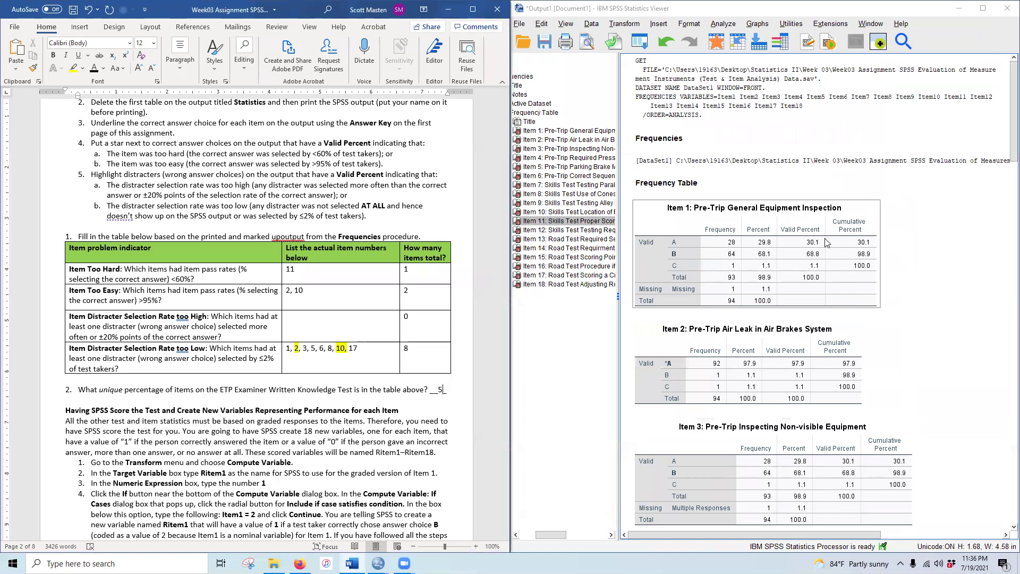
{"action": "left_click", "coordinate": [821, 363]}
{"action": "scroll", "coordinate": [811, 370], "scroll_direction": "down", "scroll_amount": 3}
{"action": "left_click", "coordinate": [814, 367]}
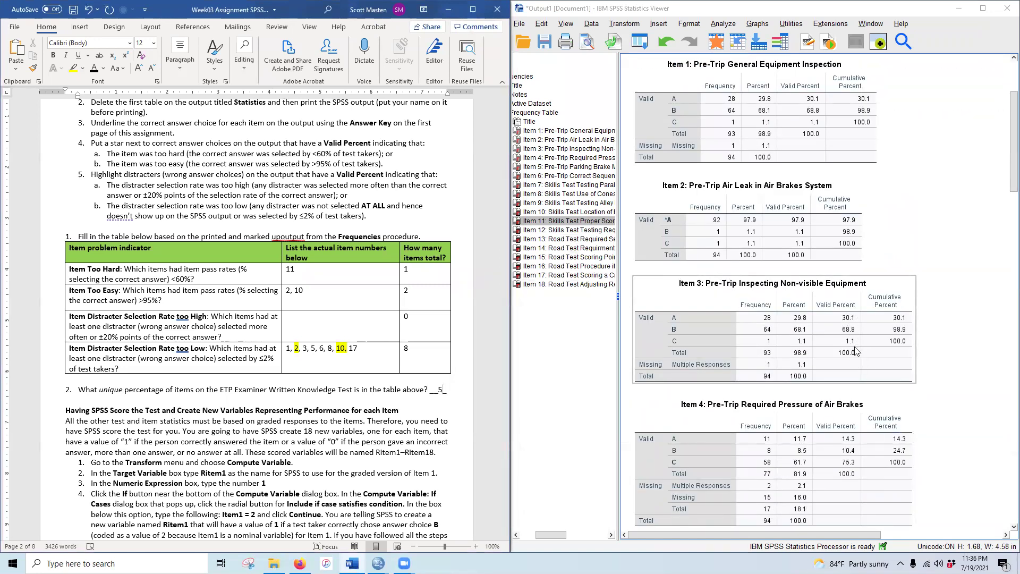
{"action": "scroll", "coordinate": [928, 369], "scroll_direction": "down", "scroll_amount": 2}
{"action": "left_click", "coordinate": [868, 479]}
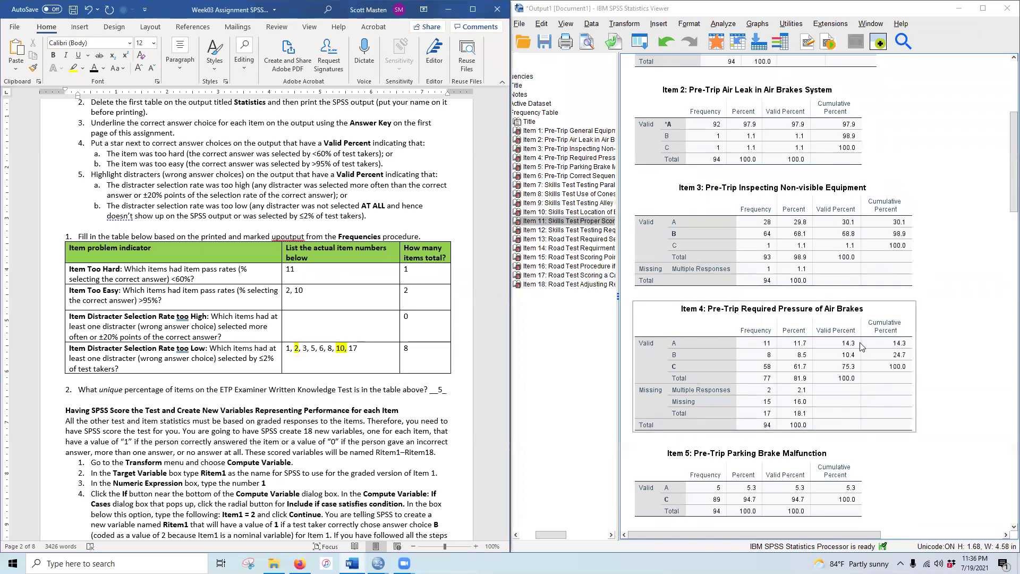
{"action": "scroll", "coordinate": [856, 377], "scroll_direction": "down", "scroll_amount": 3}
{"action": "left_click", "coordinate": [833, 369]}
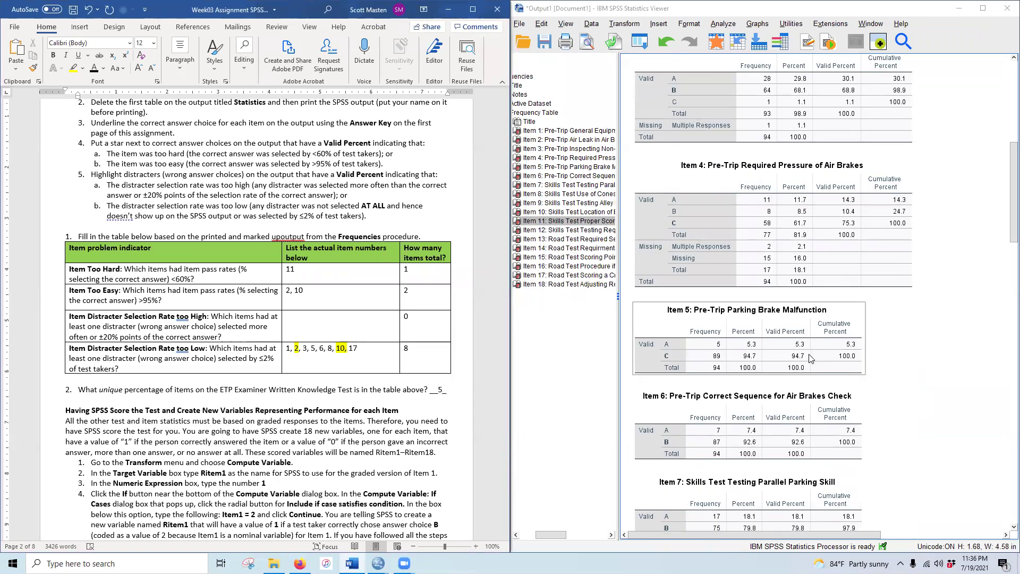
{"action": "scroll", "coordinate": [806, 346], "scroll_direction": "down", "scroll_amount": 3}
{"action": "left_click", "coordinate": [798, 315]}
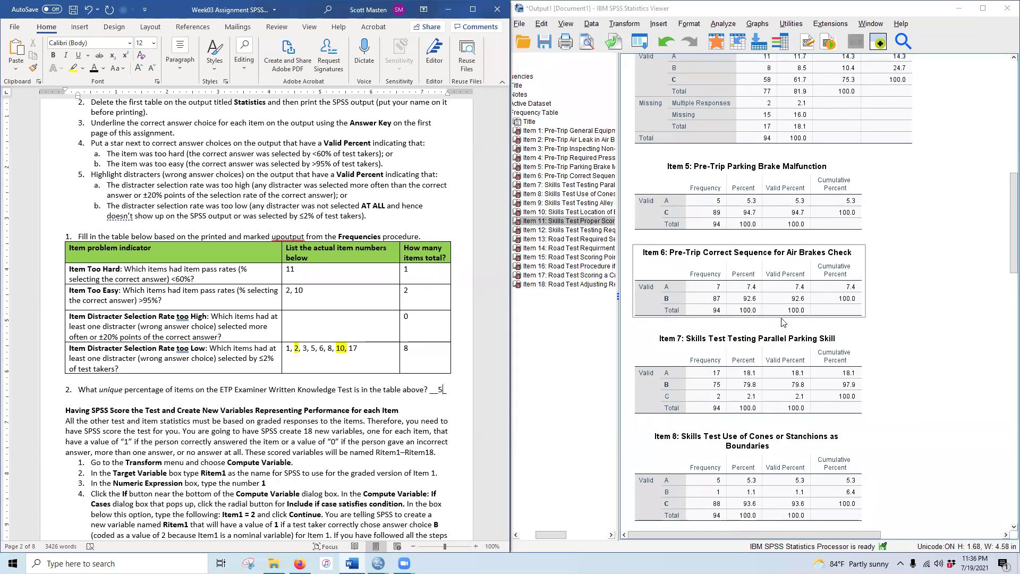
{"action": "left_click", "coordinate": [823, 378]}
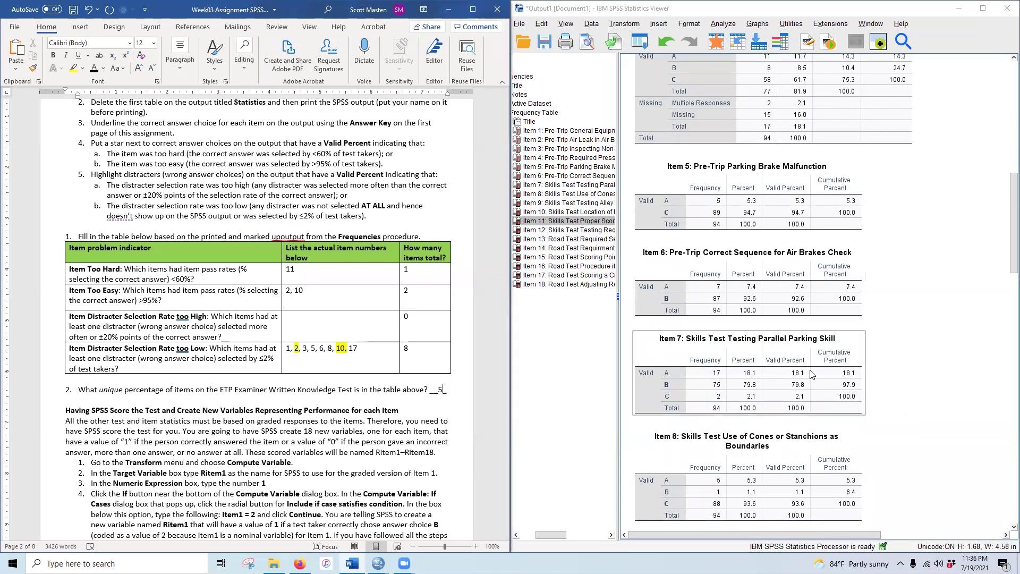
{"action": "scroll", "coordinate": [819, 372], "scroll_direction": "down", "scroll_amount": 4}
{"action": "left_click", "coordinate": [808, 288]}
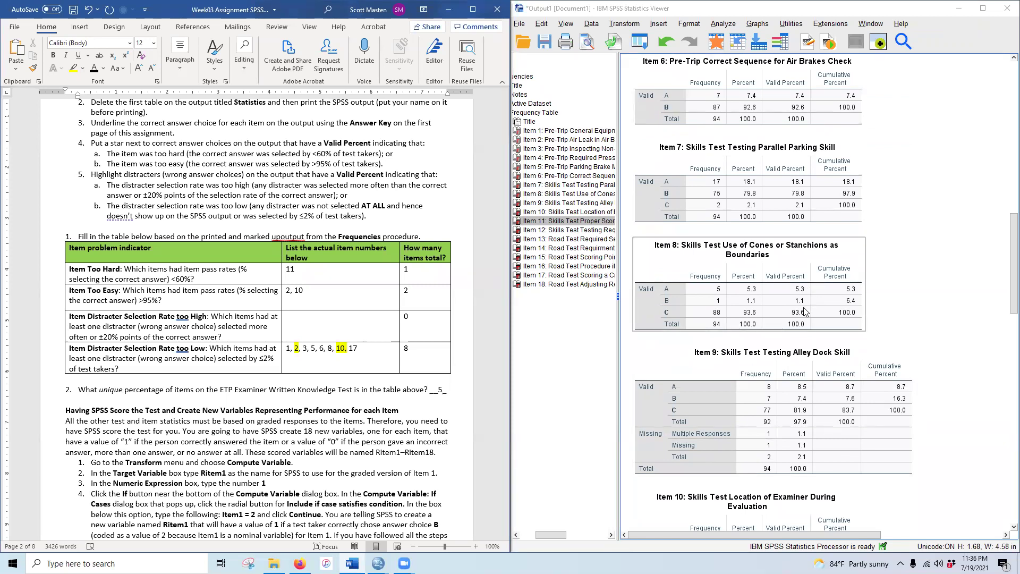
Recheck the Valid Percent values in the frequency tables of items 9 to 18 against the item problem criteria
{"action": "left_click", "coordinate": [1000, 346]}
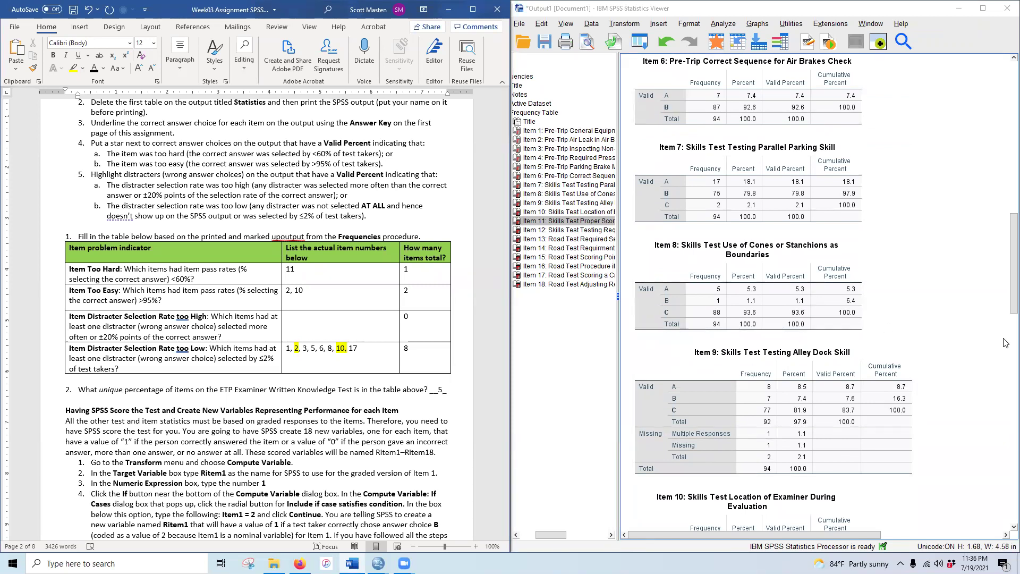
{"action": "scroll", "coordinate": [1005, 343], "scroll_direction": "down", "scroll_amount": 2}
{"action": "left_click", "coordinate": [875, 375]}
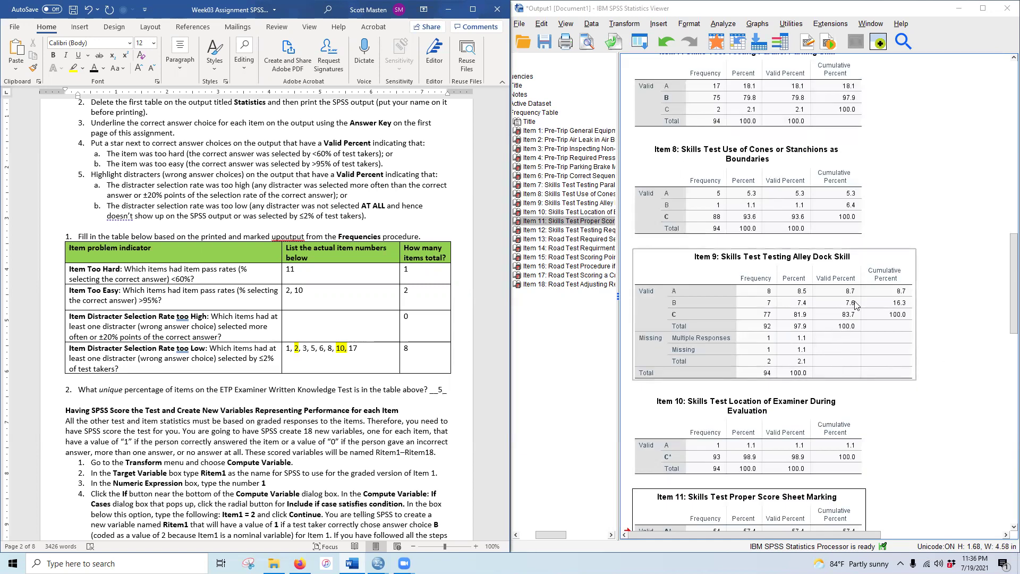
{"action": "scroll", "coordinate": [856, 325], "scroll_direction": "down", "scroll_amount": 3}
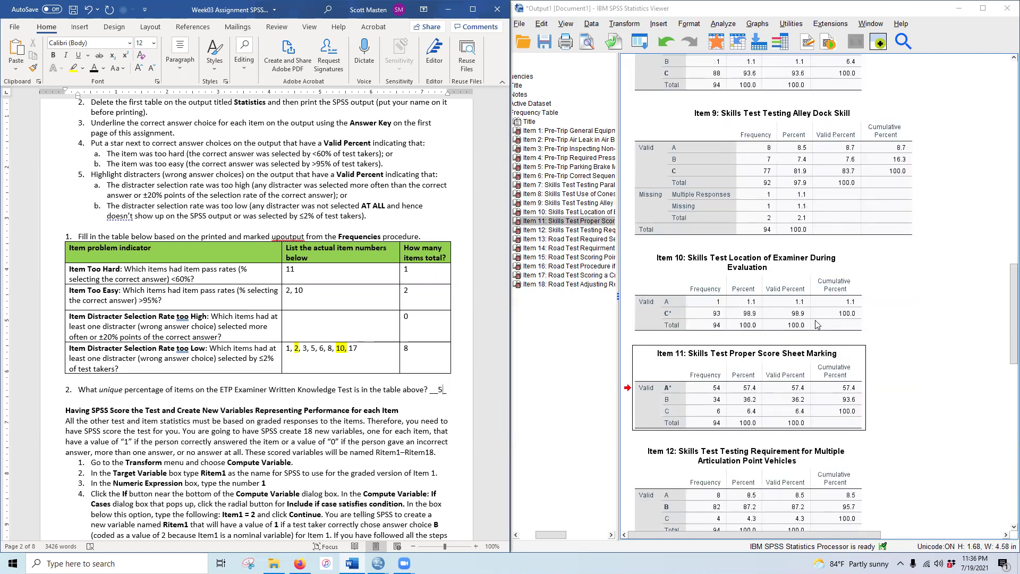
{"action": "scroll", "coordinate": [942, 382], "scroll_direction": "down", "scroll_amount": 1}
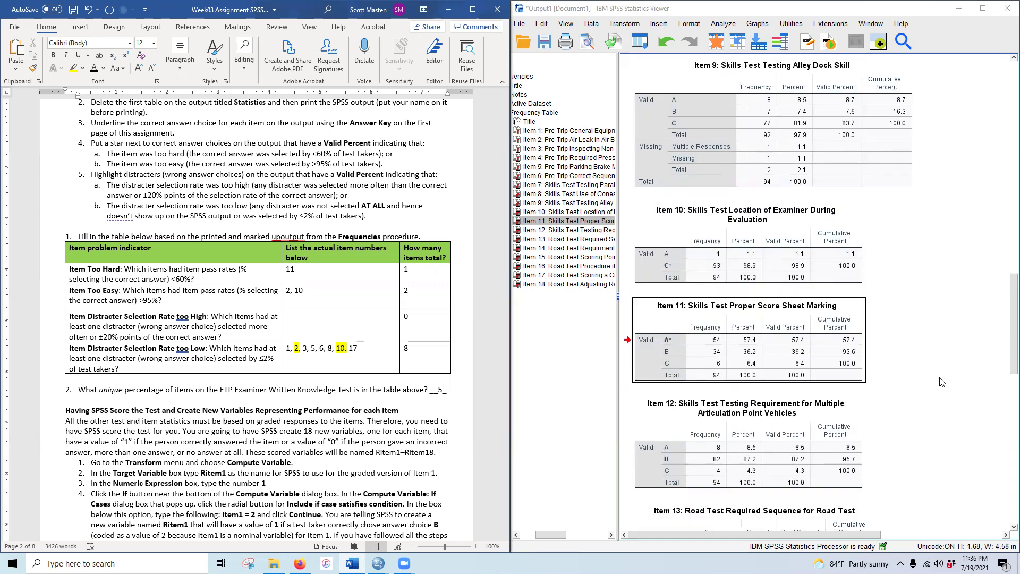
{"action": "scroll", "coordinate": [942, 382], "scroll_direction": "down", "scroll_amount": 2}
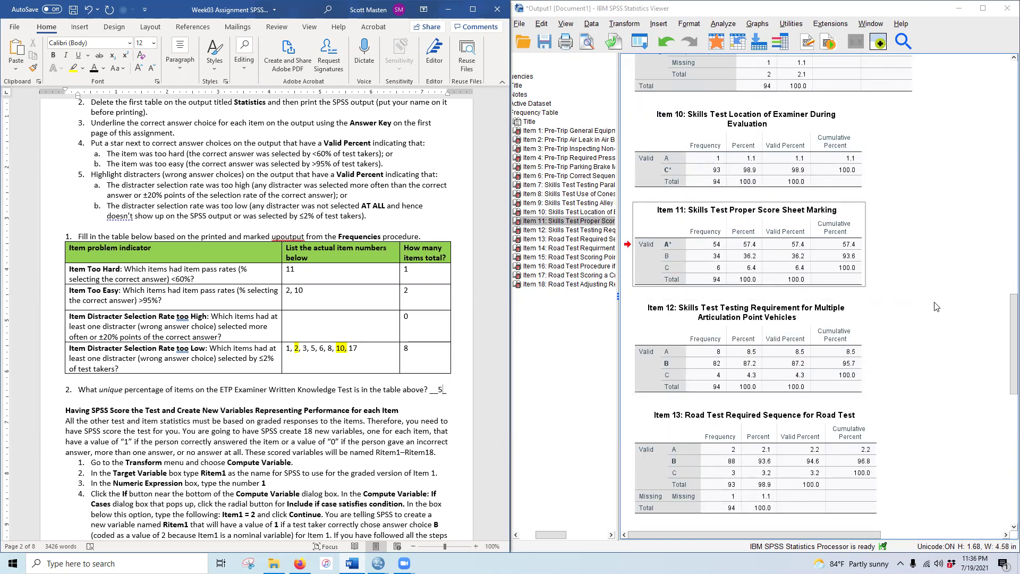
{"action": "scroll", "coordinate": [937, 309], "scroll_direction": "down", "scroll_amount": 2}
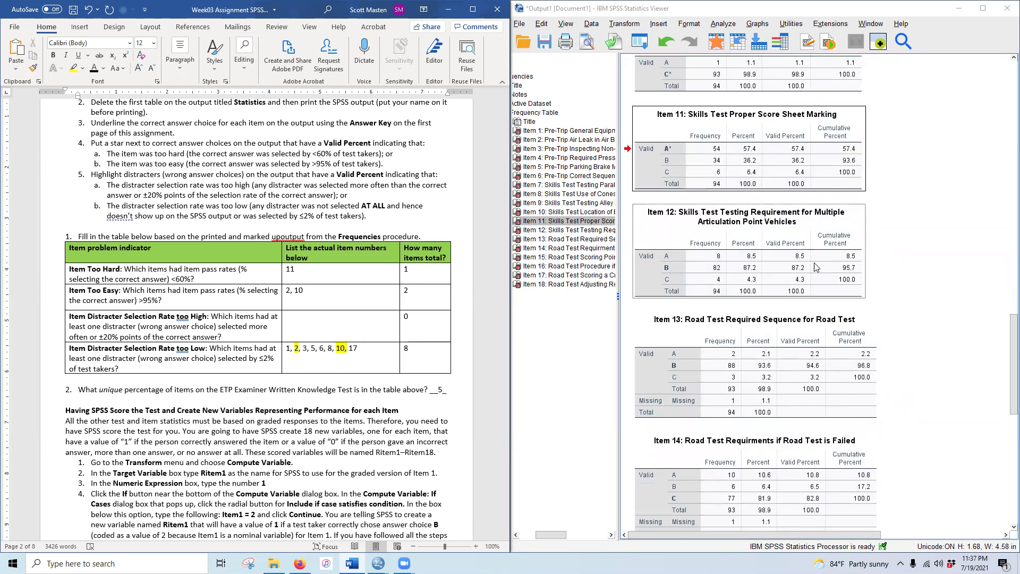
{"action": "scroll", "coordinate": [809, 261], "scroll_direction": "down", "scroll_amount": 5}
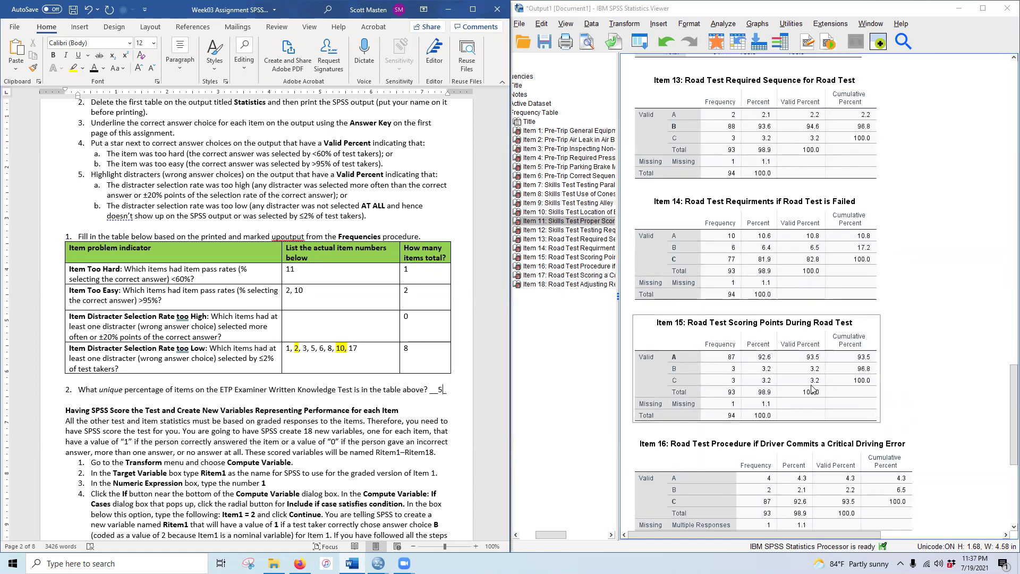
{"action": "scroll", "coordinate": [821, 390], "scroll_direction": "down", "scroll_amount": 3}
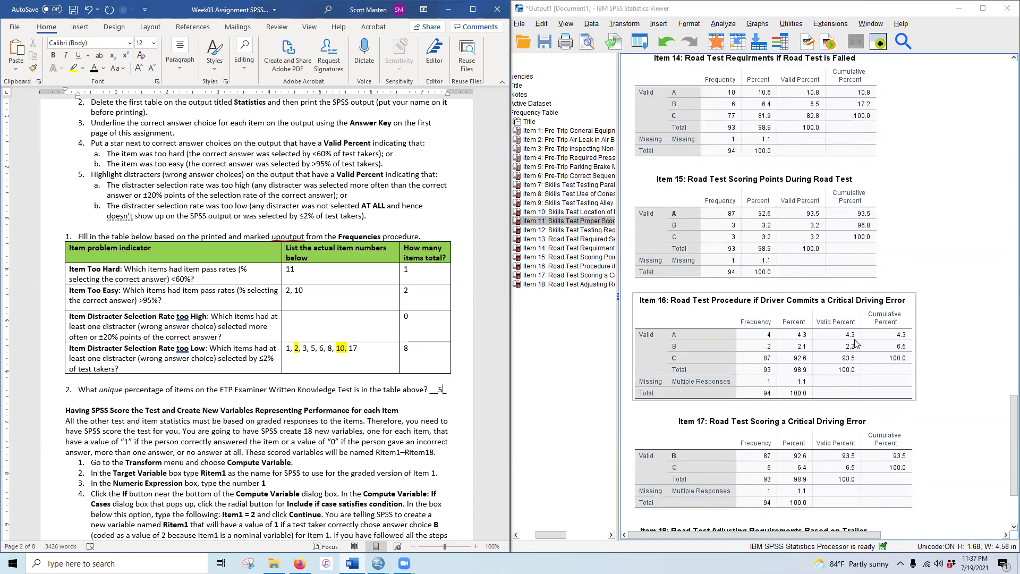
{"action": "scroll", "coordinate": [855, 340], "scroll_direction": "down", "scroll_amount": 3}
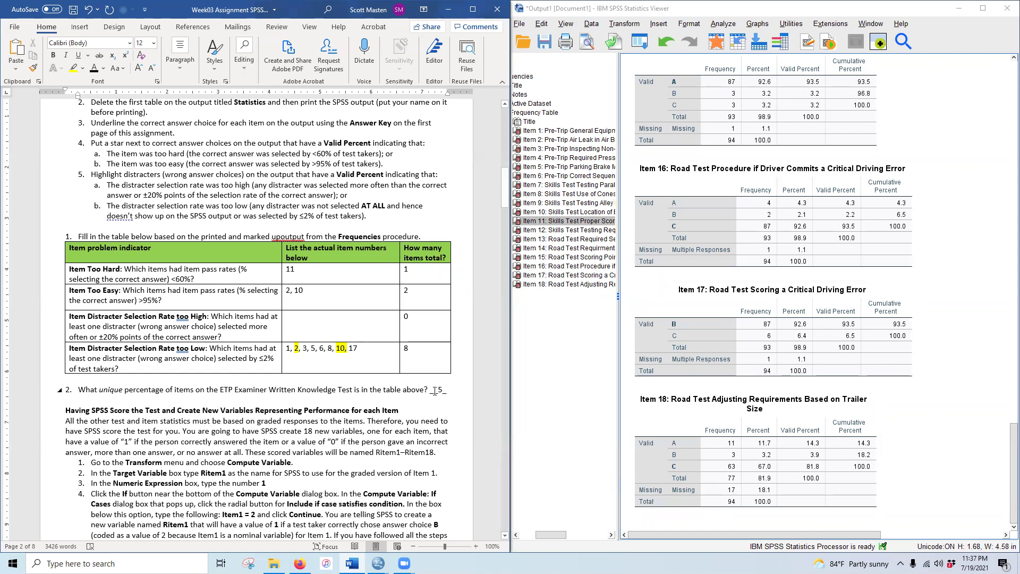
Select question 2's current answer, then open Calculator and compute 9 divided by 18, multiplied by 100
{"action": "left_click_drag", "start_coordinate": [444, 390], "coordinate": [437, 389]}
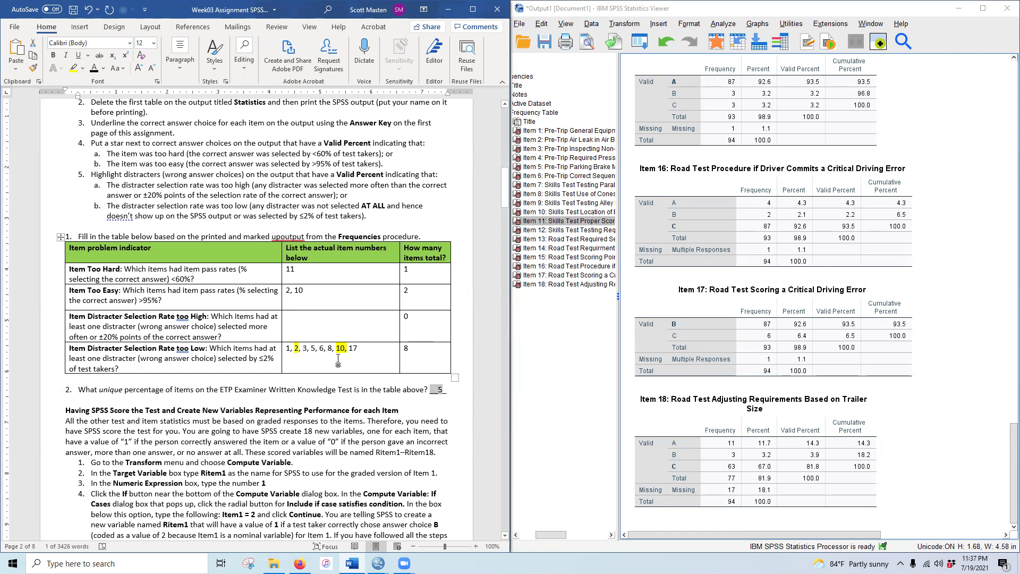
{"action": "left_click", "coordinate": [355, 352]}
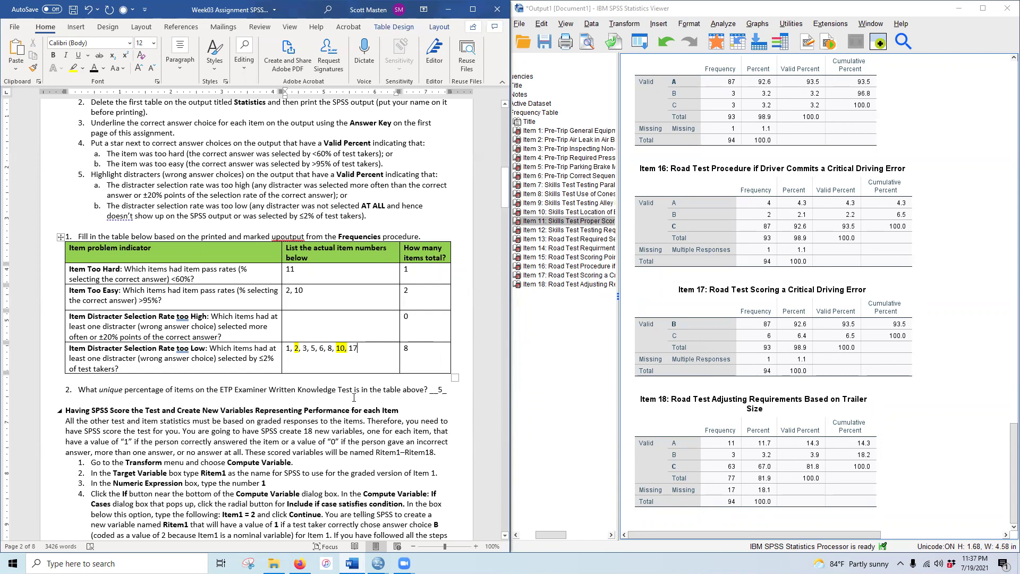
{"action": "double_click", "coordinate": [439, 390]}
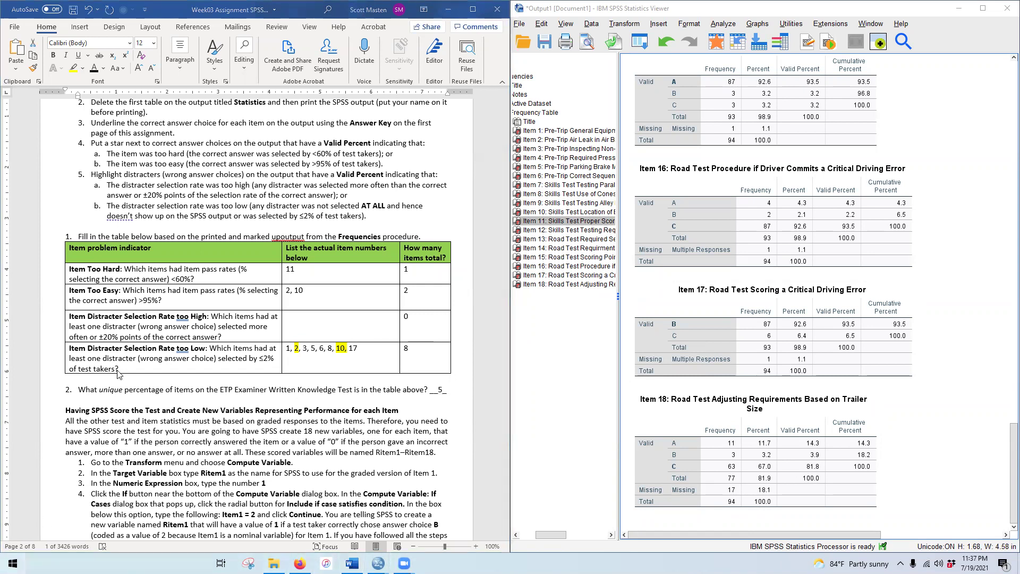
{"action": "key", "text": "super"}
{"action": "left_click", "coordinate": [107, 399]}
{"action": "type", "text": "9/18"}
{"action": "key", "text": "Return"}
{"action": "type", "text": "*100"}
{"action": "key", "text": "Return"}
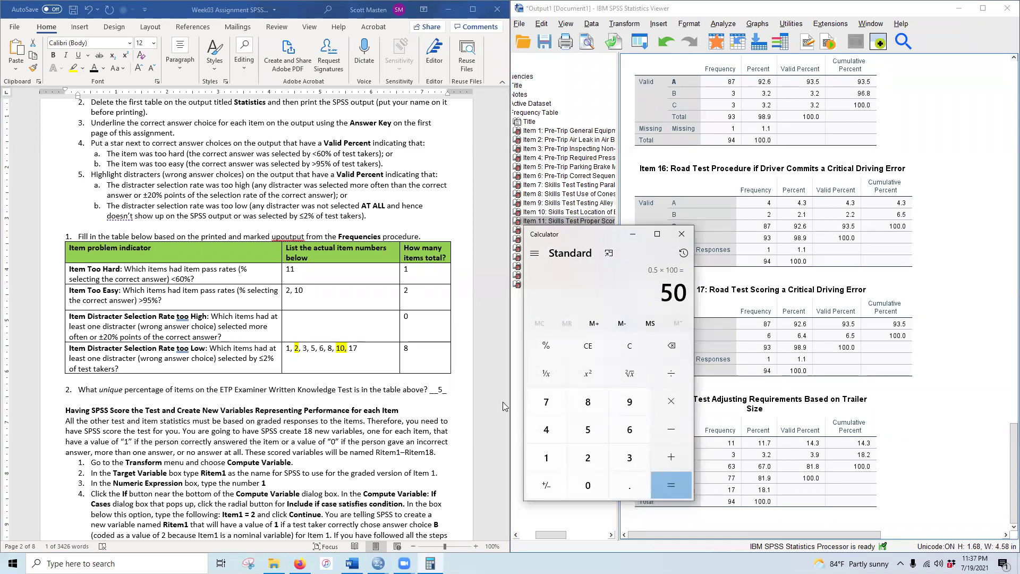
Replace question 2's answer blank with 50%, keep the paragraph break after it, and format the answer bold with yellow highlighting
{"action": "left_click", "coordinate": [440, 390]}
{"action": "type", "text": "50%"}
{"action": "key", "text": "Delete"}
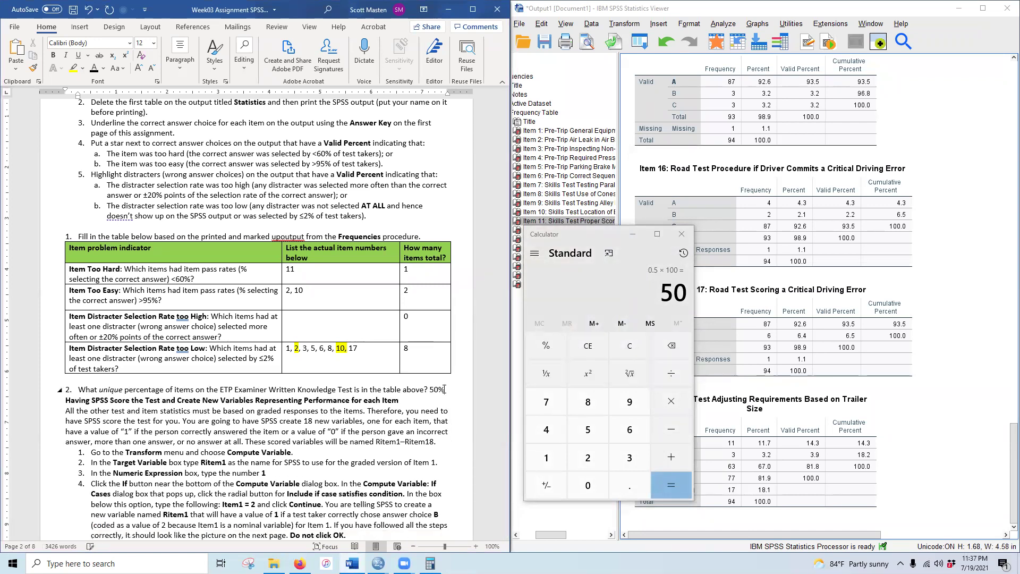
{"action": "left_click", "coordinate": [87, 11]}
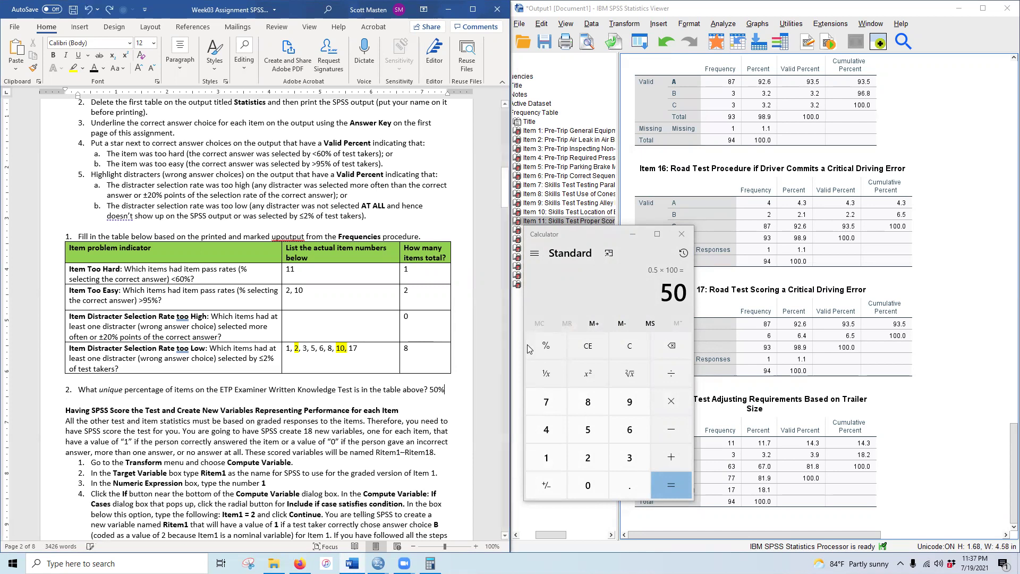
{"action": "left_click_drag", "start_coordinate": [444, 390], "coordinate": [445, 389]}
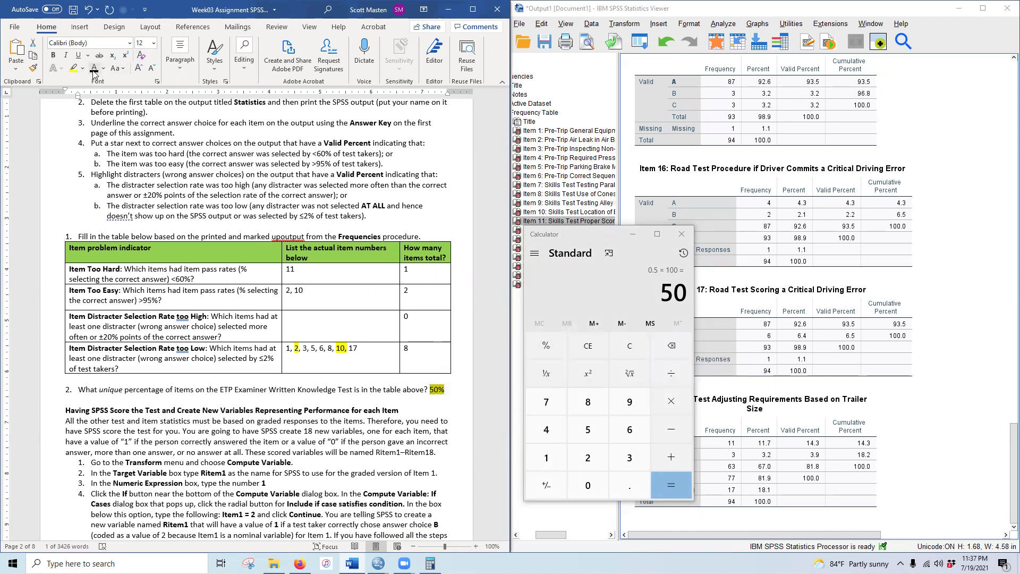
{"action": "left_click", "coordinate": [53, 55]}
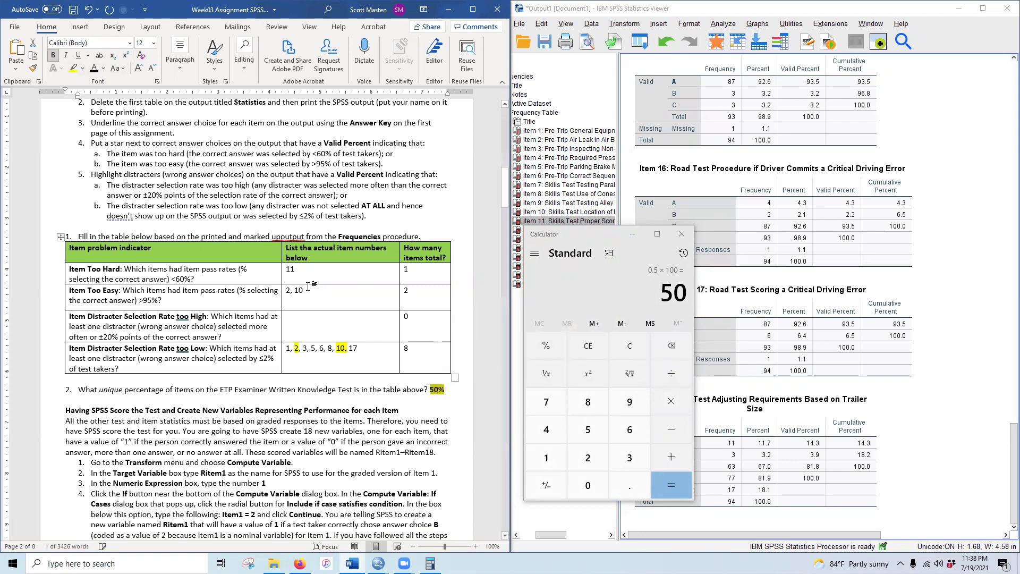
Make all item numbers and totals entered in the item problem table bold and highlight them in yellow
{"action": "left_click_drag", "start_coordinate": [283, 272], "coordinate": [426, 362]}
{"action": "left_click", "coordinate": [74, 68]}
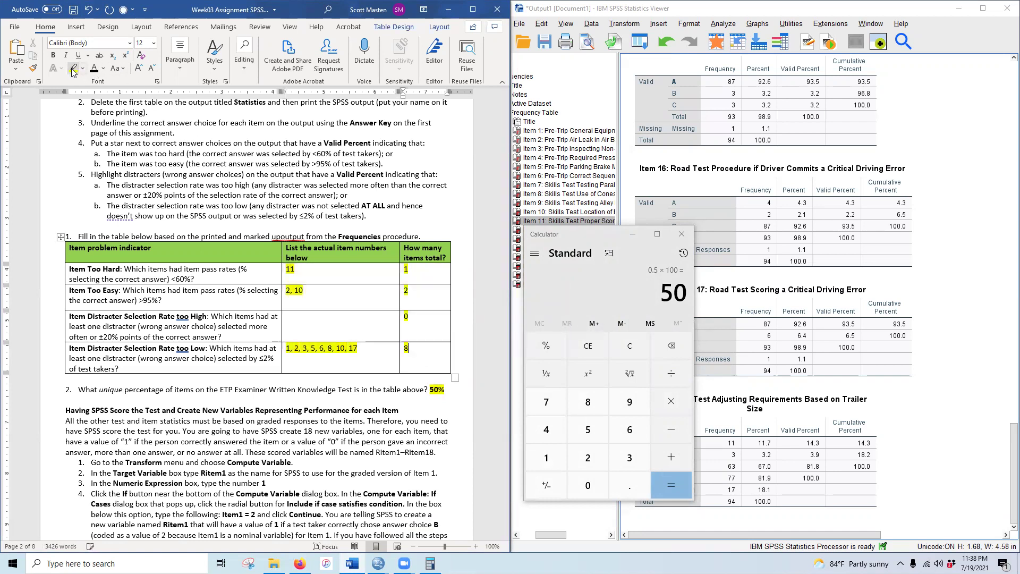
{"action": "left_click_drag", "start_coordinate": [329, 272], "coordinate": [419, 357]}
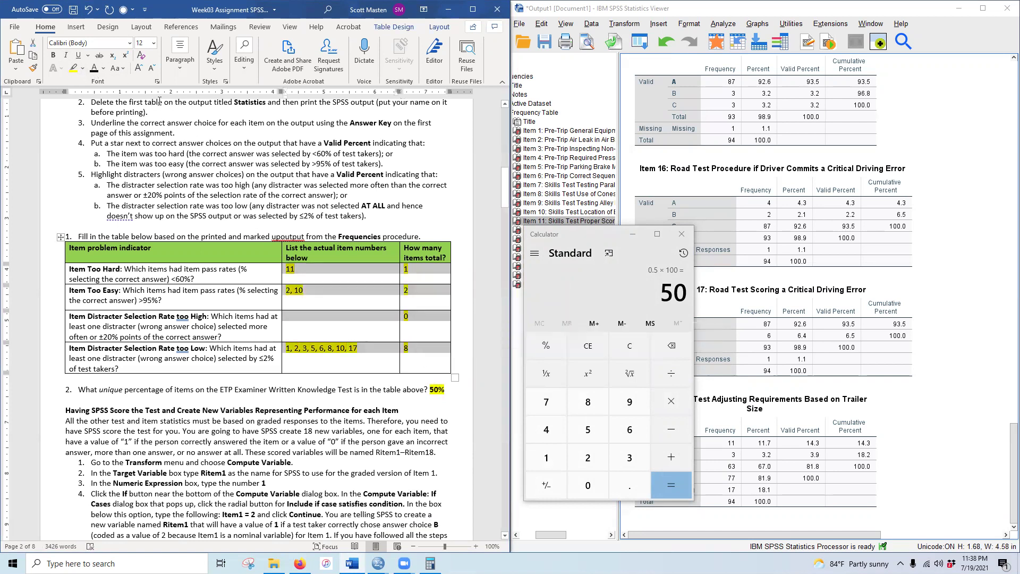
{"action": "left_click", "coordinate": [75, 68]}
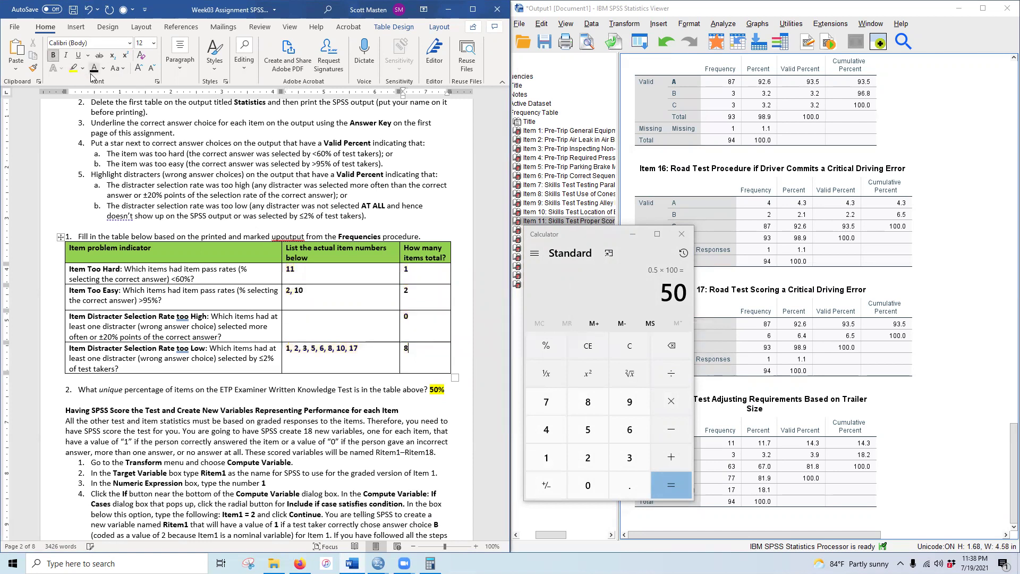
{"action": "mouse_move", "coordinate": [318, 274]}
{"action": "left_mouse_down"}
{"action": "mouse_move", "coordinate": [369, 303]}
{"action": "mouse_move", "coordinate": [420, 355]}
{"action": "left_mouse_up"}
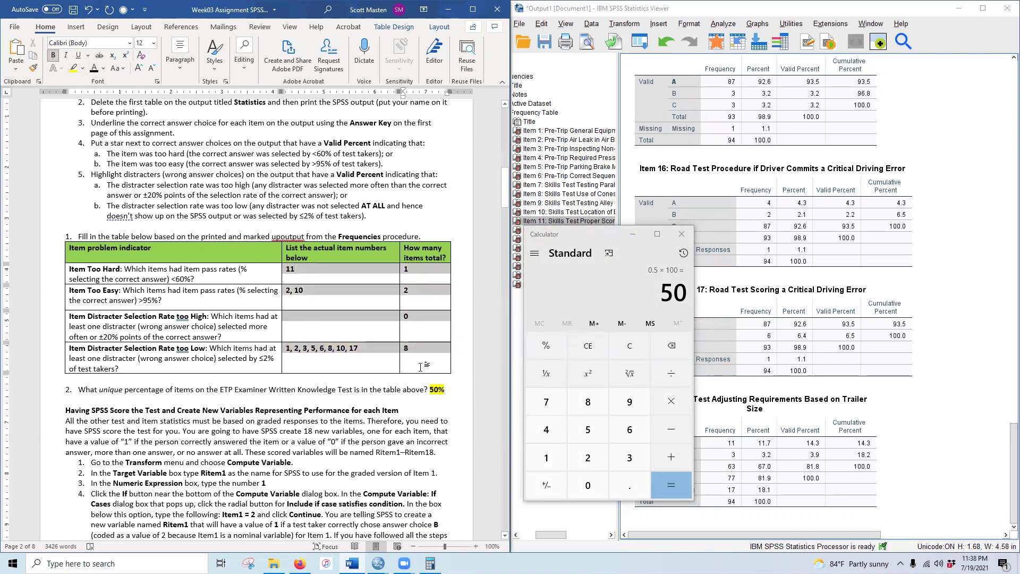
{"action": "left_click", "coordinate": [74, 68]}
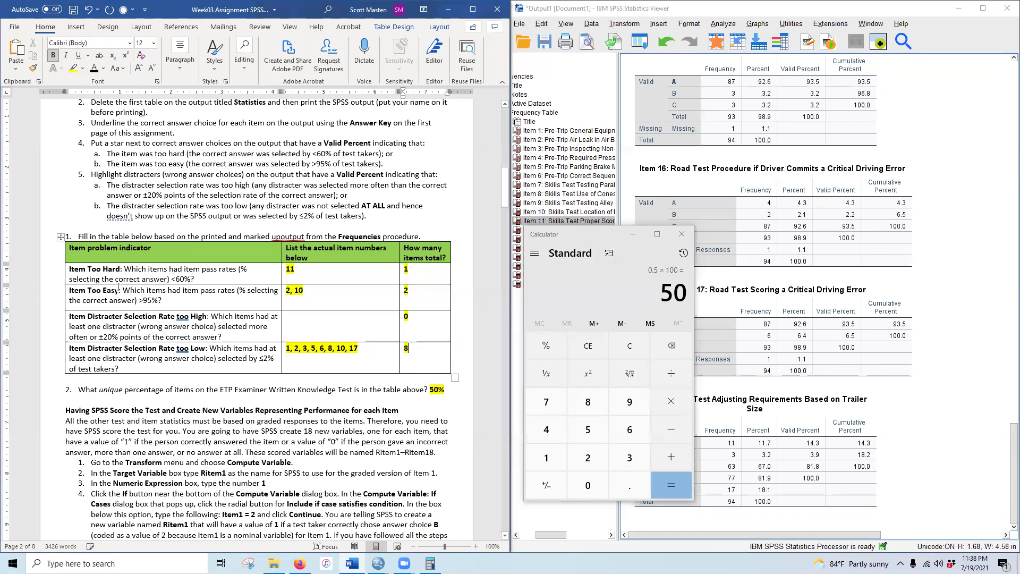
Enter N/A as the item numbers for Distracter Selection Rate too High, and minimize Calculator
{"action": "left_click", "coordinate": [213, 330]}
{"action": "left_click", "coordinate": [299, 318]}
{"action": "left_click", "coordinate": [633, 233]}
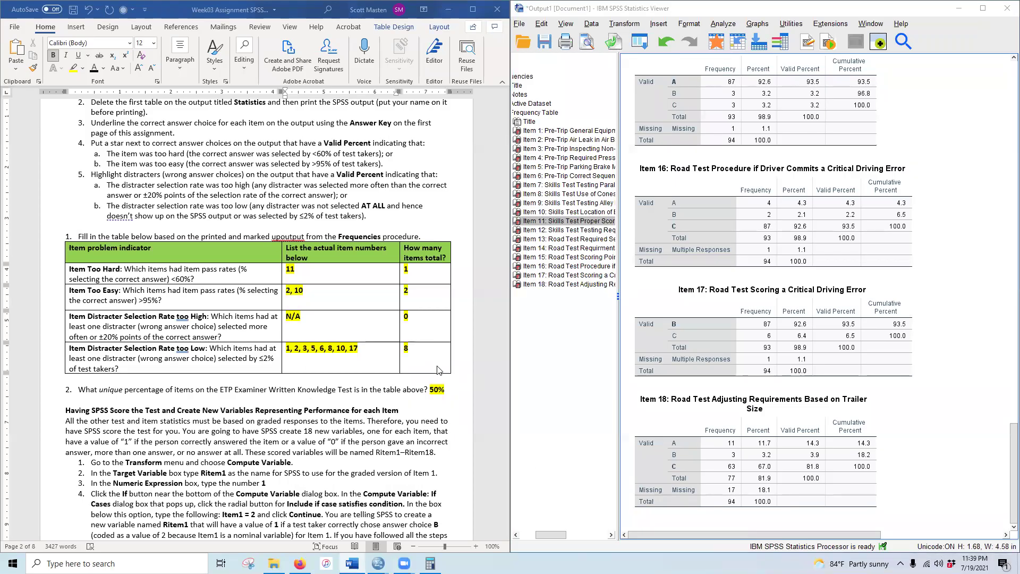
Correct "upoutput" to "up output" in question 1's instruction and return to the answer key on page 1
{"action": "scroll", "coordinate": [213, 449], "scroll_direction": "down", "scroll_amount": 3}
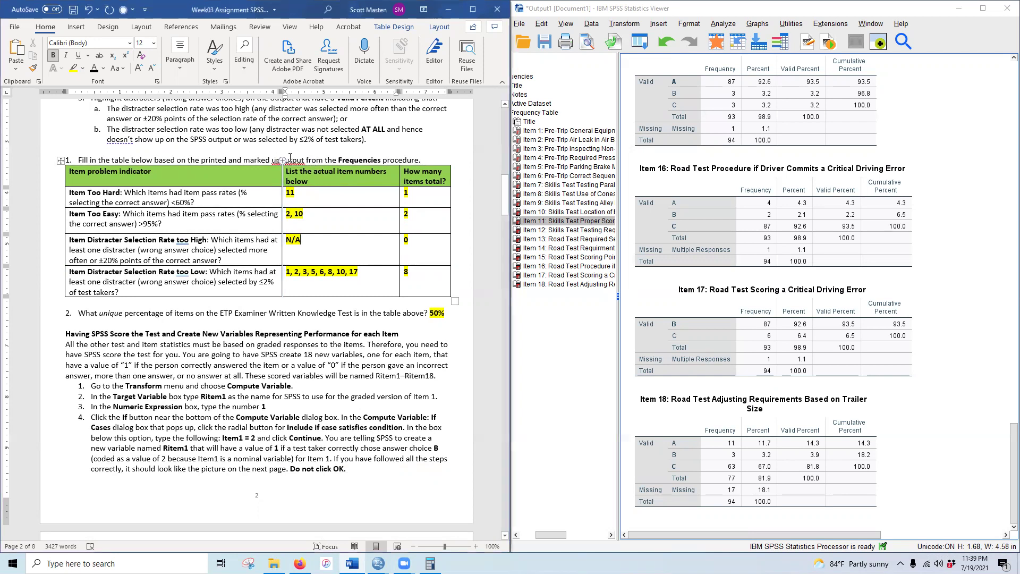
{"action": "left_click", "coordinate": [284, 159]}
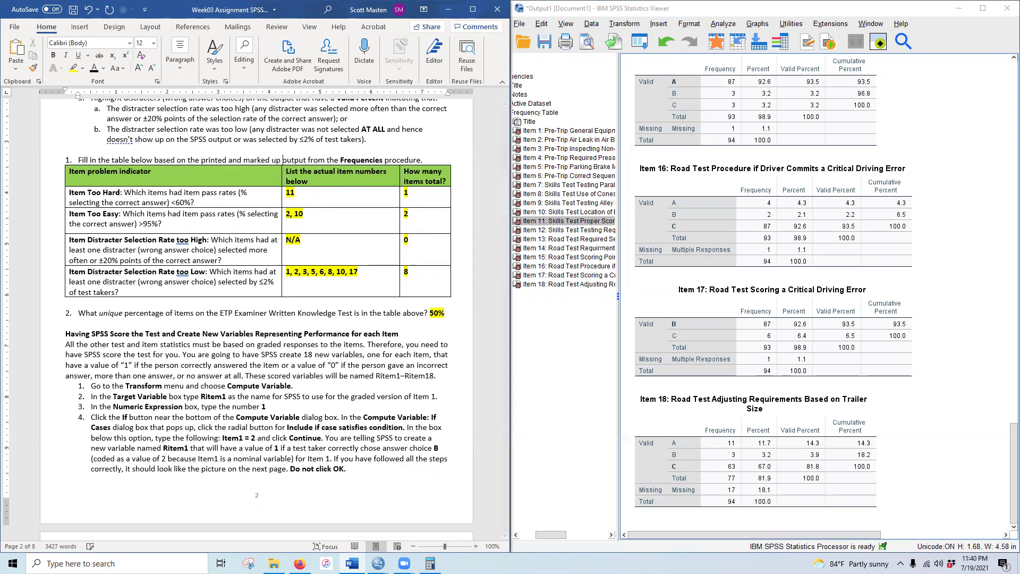
{"action": "scroll", "coordinate": [162, 285], "scroll_direction": "up", "scroll_amount": 10}
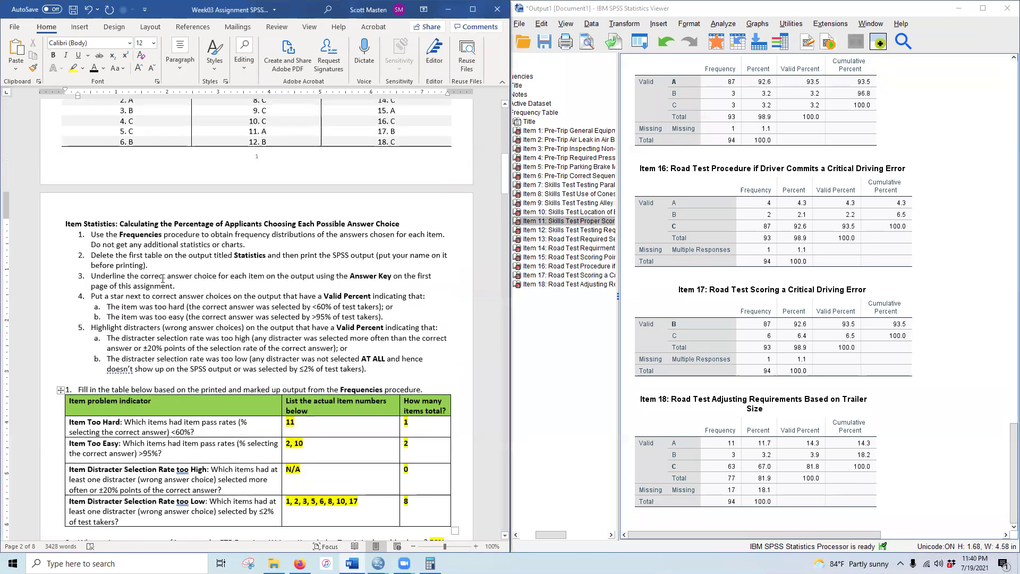
{"action": "scroll", "coordinate": [163, 285], "scroll_direction": "up", "scroll_amount": 8}
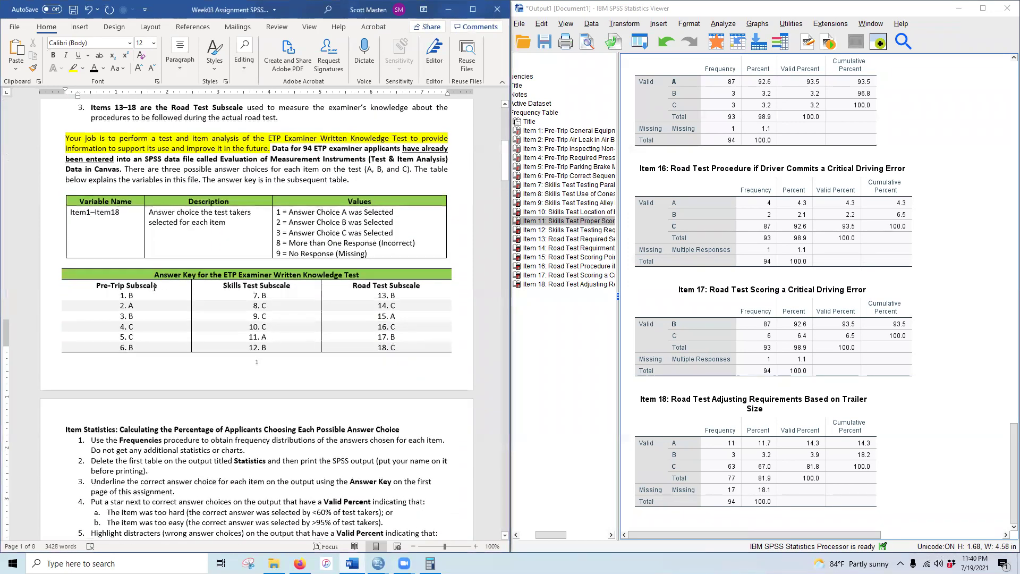
Minimize the SPSS output viewer to reveal the data editor, and bring the document's answer key back into view
{"action": "scroll", "coordinate": [156, 287], "scroll_direction": "up", "scroll_amount": 4}
{"action": "scroll", "coordinate": [186, 295], "scroll_direction": "down", "scroll_amount": 20}
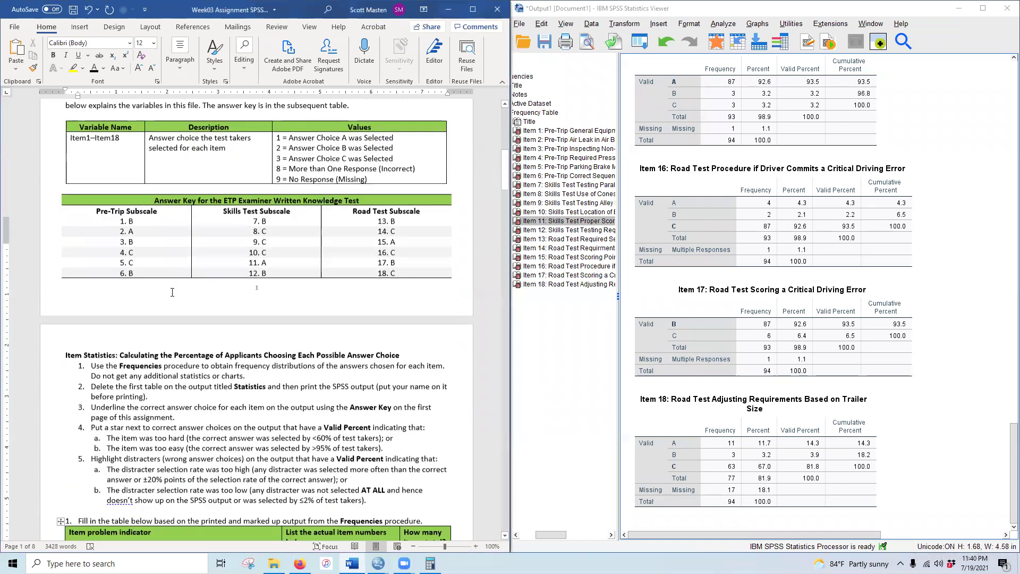
{"action": "scroll", "coordinate": [186, 294], "scroll_direction": "down", "scroll_amount": 4}
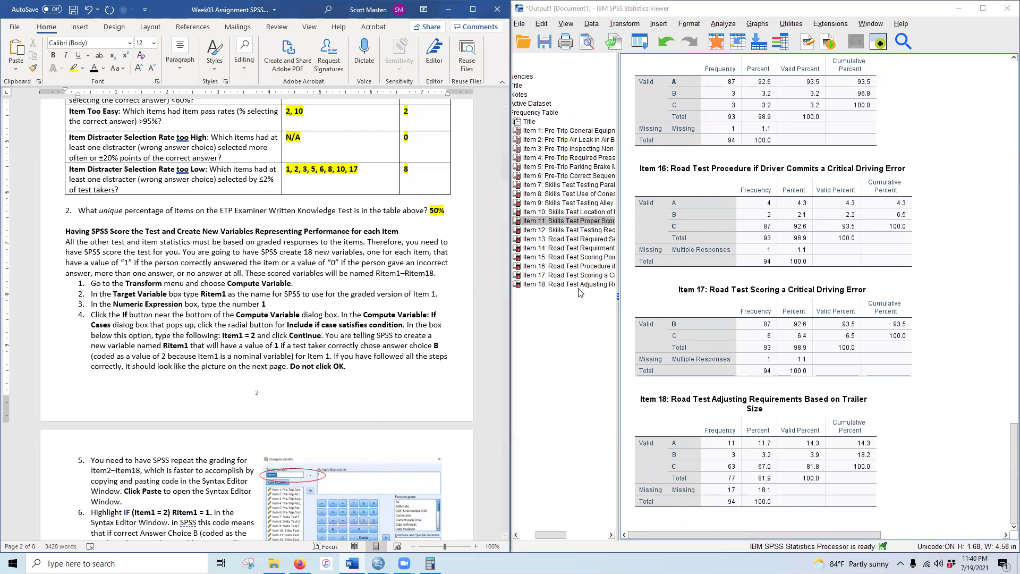
{"action": "left_click", "coordinate": [959, 8]}
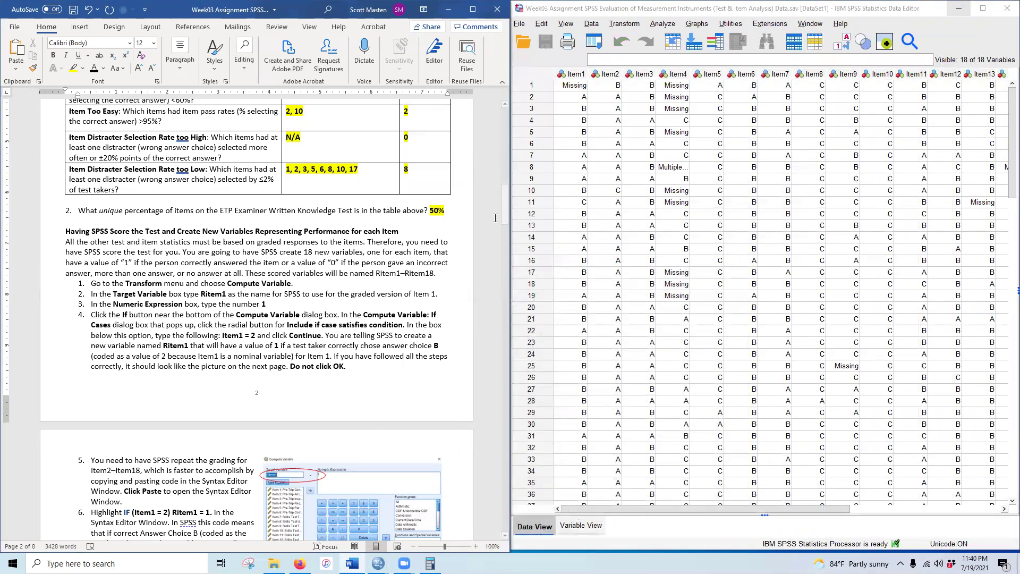
{"action": "left_click_drag", "start_coordinate": [506, 222], "coordinate": [506, 174]}
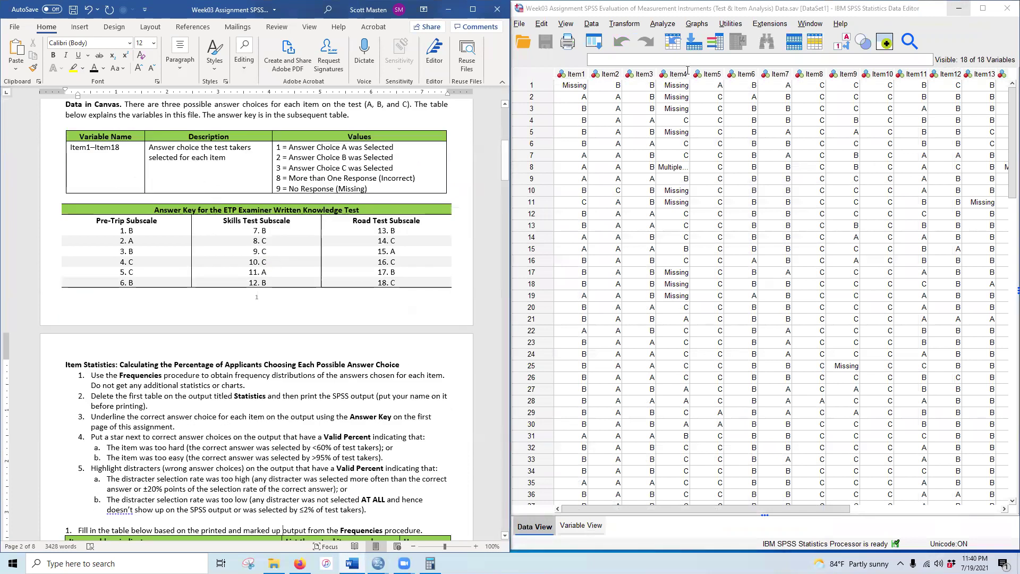
Set up a Compute Variable command with target variable ritem1 and numeric expression 1
{"action": "left_click", "coordinate": [625, 26]}
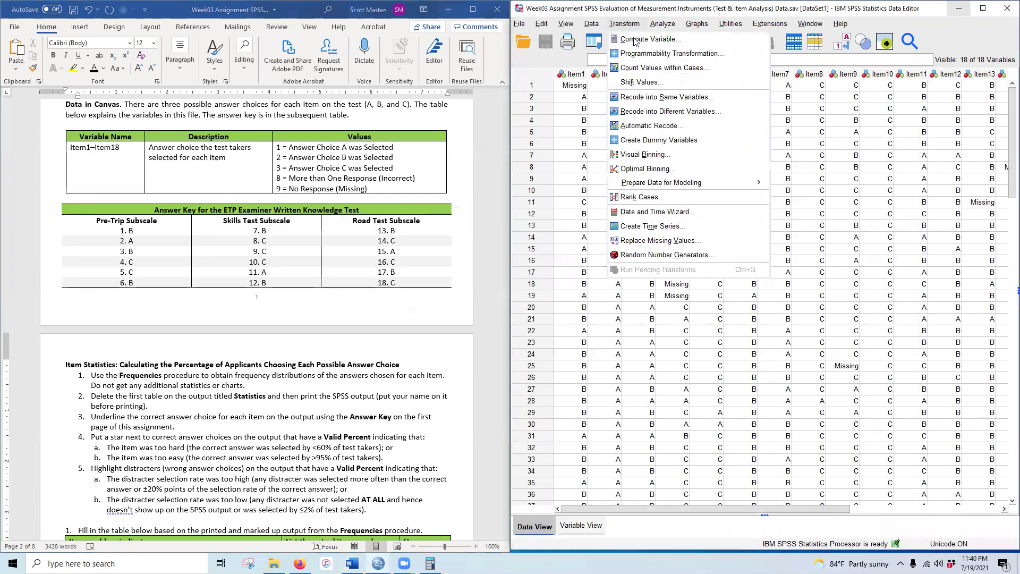
{"action": "left_click", "coordinate": [636, 40]}
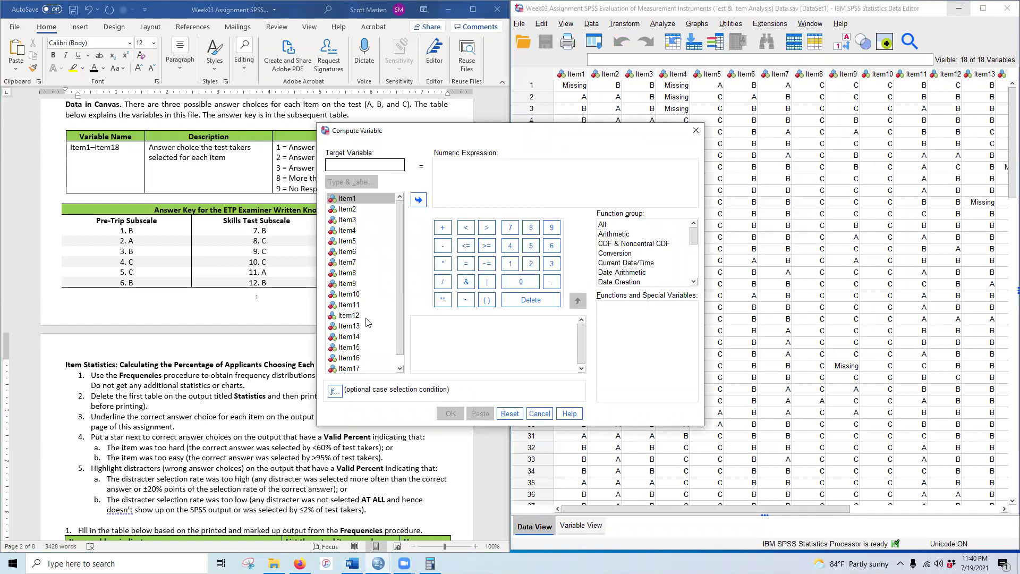
{"action": "type", "text": "f"}
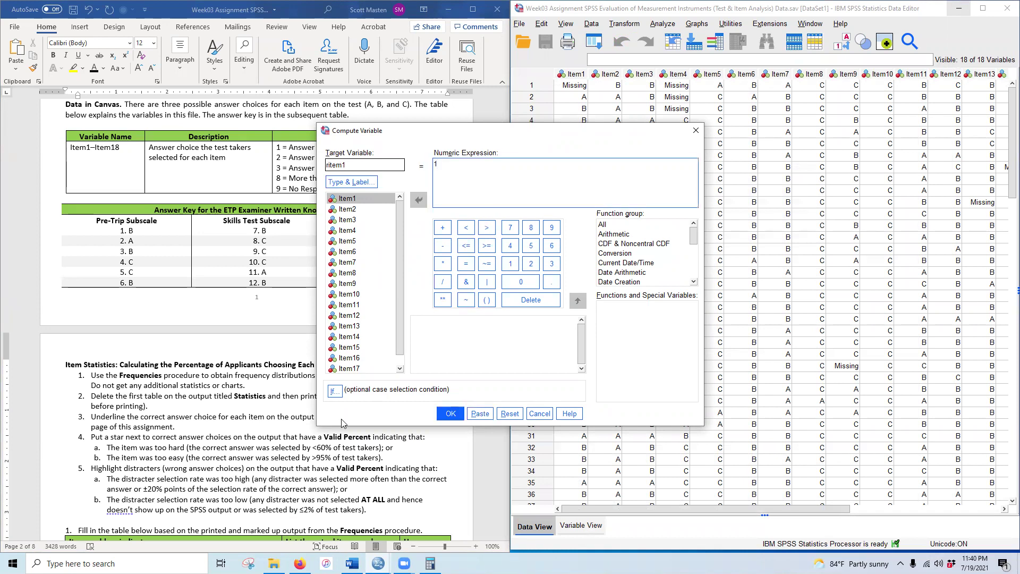
Restrict the computation to cases that satisfy the condition Item1 = 2
{"action": "left_click", "coordinate": [334, 391]}
{"action": "left_click", "coordinate": [461, 143]}
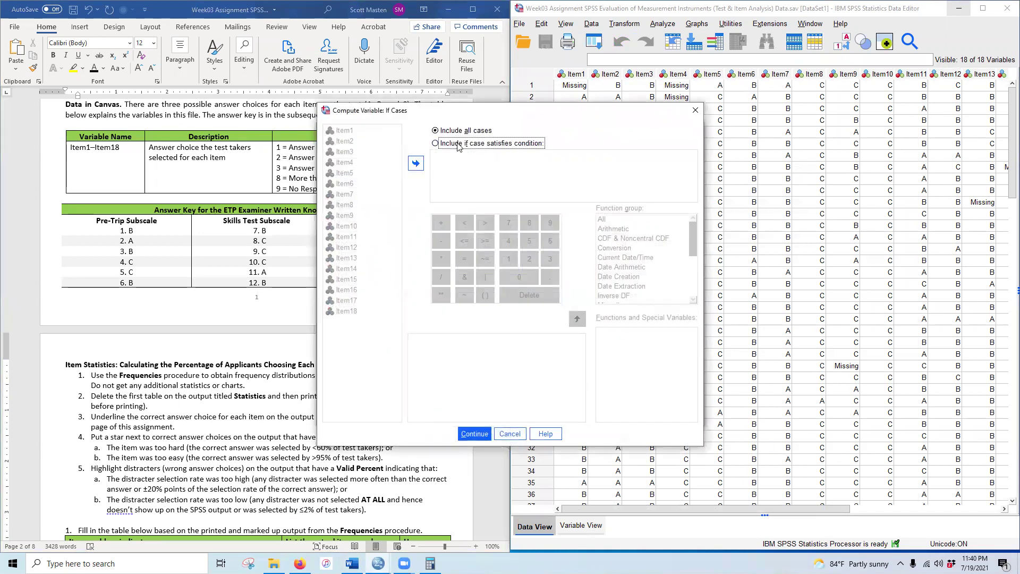
{"action": "left_click", "coordinate": [351, 132]}
{"action": "left_click", "coordinate": [416, 163]}
{"action": "left_click", "coordinate": [464, 259]}
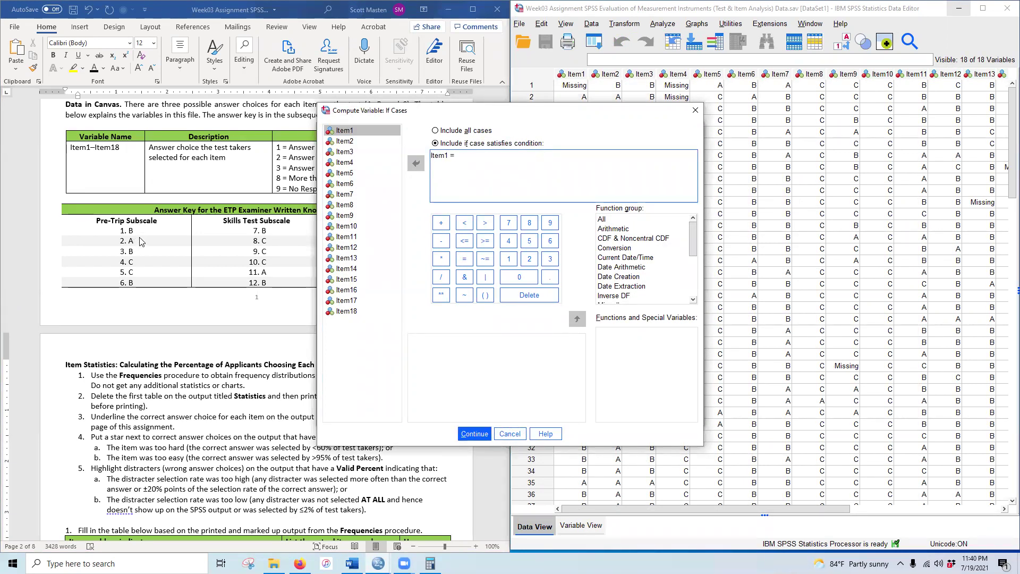
{"action": "type", "text": "2"}
{"action": "left_click", "coordinate": [468, 434]}
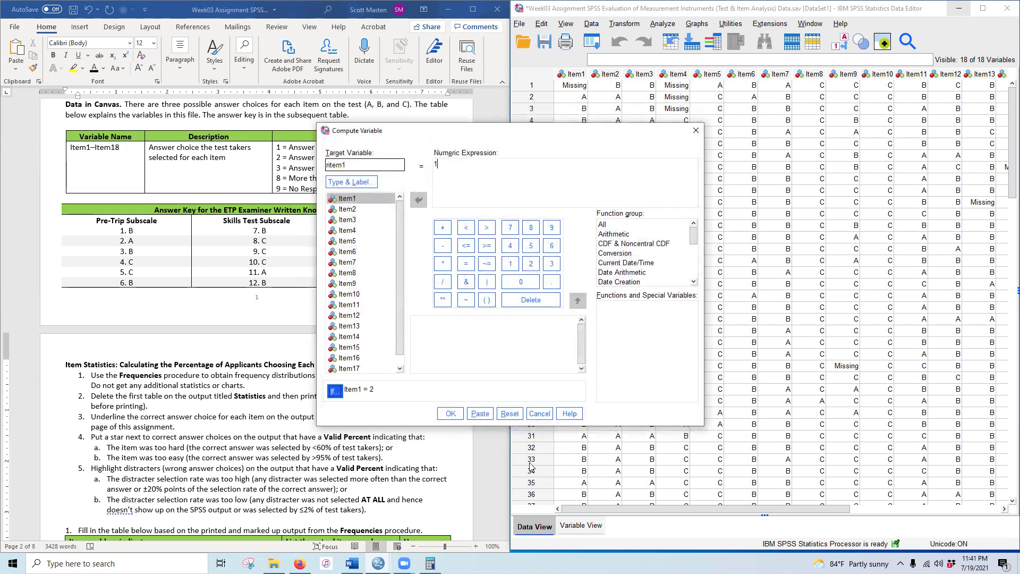
Paste the compute command into the Syntax Editor and insert blank lines between the IF line and EXECUTE
{"action": "left_click", "coordinate": [477, 415]}
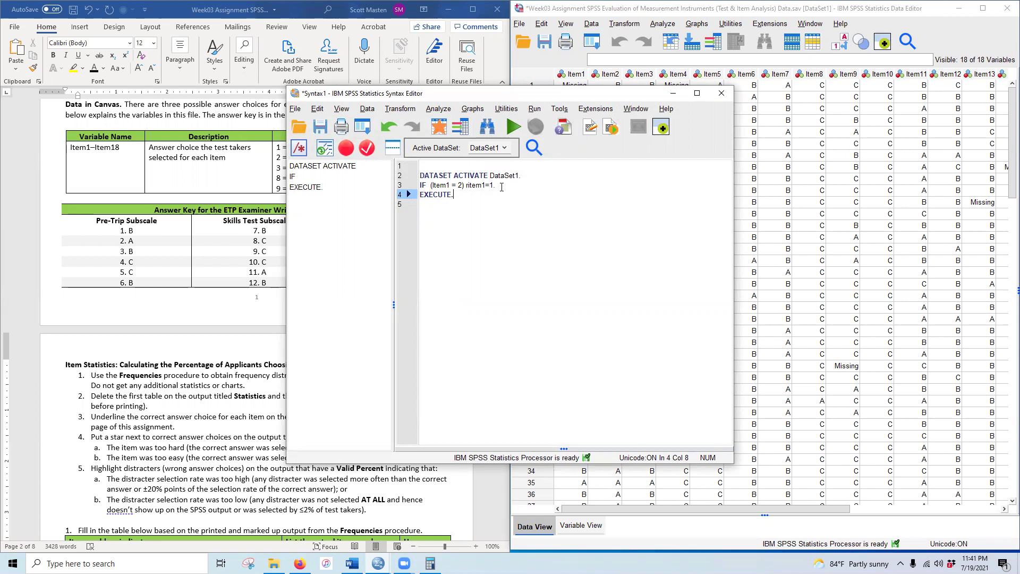
{"action": "left_click", "coordinate": [502, 185]}
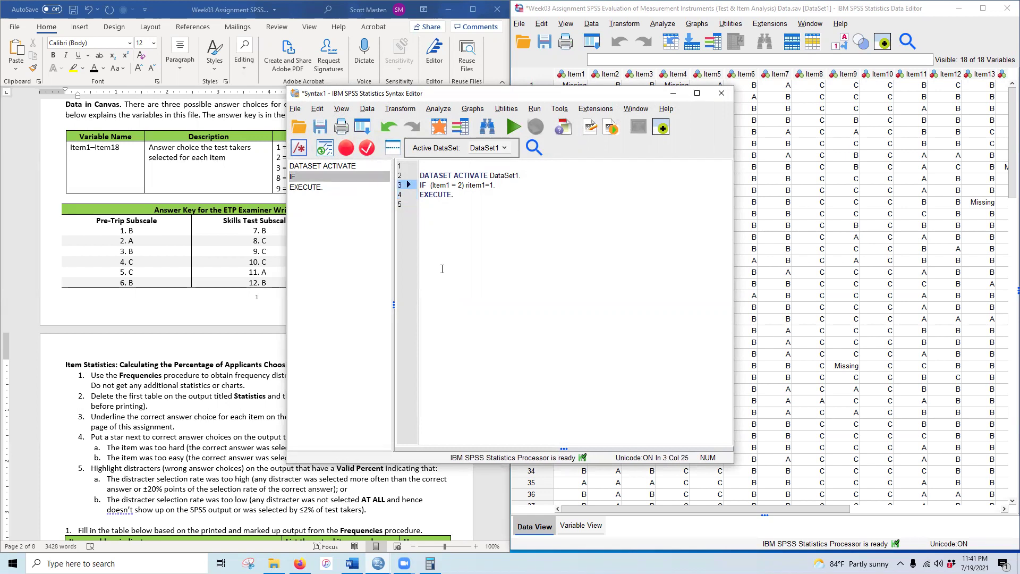
{"action": "key", "text": "Return"}
{"action": "key", "text": "Return"}
{"action": "key", "text": "Return"}
{"action": "key", "text": "Return"}
{"action": "key", "text": "Return"}
{"action": "key", "text": "Return"}
{"action": "key", "text": "Return"}
{"action": "key", "text": "Return"}
{"action": "key", "text": "Return"}
{"action": "key", "text": "Return"}
{"action": "key", "text": "Return"}
{"action": "key", "text": "Return"}
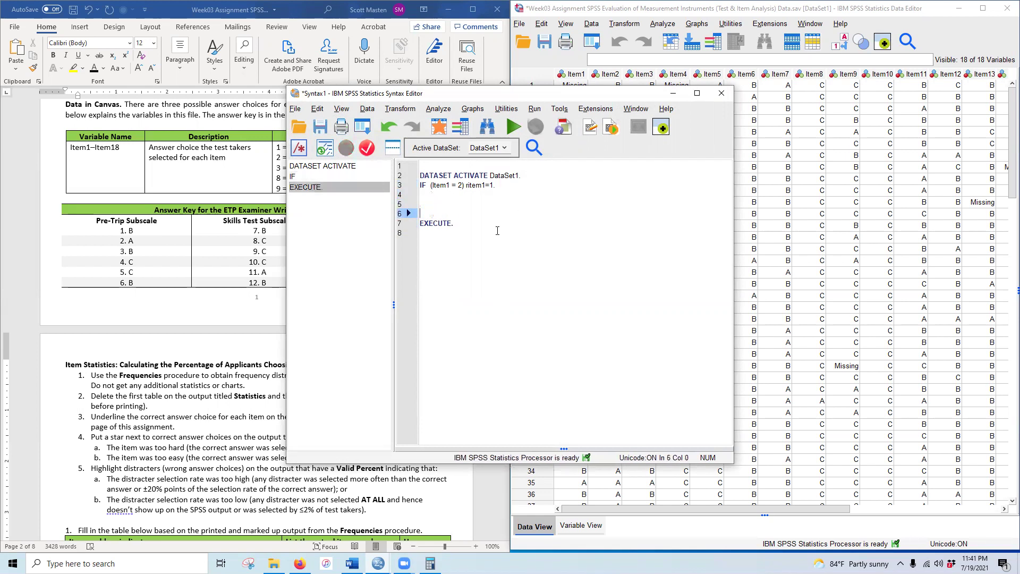
{"action": "key", "text": "Return"}
{"action": "key", "text": "Return"}
Copy the line "IF (Item1 = 2) ritem1=1." and paste it 17 times on consecutive lines below the original
{"action": "left_click_drag", "start_coordinate": [420, 185], "coordinate": [499, 181]}
{"action": "key", "text": "ctrl+c"}
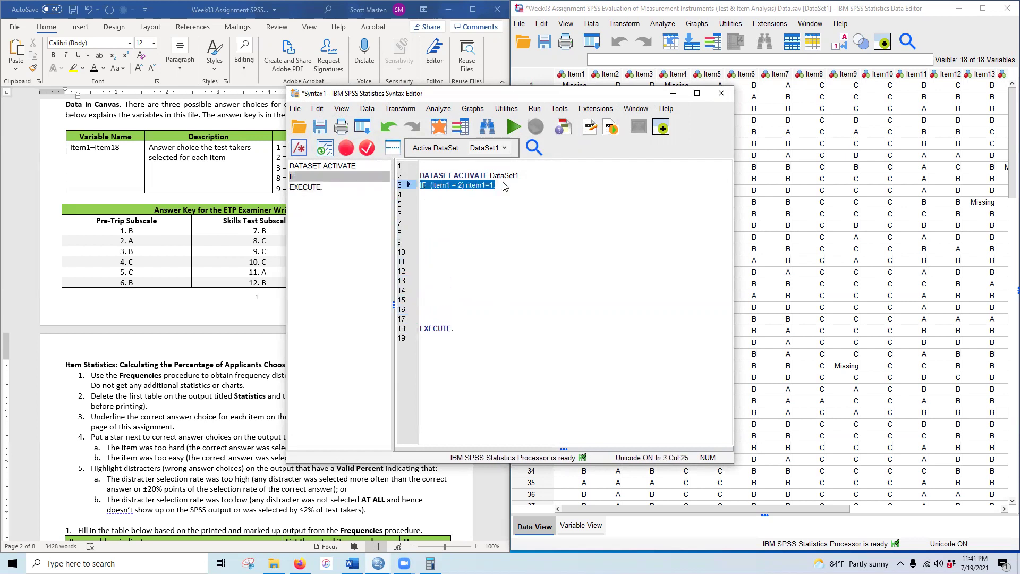
{"action": "left_click", "coordinate": [445, 195]}
{"action": "key", "text": "ctrl+v"}
{"action": "key", "text": "Return"}
{"action": "key", "text": "ctrl+v"}
{"action": "key", "text": "Return"}
{"action": "key", "text": "ctrl+v"}
{"action": "key", "text": "Return"}
{"action": "key", "text": "ctrl+v"}
{"action": "key", "text": "Return"}
{"action": "key", "text": "ctrl+v"}
{"action": "key", "text": "Return"}
{"action": "key", "text": "ctrl+v"}
{"action": "key", "text": "Return"}
{"action": "key", "text": "ctrl+v"}
{"action": "key", "text": "Return"}
{"action": "key", "text": "ctrl+v"}
{"action": "key", "text": "Return"}
{"action": "key", "text": "ctrl+v"}
{"action": "key", "text": "Return"}
{"action": "key", "text": "ctrl+v"}
{"action": "key", "text": "Return"}
{"action": "key", "text": "ctrl+v"}
{"action": "key", "text": "Return"}
{"action": "key", "text": "ctrl+v"}
{"action": "key", "text": "Return"}
{"action": "key", "text": "ctrl+v"}
{"action": "key", "text": "Return"}
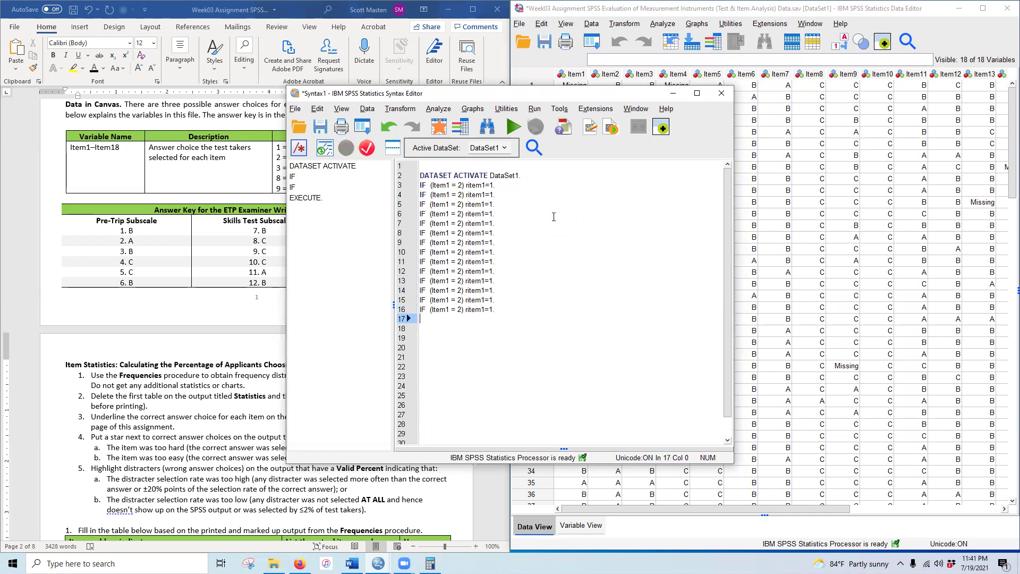
{"action": "key", "text": "ctrl+v"}
{"action": "key", "text": "Return"}
{"action": "key", "text": "ctrl+v"}
{"action": "key", "text": "Return"}
{"action": "key", "text": "ctrl+v"}
{"action": "key", "text": "Return"}
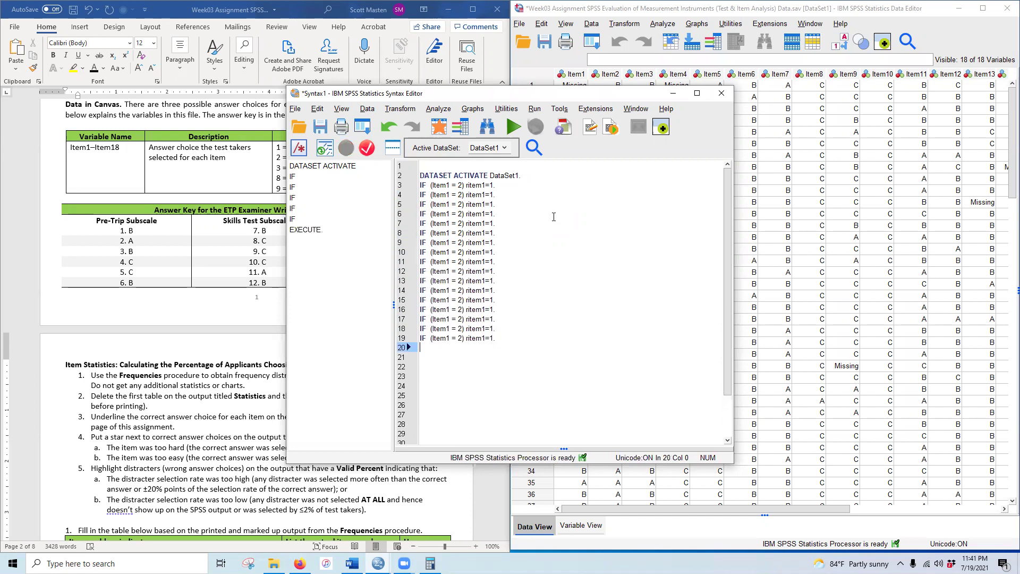
{"action": "key", "text": "ctrl+v"}
{"action": "key", "text": "Return"}
Delete the leftover blank lines between the last IF line and EXECUTE
{"action": "key", "text": "Delete"}
{"action": "key", "text": "Delete"}
{"action": "key", "text": "Delete"}
{"action": "key", "text": "Delete"}
{"action": "key", "text": "Delete"}
{"action": "key", "text": "Delete"}
{"action": "key", "text": "Delete"}
{"action": "key", "text": "Delete"}
{"action": "key", "text": "Delete"}
{"action": "key", "text": "Delete"}
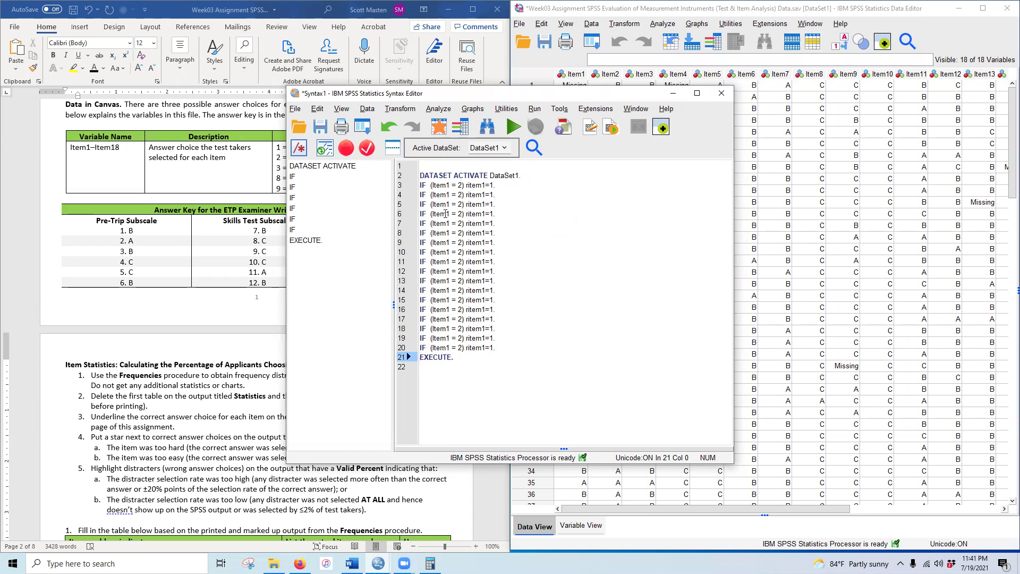
Renumber the source variables in the second through ninth IF lines as Item2 to Item9
{"action": "left_click", "coordinate": [448, 194]}
{"action": "key", "text": "Delete"}
{"action": "type", "text": "2"}
{"action": "left_click", "coordinate": [444, 204]}
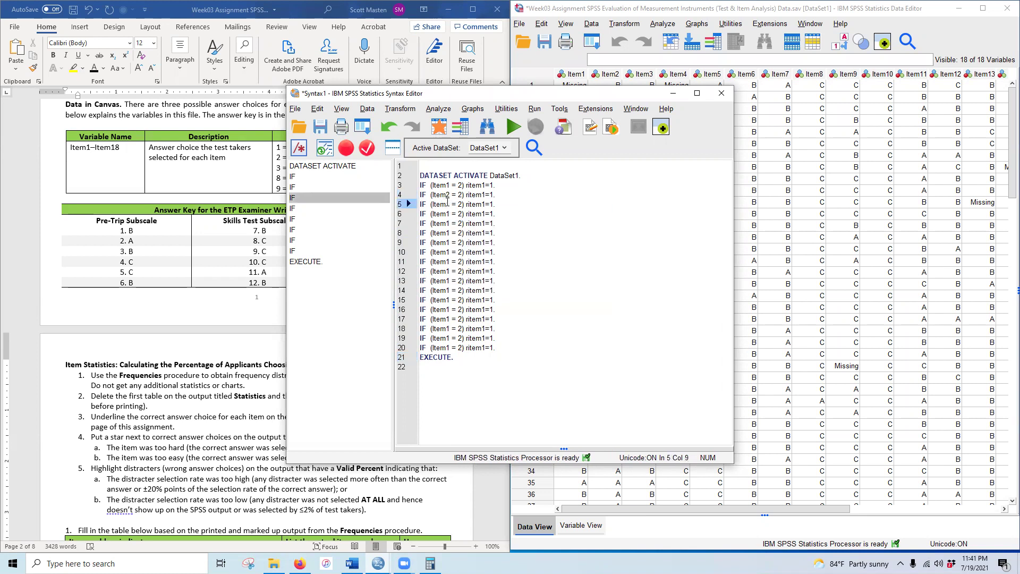
{"action": "key", "text": "Delete"}
{"action": "type", "text": "3"}
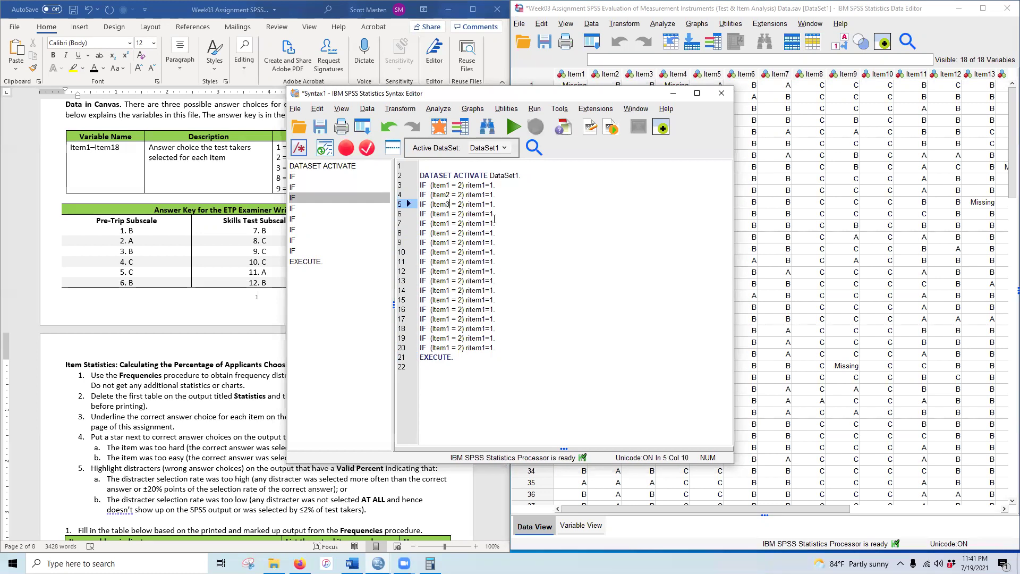
{"action": "left_click", "coordinate": [436, 213]}
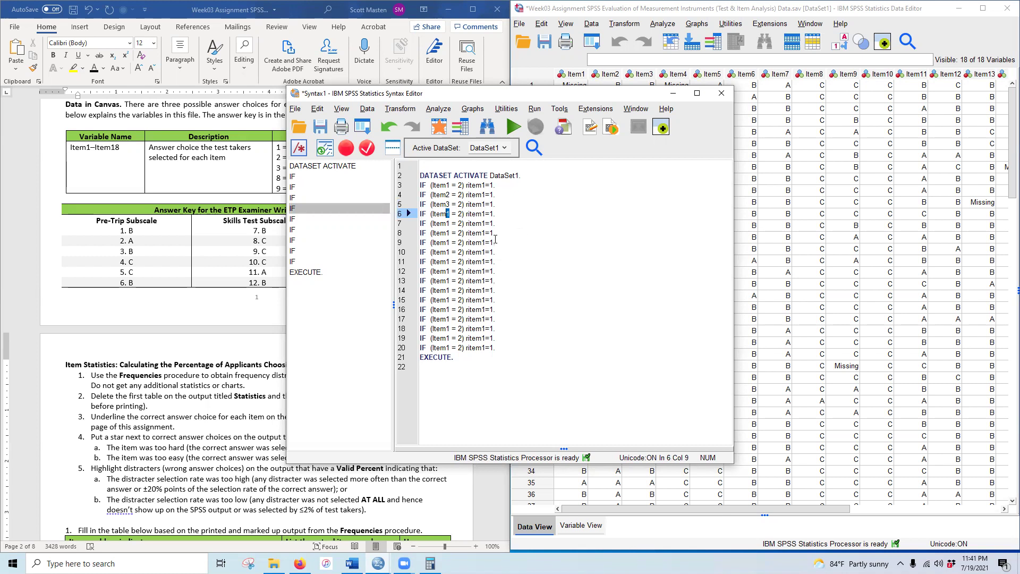
{"action": "type", "text": "4"}
{"action": "left_click_drag", "start_coordinate": [447, 224], "coordinate": [451, 262]}
{"action": "type", "text": "5"}
{"action": "type", "text": "6"}
{"action": "type", "text": "7"}
{"action": "type", "text": "8"}
{"action": "type", "text": "9"}
Renumber the source variables in the remaining nine IF lines as Item10 to Item18
{"action": "left_click", "coordinate": [451, 271]}
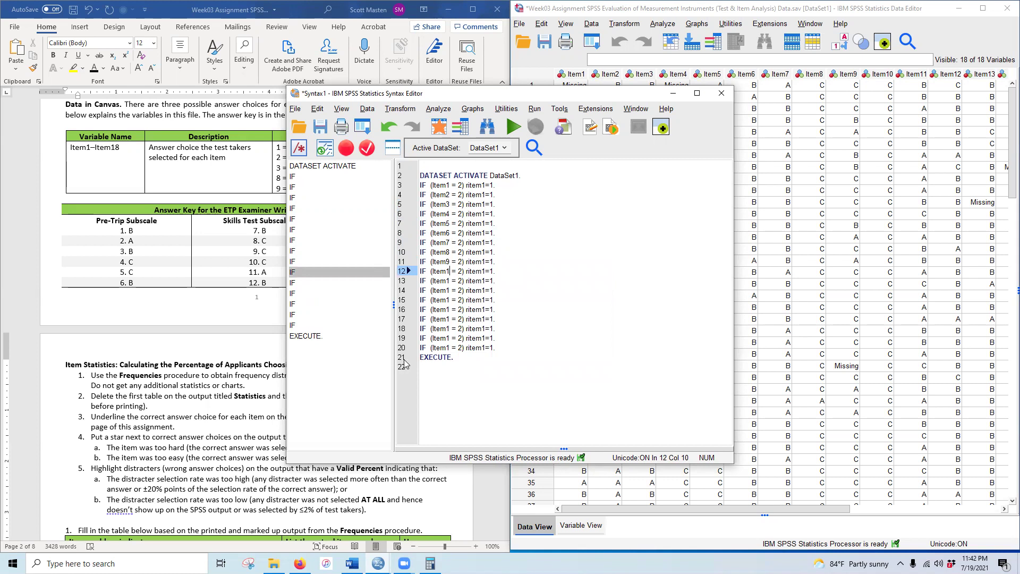
{"action": "type", "text": "0"}
{"action": "left_click", "coordinate": [450, 281]}
{"action": "type", "text": "1"}
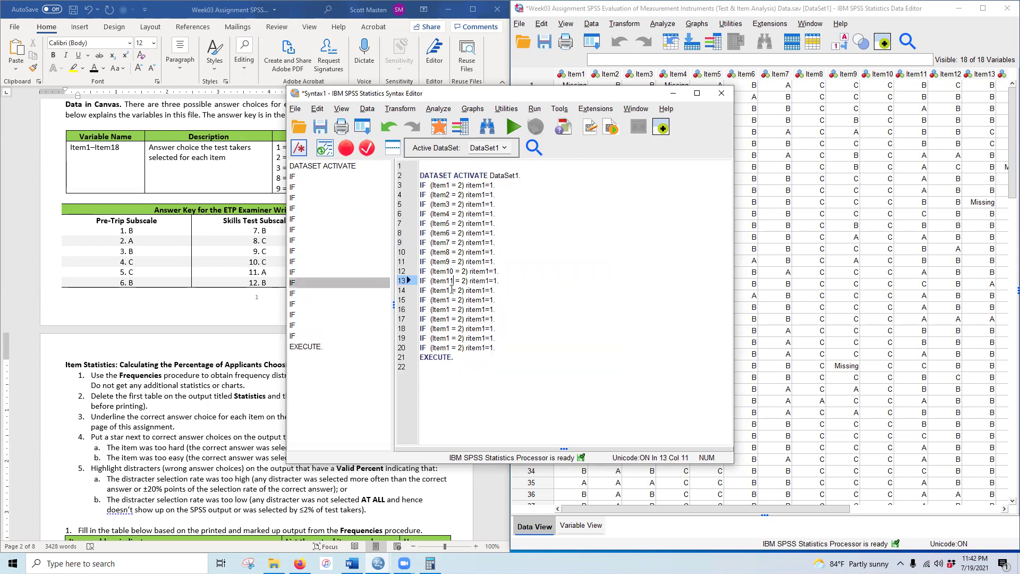
{"action": "left_click", "coordinate": [452, 290]}
{"action": "type", "text": "2"}
{"action": "left_click", "coordinate": [454, 300]}
{"action": "type", "text": "3"}
{"action": "left_click", "coordinate": [451, 310]}
{"action": "type", "text": "4"}
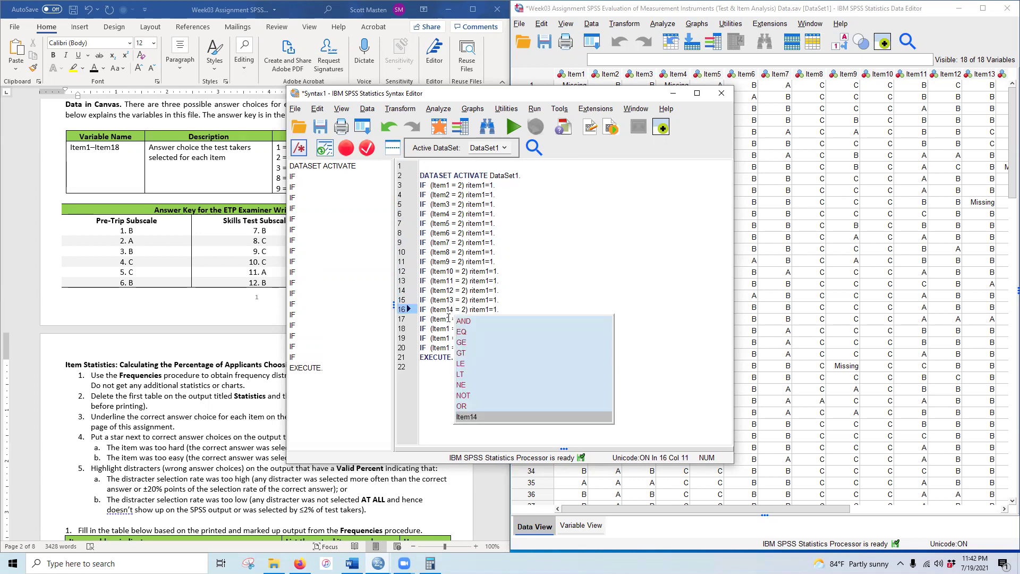
{"action": "left_click", "coordinate": [451, 318]}
{"action": "type", "text": "5"}
{"action": "left_click", "coordinate": [452, 329]}
{"action": "type", "text": "6 = 2) ritem1=1."}
{"action": "left_click", "coordinate": [451, 338]}
{"action": "type", "text": "7"}
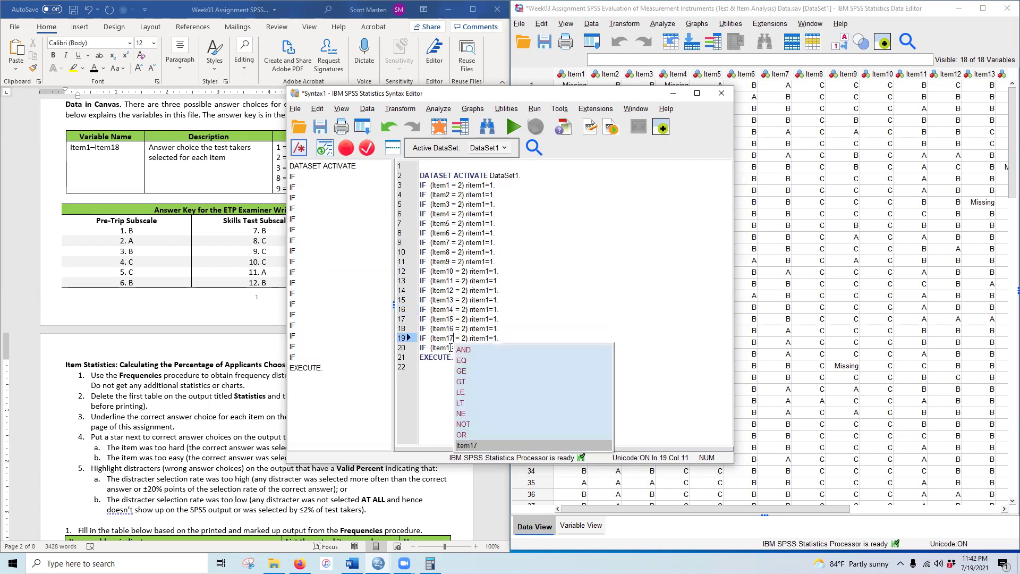
{"action": "left_click", "coordinate": [451, 347]}
{"action": "type", "text": "8 = 2) ritem1=1."}
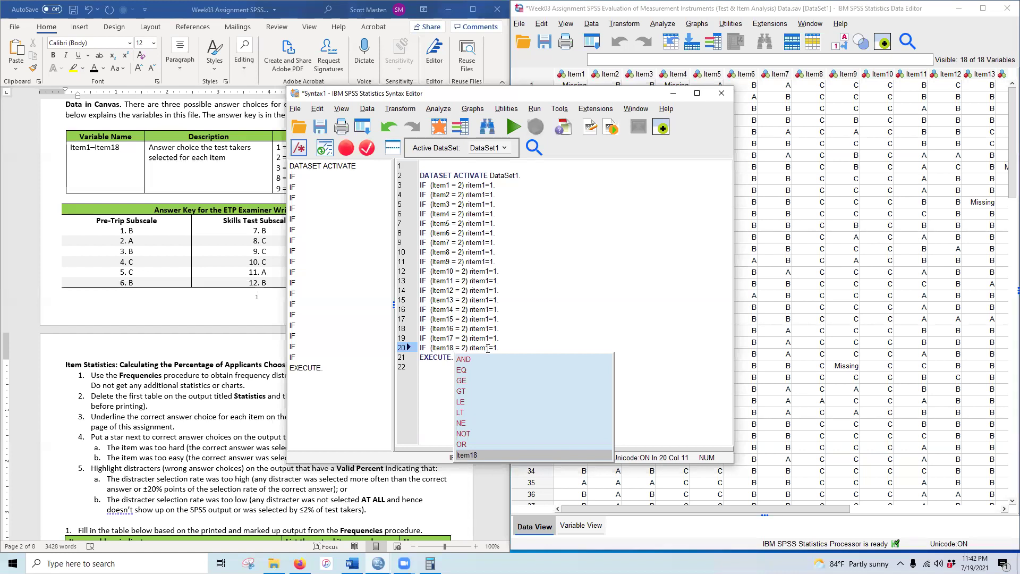
Renumber the target variables in the Item2 to Item9 lines as ritem2 to ritem9
{"action": "left_click", "coordinate": [483, 194]}
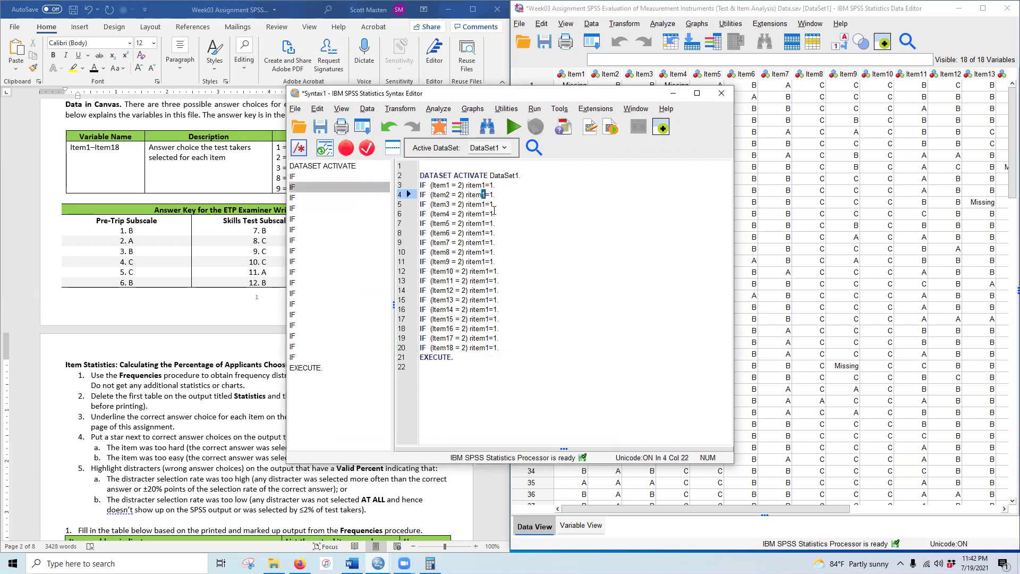
{"action": "type", "text": "2"}
{"action": "left_click_drag", "start_coordinate": [481, 204], "coordinate": [488, 271]}
{"action": "type", "text": "3"}
{"action": "type", "text": "4"}
{"action": "type", "text": "5"}
{"action": "type", "text": "6"}
{"action": "type", "text": "7"}
{"action": "type", "text": "8"}
{"action": "type", "text": "9"}
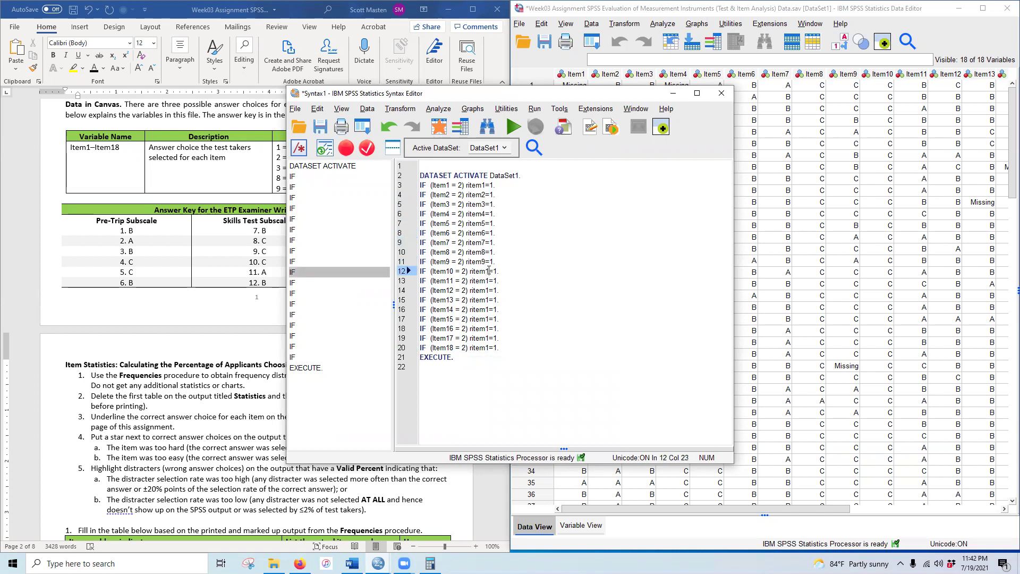
Renumber the target variables in the Item10 to Item18 lines as ritem10 to ritem18
{"action": "type", "text": "10"}
{"action": "type", "text": "11"}
{"action": "left_click_drag", "start_coordinate": [485, 280], "coordinate": [491, 329]}
{"action": "type", "text": "12"}
{"action": "type", "text": "13"}
{"action": "type", "text": "1415"}
{"action": "type", "text": "16"}
{"action": "left_click", "coordinate": [491, 338]}
{"action": "type", "text": "7"}
{"action": "left_click", "coordinate": [491, 348]}
{"action": "type", "text": "8"}
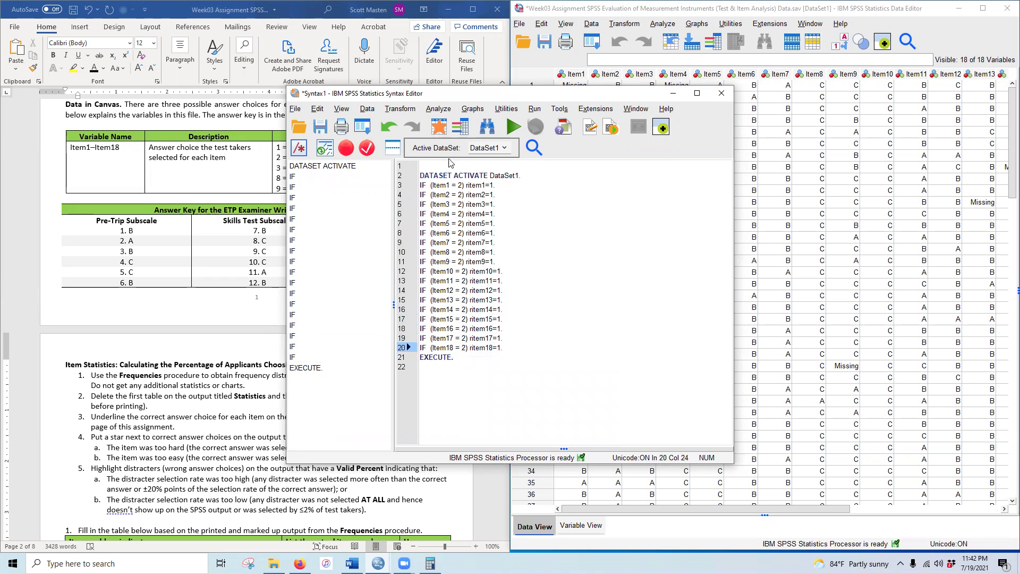
Move the Syntax Editor window clear of the answer key and set Item2's correct answer code to 1
{"action": "left_click_drag", "start_coordinate": [427, 101], "coordinate": [626, 90]}
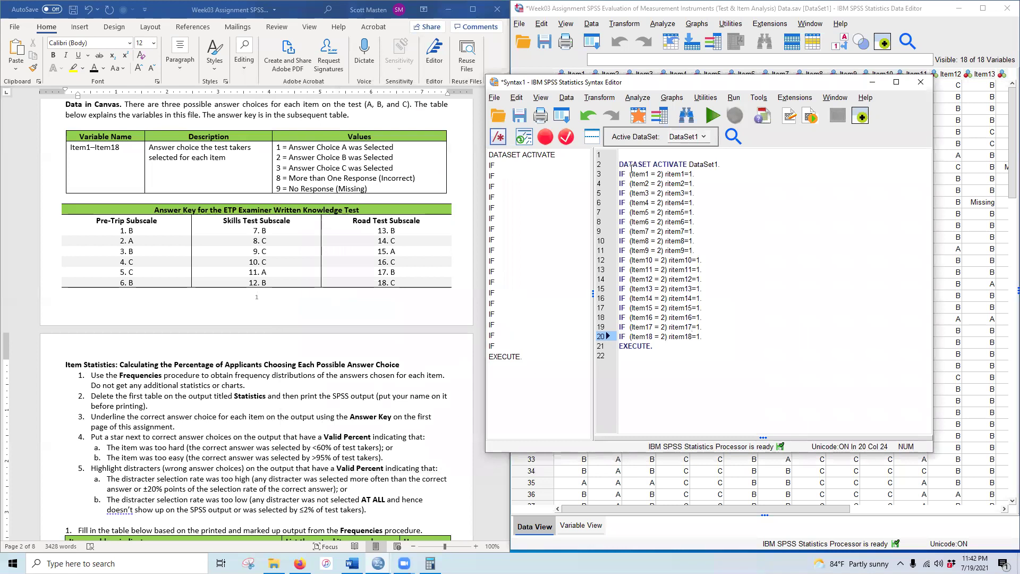
{"action": "left_click_drag", "start_coordinate": [658, 174], "coordinate": [661, 183]}
{"action": "left_click", "coordinate": [661, 174]}
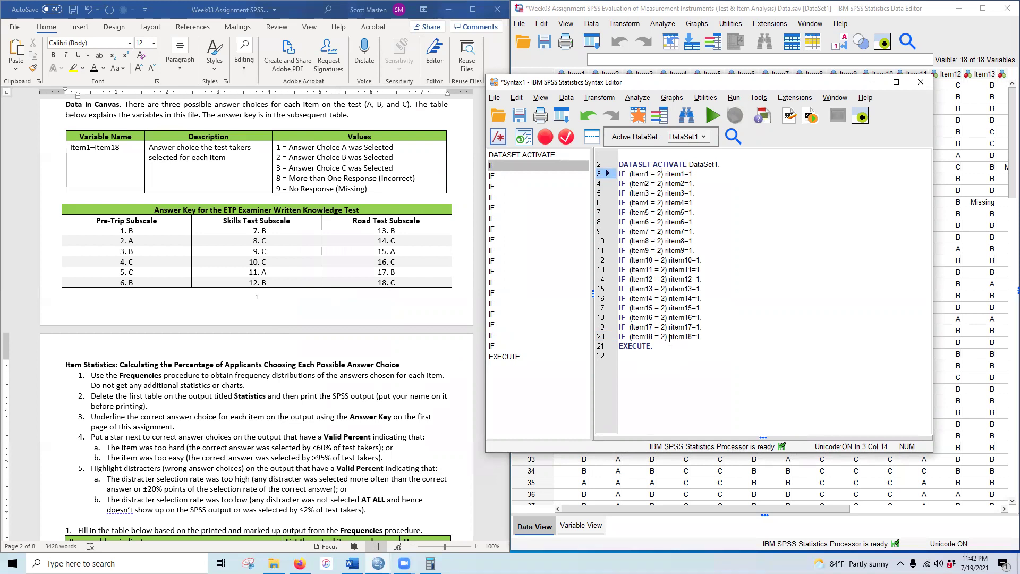
{"action": "double_click", "coordinate": [660, 183]}
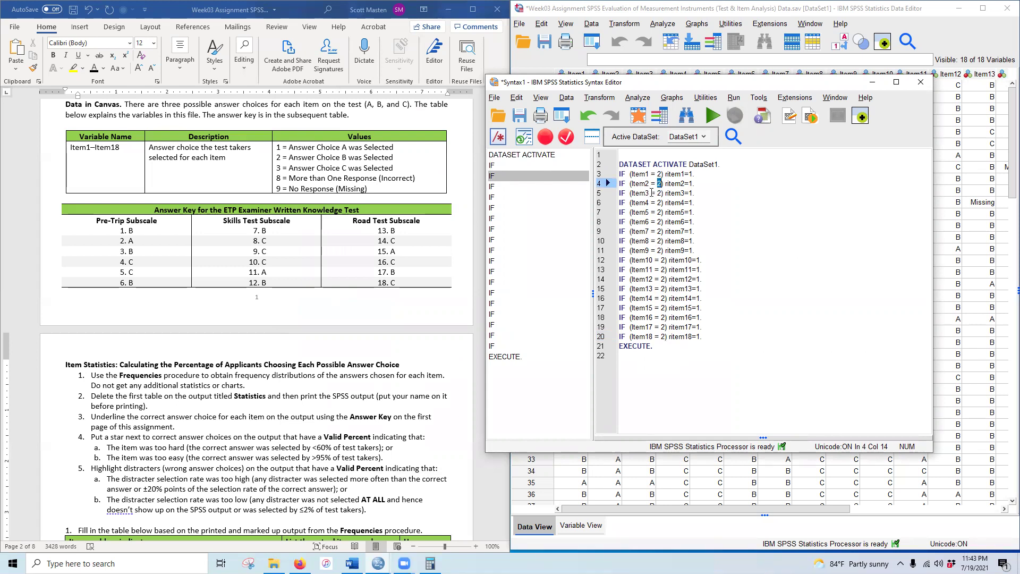
{"action": "type", "text": "1"}
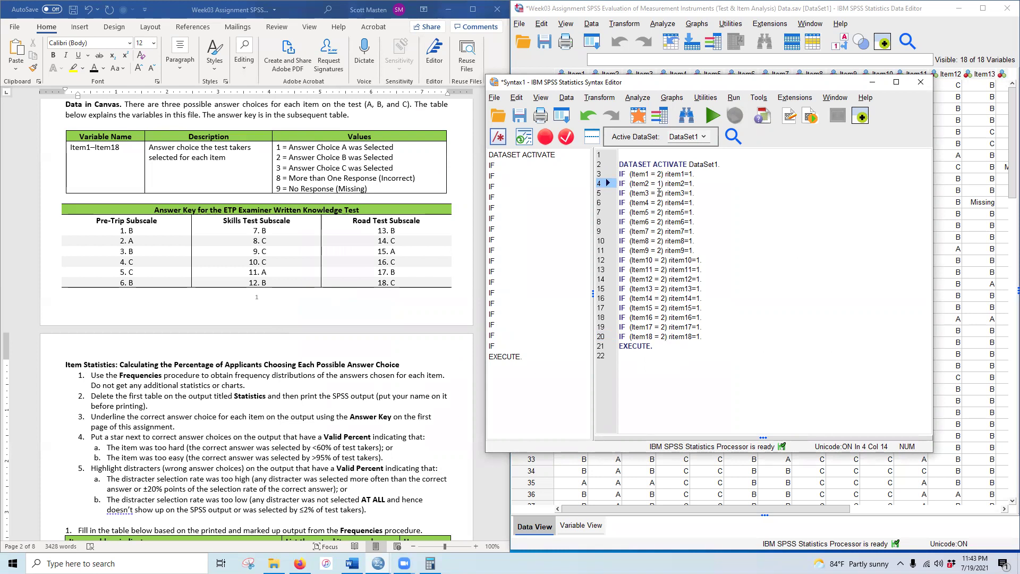
Set the correct answer codes for Item4 and Item5 to 3, keeping Item3 and Item6 at 2
{"action": "left_click", "coordinate": [659, 193]}
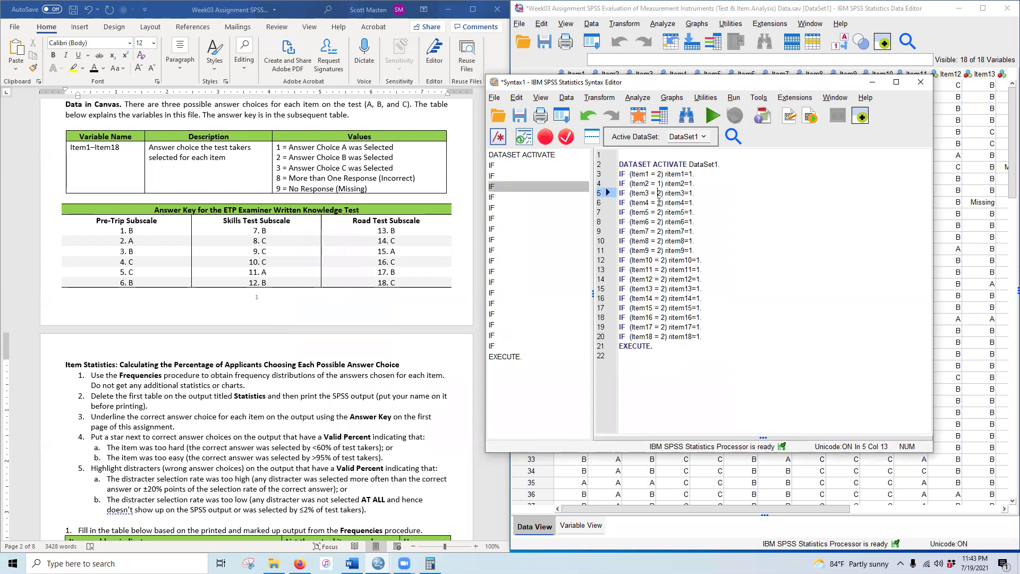
{"action": "double_click", "coordinate": [659, 202]}
{"action": "type", "text": "3"}
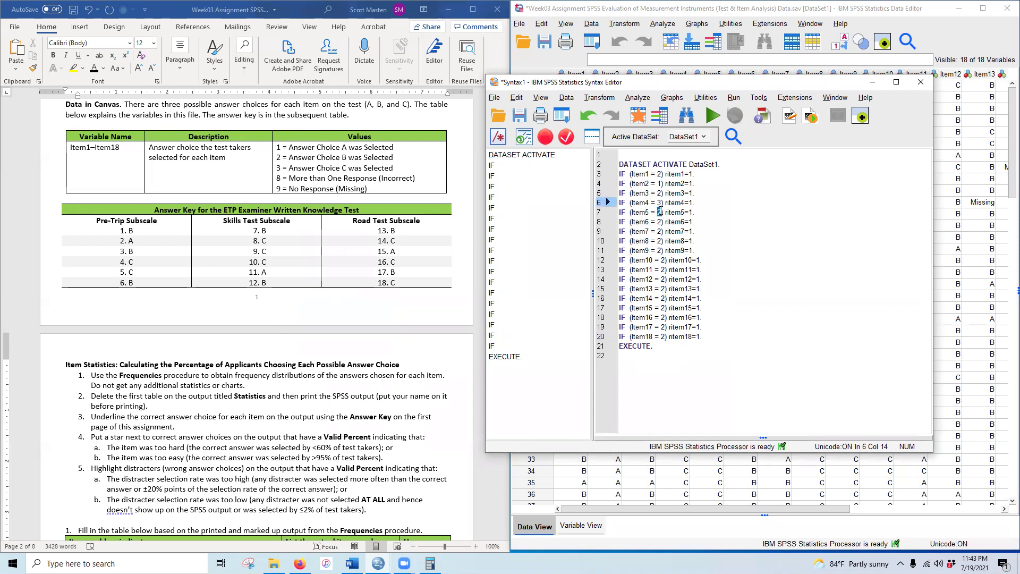
{"action": "double_click", "coordinate": [659, 212]}
{"action": "type", "text": "3"}
{"action": "left_click", "coordinate": [659, 222]}
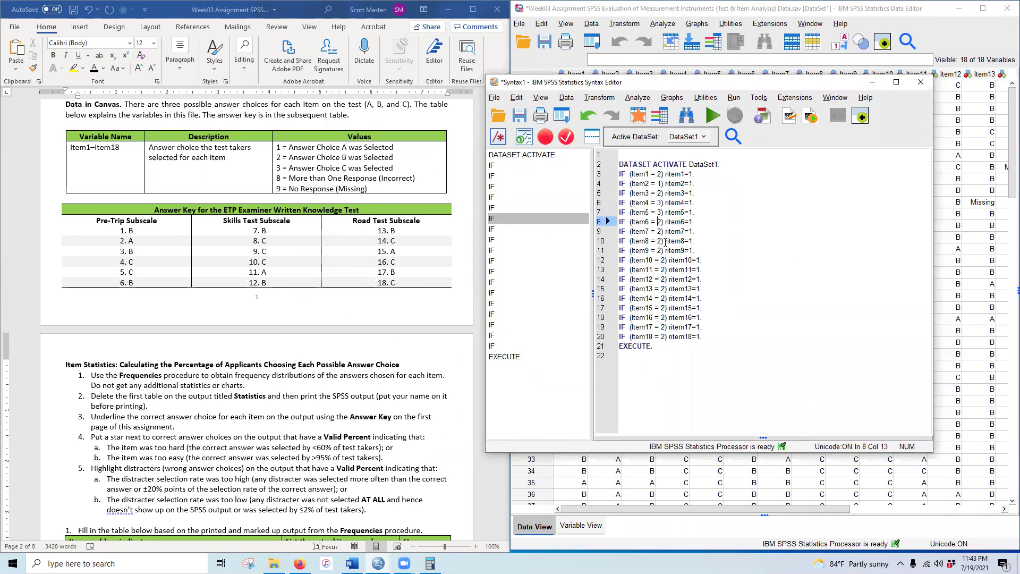
Set the correct answer codes for Item8 and Item9 to 3 with their closing parentheses intact, keeping Item7 at 2
{"action": "left_click", "coordinate": [662, 231]}
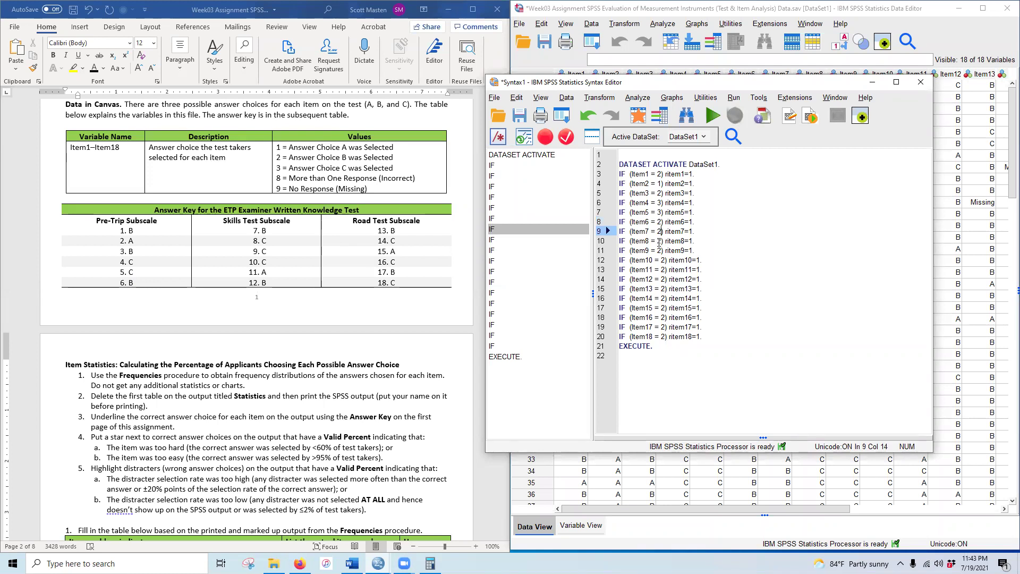
{"action": "left_click", "coordinate": [659, 242]}
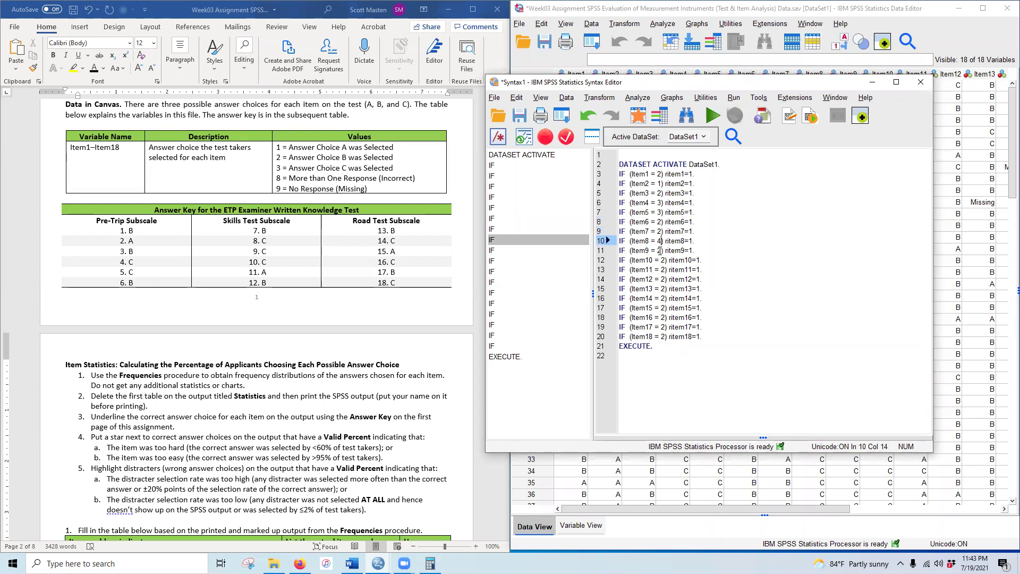
{"action": "key", "text": "Delete"}
{"action": "type", "text": "3"}
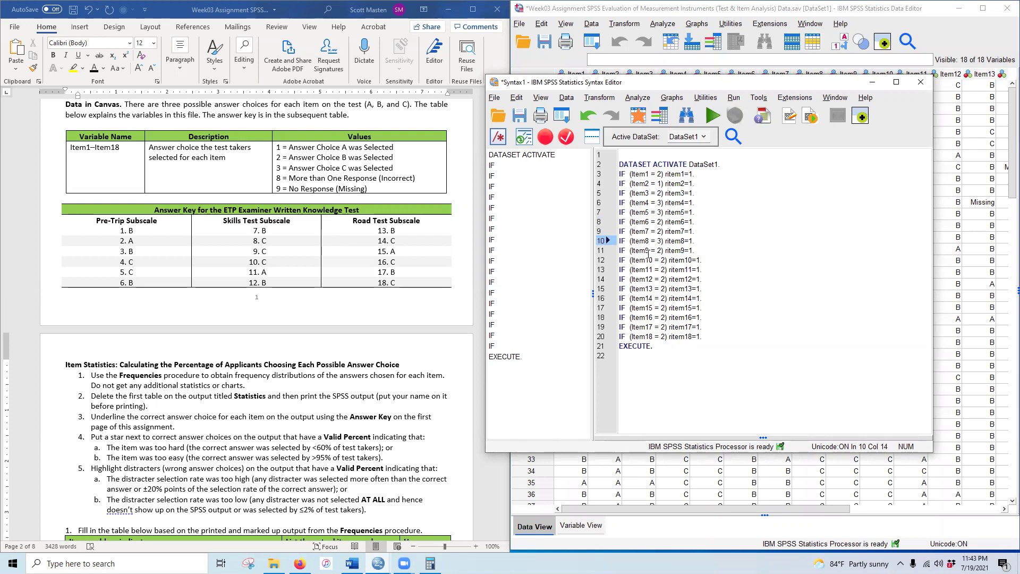
{"action": "left_click_drag", "start_coordinate": [659, 250], "coordinate": [666, 251]}
{"action": "type", "text": "3"}
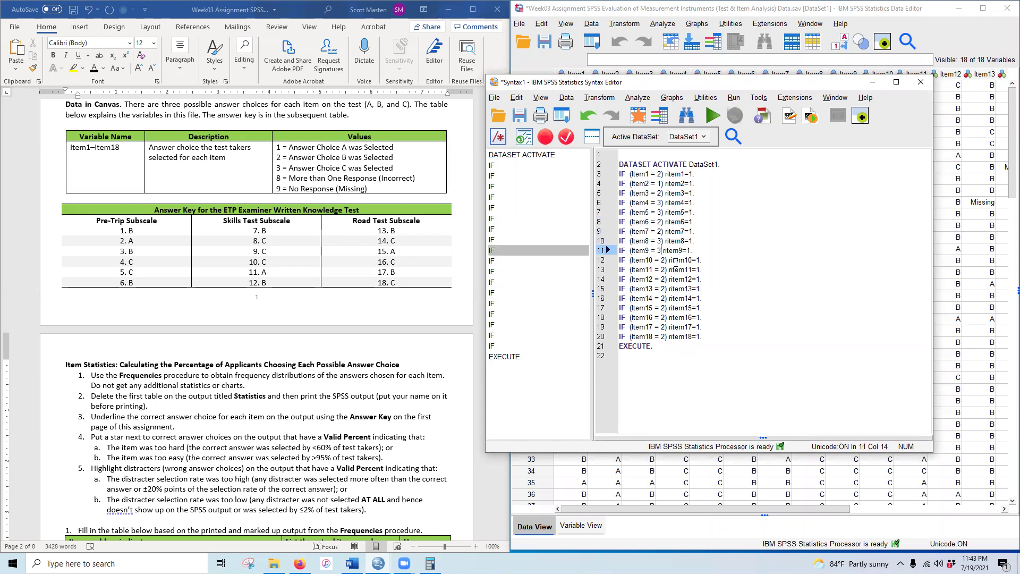
{"action": "double_click", "coordinate": [663, 260]}
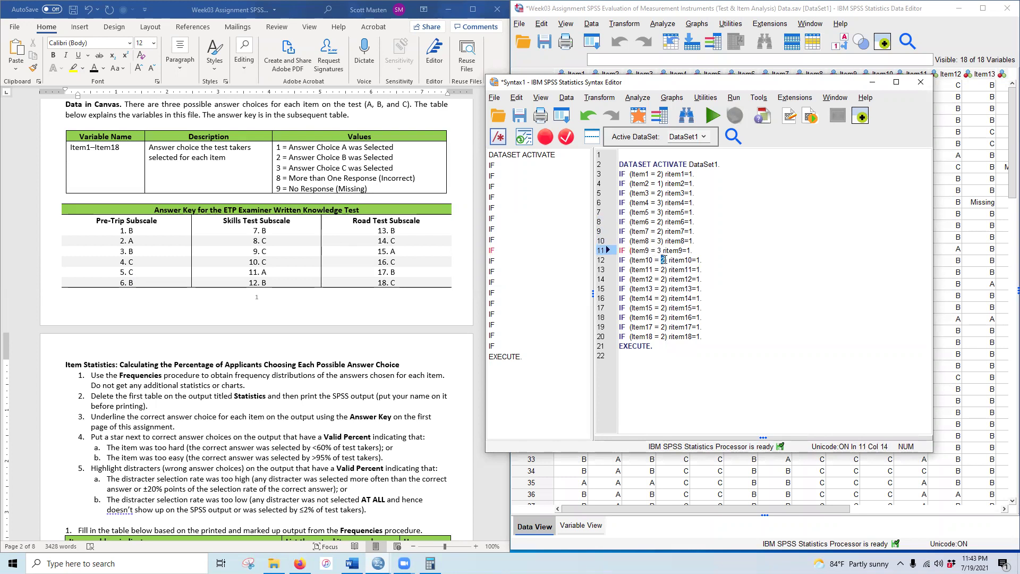
{"action": "left_click", "coordinate": [659, 250]}
{"action": "key", "text": "Right"}
{"action": "type", "text": ")"}
Set Item10's correct answer code to 3 and Item11's to 1, keeping Item12 at 2
{"action": "double_click", "coordinate": [663, 260]}
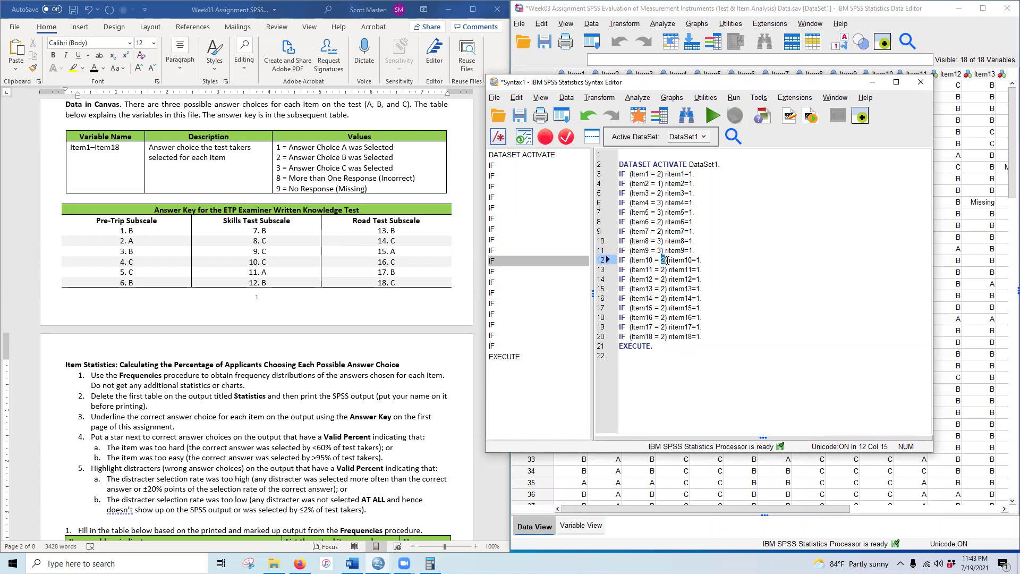
{"action": "type", "text": "3"}
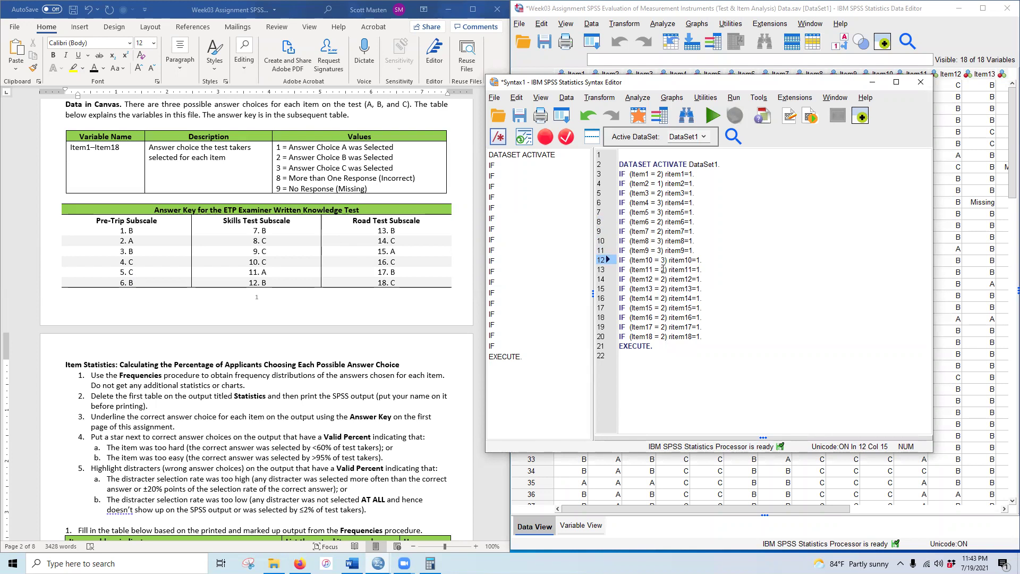
{"action": "double_click", "coordinate": [664, 270]}
{"action": "type", "text": "1"}
{"action": "double_click", "coordinate": [664, 279]}
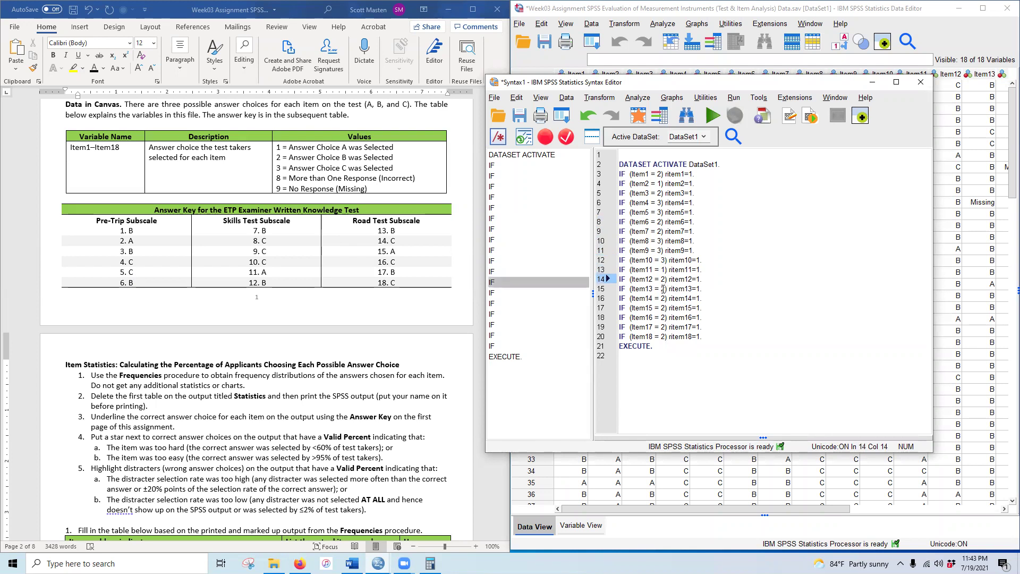
Set Item14's correct answer code to 3 and Item15's to 1, keeping Item13 at 2
{"action": "left_click", "coordinate": [664, 289]}
{"action": "double_click", "coordinate": [663, 298]}
{"action": "type", "text": "3"}
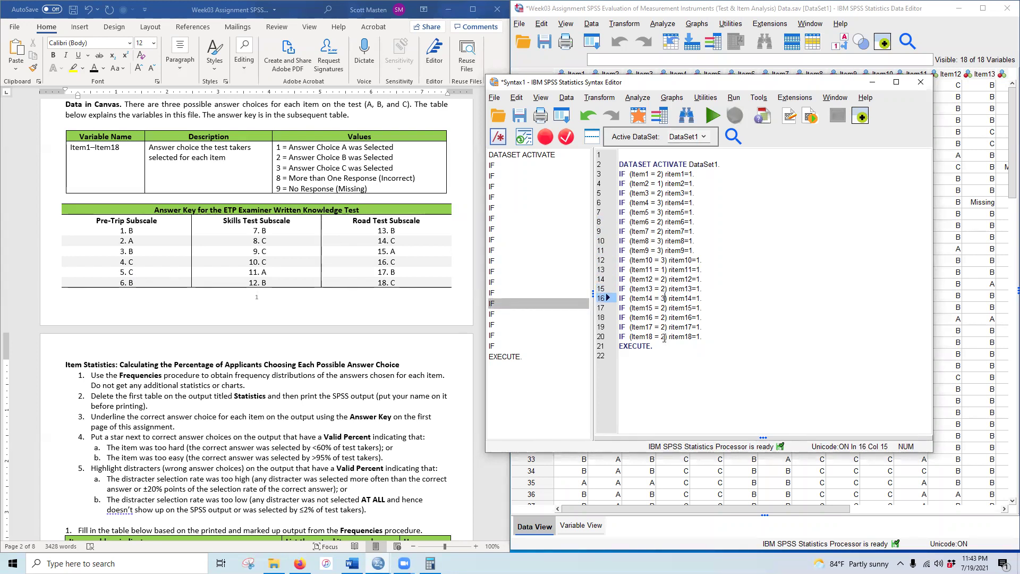
{"action": "double_click", "coordinate": [663, 308]}
{"action": "type", "text": "1"}
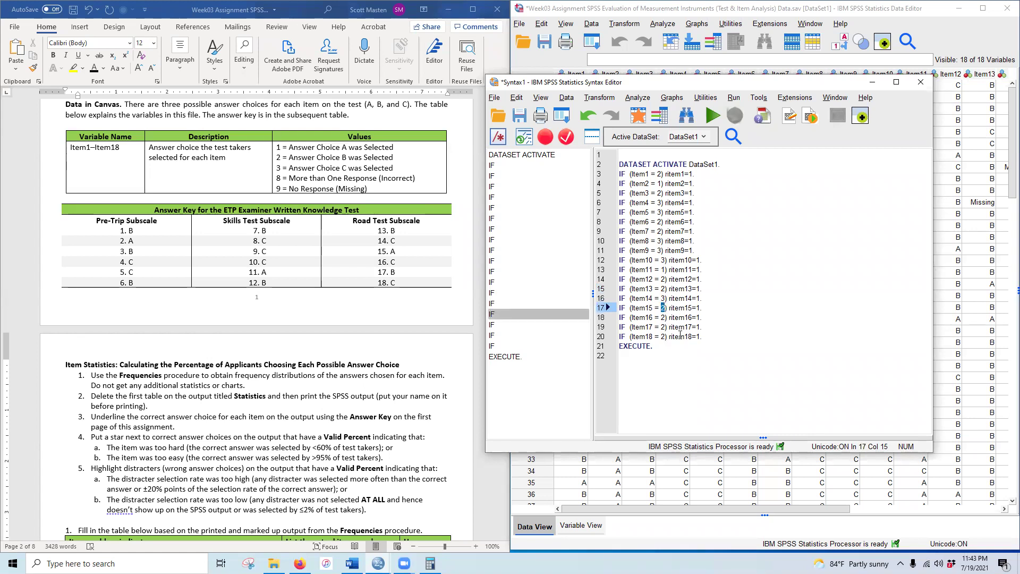
Set the correct answer codes for Item16 and Item18 to 3, keeping Item17 at 2
{"action": "double_click", "coordinate": [663, 317]}
{"action": "type", "text": "3"}
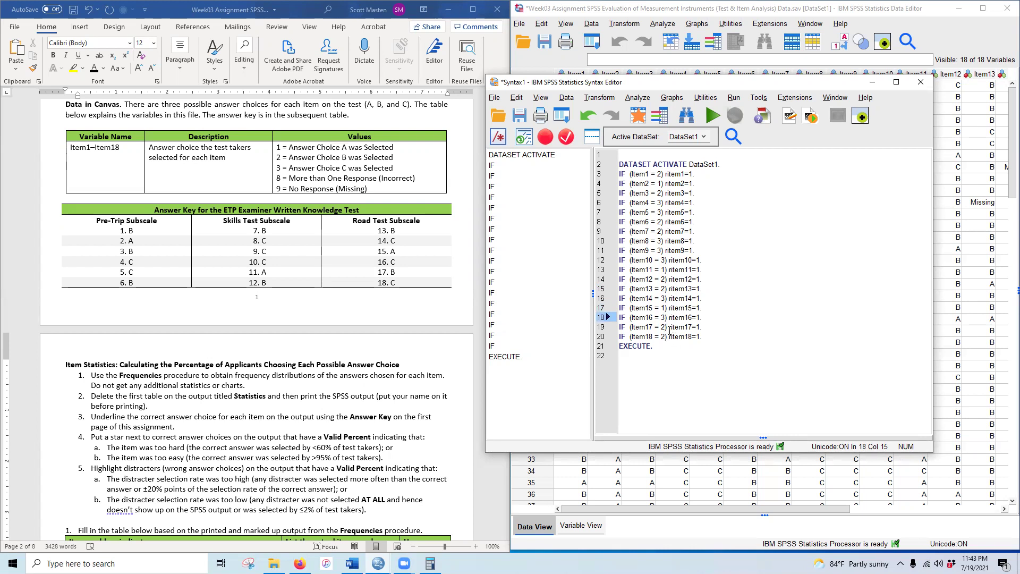
{"action": "left_click", "coordinate": [663, 327]}
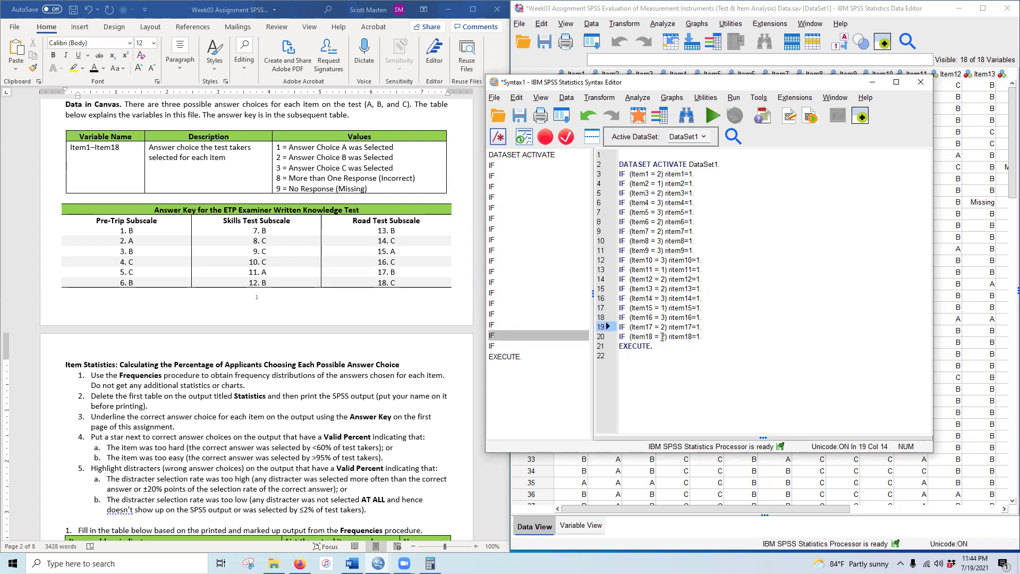
{"action": "double_click", "coordinate": [663, 337]}
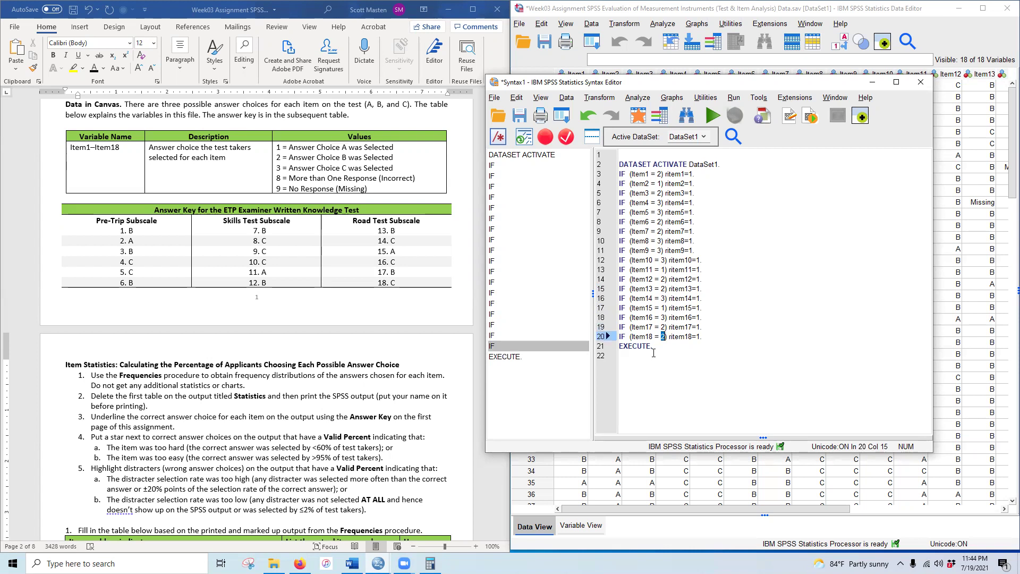
{"action": "type", "text": "3"}
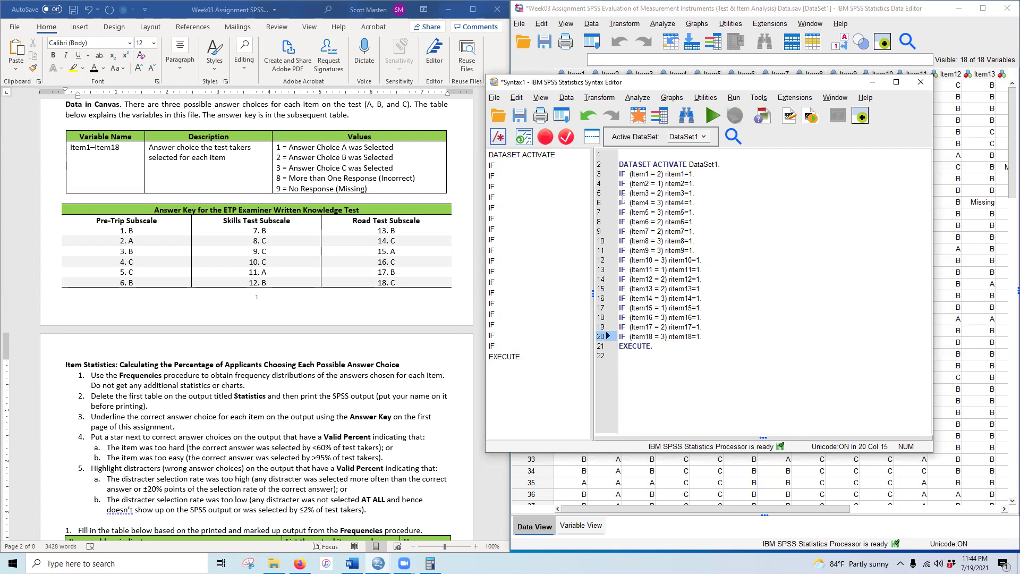
Run the whole scoring syntax from DATASET ACTIVATE through EXECUTE and minimize the Syntax Editor
{"action": "left_click_drag", "start_coordinate": [621, 164], "coordinate": [655, 347]}
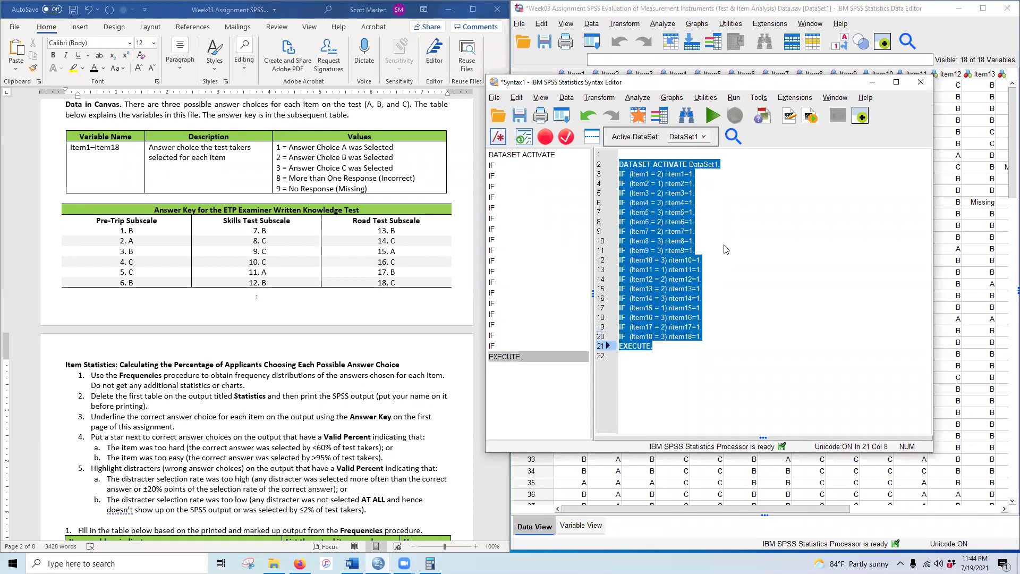
{"action": "right_click", "coordinate": [658, 188]}
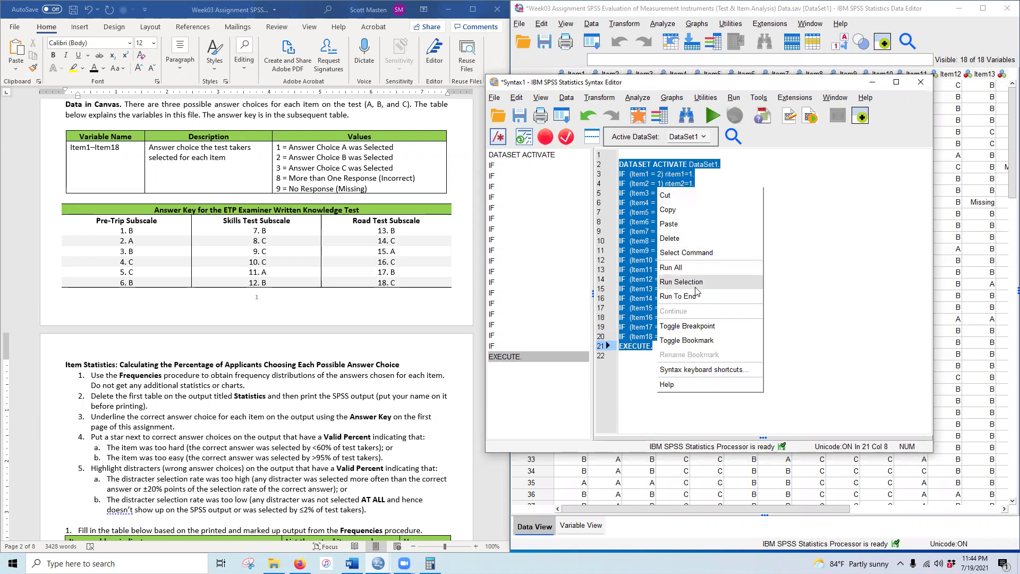
{"action": "left_click", "coordinate": [686, 285]}
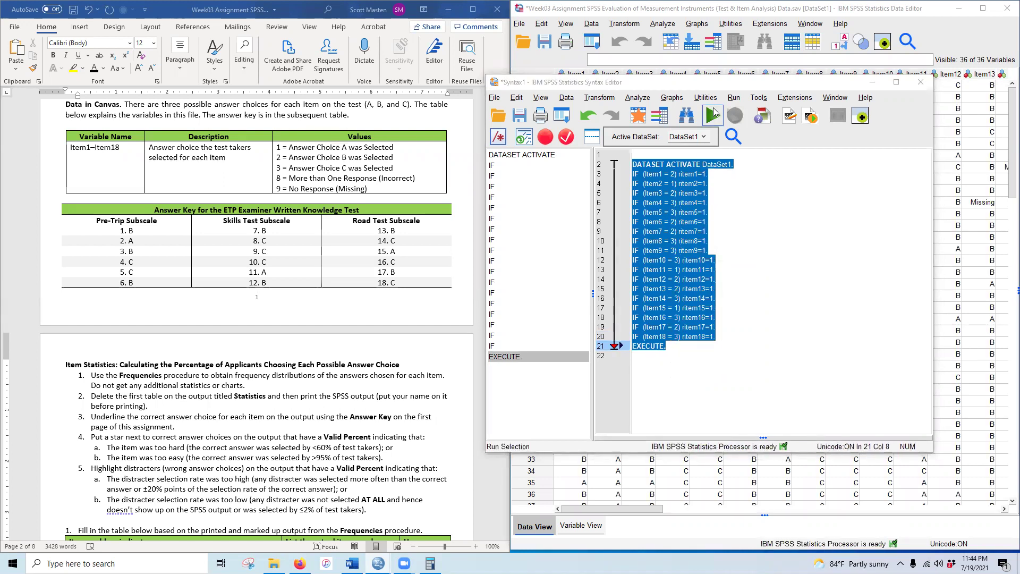
{"action": "left_click", "coordinate": [872, 82]}
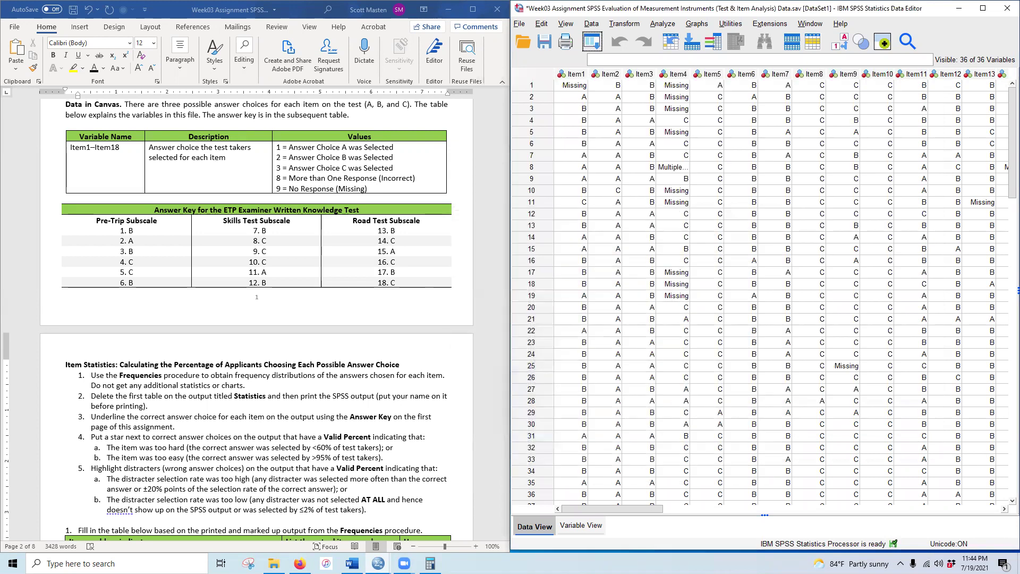
Check the data file for the new ritem variables and view the executed syntax logged in the output
{"action": "scroll", "coordinate": [626, 508], "scroll_direction": "right", "scroll_amount": 2}
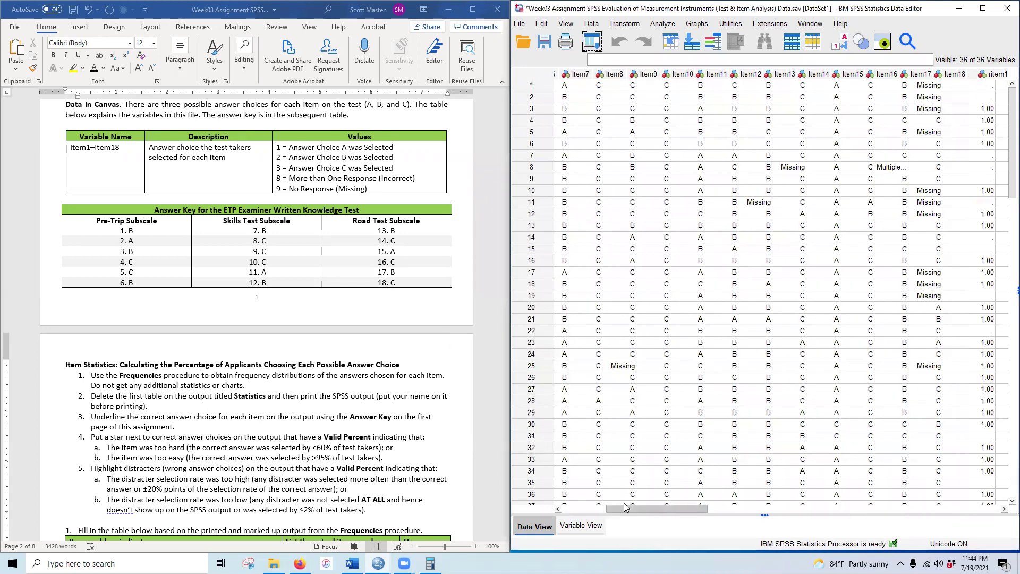
{"action": "left_click_drag", "start_coordinate": [807, 505], "coordinate": [649, 502]}
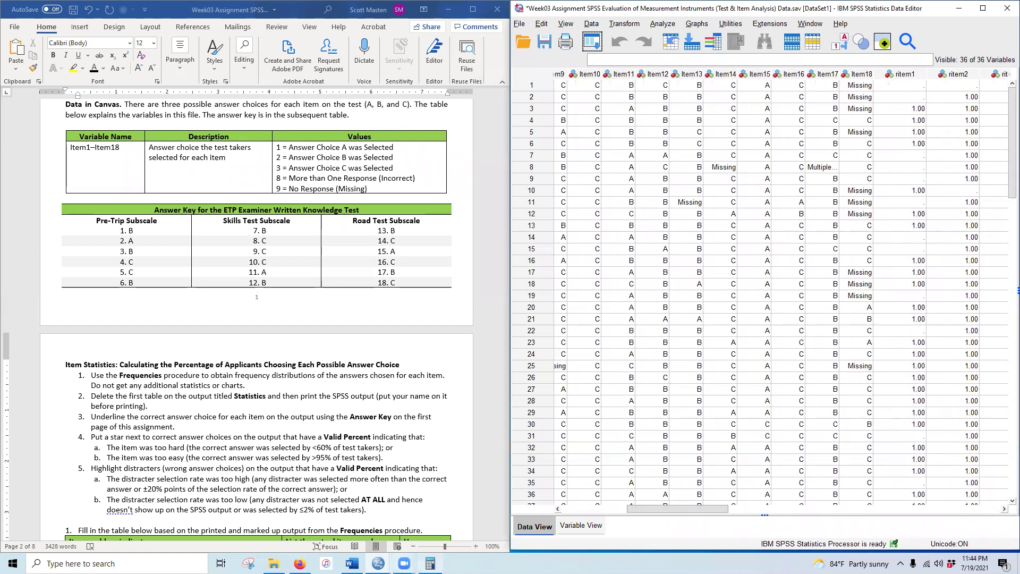
{"action": "left_click", "coordinate": [378, 563]}
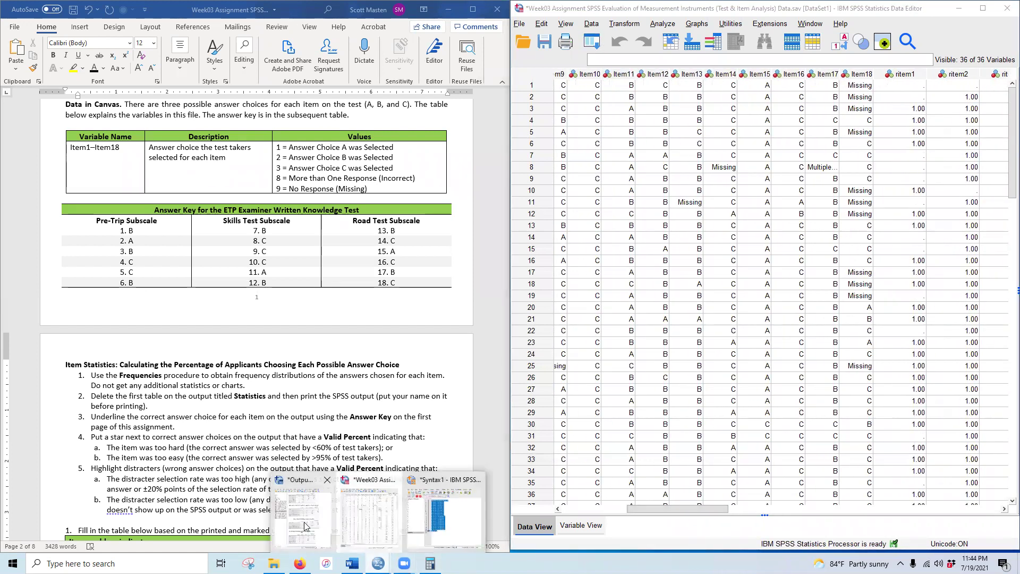
{"action": "left_click", "coordinate": [304, 526]}
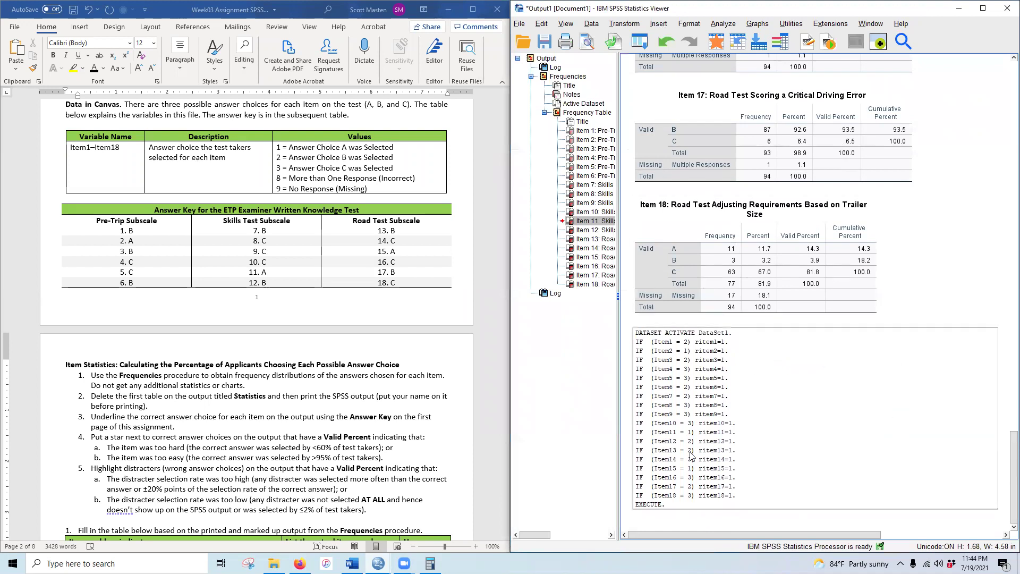
{"action": "left_click", "coordinate": [960, 8]}
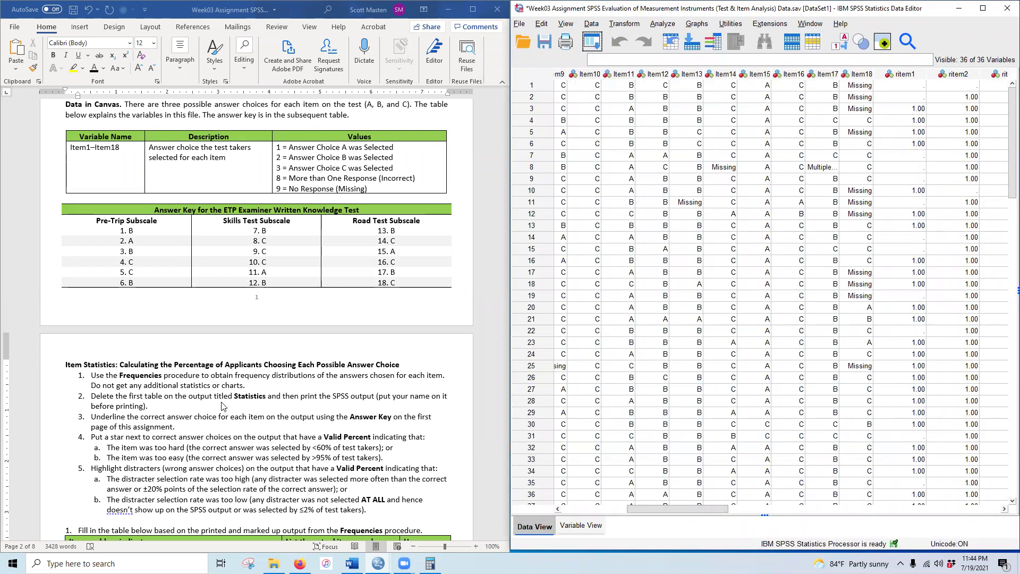
Review the ritem columns in the data and read assignment steps 10 to 12 on recoding missing values and adding value labels
{"action": "scroll", "coordinate": [265, 435], "scroll_direction": "down", "scroll_amount": 15}
{"action": "scroll", "coordinate": [243, 427], "scroll_direction": "down", "scroll_amount": 1}
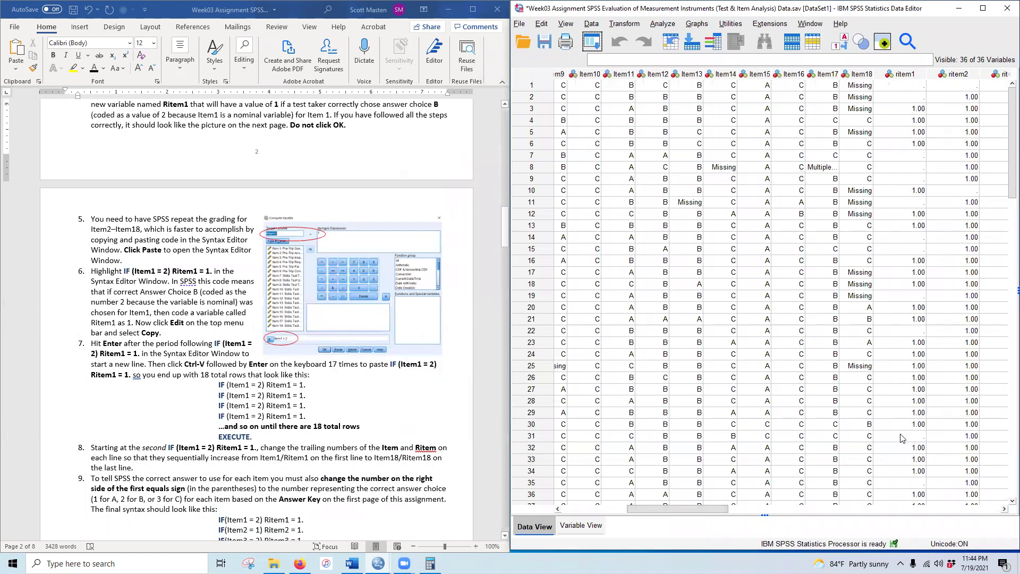
{"action": "left_click_drag", "start_coordinate": [716, 510], "coordinate": [772, 513]}
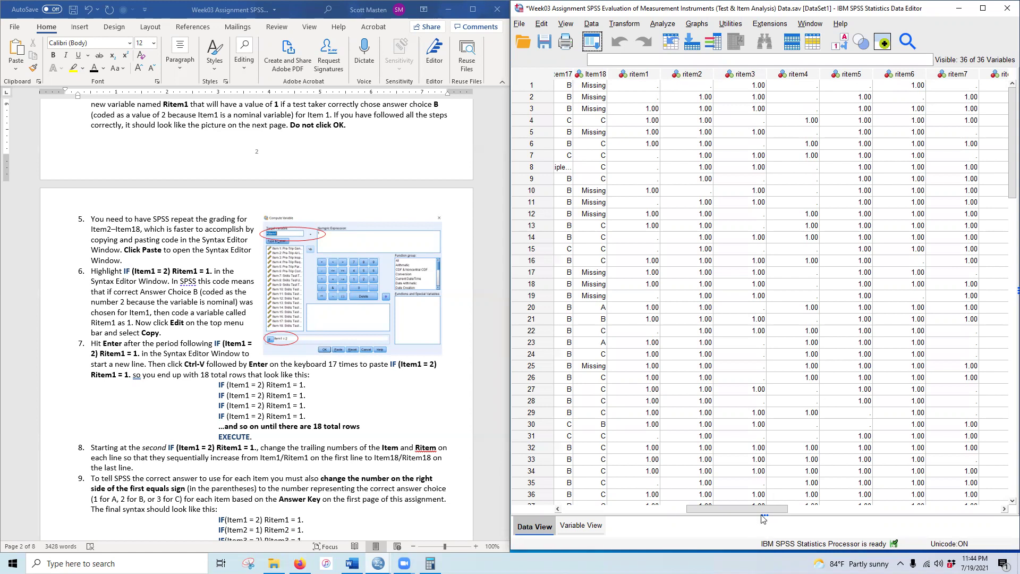
{"action": "scroll", "coordinate": [197, 388], "scroll_direction": "down", "scroll_amount": 4}
{"action": "scroll", "coordinate": [179, 455], "scroll_direction": "down", "scroll_amount": 5}
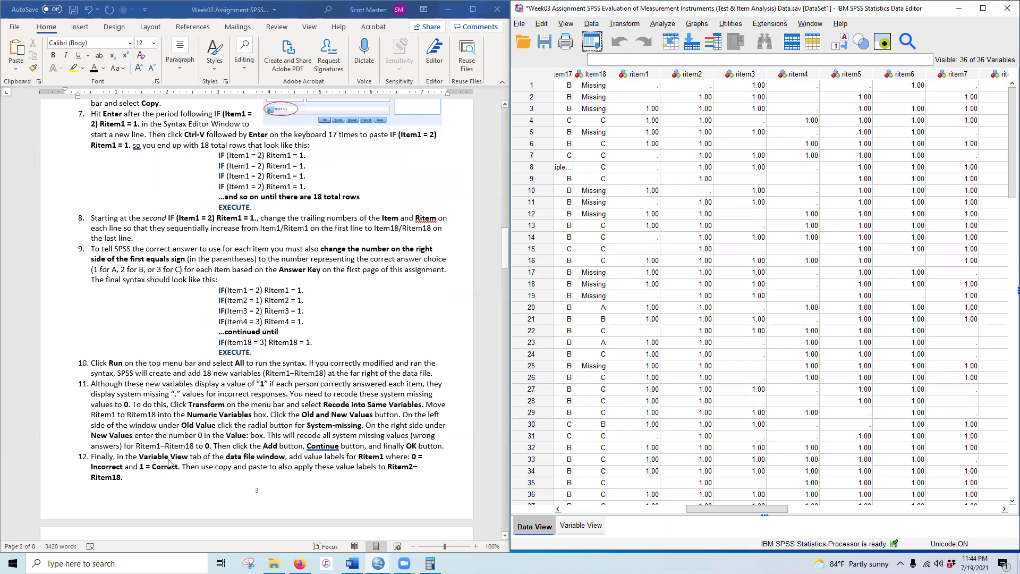
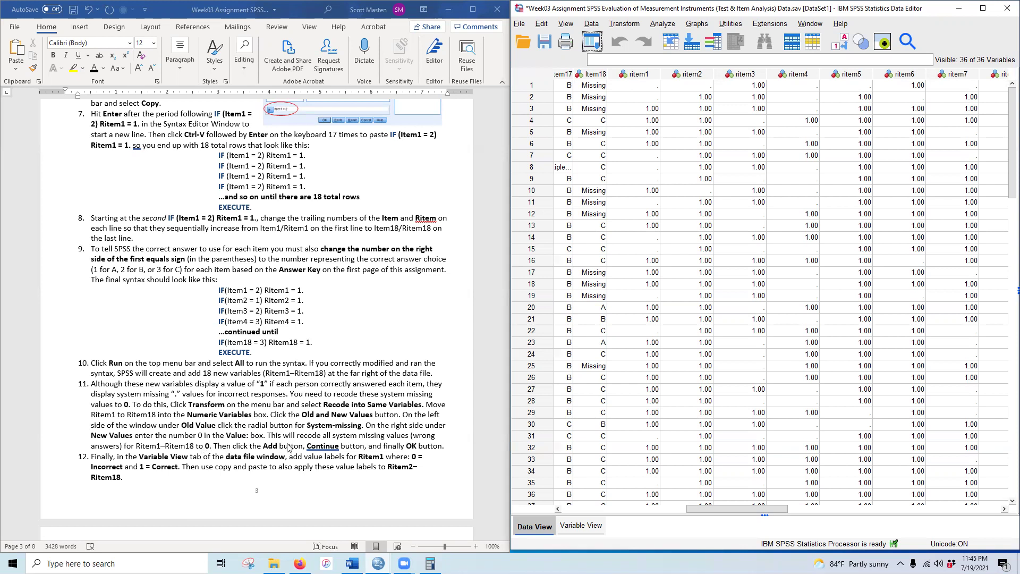
Start Recode into Same Variables and add ritem1 through ritem18 as the numeric variables
{"action": "left_click", "coordinate": [631, 25]}
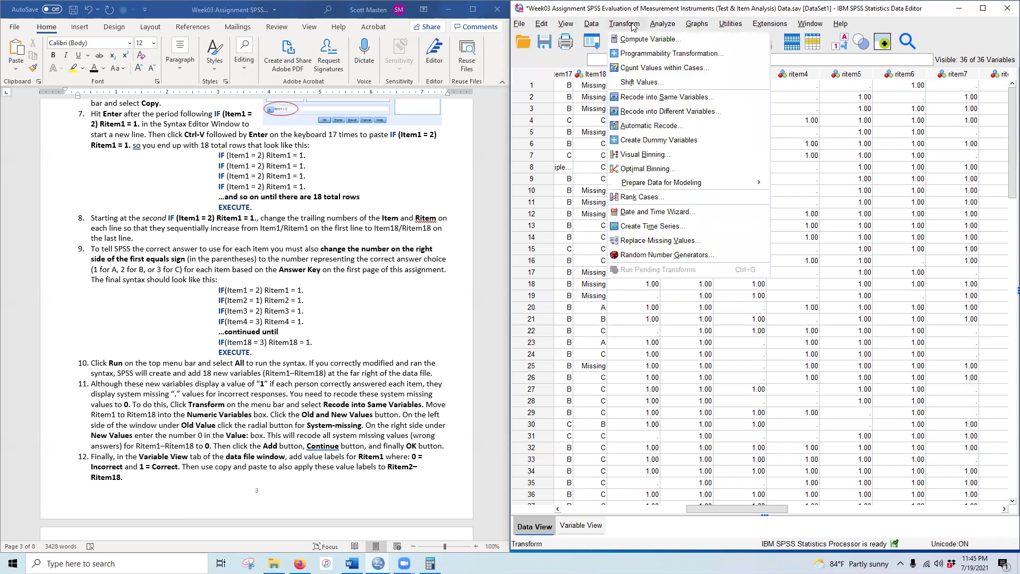
{"action": "left_click", "coordinate": [647, 101]}
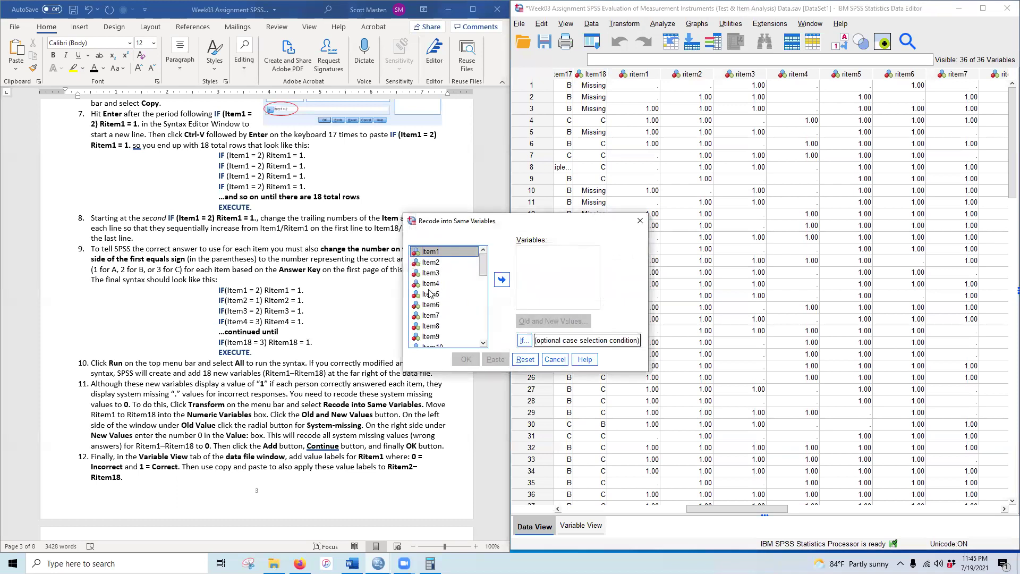
{"action": "scroll", "coordinate": [436, 292], "scroll_direction": "down", "scroll_amount": 7}
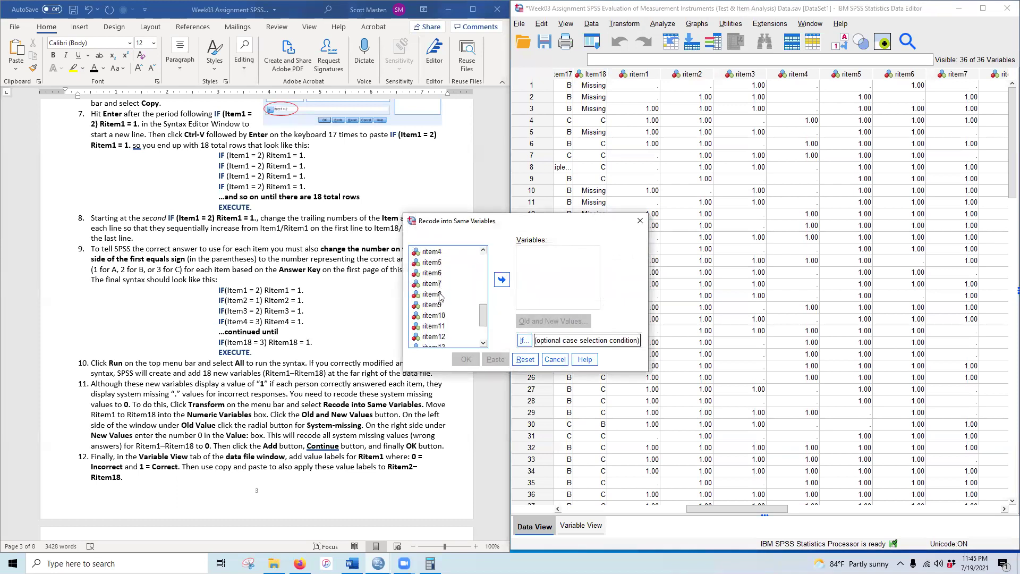
{"action": "scroll", "coordinate": [447, 295], "scroll_direction": "up", "scroll_amount": 1}
{"action": "left_click", "coordinate": [434, 254]}
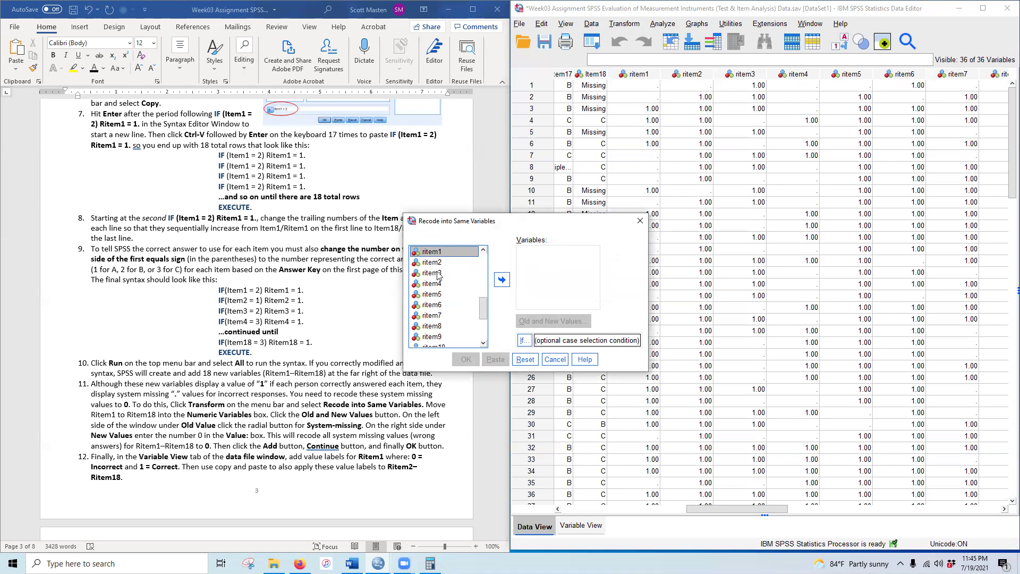
{"action": "scroll", "coordinate": [450, 304], "scroll_direction": "down", "scroll_amount": 3}
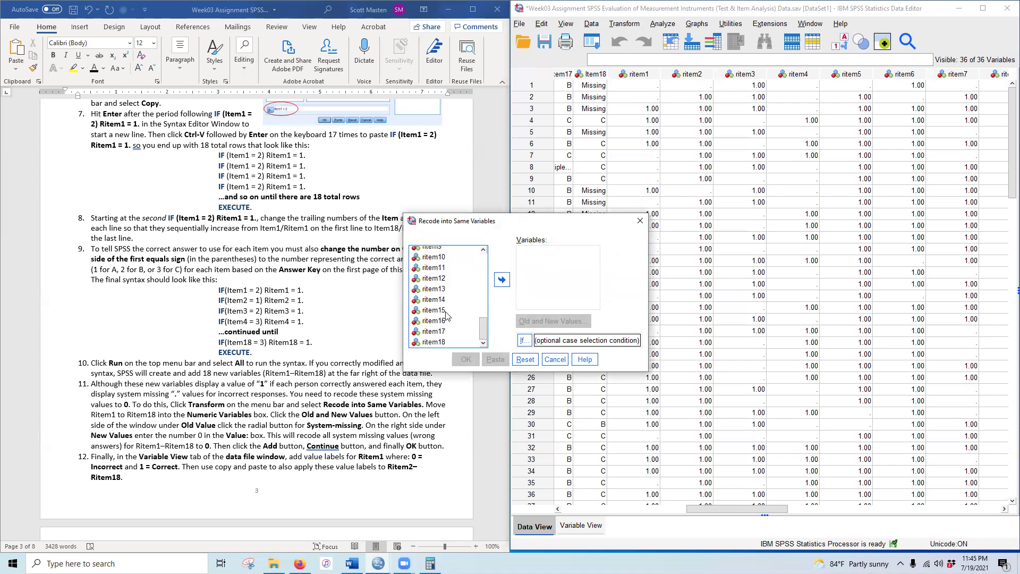
{"action": "left_click", "coordinate": [434, 342], "text": "shift"}
{"action": "left_click", "coordinate": [502, 279]}
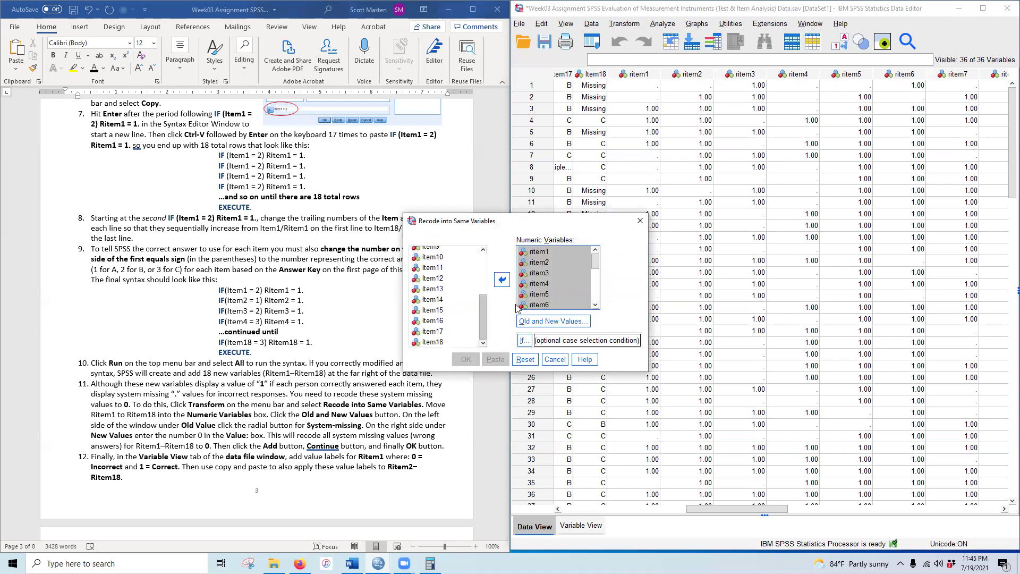
{"action": "scroll", "coordinate": [564, 287], "scroll_direction": "down", "scroll_amount": 3}
{"action": "scroll", "coordinate": [550, 301], "scroll_direction": "up", "scroll_amount": 3}
Recode system-missing values to 0 in ritem1 through ritem18, run the recode and minimize the output window
{"action": "left_click", "coordinate": [553, 321]}
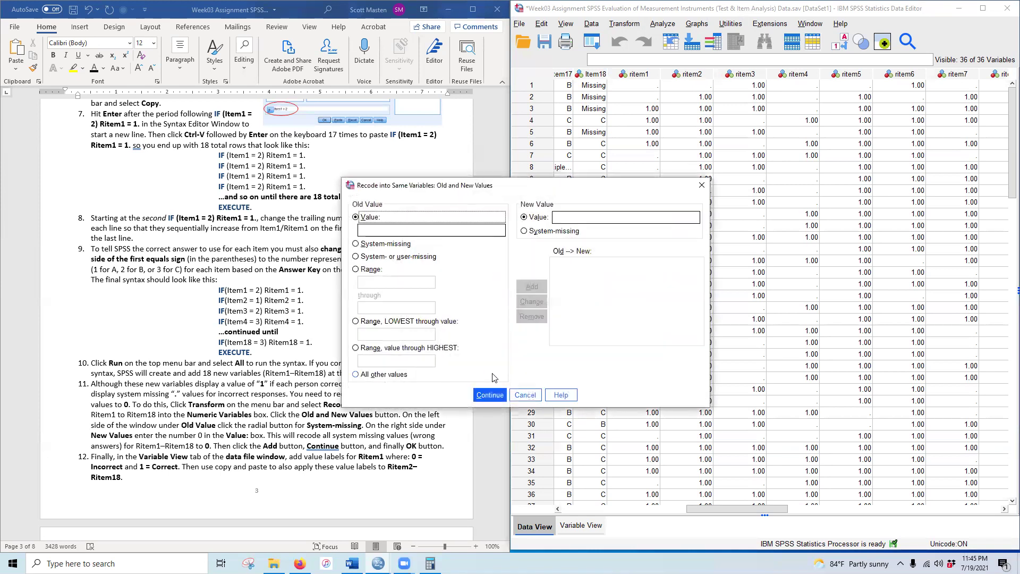
{"action": "left_click", "coordinate": [370, 246]}
{"action": "left_click", "coordinate": [588, 215]}
{"action": "type", "text": "0"}
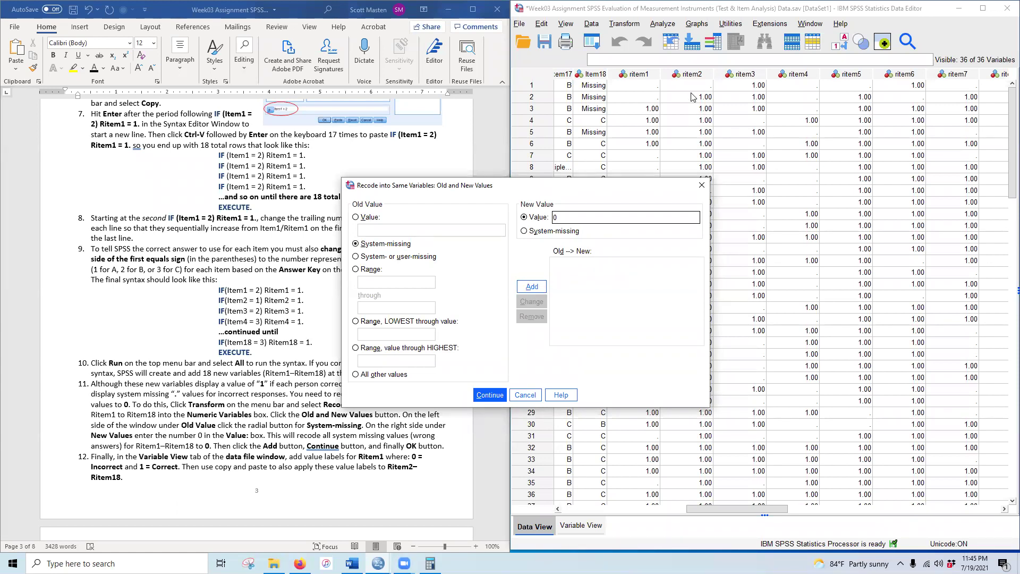
{"action": "left_click", "coordinate": [528, 288]}
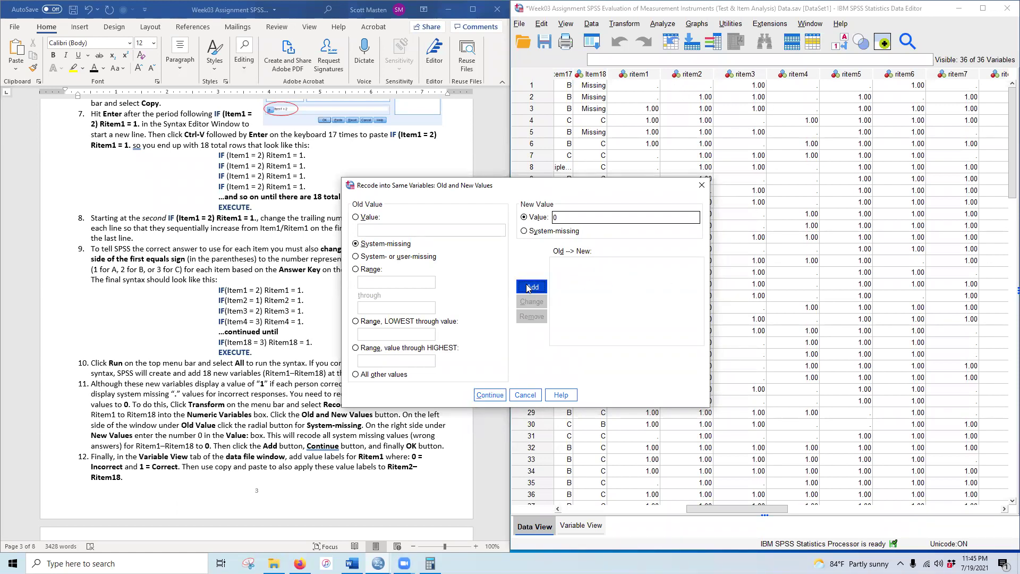
{"action": "left_click", "coordinate": [488, 396]}
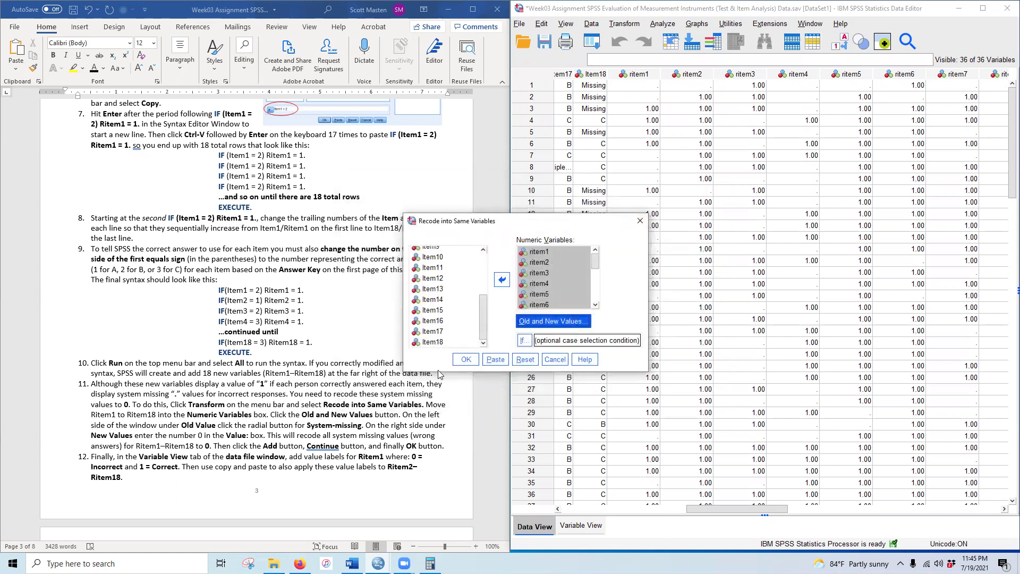
{"action": "left_click", "coordinate": [466, 359]}
{"action": "left_click", "coordinate": [957, 10]}
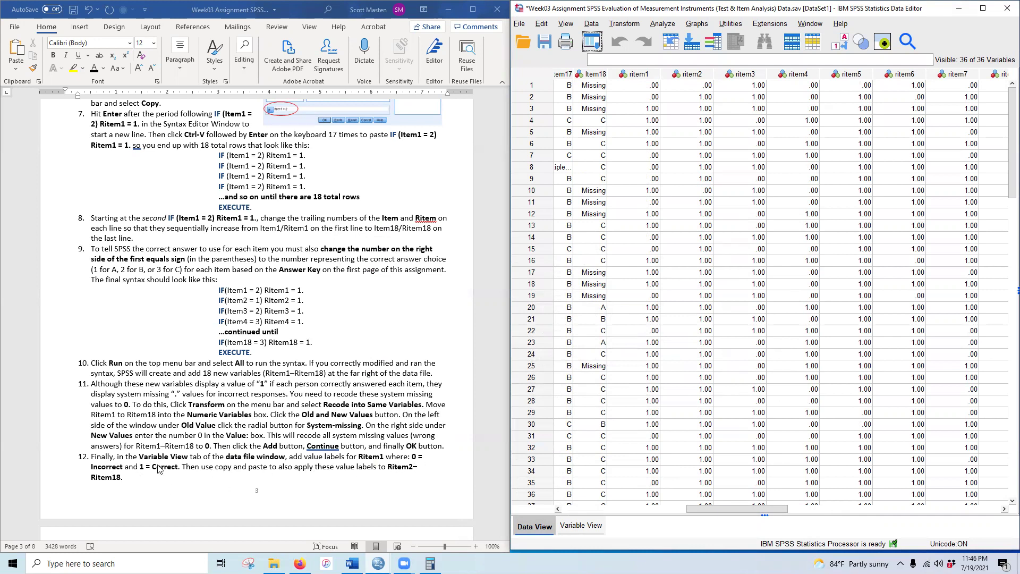
Add value labels to ritem1 with 1 as Correct and 0 as Incorrect
{"action": "left_click", "coordinate": [582, 526]}
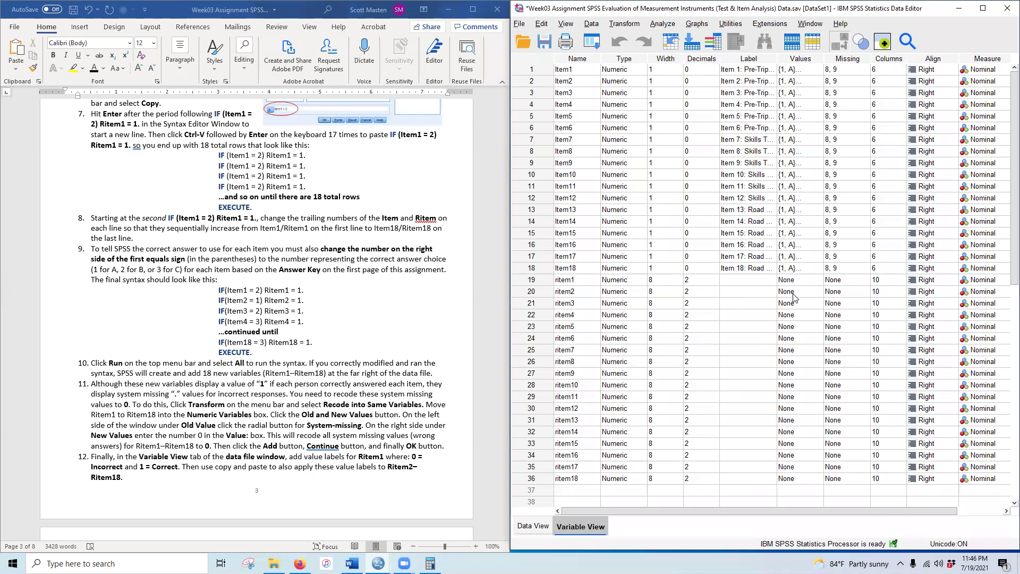
{"action": "left_click", "coordinate": [819, 280]}
{"action": "left_click", "coordinate": [820, 280]}
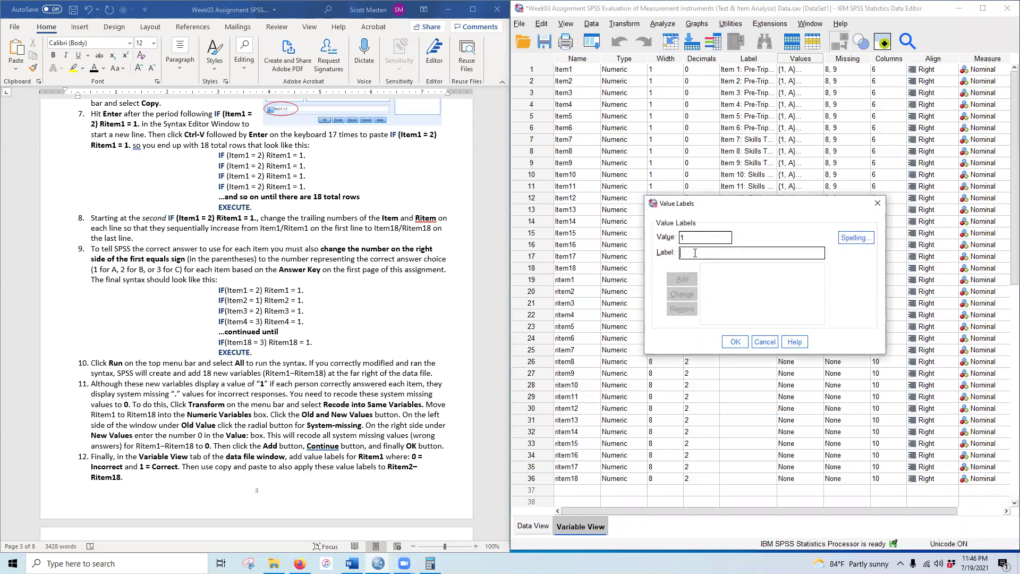
{"action": "type", "text": "Correct"}
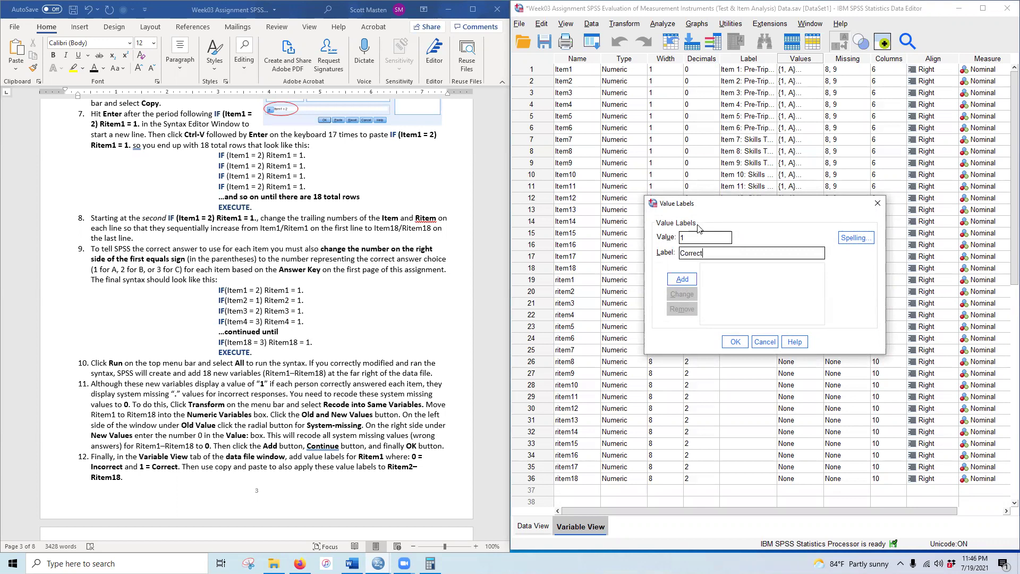
{"action": "left_click", "coordinate": [683, 279]}
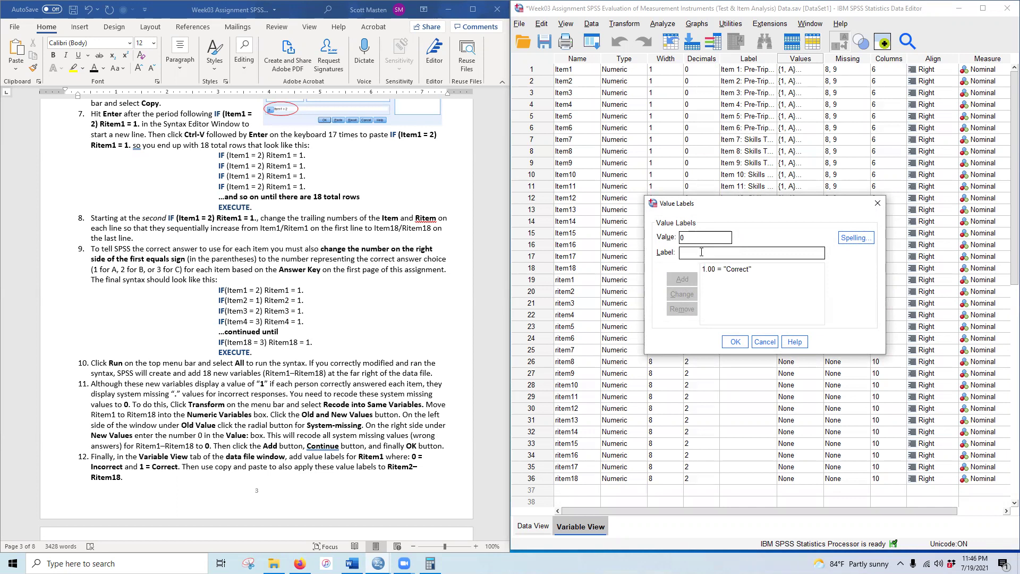
{"action": "type", "text": "Incorrect"}
{"action": "left_click", "coordinate": [682, 280]}
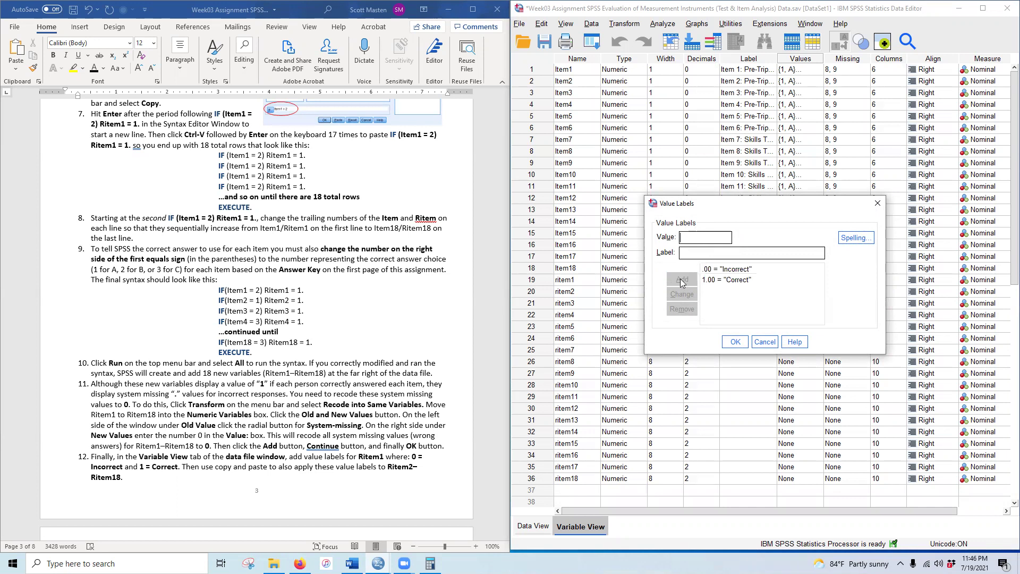
{"action": "left_click", "coordinate": [733, 343]}
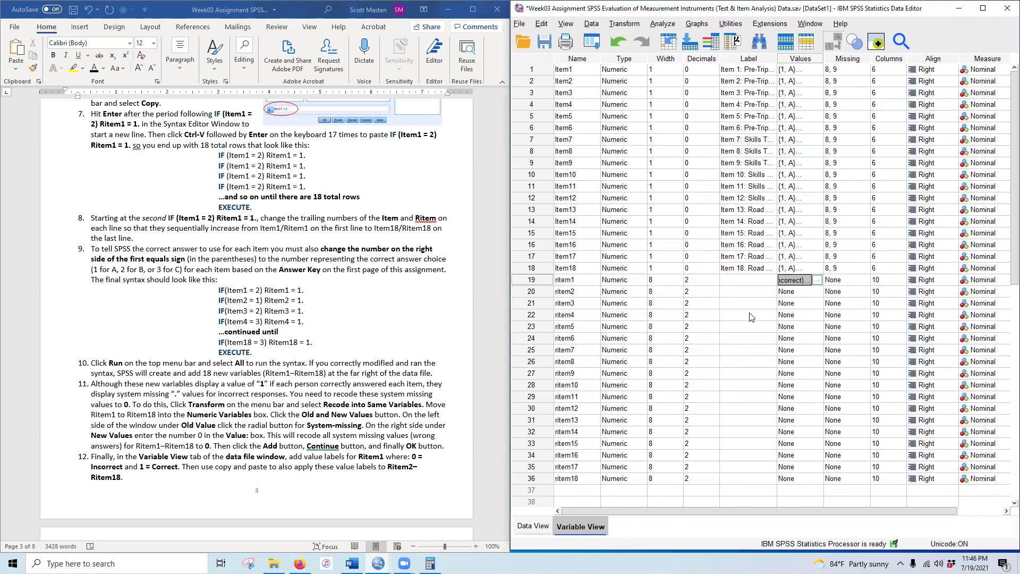
Copy the value labels of ritem1 to ritem2 through ritem18
{"action": "right_click", "coordinate": [790, 281]}
{"action": "left_click", "coordinate": [795, 293]}
{"action": "left_click_drag", "start_coordinate": [796, 293], "coordinate": [796, 481]}
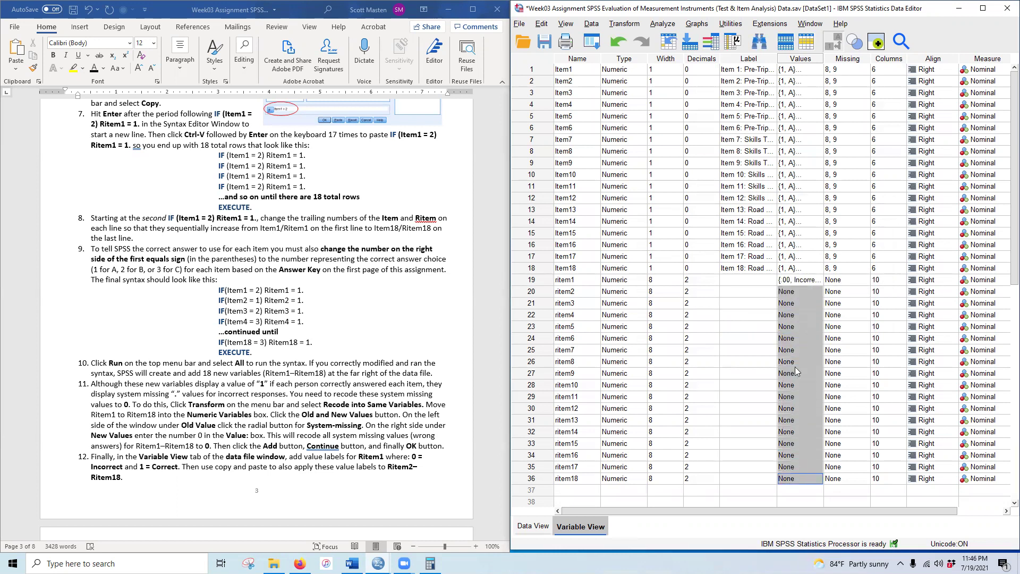
{"action": "right_click", "coordinate": [797, 291]}
{"action": "left_click", "coordinate": [810, 315]}
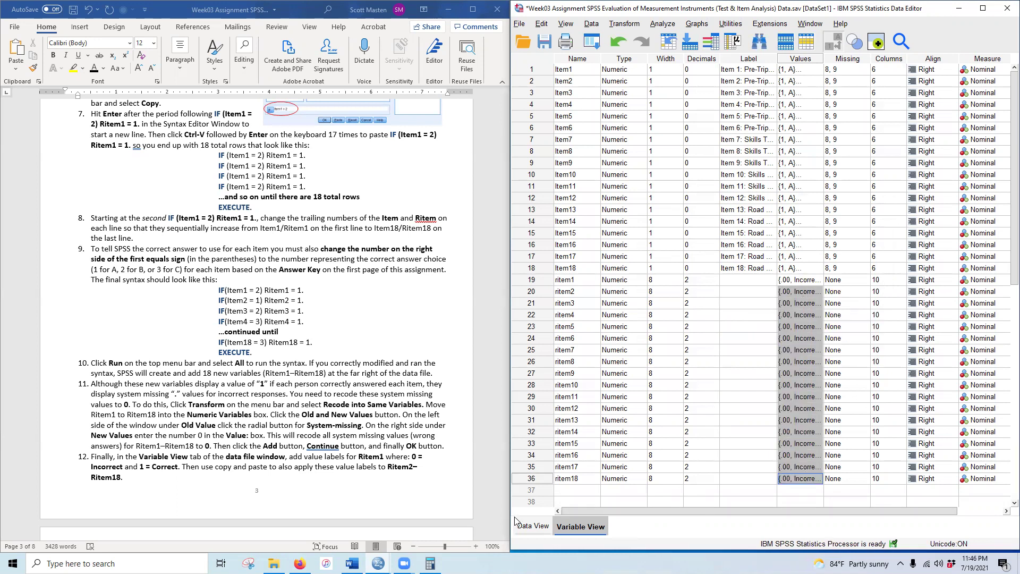
Check the ritem data with value labels toggled off and on, and read the Test Statistics instructions on computing Correct and Wrong
{"action": "left_click", "coordinate": [531, 526]}
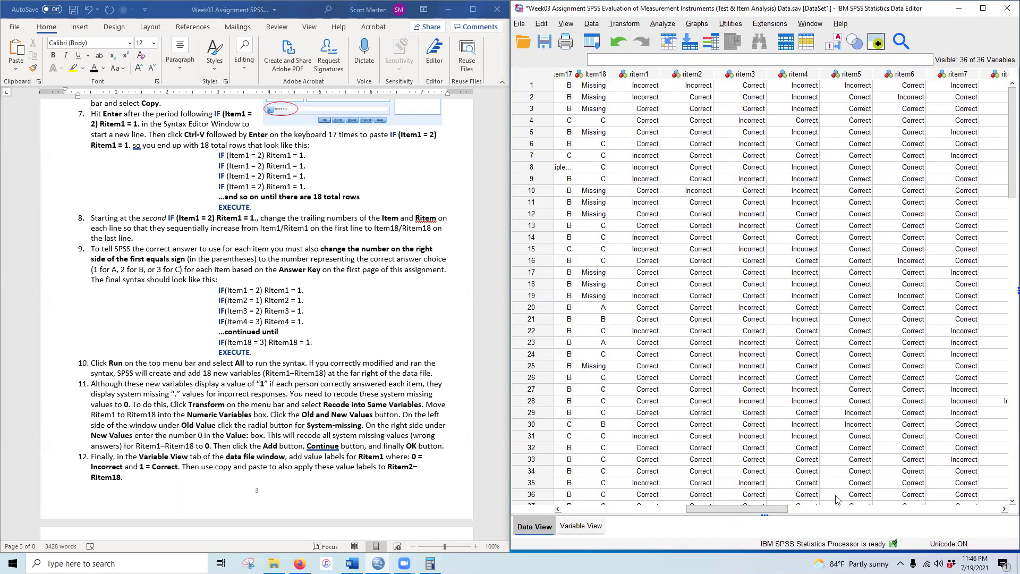
{"action": "left_click", "coordinate": [834, 42]}
{"action": "left_click", "coordinate": [834, 44]}
{"action": "left_click", "coordinate": [834, 43]}
{"action": "left_click", "coordinate": [834, 44]}
{"action": "scroll", "coordinate": [166, 374], "scroll_direction": "down", "scroll_amount": 9}
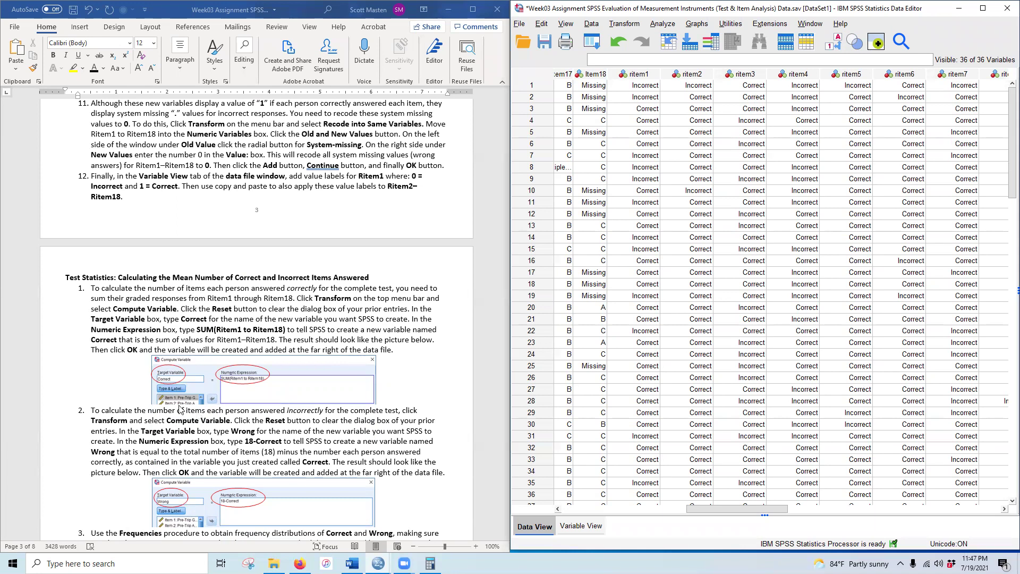
{"action": "scroll", "coordinate": [198, 386], "scroll_direction": "down", "scroll_amount": 2}
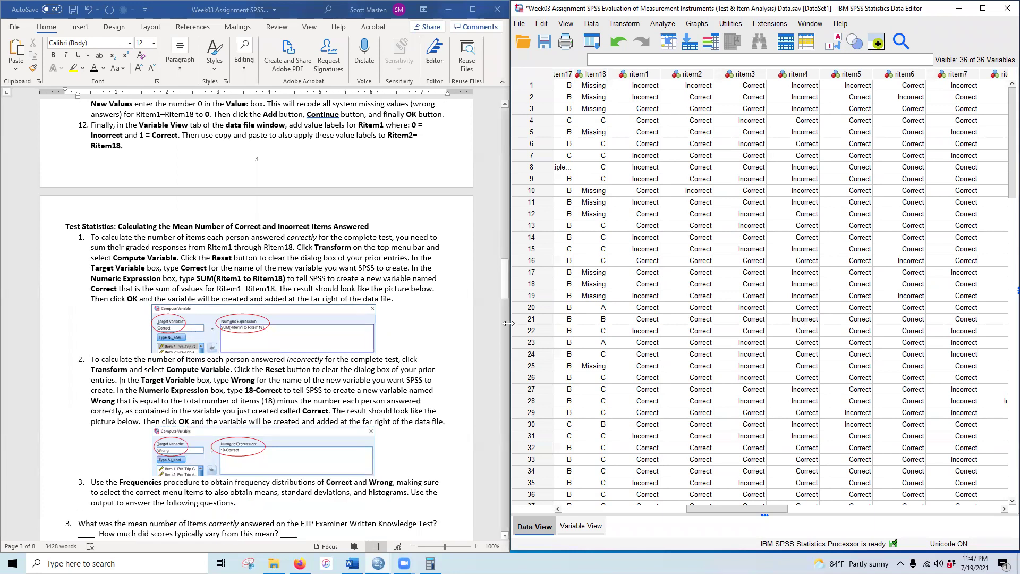
Start Compute Variable with the earlier entries cleared, name the target variable Correct and move the dialog off the instructions
{"action": "left_click", "coordinate": [662, 24]}
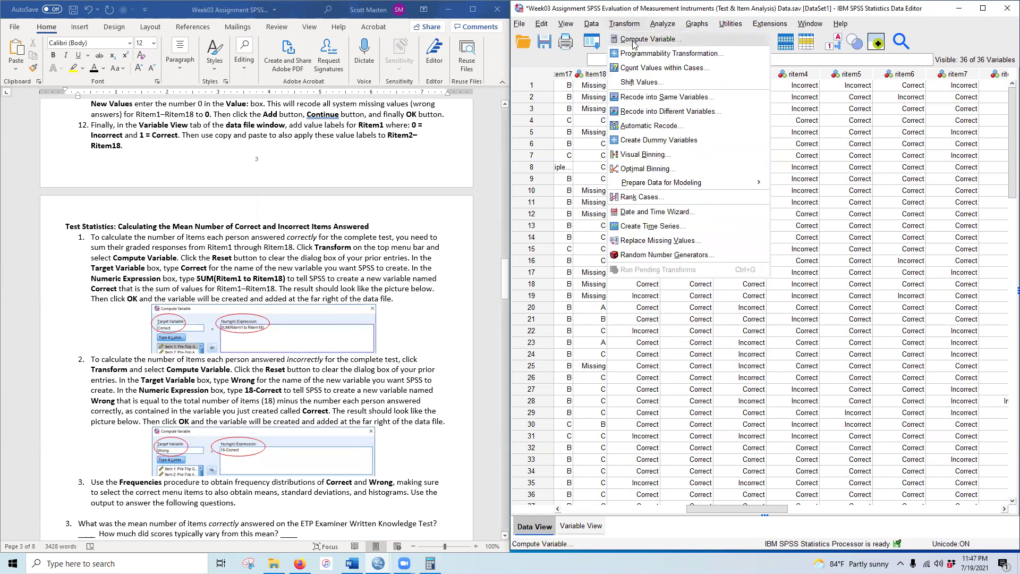
{"action": "left_click", "coordinate": [633, 40]}
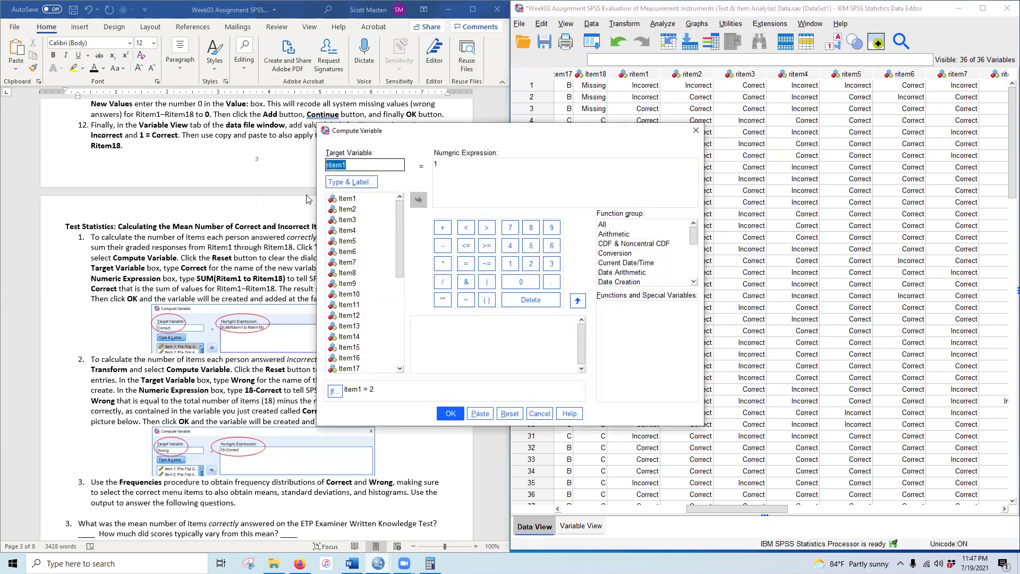
{"action": "left_click", "coordinate": [510, 414]}
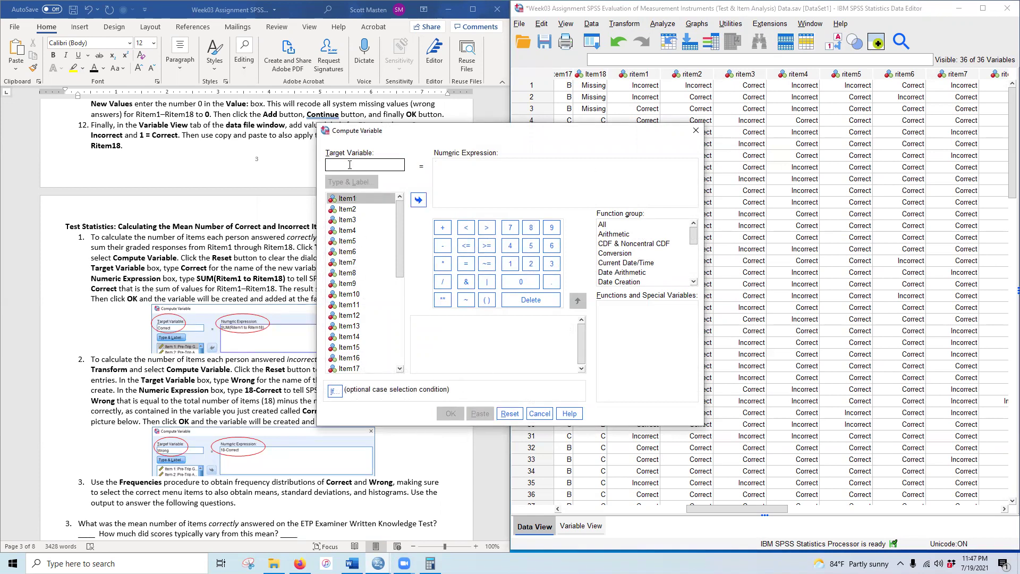
{"action": "type", "text": "Correct"}
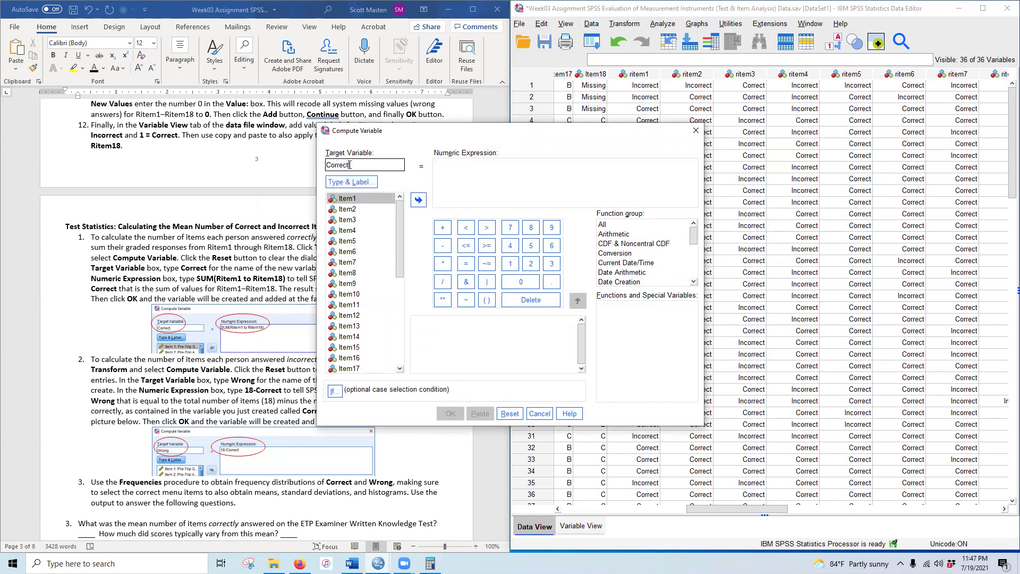
{"action": "left_click", "coordinate": [468, 169]}
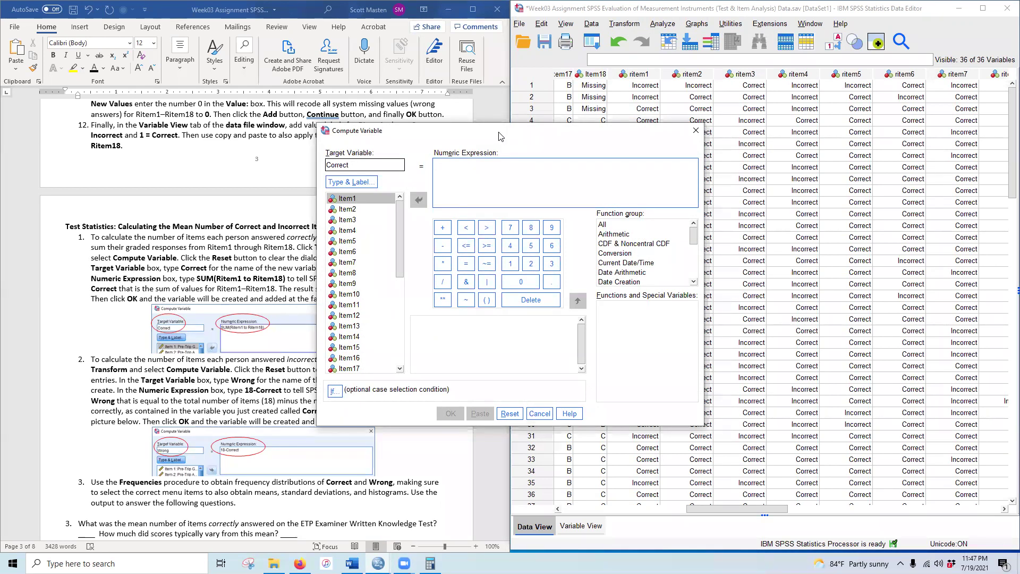
{"action": "left_click_drag", "start_coordinate": [499, 133], "coordinate": [741, 185]}
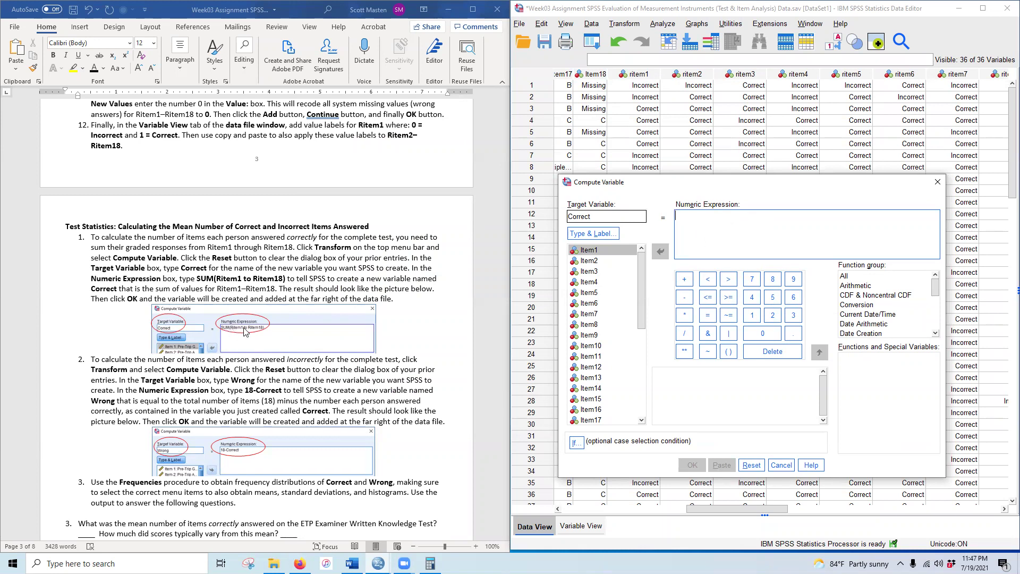
Insert the Sum function from the full function list into the numeric expression for Correct
{"action": "left_click", "coordinate": [868, 277]}
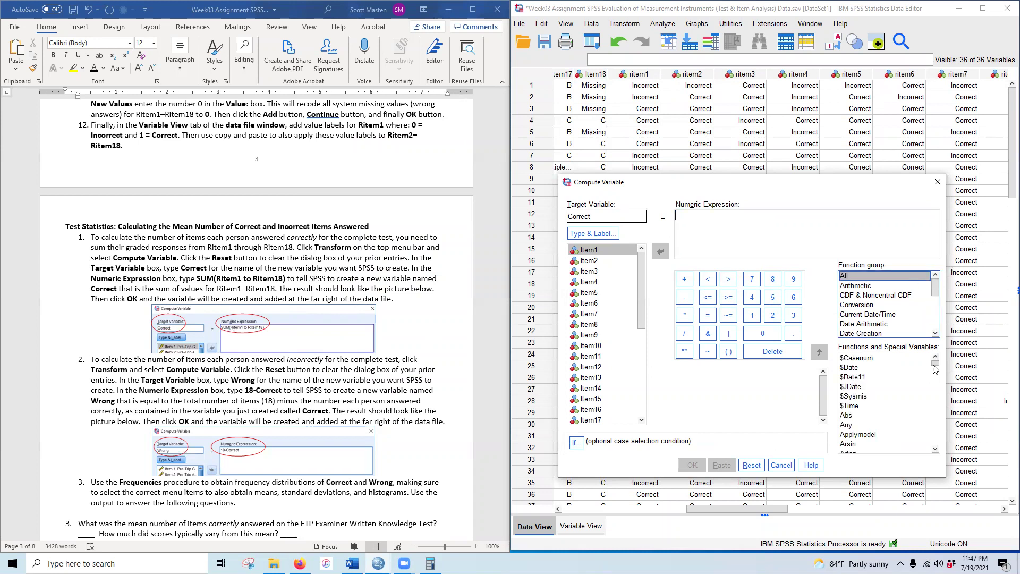
{"action": "left_click", "coordinate": [904, 387]}
{"action": "key", "text": "s"}
{"action": "scroll", "coordinate": [877, 399], "scroll_direction": "down", "scroll_amount": 4}
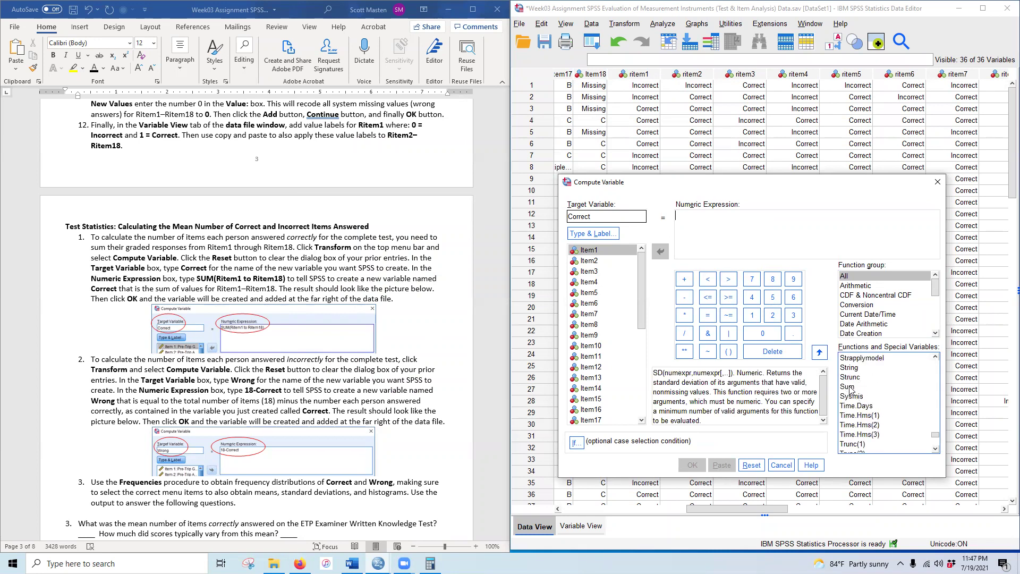
{"action": "double_click", "coordinate": [848, 387]}
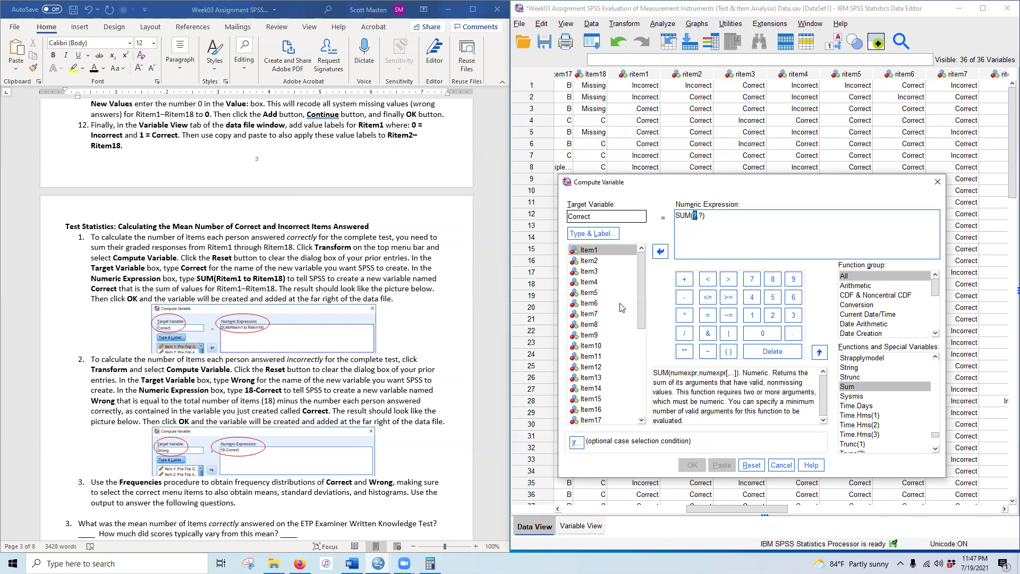
Complete the expression as SUM(ritem1 TO ritem18), compute Correct and check its new column in the data
{"action": "left_click_drag", "start_coordinate": [644, 276], "coordinate": [645, 371]}
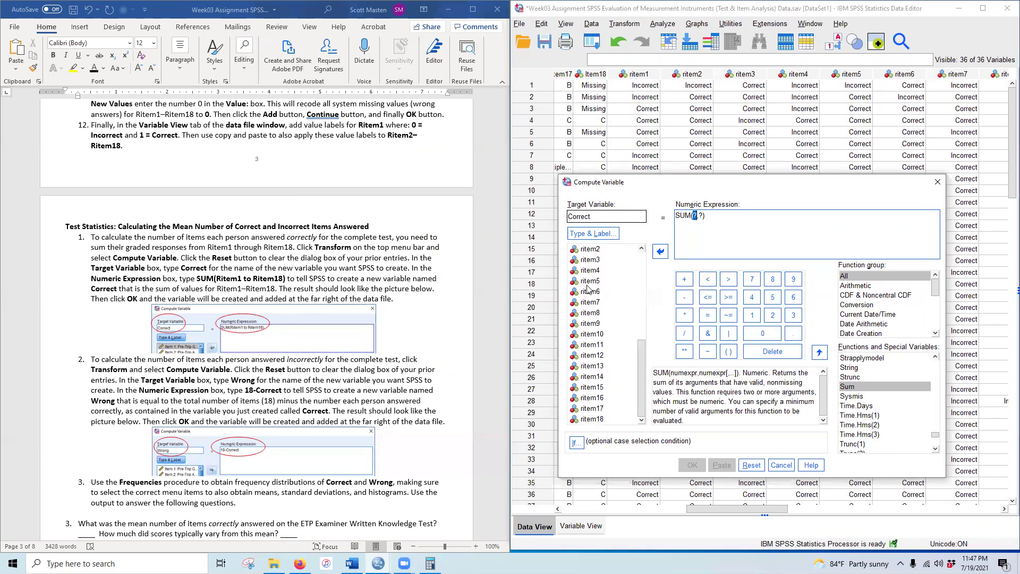
{"action": "scroll", "coordinate": [590, 293], "scroll_direction": "up", "scroll_amount": 3}
{"action": "double_click", "coordinate": [600, 326]}
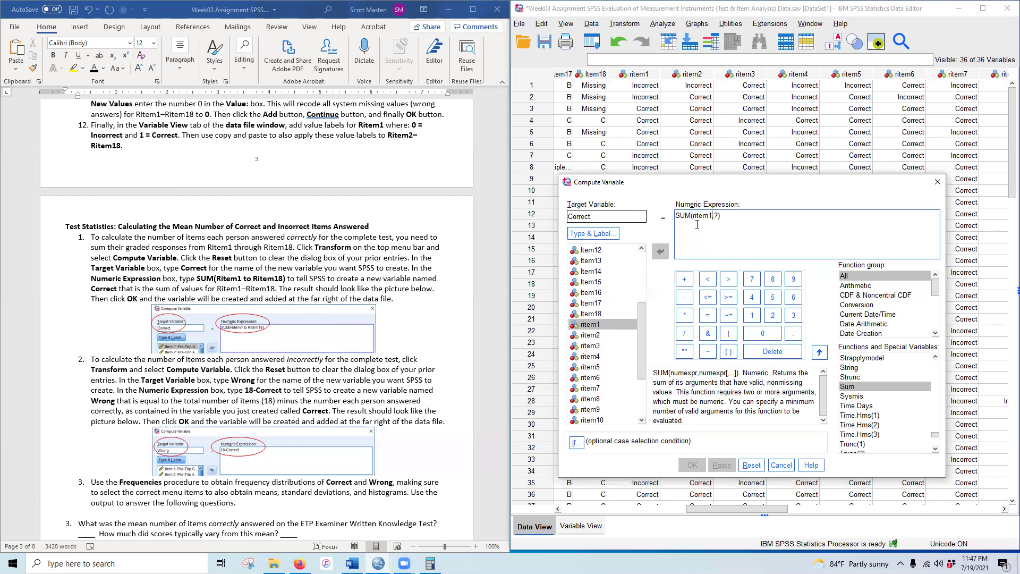
{"action": "scroll", "coordinate": [614, 382], "scroll_direction": "down", "scroll_amount": 3}
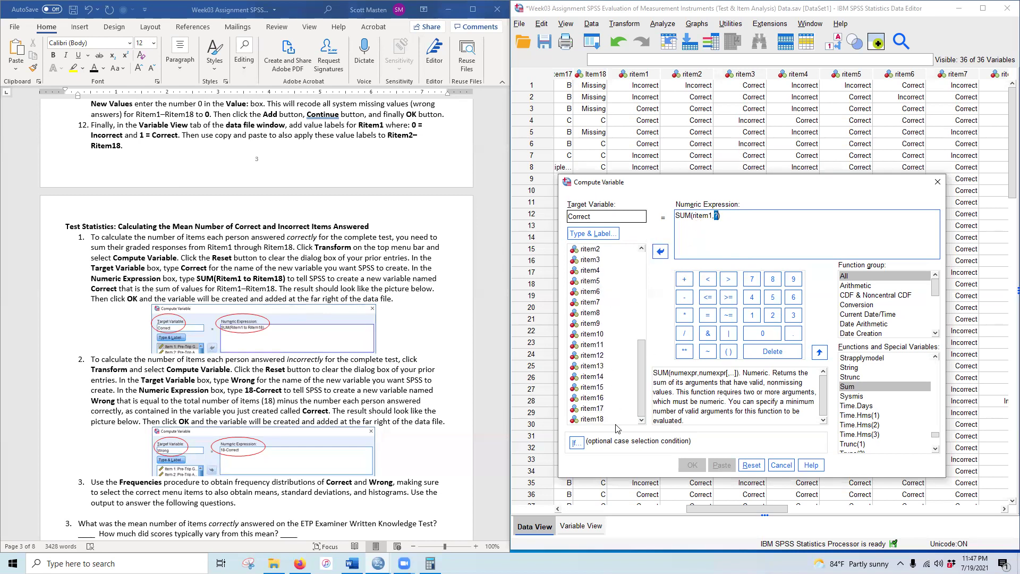
{"action": "double_click", "coordinate": [593, 420]}
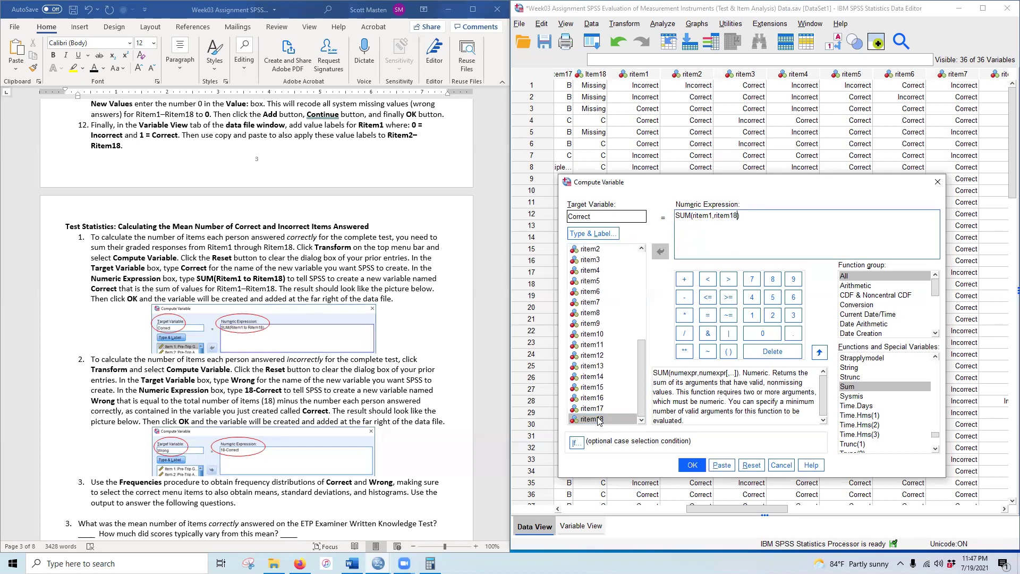
{"action": "double_click", "coordinate": [714, 215]}
{"action": "type", "text": "TO"}
{"action": "left_click", "coordinate": [693, 465]}
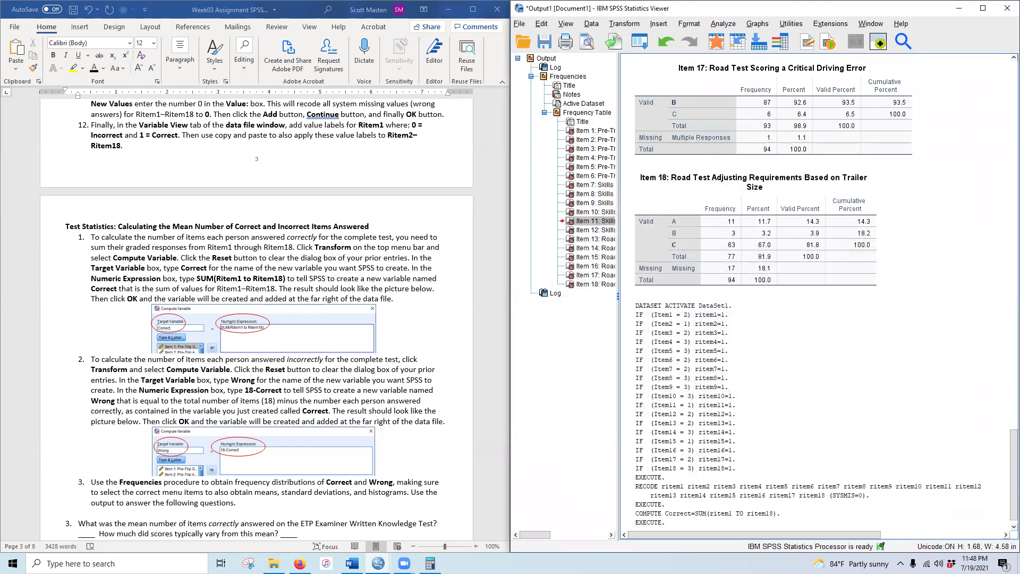
{"action": "left_click", "coordinate": [955, 9]}
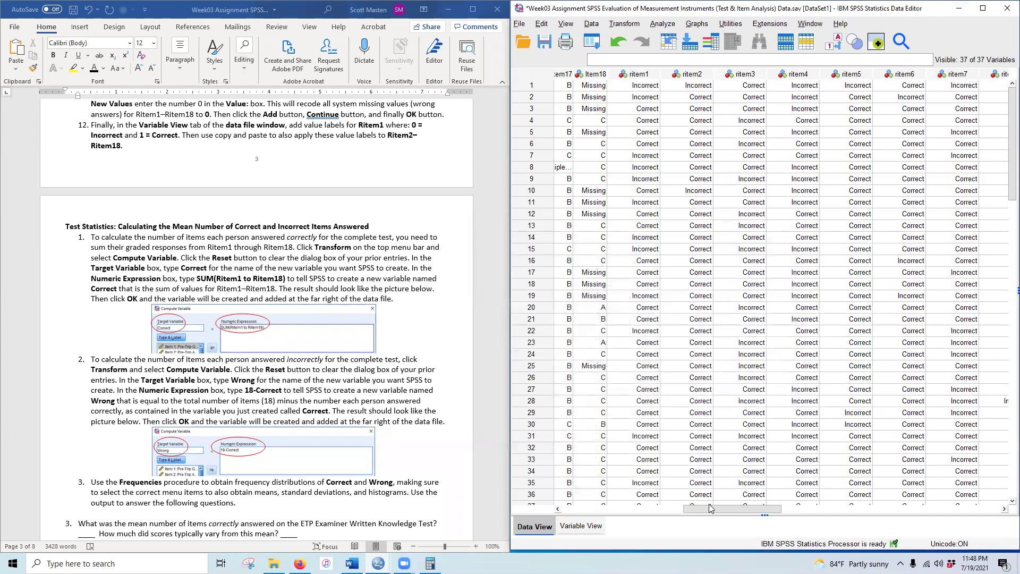
{"action": "left_click_drag", "start_coordinate": [773, 510], "coordinate": [960, 500]}
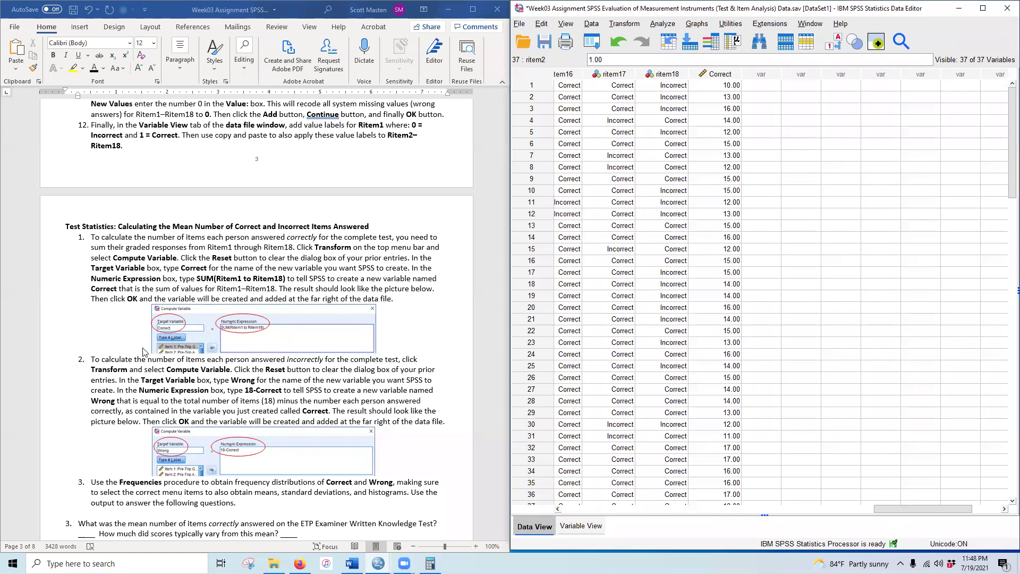
Start another Compute Variable with the previous entries cleared and name the target variable Wrong
{"action": "scroll", "coordinate": [116, 380], "scroll_direction": "down", "scroll_amount": 1}
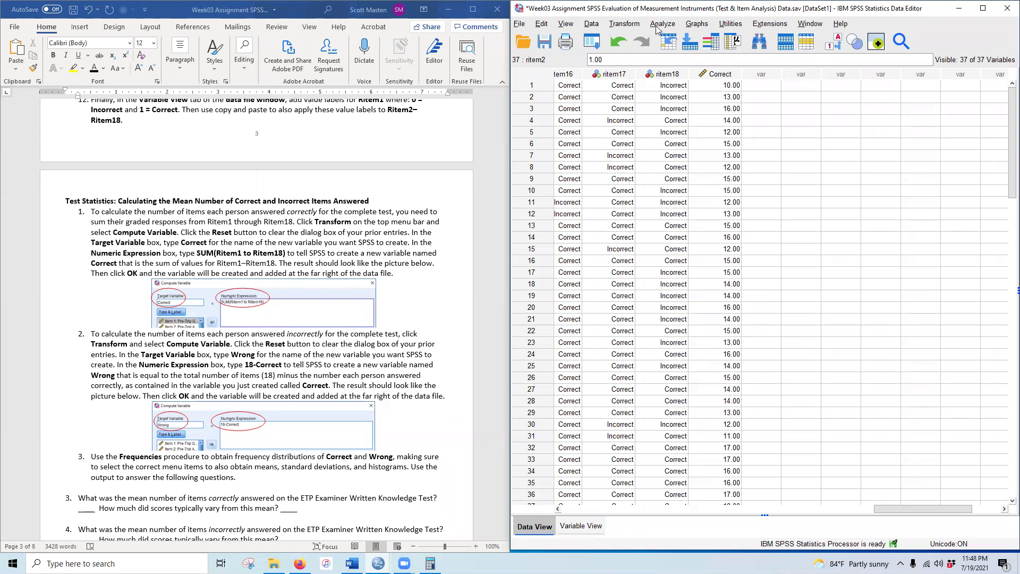
{"action": "left_click", "coordinate": [636, 24]}
{"action": "left_click", "coordinate": [631, 41]}
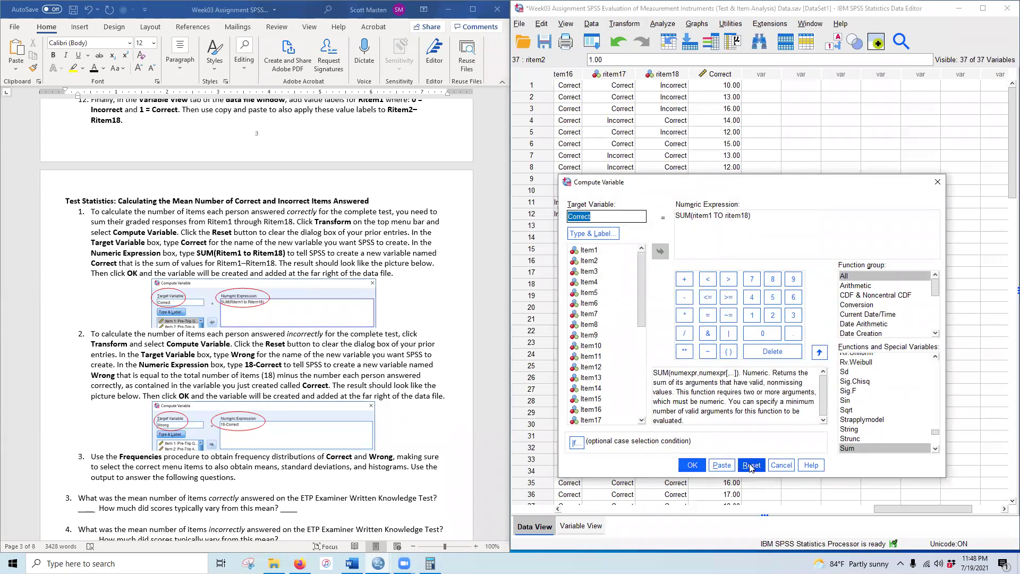
{"action": "left_click", "coordinate": [750, 466]}
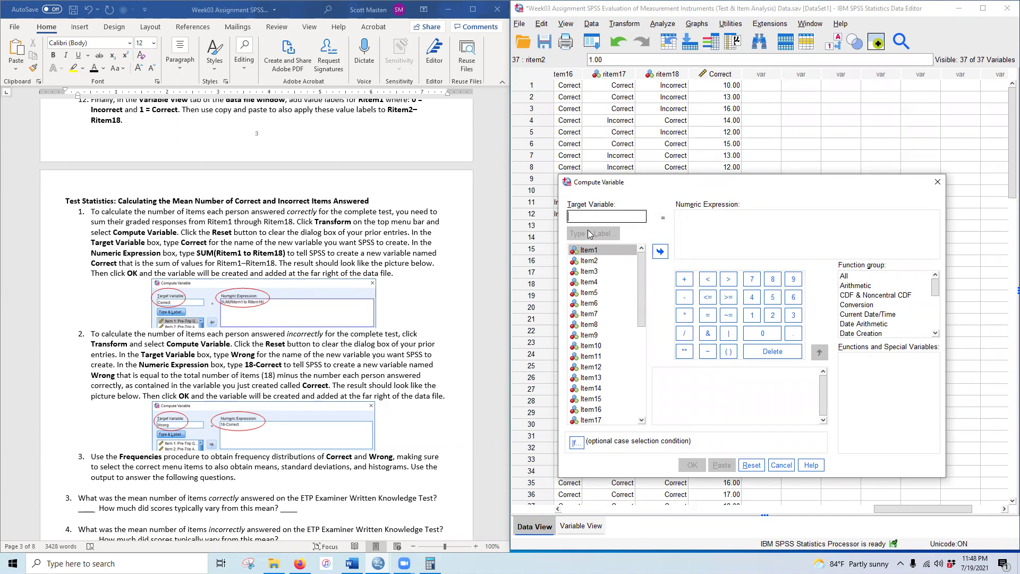
{"action": "type", "text": "Wrong"}
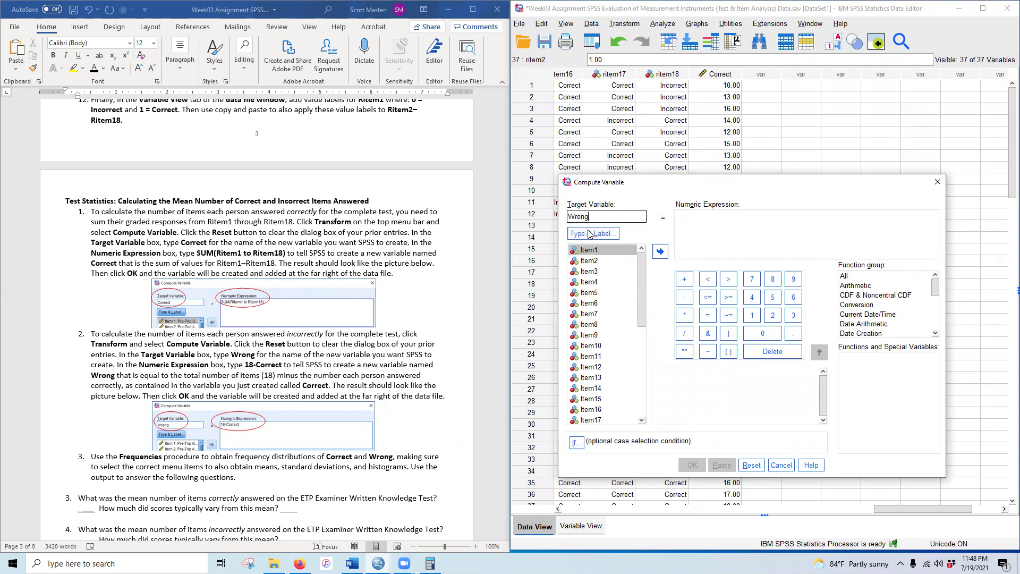
Build the numeric expression 18 - Correct for the Wrong variable
{"action": "left_click", "coordinate": [710, 226]}
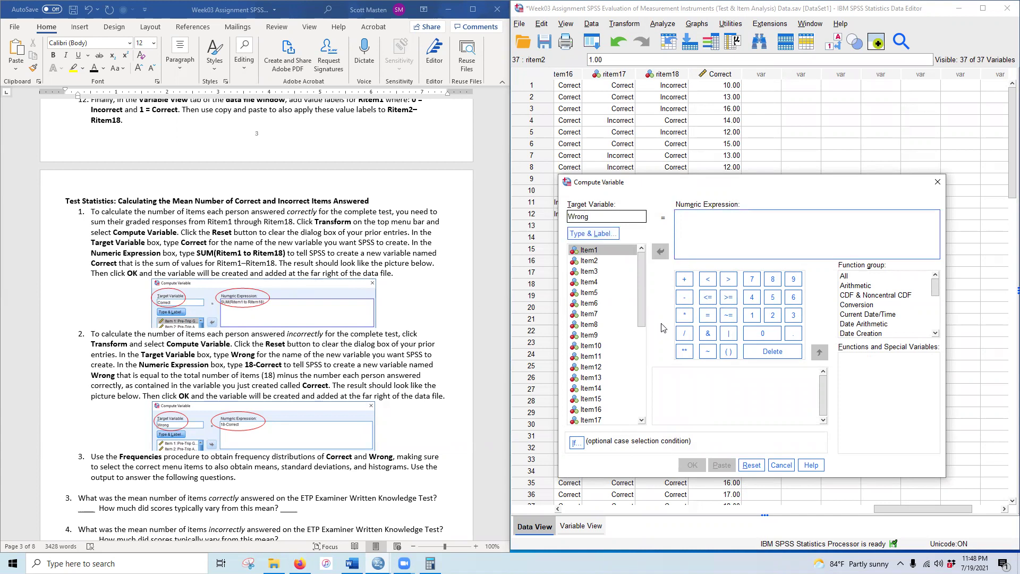
{"action": "left_click", "coordinate": [752, 315]}
{"action": "left_click", "coordinate": [773, 280]}
{"action": "left_click", "coordinate": [689, 301]}
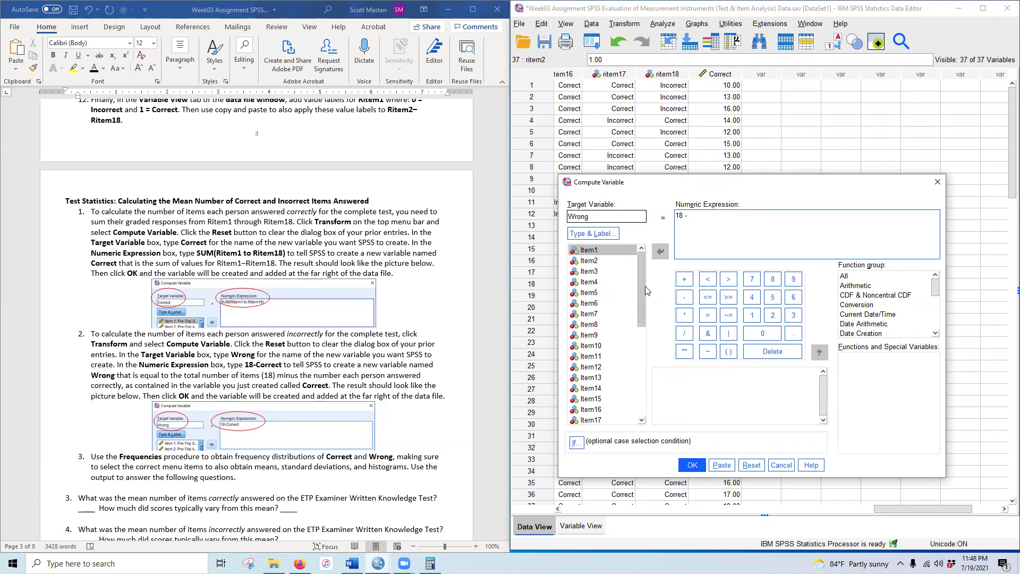
{"action": "scroll", "coordinate": [646, 290], "scroll_direction": "down", "scroll_amount": 7}
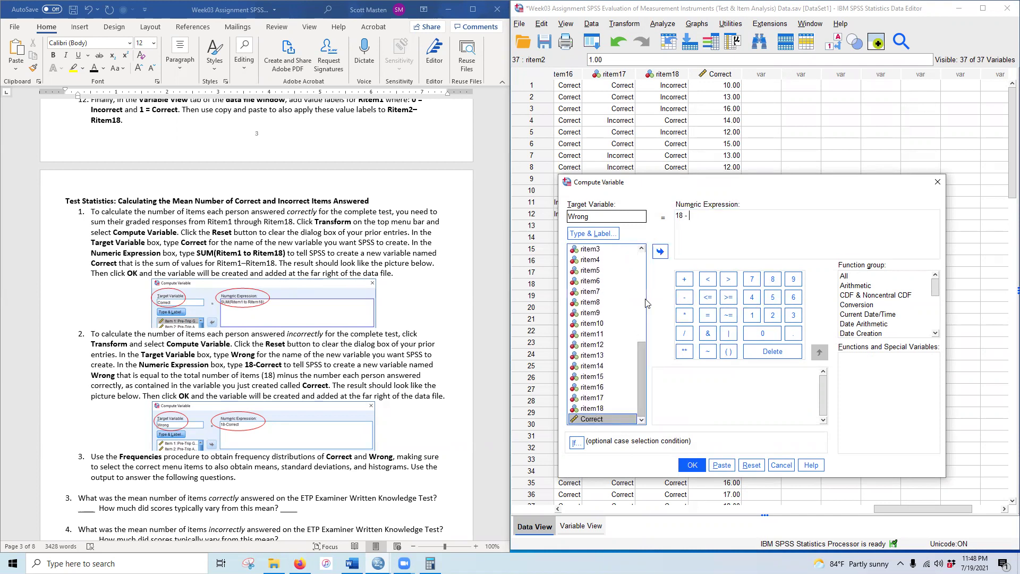
{"action": "left_click", "coordinate": [660, 252]}
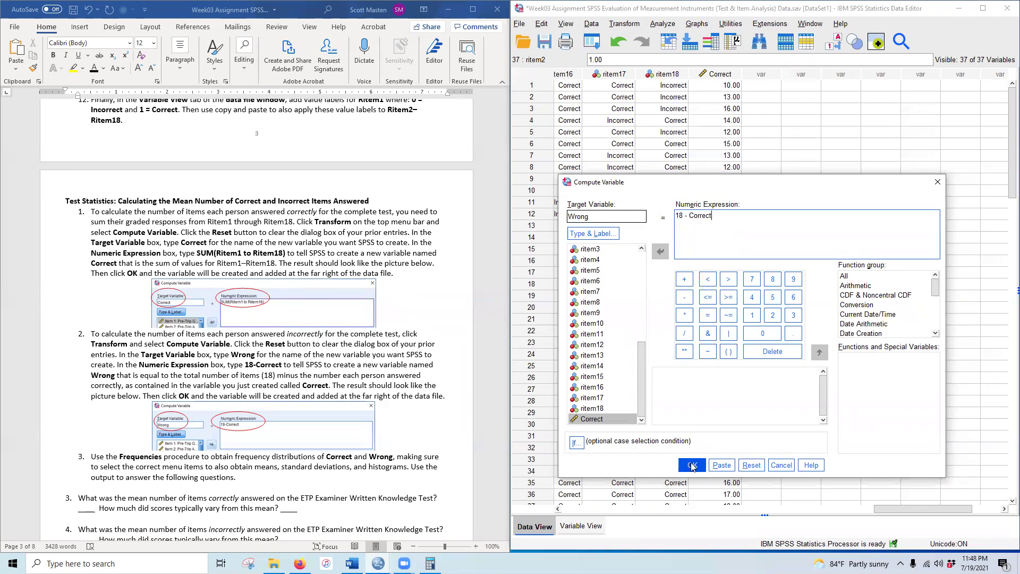
Compute the variable Wrong as 18 - Correct and look over its values in the data file
{"action": "left_click", "coordinate": [692, 466]}
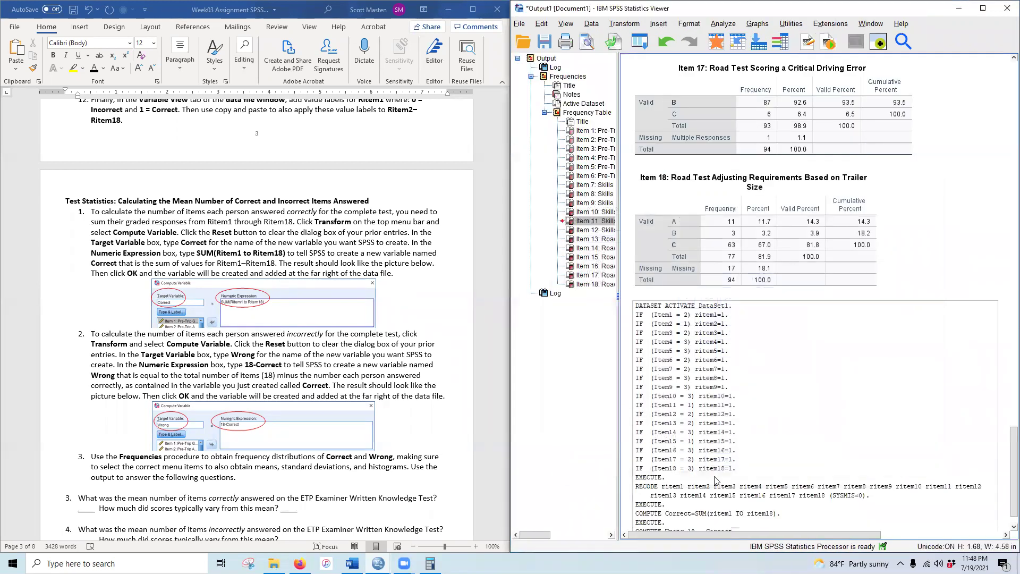
{"action": "left_click", "coordinate": [959, 8]}
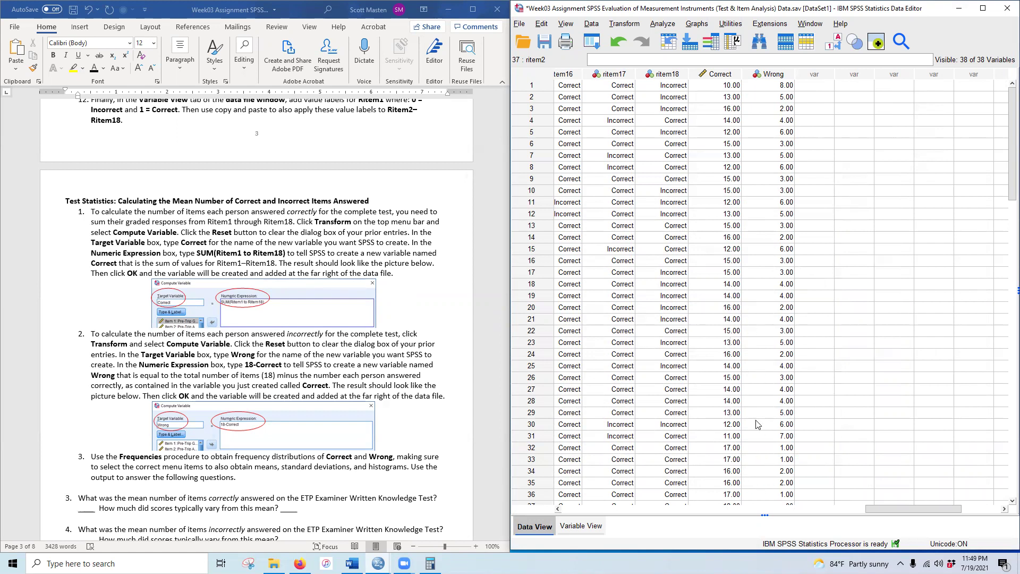
{"action": "scroll", "coordinate": [746, 436], "scroll_direction": "down", "scroll_amount": 20}
{"action": "scroll", "coordinate": [749, 409], "scroll_direction": "up", "scroll_amount": 20}
Start a Frequencies analysis with cleared settings and add Correct and Wrong as its variables
{"action": "left_click", "coordinate": [663, 25]}
{"action": "mouse_move", "coordinate": [688, 66]}
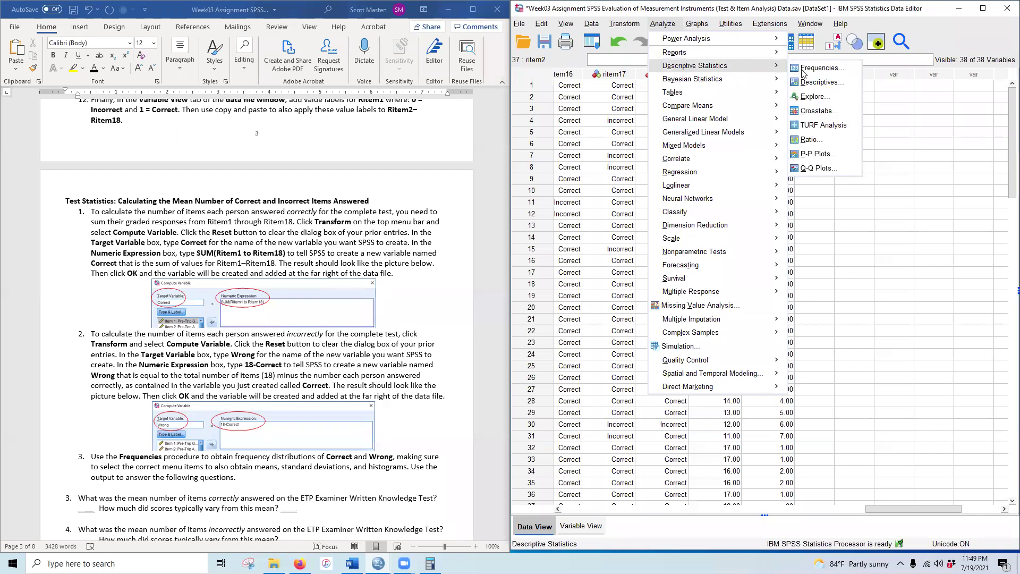
{"action": "left_click", "coordinate": [803, 72]}
{"action": "scroll", "coordinate": [444, 290], "scroll_direction": "down", "scroll_amount": 5}
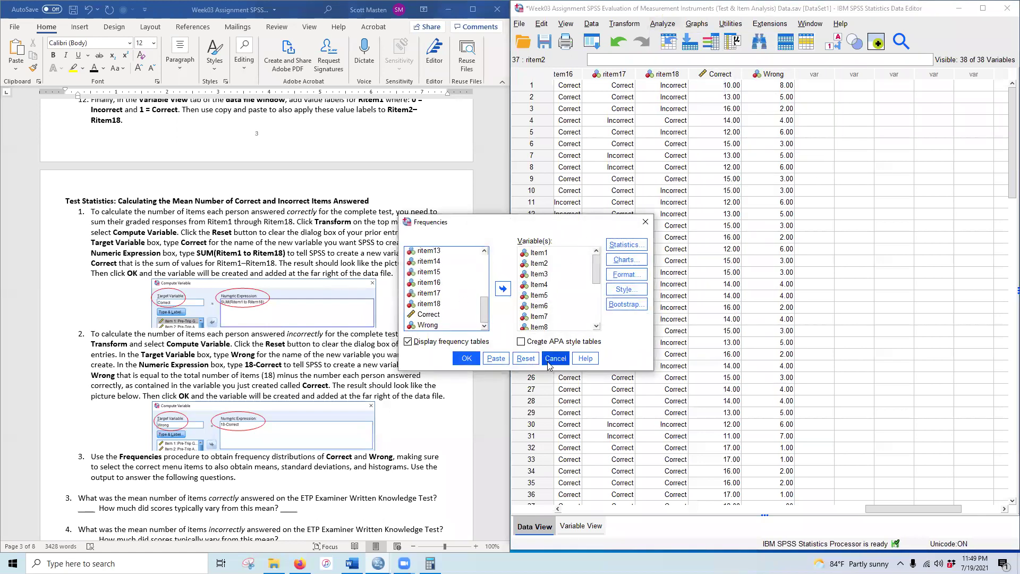
{"action": "left_click", "coordinate": [525, 358]}
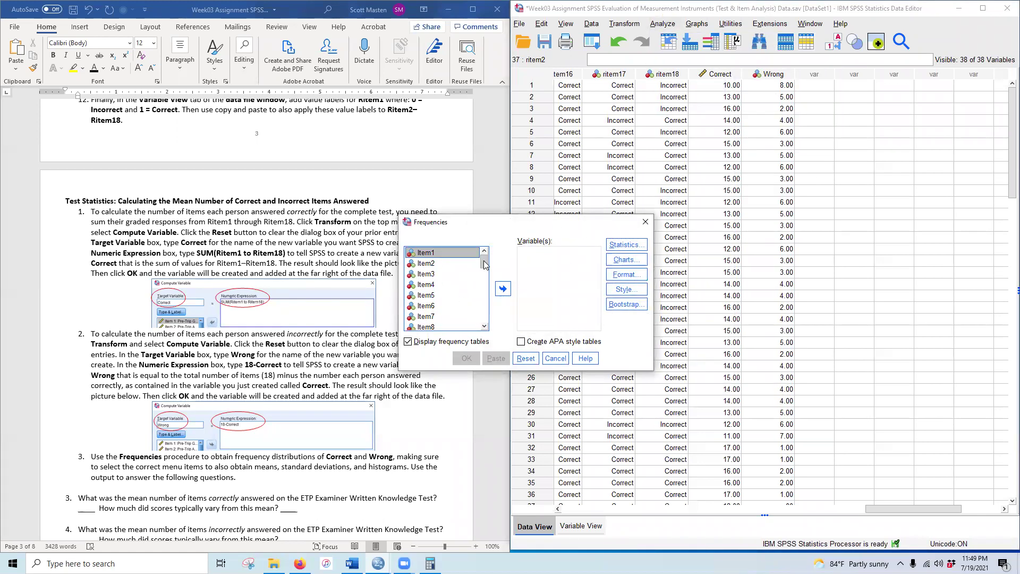
{"action": "left_click_drag", "start_coordinate": [485, 264], "coordinate": [486, 340]}
{"action": "left_click", "coordinate": [428, 314]}
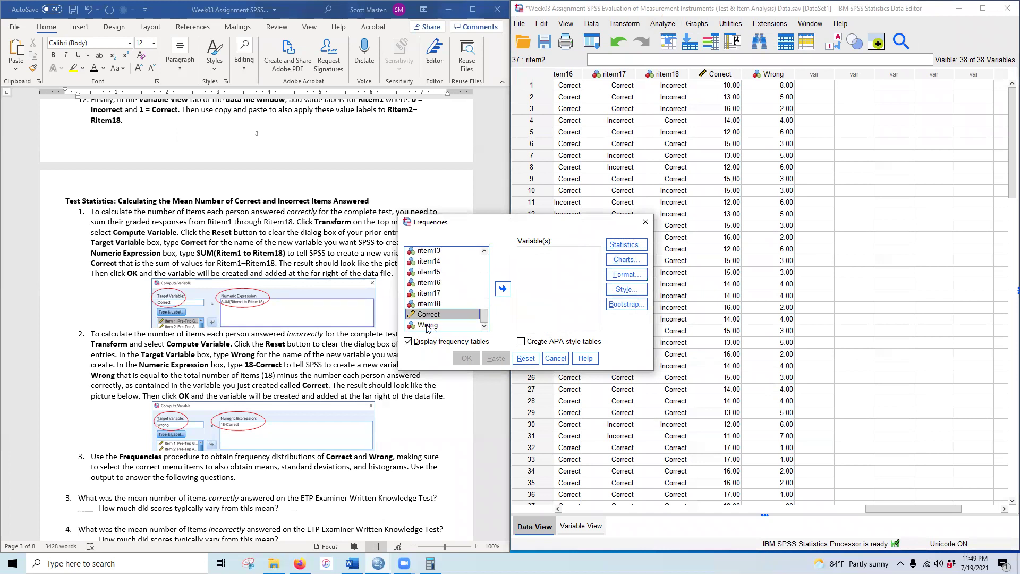
{"action": "left_click", "coordinate": [428, 325], "text": "shift"}
{"action": "left_click", "coordinate": [502, 289]}
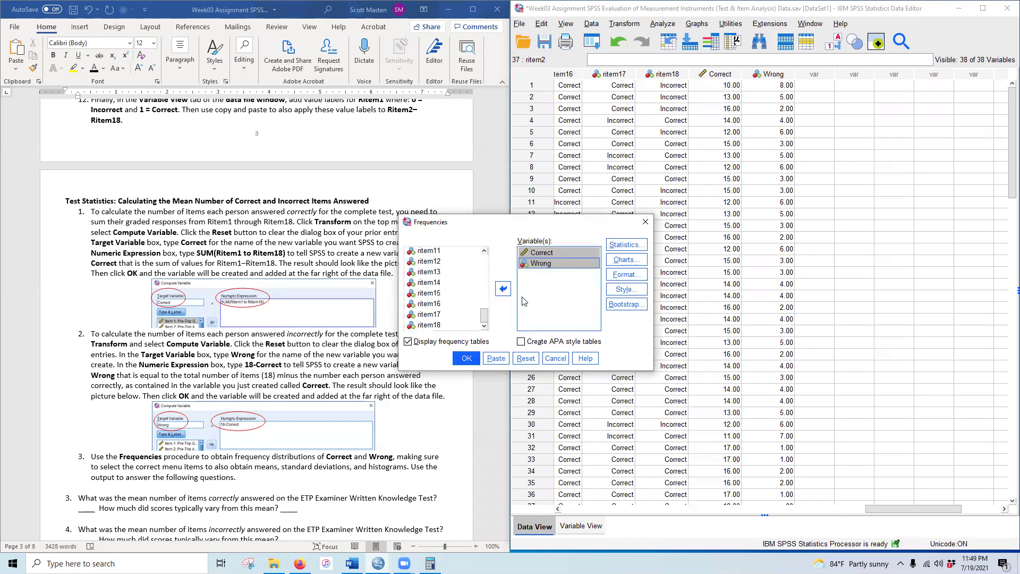
Request the mean and standard deviation in the Frequencies statistics
{"action": "left_click", "coordinate": [627, 245]}
{"action": "left_click", "coordinate": [565, 222]}
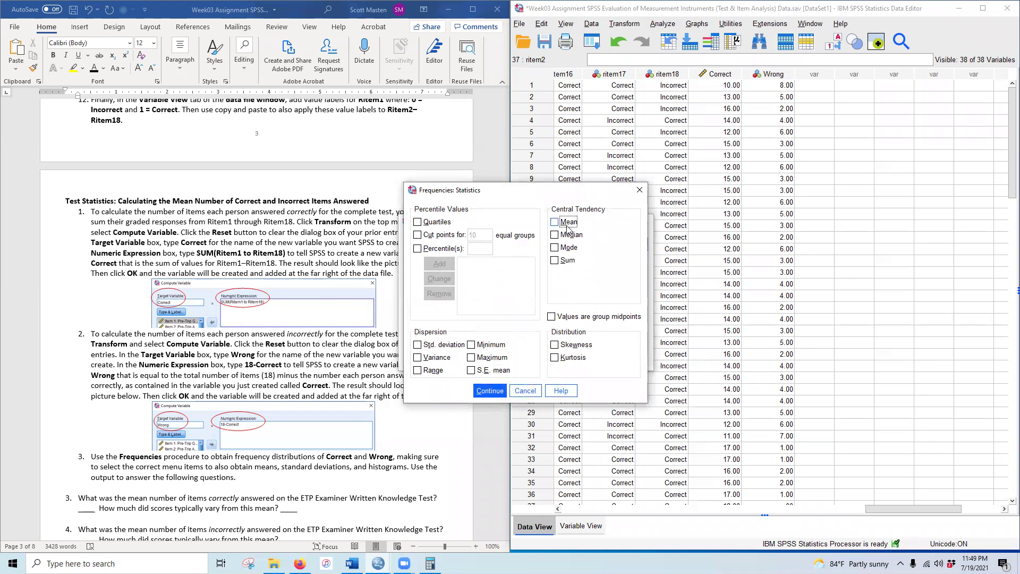
{"action": "left_click", "coordinate": [435, 346]}
{"action": "left_click", "coordinate": [489, 391]}
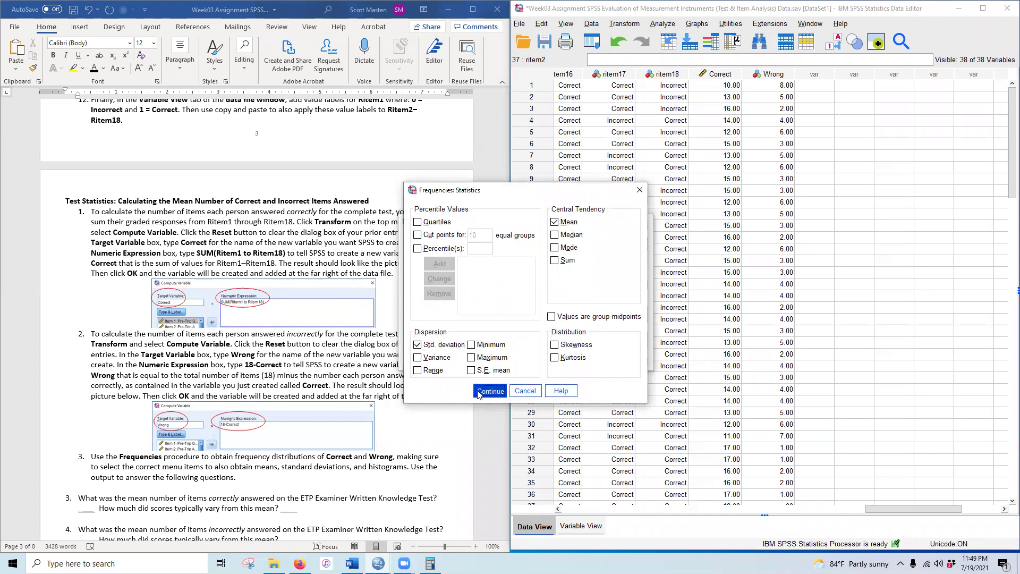
Add histograms with a normal curve and run the Frequencies analysis
{"action": "left_click", "coordinate": [626, 259]}
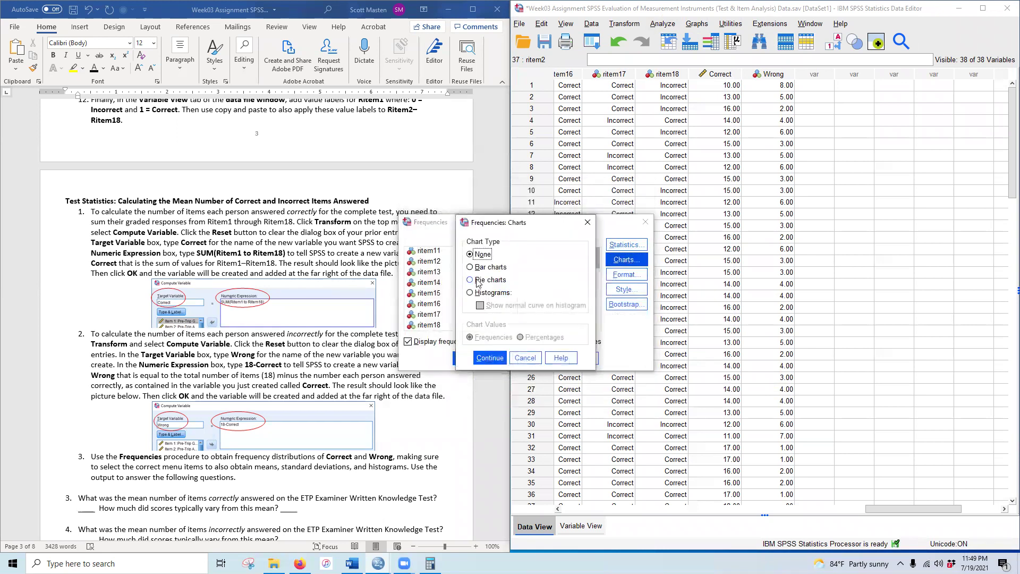
{"action": "left_click", "coordinate": [495, 293]}
{"action": "left_click", "coordinate": [501, 306]}
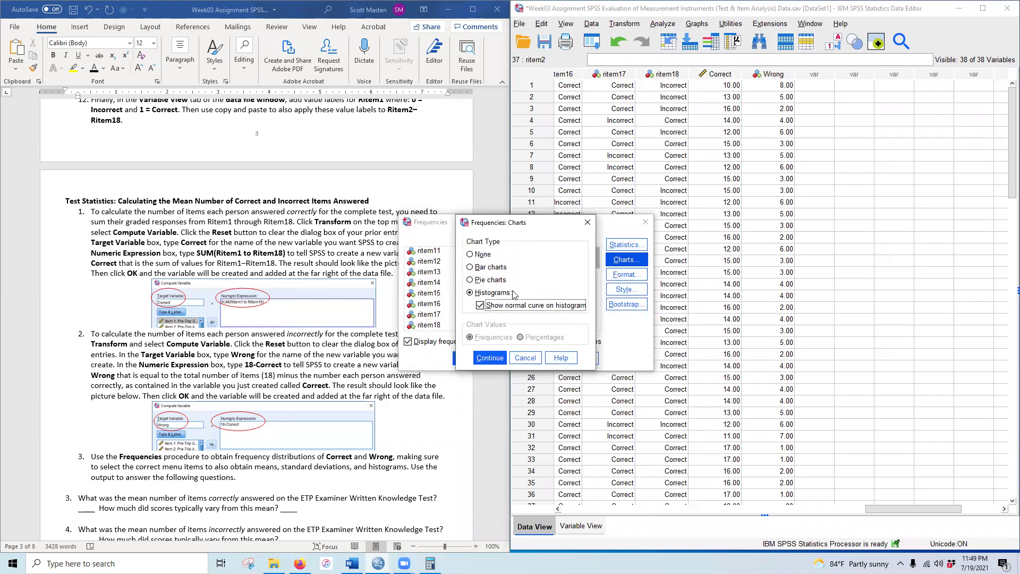
{"action": "left_click", "coordinate": [490, 359]}
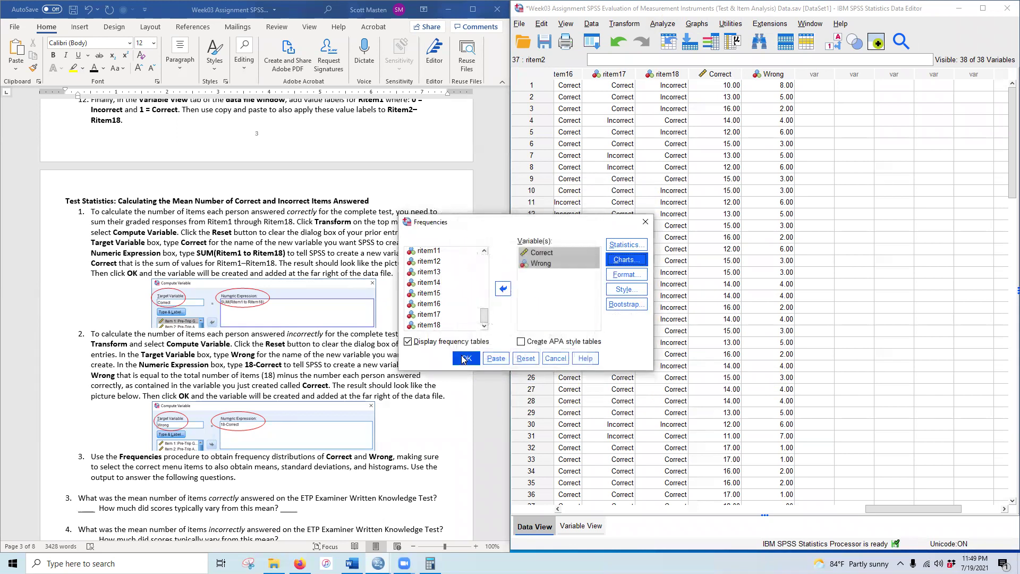
{"action": "left_click", "coordinate": [465, 359]}
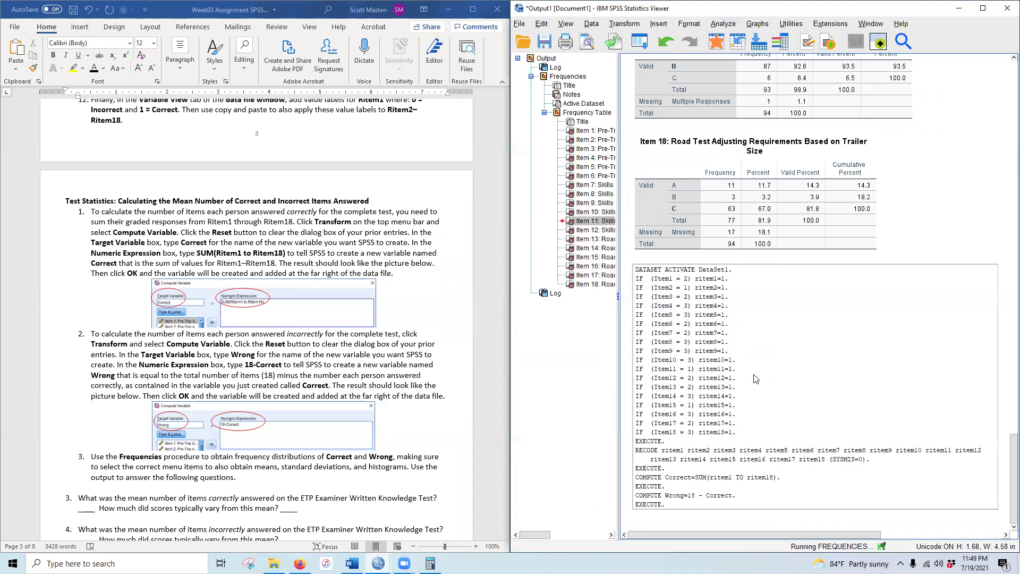
Fill in 15.02 as the mean number of items correctly answered in question 3, bold with yellow highlighting
{"action": "scroll", "coordinate": [729, 350], "scroll_direction": "down", "scroll_amount": 3}
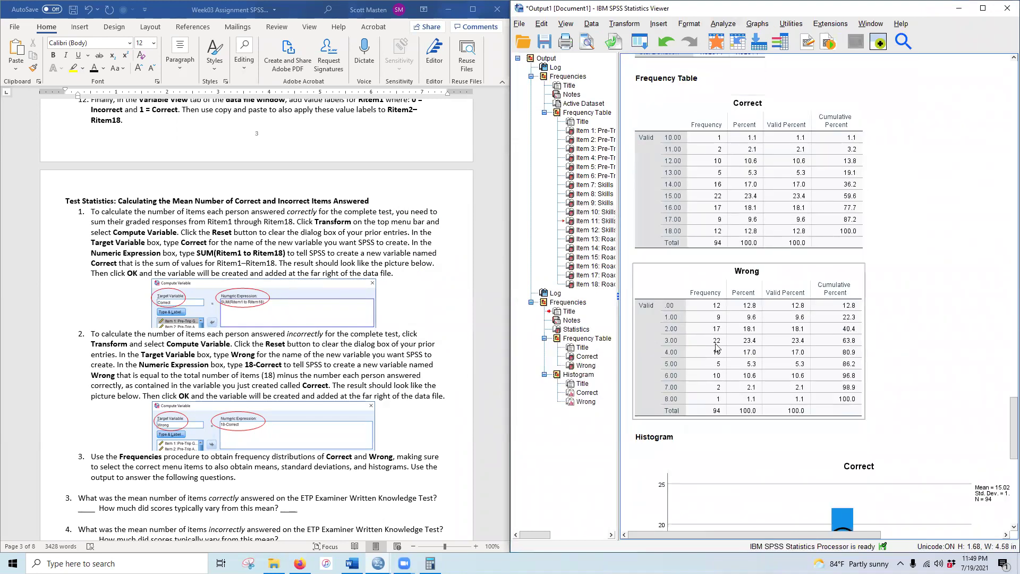
{"action": "scroll", "coordinate": [728, 348], "scroll_direction": "up", "scroll_amount": 6}
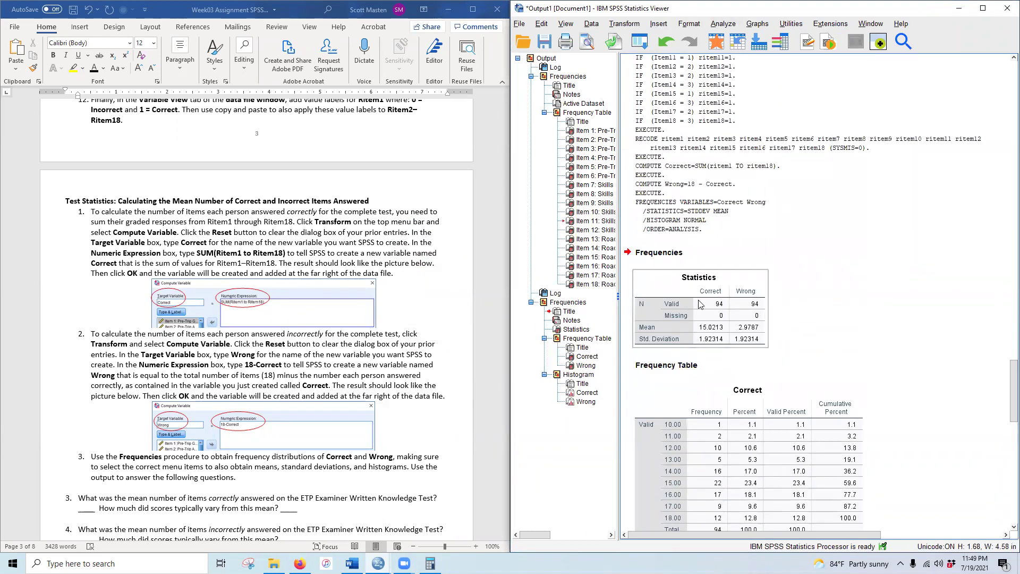
{"action": "scroll", "coordinate": [199, 456], "scroll_direction": "down", "scroll_amount": 3}
{"action": "scroll", "coordinate": [199, 456], "scroll_direction": "down", "scroll_amount": 2}
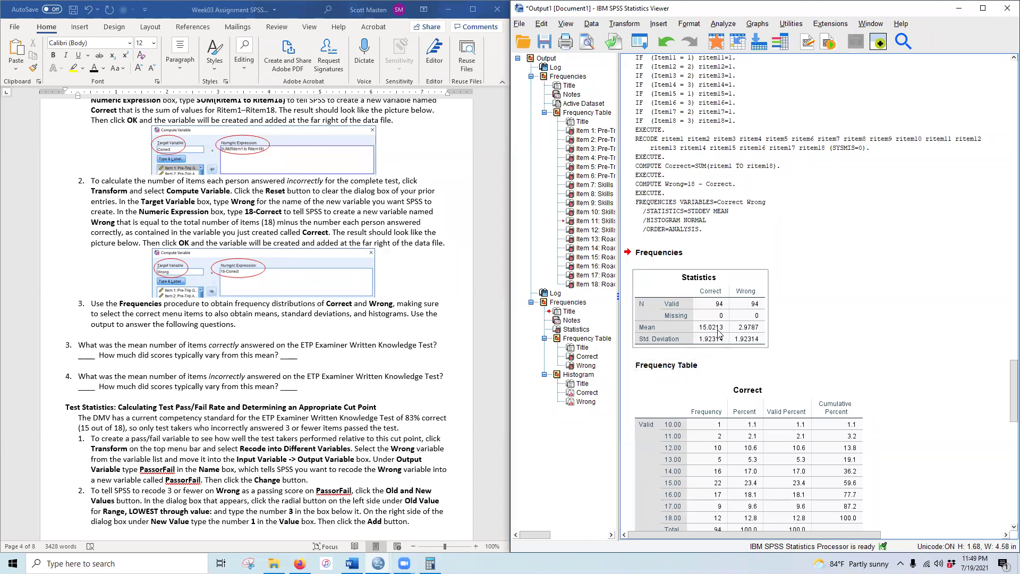
{"action": "double_click", "coordinate": [85, 357]}
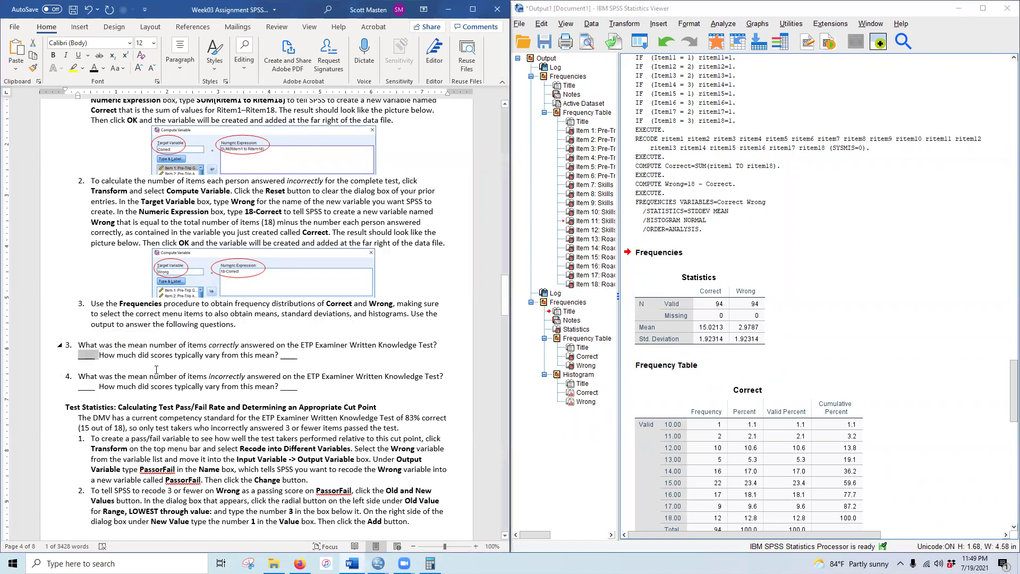
{"action": "type", "text": "15.02"}
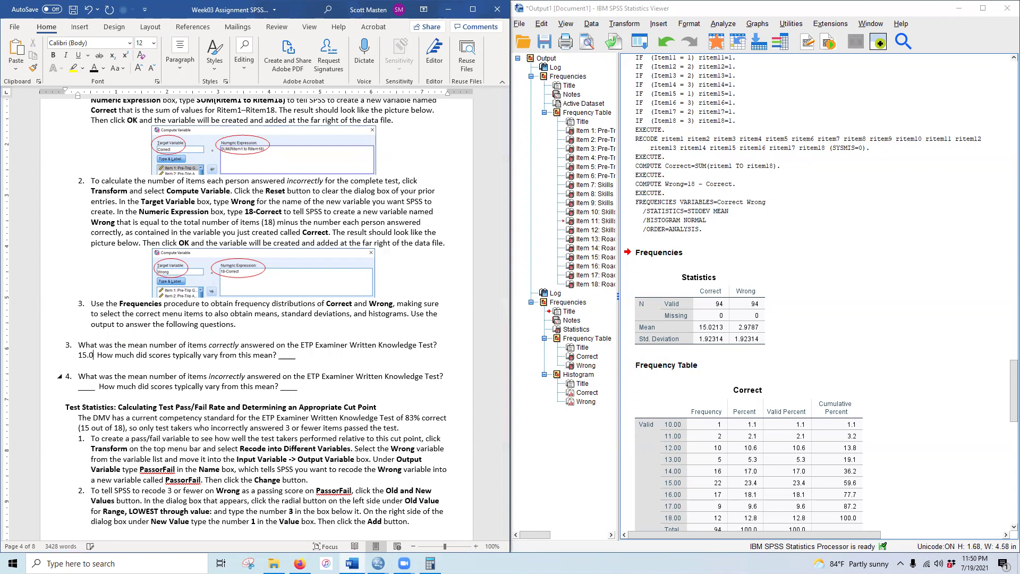
{"action": "double_click", "coordinate": [86, 355]}
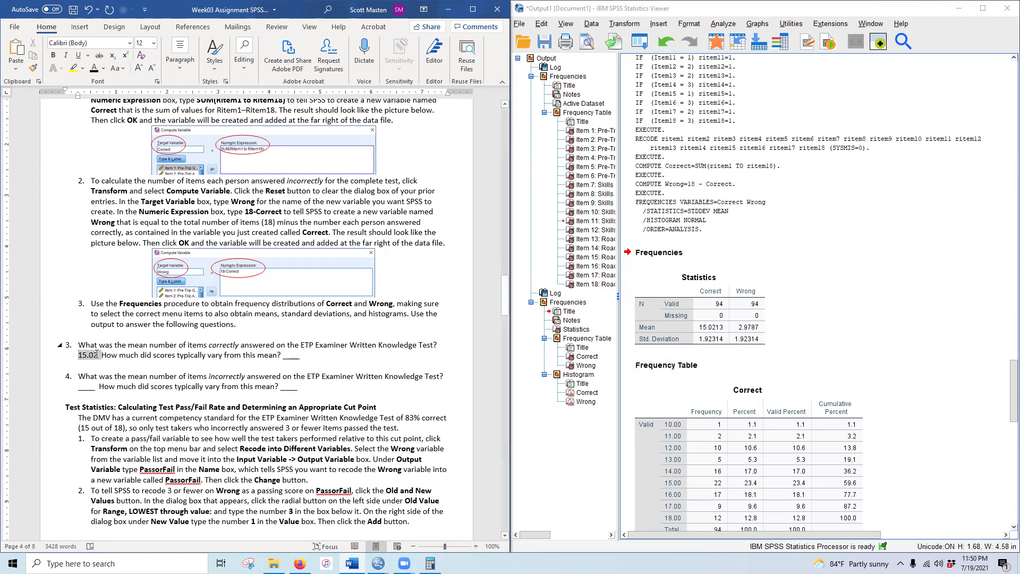
{"action": "left_click", "coordinate": [53, 55]}
{"action": "left_click", "coordinate": [71, 68]}
{"action": "left_click", "coordinate": [216, 431]}
Fill in 2.98 as question 3's typical variation from the mean, bold with yellow highlighting
{"action": "left_click", "coordinate": [751, 335]}
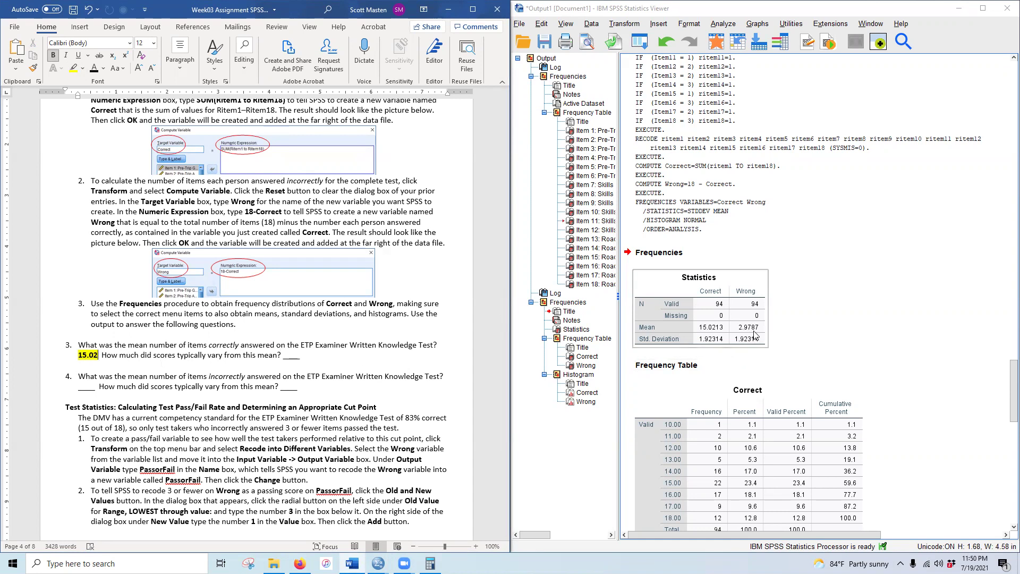
{"action": "left_click", "coordinate": [313, 330]}
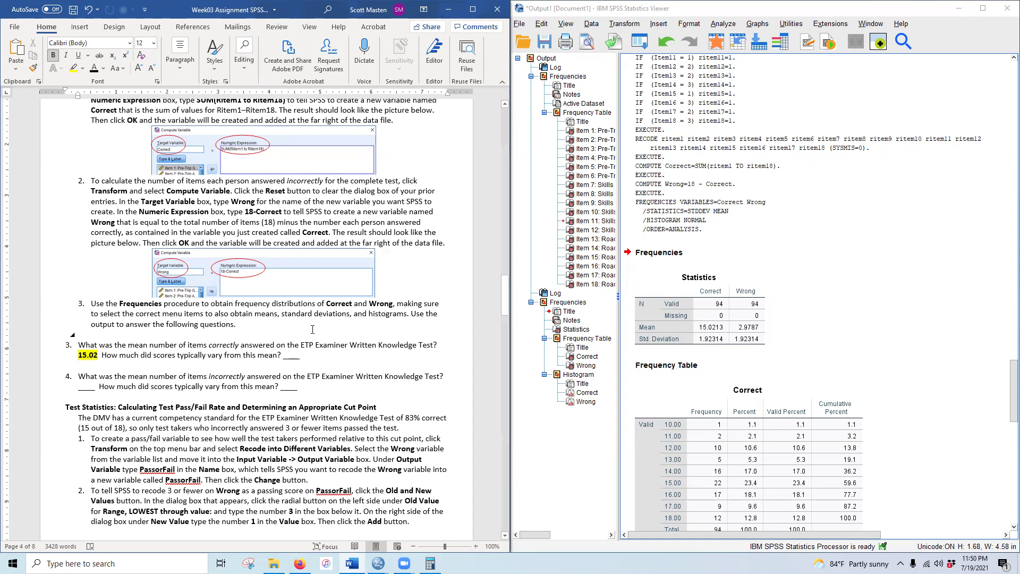
{"action": "double_click", "coordinate": [290, 353]}
{"action": "type", "text": "2.98"}
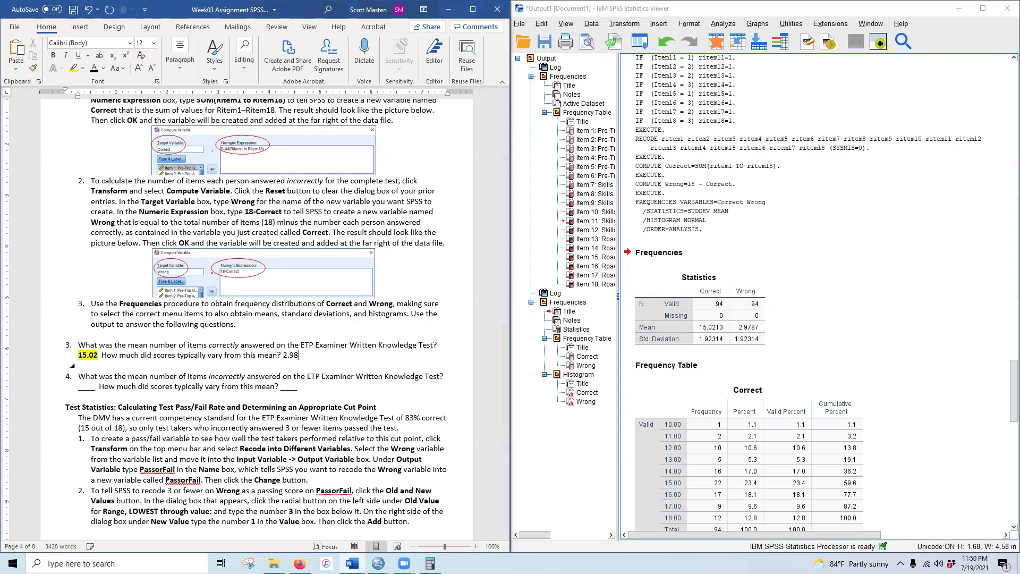
{"action": "double_click", "coordinate": [290, 355]}
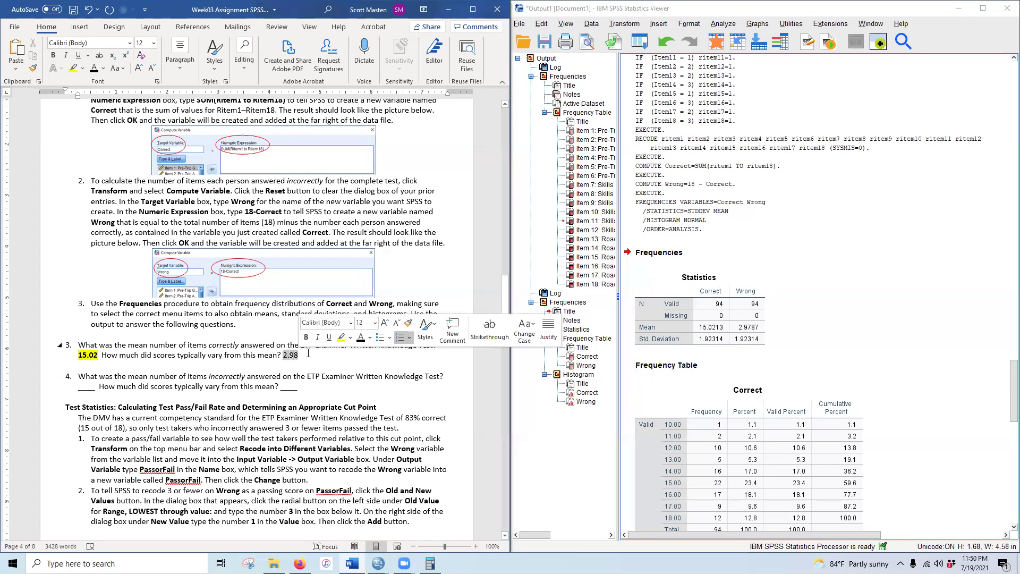
{"action": "left_click", "coordinate": [53, 55]}
{"action": "left_click", "coordinate": [74, 68]}
{"action": "key", "text": "Right"}
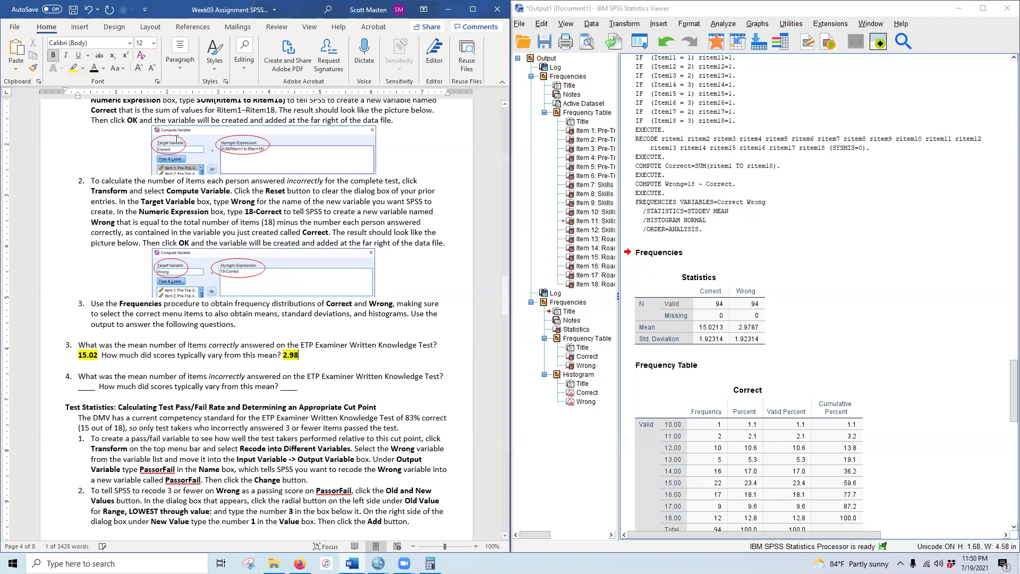
Correct question 3's typical variation answer to the standard deviation of Correct, 1.92, highlighted in yellow
{"action": "scroll", "coordinate": [113, 306], "scroll_direction": "down", "scroll_amount": 3}
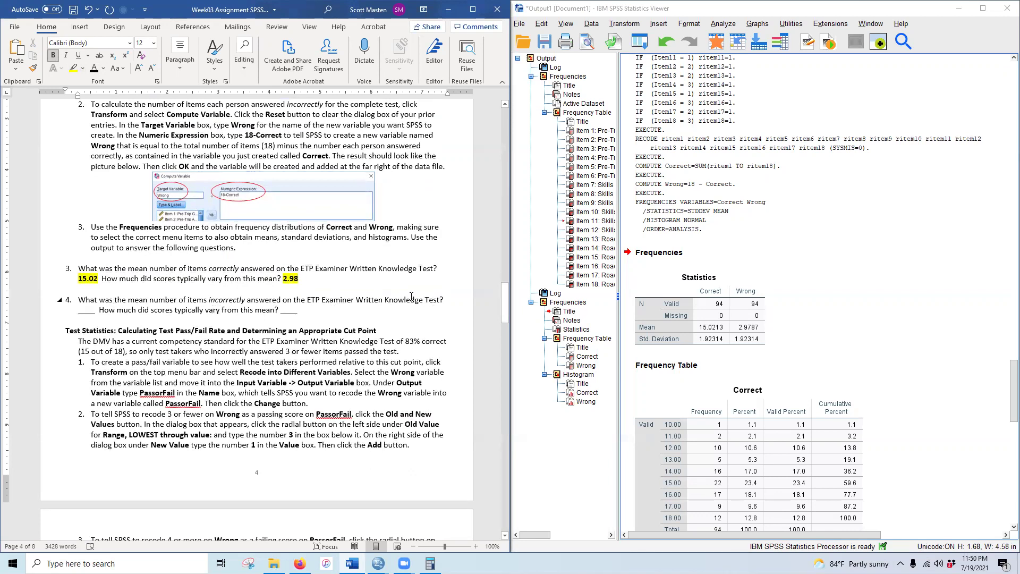
{"action": "left_click", "coordinate": [758, 328]}
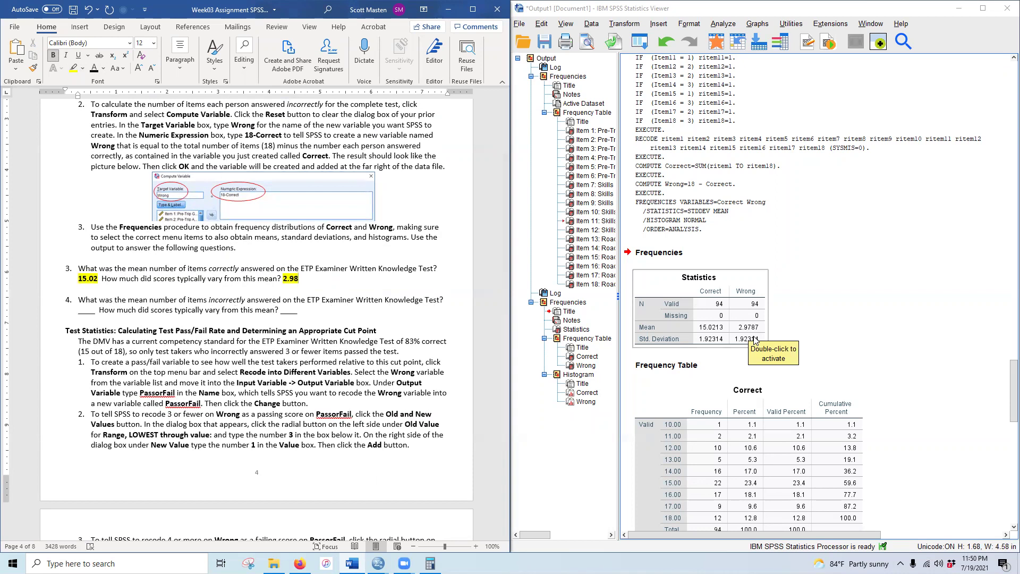
{"action": "left_click", "coordinate": [271, 291]}
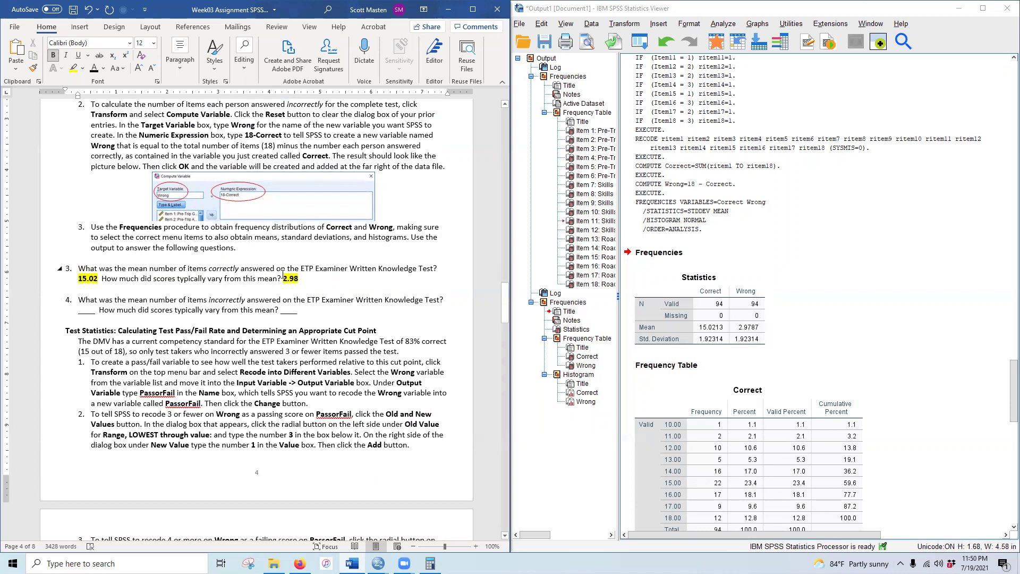
{"action": "left_click", "coordinate": [700, 344]}
{"action": "left_click", "coordinate": [286, 280]}
{"action": "type", "text": ".9"}
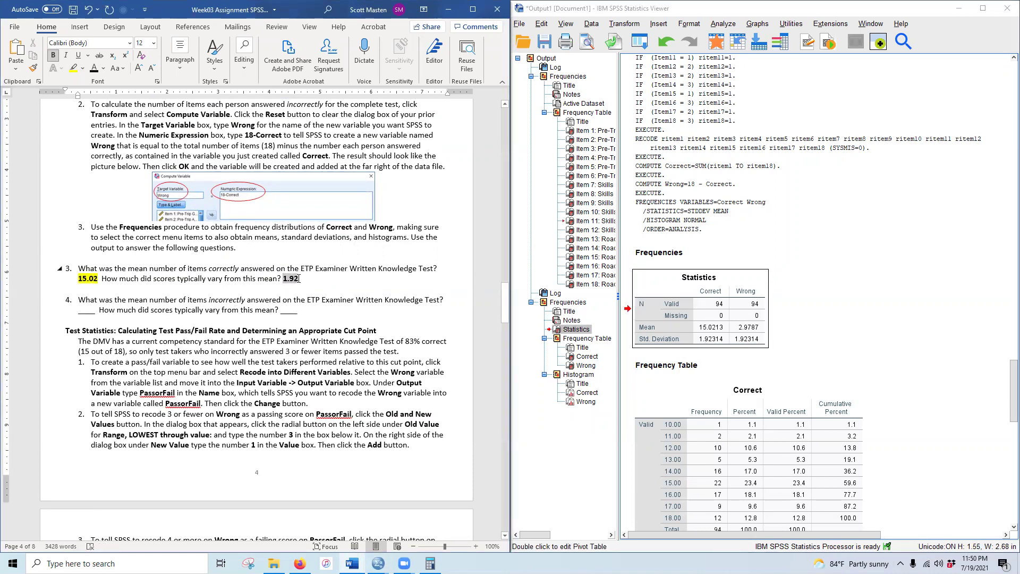
{"action": "left_click", "coordinate": [74, 67]}
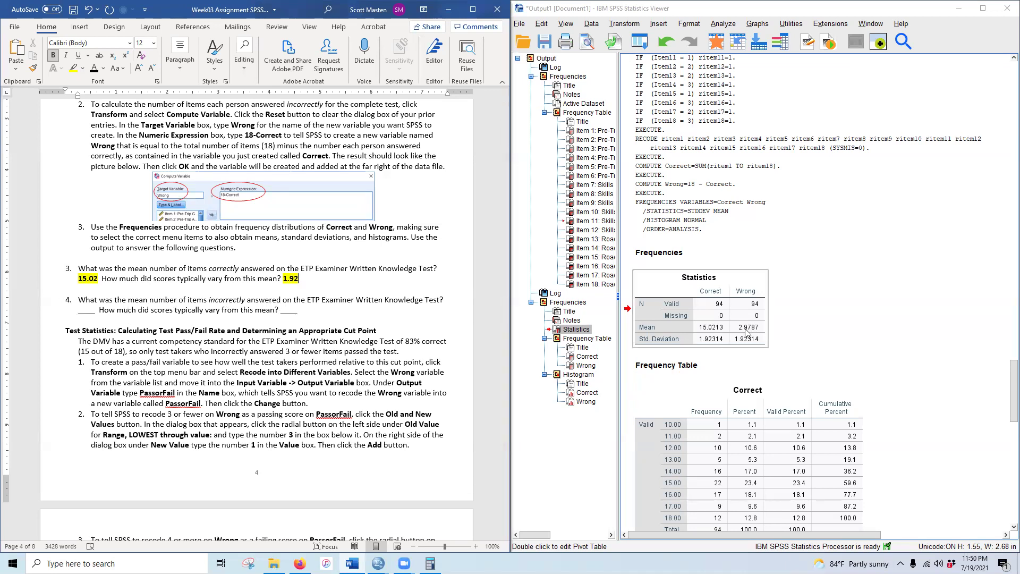
Fill in 2.98 as the mean number of items incorrectly answered in question 4, bold with yellow highlighting
{"action": "double_click", "coordinate": [86, 313]}
{"action": "type", "text": "2.98"}
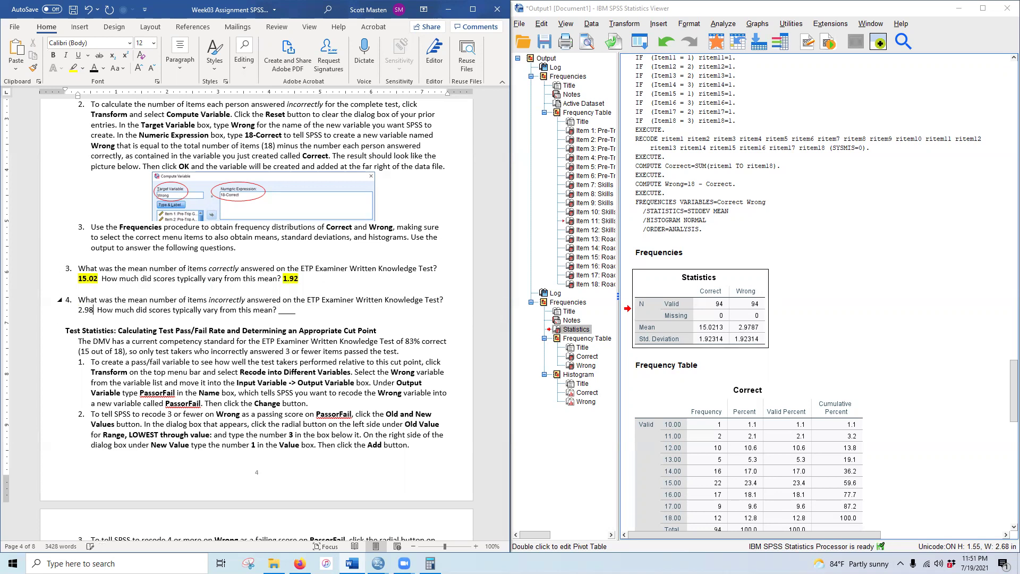
{"action": "scroll", "coordinate": [115, 342], "scroll_direction": "up", "scroll_amount": 1}
{"action": "double_click", "coordinate": [86, 335]}
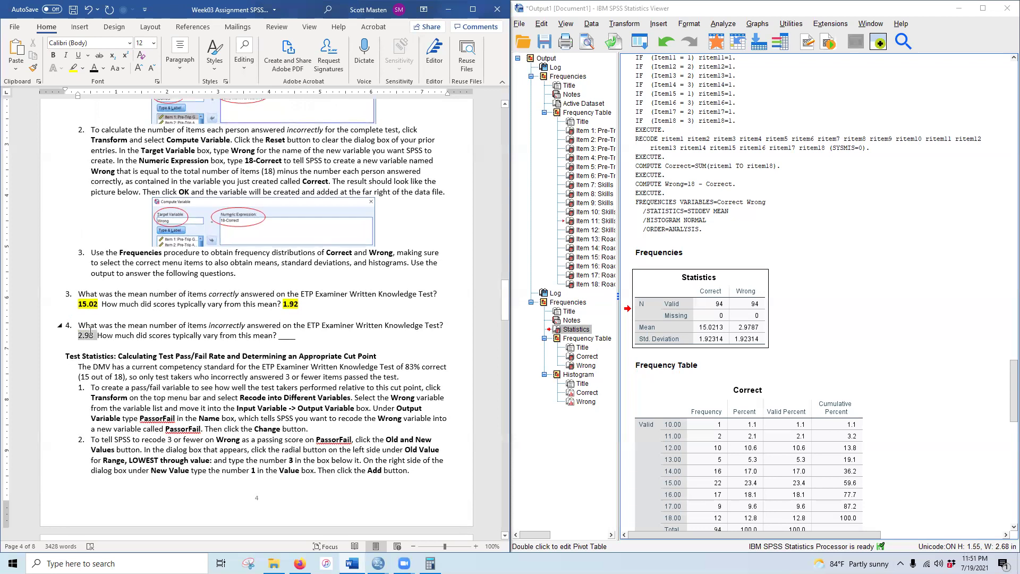
{"action": "left_click", "coordinate": [52, 55]}
{"action": "left_click", "coordinate": [77, 71]}
Fill in 1.92 as question 4's typical variation from the mean, bold with yellow highlighting
{"action": "left_click", "coordinate": [273, 339]}
{"action": "double_click", "coordinate": [281, 335]}
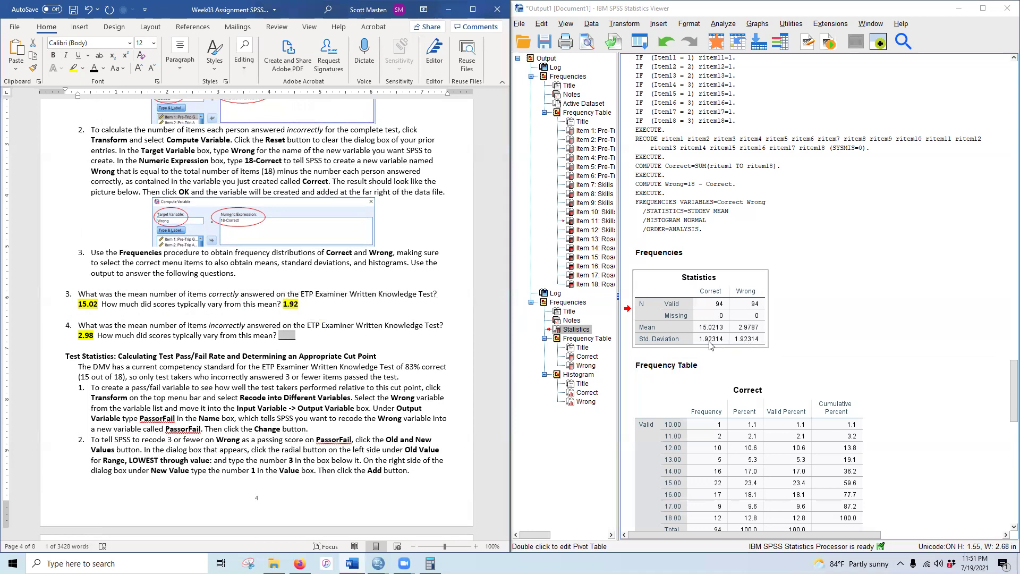
{"action": "type", "text": "1.92"}
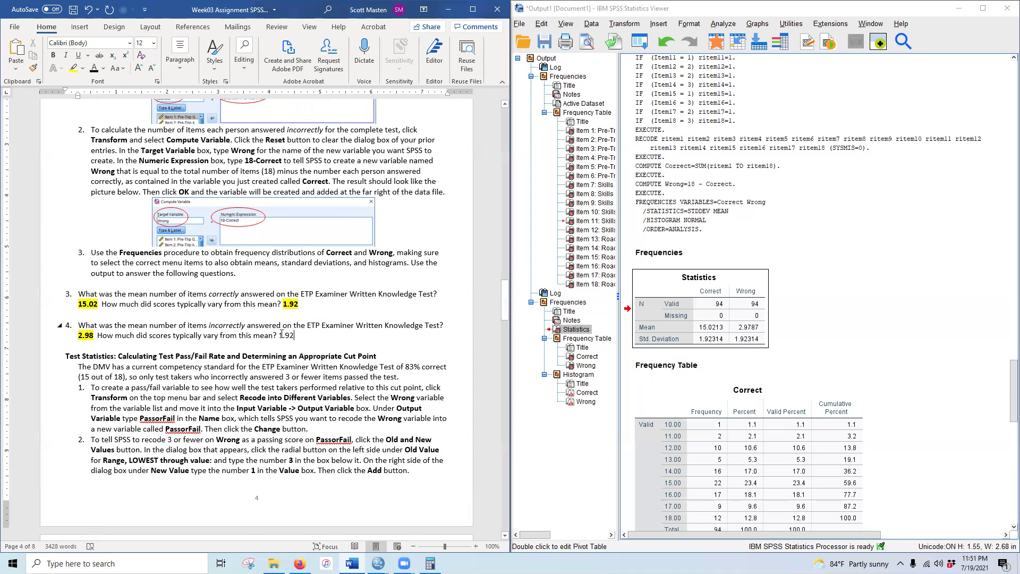
{"action": "double_click", "coordinate": [289, 334]}
{"action": "left_click", "coordinate": [53, 56]}
{"action": "left_click", "coordinate": [76, 68]}
{"action": "left_click", "coordinate": [192, 373]}
{"action": "scroll", "coordinate": [148, 384], "scroll_direction": "down", "scroll_amount": 3}
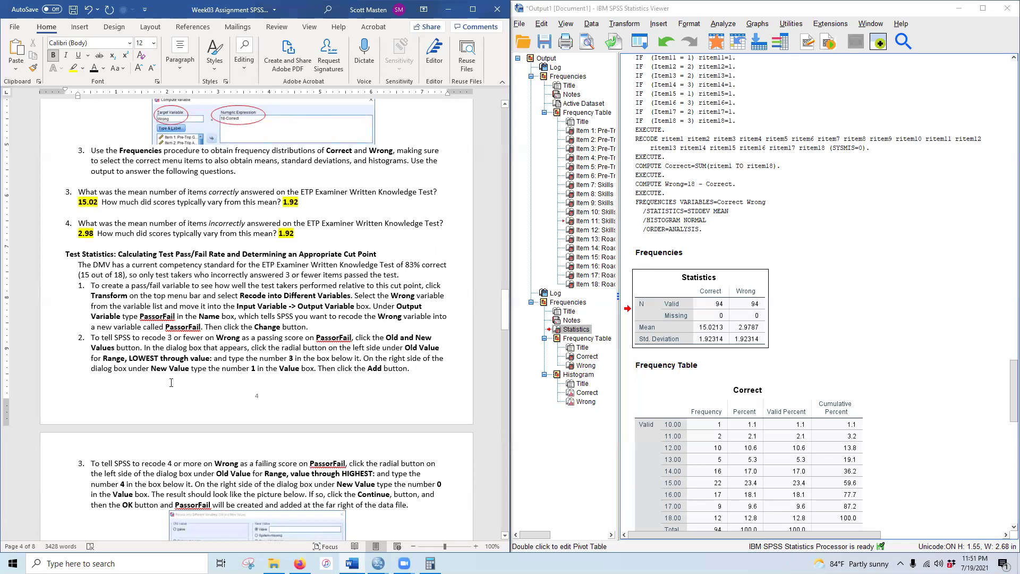
{"action": "scroll", "coordinate": [171, 383], "scroll_direction": "up", "scroll_amount": 3}
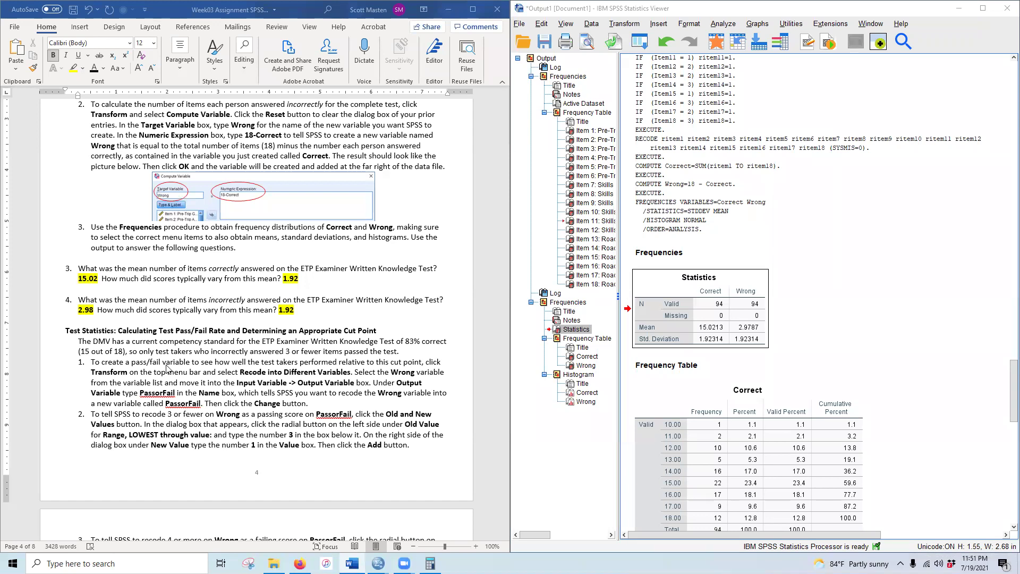
Start a Recode into Different Variables with Wrong as the input variable
{"action": "scroll", "coordinate": [205, 328], "scroll_direction": "down", "scroll_amount": 2}
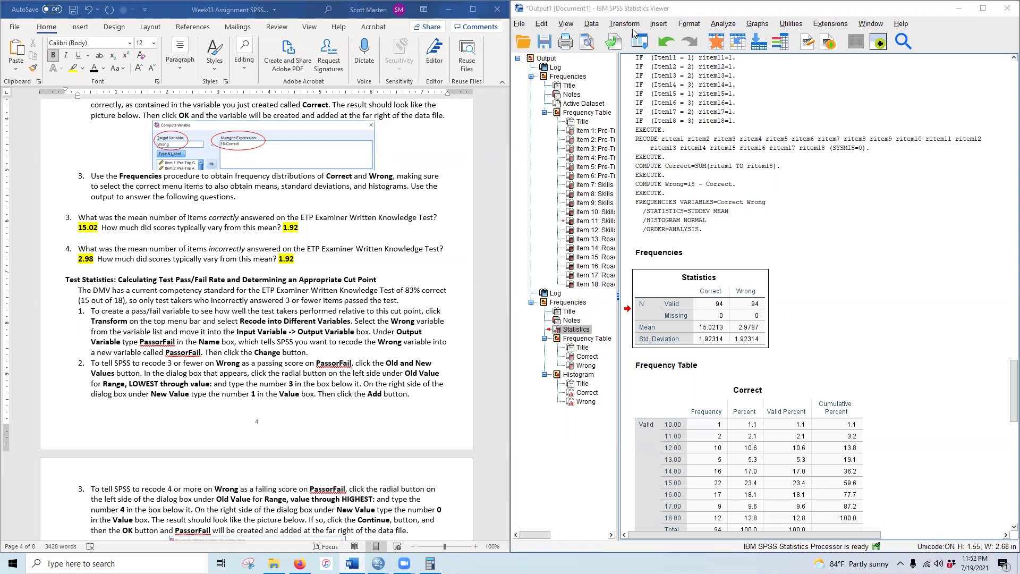
{"action": "left_click", "coordinate": [624, 23]}
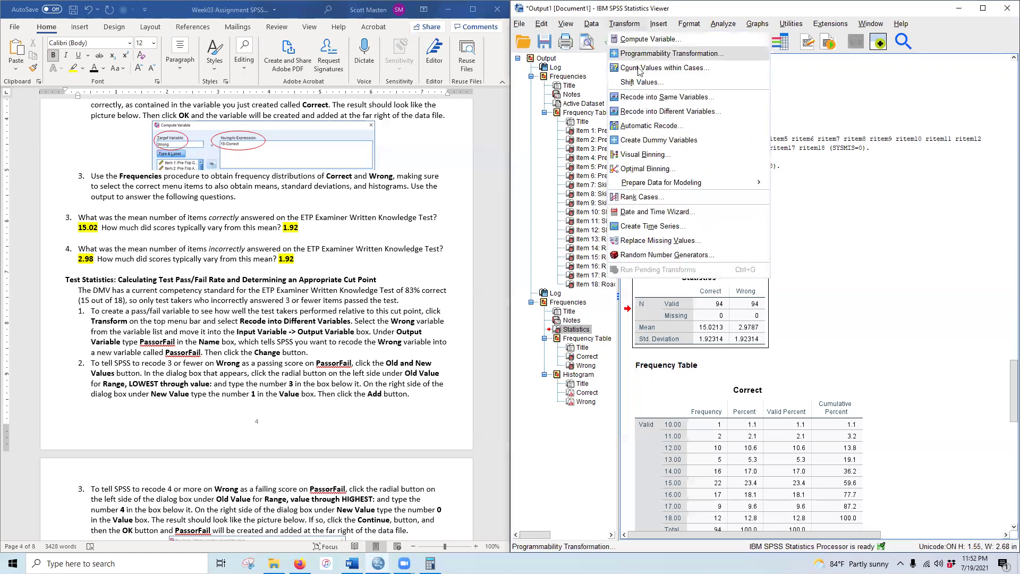
{"action": "left_click", "coordinate": [643, 110]}
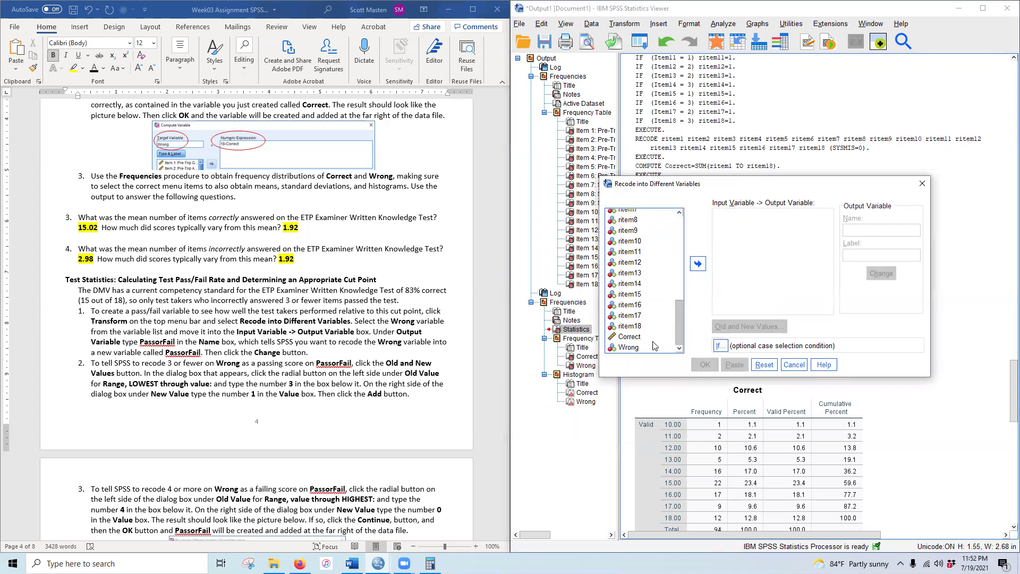
{"action": "left_click", "coordinate": [629, 348]}
{"action": "left_click", "coordinate": [697, 265]}
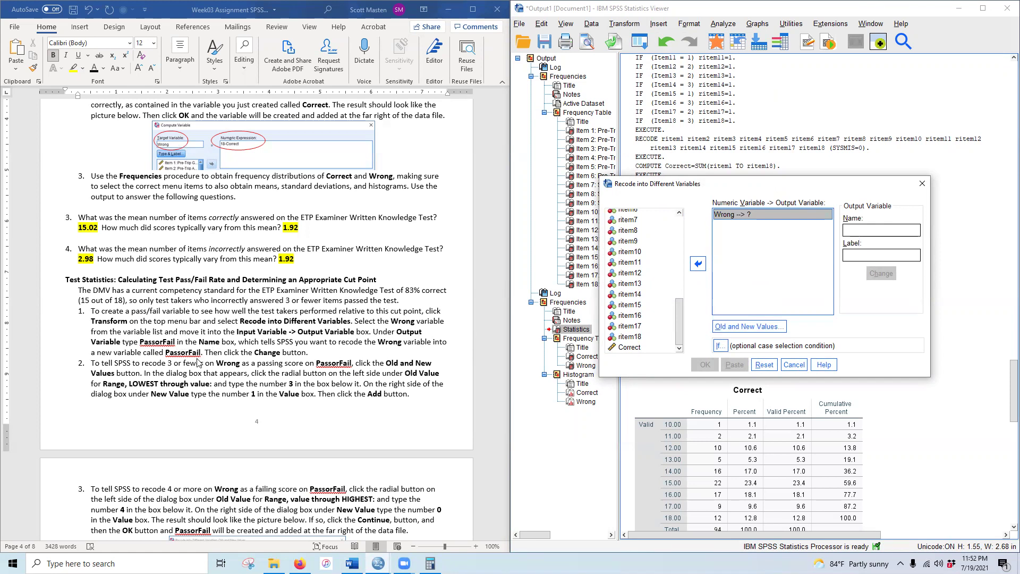
Copy the name PassorFail from the assignment instructions and apply it as the output variable for Wrong
{"action": "double_click", "coordinate": [158, 343]}
{"action": "key", "text": "ctrl+c"}
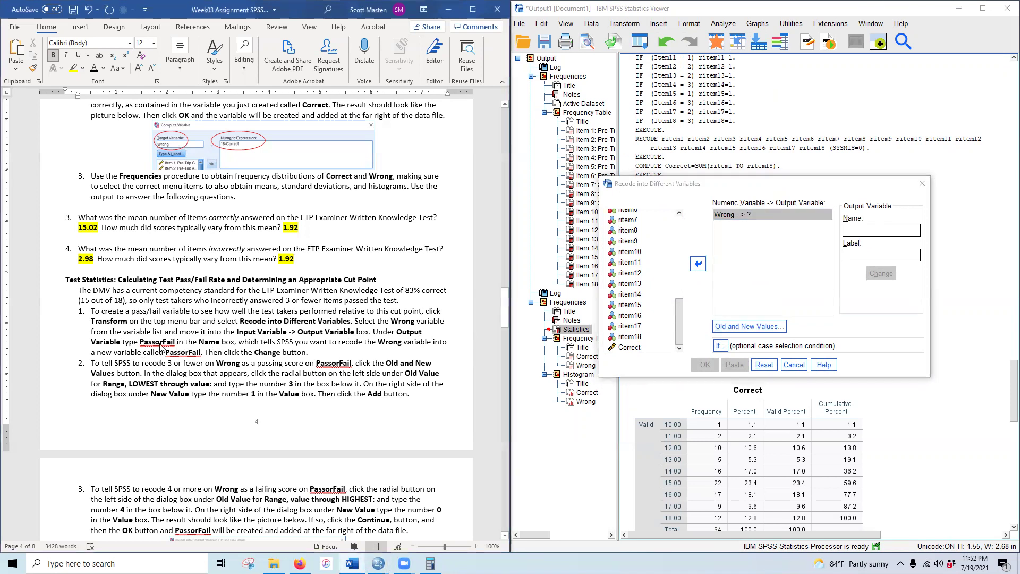
{"action": "left_click", "coordinate": [861, 231]}
{"action": "key", "text": "ctrl+v"}
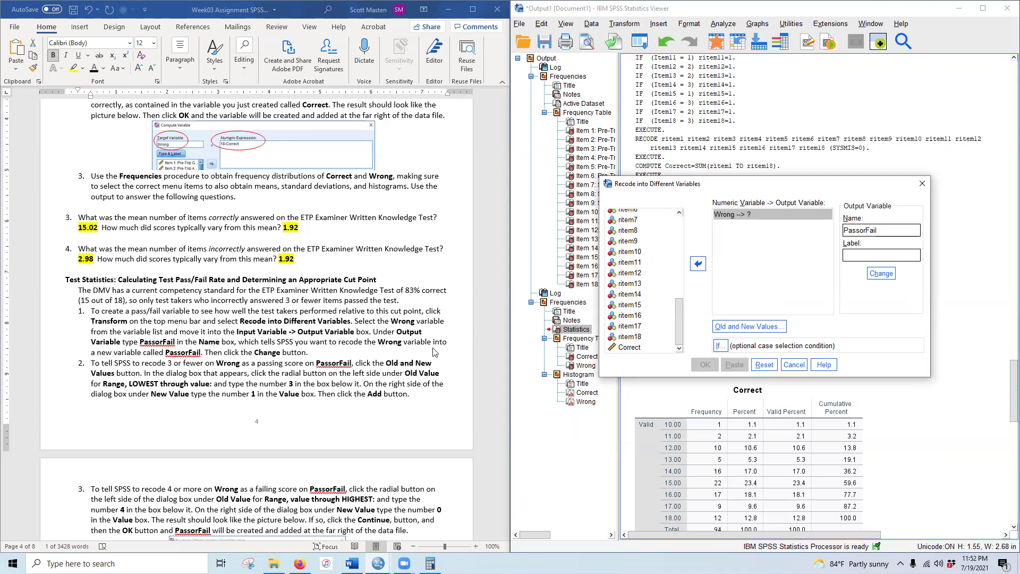
{"action": "left_click", "coordinate": [884, 277]}
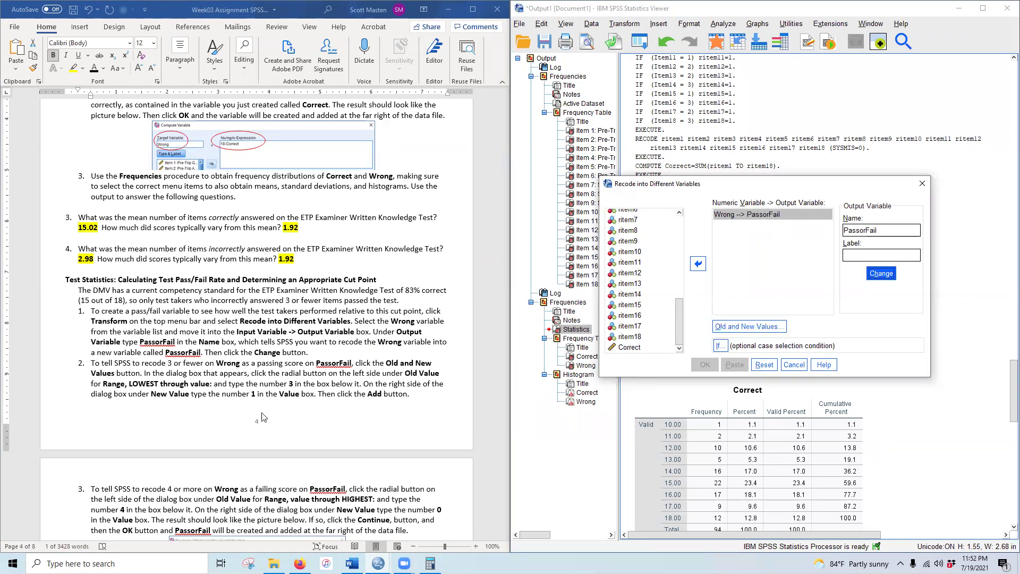
Add a recode rule that turns the range lowest through 3 into the new value 1
{"action": "scroll", "coordinate": [273, 484], "scroll_direction": "down", "scroll_amount": 3}
{"action": "left_click", "coordinate": [755, 328]}
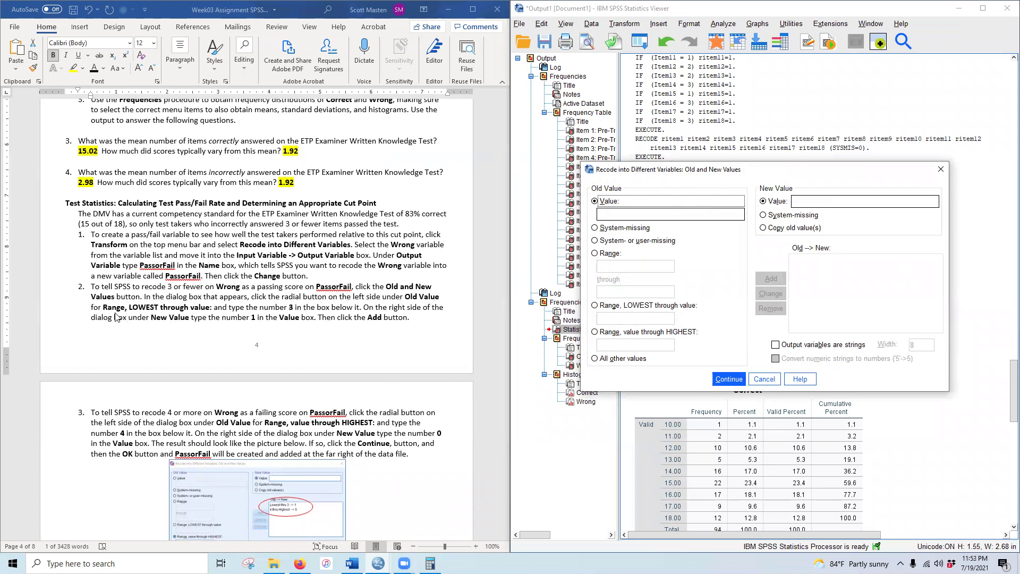
{"action": "left_click", "coordinate": [596, 305]}
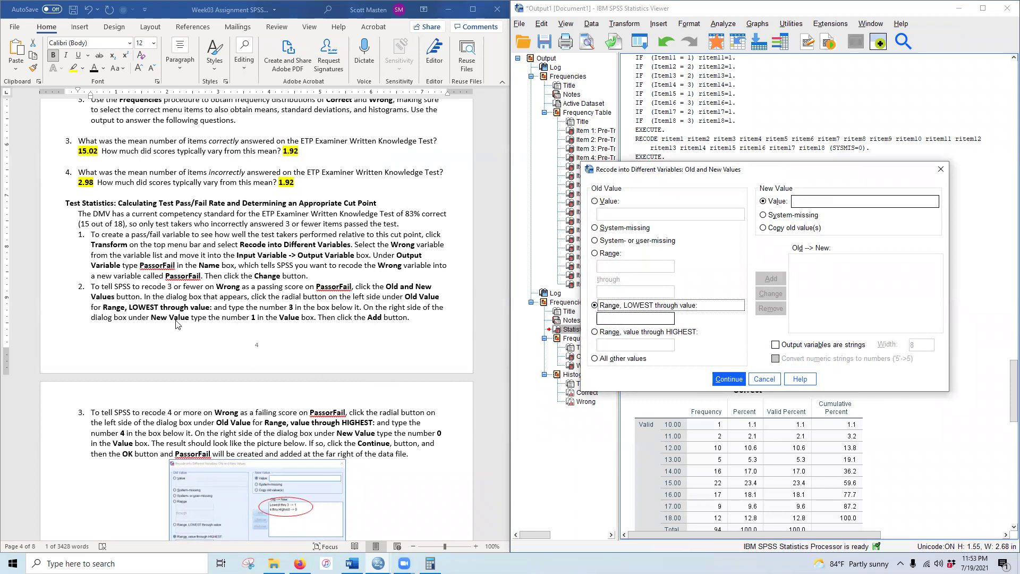
{"action": "left_click", "coordinate": [617, 319]}
{"action": "type", "text": "1"}
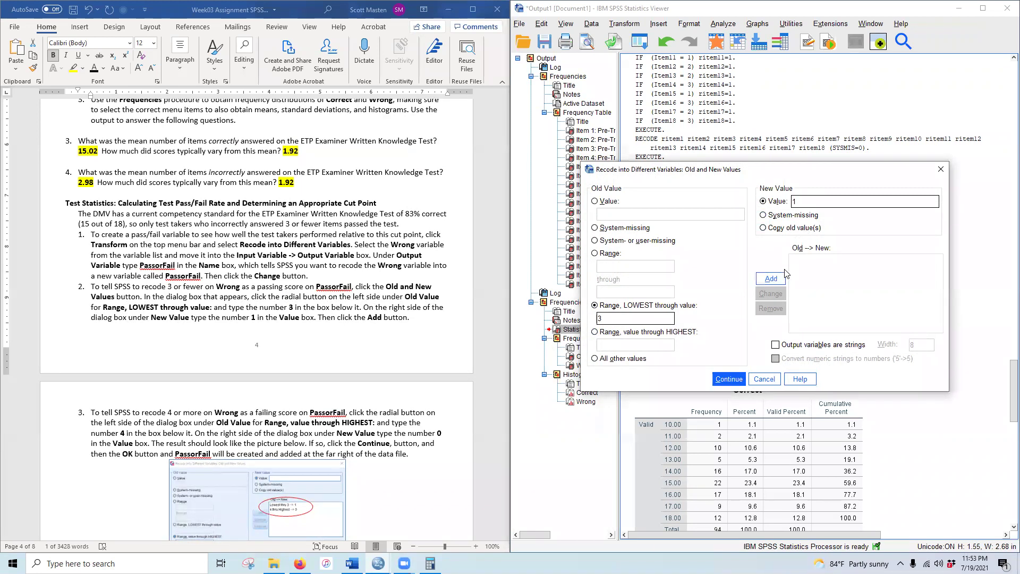
{"action": "left_click", "coordinate": [774, 279]}
{"action": "left_click", "coordinate": [771, 279]}
Add a recode rule that turns the range 4 through highest into the new value 0, and run the recode
{"action": "scroll", "coordinate": [236, 417], "scroll_direction": "down", "scroll_amount": 3}
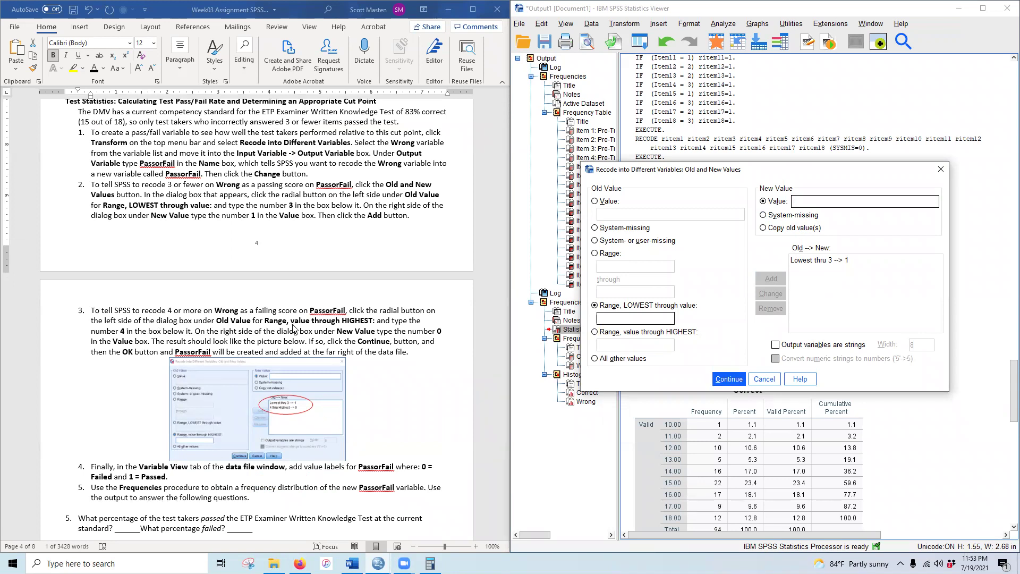
{"action": "left_click", "coordinate": [602, 332]}
{"action": "left_click", "coordinate": [623, 345]}
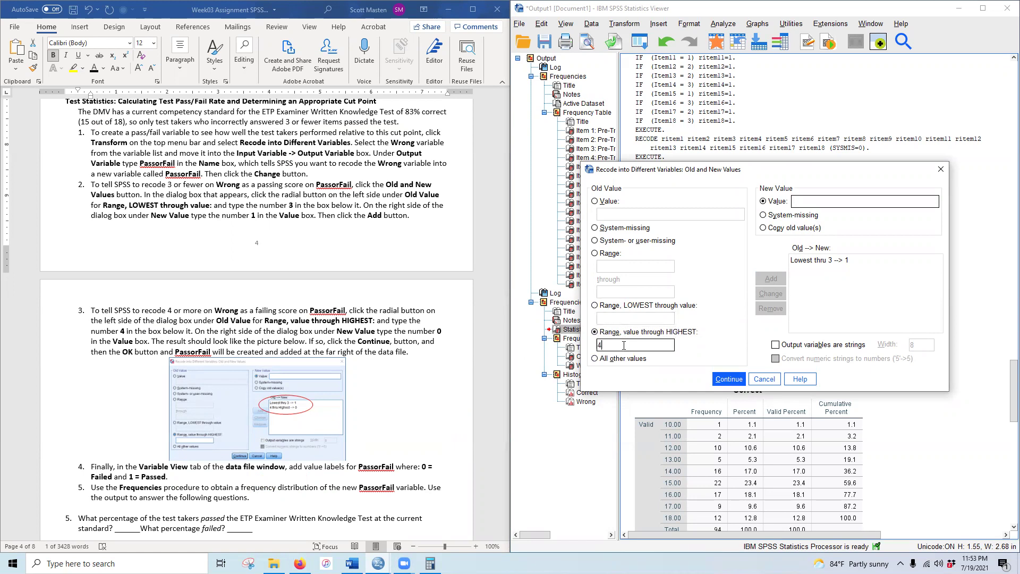
{"action": "type", "text": "0"}
{"action": "left_click", "coordinate": [769, 280]}
{"action": "left_click", "coordinate": [729, 379]}
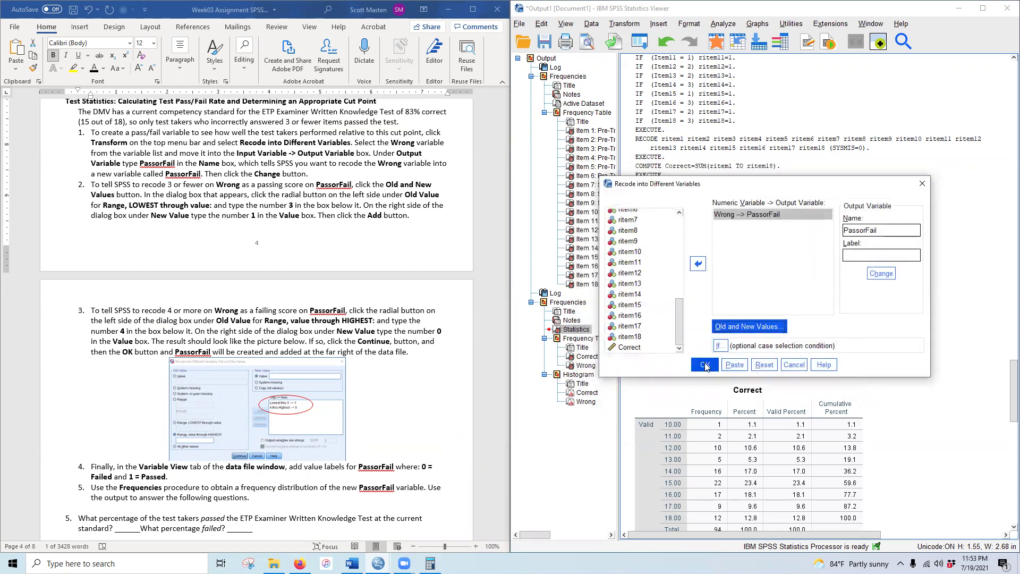
{"action": "left_click", "coordinate": [705, 365]}
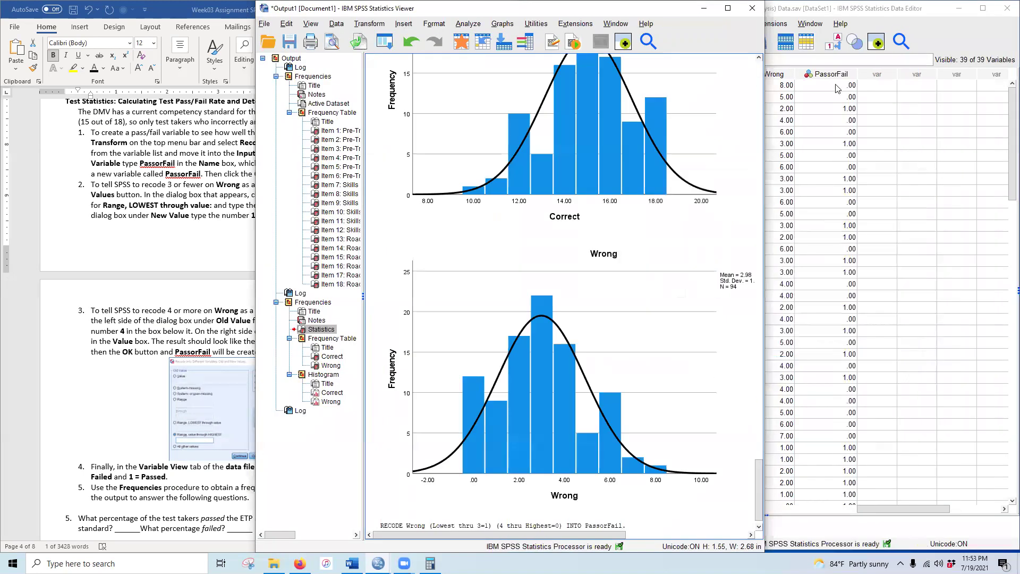
Minimize the output viewer and display value labels instead of numeric codes in the data editor
{"action": "left_click", "coordinate": [704, 8]}
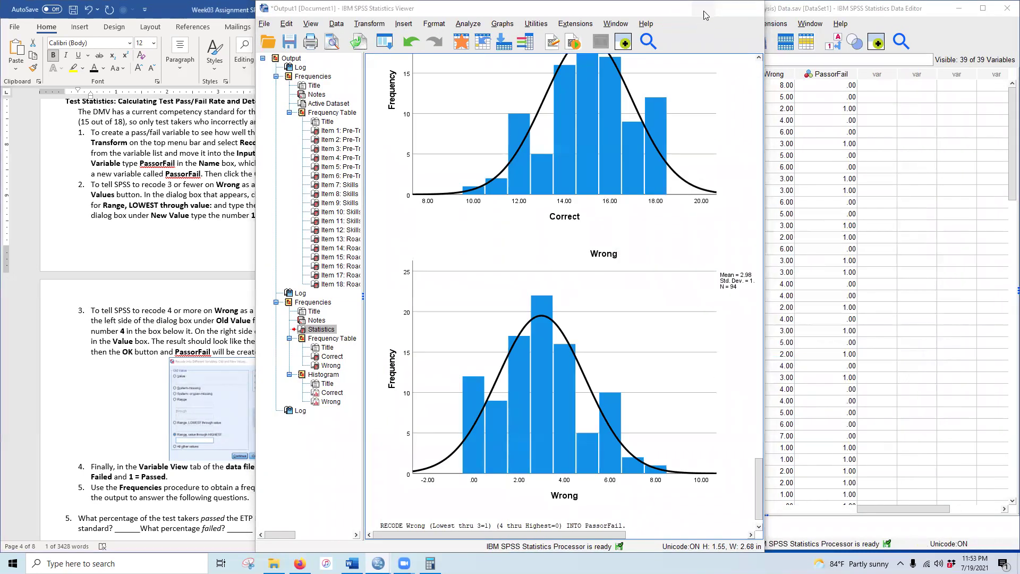
{"action": "left_click", "coordinate": [833, 45]}
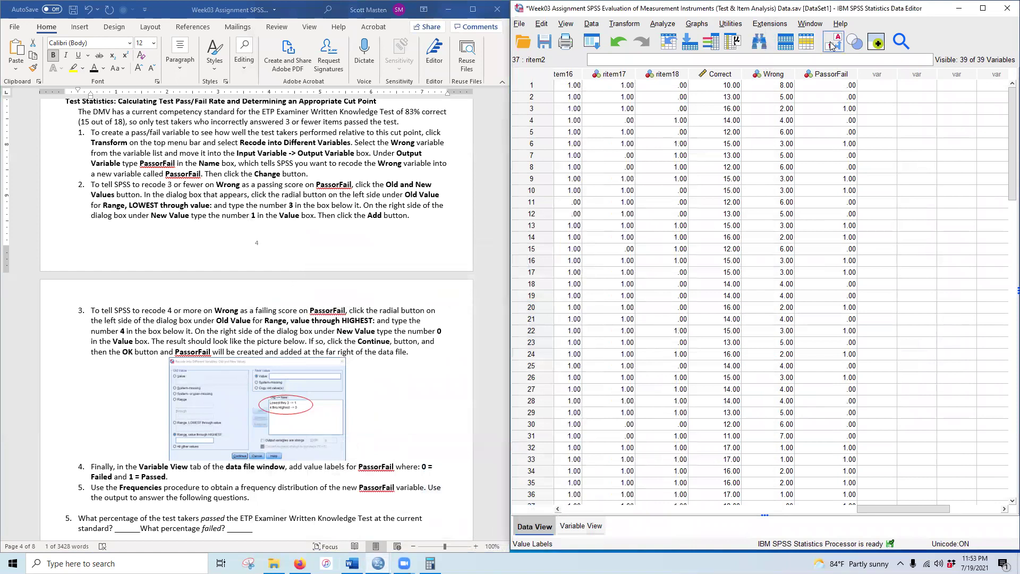
{"action": "left_click", "coordinate": [833, 45]}
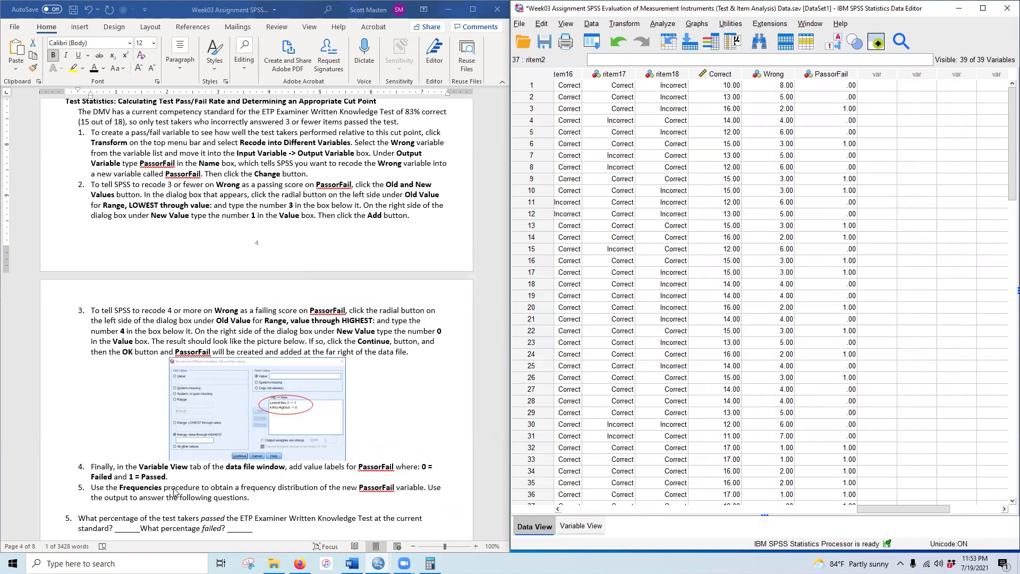
Add the value labels 0 = Failed and 1 = Passed to PassorFail, and return to the data view
{"action": "left_click", "coordinate": [581, 526]}
{"action": "scroll", "coordinate": [758, 402], "scroll_direction": "down", "scroll_amount": 2}
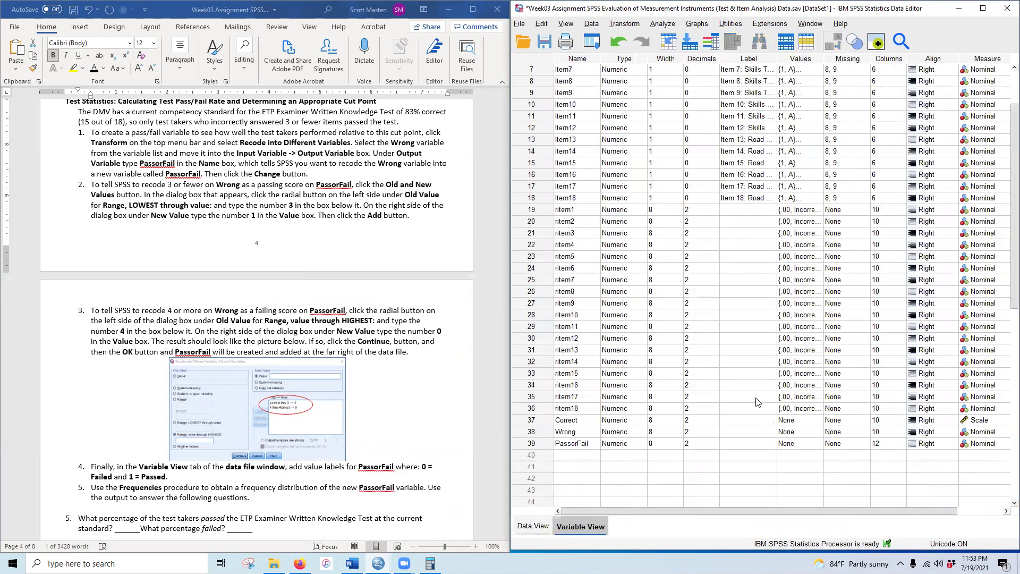
{"action": "scroll", "coordinate": [758, 403], "scroll_direction": "down", "scroll_amount": 5}
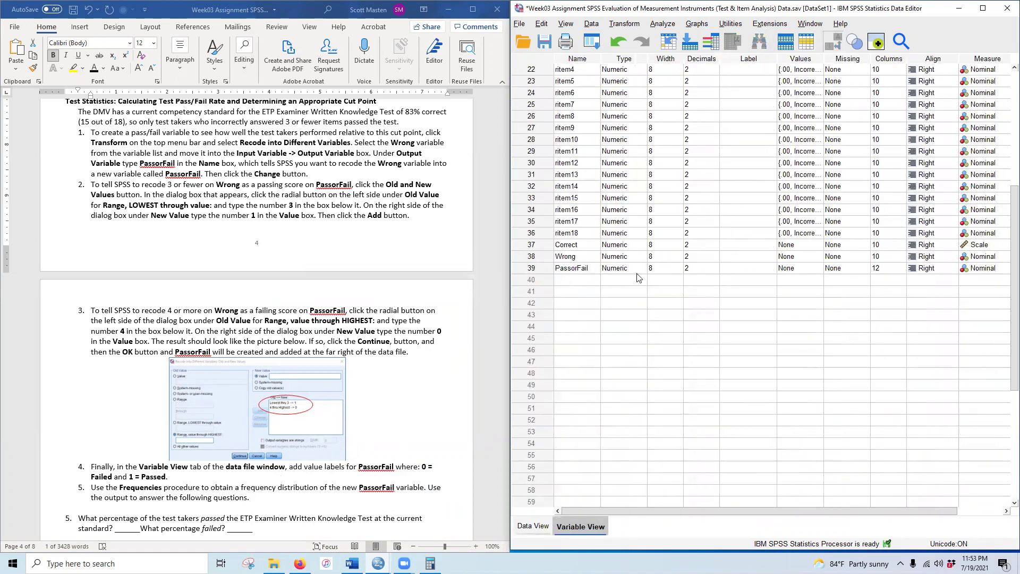
{"action": "left_click", "coordinate": [808, 268]}
{"action": "left_click", "coordinate": [819, 268]}
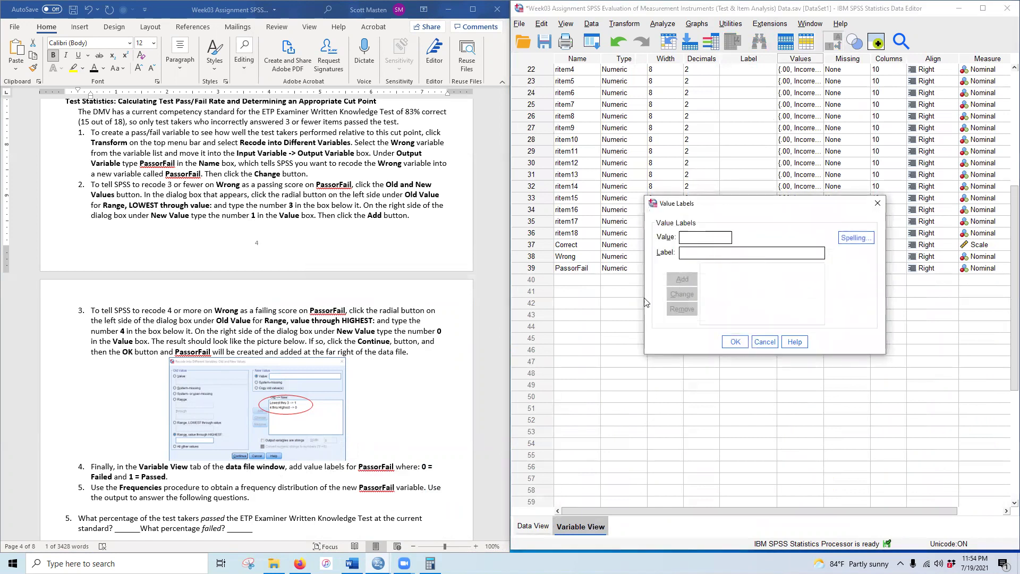
{"action": "type", "text": "0FA"}
{"action": "left_click", "coordinate": [682, 279]}
{"action": "type", "text": "PA"}
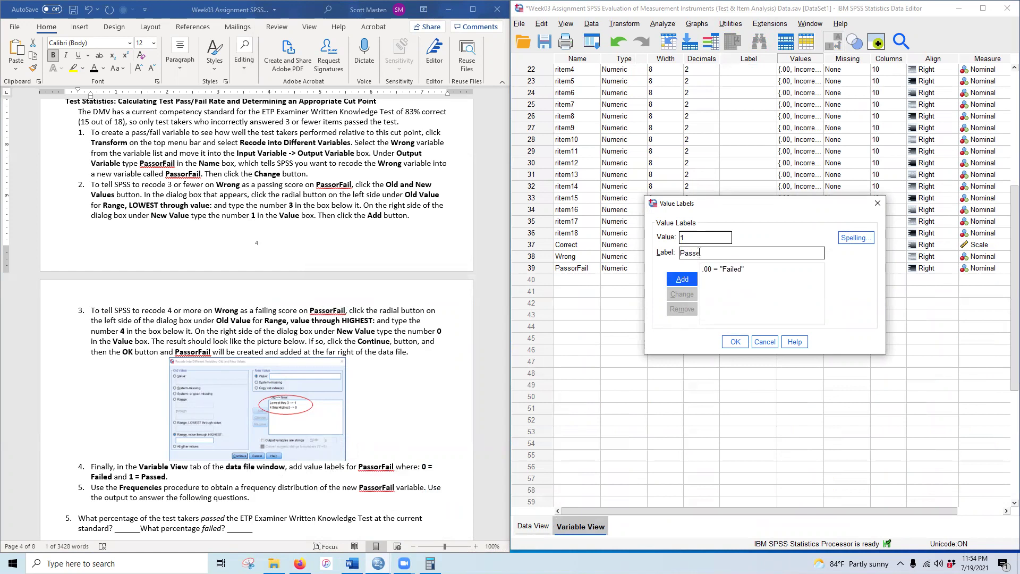
{"action": "left_click", "coordinate": [683, 279]}
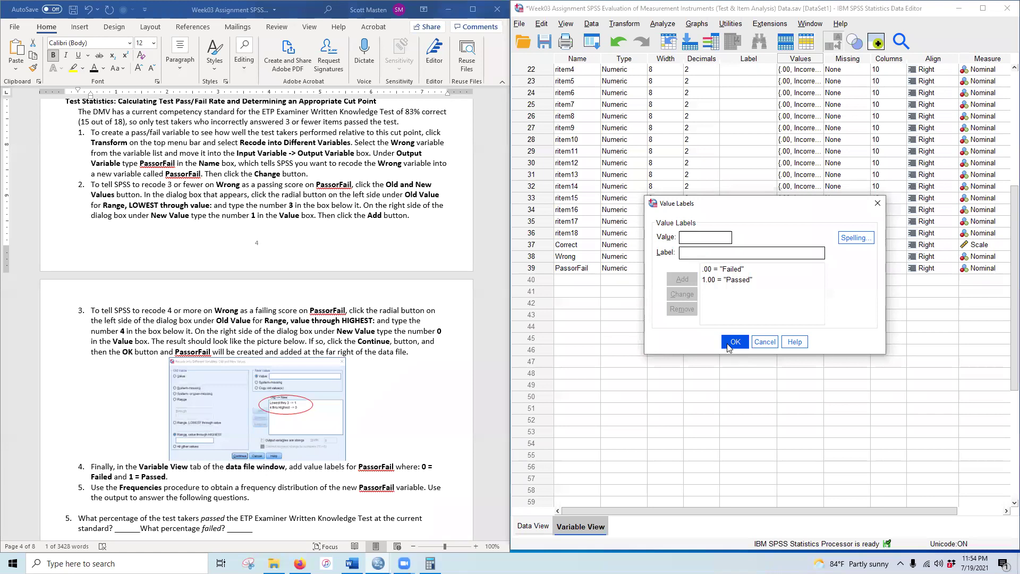
{"action": "left_click", "coordinate": [729, 346]}
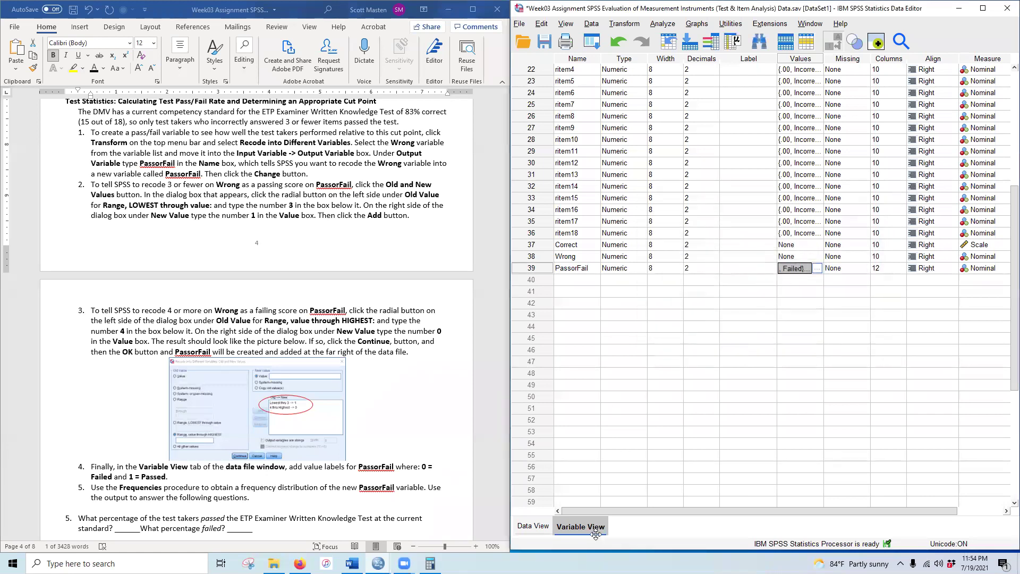
{"action": "left_click", "coordinate": [534, 525]}
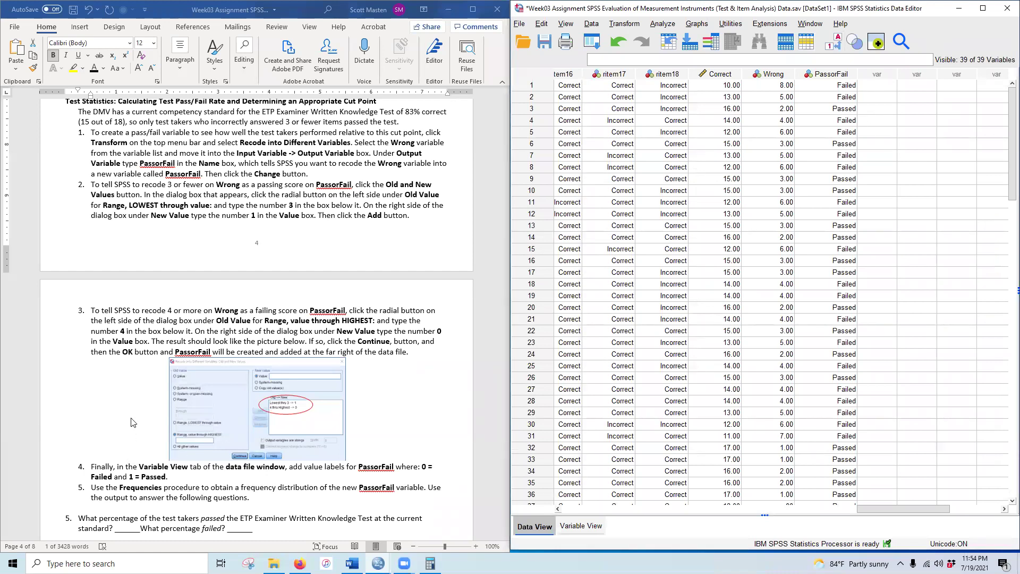
Reset the Frequencies procedure and run it with PassorFail as the only variable
{"action": "scroll", "coordinate": [120, 426], "scroll_direction": "down", "scroll_amount": 3}
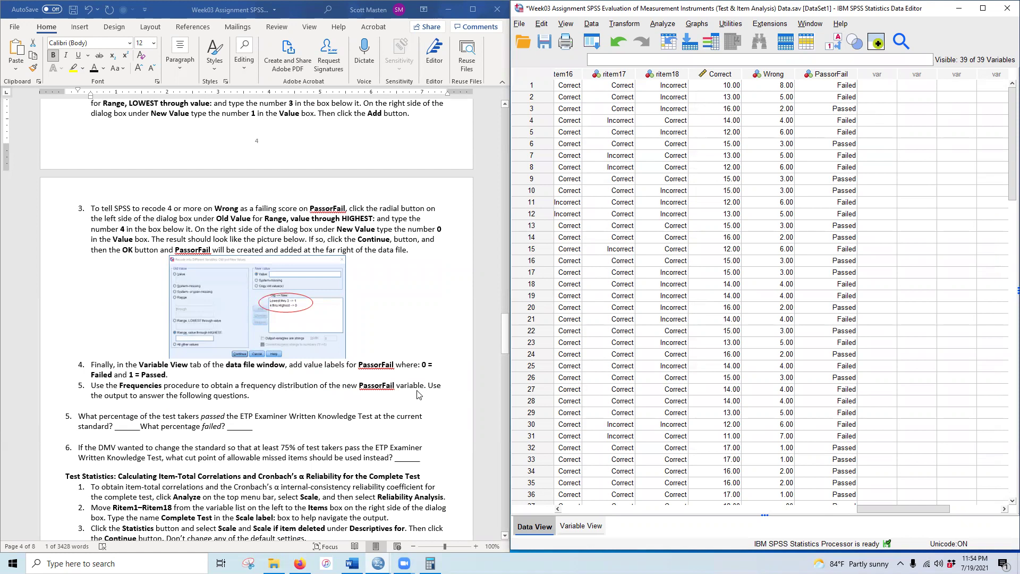
{"action": "left_click", "coordinate": [671, 25]}
{"action": "mouse_move", "coordinate": [684, 69]}
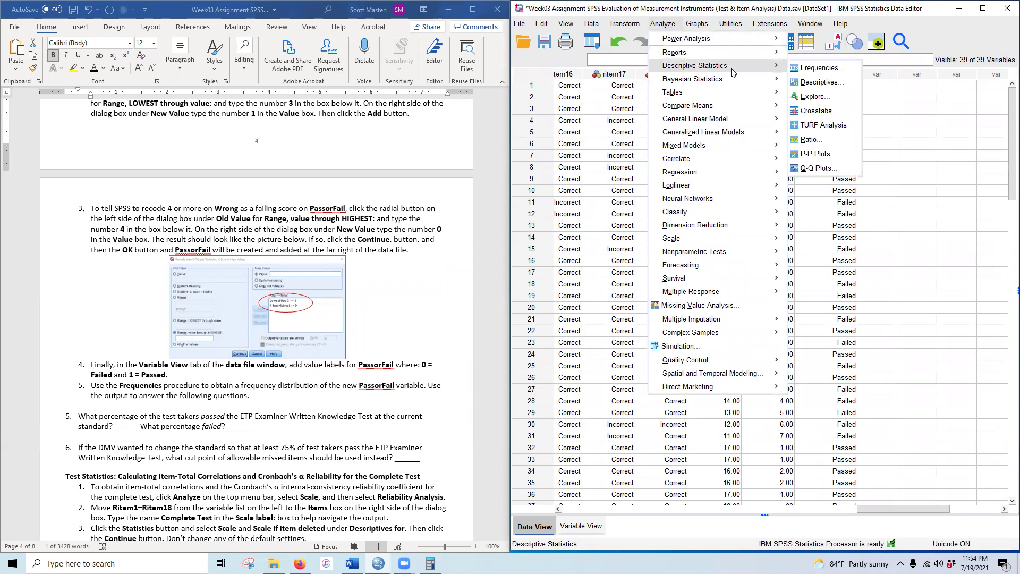
{"action": "left_click", "coordinate": [811, 68]}
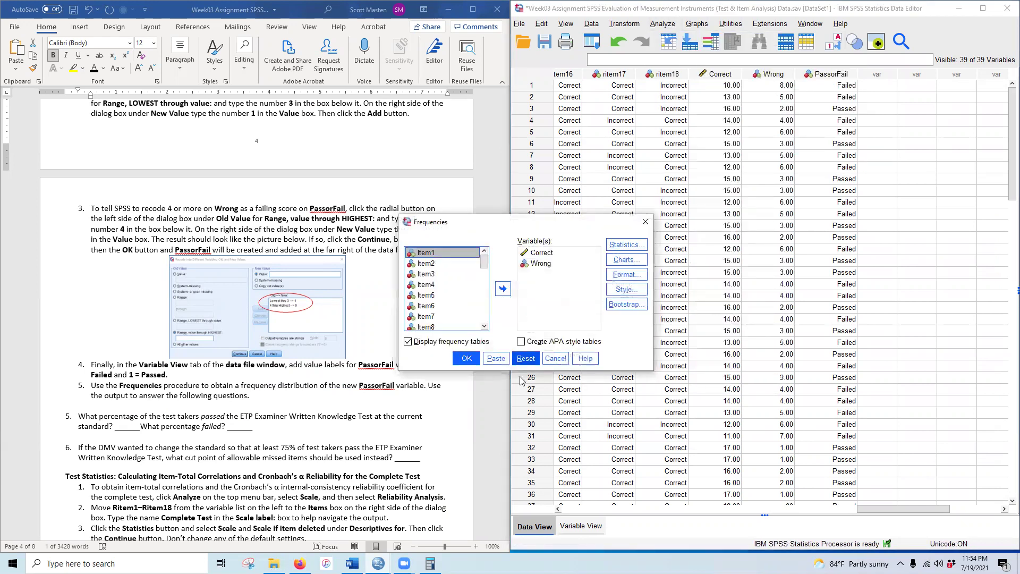
{"action": "left_click", "coordinate": [534, 363]}
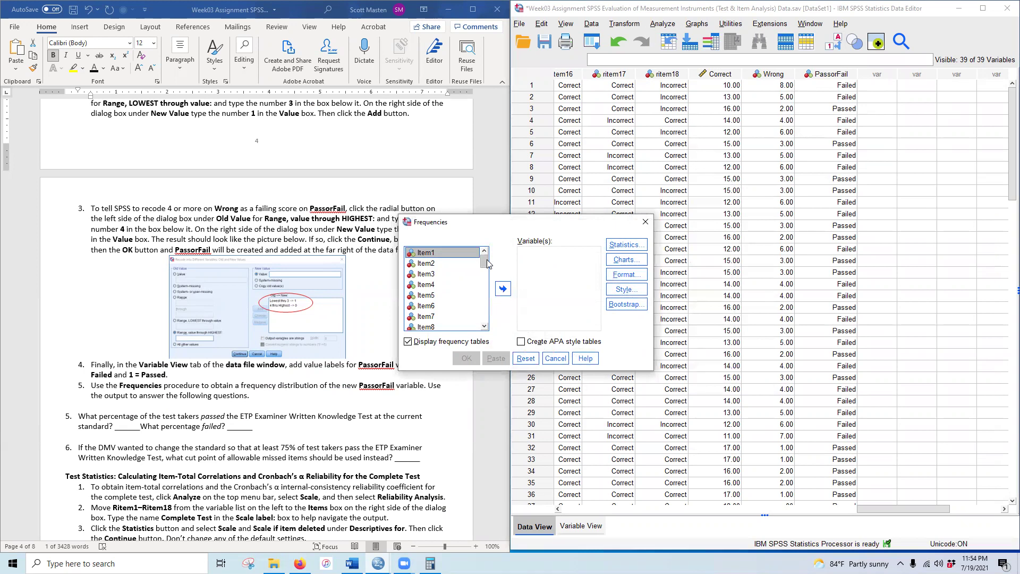
{"action": "left_click_drag", "start_coordinate": [484, 263], "coordinate": [484, 318]}
{"action": "double_click", "coordinate": [434, 325]}
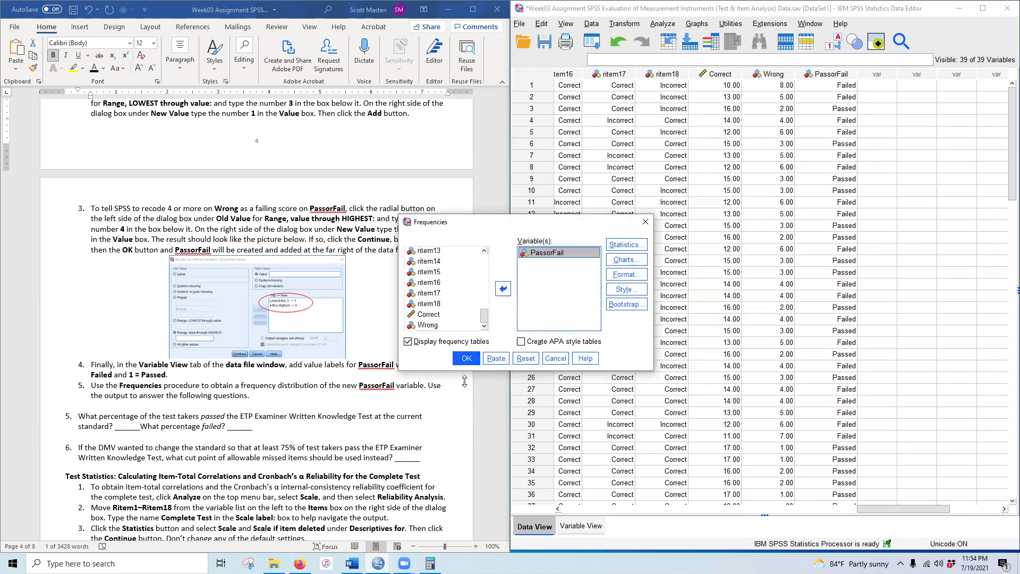
{"action": "left_click", "coordinate": [467, 360]}
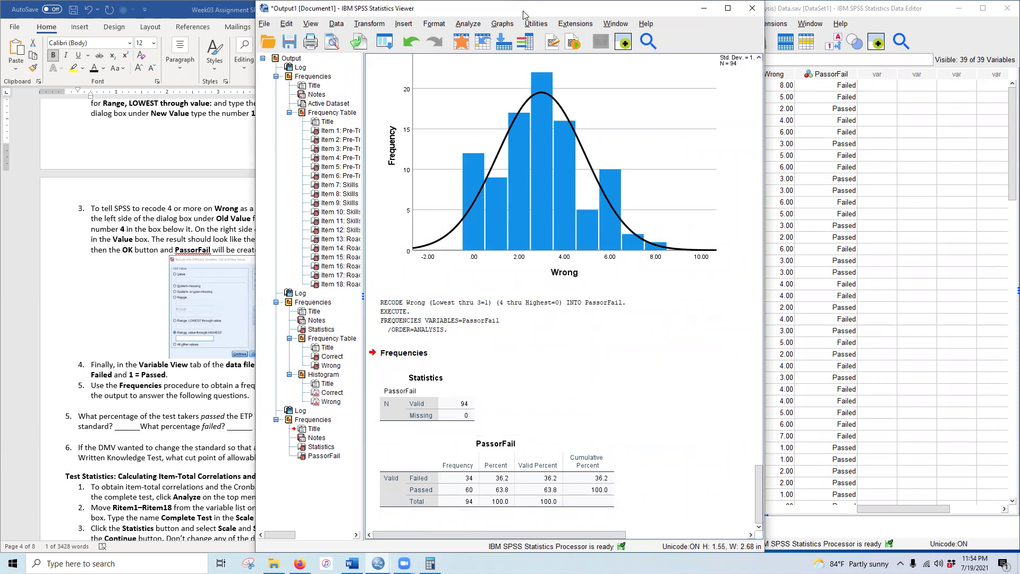
Place the output viewer beside the assignment document and review the PassorFail frequency table
{"action": "key", "text": "super+Right"}
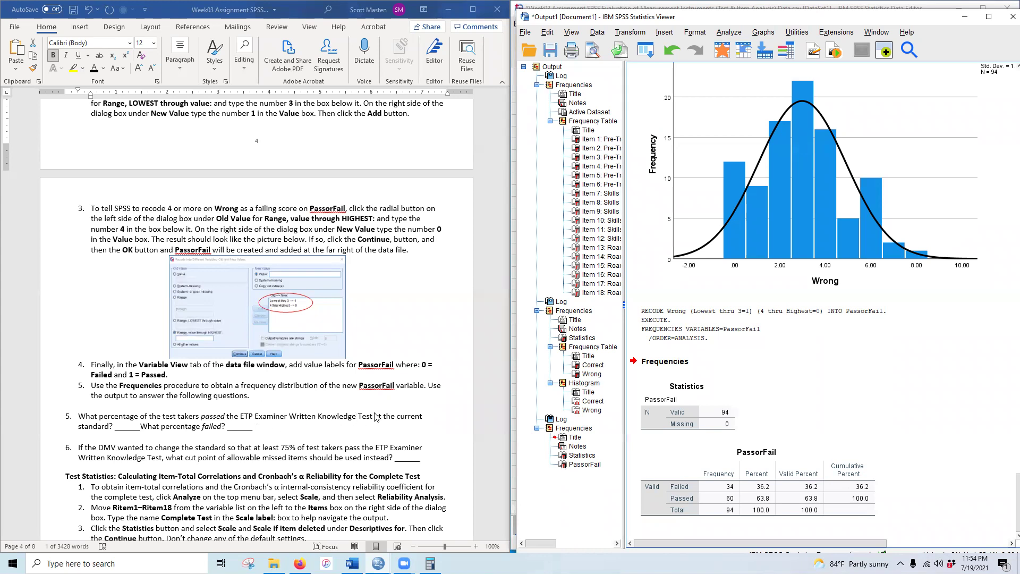
{"action": "scroll", "coordinate": [742, 376], "scroll_direction": "up", "scroll_amount": 10}
{"action": "scroll", "coordinate": [744, 378], "scroll_direction": "up", "scroll_amount": 5}
{"action": "scroll", "coordinate": [744, 377], "scroll_direction": "down", "scroll_amount": 15}
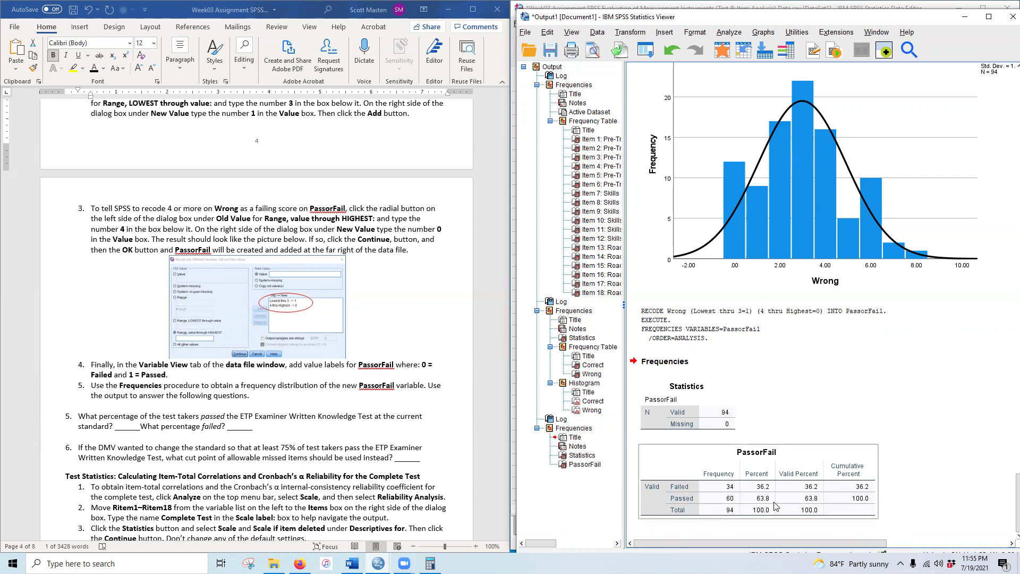
Fill in 63.8% as question 5's percentage of test takers who passed, bold with yellow highlighting
{"action": "left_click", "coordinate": [125, 431]}
{"action": "double_click", "coordinate": [125, 429]}
{"action": "type", "text": "63.8"}
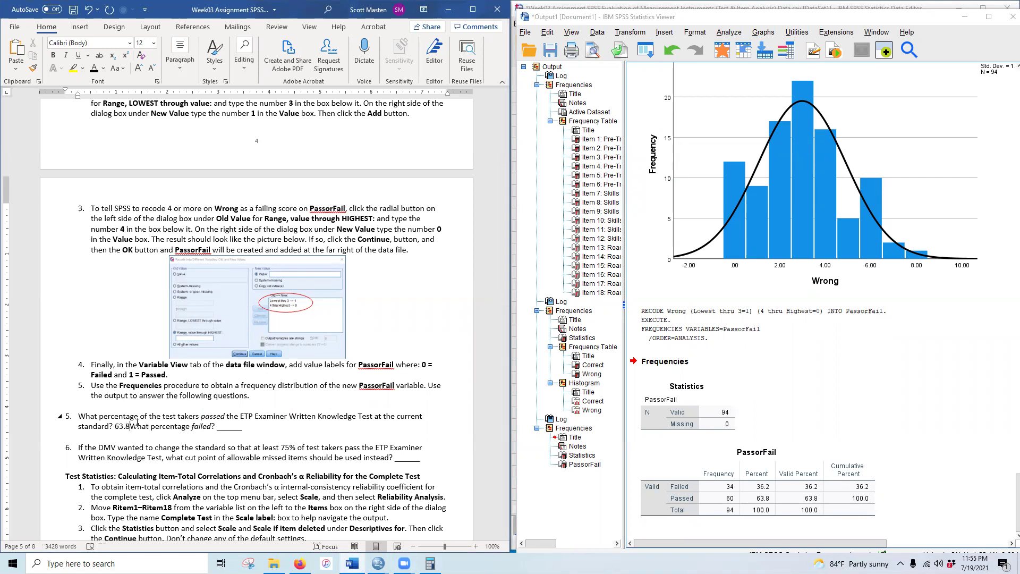
{"action": "type", "text": "%"}
{"action": "left_click_drag", "start_coordinate": [115, 426], "coordinate": [138, 426]}
{"action": "left_click", "coordinate": [54, 56]}
{"action": "left_click", "coordinate": [72, 67]}
Fill in 36.2% as question 5's percentage of test takers who failed, bold with yellow highlighting
{"action": "left_click", "coordinate": [694, 488]}
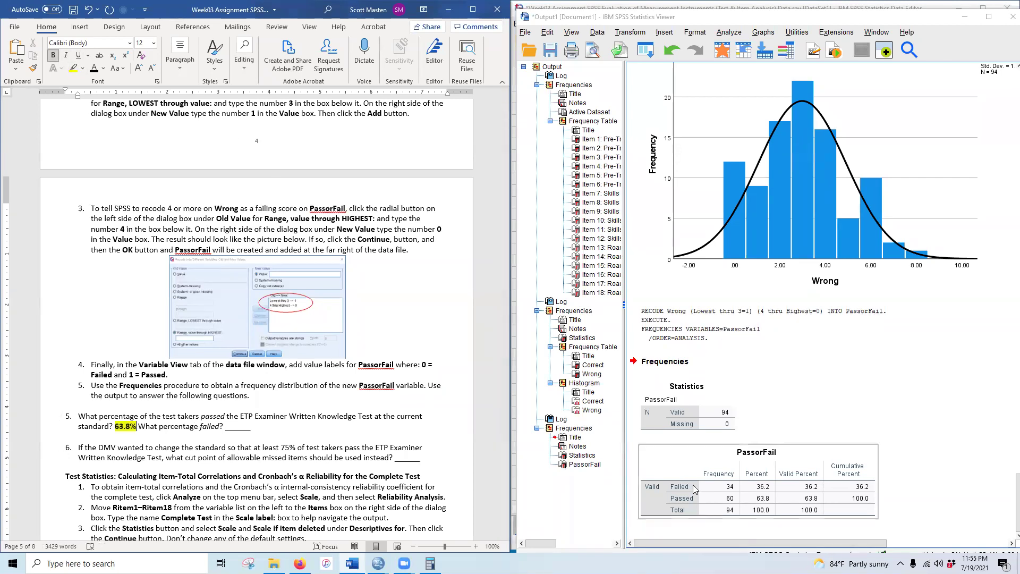
{"action": "double_click", "coordinate": [238, 427]}
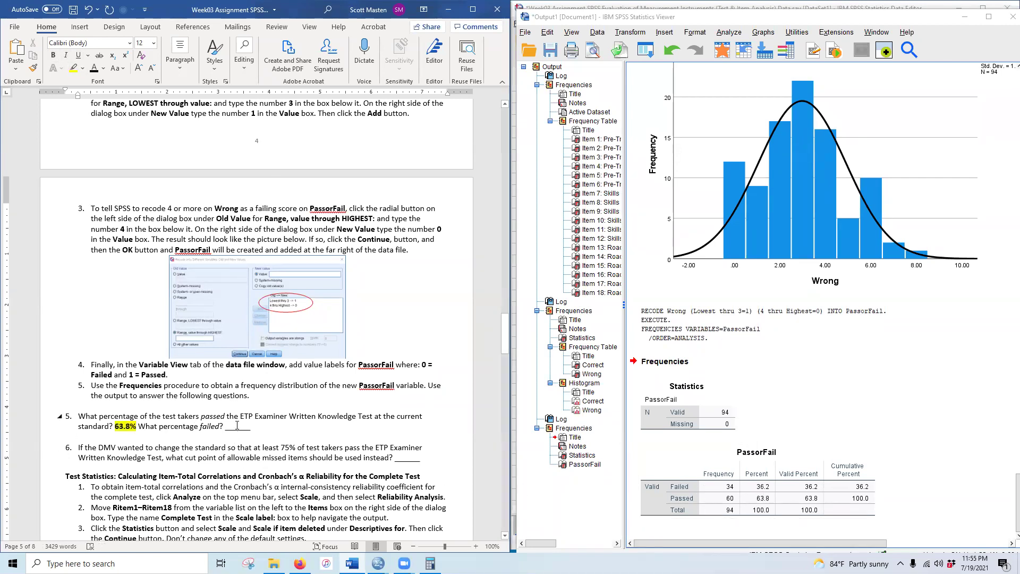
{"action": "type", "text": "36.2"}
{"action": "left_click_drag", "start_coordinate": [228, 425], "coordinate": [247, 426]}
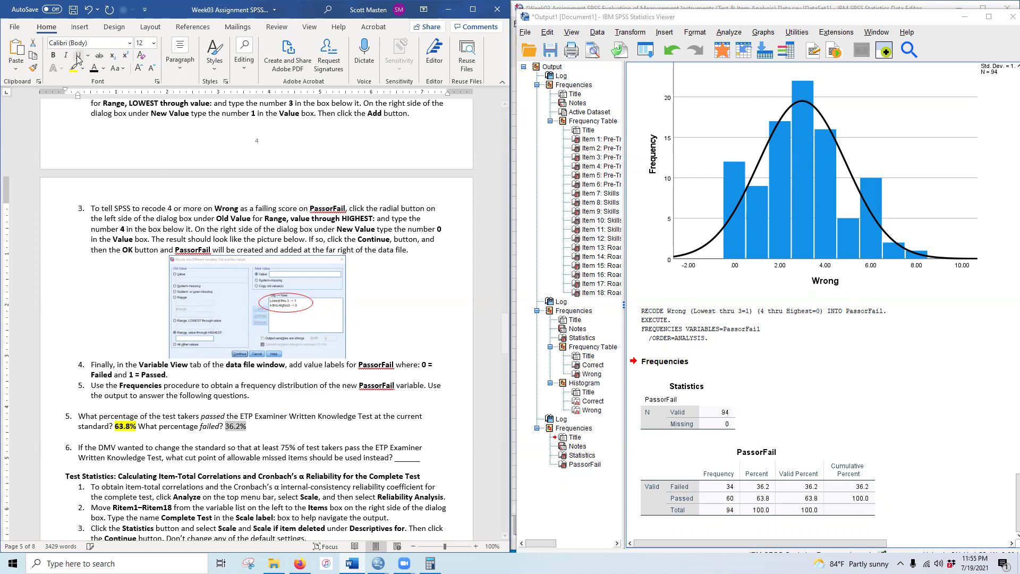
{"action": "left_click", "coordinate": [53, 55]}
{"action": "left_click", "coordinate": [73, 68]}
{"action": "key", "text": "Right"}
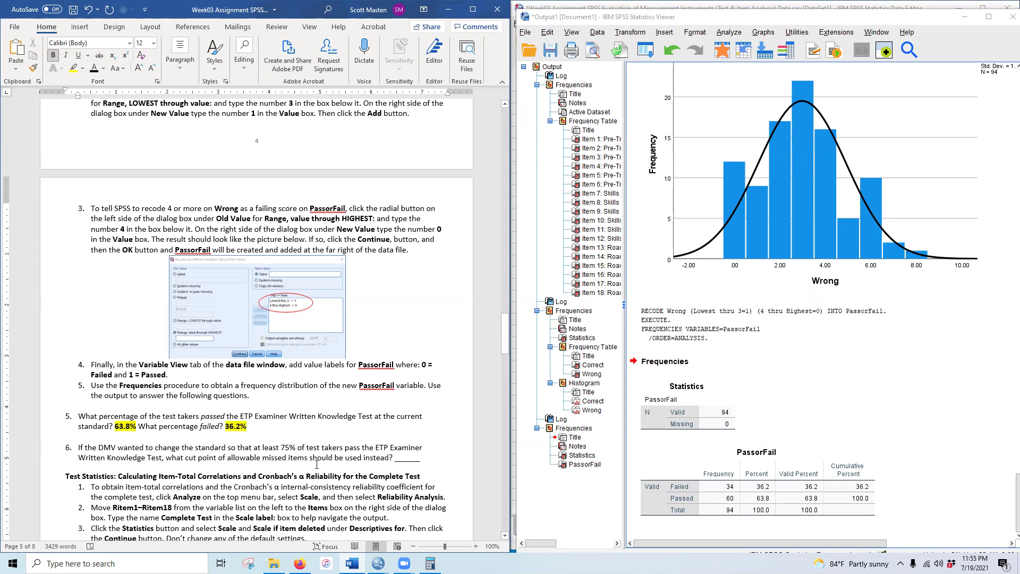
Check the Wrong frequency table and fill in 4 as question 6's cut point of allowable missed items, bold with yellow highlighting
{"action": "scroll", "coordinate": [836, 443], "scroll_direction": "up", "scroll_amount": 5}
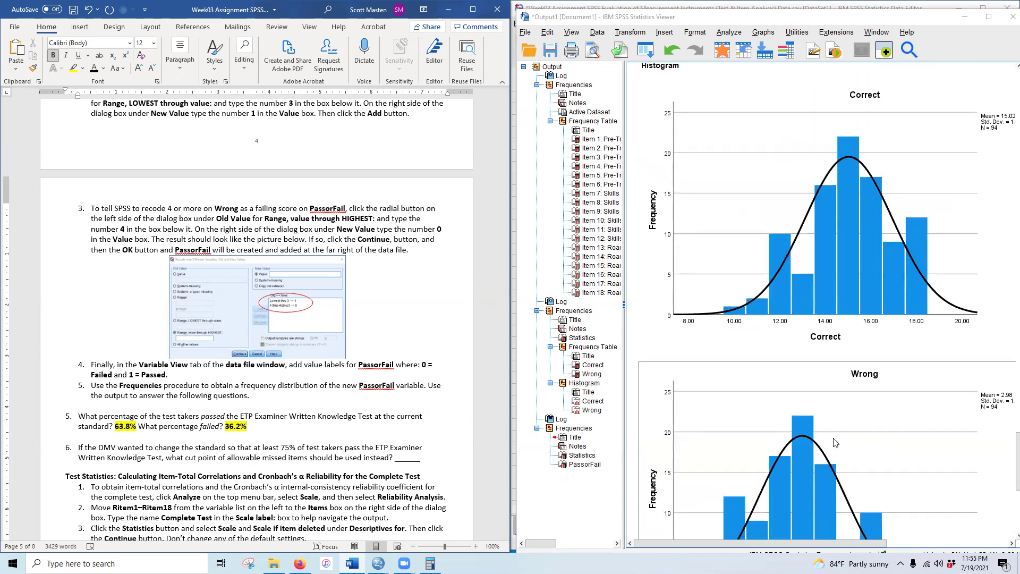
{"action": "scroll", "coordinate": [836, 443], "scroll_direction": "up", "scroll_amount": 7}
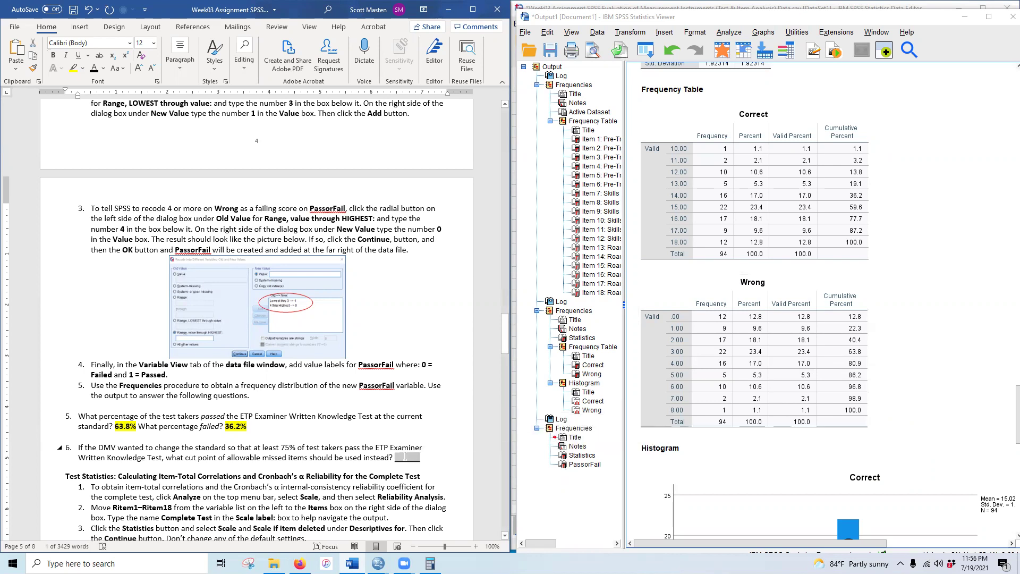
{"action": "left_click_drag", "start_coordinate": [402, 458], "coordinate": [417, 457]}
{"action": "left_click", "coordinate": [405, 457]}
{"action": "double_click", "coordinate": [406, 457]}
{"action": "left_click", "coordinate": [52, 55]}
{"action": "left_click", "coordinate": [77, 69]}
{"action": "left_click", "coordinate": [234, 375]}
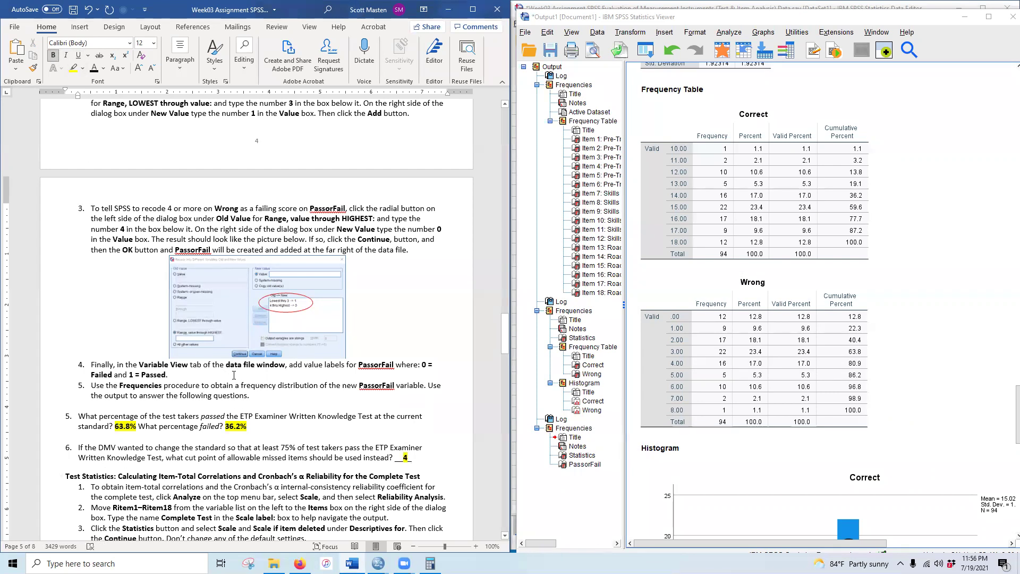
Start a Reliability Analysis and add ritem1 through ritem18 as its items
{"action": "scroll", "coordinate": [234, 376], "scroll_direction": "down", "scroll_amount": 5}
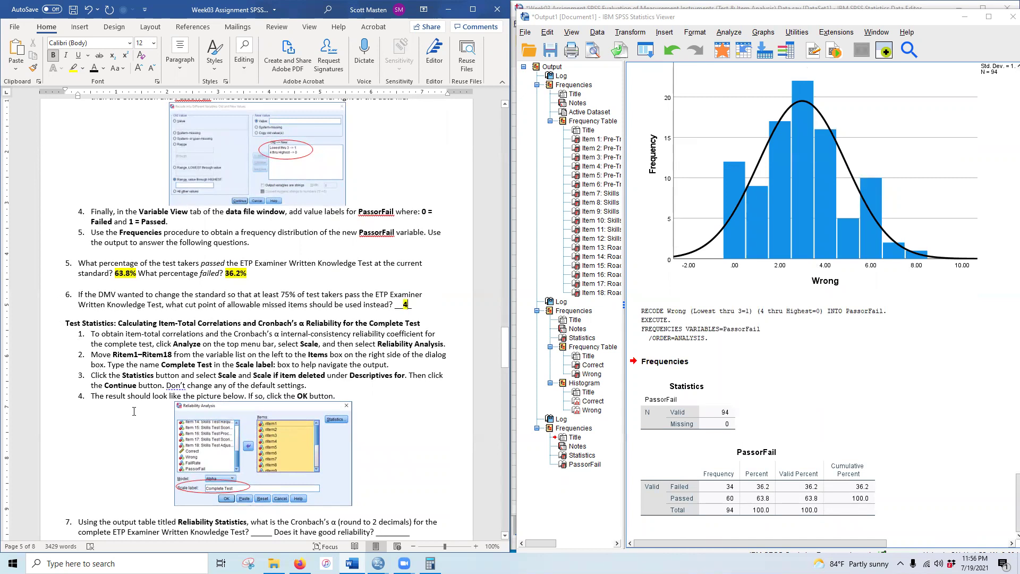
{"action": "left_click_drag", "start_coordinate": [110, 344], "coordinate": [173, 345]}
{"action": "left_click", "coordinate": [723, 33]}
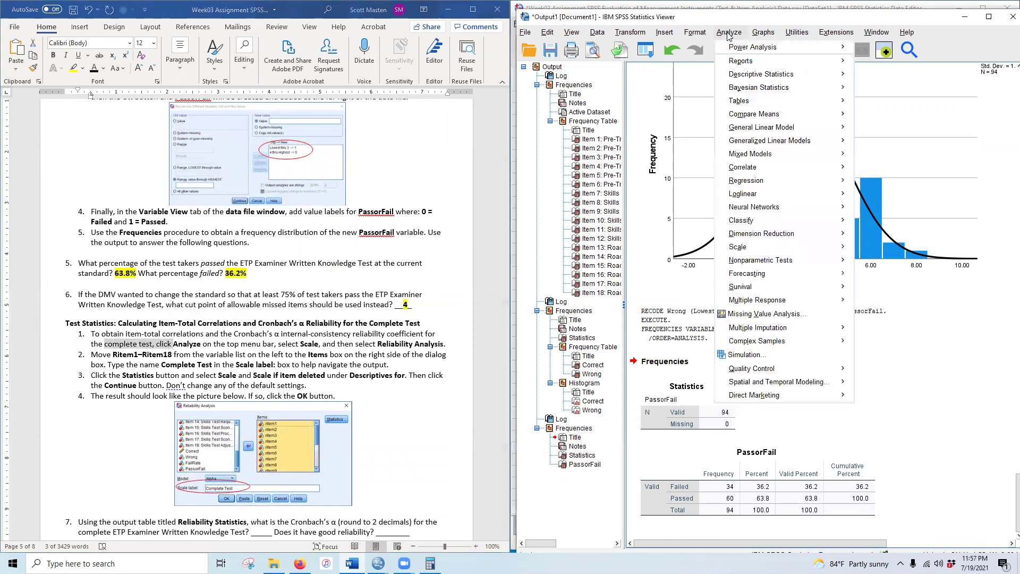
{"action": "mouse_move", "coordinate": [768, 249]}
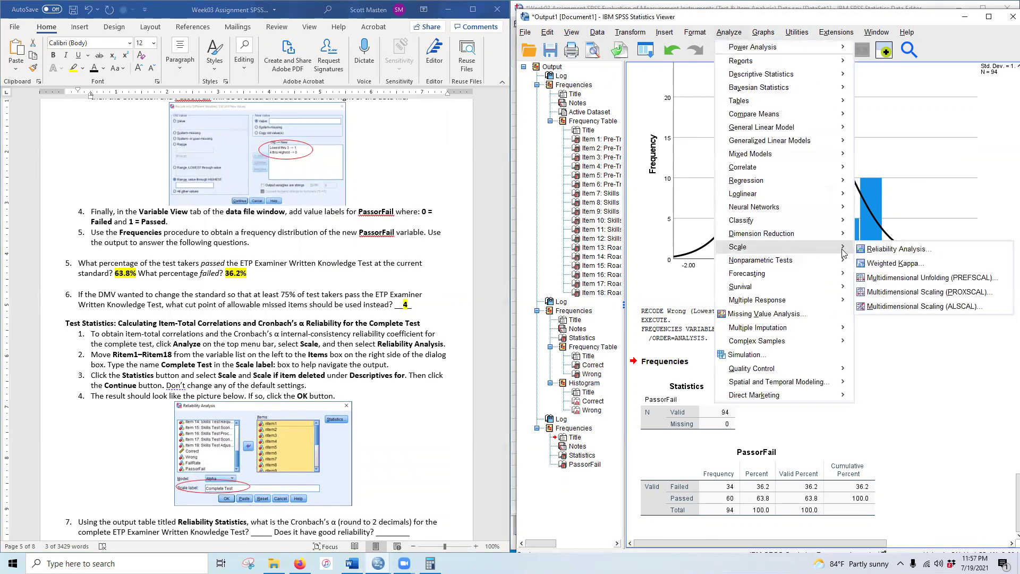
{"action": "left_click", "coordinate": [882, 249]}
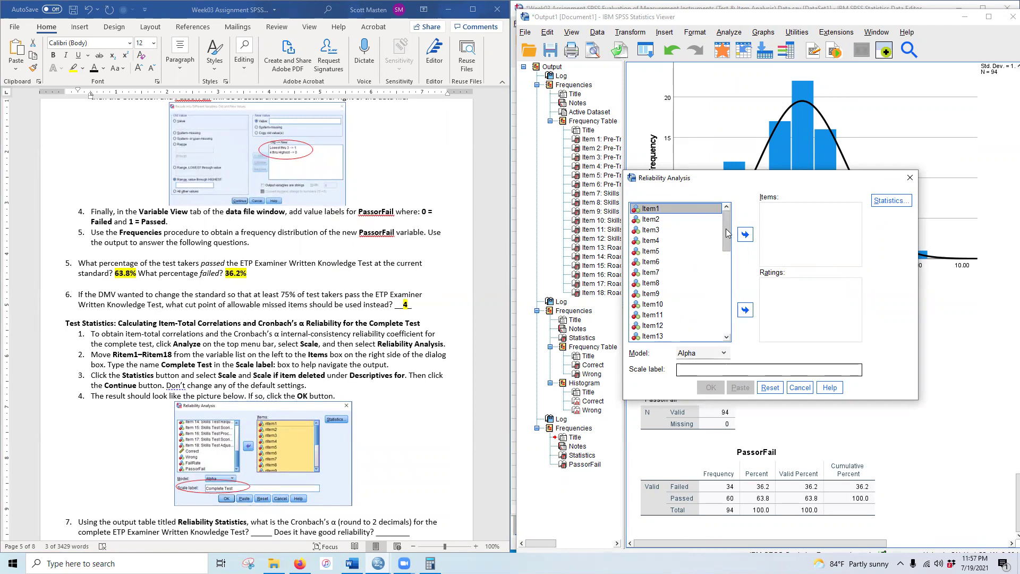
{"action": "left_click_drag", "start_coordinate": [726, 229], "coordinate": [728, 280]}
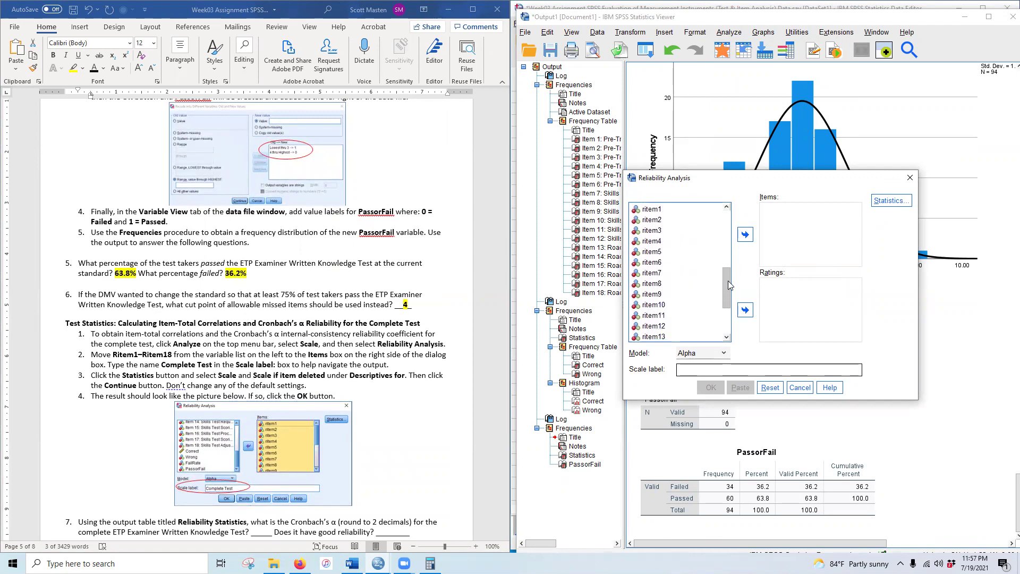
{"action": "scroll", "coordinate": [691, 279], "scroll_direction": "down", "scroll_amount": 5}
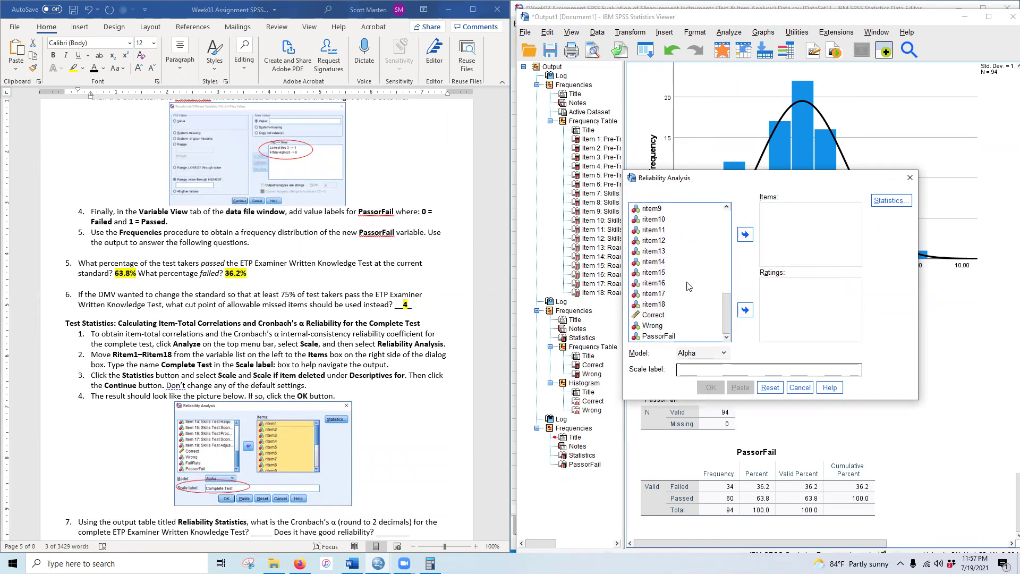
{"action": "left_click", "coordinate": [655, 306], "text": "shift"}
{"action": "left_click", "coordinate": [745, 235]}
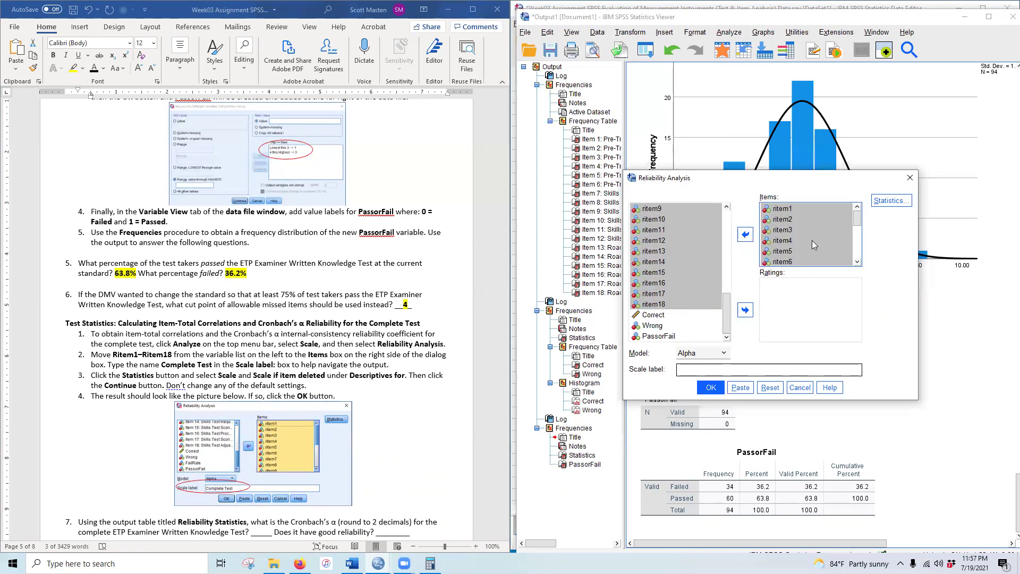
{"action": "scroll", "coordinate": [812, 240], "scroll_direction": "down", "scroll_amount": 4}
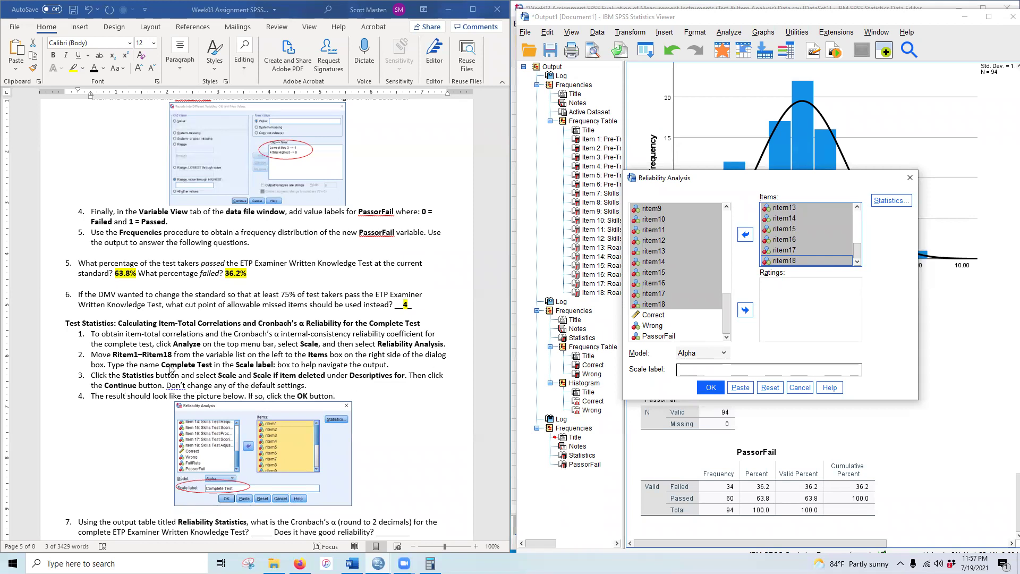
Set the reliability analysis scale label to Complete Test, copied from the assignment instructions
{"action": "left_click_drag", "start_coordinate": [162, 364], "coordinate": [214, 364]}
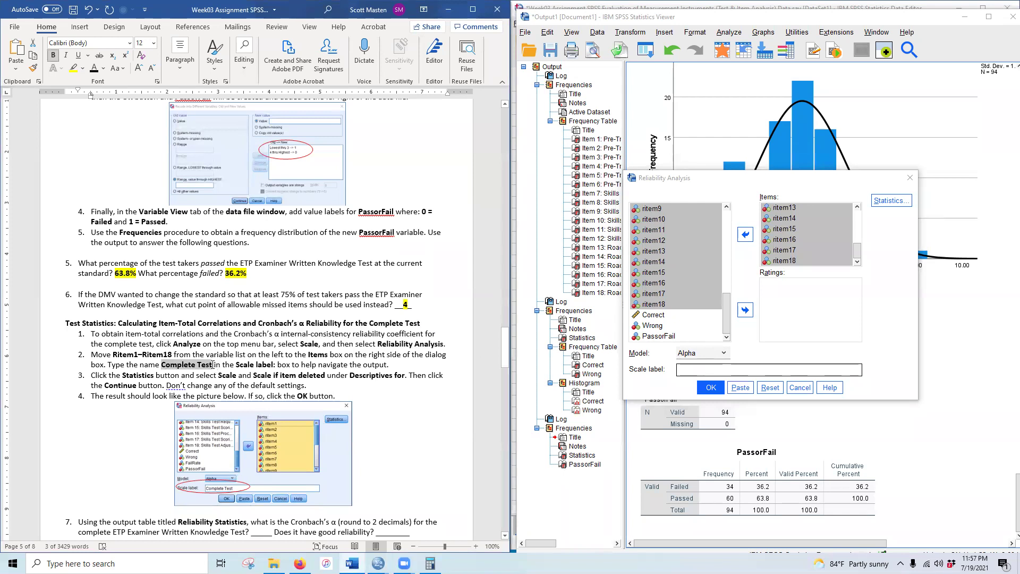
{"action": "key", "text": "ctrl+c"}
{"action": "left_click", "coordinate": [742, 366]}
{"action": "key", "text": "ctrl+v"}
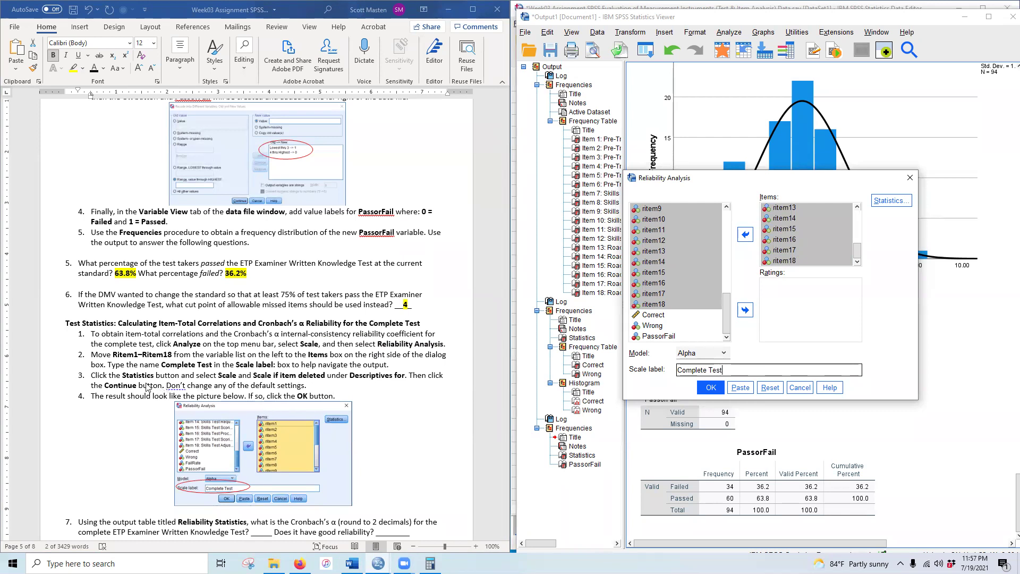
Request the Scale and Scale if item deleted descriptives and run the reliability analysis
{"action": "left_click", "coordinate": [894, 202]}
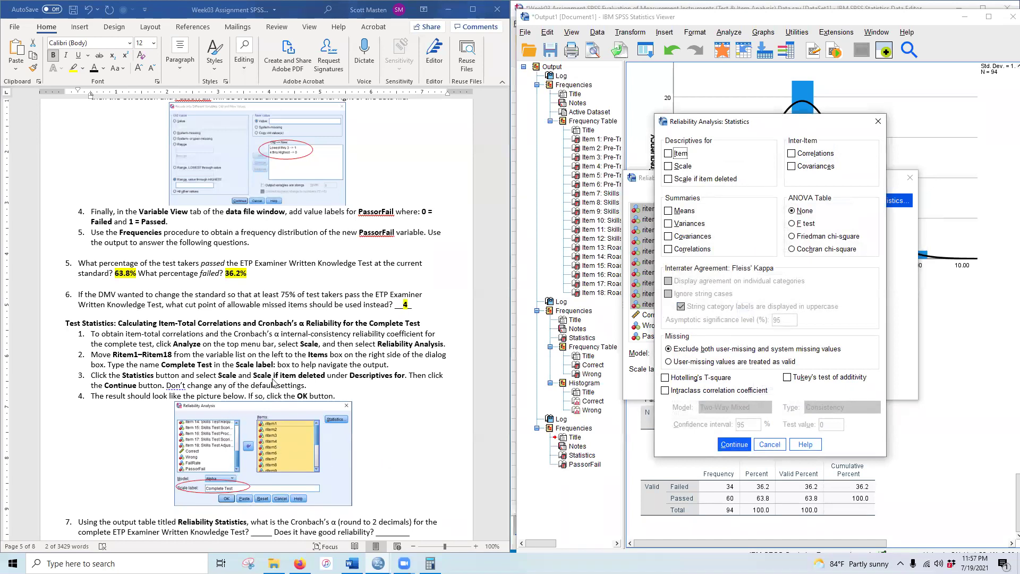
{"action": "left_click", "coordinate": [686, 166]}
{"action": "left_click", "coordinate": [705, 180]}
{"action": "left_click", "coordinate": [734, 445]}
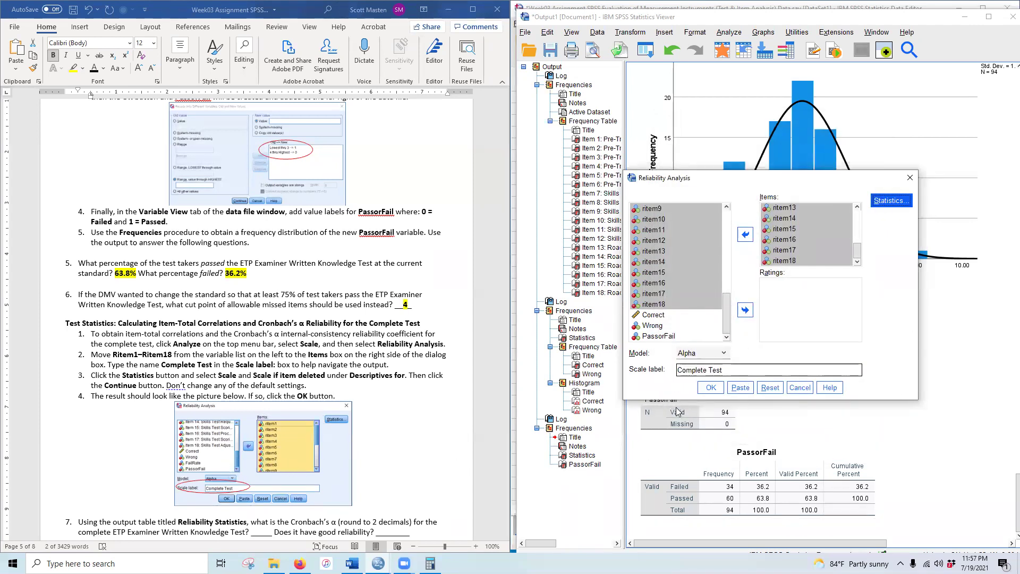
{"action": "left_click", "coordinate": [711, 388]}
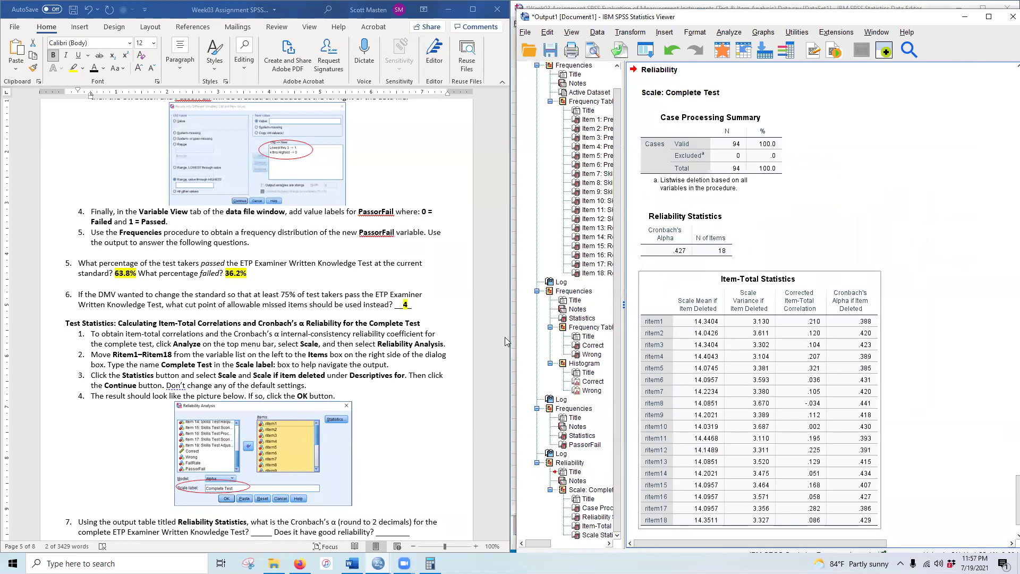
Answer question 7 with .43 for Cronbach's α and No for good reliability
{"action": "scroll", "coordinate": [507, 341], "scroll_direction": "down", "scroll_amount": 2}
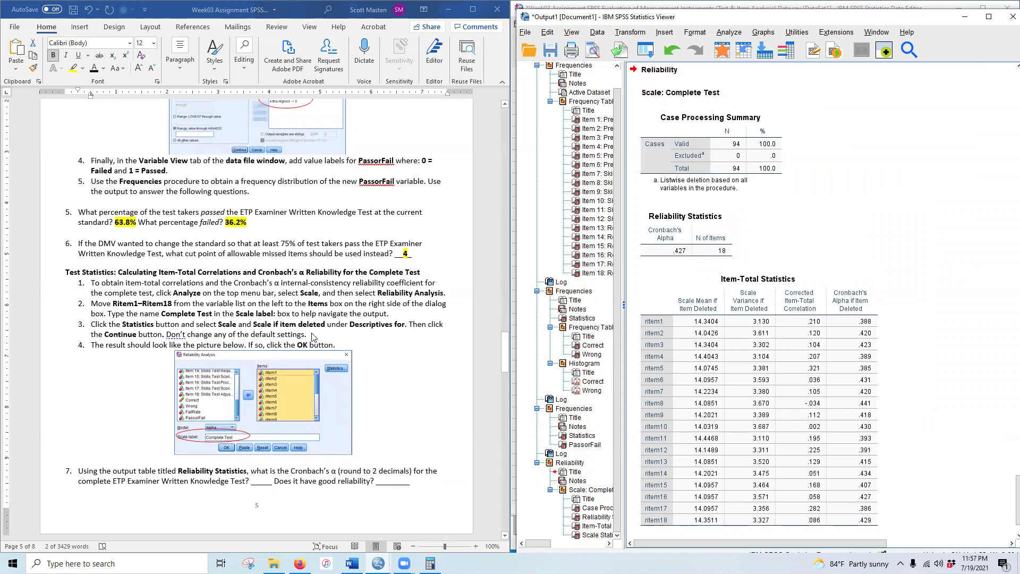
{"action": "scroll", "coordinate": [127, 448], "scroll_direction": "down", "scroll_amount": 3}
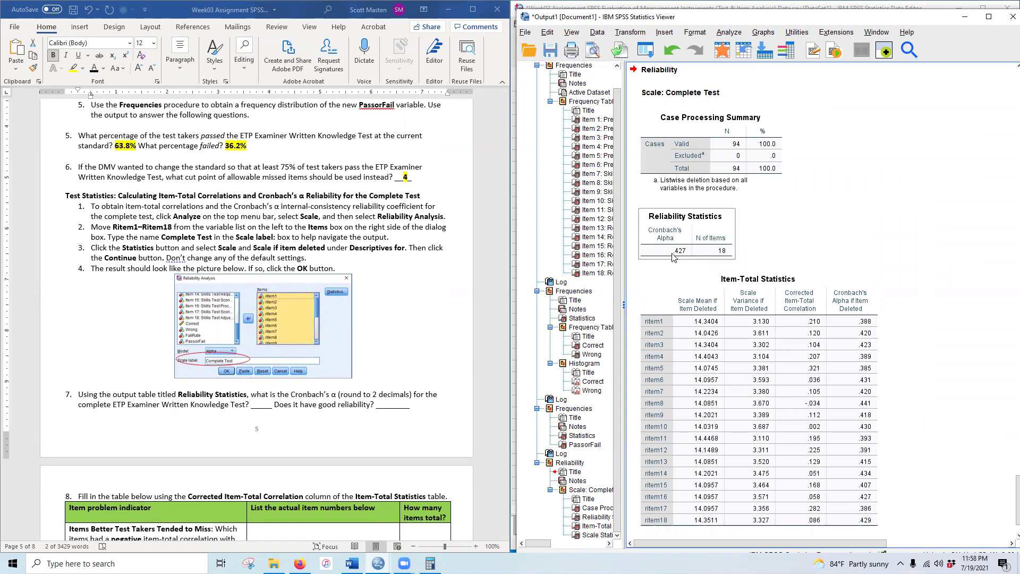
{"action": "left_click", "coordinate": [259, 403]}
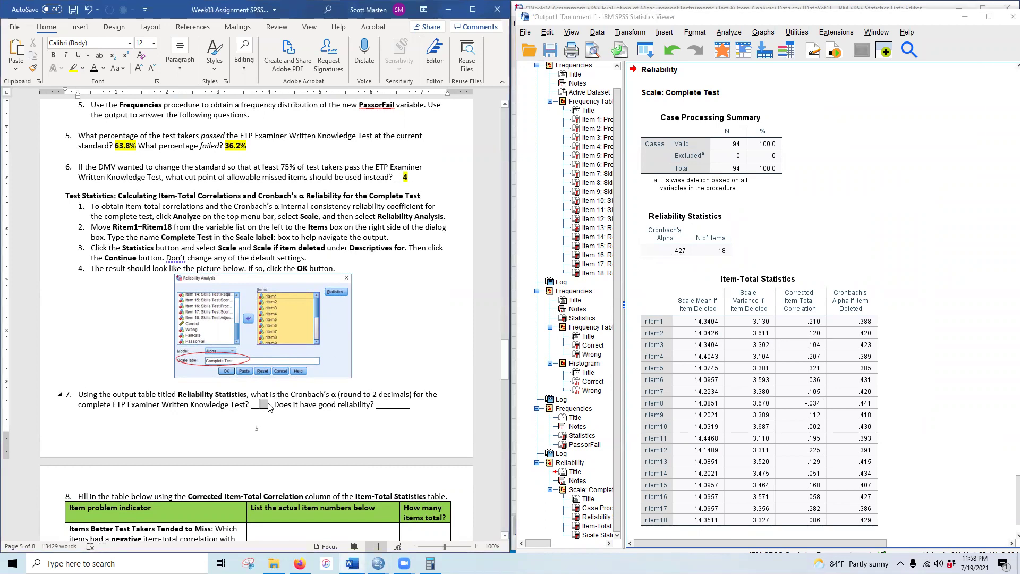
{"action": "type", "text": ".43"}
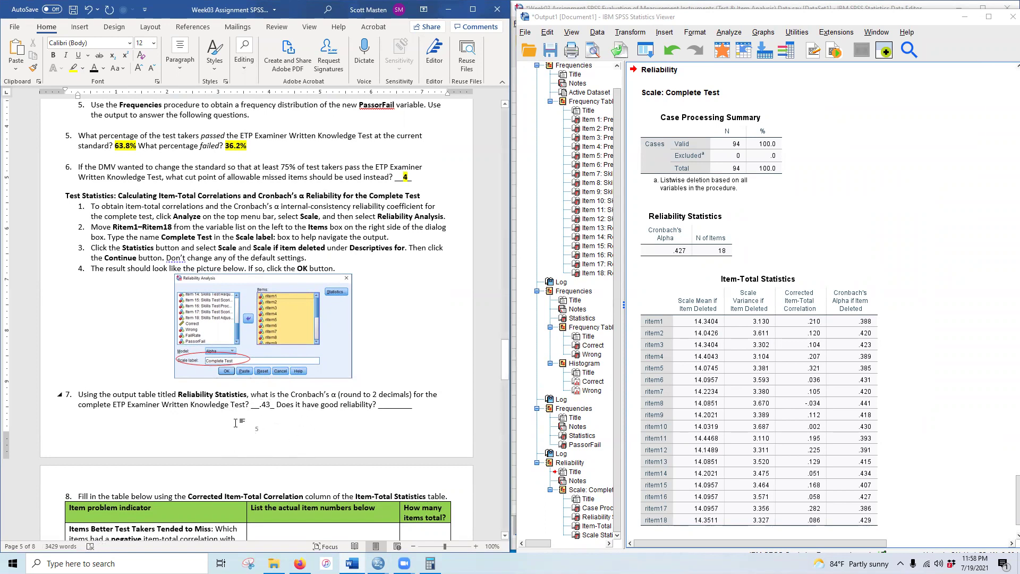
{"action": "left_click_drag", "start_coordinate": [388, 404], "coordinate": [402, 404]}
{"action": "type", "text": "No"}
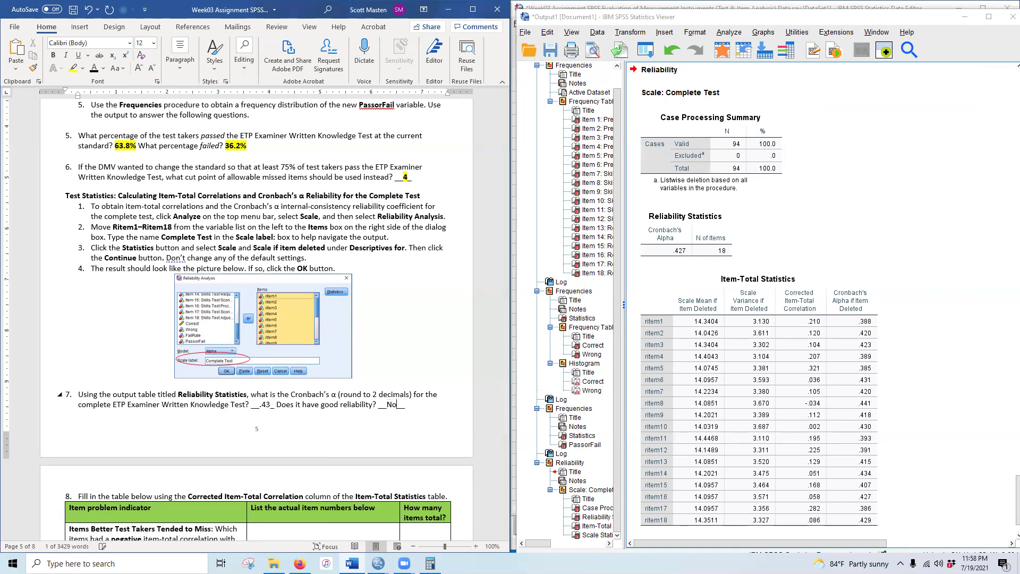
Format question 7's answers .43 and No in bold with yellow highlighting
{"action": "double_click", "coordinate": [260, 403]}
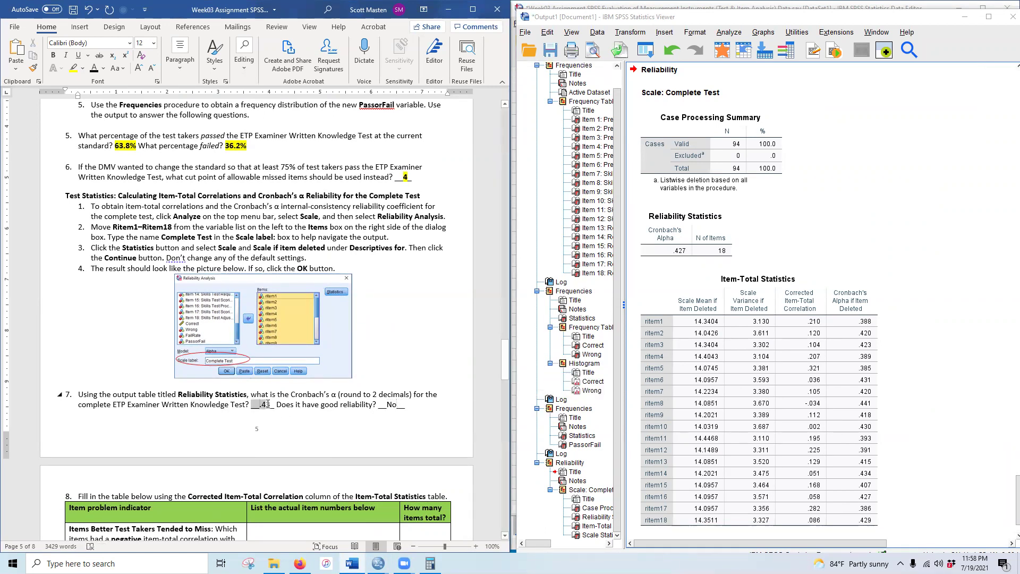
{"action": "left_click", "coordinate": [262, 404]}
{"action": "double_click", "coordinate": [270, 404]}
{"action": "left_click", "coordinate": [53, 55]}
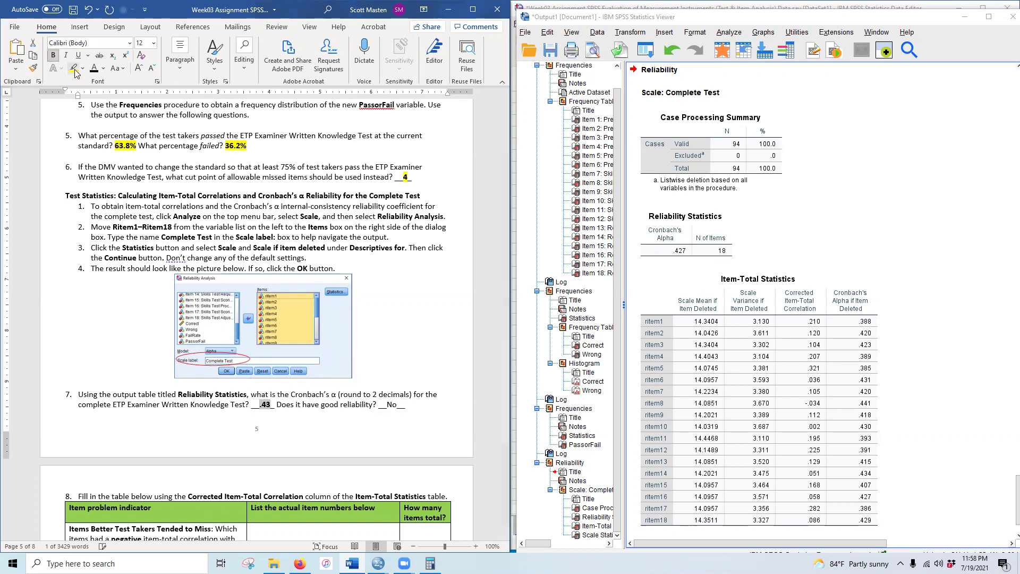
{"action": "left_click", "coordinate": [379, 406]}
{"action": "double_click", "coordinate": [389, 404]}
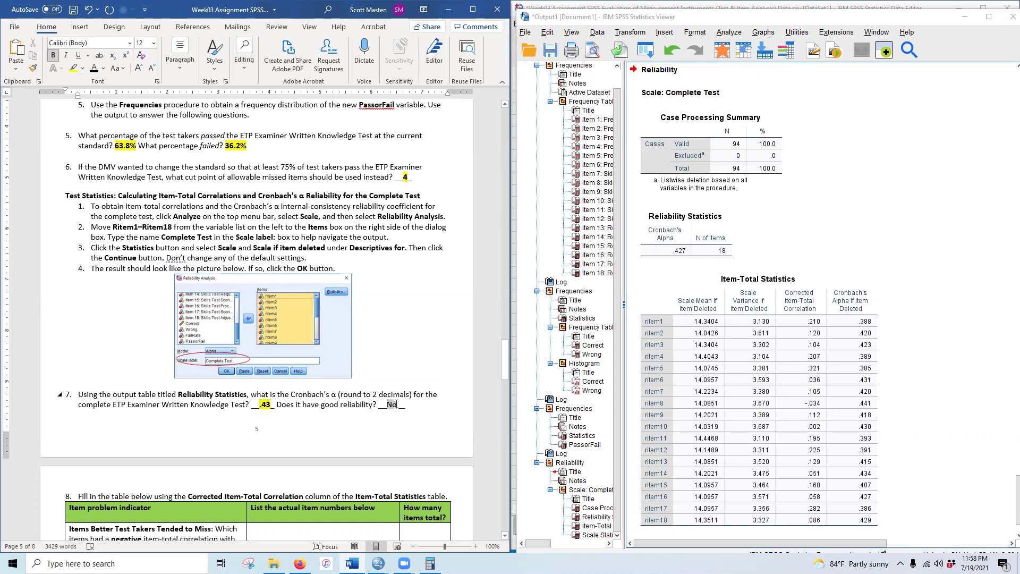
{"action": "left_click", "coordinate": [53, 55]}
{"action": "left_click", "coordinate": [75, 70]}
{"action": "left_click", "coordinate": [207, 383]}
Check the corrected item-total correlations and enter N/A as the item numbers for Items Better Test Takers Tended to Miss in question 8's table
{"action": "scroll", "coordinate": [106, 407], "scroll_direction": "down", "scroll_amount": 5}
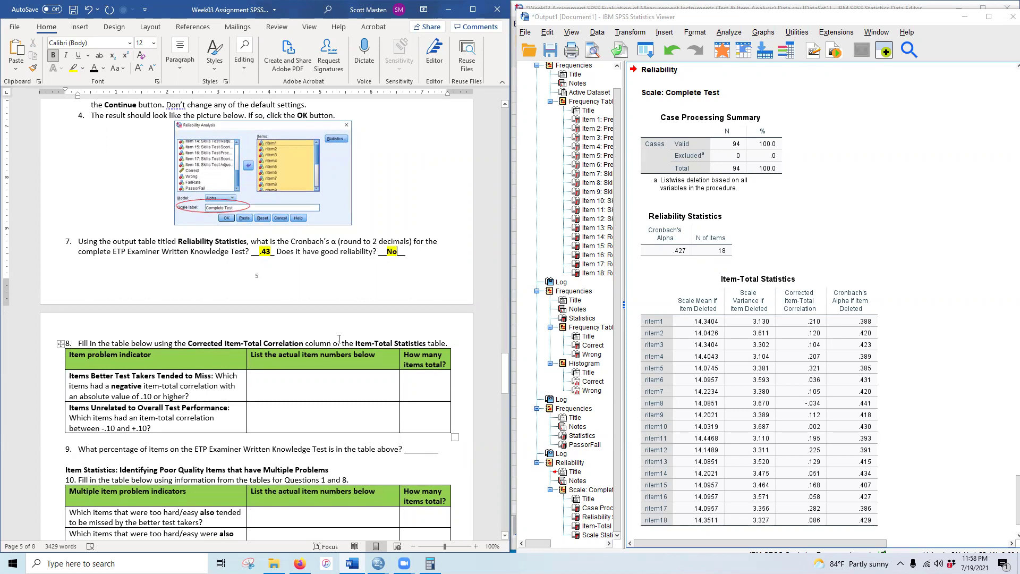
{"action": "left_click", "coordinate": [871, 316]}
{"action": "scroll", "coordinate": [805, 300], "scroll_direction": "down", "scroll_amount": 2}
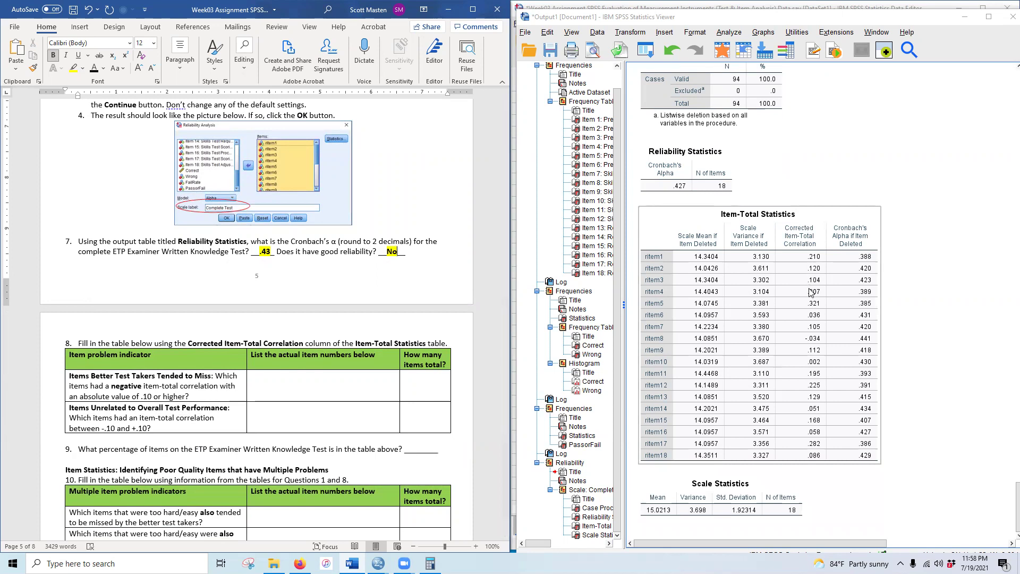
{"action": "left_click", "coordinate": [201, 443]}
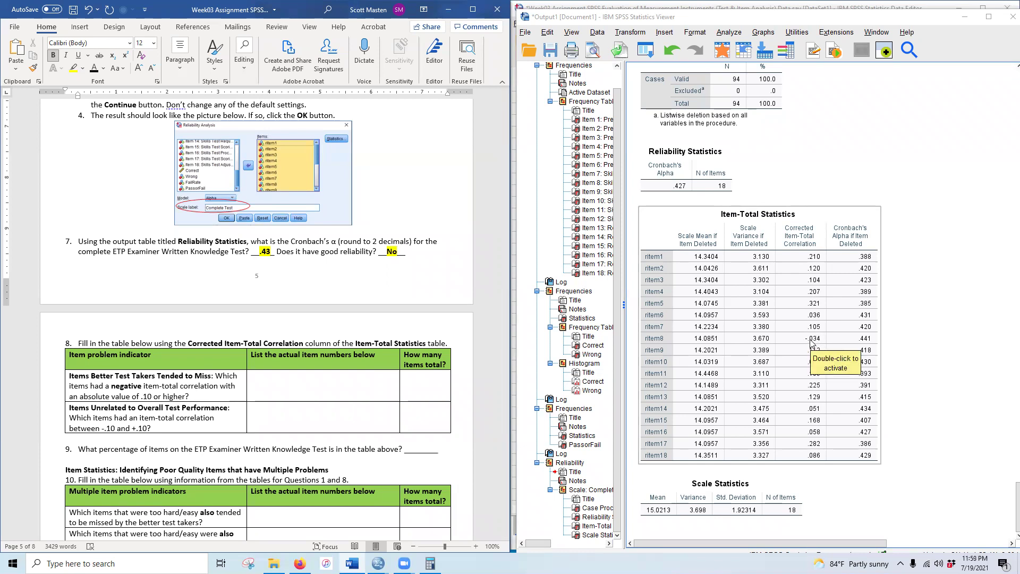
{"action": "left_click", "coordinate": [280, 395]}
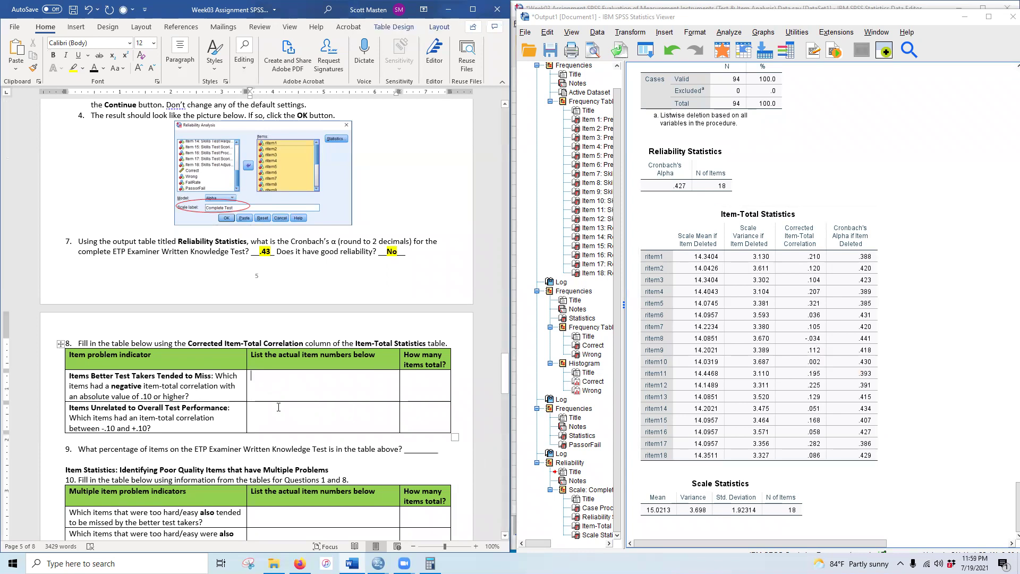
{"action": "left_click_drag", "start_coordinate": [268, 388], "coordinate": [425, 420]}
{"action": "left_click", "coordinate": [289, 390]}
{"action": "left_click_drag", "start_coordinate": [292, 399], "coordinate": [417, 425]}
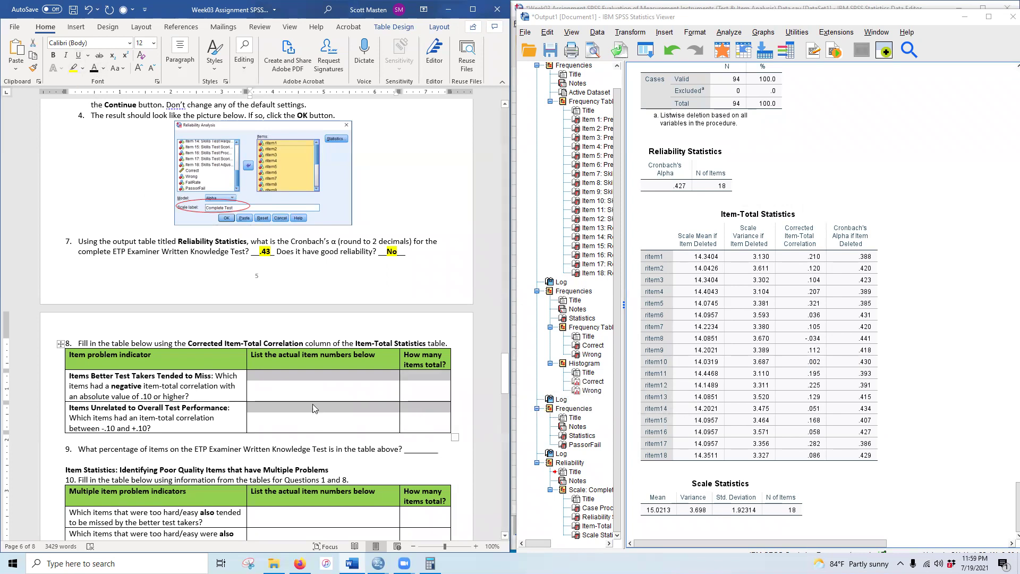
{"action": "left_click", "coordinate": [284, 388]}
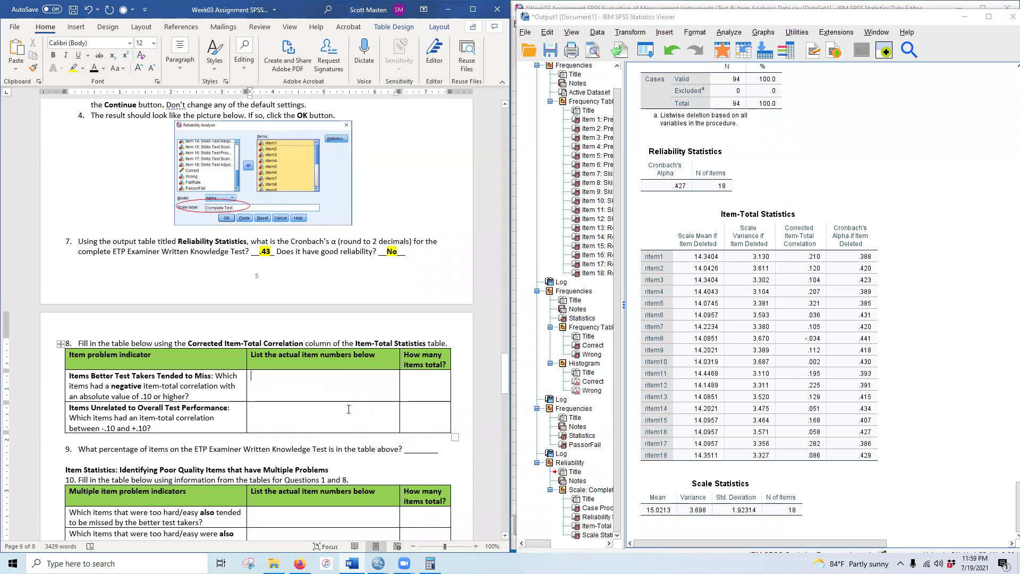
{"action": "type", "text": "N/A"}
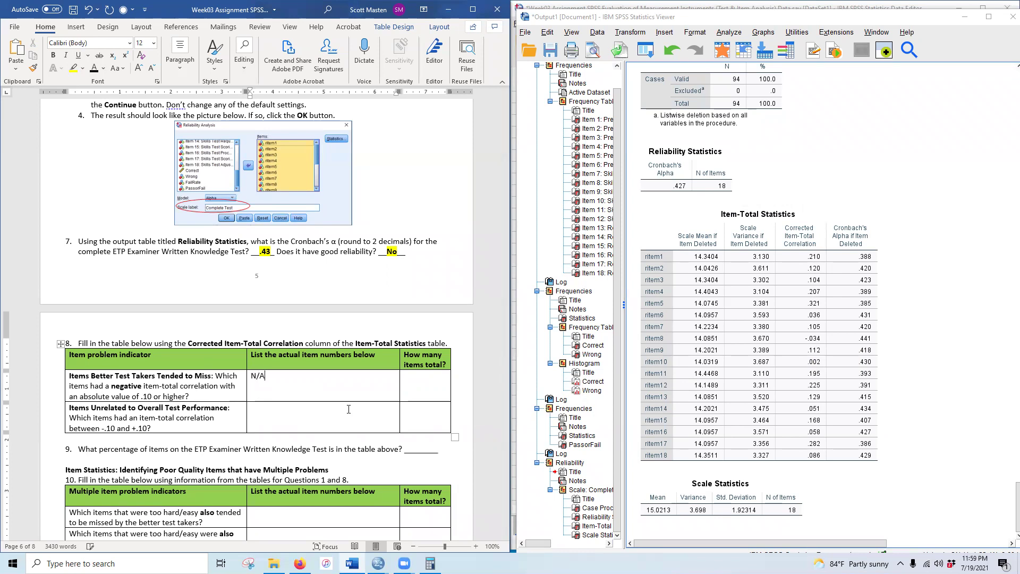
Enter 0 as the item total for Items Better Test Takers Tended to Miss in question 8's table
{"action": "left_click", "coordinate": [427, 389]}
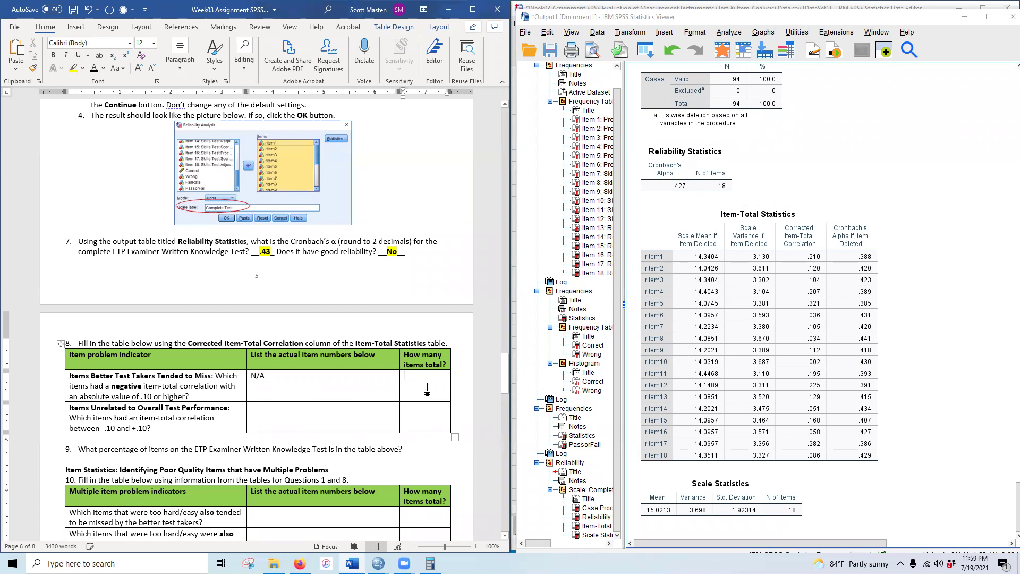
{"action": "type", "text": "0"}
{"action": "left_click", "coordinate": [707, 328]}
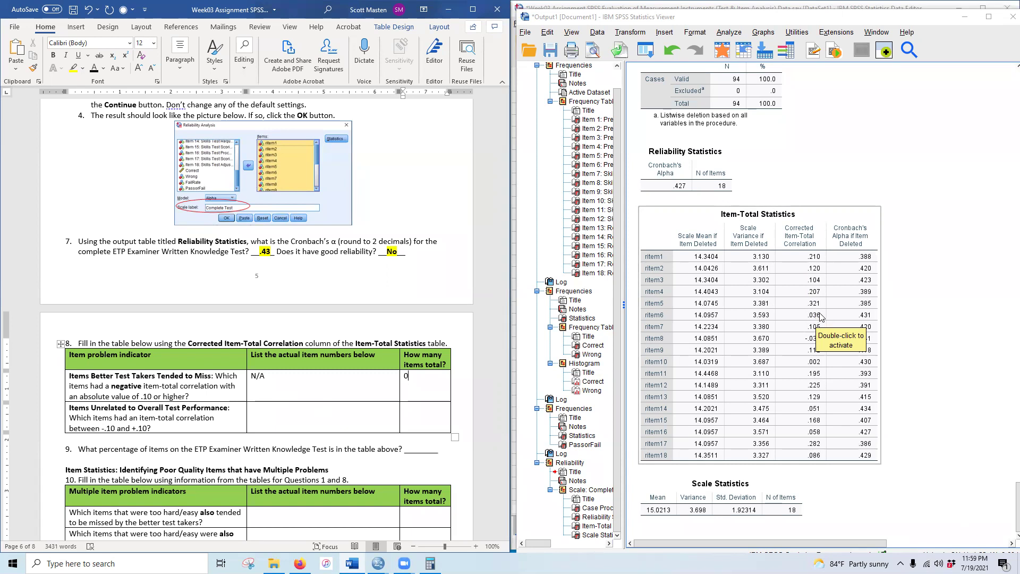
List items 6, 8, 10, 14, 16, 18 with a total of 6 for Items Unrelated to Overall Test Performance in question 8's table
{"action": "left_click", "coordinate": [272, 412]}
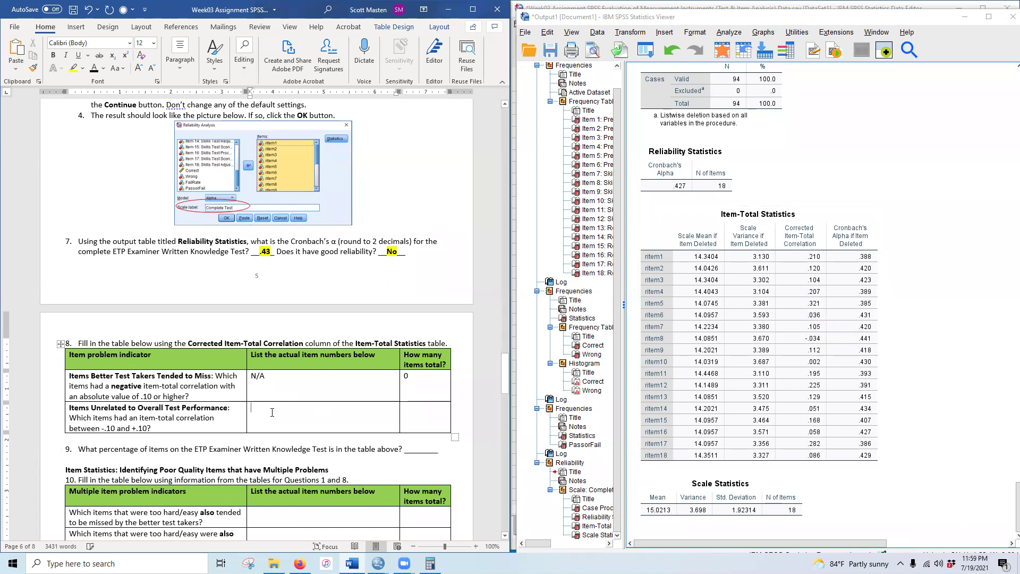
{"action": "type", "text": "6."}
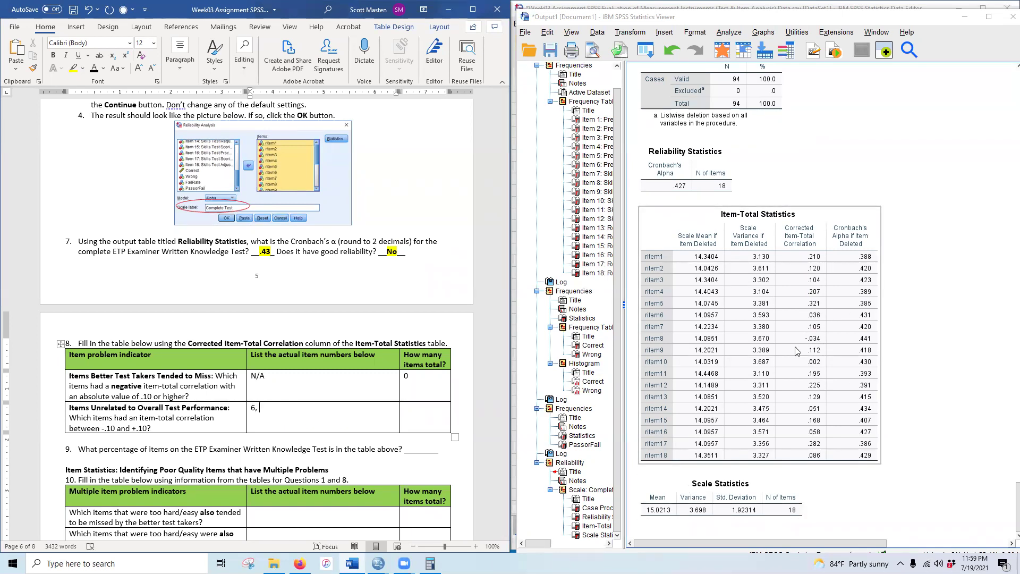
{"action": "type", "text": "8,"}
{"action": "type", "text": "10, 14,"}
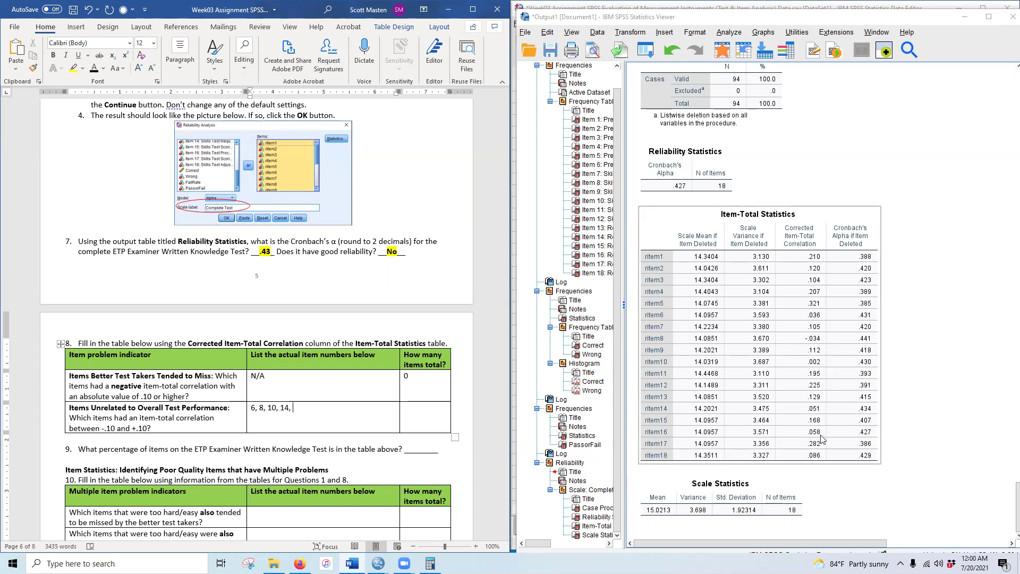
{"action": "type", "text": "16"}
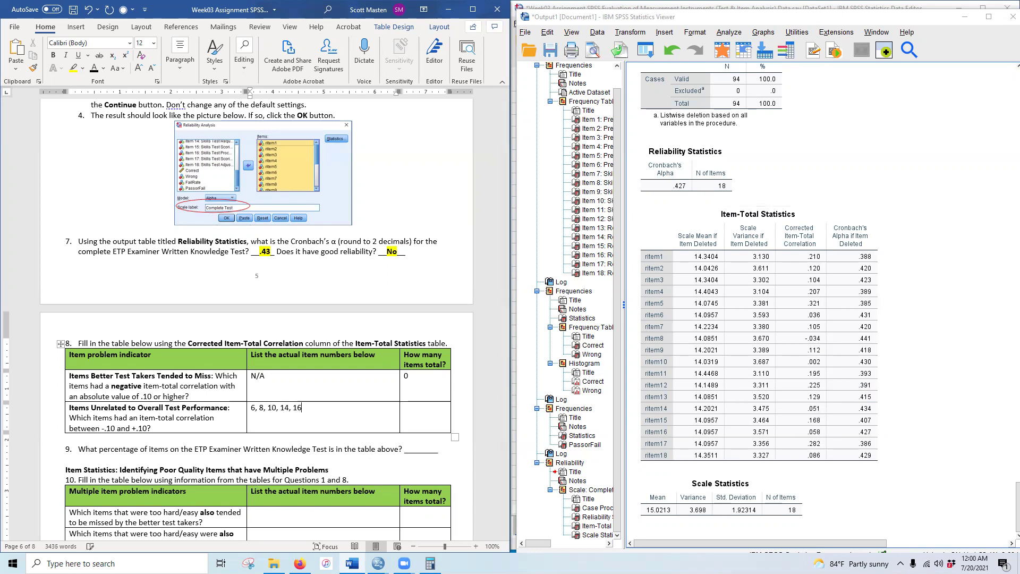
{"action": "type", "text": ", "}
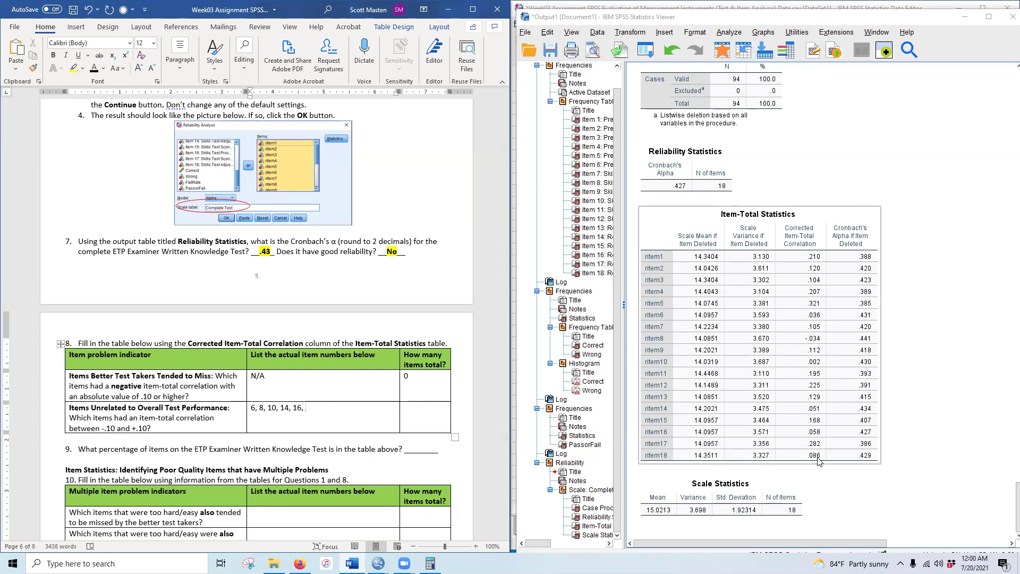
{"action": "type", "text": "18"}
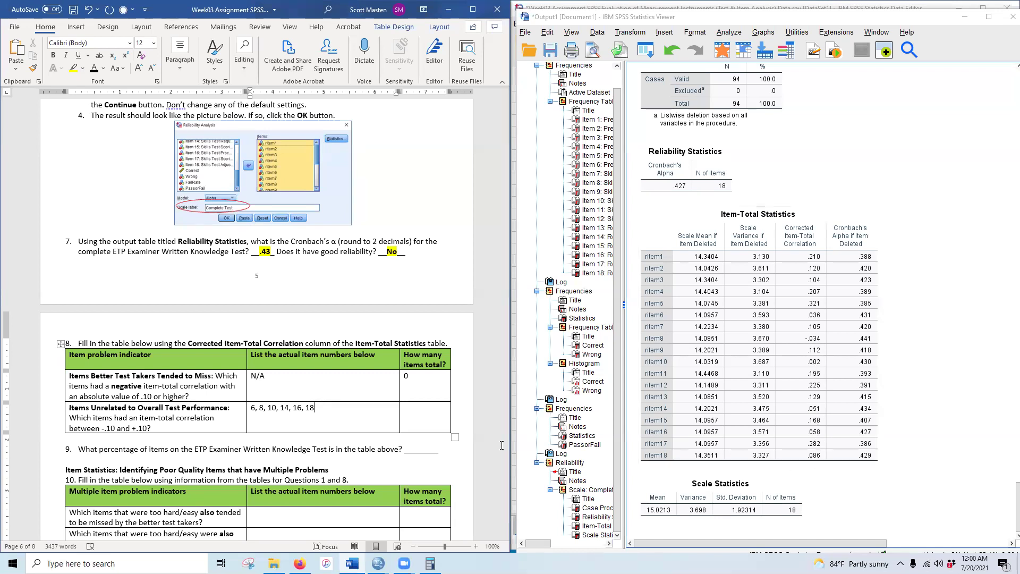
{"action": "left_click", "coordinate": [424, 411]}
{"action": "type", "text": "6"}
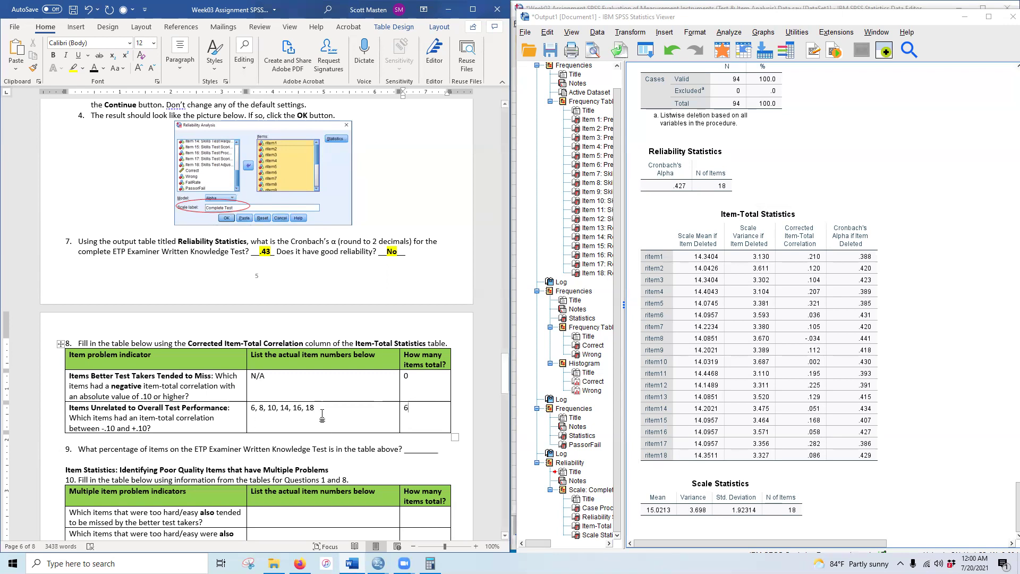
Format all answers in question 8's table in bold with yellow highlighting
{"action": "left_click_drag", "start_coordinate": [253, 375], "coordinate": [425, 412]}
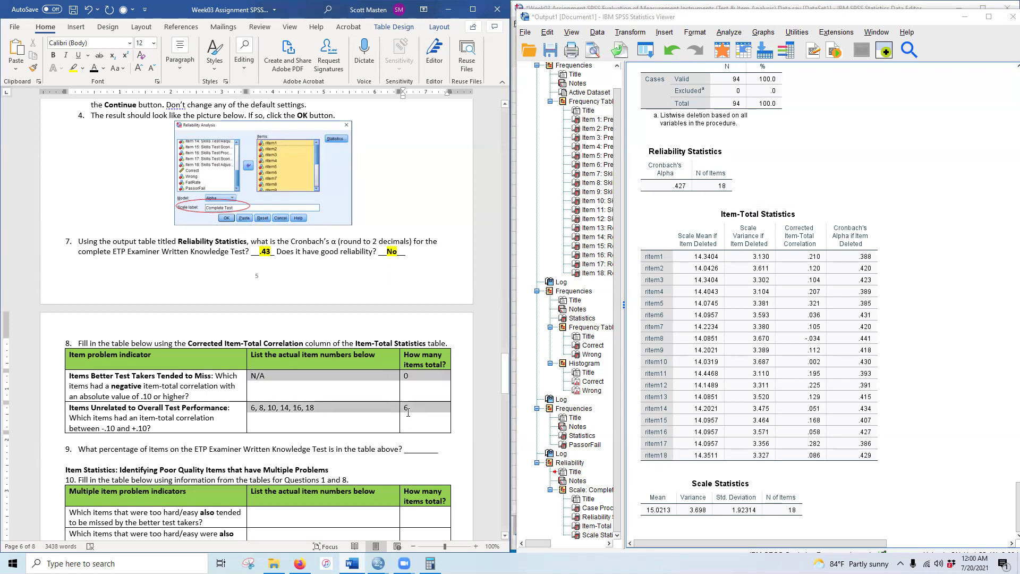
{"action": "left_click", "coordinate": [53, 55]}
{"action": "left_click", "coordinate": [74, 68]}
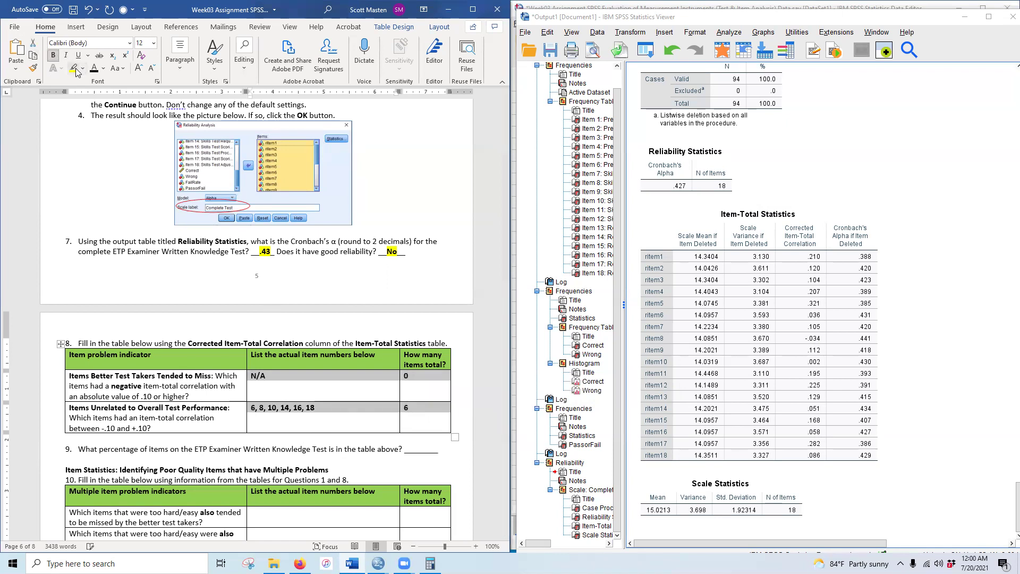
{"action": "key", "text": "Right"}
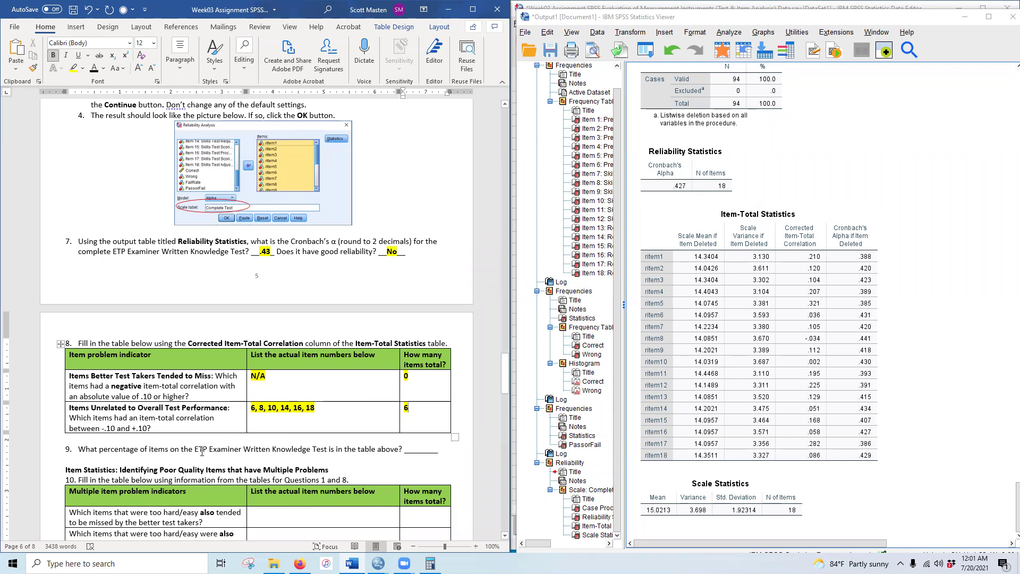
Switch to Calculator and compute question 9's percentage by dividing 6 by 18 and multiplying by 100
{"action": "scroll", "coordinate": [202, 452], "scroll_direction": "down", "scroll_amount": 2}
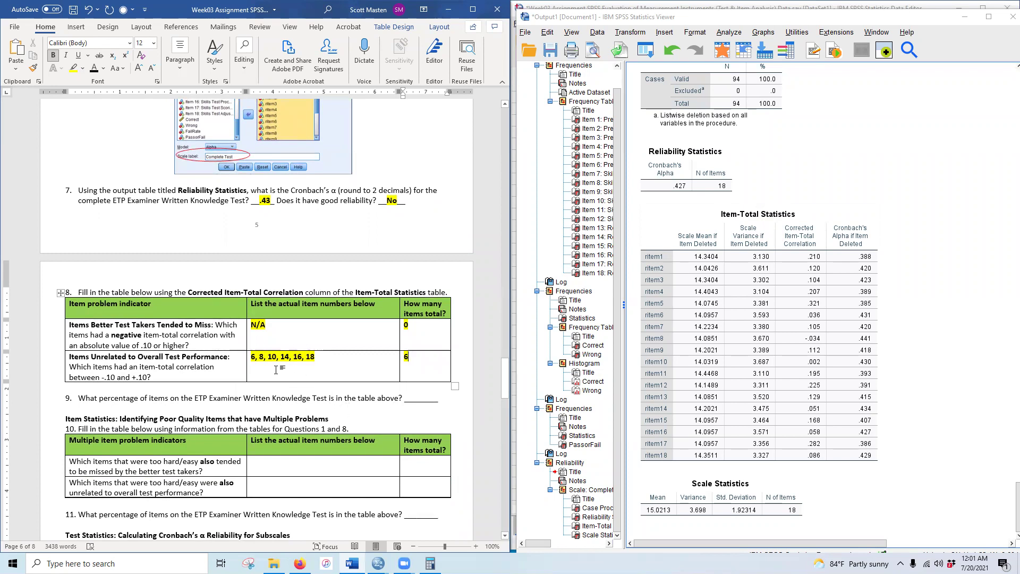
{"action": "left_click_drag", "start_coordinate": [411, 398], "coordinate": [430, 398]}
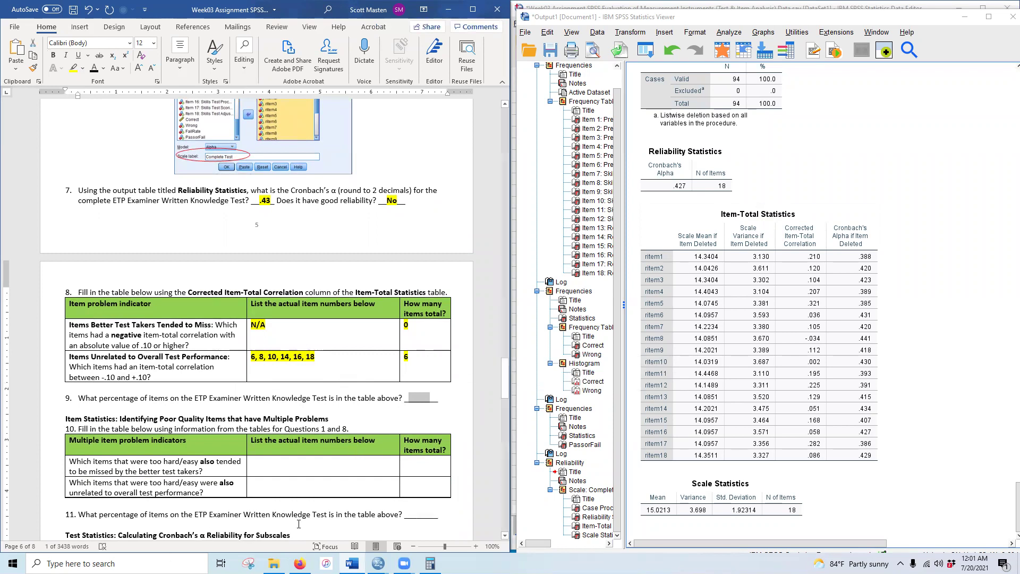
{"action": "left_click", "coordinate": [431, 563]}
{"action": "left_click", "coordinate": [633, 348]}
{"action": "type", "text": "6/18"}
{"action": "key", "text": "Return"}
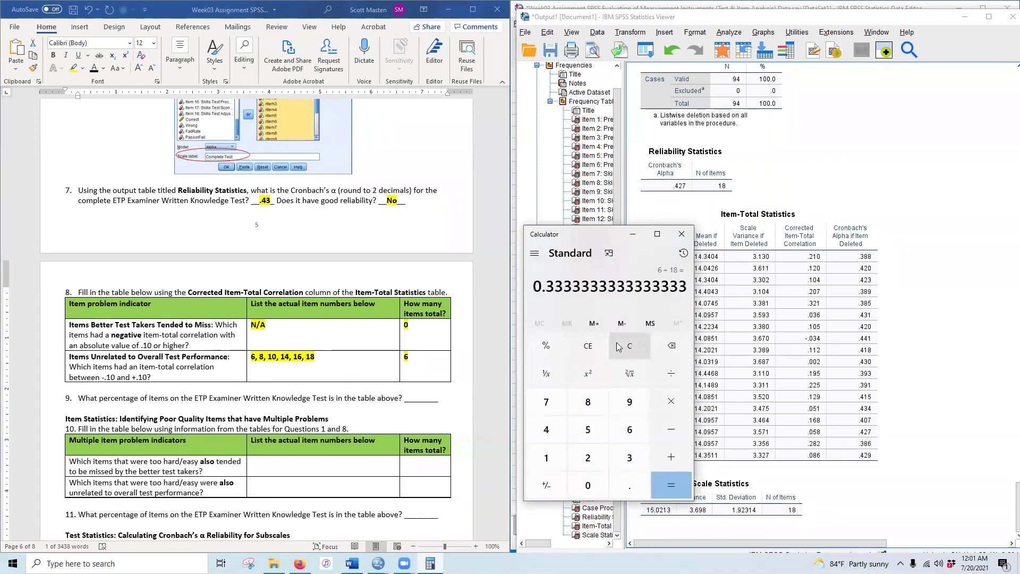
{"action": "type", "text": "*100"}
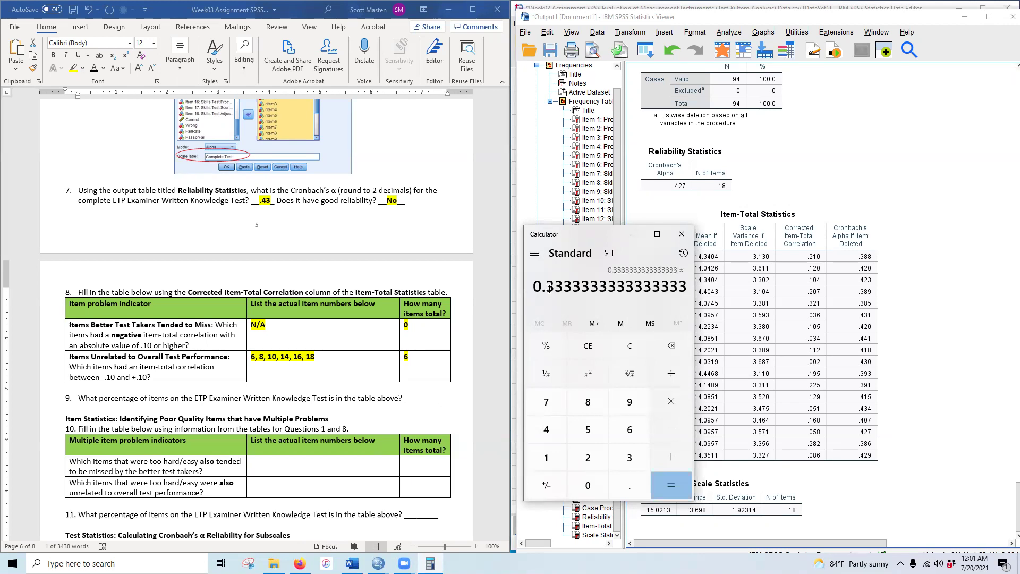
{"action": "key", "text": "Return"}
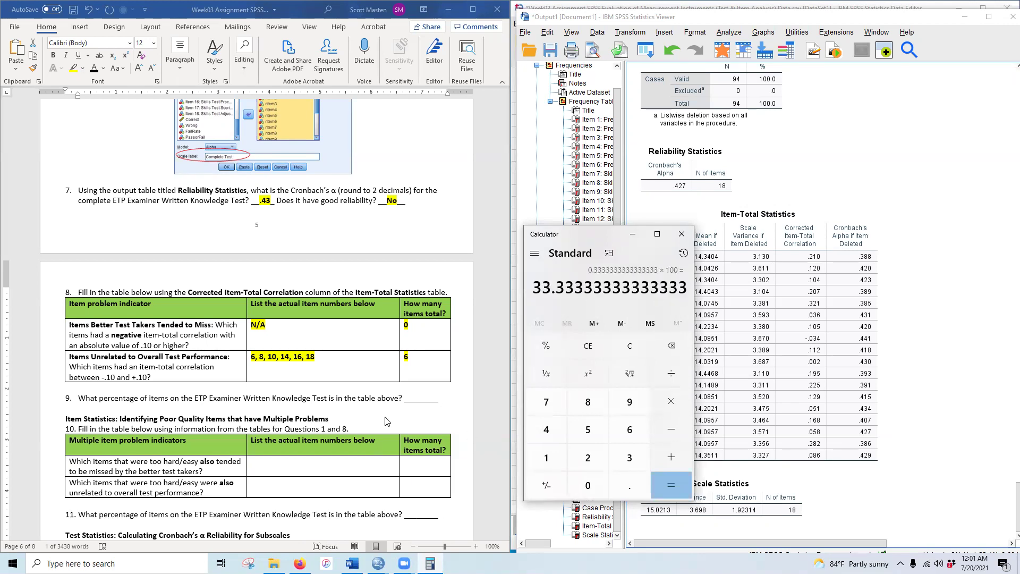
Answer question 9 in the assignment document with 33.3% in bold with yellow highlighting
{"action": "left_click", "coordinate": [413, 400]}
{"action": "type", "text": "33.3%"}
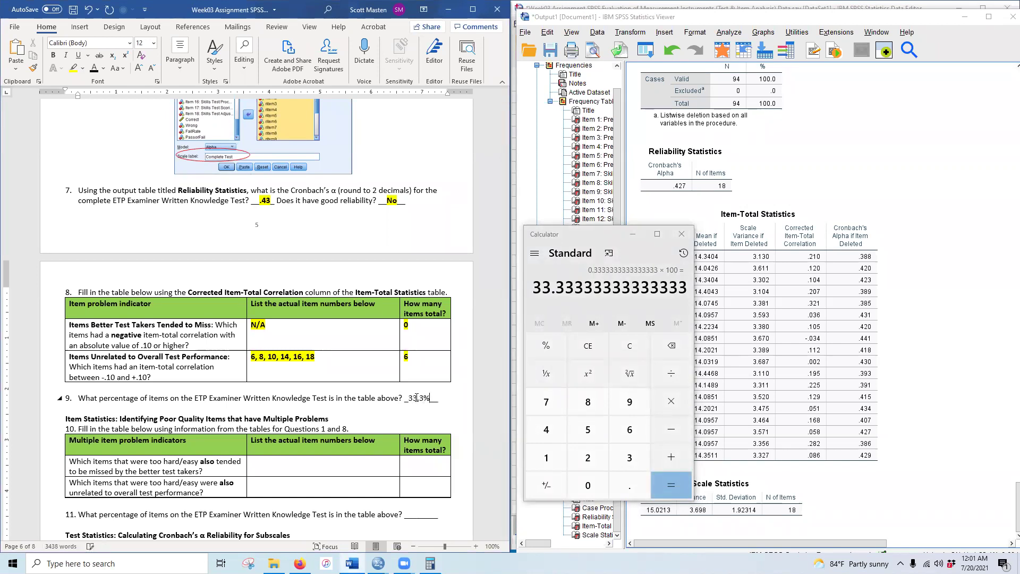
{"action": "left_click_drag", "start_coordinate": [408, 398], "coordinate": [430, 399]}
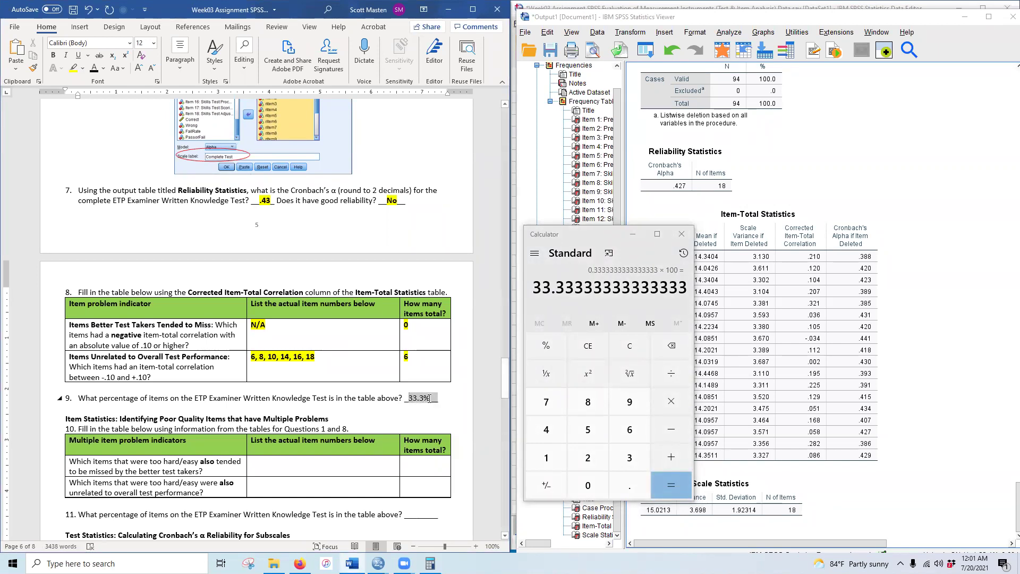
{"action": "left_click", "coordinate": [53, 56]}
{"action": "left_click", "coordinate": [73, 68]}
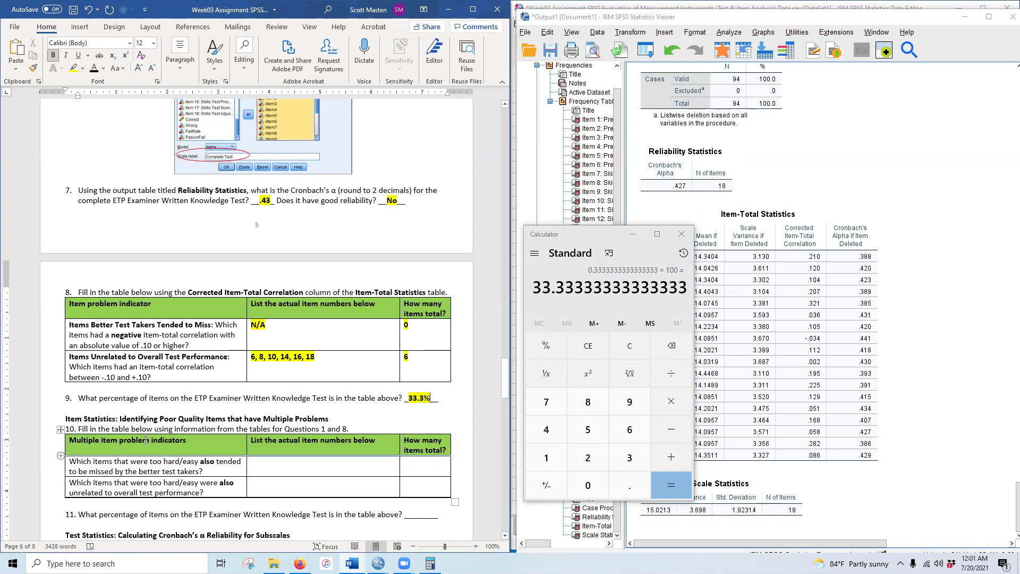
Enter N/A and a total of 0 in question 10's table for too hard/easy items also missed by the better test takers
{"action": "scroll", "coordinate": [213, 430], "scroll_direction": "down", "scroll_amount": 3}
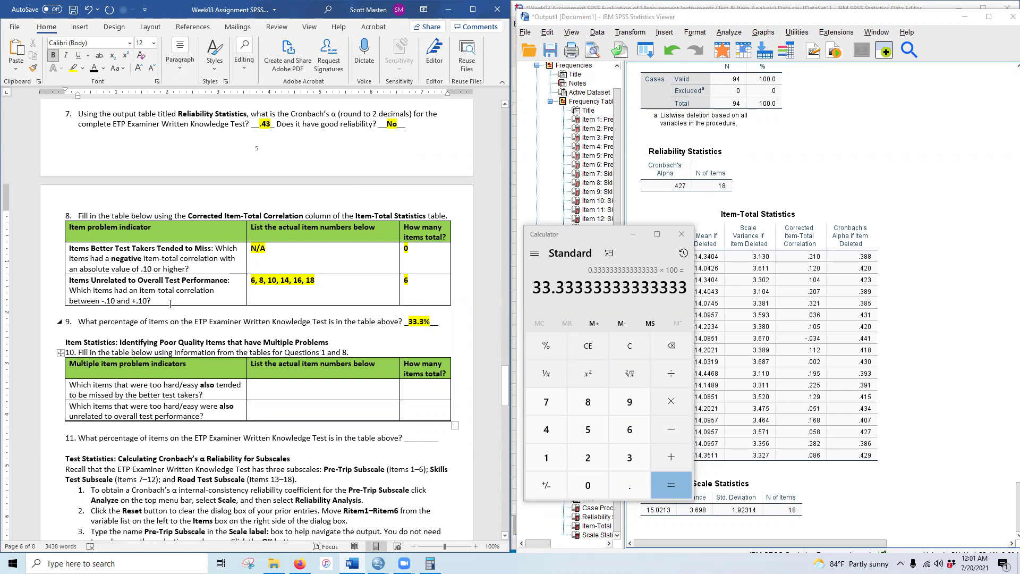
{"action": "left_click_drag", "start_coordinate": [106, 258], "coordinate": [189, 269]}
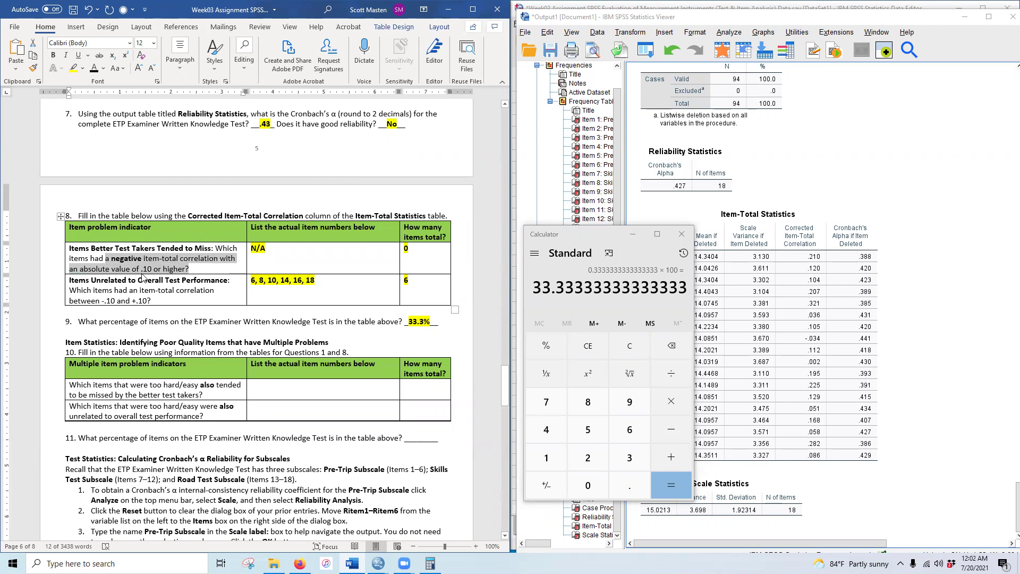
{"action": "left_click", "coordinate": [263, 393]}
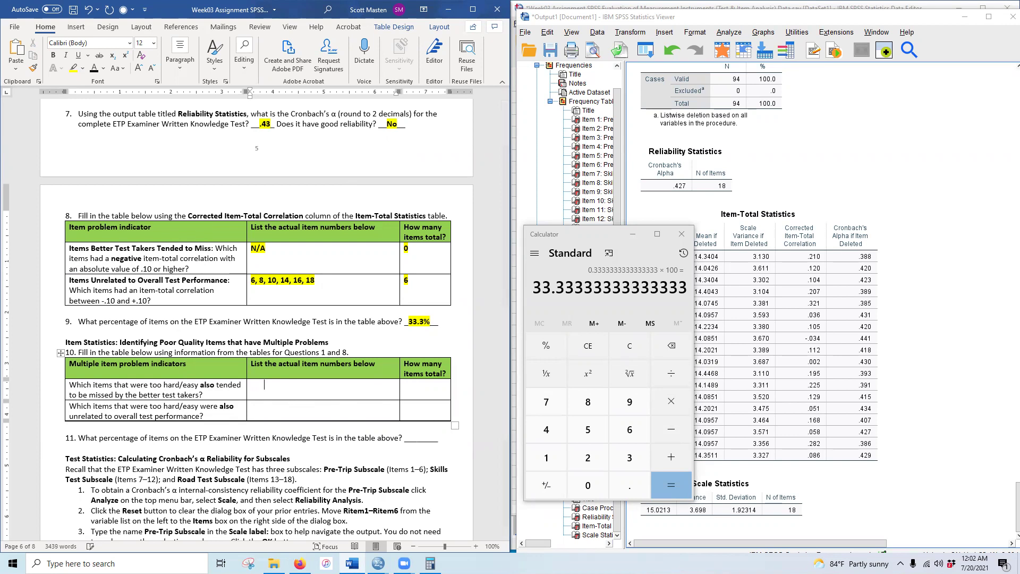
{"action": "left_click_drag", "start_coordinate": [271, 391], "coordinate": [425, 410]}
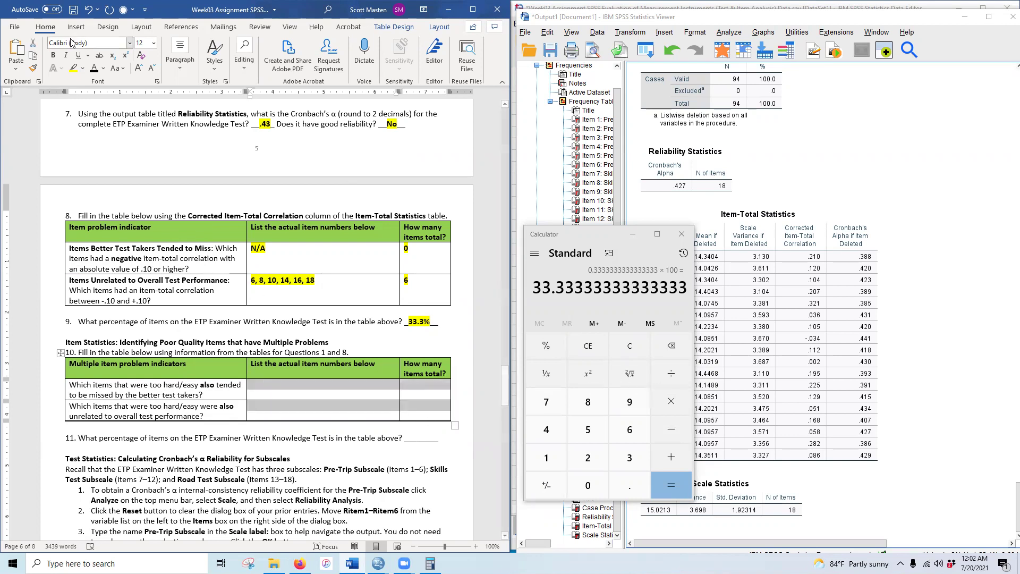
{"action": "left_click", "coordinate": [94, 75]}
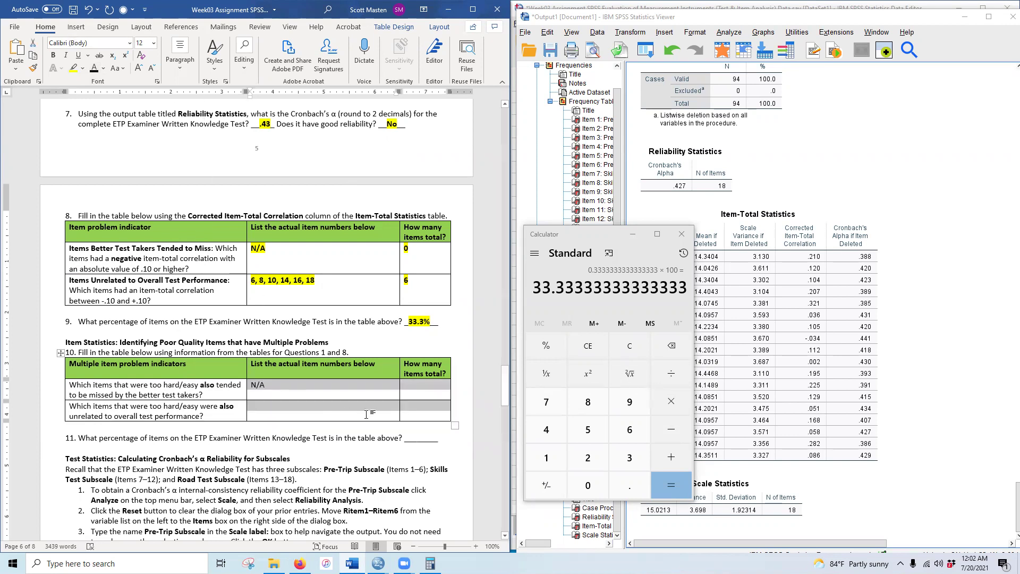
{"action": "left_click", "coordinate": [429, 382]}
{"action": "type", "text": "0"}
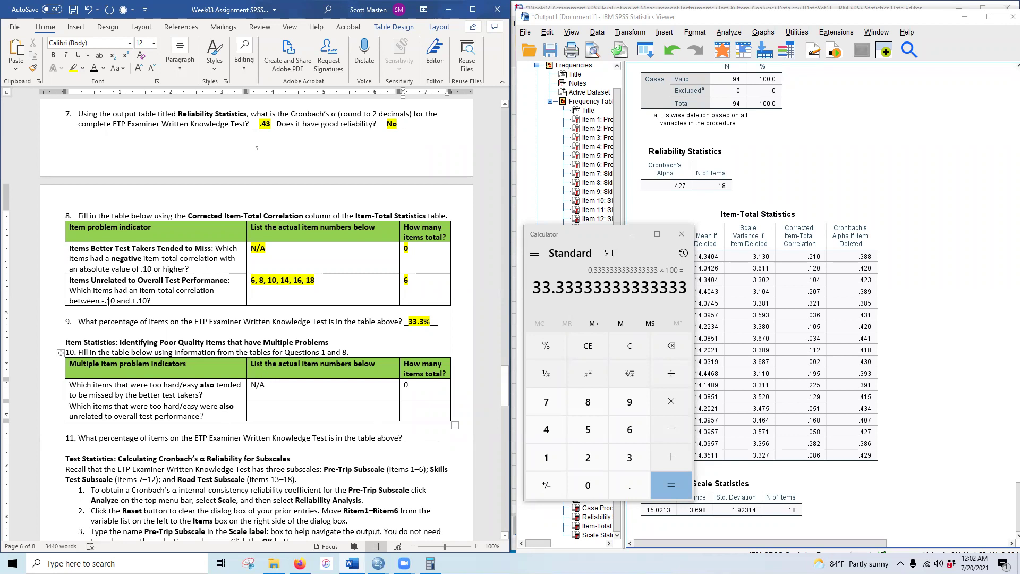
Compare question 1's too hard and too easy items with question 8's item list and the corrected item-total correlations in the SPSS output
{"action": "left_click_drag", "start_coordinate": [102, 301], "coordinate": [147, 301]}
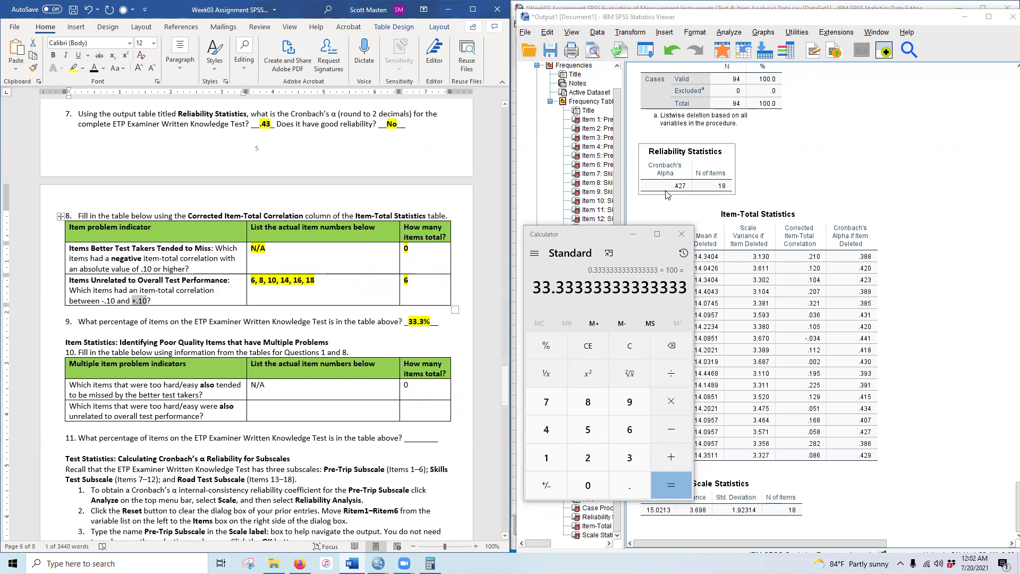
{"action": "left_click", "coordinate": [632, 233]}
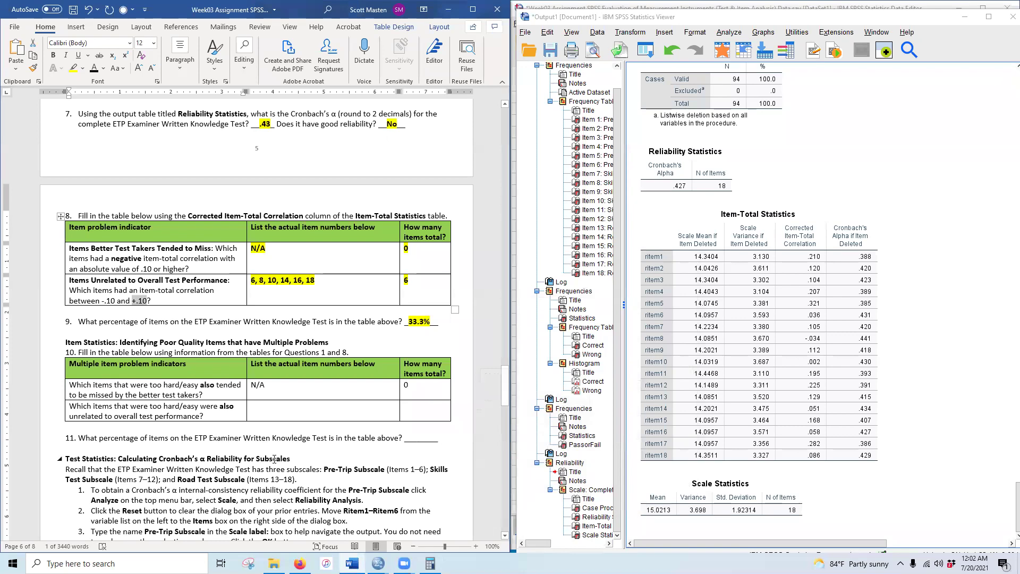
{"action": "scroll", "coordinate": [291, 459], "scroll_direction": "up", "scroll_amount": 15}
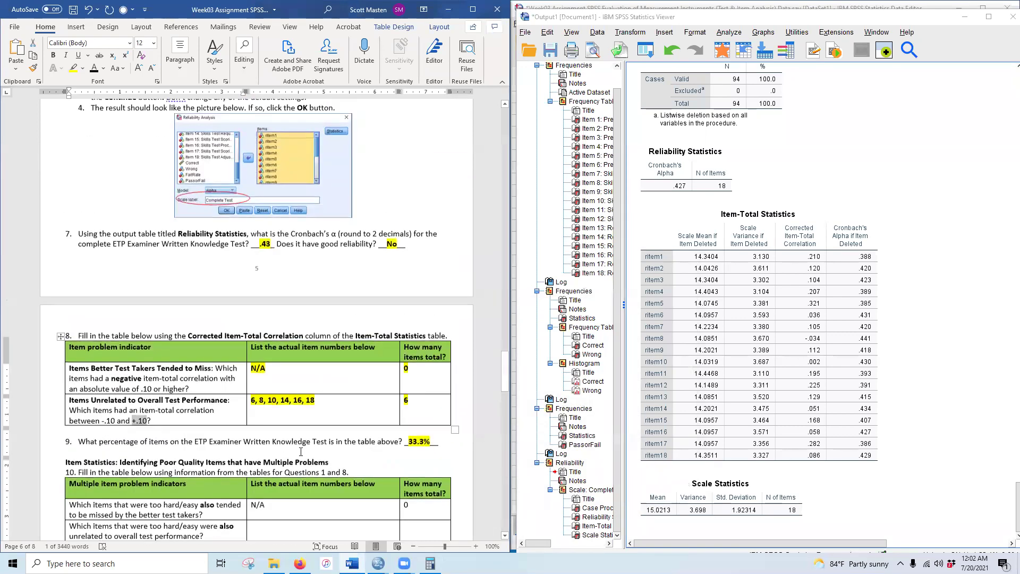
{"action": "scroll", "coordinate": [308, 450], "scroll_direction": "up", "scroll_amount": 20}
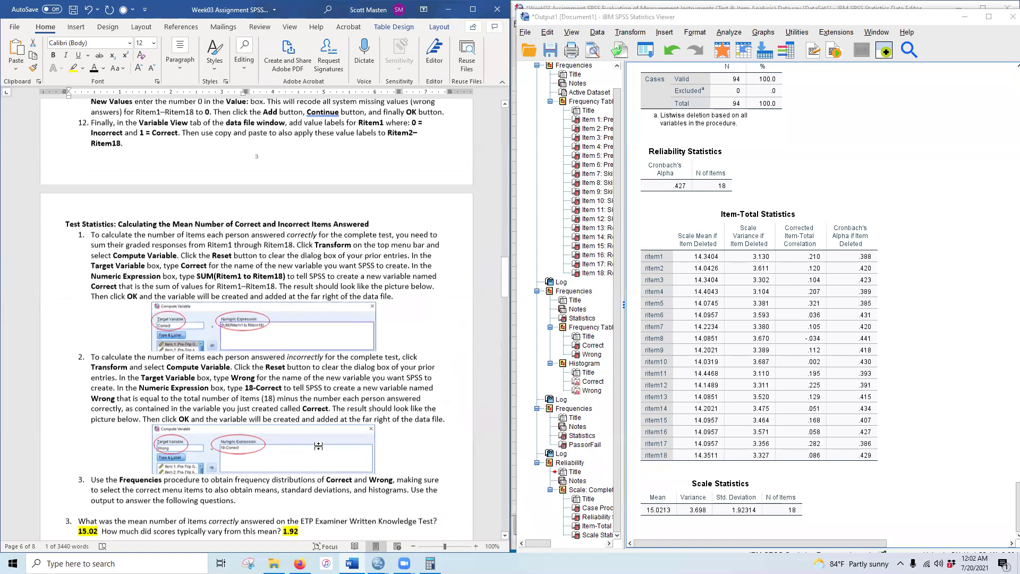
{"action": "scroll", "coordinate": [324, 448], "scroll_direction": "up", "scroll_amount": 10}
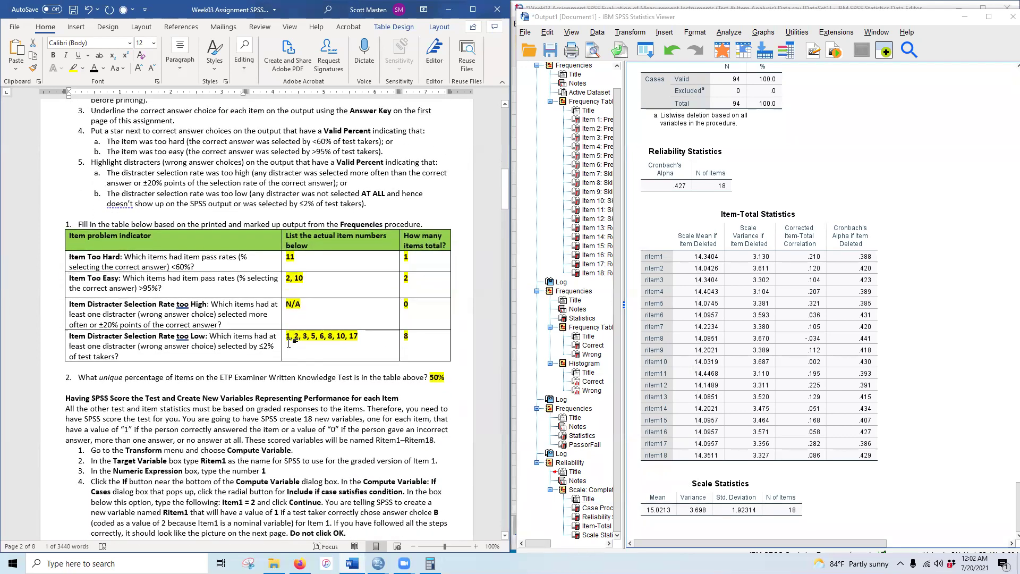
{"action": "left_click", "coordinate": [827, 258]}
{"action": "scroll", "coordinate": [312, 337], "scroll_direction": "down", "scroll_amount": 13}
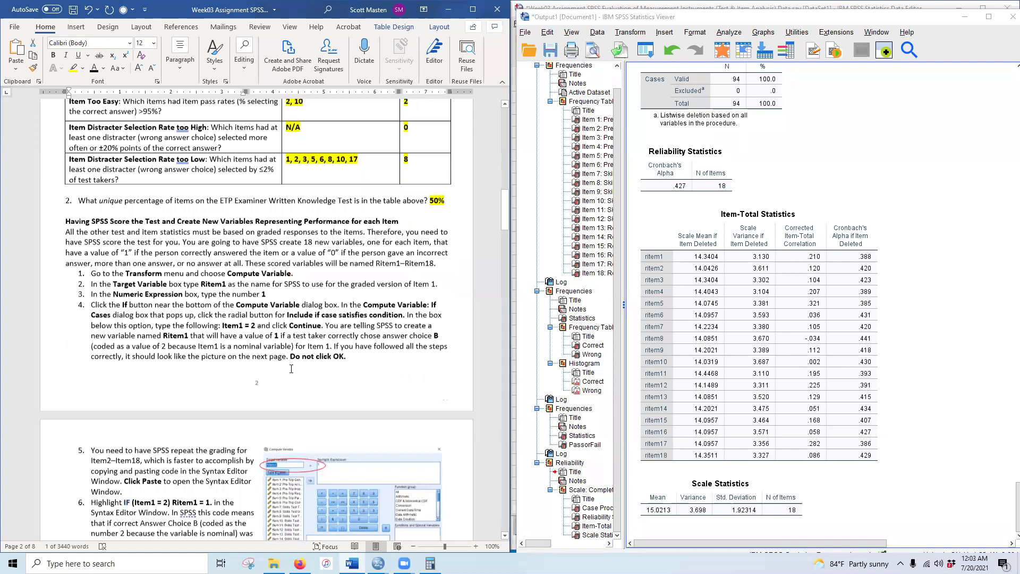
{"action": "scroll", "coordinate": [286, 386], "scroll_direction": "down", "scroll_amount": 20}
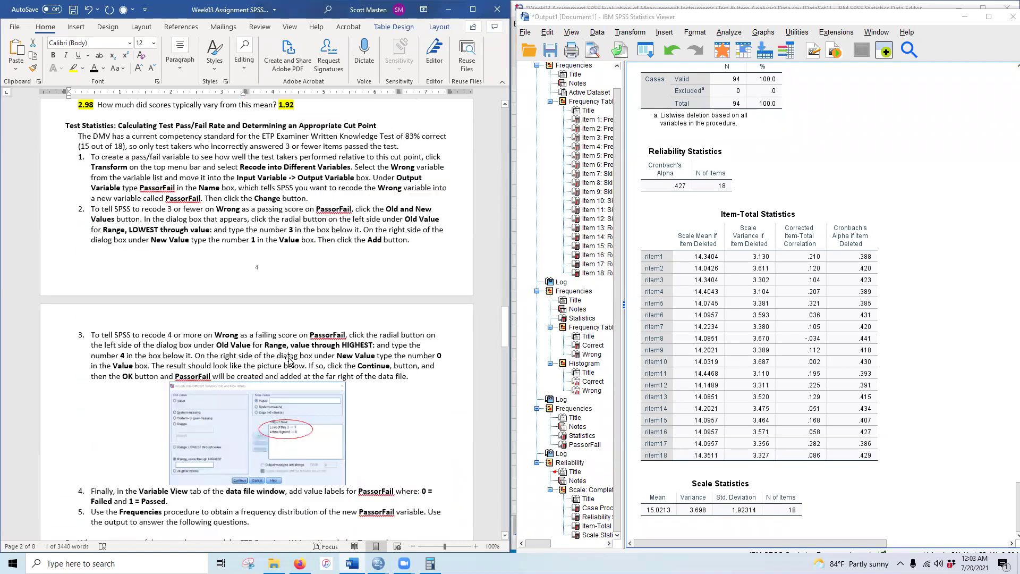
{"action": "scroll", "coordinate": [293, 354], "scroll_direction": "down", "scroll_amount": 8}
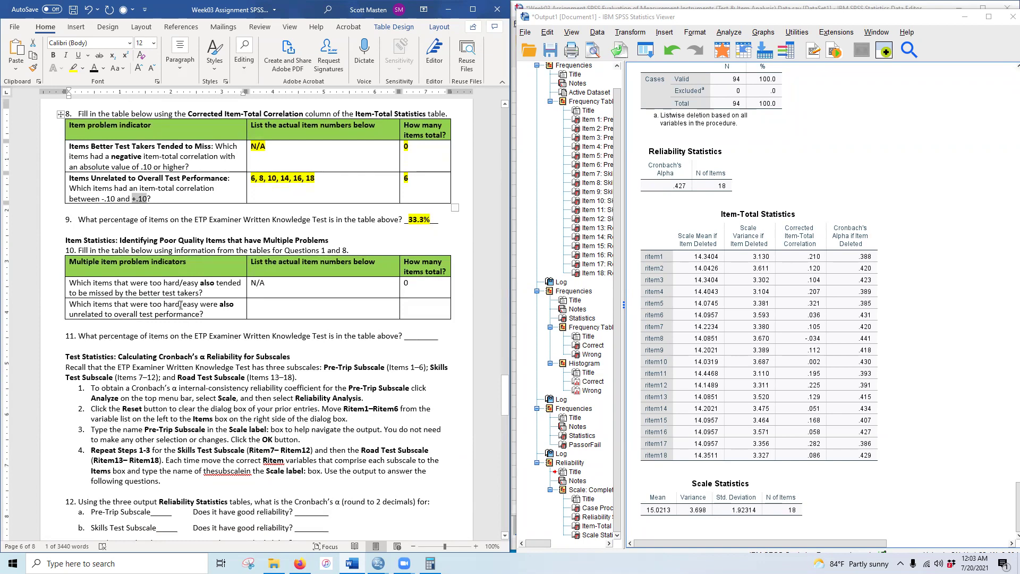
{"action": "scroll", "coordinate": [202, 305], "scroll_direction": "up", "scroll_amount": 20}
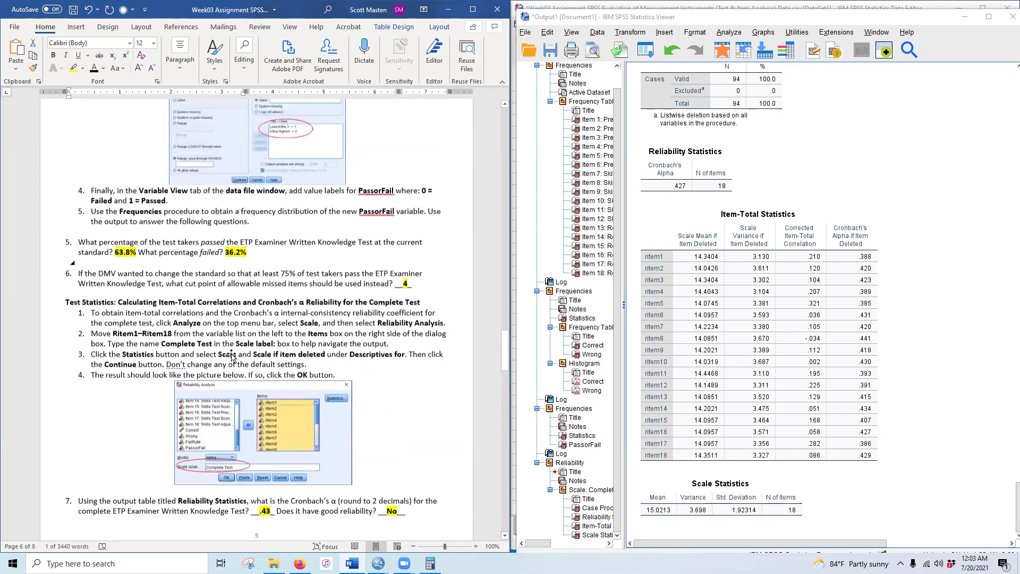
{"action": "scroll", "coordinate": [239, 361], "scroll_direction": "up", "scroll_amount": 20}
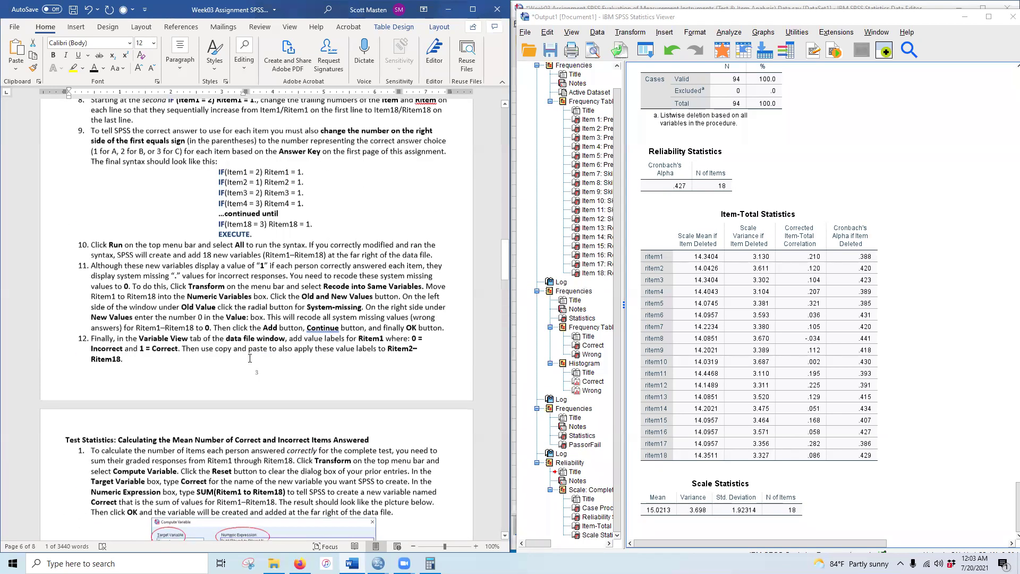
{"action": "scroll", "coordinate": [354, 262], "scroll_direction": "up", "scroll_amount": 6}
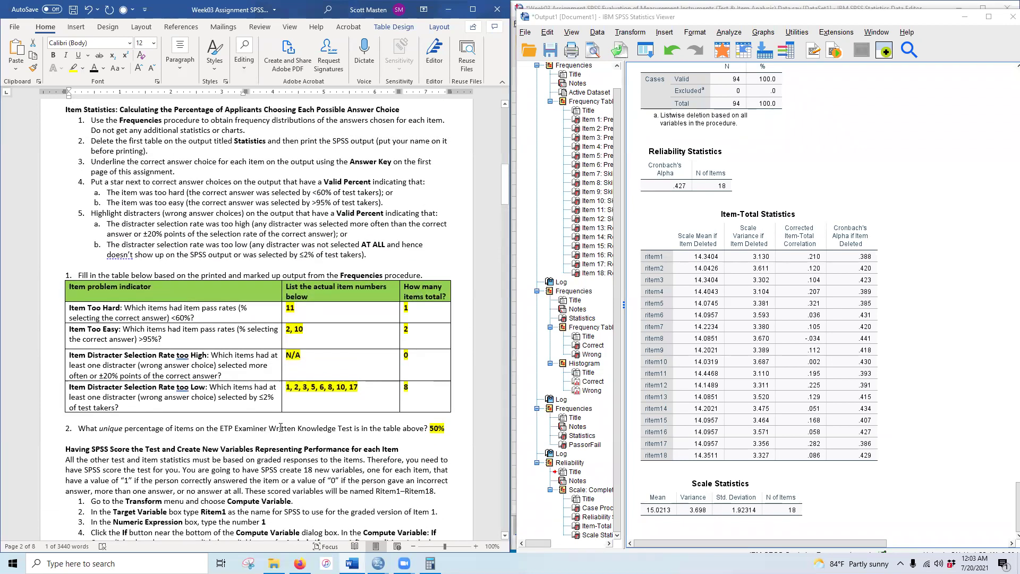
{"action": "left_click", "coordinate": [808, 391]}
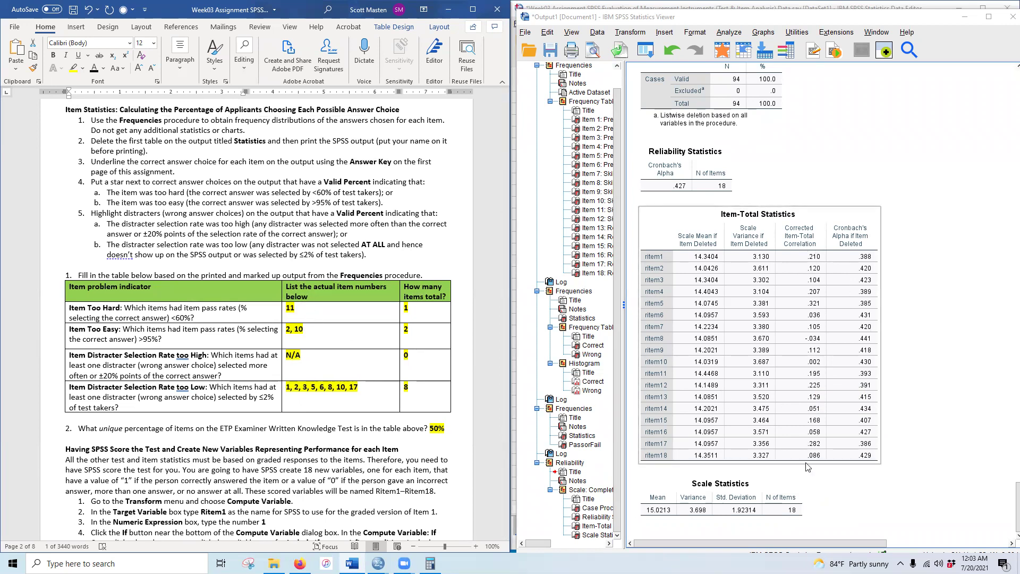
{"action": "scroll", "coordinate": [241, 397], "scroll_direction": "down", "scroll_amount": 20}
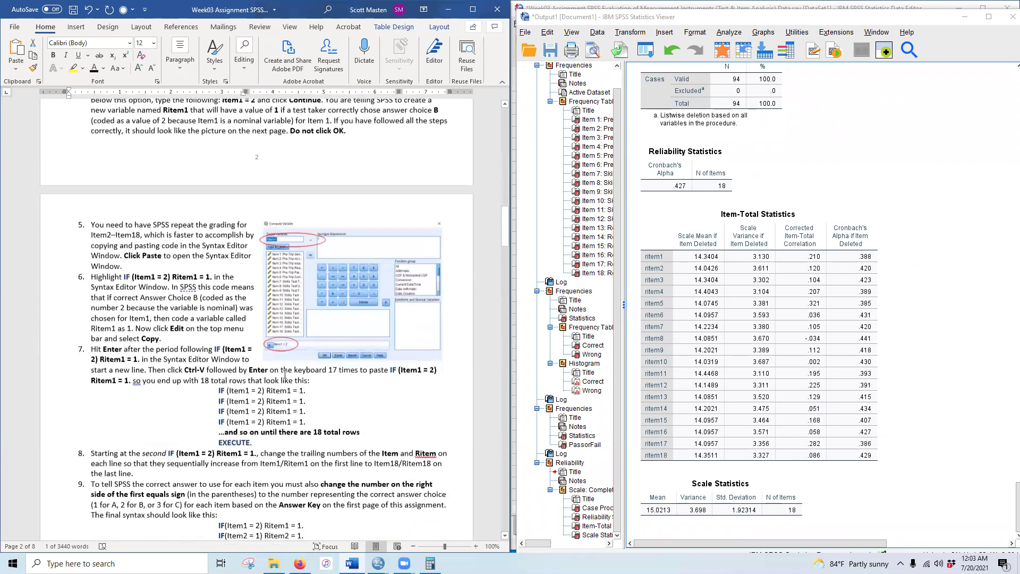
{"action": "scroll", "coordinate": [314, 383], "scroll_direction": "down", "scroll_amount": 20}
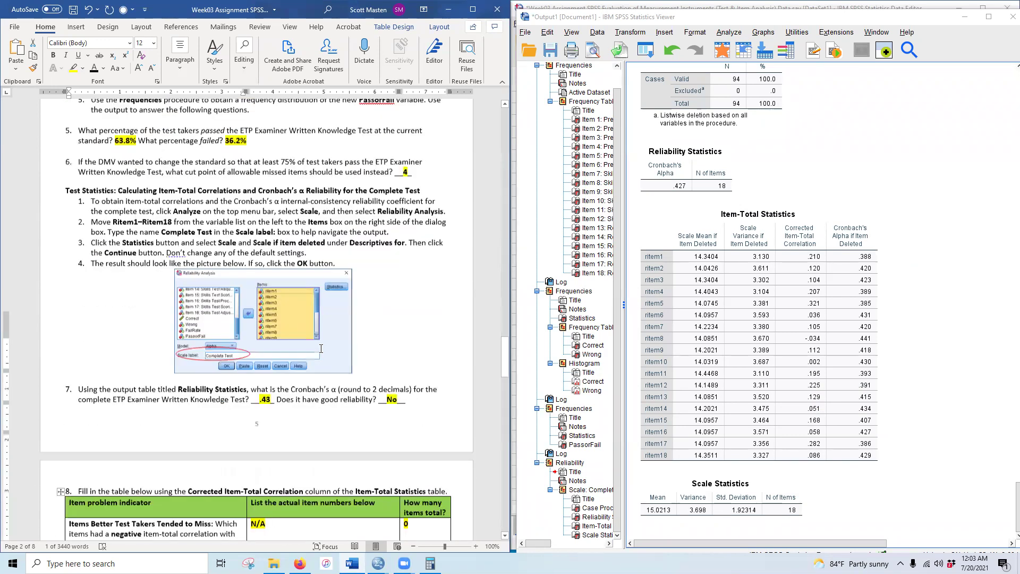
Enter item 10 and a total of 1 in question 10's table for too hard/easy items also unrelated to overall performance
{"action": "scroll", "coordinate": [286, 425], "scroll_direction": "up", "scroll_amount": 3}
{"action": "left_click", "coordinate": [334, 406]}
{"action": "type", "text": "10"}
{"action": "left_click", "coordinate": [422, 407]}
{"action": "type", "text": "1"}
Format the item and total answers in both rows of question 10's table in bold with yellow highlighting
{"action": "left_click_drag", "start_coordinate": [270, 384], "coordinate": [428, 412]}
{"action": "left_click", "coordinate": [53, 55]}
{"action": "left_click", "coordinate": [73, 67]}
{"action": "left_click", "coordinate": [251, 425]}
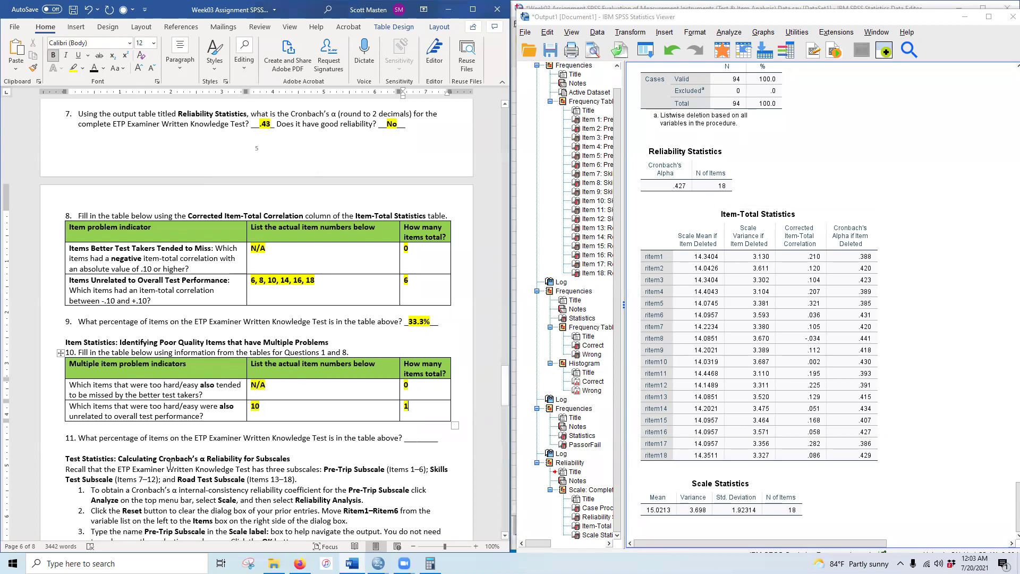
Switch to Calculator and compute question 11's percentage by dividing 1 by 18 and multiplying by 100
{"action": "left_click_drag", "start_coordinate": [413, 439], "coordinate": [429, 437]}
{"action": "left_click", "coordinate": [430, 563]}
{"action": "left_click", "coordinate": [628, 346]}
{"action": "left_click", "coordinate": [547, 457]}
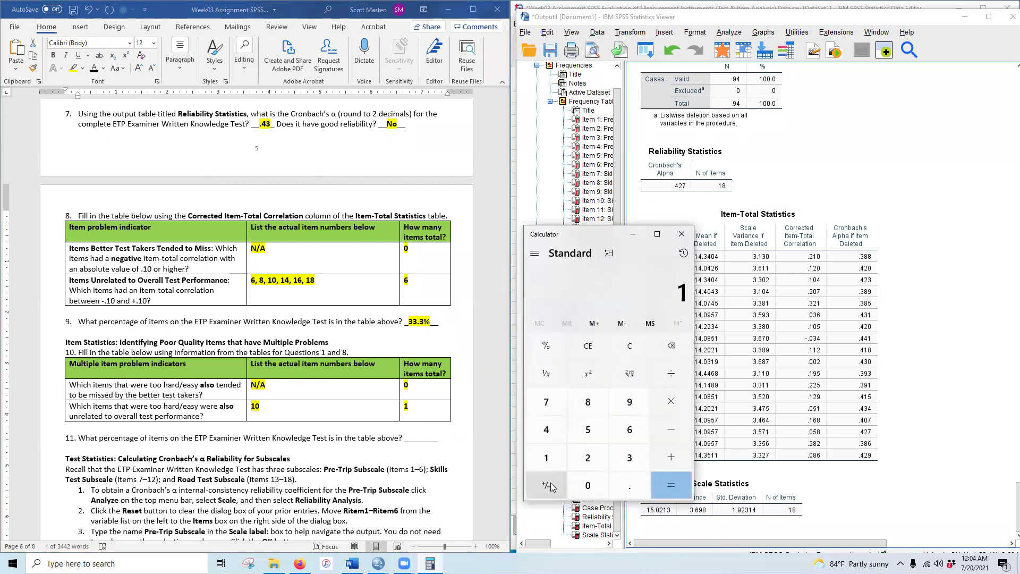
{"action": "left_click", "coordinate": [671, 374]}
{"action": "left_click", "coordinate": [547, 458]}
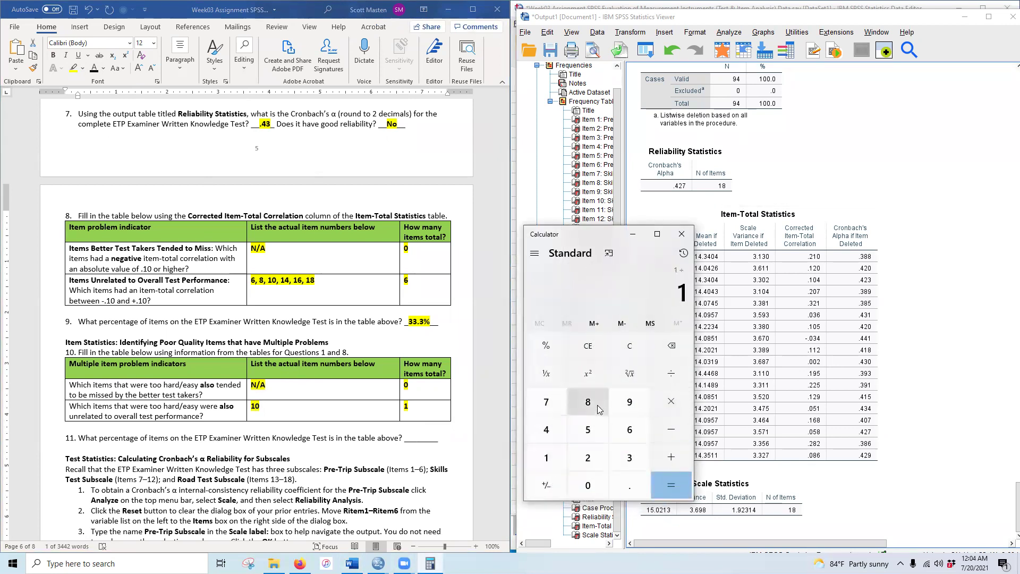
{"action": "left_click", "coordinate": [588, 402]}
{"action": "left_click", "coordinate": [670, 496]}
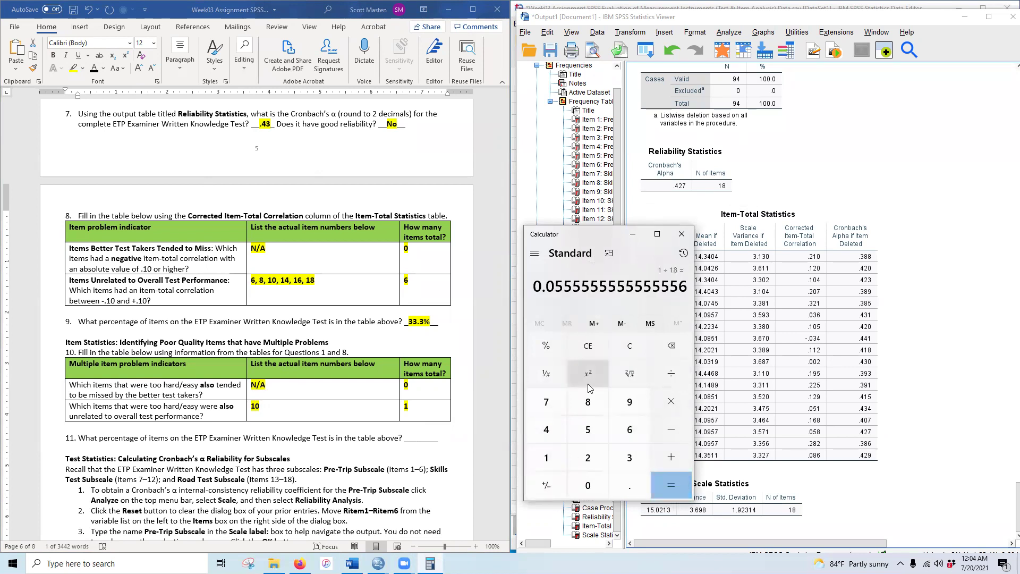
{"action": "type", "text": "*100"}
{"action": "key", "text": "Return"}
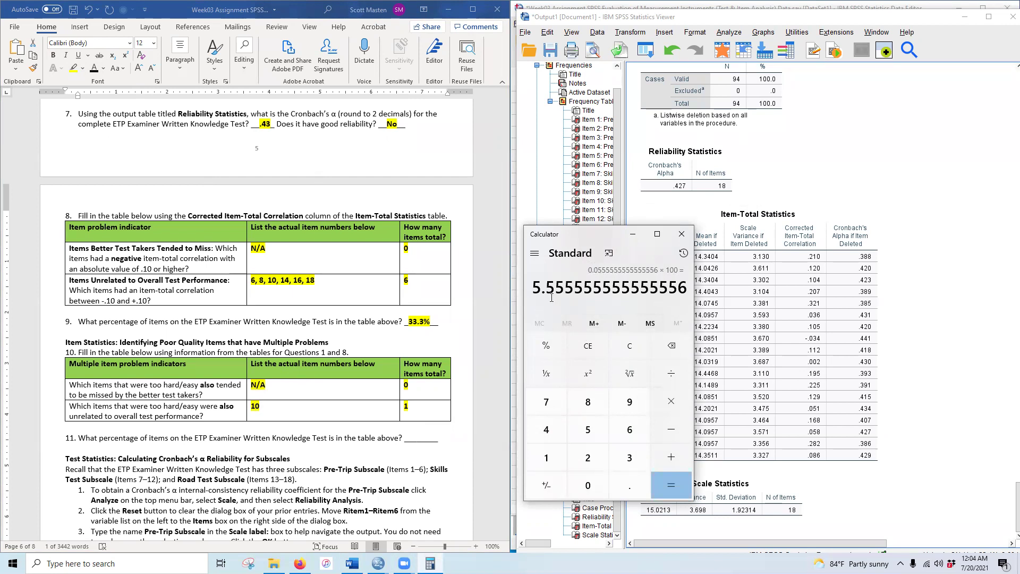
Answer question 11 in the assignment document with 5.6% in bold with yellow highlighting
{"action": "left_click", "coordinate": [409, 435]}
{"action": "type", "text": "5.6%"}
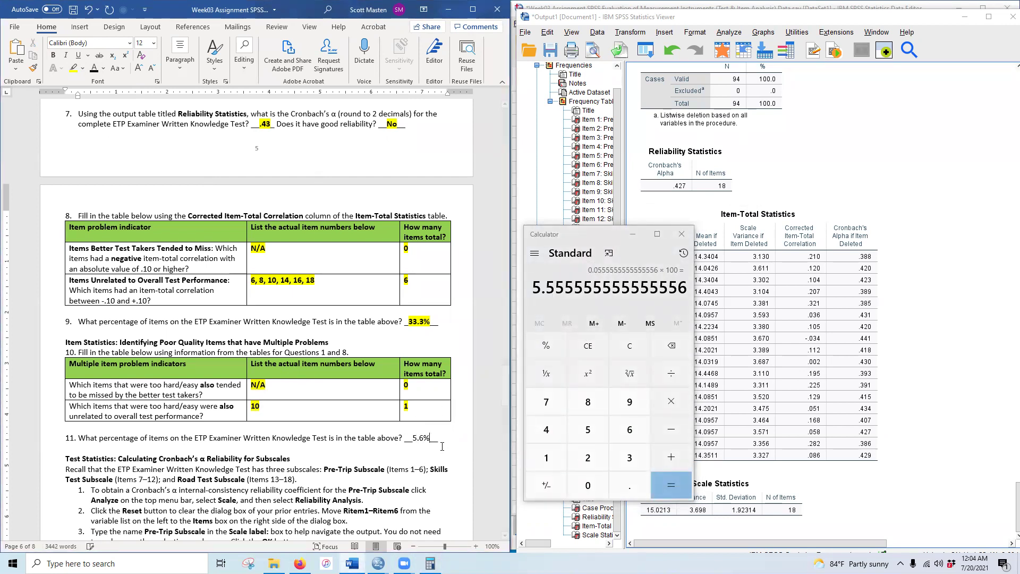
{"action": "left_click_drag", "start_coordinate": [414, 437], "coordinate": [431, 437]}
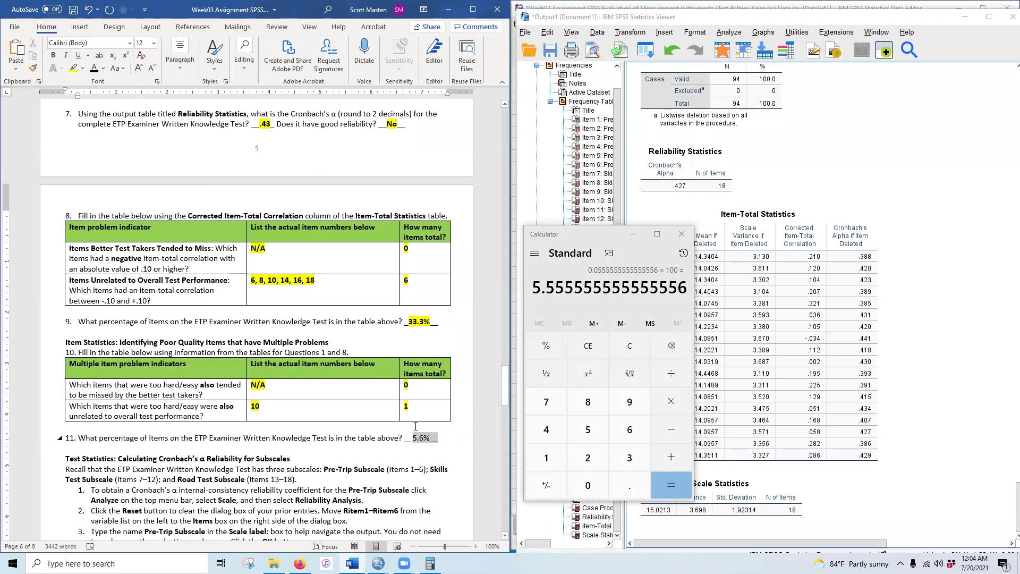
{"action": "left_click", "coordinate": [420, 437]}
{"action": "left_click_drag", "start_coordinate": [413, 437], "coordinate": [430, 437]}
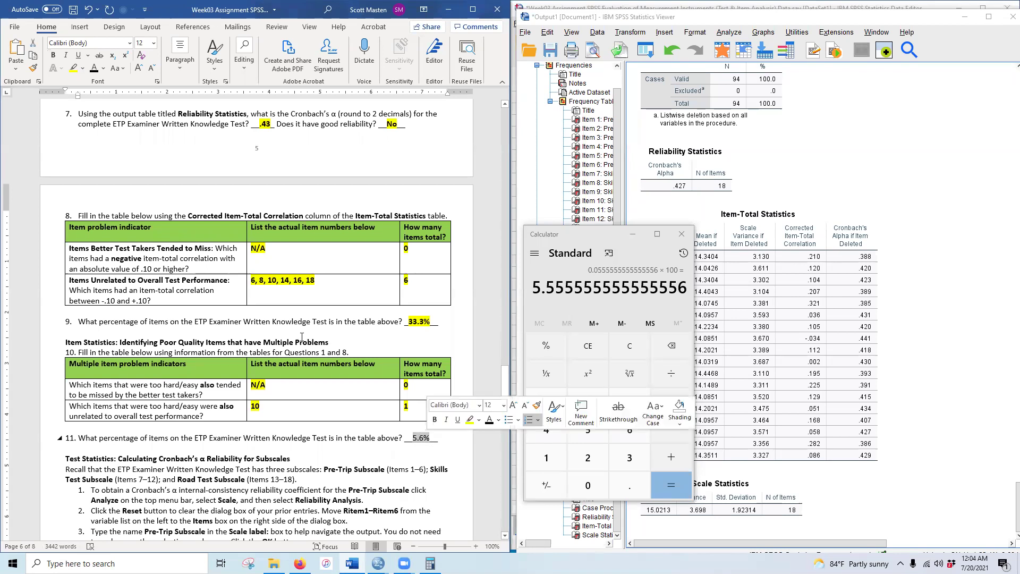
{"action": "left_click", "coordinate": [53, 55]}
{"action": "left_click", "coordinate": [73, 68]}
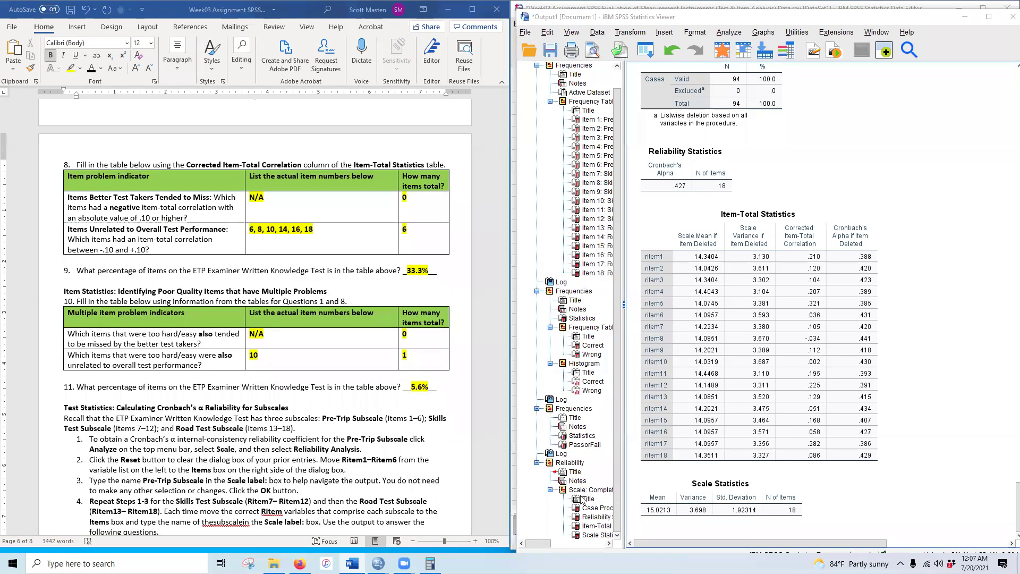
Review the assignment's completed answers and the instructions for calculating Cronbach's α reliability for the three subscales
{"action": "left_click", "coordinate": [660, 279]}
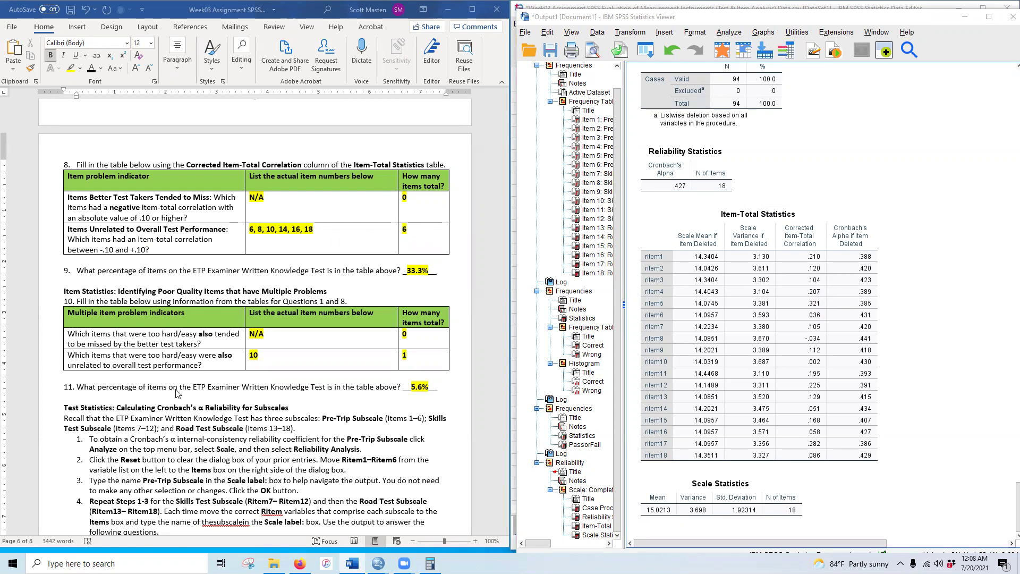
{"action": "scroll", "coordinate": [193, 402], "scroll_direction": "down", "scroll_amount": 5}
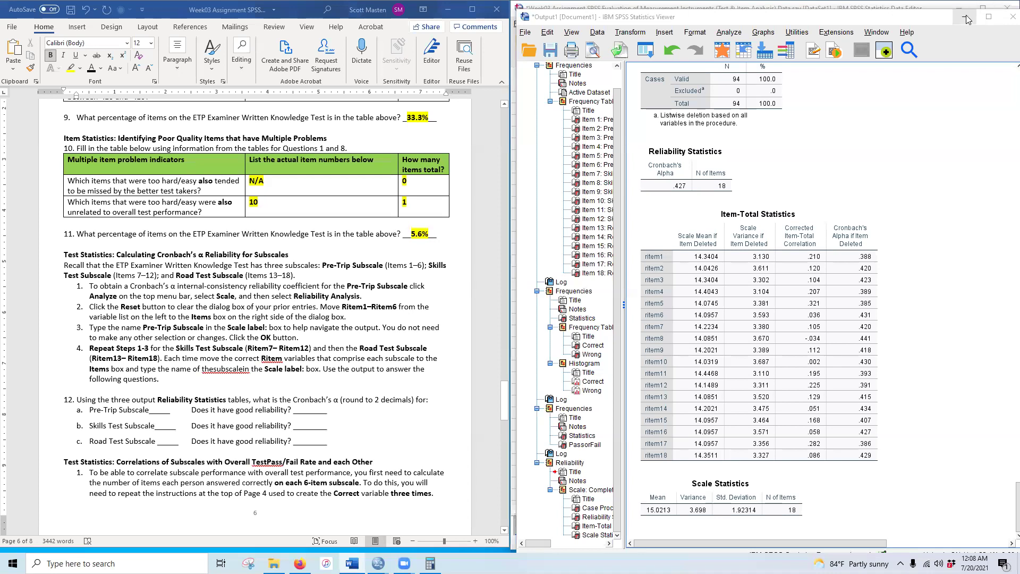
{"action": "scroll", "coordinate": [262, 349], "scroll_direction": "down", "scroll_amount": 7}
{"action": "scroll", "coordinate": [262, 349], "scroll_direction": "up", "scroll_amount": 12}
{"action": "scroll", "coordinate": [262, 349], "scroll_direction": "down", "scroll_amount": 3}
{"action": "scroll", "coordinate": [262, 349], "scroll_direction": "down", "scroll_amount": 3}
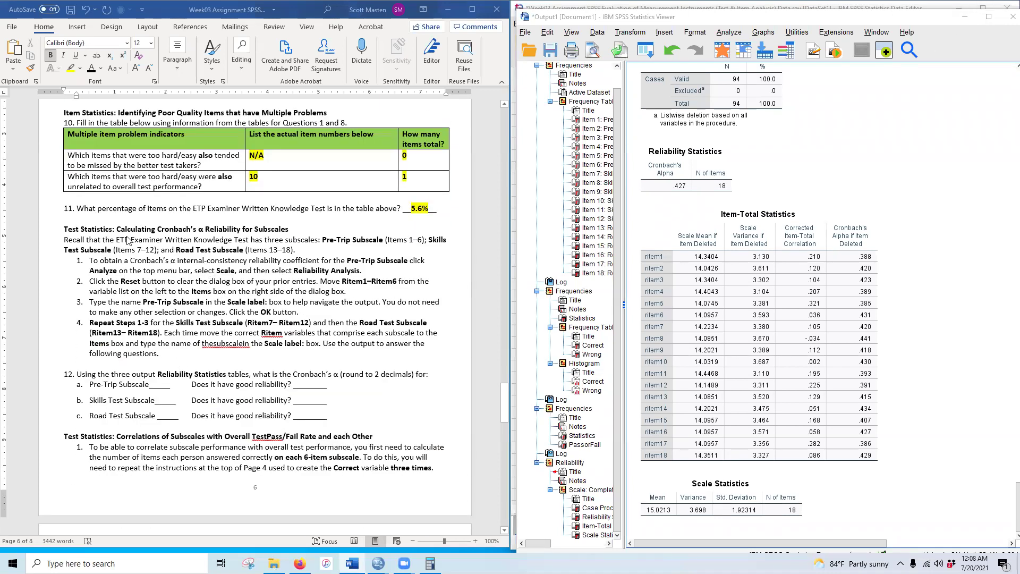
{"action": "scroll", "coordinate": [121, 239], "scroll_direction": "up", "scroll_amount": 16}
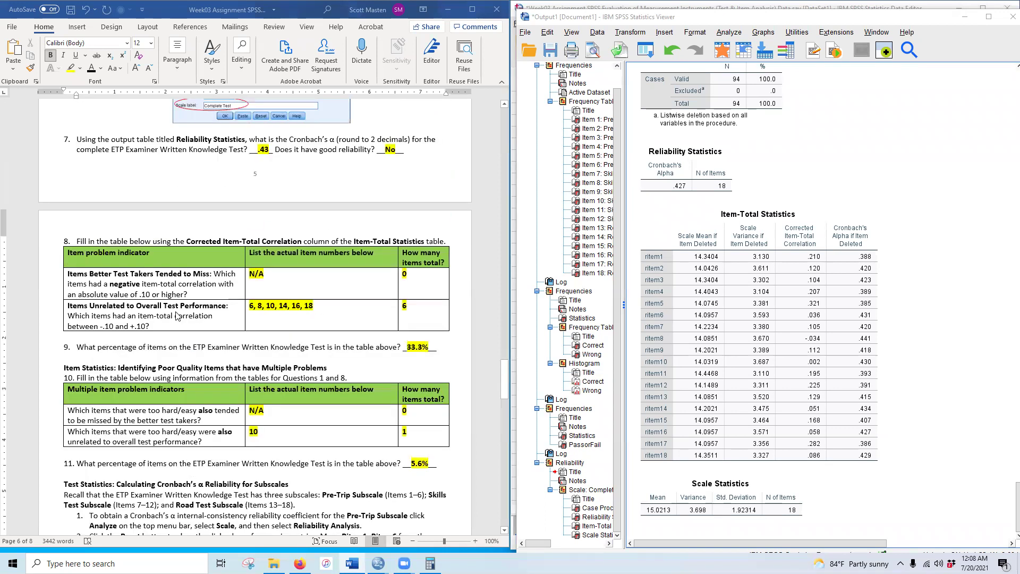
{"action": "scroll", "coordinate": [232, 314], "scroll_direction": "down", "scroll_amount": 13}
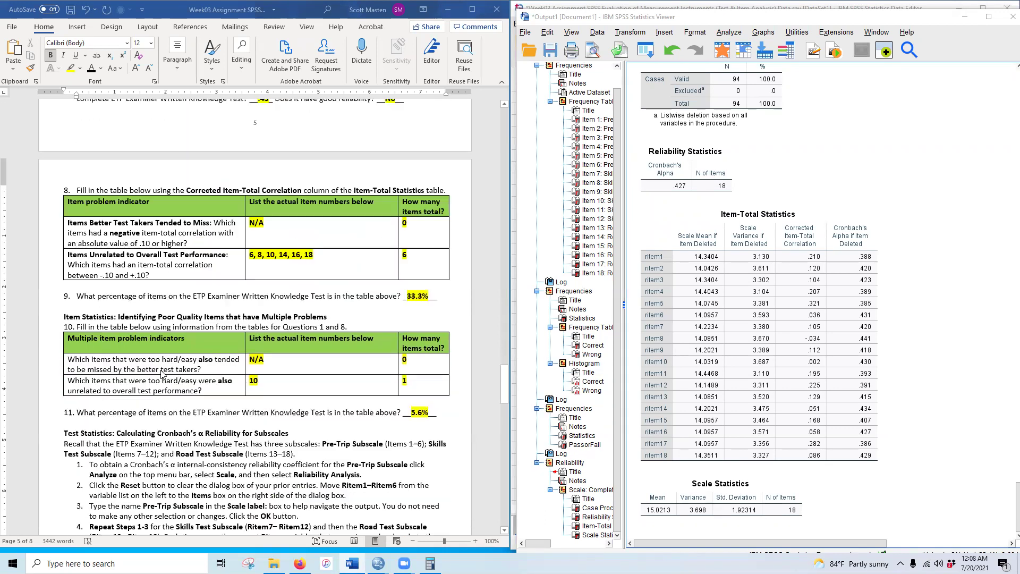
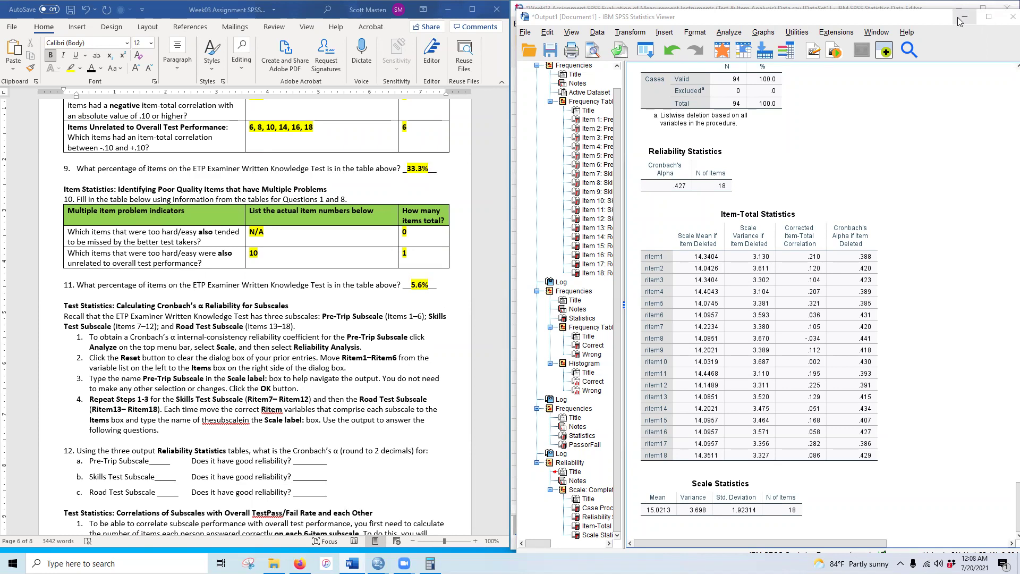
Open the Reliability Analysis dialog in SPSS and reset it to clear the previous entries
{"action": "left_click", "coordinate": [729, 32]}
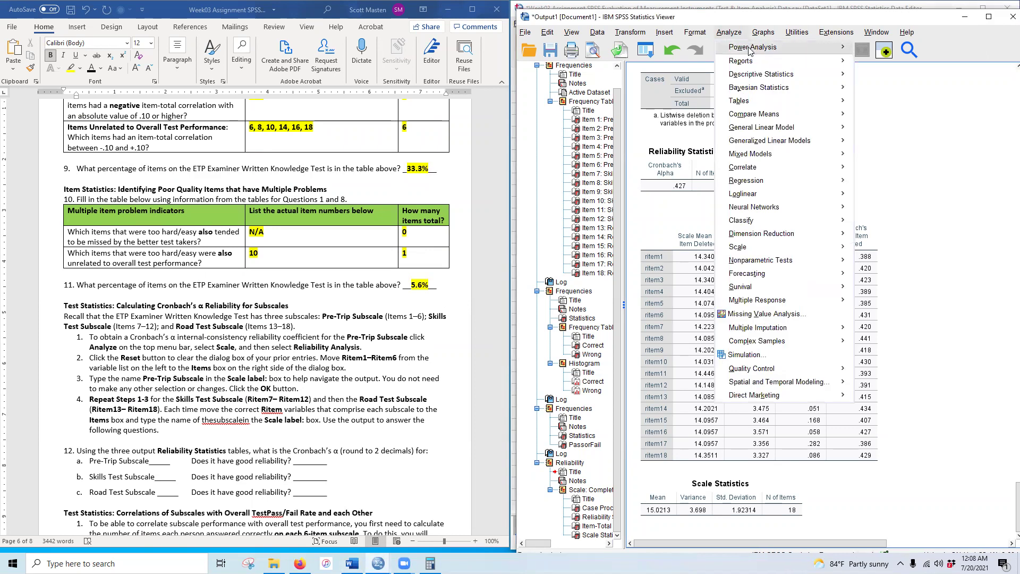
{"action": "mouse_move", "coordinate": [778, 246]}
{"action": "left_click", "coordinate": [887, 254]}
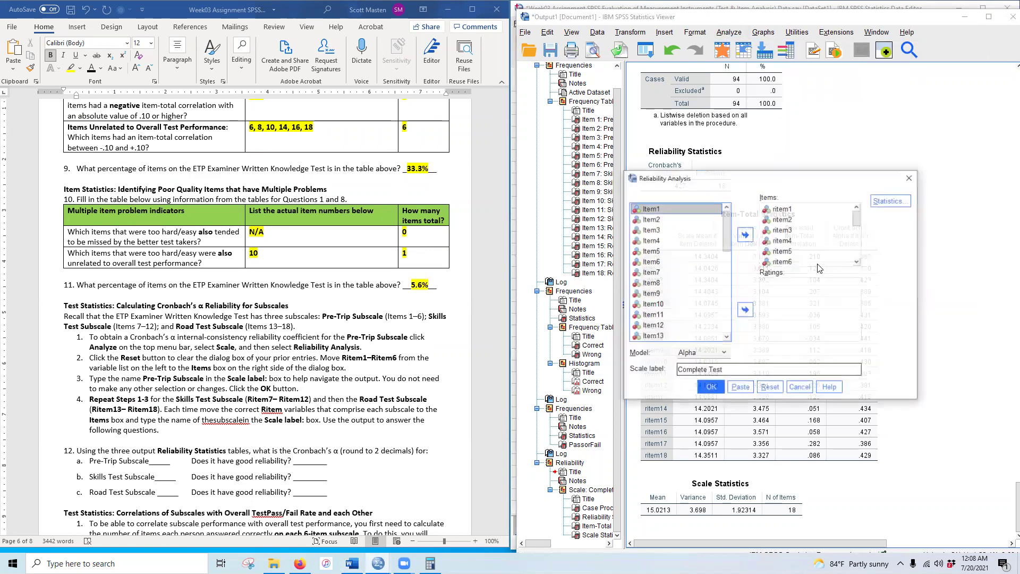
{"action": "left_click", "coordinate": [772, 388]}
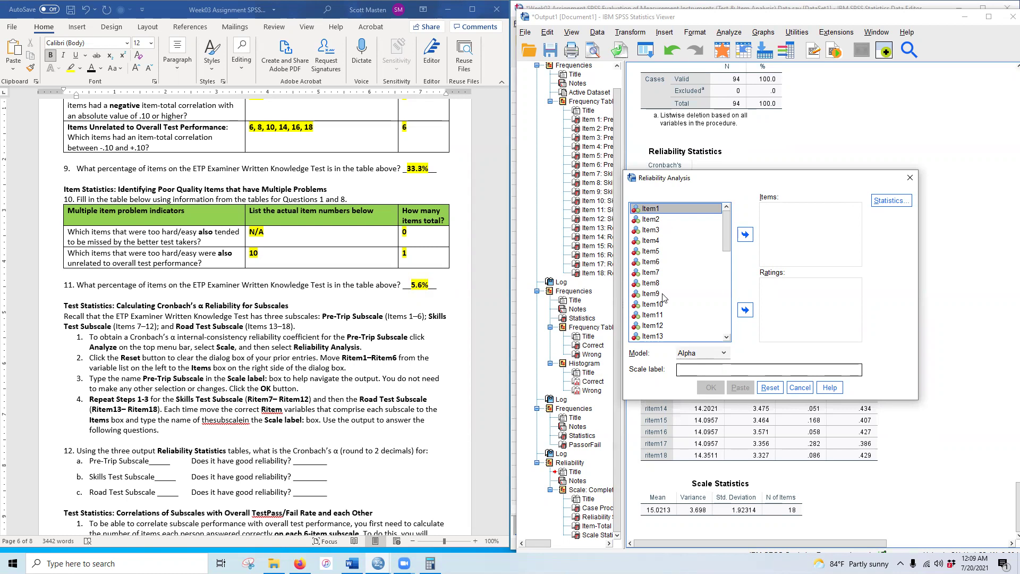
Add the recoded variables ritem1 through ritem6 to the reliability analysis as its items
{"action": "scroll", "coordinate": [664, 298], "scroll_direction": "down", "scroll_amount": 5}
{"action": "left_click", "coordinate": [662, 244]}
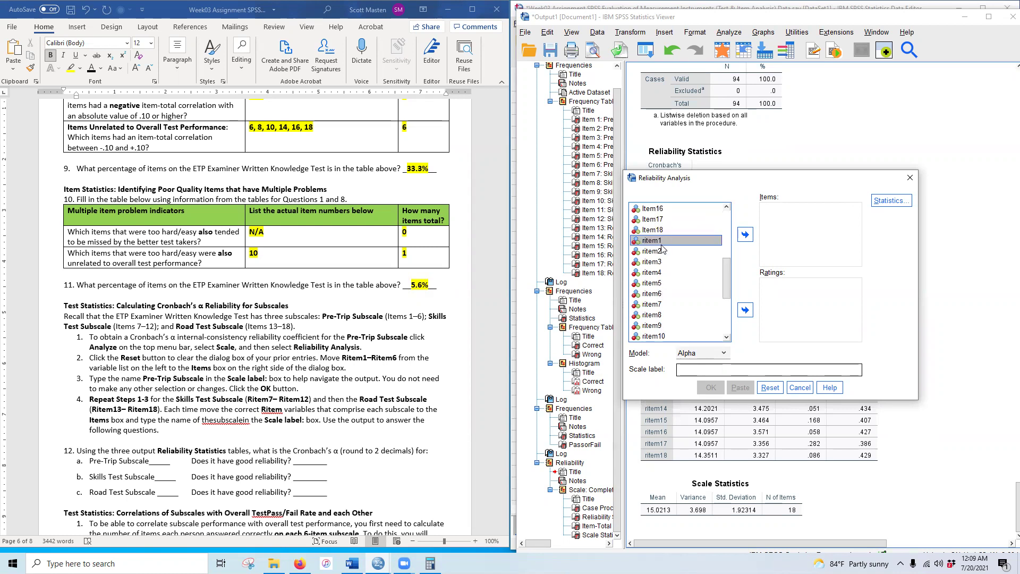
{"action": "left_click", "coordinate": [664, 292], "text": "shift"}
{"action": "left_click", "coordinate": [745, 234]}
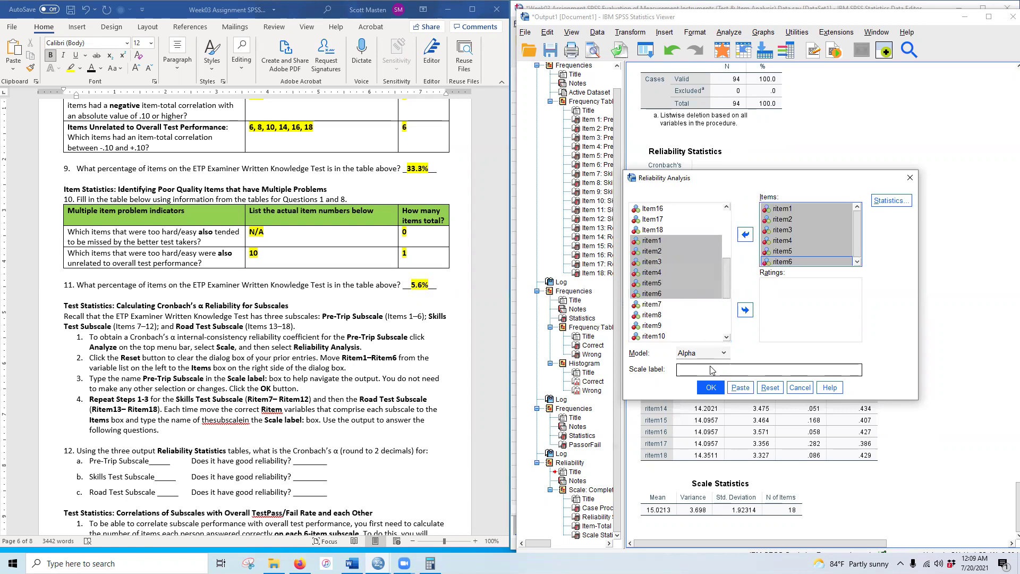
Copy the name Pre-Trip Subscale from the assignment instructions into the scale label and run the reliability analysis
{"action": "left_click", "coordinate": [691, 370]}
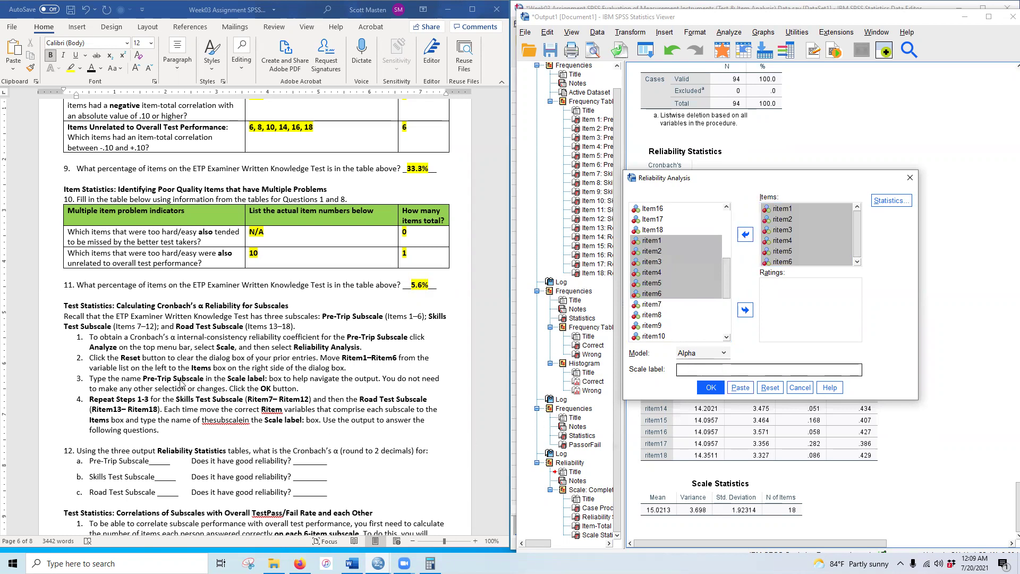
{"action": "left_click", "coordinate": [163, 379]}
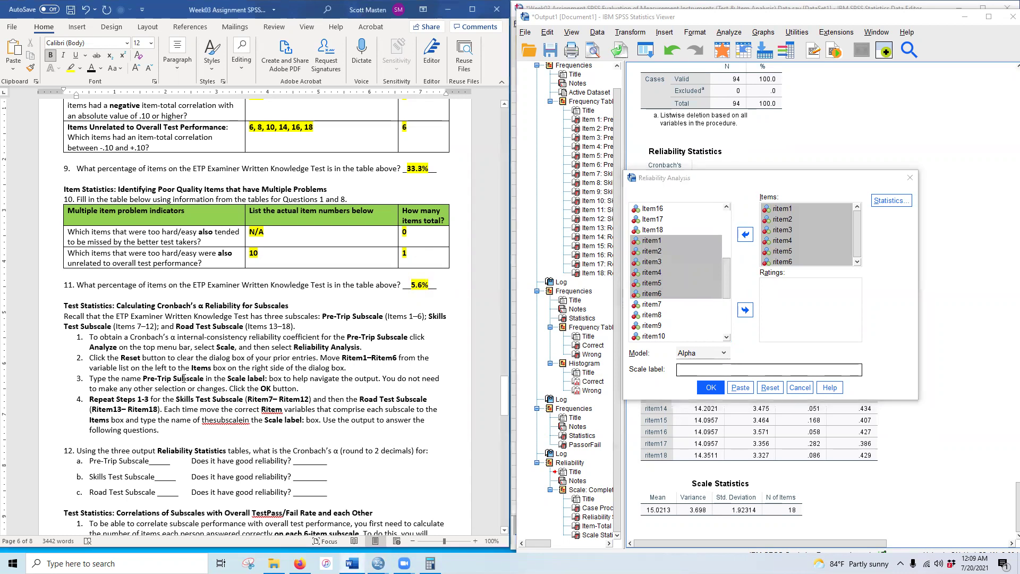
{"action": "left_click_drag", "start_coordinate": [143, 378], "coordinate": [204, 379]}
{"action": "key", "text": "ctrl+c"}
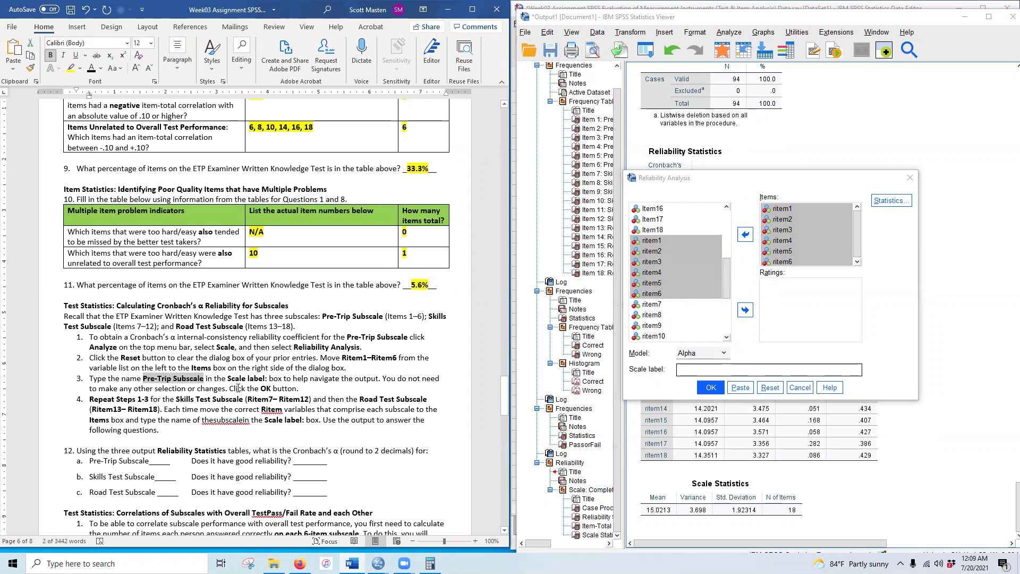
{"action": "left_click", "coordinate": [688, 370]}
{"action": "key", "text": "ctrl+v"}
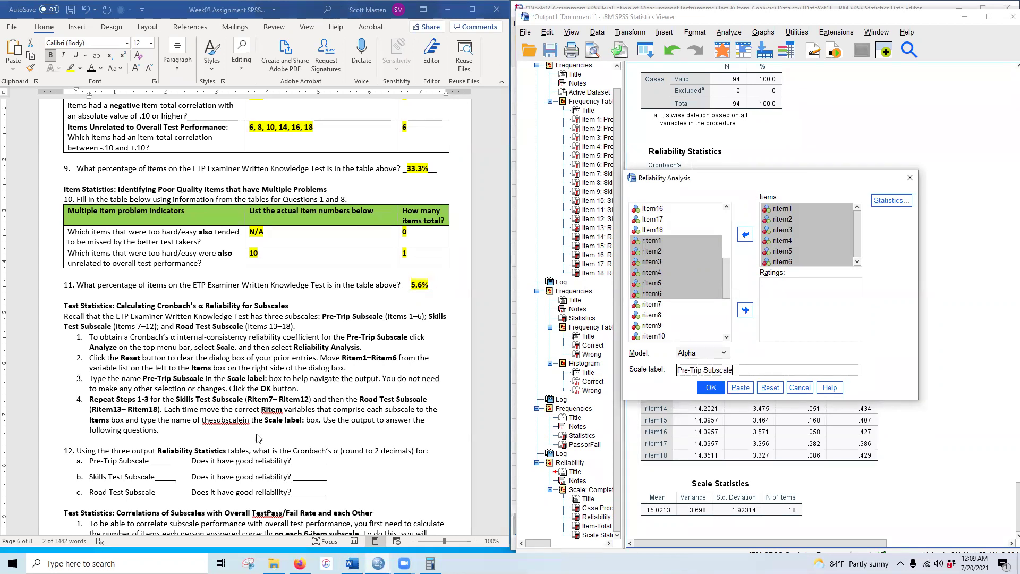
{"action": "left_click", "coordinate": [713, 388]}
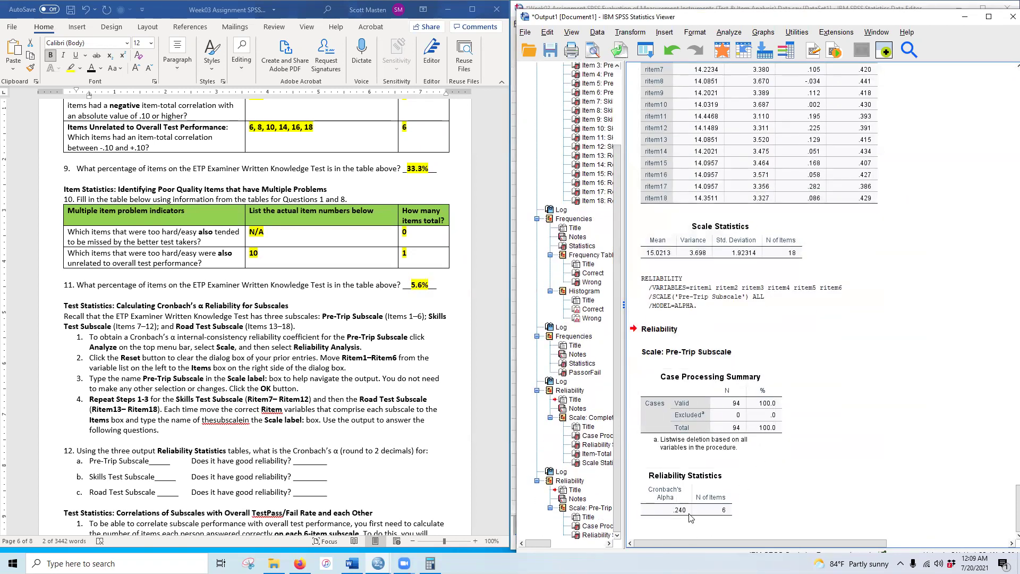
Reopen Reliability Analysis, reset its previous entries, and add ritem7 through ritem12 as the items
{"action": "left_click", "coordinate": [157, 461]}
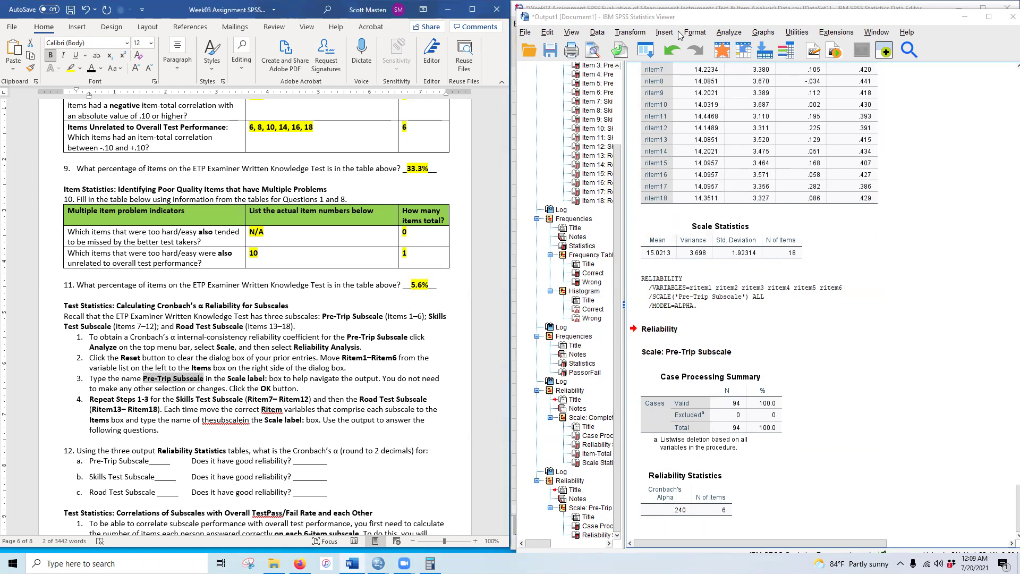
{"action": "left_click", "coordinate": [695, 33]}
{"action": "mouse_move", "coordinate": [719, 34]}
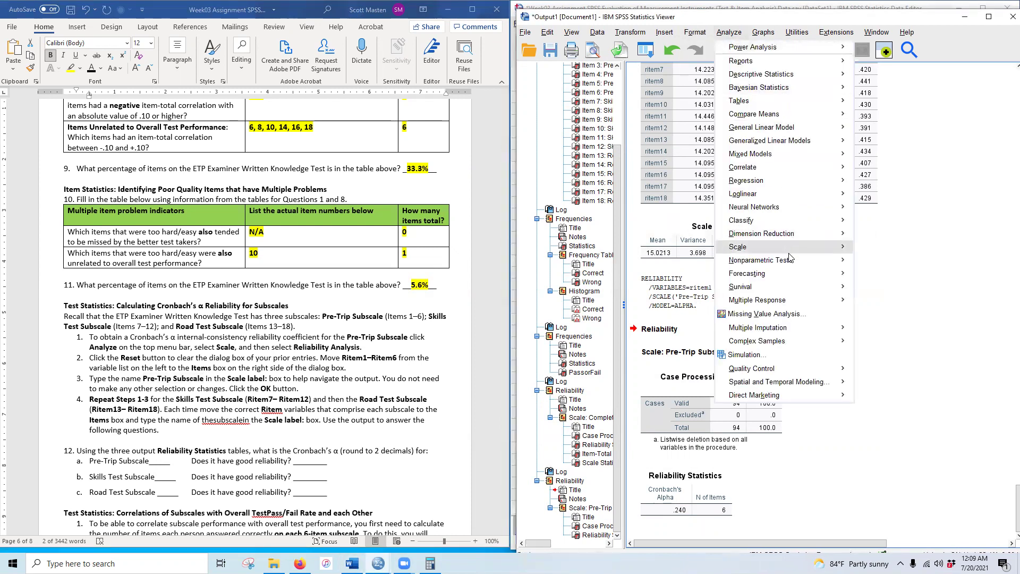
{"action": "mouse_move", "coordinate": [790, 247]}
{"action": "left_click", "coordinate": [880, 250]}
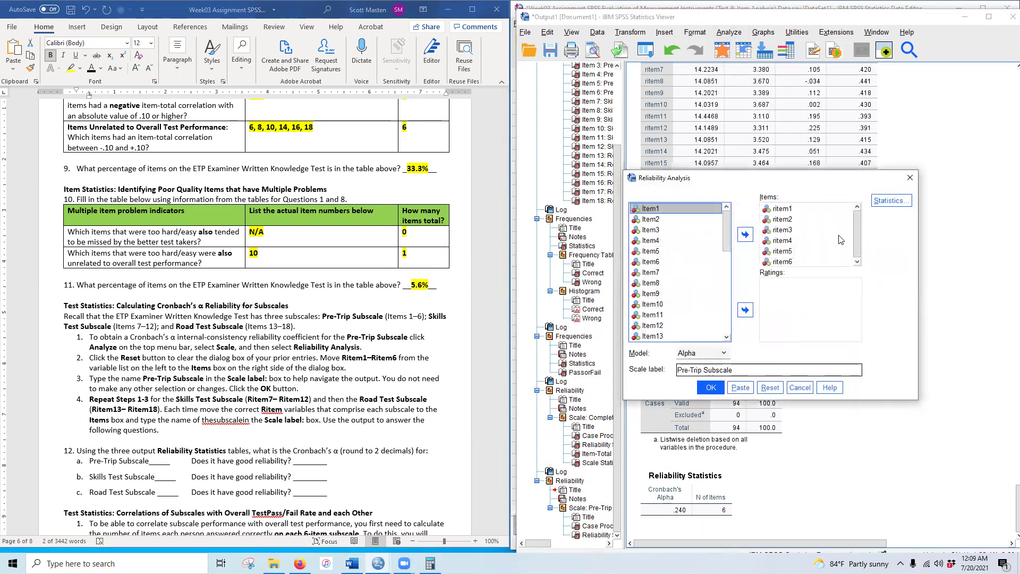
{"action": "left_click", "coordinate": [770, 389]}
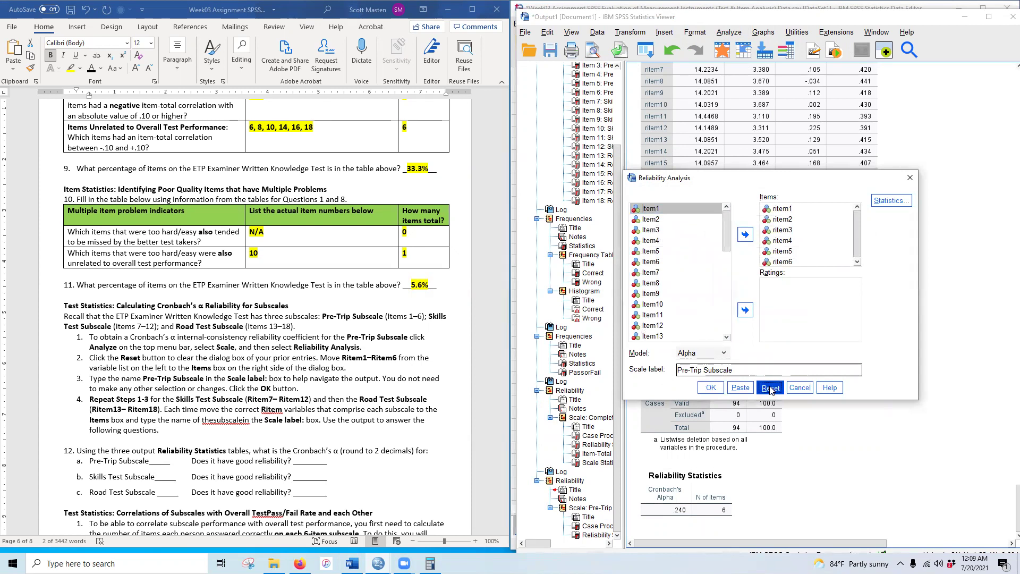
{"action": "scroll", "coordinate": [654, 279], "scroll_direction": "down", "scroll_amount": 5}
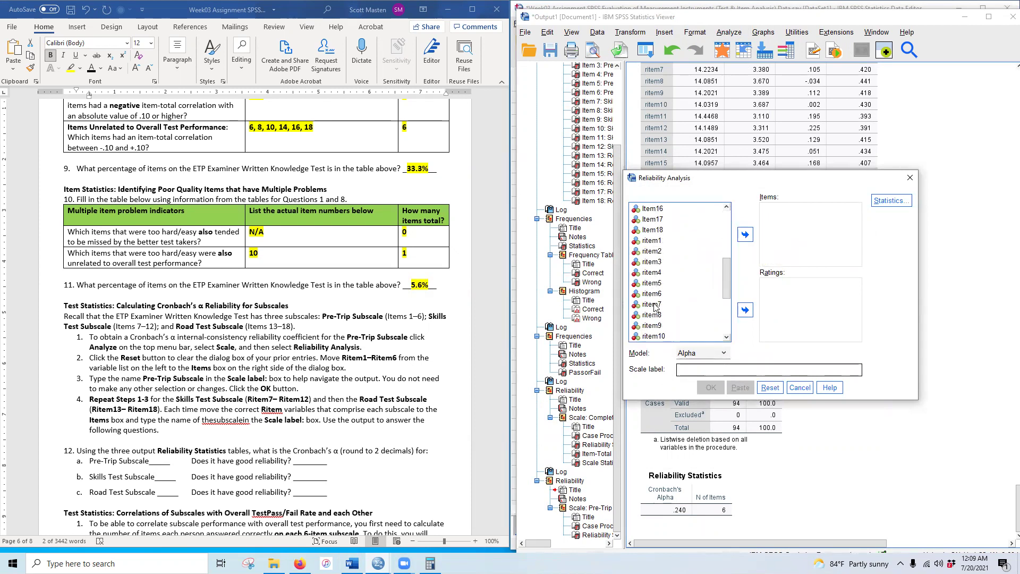
{"action": "left_click", "coordinate": [653, 305]}
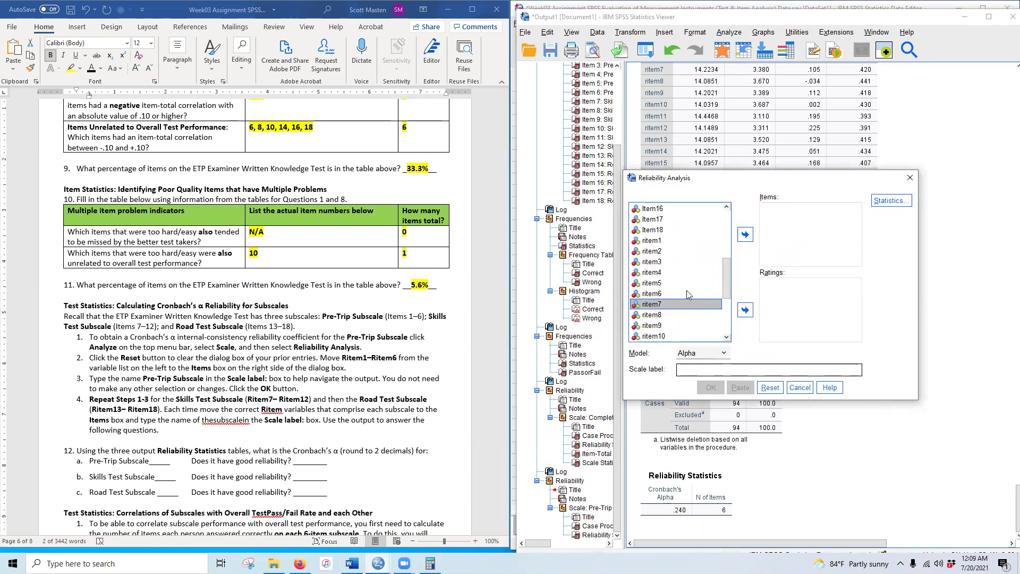
{"action": "scroll", "coordinate": [673, 291], "scroll_direction": "down", "scroll_amount": 1}
{"action": "left_click", "coordinate": [671, 294], "text": "shift"}
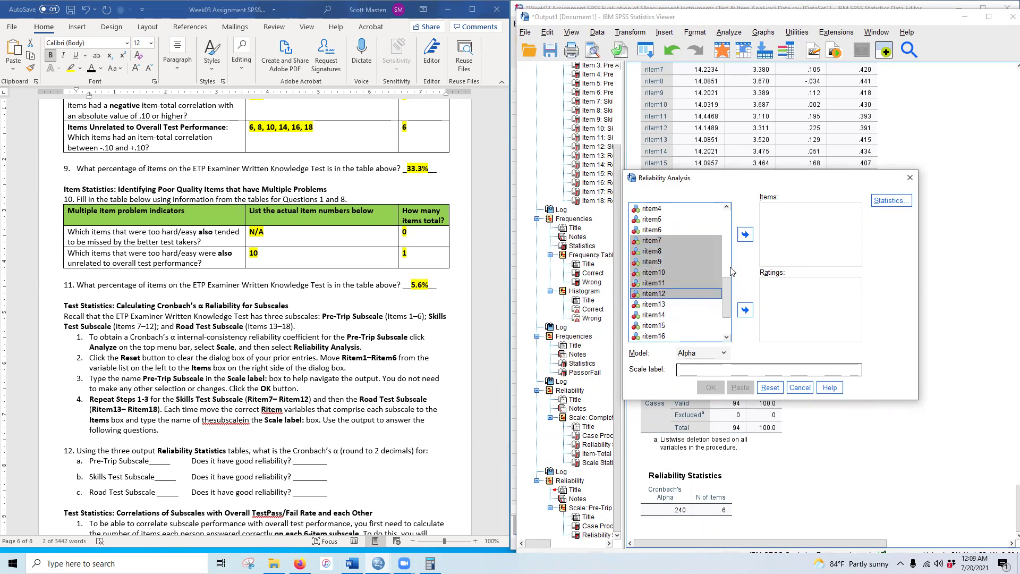
{"action": "left_click", "coordinate": [745, 235]}
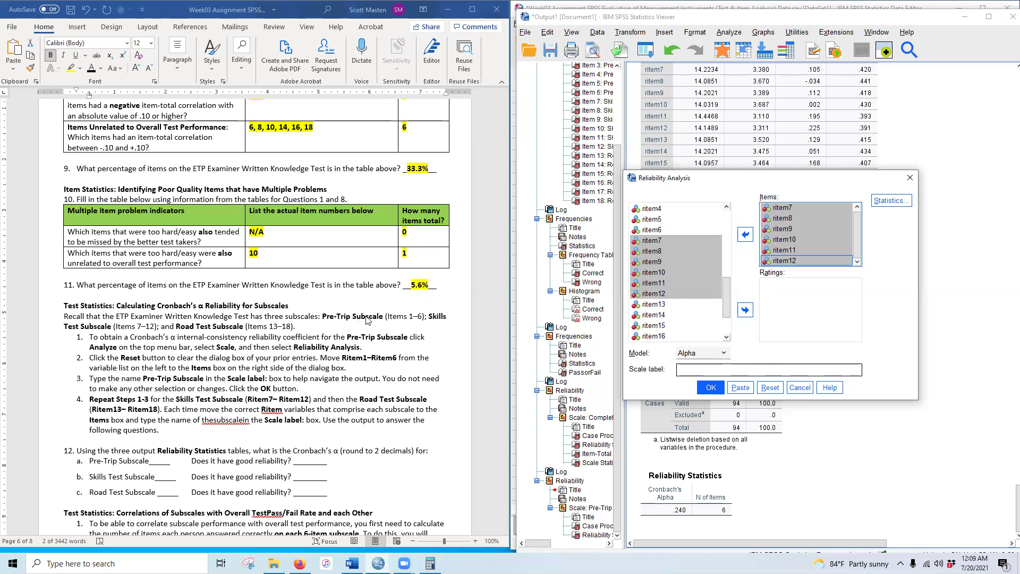
Copy the name Skills Test Subscale from the assignment document into the scale label and run the reliability analysis
{"action": "left_click", "coordinate": [434, 315]}
{"action": "left_click_drag", "start_coordinate": [430, 315], "coordinate": [112, 326]}
{"action": "key", "text": "ctrl+c"}
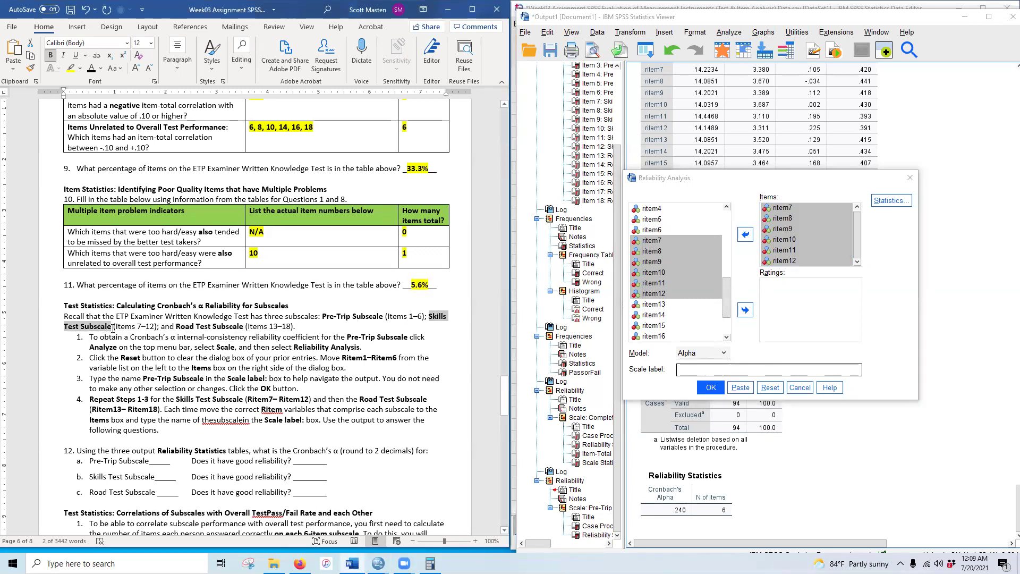
{"action": "left_click", "coordinate": [706, 370]}
{"action": "key", "text": "ctrl+v"}
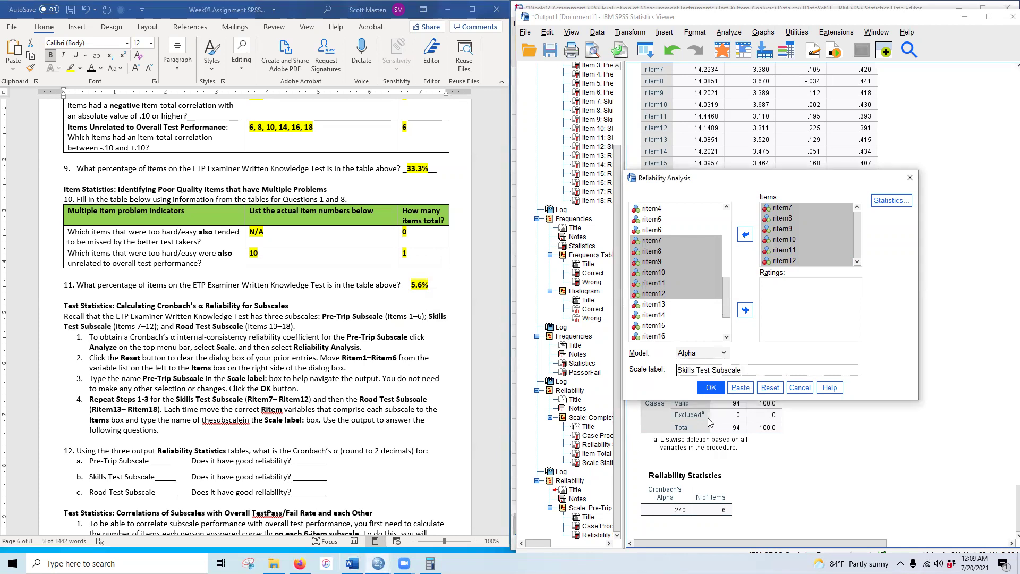
{"action": "left_click", "coordinate": [711, 387]}
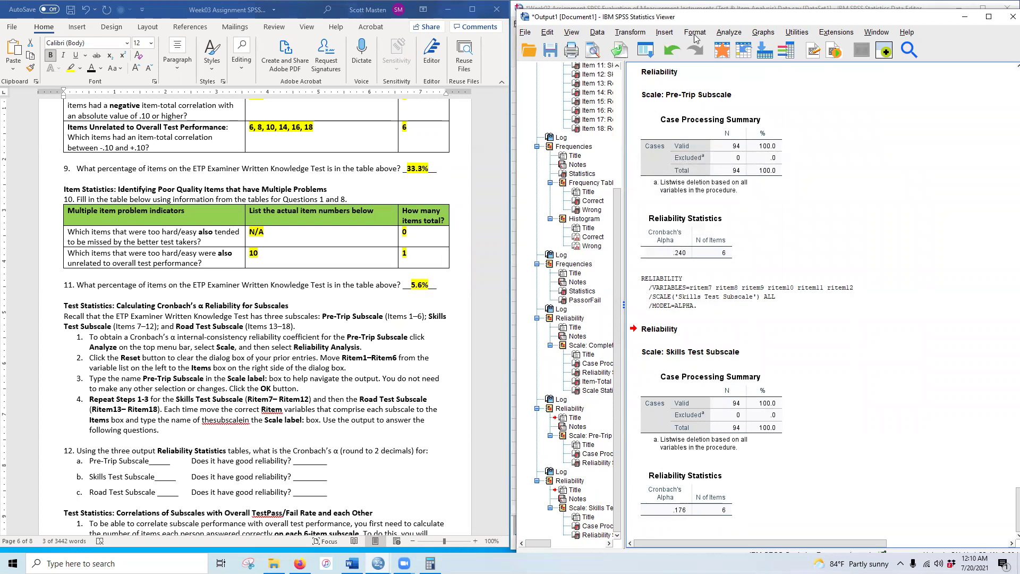
Start another Reliability Analysis with the earlier entries reset and add ritem13 through ritem18 as the items
{"action": "left_click", "coordinate": [731, 35]}
{"action": "mouse_move", "coordinate": [785, 247]}
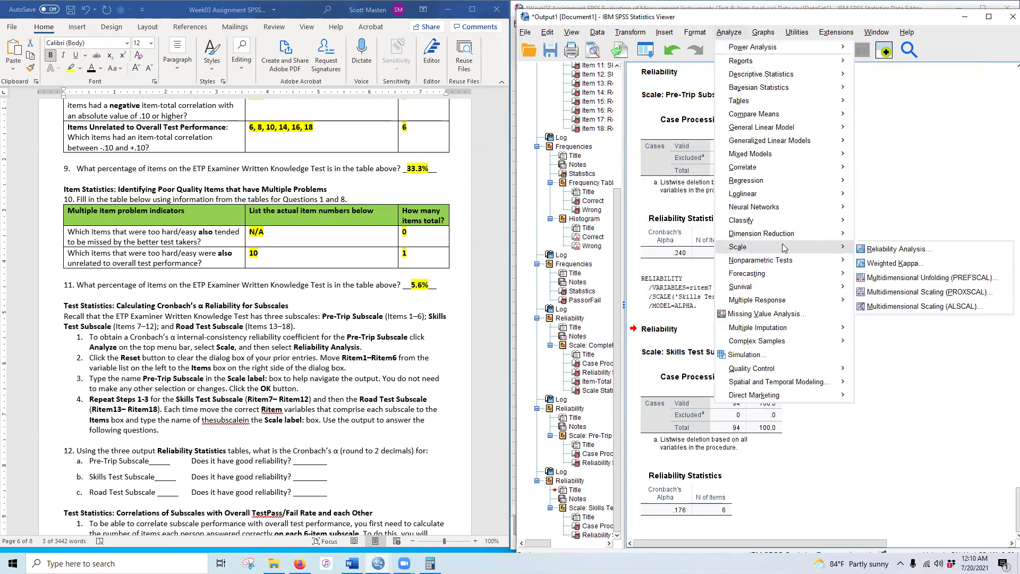
{"action": "left_click", "coordinate": [870, 249]}
{"action": "left_click", "coordinate": [770, 387]}
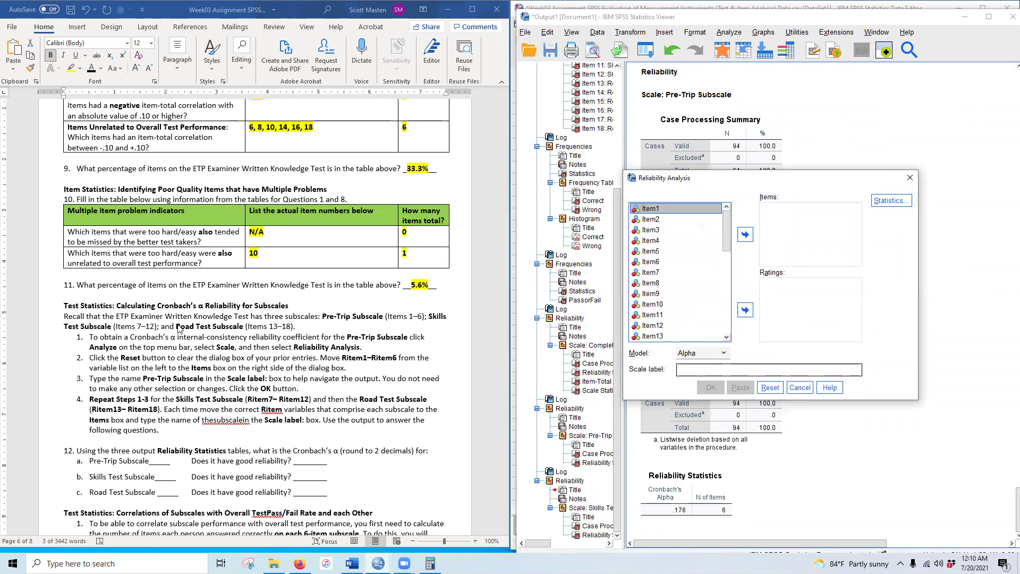
{"action": "scroll", "coordinate": [686, 287], "scroll_direction": "down", "scroll_amount": 9}
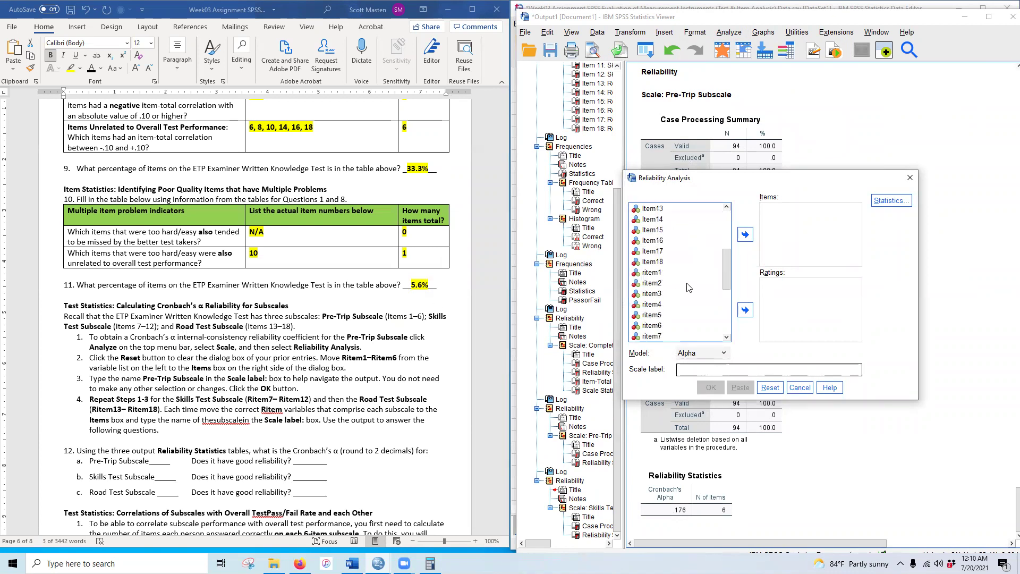
{"action": "left_click", "coordinate": [657, 252]}
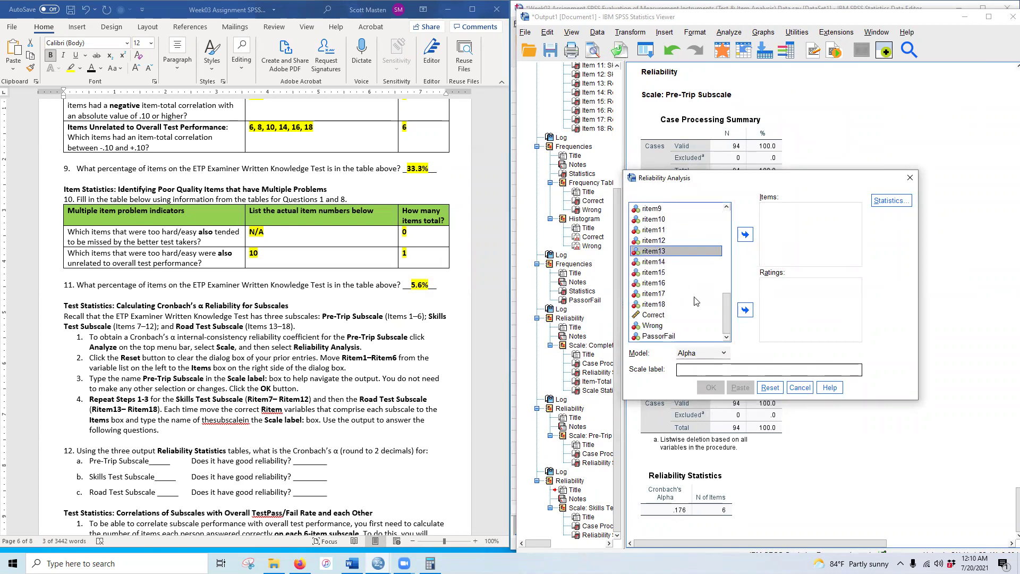
{"action": "left_click", "coordinate": [671, 305], "text": "shift"}
{"action": "left_click", "coordinate": [745, 234]}
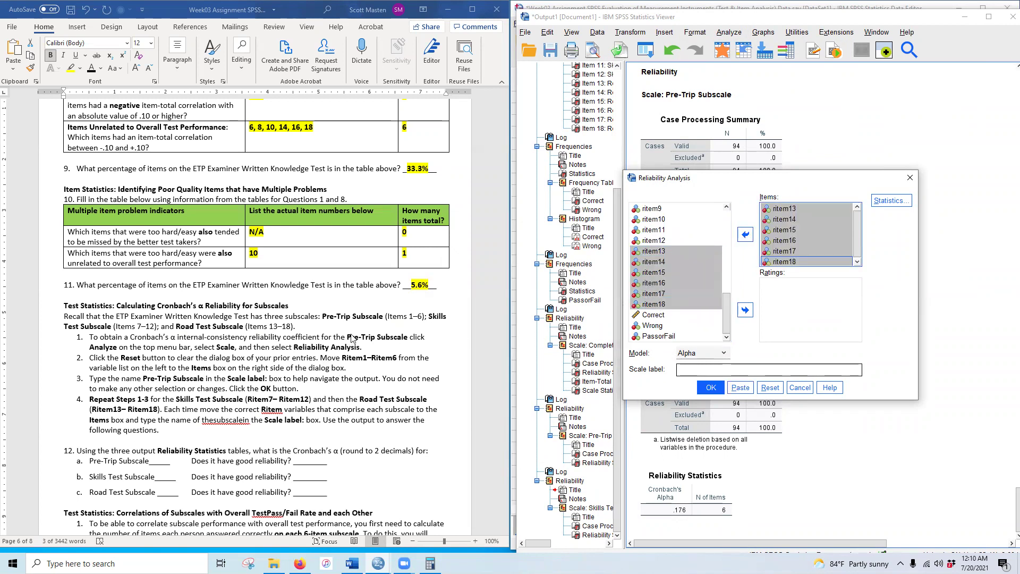
Copy the name Road Test Subscale from the assignment document into the scale label and run the reliability analysis
{"action": "left_click", "coordinate": [176, 327]}
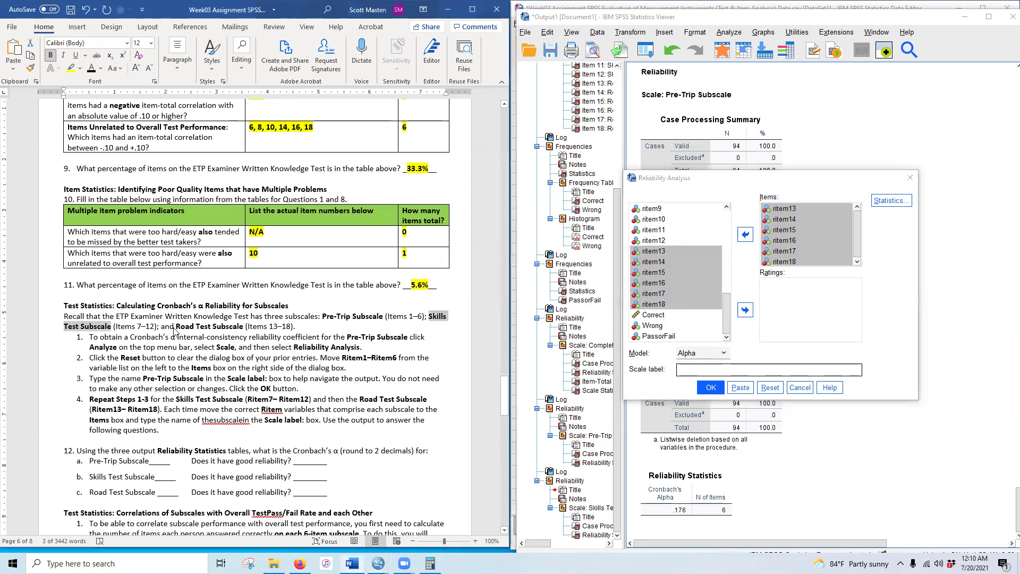
{"action": "left_click_drag", "start_coordinate": [176, 326], "coordinate": [244, 326]}
{"action": "key", "text": "ctrl+c"}
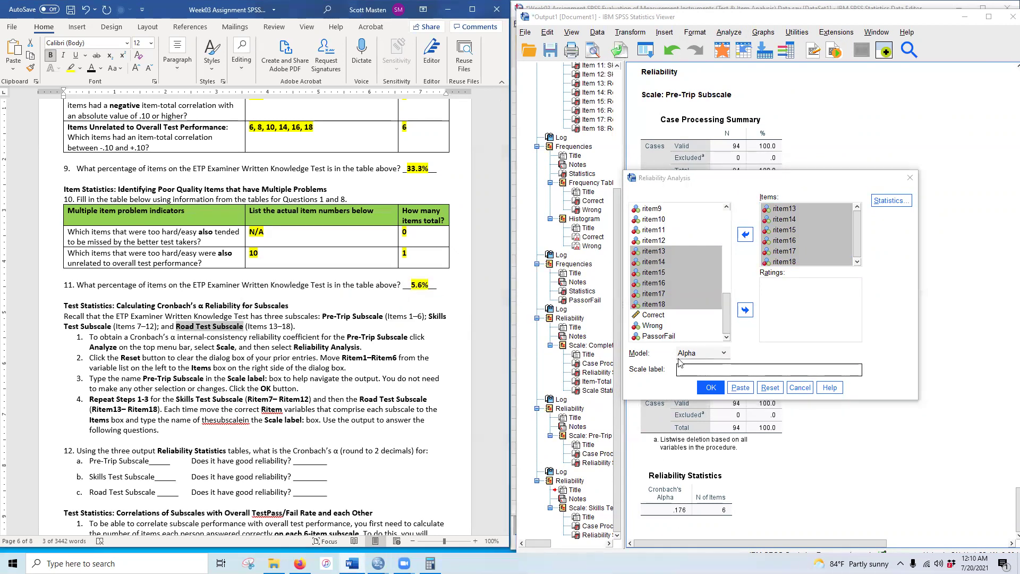
{"action": "left_click", "coordinate": [686, 370]}
{"action": "key", "text": "ctrl+v"}
{"action": "left_click", "coordinate": [711, 389]}
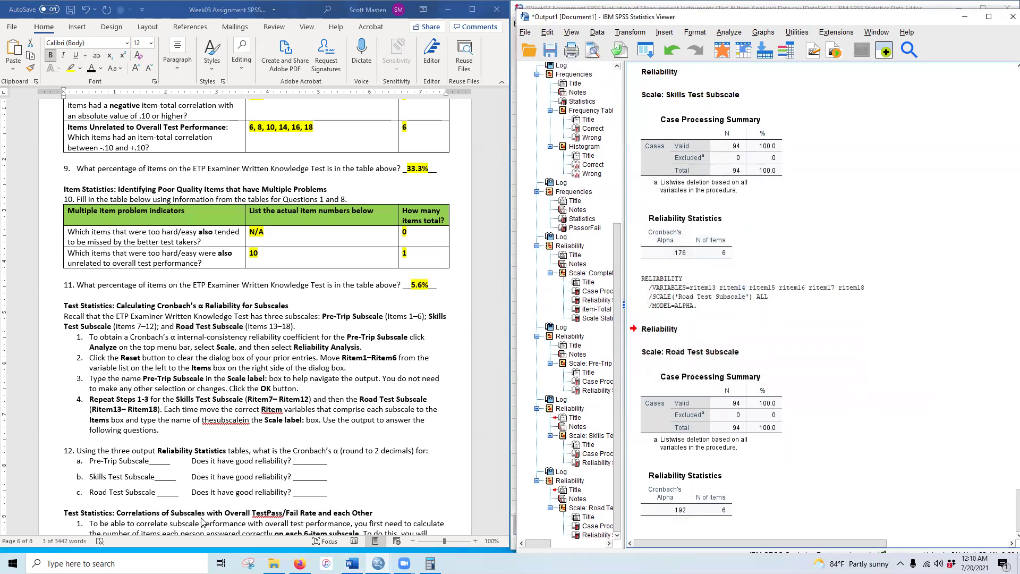
Answer question 12a with .24 for the Pre-Trip Subscale's Cronbach's α and No for good reliability
{"action": "scroll", "coordinate": [151, 466], "scroll_direction": "down", "scroll_amount": 2}
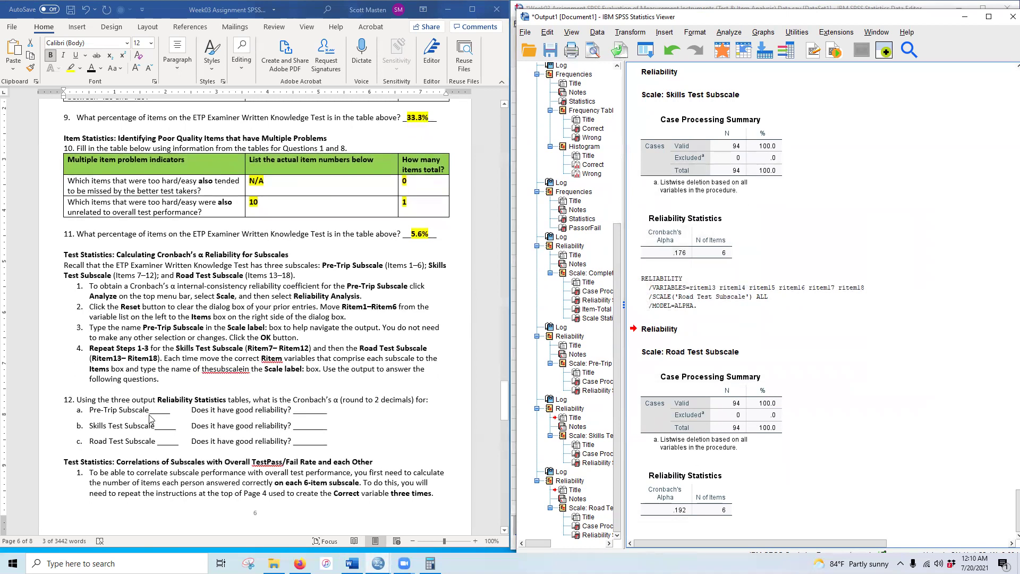
{"action": "left_click", "coordinate": [154, 410]}
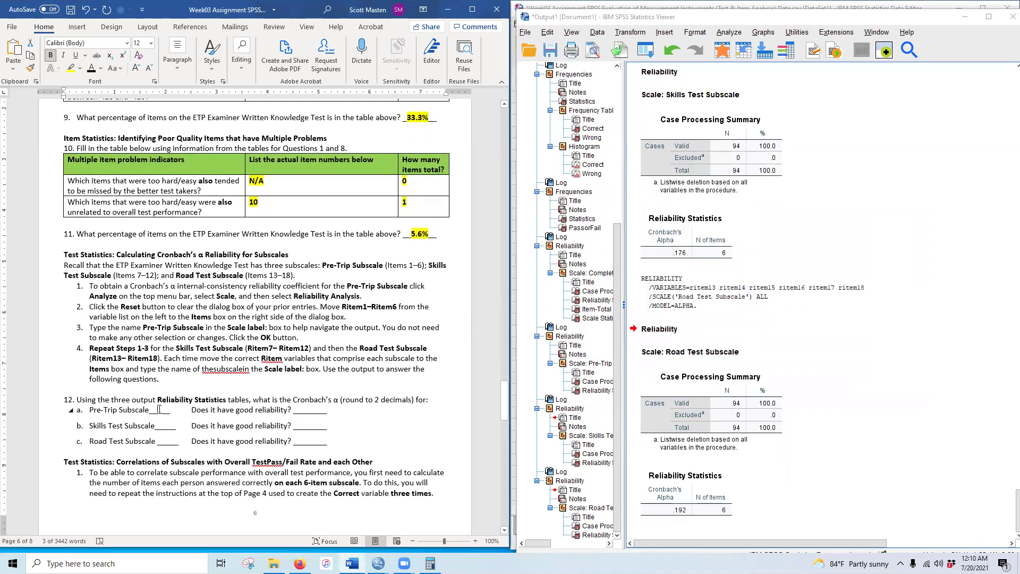
{"action": "double_click", "coordinate": [157, 411]}
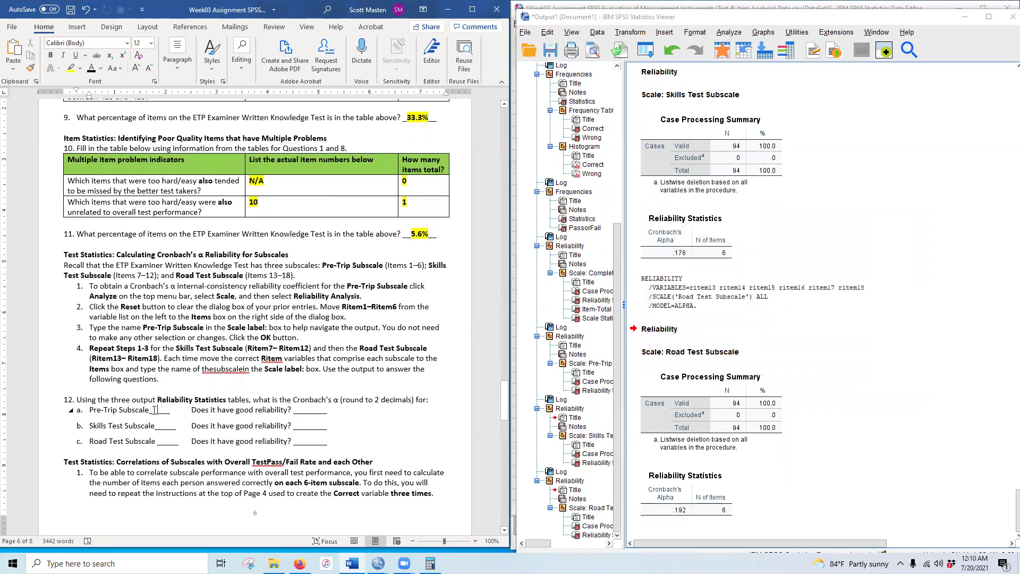
{"action": "left_click", "coordinate": [716, 354]}
{"action": "scroll", "coordinate": [716, 356], "scroll_direction": "up", "scroll_amount": 5}
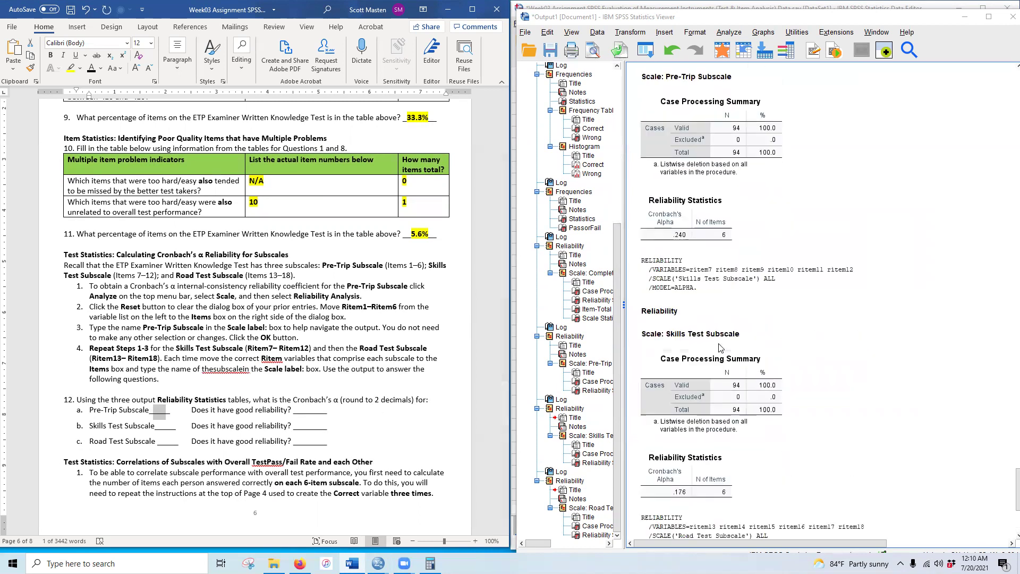
{"action": "type", "text": ".24"}
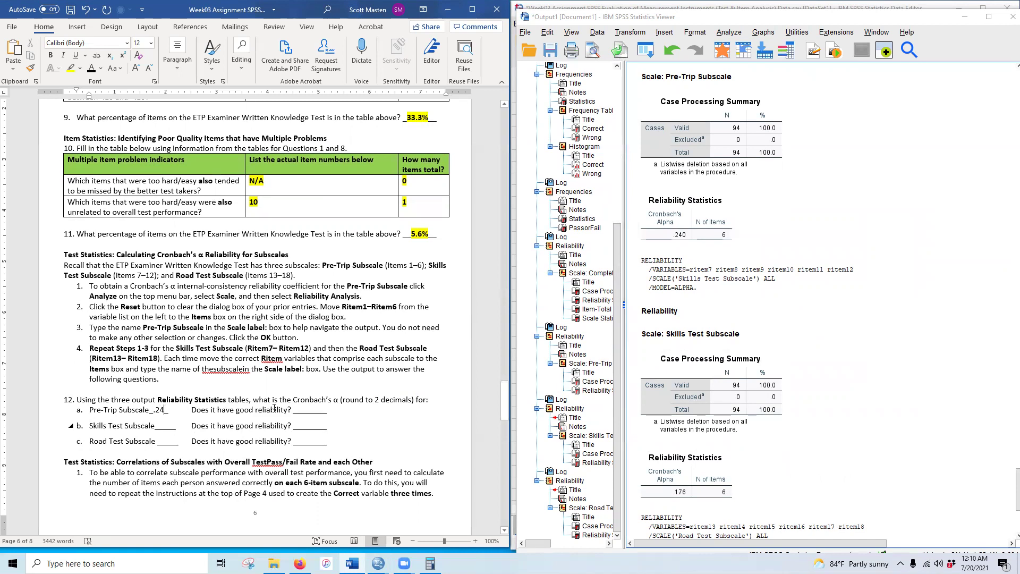
{"action": "left_click_drag", "start_coordinate": [302, 410], "coordinate": [318, 412]}
{"action": "type", "text": "No"}
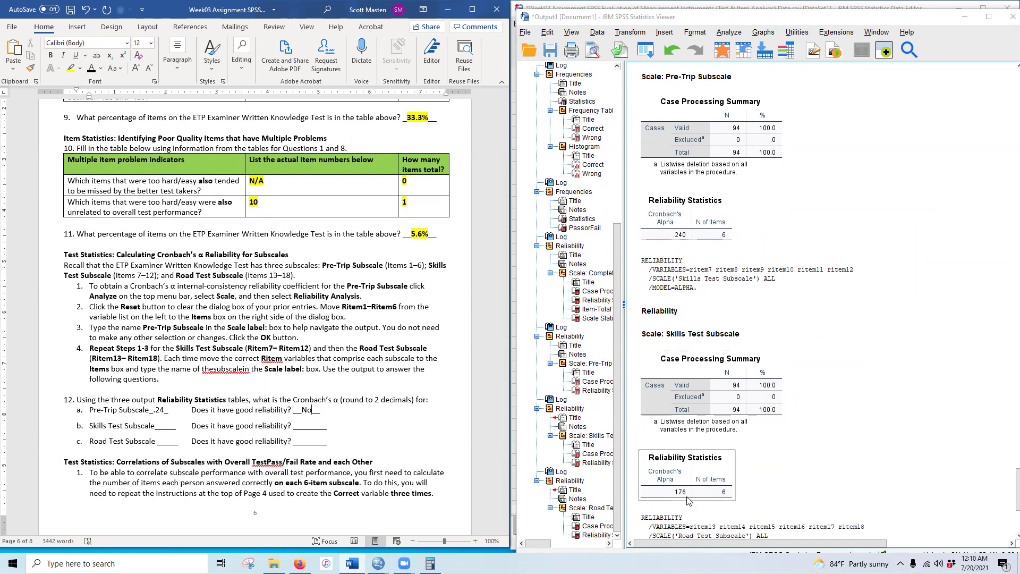
Answer question 12b with .18 for the Skills Test Subscale's Cronbach's α and No for good reliability
{"action": "scroll", "coordinate": [685, 234], "scroll_direction": "down", "scroll_amount": 5}
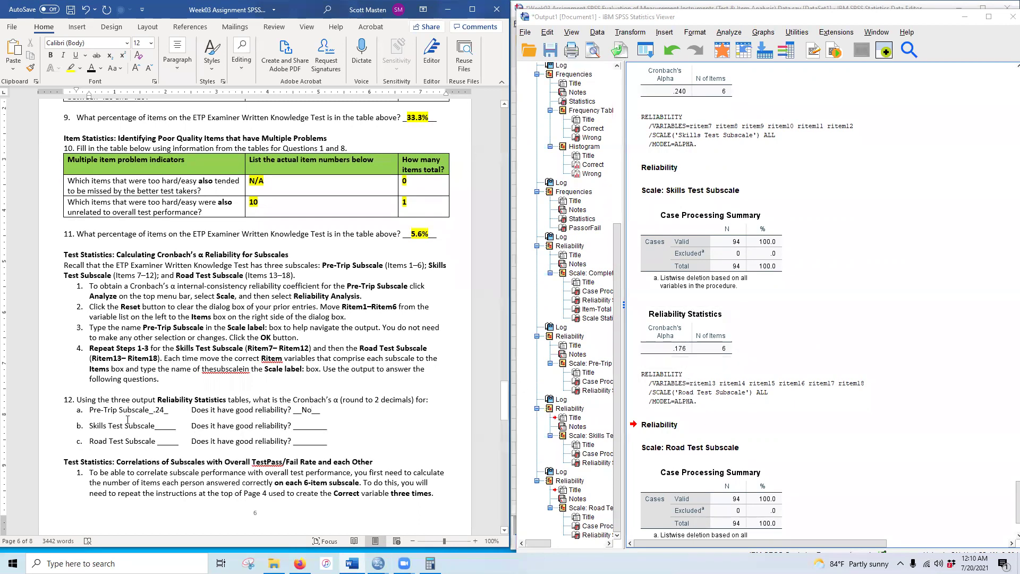
{"action": "mouse_move", "coordinate": [162, 428]}
{"action": "left_mouse_down"}
{"action": "mouse_move", "coordinate": [177, 429]}
{"action": "mouse_move", "coordinate": [168, 429]}
{"action": "left_mouse_up"}
{"action": "type", "text": ".18"}
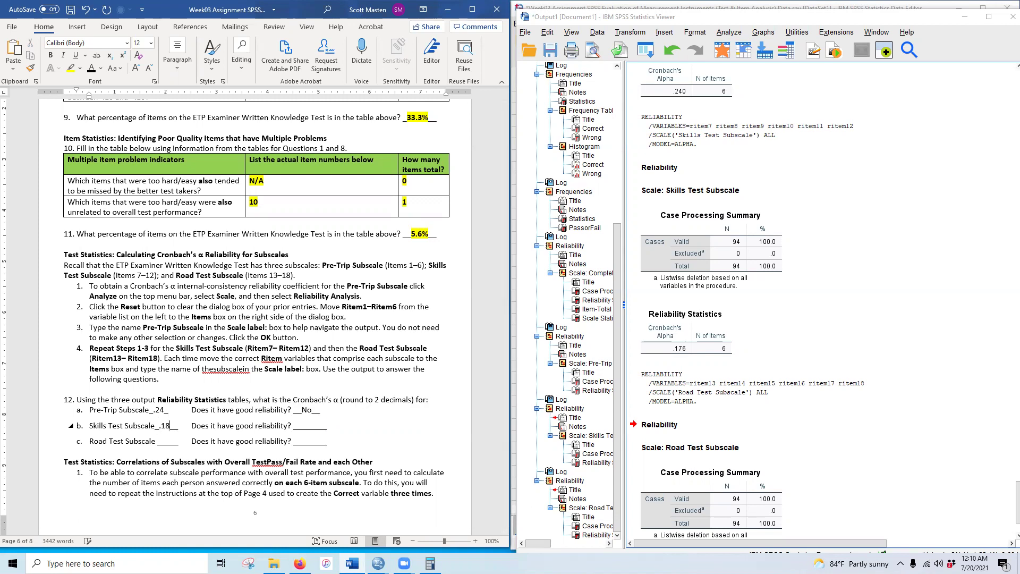
{"action": "left_click_drag", "start_coordinate": [306, 425], "coordinate": [315, 427]}
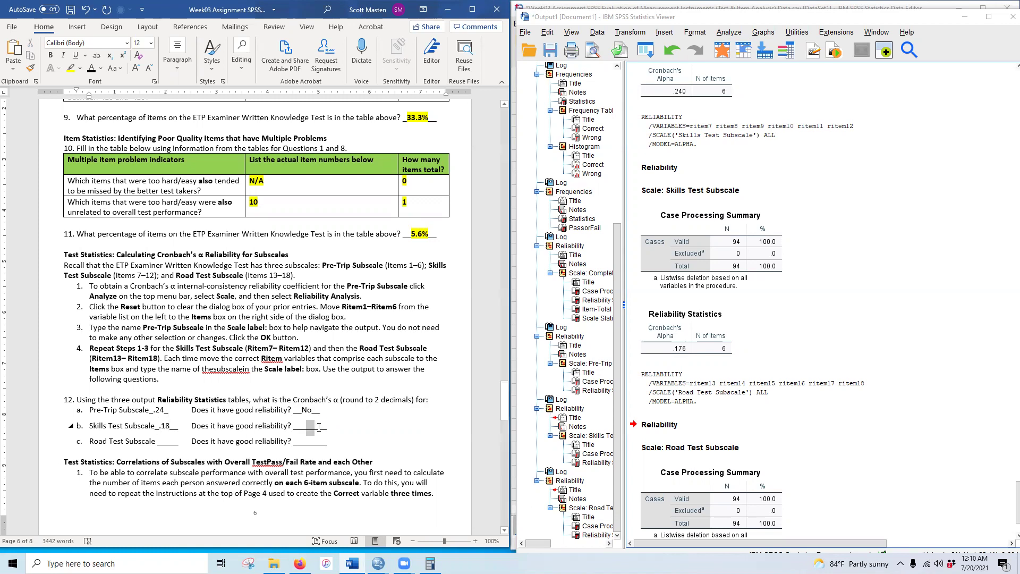
{"action": "type", "text": "No"}
Answer question 12c with .19 for the Road Test Subscale's Cronbach's α and No for good reliability
{"action": "scroll", "coordinate": [728, 497], "scroll_direction": "down", "scroll_amount": 3}
{"action": "left_click", "coordinate": [716, 354]}
{"action": "left_click", "coordinate": [681, 521]}
{"action": "left_click", "coordinate": [169, 446]}
{"action": "double_click", "coordinate": [167, 437]}
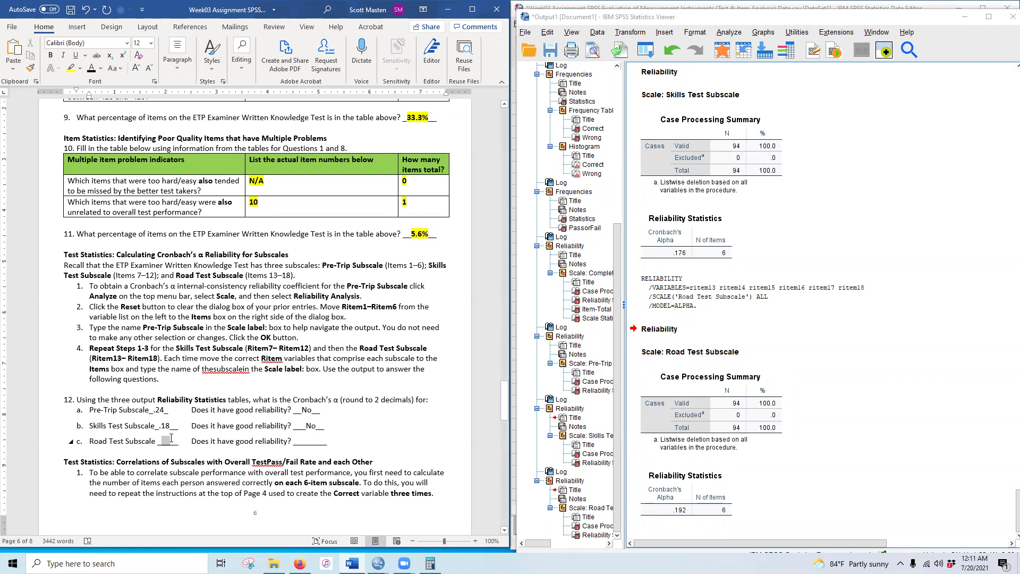
{"action": "type", "text": ".19"}
{"action": "left_click_drag", "start_coordinate": [304, 440], "coordinate": [322, 441]}
{"action": "type", "text": "No"}
Make the three Cronbach's α answers in question 12 bold with yellow highlighting
{"action": "left_click", "coordinate": [50, 55]}
{"action": "left_click", "coordinate": [159, 425]}
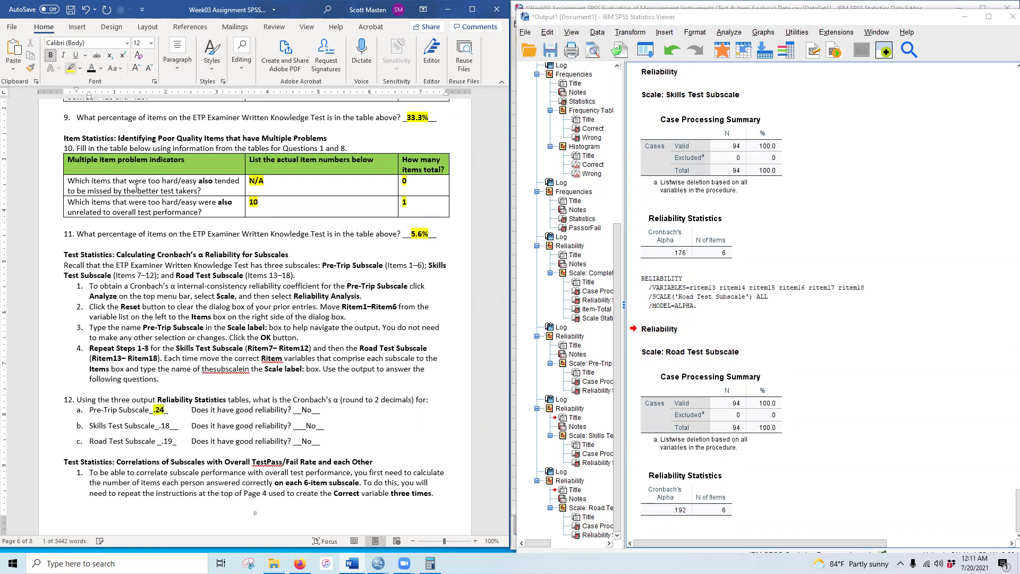
{"action": "double_click", "coordinate": [166, 425]}
{"action": "left_click", "coordinate": [163, 426]}
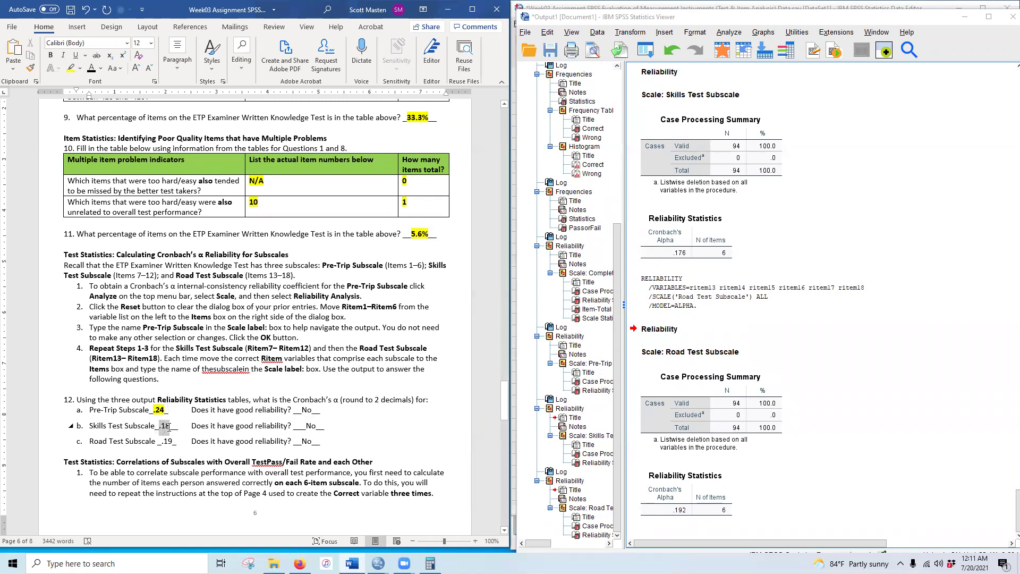
{"action": "left_click", "coordinate": [50, 56]}
{"action": "left_click", "coordinate": [70, 68]}
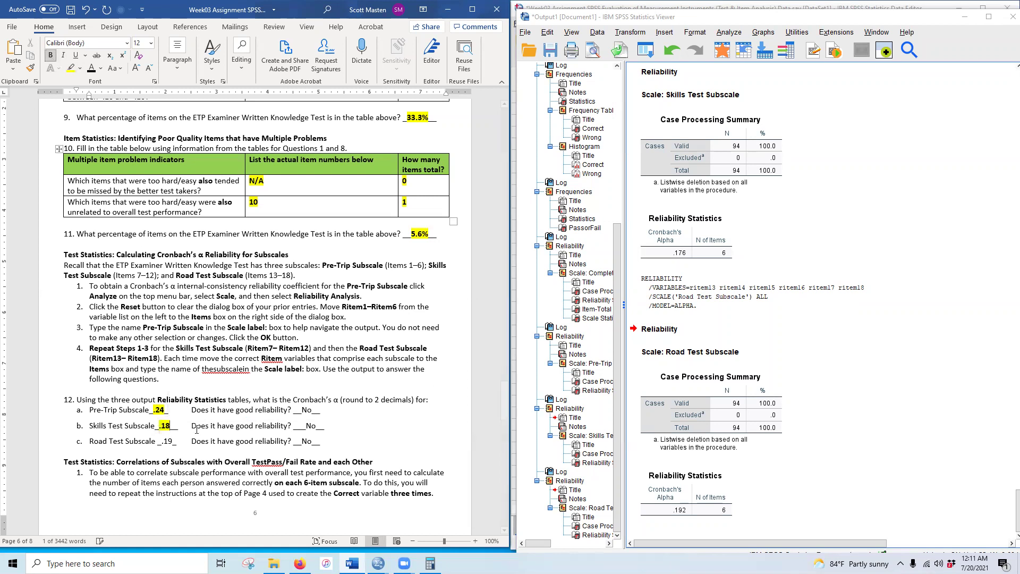
{"action": "double_click", "coordinate": [167, 441]}
{"action": "left_click_drag", "start_coordinate": [161, 441], "coordinate": [170, 441]}
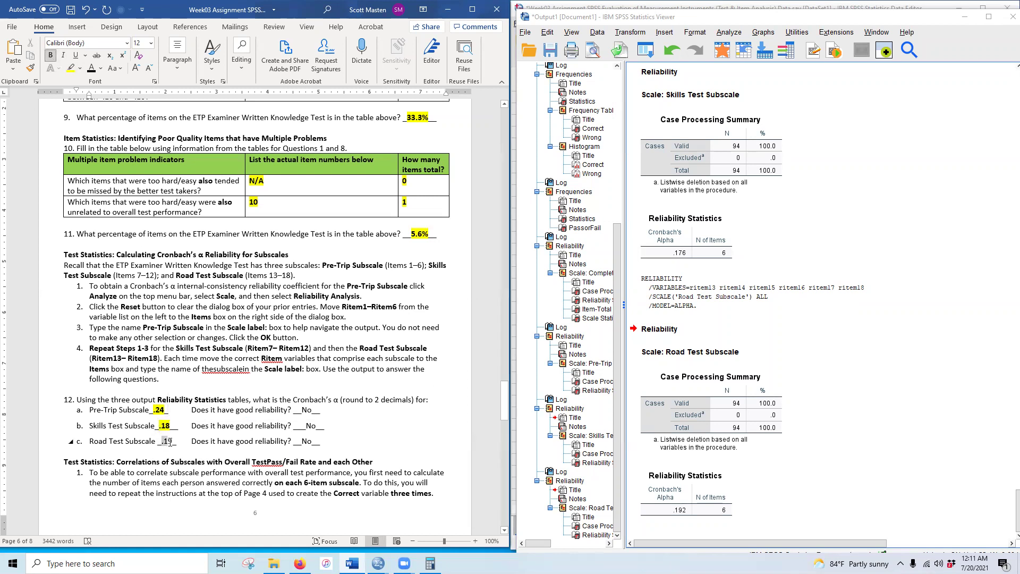
{"action": "left_click", "coordinate": [51, 55]}
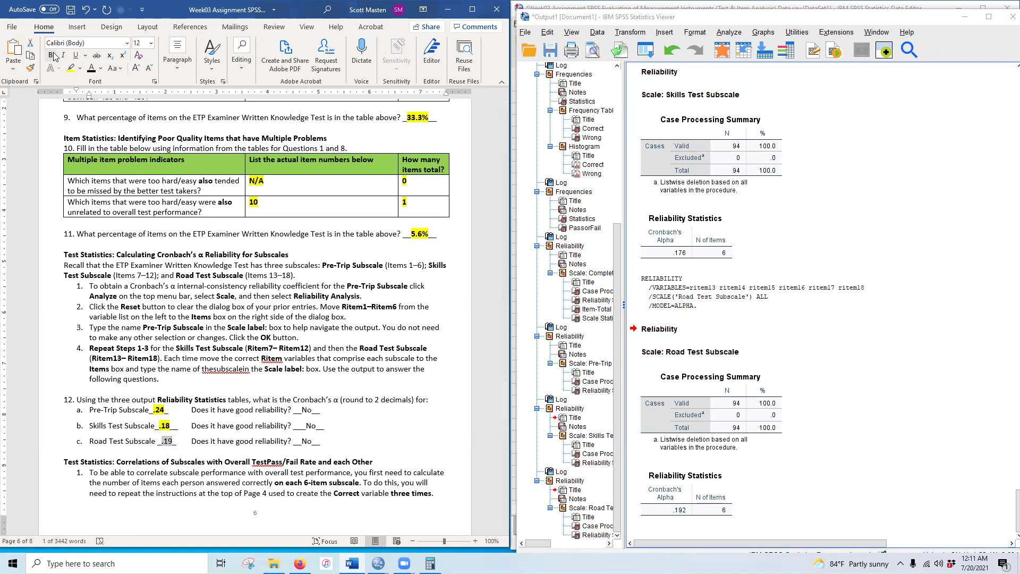
{"action": "left_click", "coordinate": [71, 68]}
Make the three No answers about good reliability in question 12 bold with yellow highlighting
{"action": "left_click_drag", "start_coordinate": [301, 410], "coordinate": [310, 410]}
{"action": "left_click", "coordinate": [51, 55]}
{"action": "left_click", "coordinate": [71, 68]}
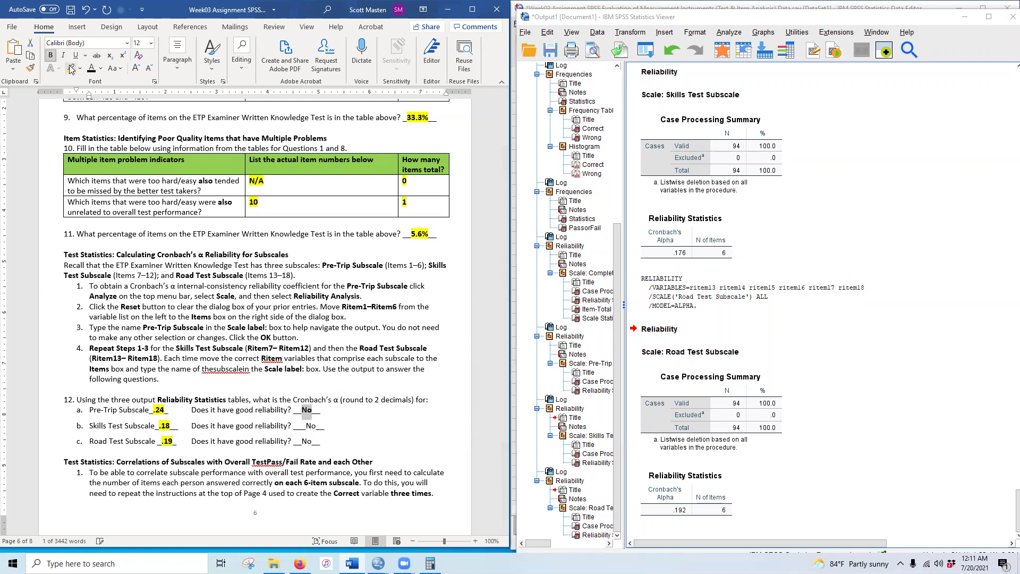
{"action": "left_click_drag", "start_coordinate": [307, 426], "coordinate": [316, 425]}
{"action": "left_click", "coordinate": [50, 56]}
{"action": "left_click", "coordinate": [71, 68]}
{"action": "left_click_drag", "start_coordinate": [311, 441], "coordinate": [314, 441]}
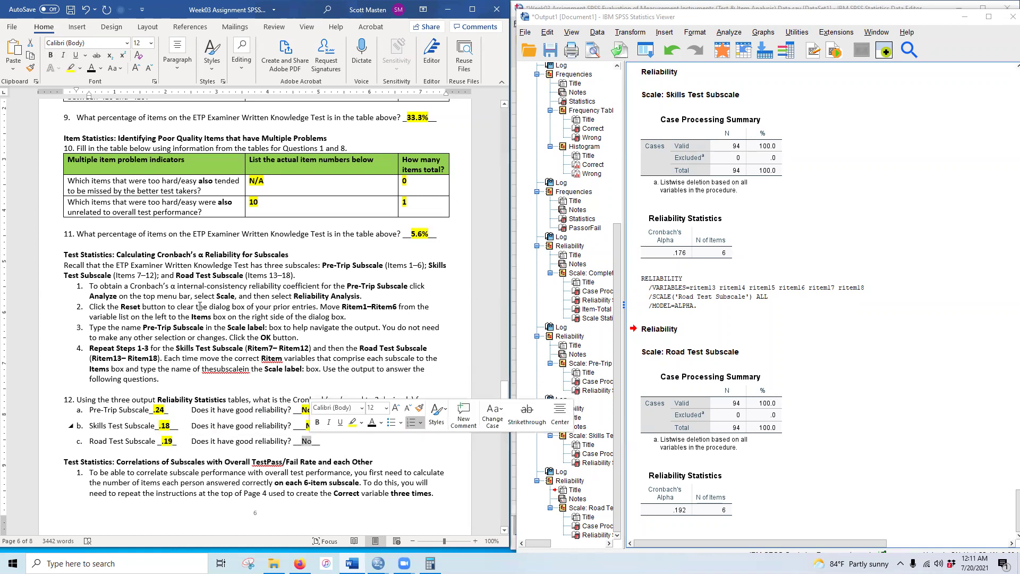
{"action": "left_click", "coordinate": [70, 68]}
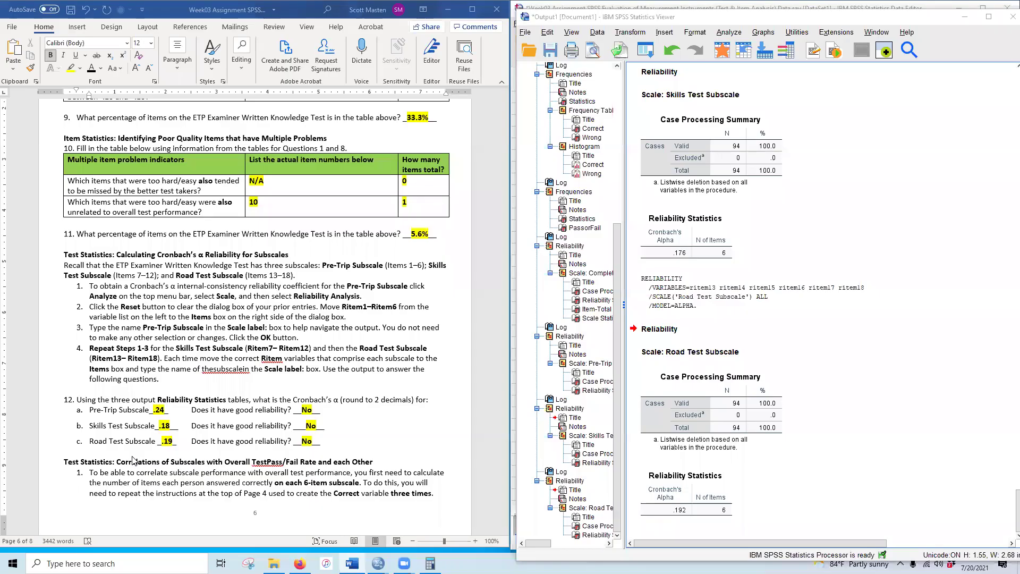
Review the subscale correlation instructions and the page 4 instructions for creating the Correct variable in the assignment document
{"action": "scroll", "coordinate": [167, 433], "scroll_direction": "down", "scroll_amount": 2}
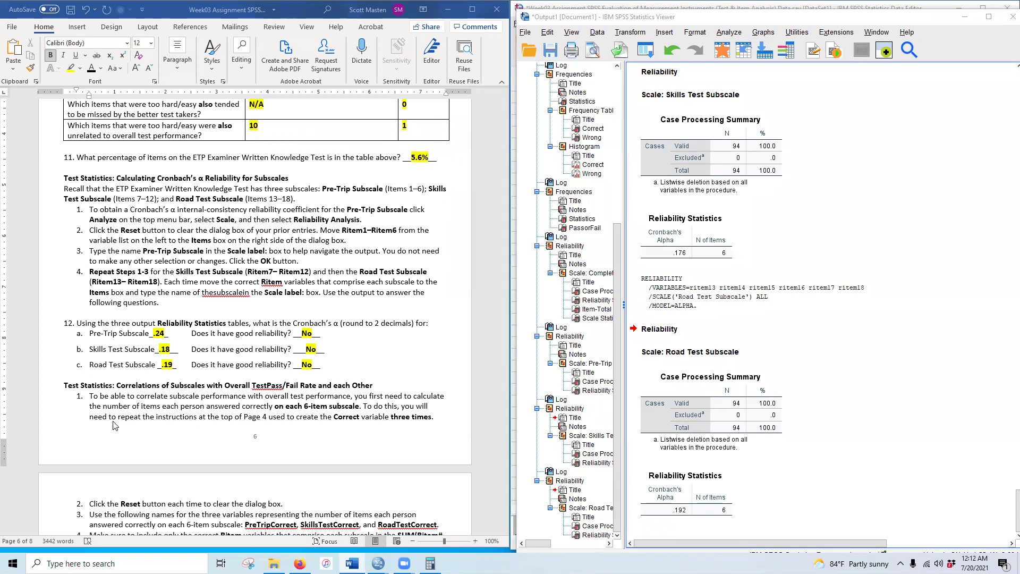
{"action": "scroll", "coordinate": [350, 378], "scroll_direction": "up", "scroll_amount": 15}
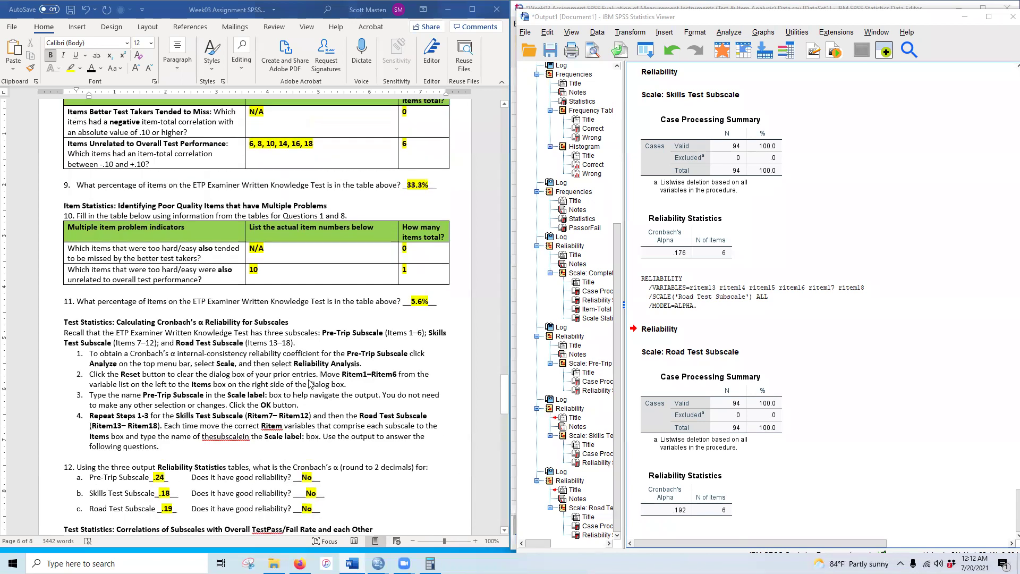
{"action": "scroll", "coordinate": [266, 377], "scroll_direction": "up", "scroll_amount": 20}
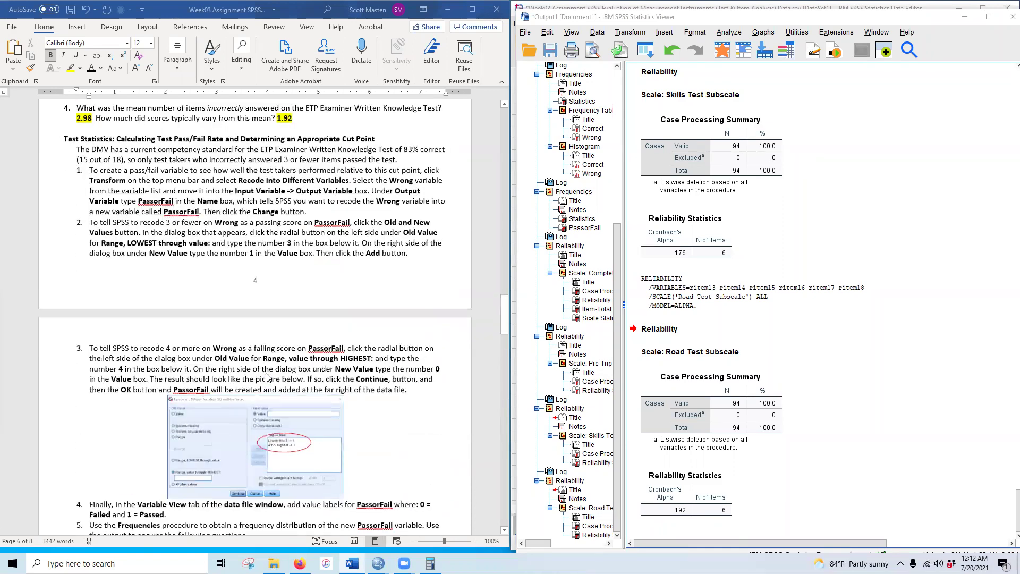
{"action": "scroll", "coordinate": [204, 381], "scroll_direction": "up", "scroll_amount": 1}
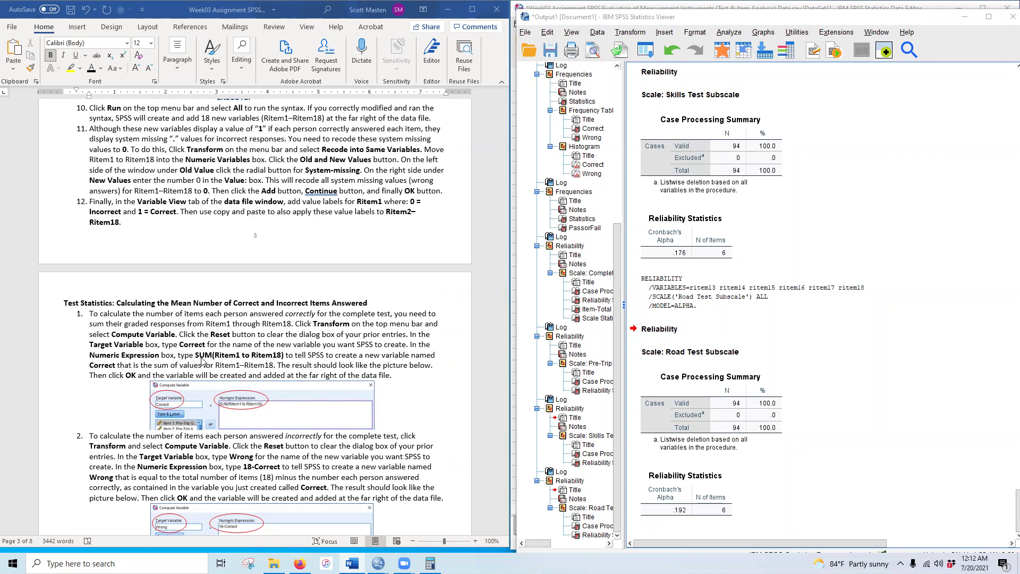
{"action": "scroll", "coordinate": [271, 372], "scroll_direction": "down", "scroll_amount": 20}
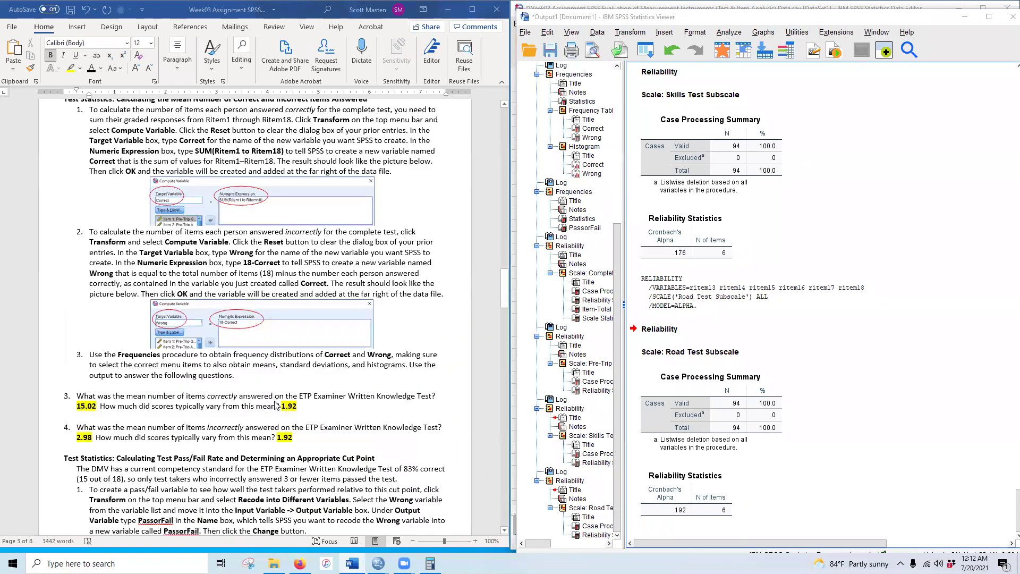
{"action": "scroll", "coordinate": [263, 389], "scroll_direction": "down", "scroll_amount": 20}
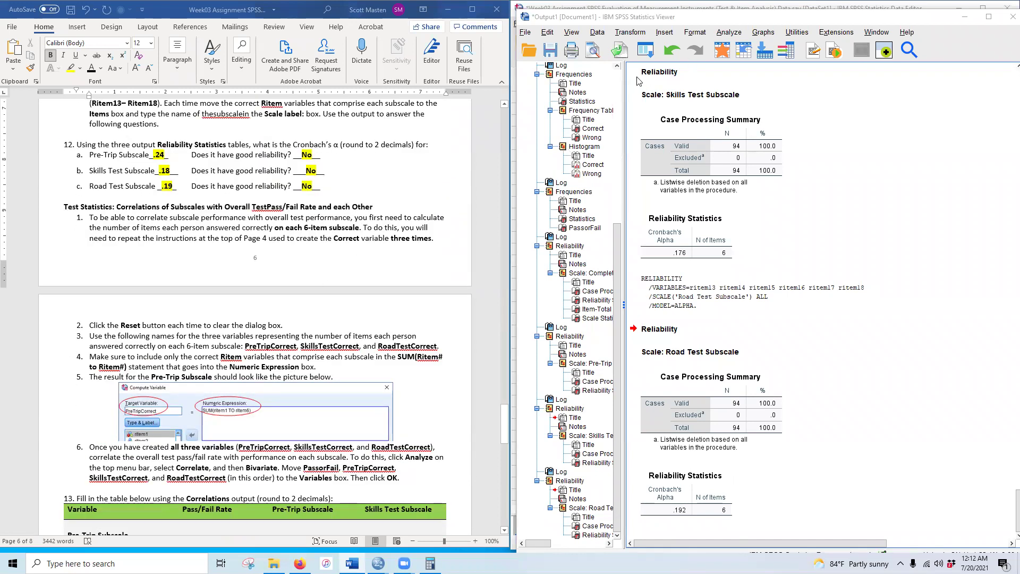
Start Compute Variable in SPSS with earlier entries reset and copy PreTripCorrect from the assignment document into the target variable
{"action": "left_click", "coordinate": [630, 32]}
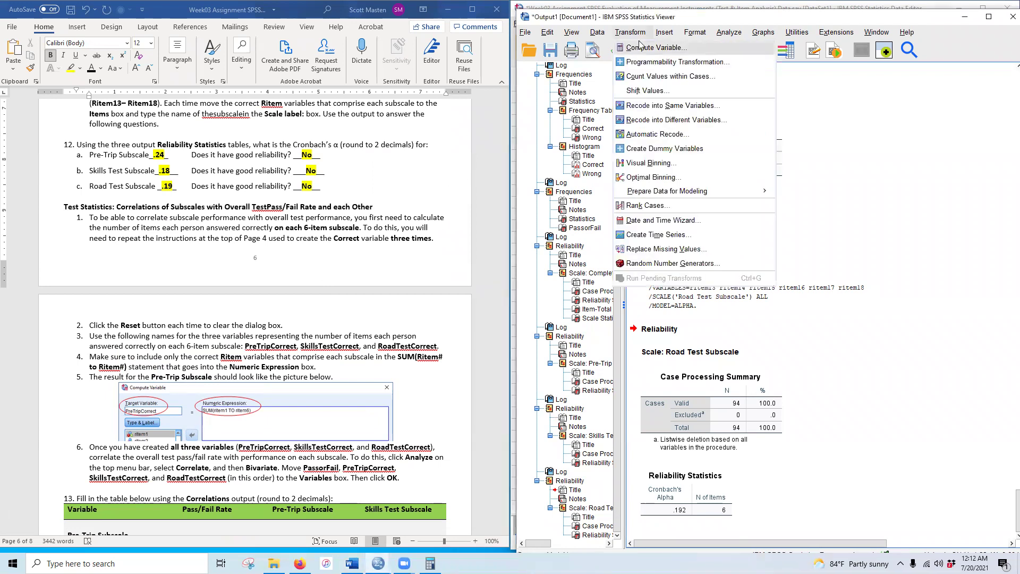
{"action": "left_click", "coordinate": [653, 48]}
{"action": "left_click", "coordinate": [752, 465]}
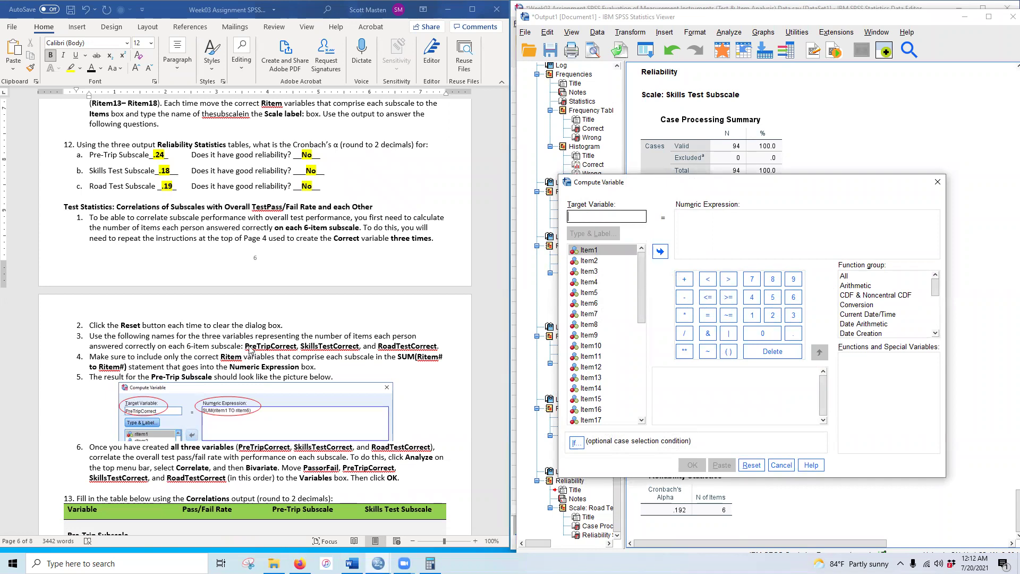
{"action": "key", "text": "alt+Tab"}
{"action": "left_click_drag", "start_coordinate": [247, 346], "coordinate": [297, 346]}
{"action": "key", "text": "ctrl+c"}
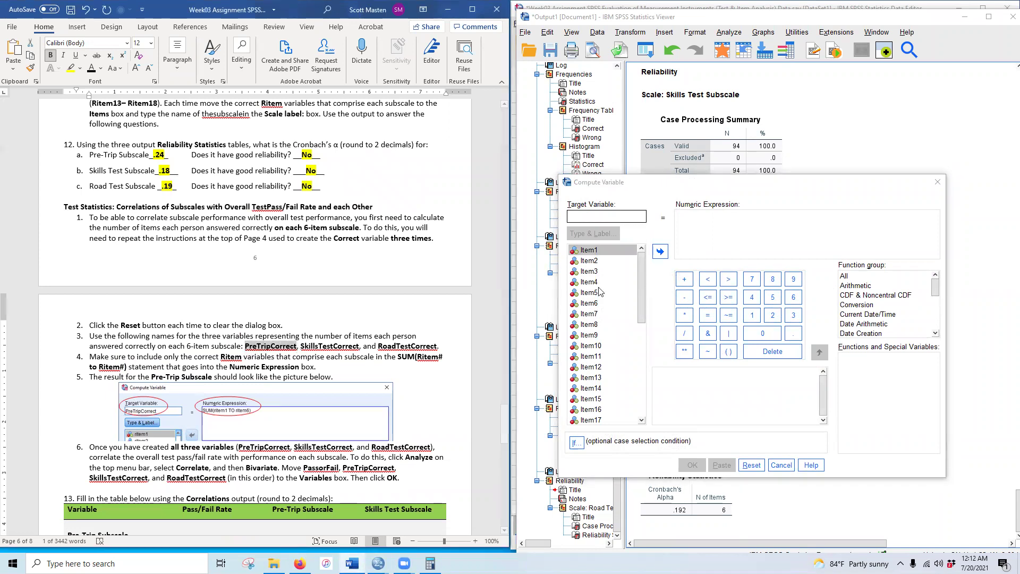
{"action": "left_click", "coordinate": [642, 232]}
{"action": "key", "text": "ctrl+v"}
Enter the numeric expression SUM(ritem1 TO ritem6) for PreTripCorrect and compute the variable
{"action": "left_click", "coordinate": [699, 218]}
{"action": "type", "text": "S"}
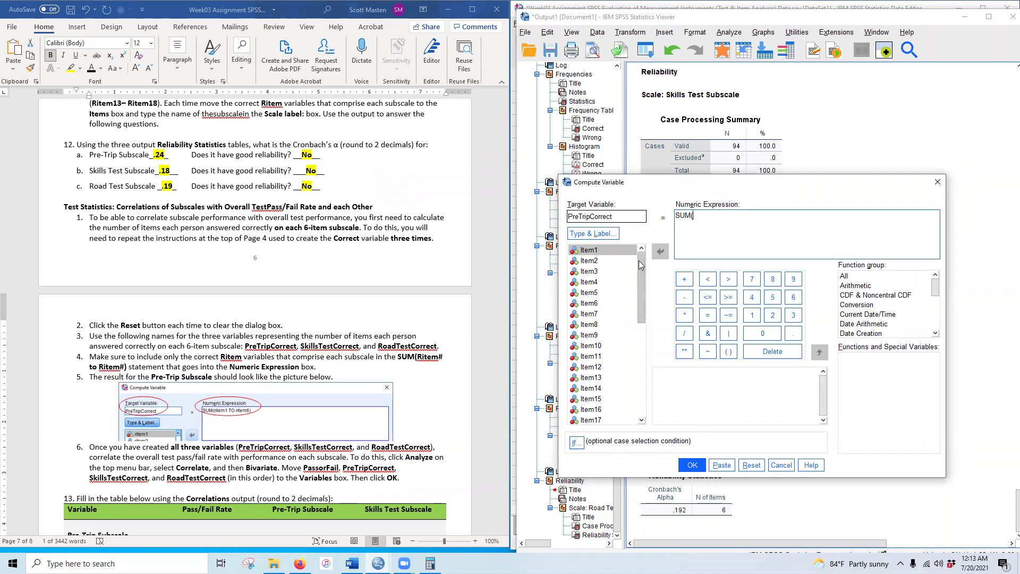
{"action": "scroll", "coordinate": [611, 377], "scroll_direction": "down", "scroll_amount": 5}
{"action": "type", "text": "UM("}
{"action": "double_click", "coordinate": [590, 283]}
{"action": "type", "text": "TO"}
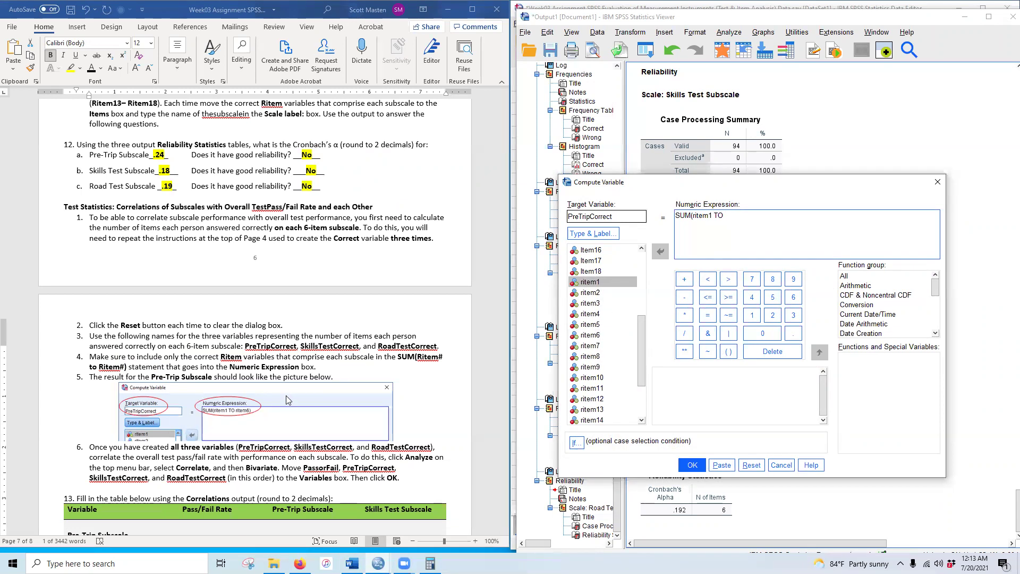
{"action": "scroll", "coordinate": [283, 203], "scroll_direction": "up", "scroll_amount": 6}
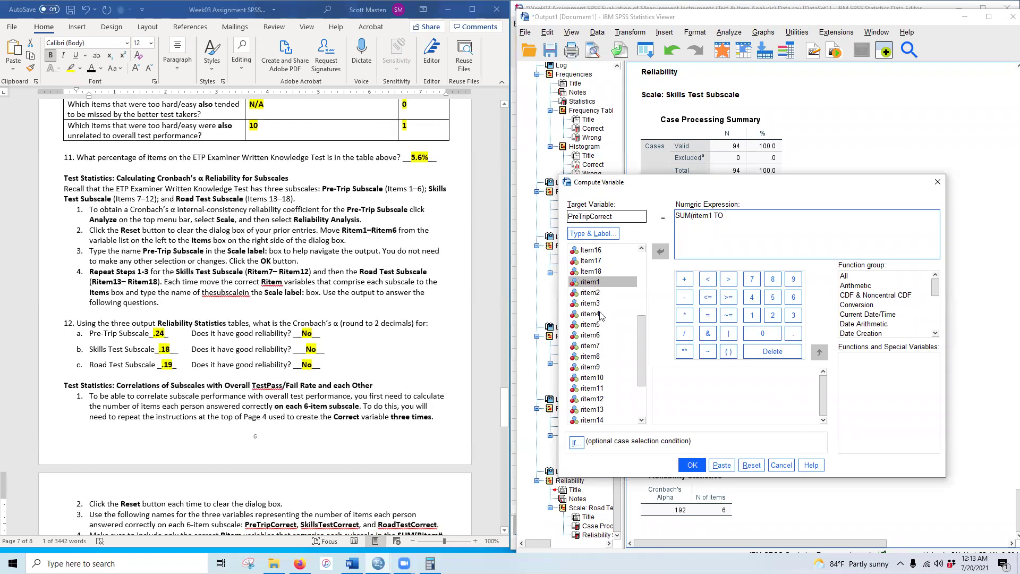
{"action": "double_click", "coordinate": [598, 334]}
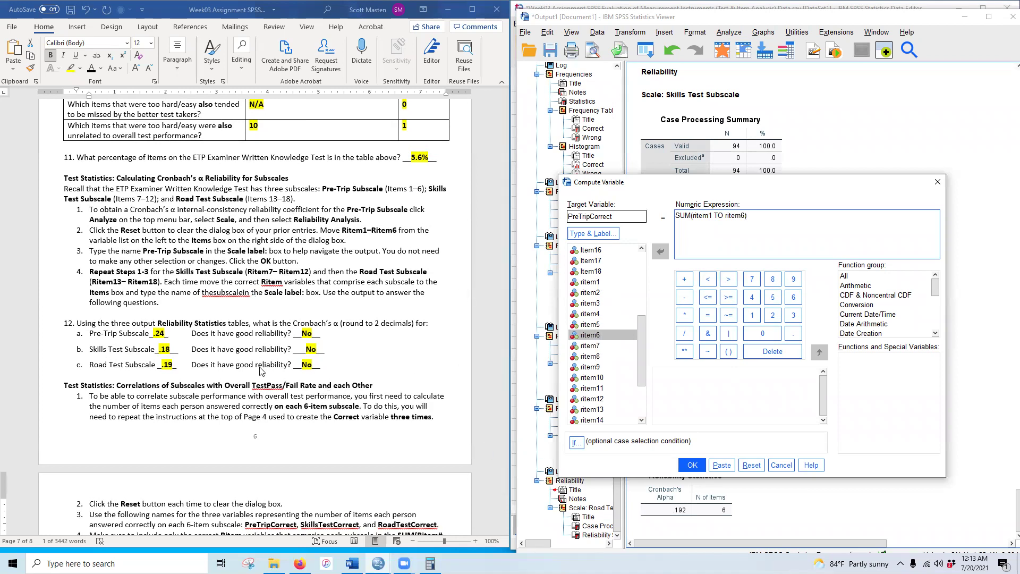
{"action": "left_click", "coordinate": [692, 465]}
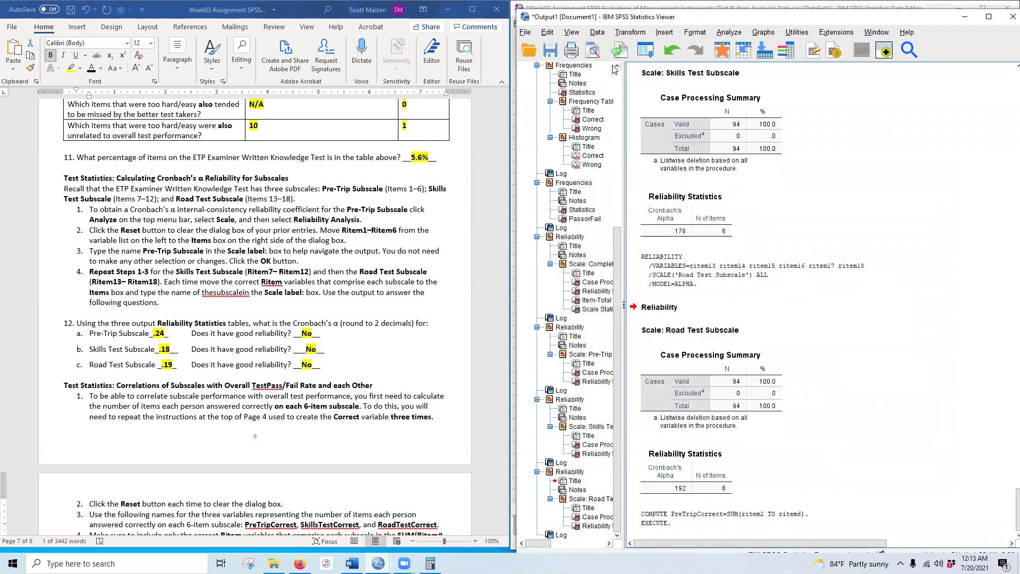
Start another Compute Variable and replace the target variable with SkillsTestCorrect copied from the assignment document
{"action": "left_click", "coordinate": [628, 33]}
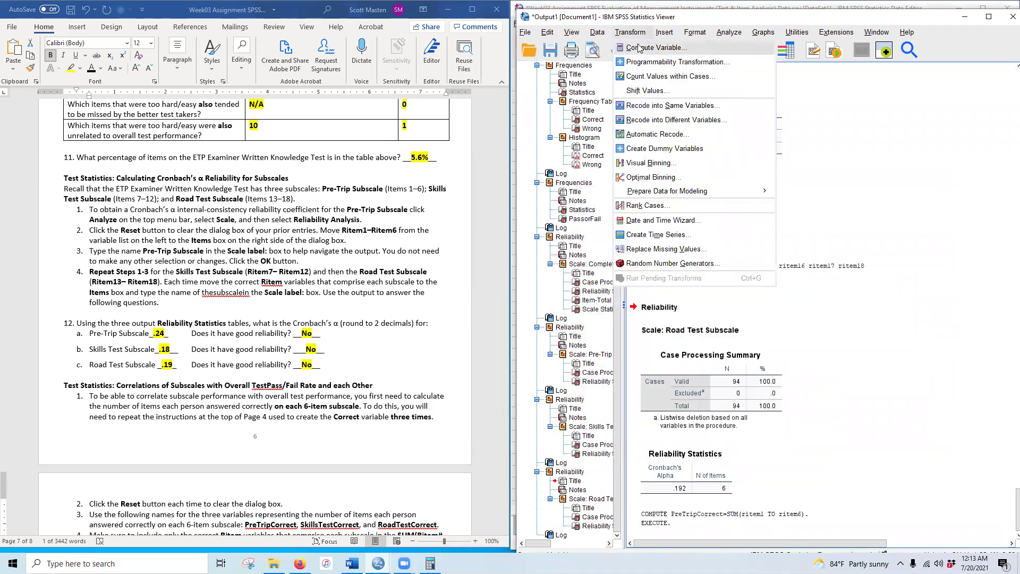
{"action": "left_click", "coordinate": [640, 48]}
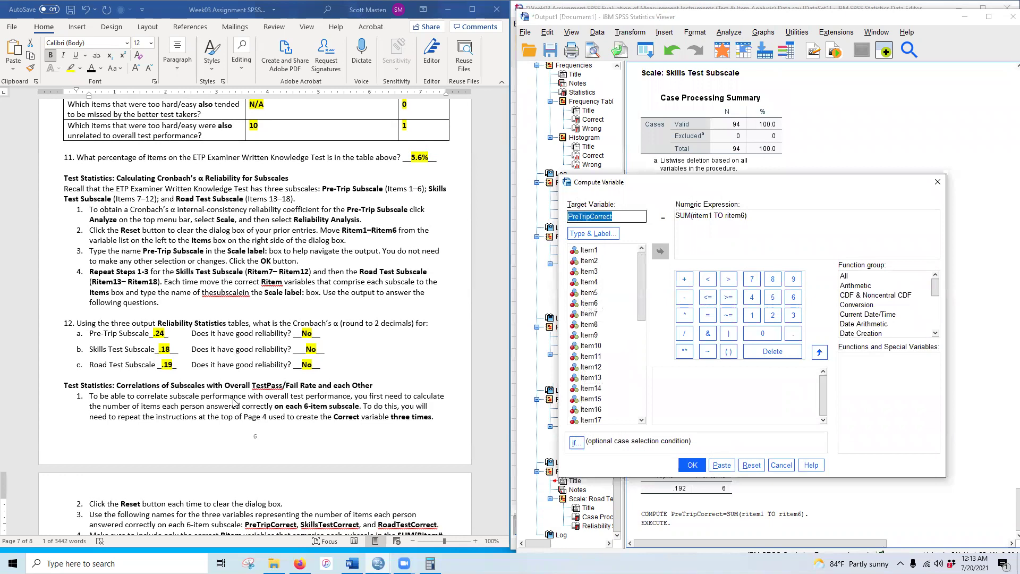
{"action": "scroll", "coordinate": [234, 403], "scroll_direction": "down", "scroll_amount": 3}
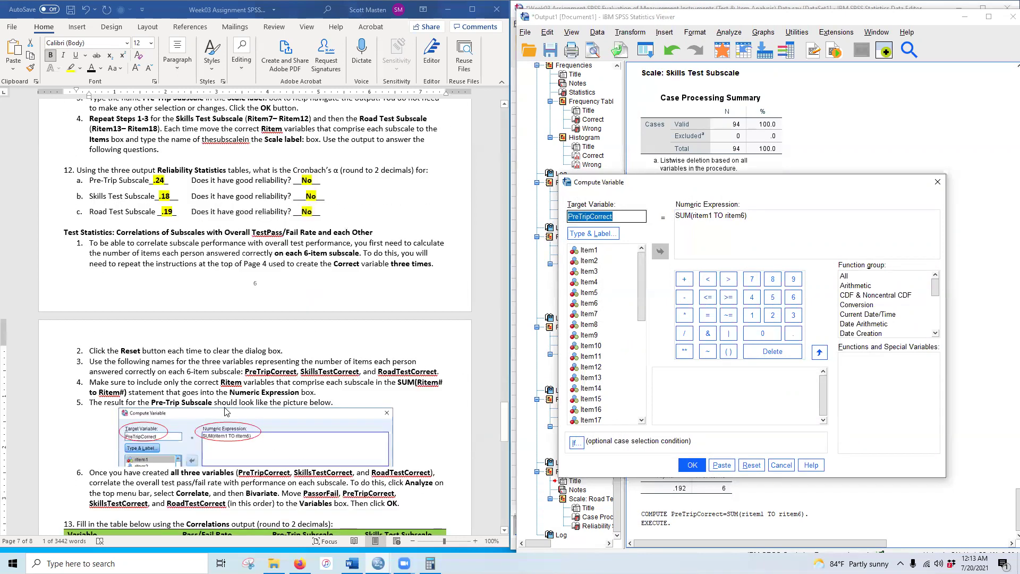
{"action": "left_click", "coordinate": [302, 373]}
{"action": "left_click_drag", "start_coordinate": [300, 373], "coordinate": [359, 372]}
{"action": "key", "text": "ctrl+c"}
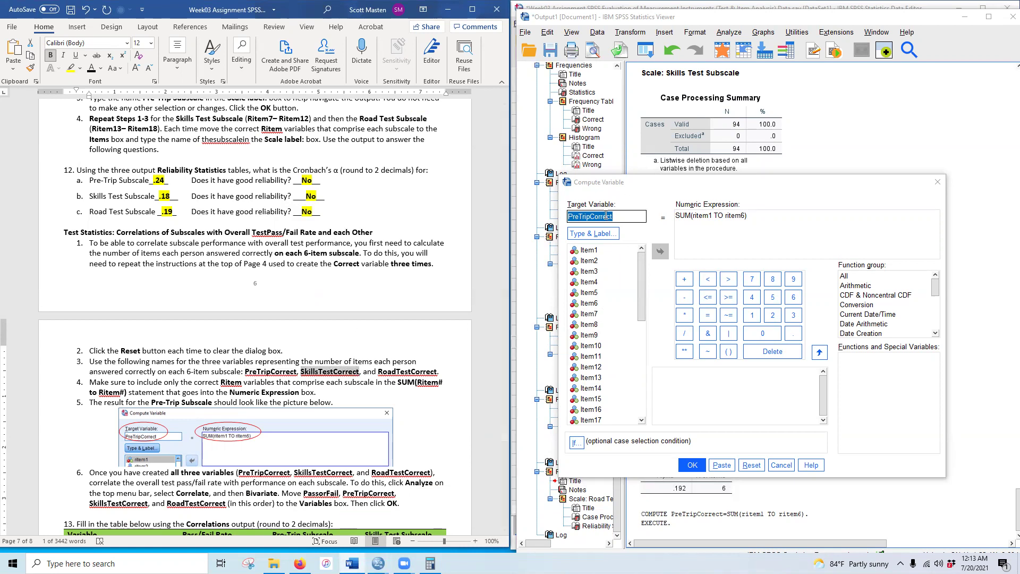
{"action": "double_click", "coordinate": [606, 215]}
{"action": "key", "text": "ctrl+v"}
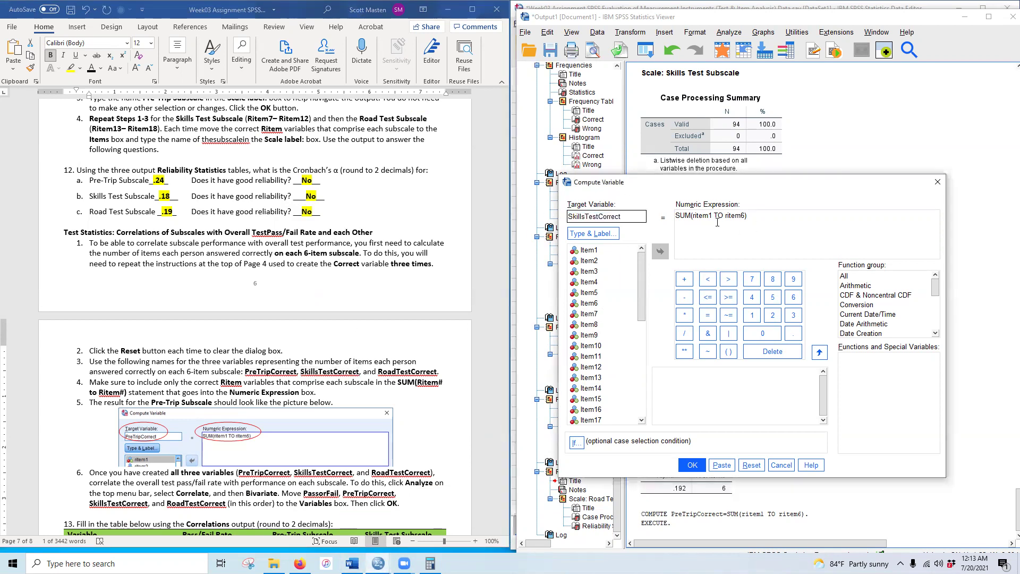
Change the numeric expression to SUM(ritem7 TO ritem12) and compute SkillsTestCorrect
{"action": "left_click", "coordinate": [710, 215]}
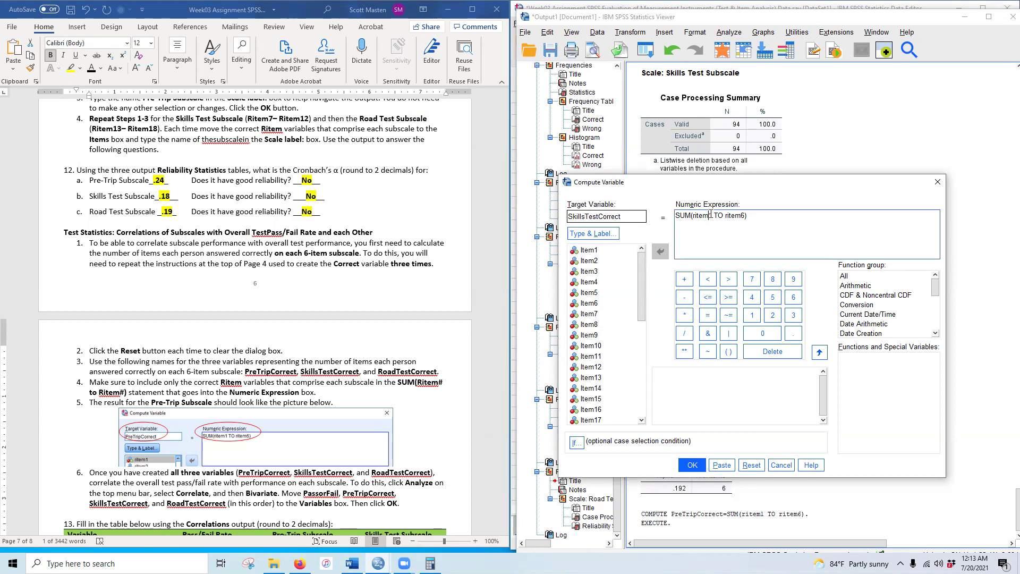
{"action": "type", "text": "7"}
{"action": "type", "text": "12"}
{"action": "scroll", "coordinate": [258, 284], "scroll_direction": "up", "scroll_amount": 4}
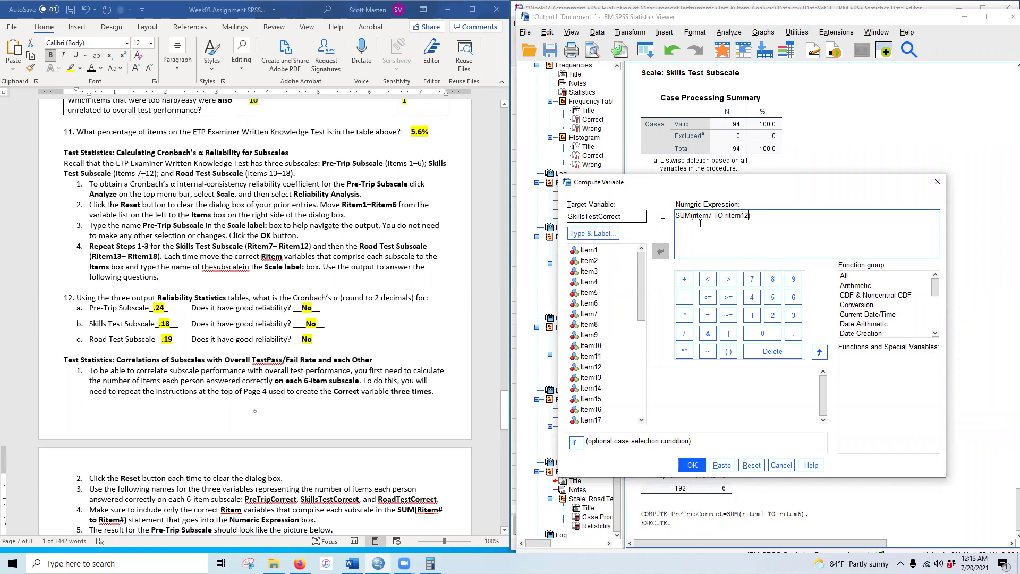
{"action": "left_click", "coordinate": [692, 465]}
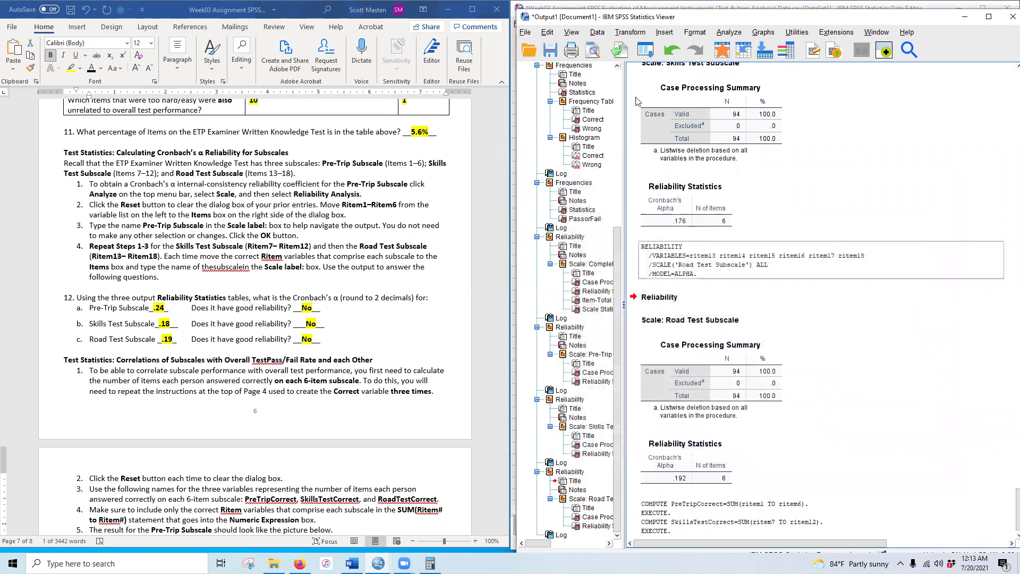
Start another Compute Variable and replace the target variable with RoadTestCorrect copied from the assignment document
{"action": "left_click", "coordinate": [632, 33]}
{"action": "left_click", "coordinate": [639, 48]}
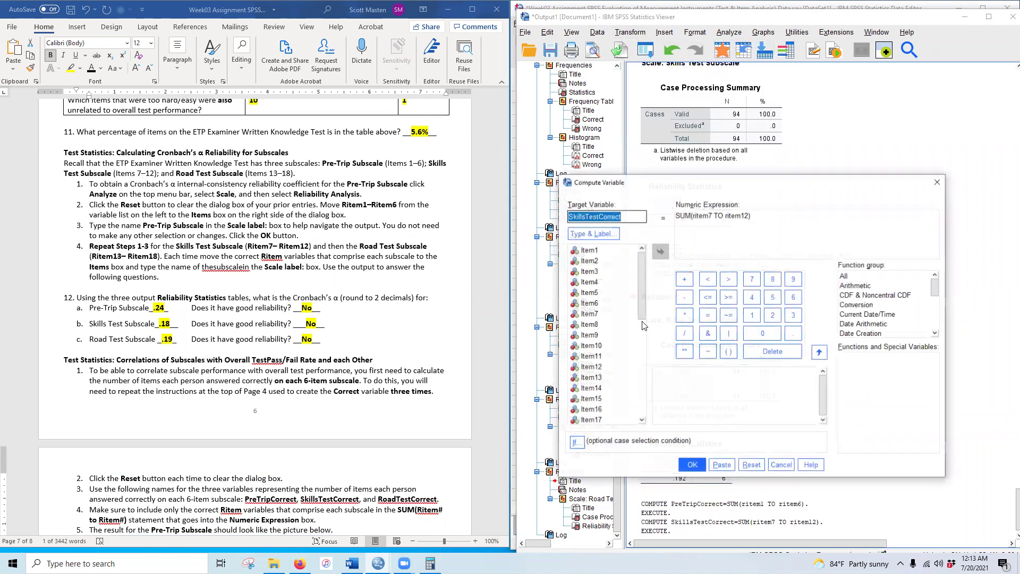
{"action": "scroll", "coordinate": [221, 493], "scroll_direction": "down", "scroll_amount": 8}
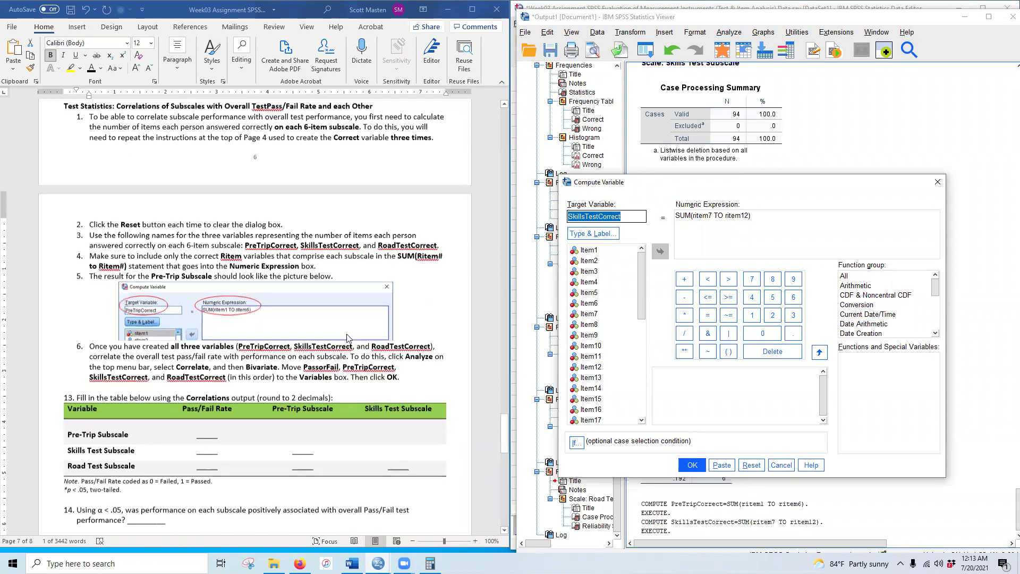
{"action": "left_click", "coordinate": [380, 246]}
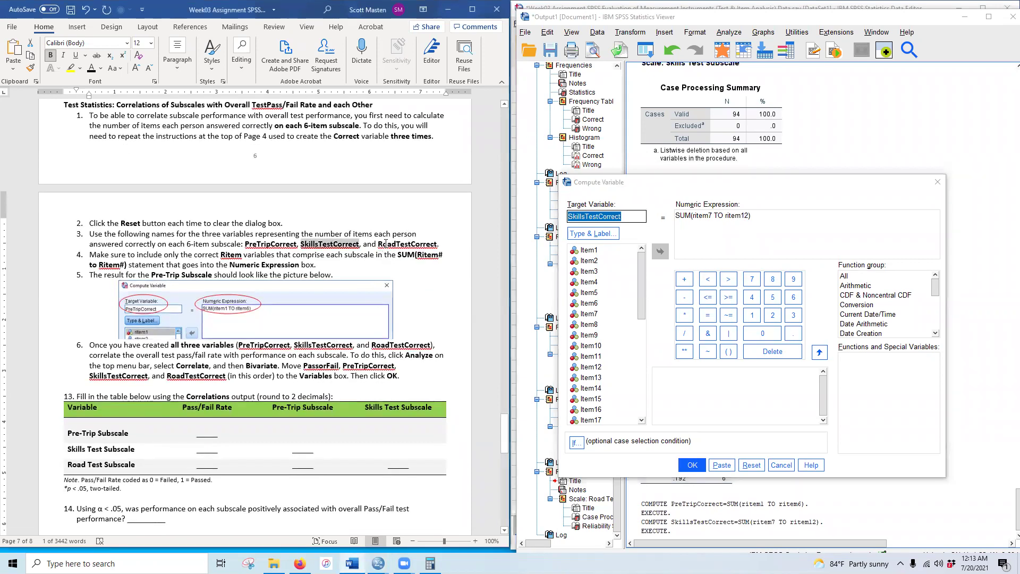
{"action": "left_click_drag", "start_coordinate": [379, 244], "coordinate": [436, 245]}
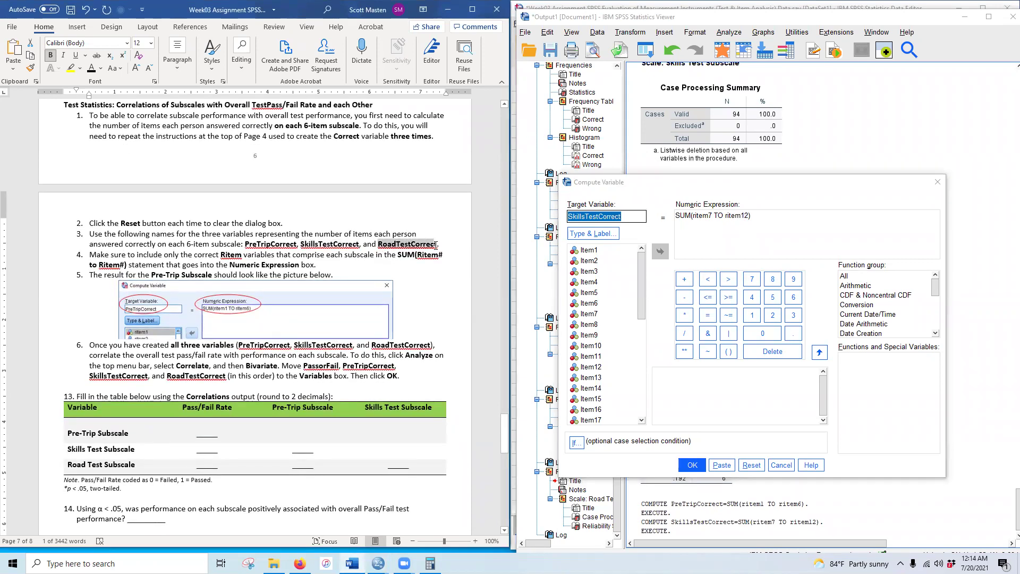
{"action": "left_click", "coordinate": [620, 218]}
{"action": "key", "text": "ctrl+v"}
Change the numeric expression to SUM(ritem13 TO ritem18) and compute RoadTestCorrect
{"action": "left_click_drag", "start_coordinate": [713, 216], "coordinate": [708, 216]}
{"action": "type", "text": "13"}
{"action": "left_click", "coordinate": [751, 217]}
{"action": "key", "text": "BackSpace"}
{"action": "type", "text": "7"}
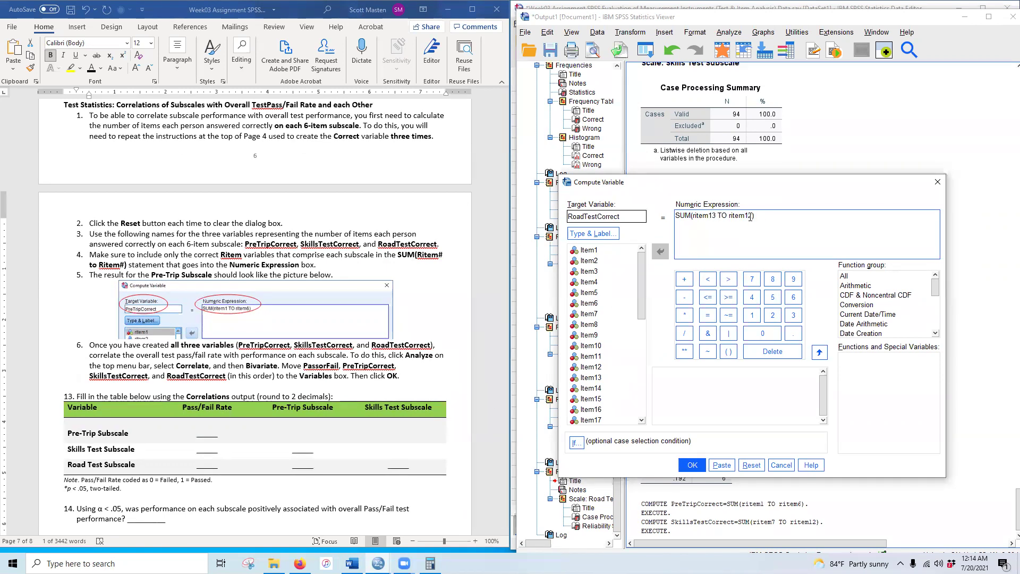
{"action": "key", "text": "ctrl+z"}
{"action": "type", "text": "8"}
{"action": "left_click", "coordinate": [693, 466]}
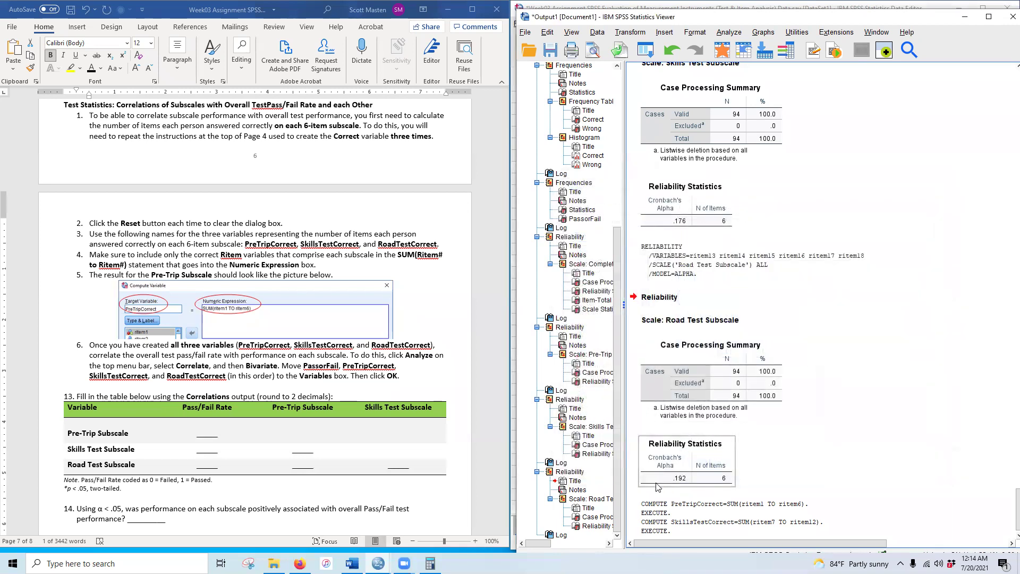
Switch to the SPSS Data Editor and start a Bivariate Correlations analysis with PassorFail as the first variable
{"action": "left_click", "coordinate": [951, 6]}
{"action": "left_click_drag", "start_coordinate": [851, 509], "coordinate": [898, 512]}
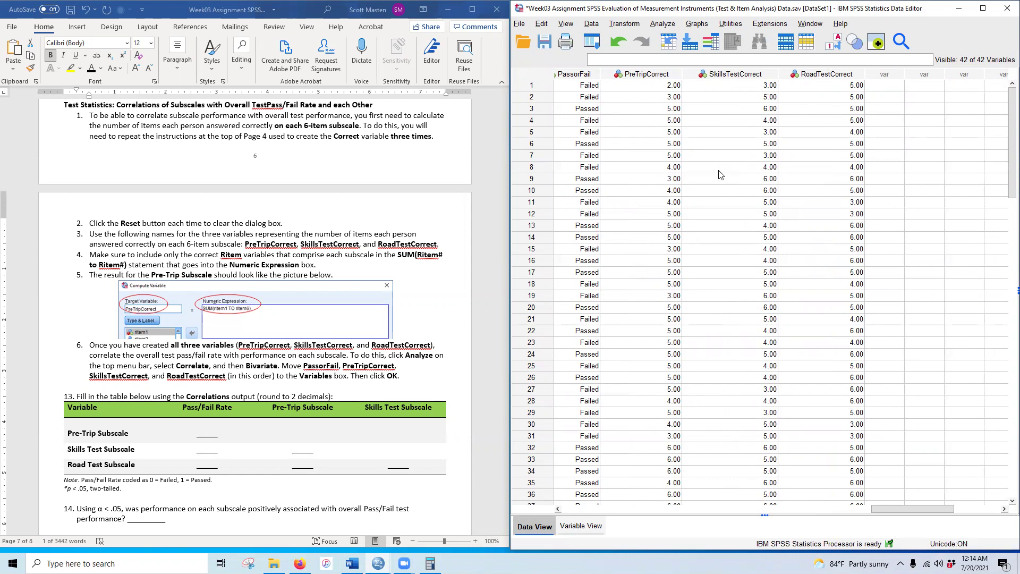
{"action": "left_click_drag", "start_coordinate": [910, 510], "coordinate": [879, 509]}
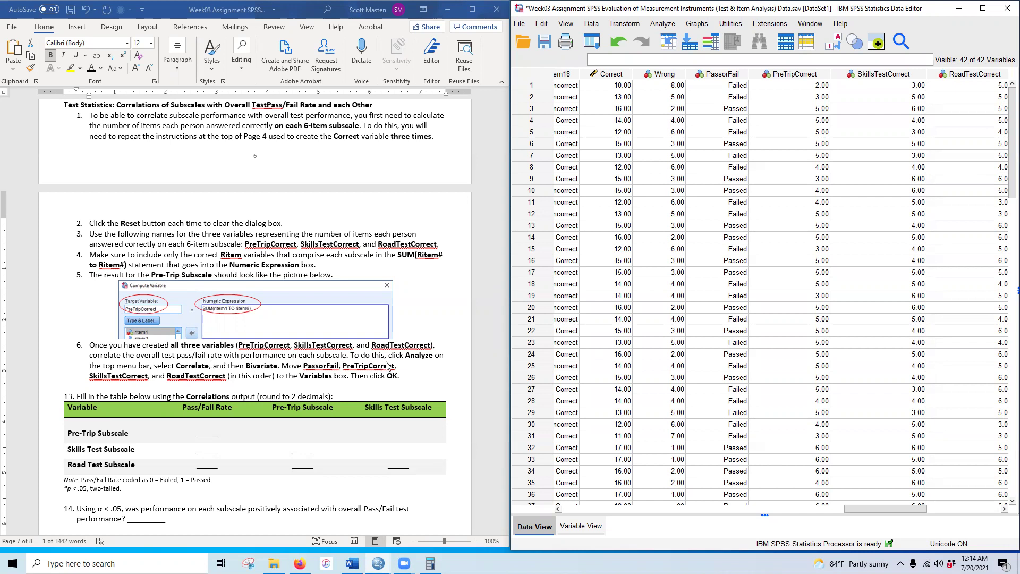
{"action": "left_click", "coordinate": [666, 24]}
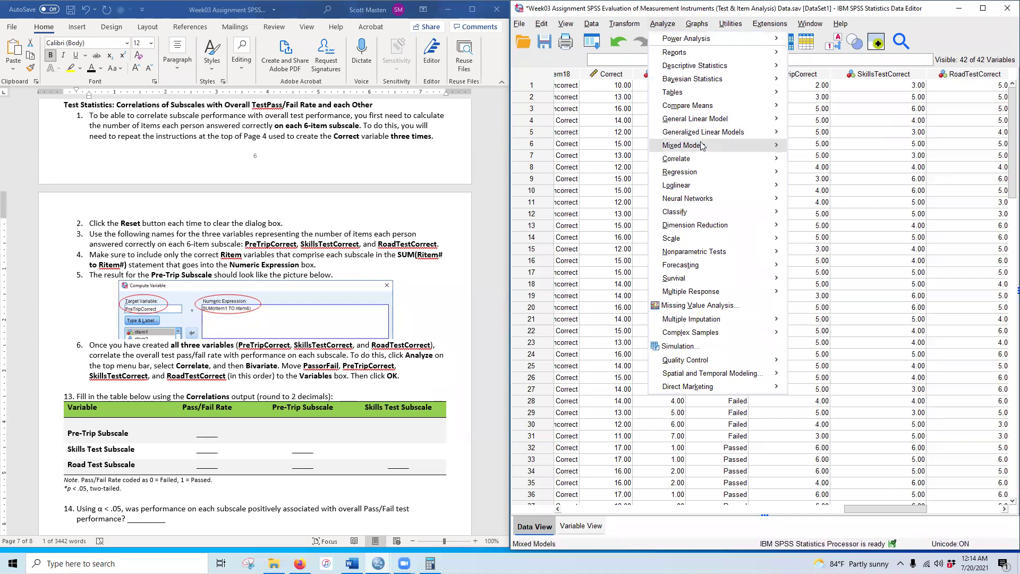
{"action": "mouse_move", "coordinate": [706, 160]}
{"action": "left_click", "coordinate": [805, 161]}
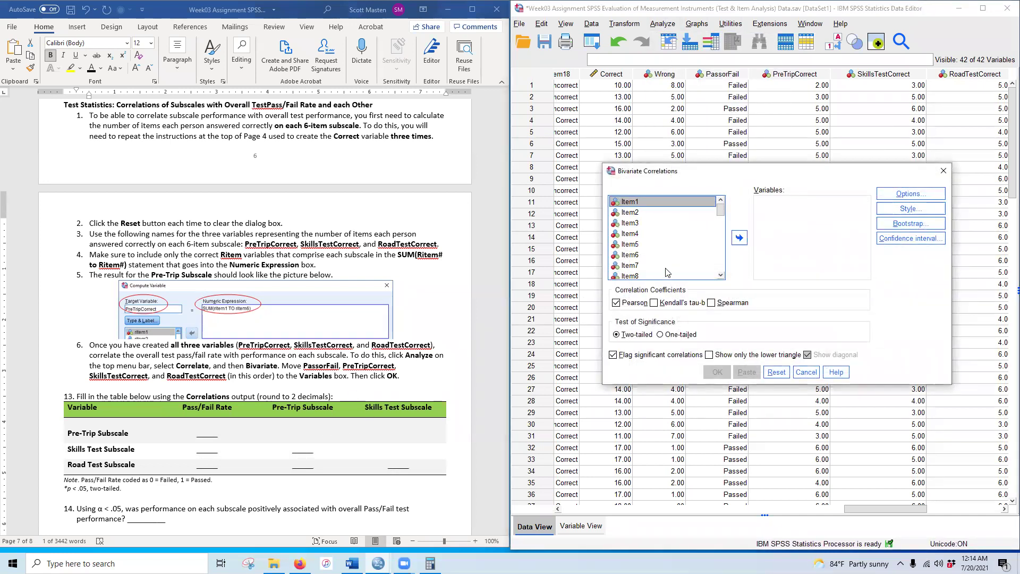
{"action": "scroll", "coordinate": [641, 245], "scroll_direction": "down", "scroll_amount": 10}
{"action": "left_click", "coordinate": [638, 243]}
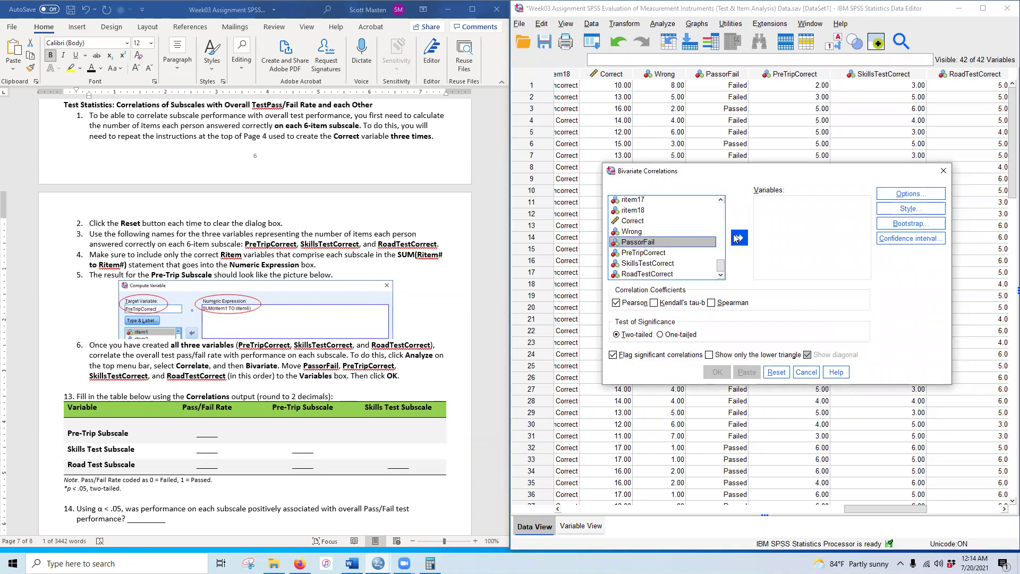
{"action": "left_click", "coordinate": [738, 238]}
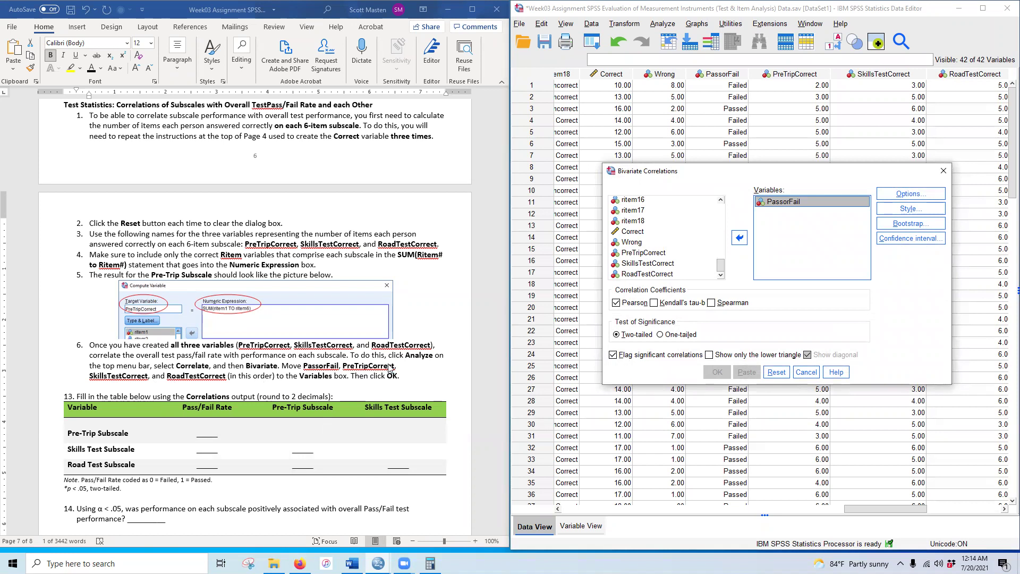
Add PreTripCorrect, SkillsTestCorrect and RoadTestCorrect to the correlation variables and run the analysis
{"action": "left_click", "coordinate": [643, 254]}
{"action": "left_click", "coordinate": [644, 276], "text": "shift"}
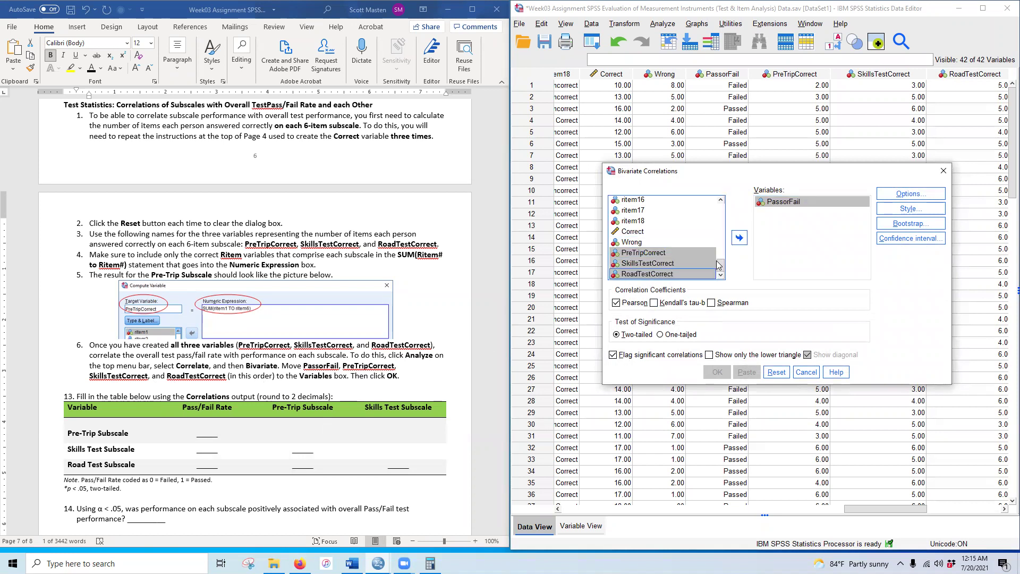
{"action": "left_click", "coordinate": [740, 238]}
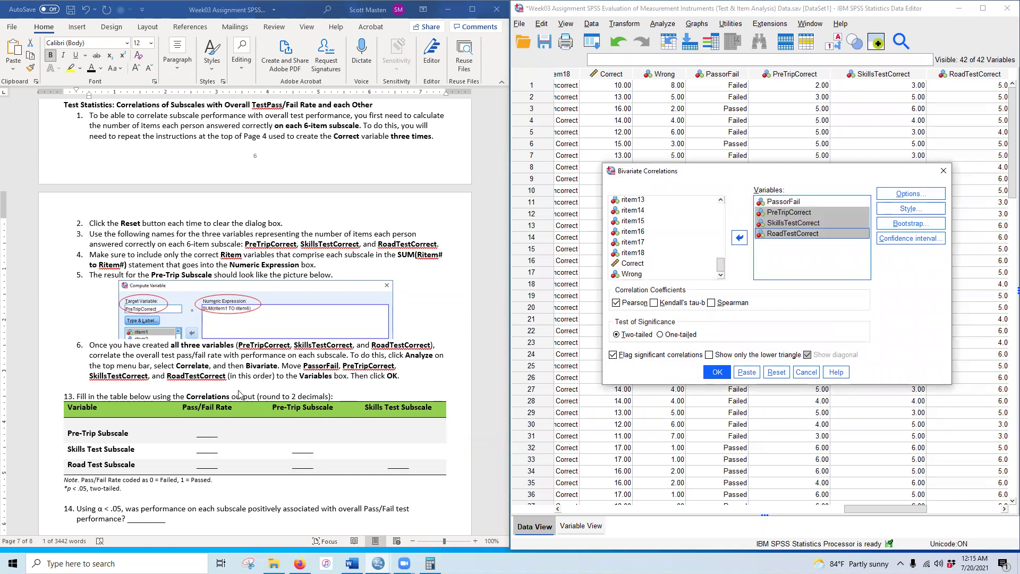
{"action": "left_click", "coordinate": [717, 372]}
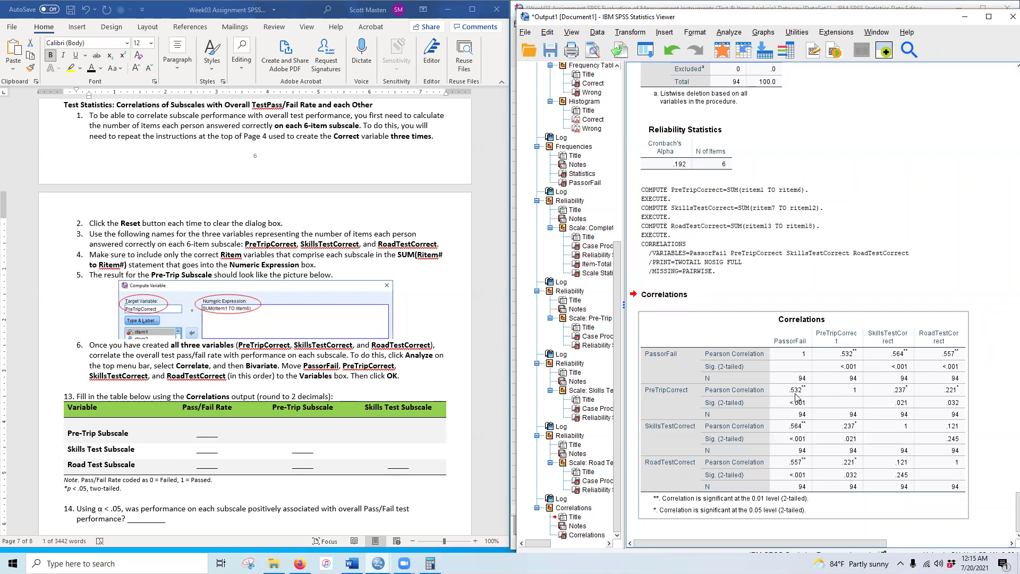
In the question 13 table in Word, fill the Pass/Fail Rate column with .53* for Pre-Trip, .56* for Skills Test and .56* for Road Test
{"action": "left_click", "coordinate": [203, 434]}
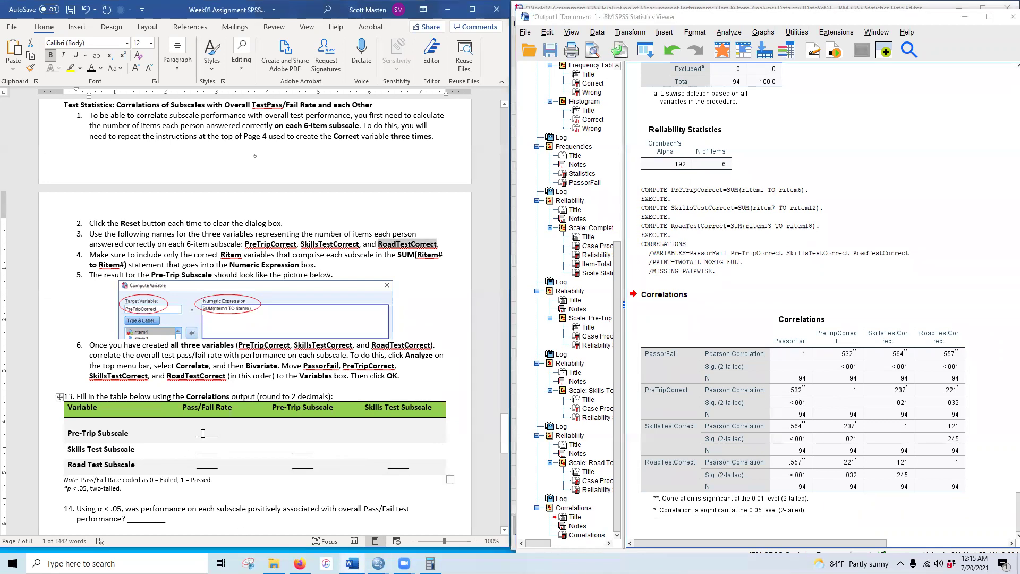
{"action": "double_click", "coordinate": [202, 434]}
{"action": "type", "text": ".53*"}
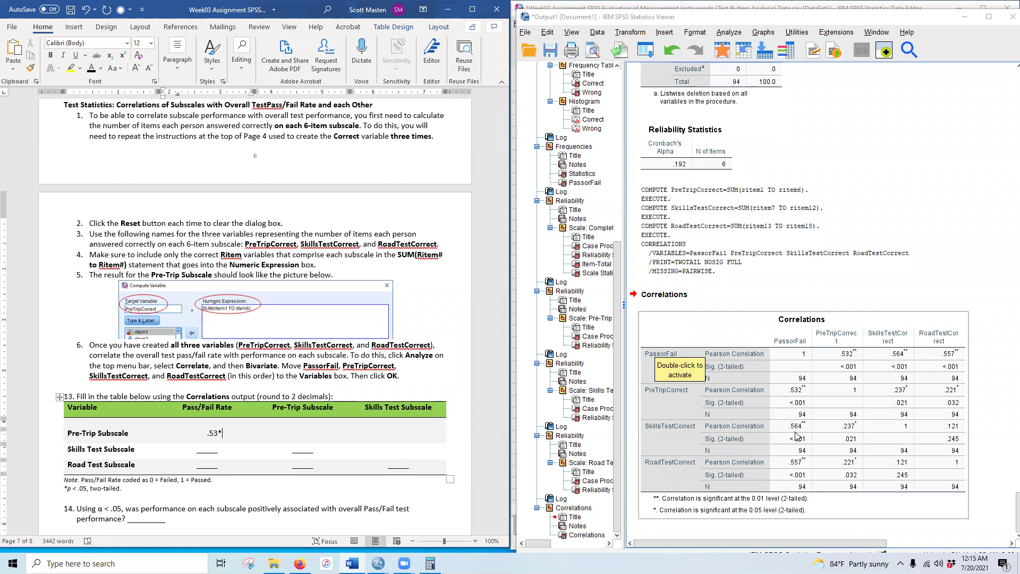
{"action": "double_click", "coordinate": [205, 449]}
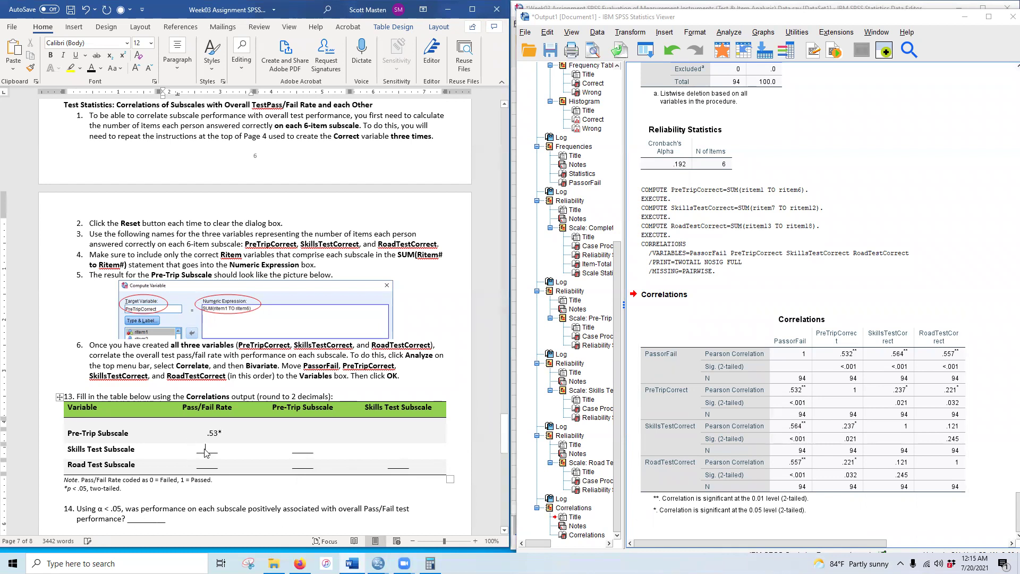
{"action": "type", "text": ".56*"}
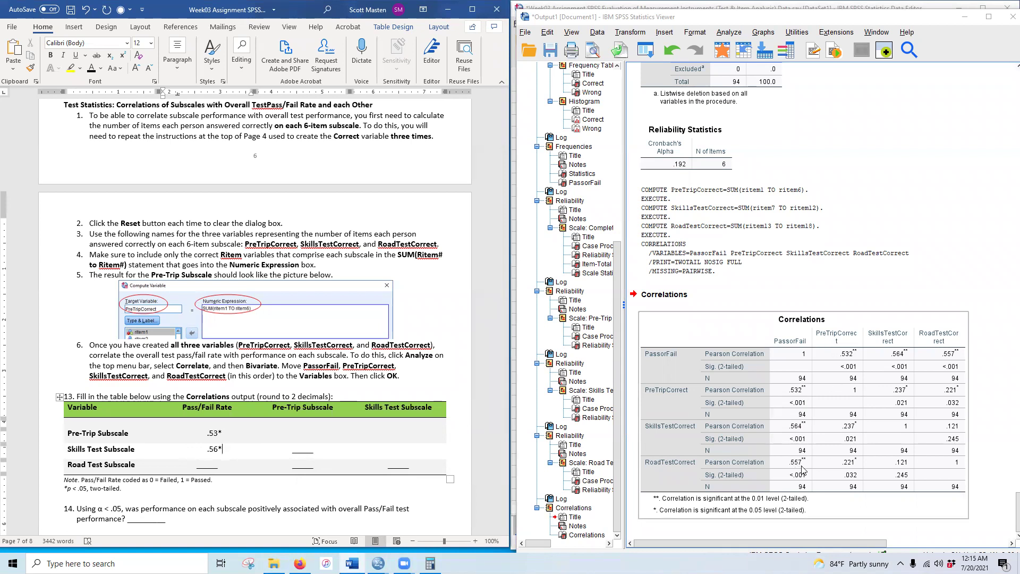
{"action": "double_click", "coordinate": [213, 467]}
{"action": "type", "text": ".56*"}
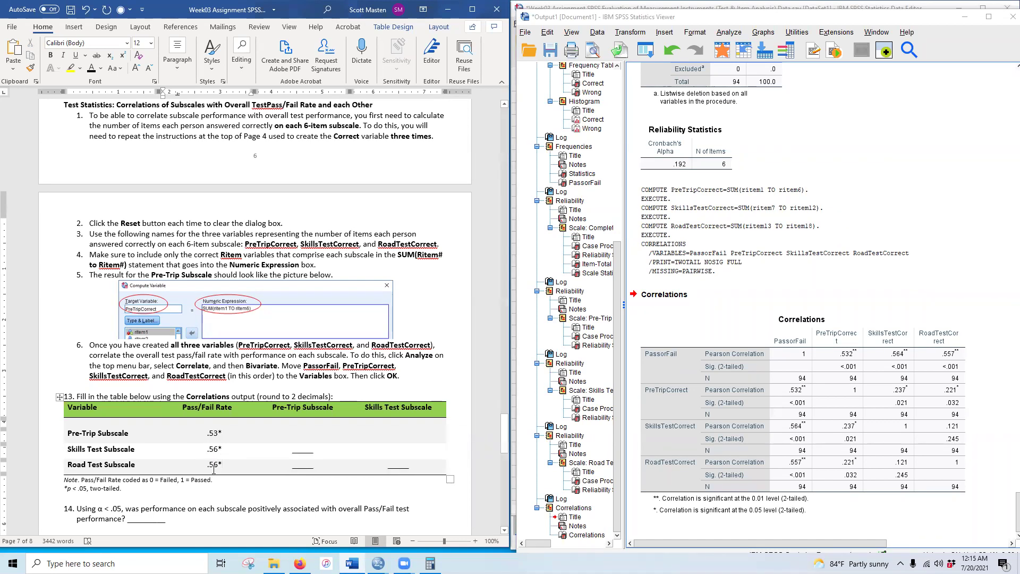
Enter Pre-Trip Subscale correlations of .24* for Skills Test and .22* for Road Test, and .12 between Road Test and Skills Test
{"action": "scroll", "coordinate": [215, 473], "scroll_direction": "up", "scroll_amount": 6}
{"action": "scroll", "coordinate": [216, 478], "scroll_direction": "up", "scroll_amount": 2}
{"action": "scroll", "coordinate": [216, 478], "scroll_direction": "down", "scroll_amount": 13}
{"action": "left_click", "coordinate": [816, 441]}
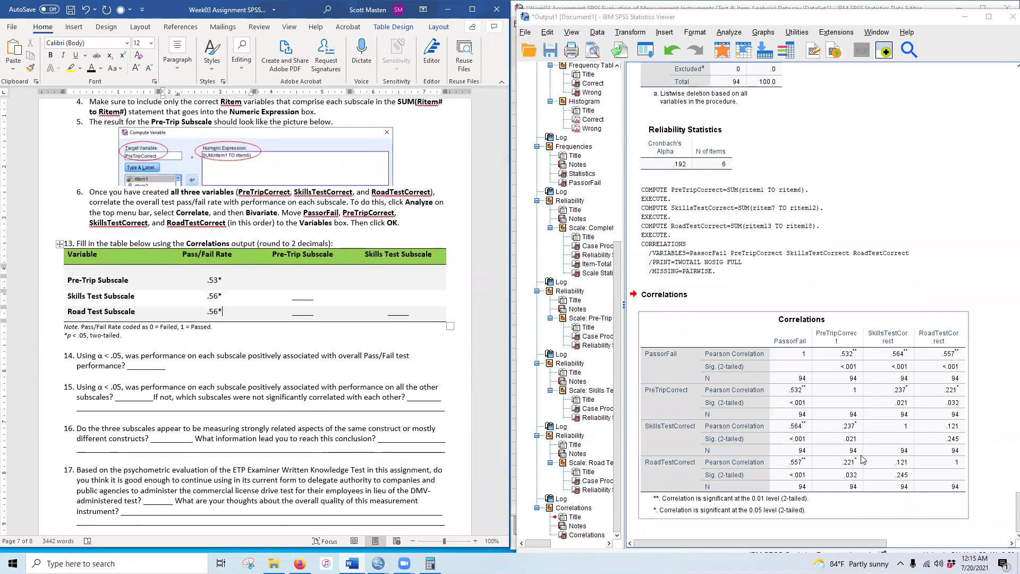
{"action": "left_click", "coordinate": [88, 307]}
{"action": "left_click", "coordinate": [827, 481]}
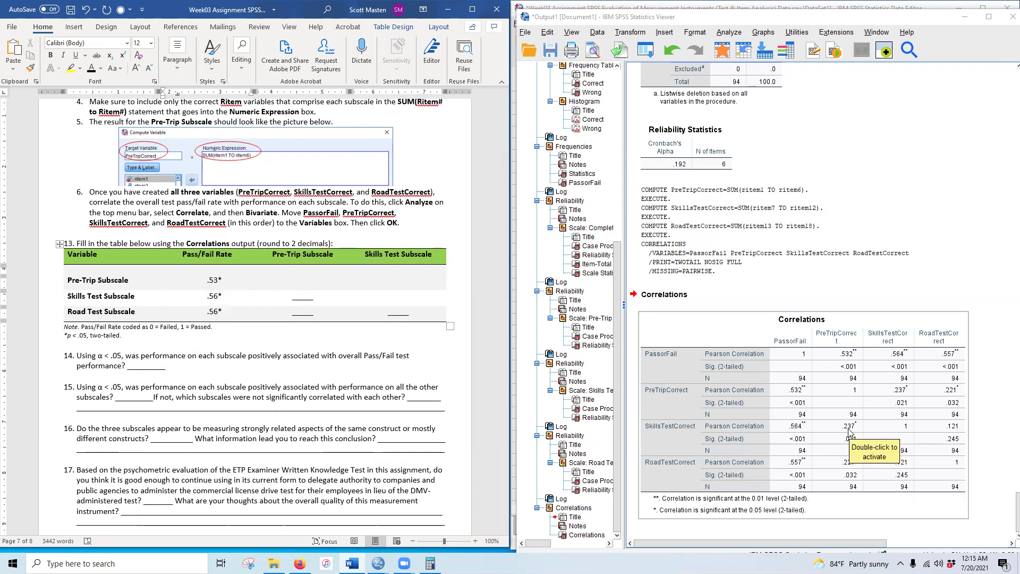
{"action": "left_click", "coordinate": [326, 401]}
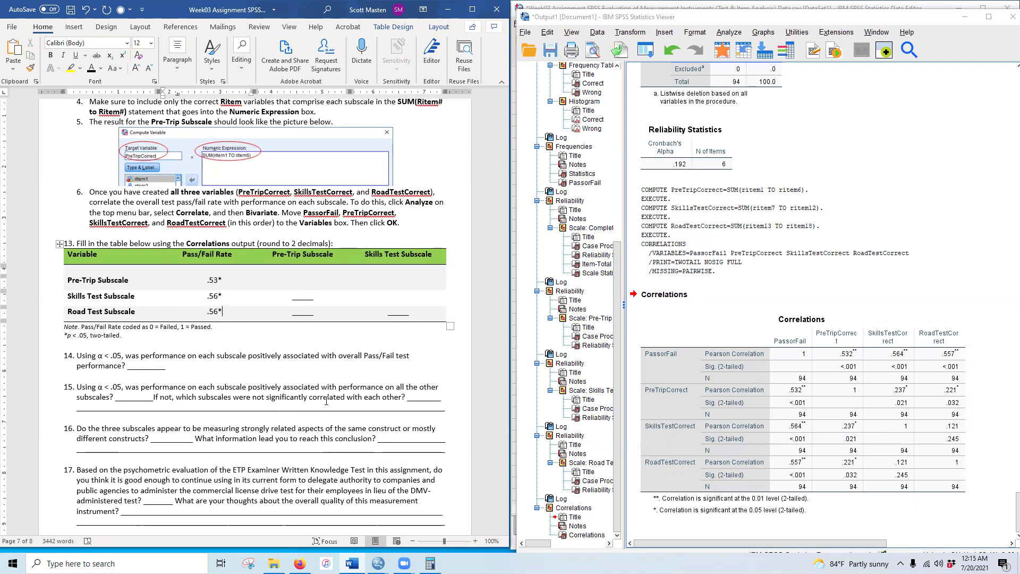
{"action": "double_click", "coordinate": [303, 299]}
{"action": "type", "text": ".24*"}
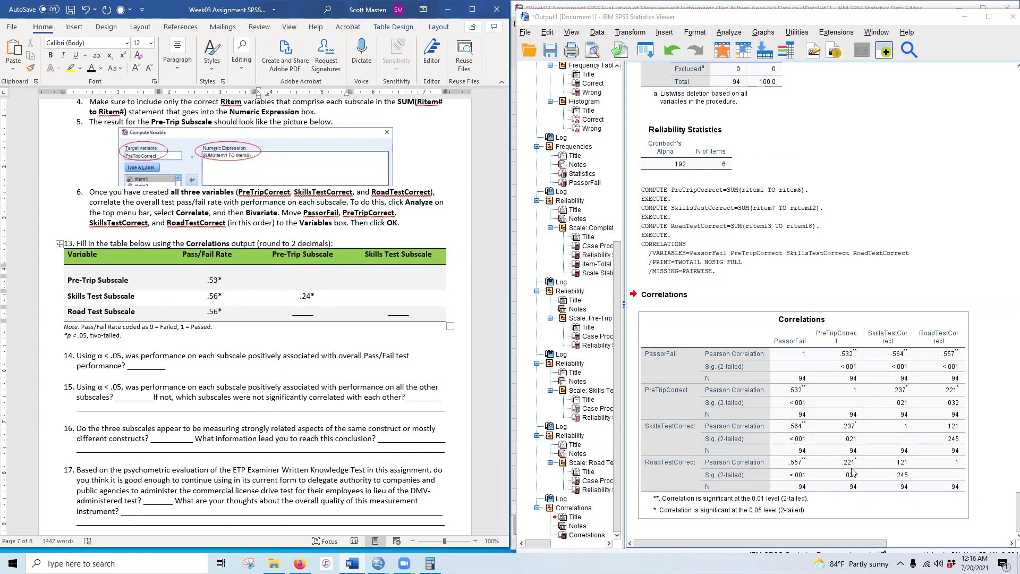
{"action": "double_click", "coordinate": [305, 312]}
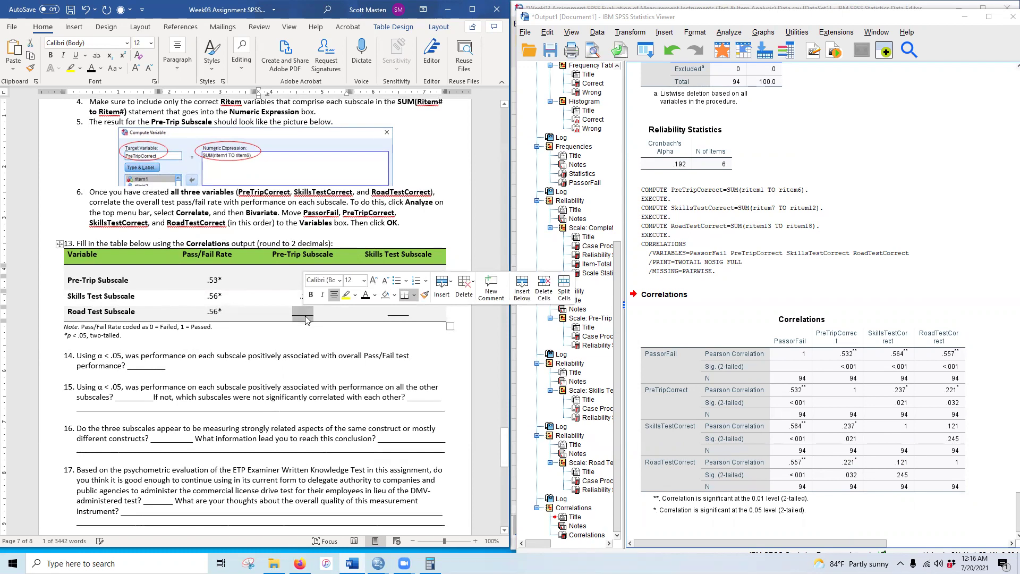
{"action": "type", "text": ".22*"}
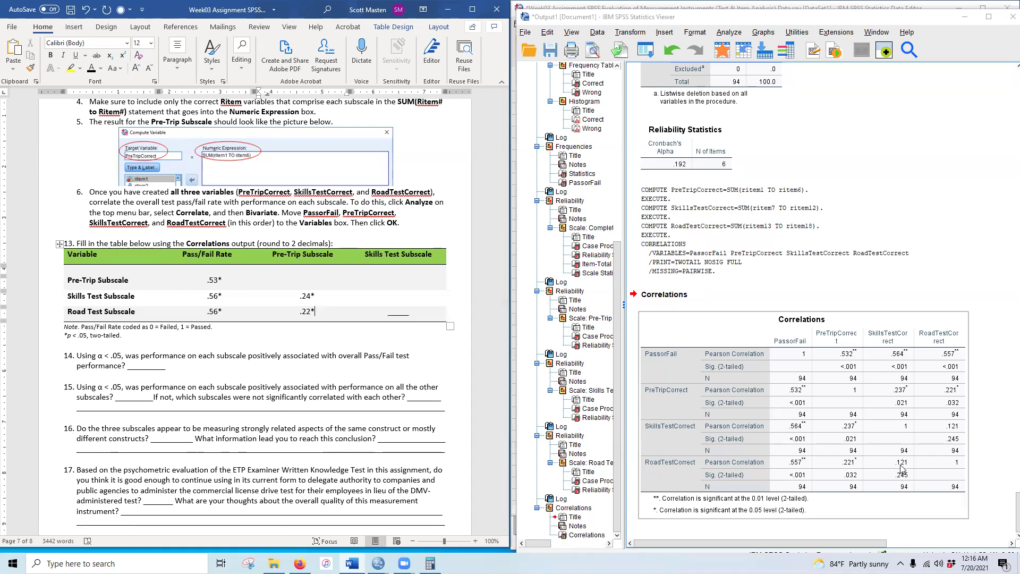
{"action": "double_click", "coordinate": [400, 314]}
{"action": "type", "text": ".12"}
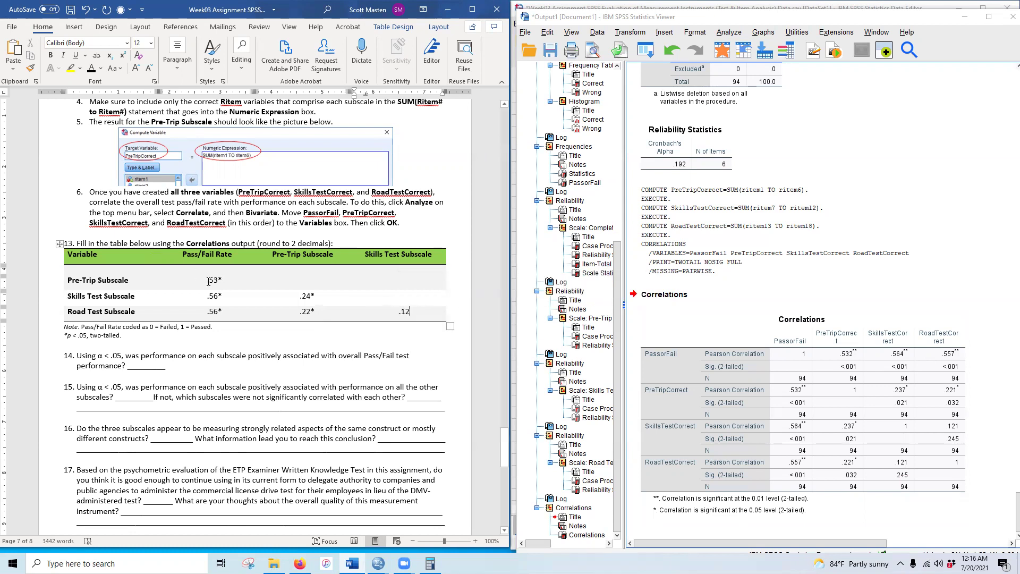
Make all correlation values in the question 13 table bold with yellow highlighting and save the document
{"action": "left_click_drag", "start_coordinate": [206, 280], "coordinate": [419, 317]}
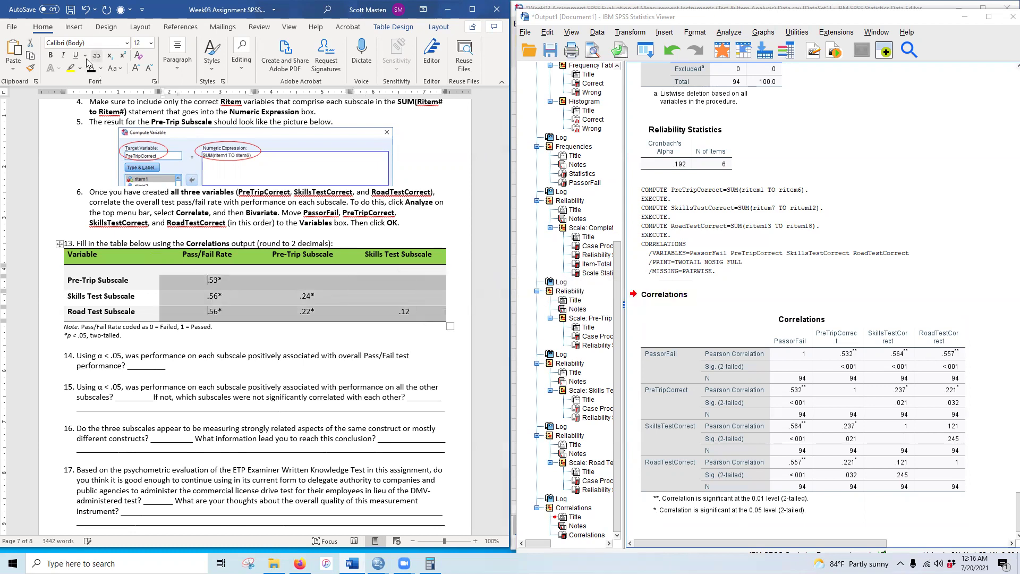
{"action": "left_click", "coordinate": [50, 55]}
{"action": "left_click", "coordinate": [70, 68]}
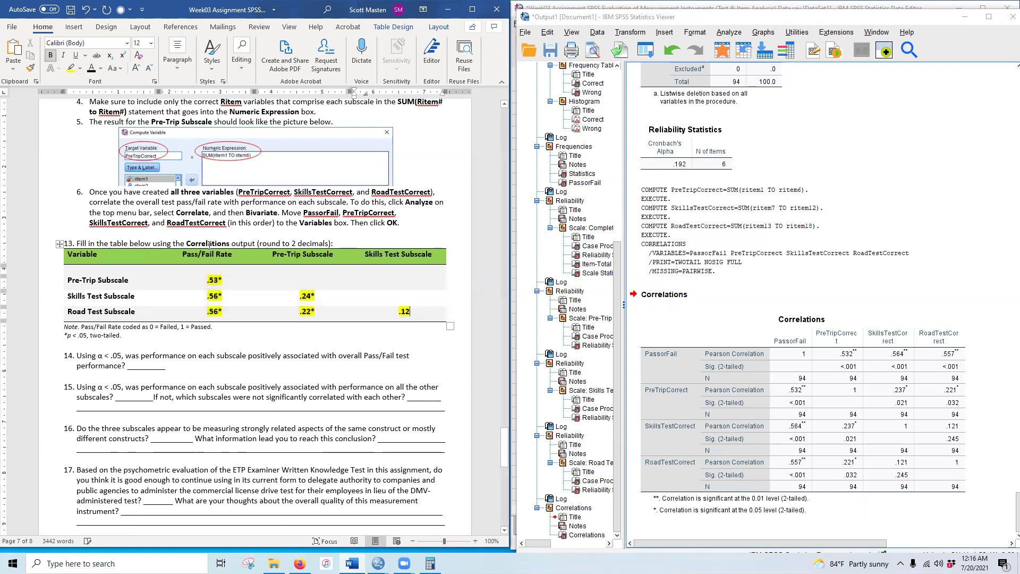
{"action": "left_click", "coordinate": [71, 9]}
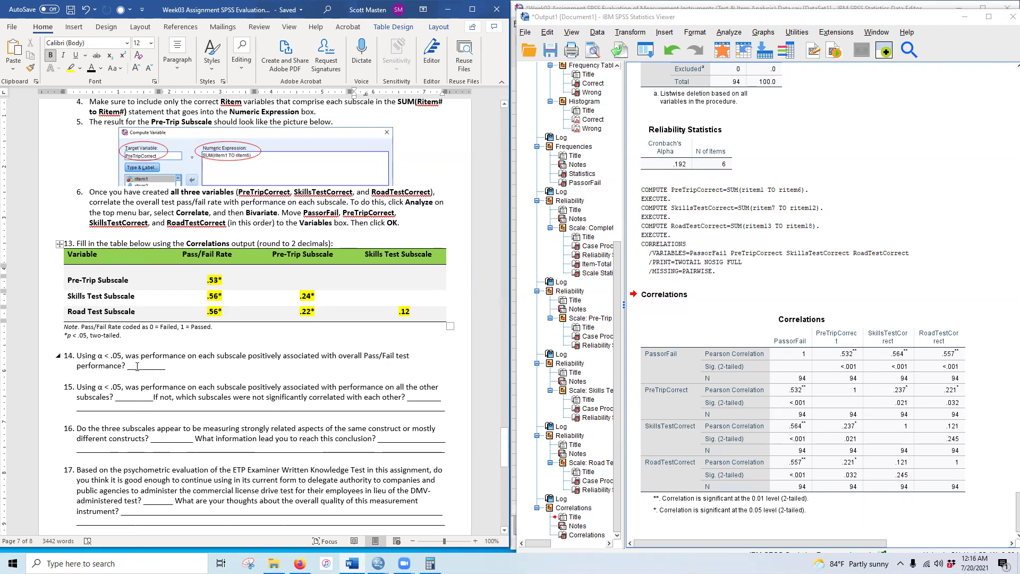
Answer question 14 with Yes in bold with yellow highlighting
{"action": "left_click_drag", "start_coordinate": [136, 367], "coordinate": [156, 367]}
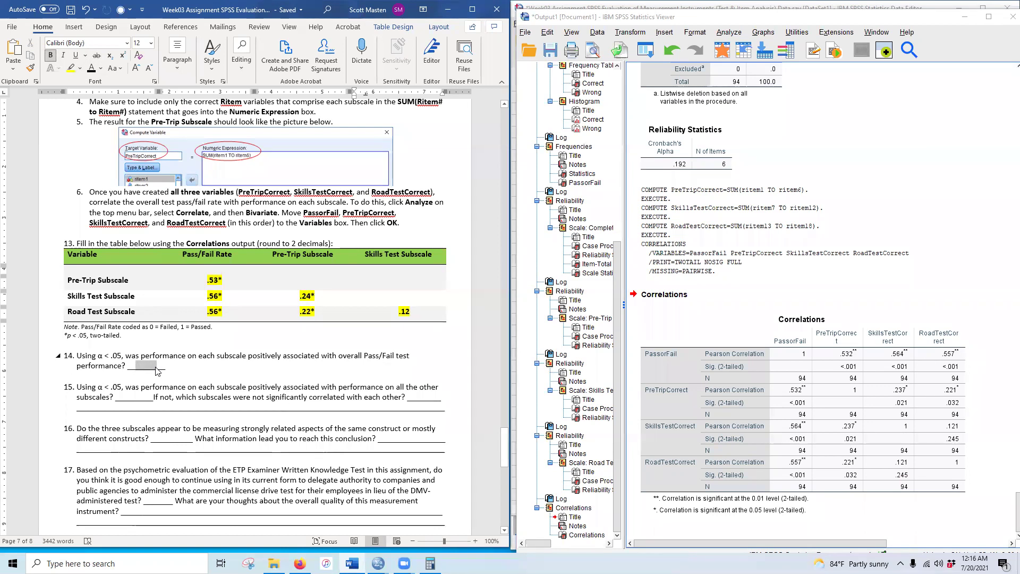
{"action": "type", "text": "Yes"}
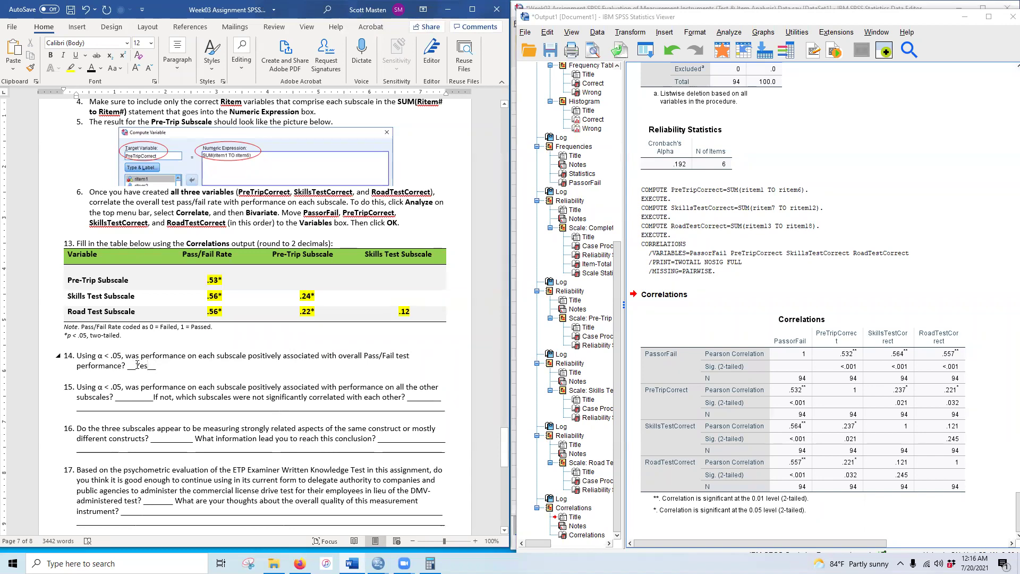
{"action": "double_click", "coordinate": [148, 364]}
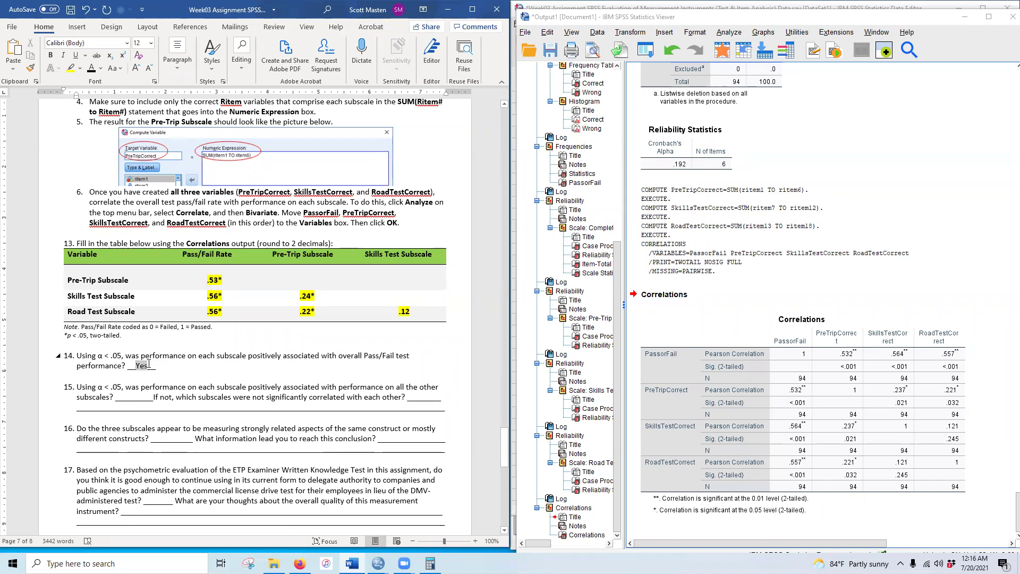
{"action": "left_click", "coordinate": [50, 55]}
{"action": "left_click", "coordinate": [71, 68]}
{"action": "left_click", "coordinate": [218, 429]}
Enter No in the first blank of question 15 about correlations among the subscales
{"action": "scroll", "coordinate": [145, 407], "scroll_direction": "down", "scroll_amount": 3}
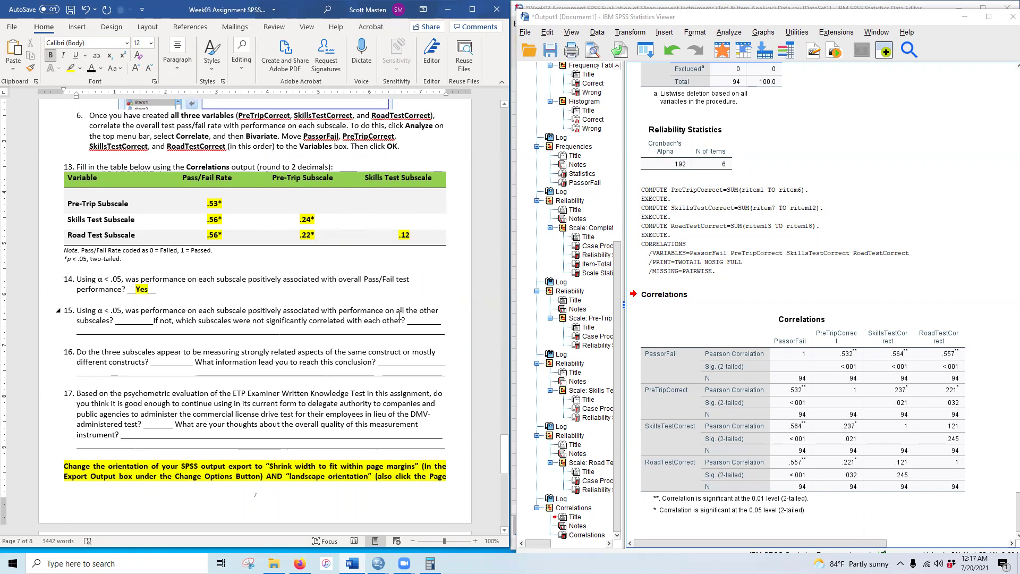
{"action": "left_click_drag", "start_coordinate": [124, 321], "coordinate": [145, 320]}
{"action": "type", "text": "No"}
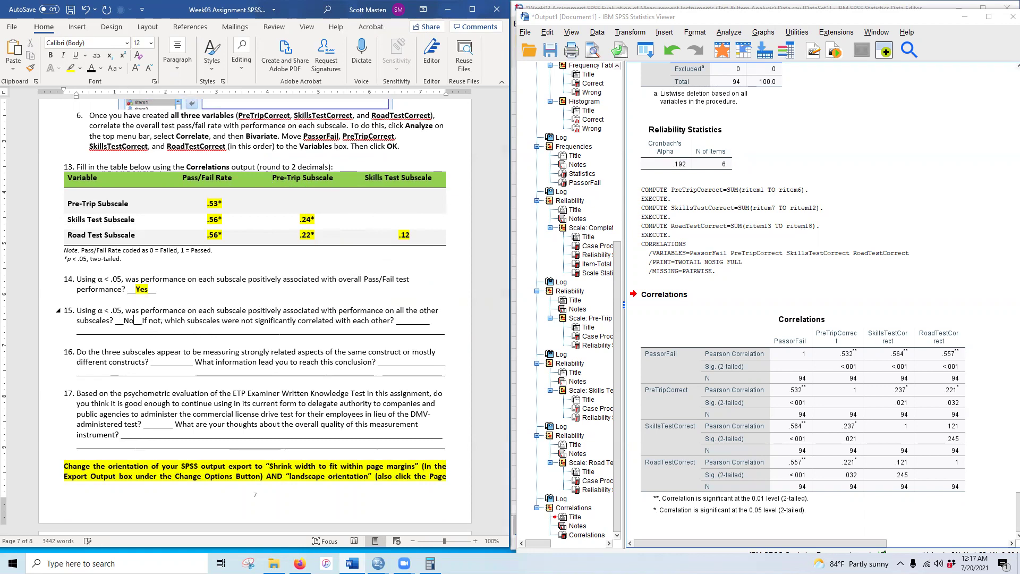
Make the No answer in question 15 bold with yellow highlighting
{"action": "double_click", "coordinate": [128, 321]}
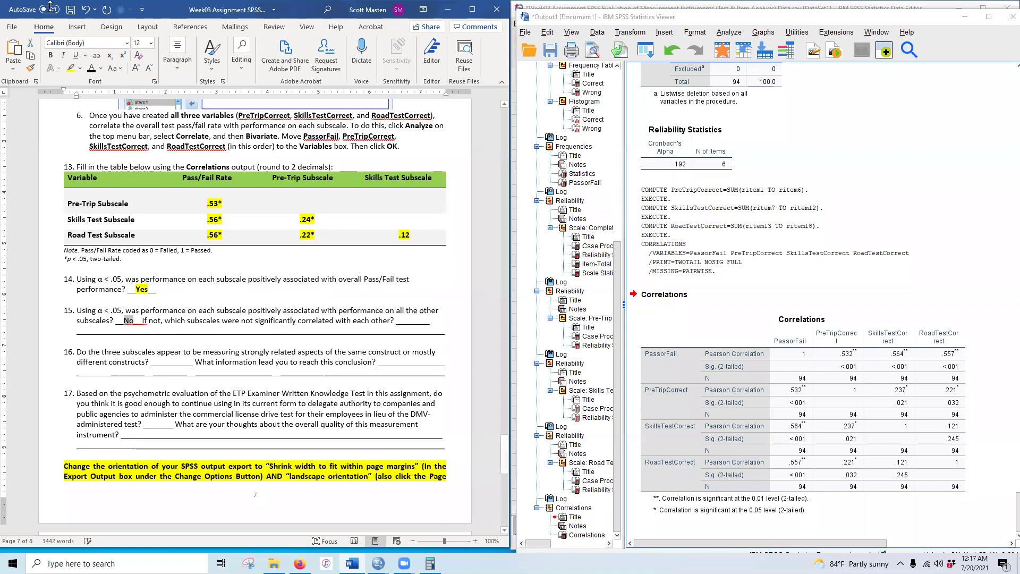
{"action": "left_click", "coordinate": [50, 56]}
{"action": "left_click", "coordinate": [70, 68]}
{"action": "left_click", "coordinate": [227, 405]}
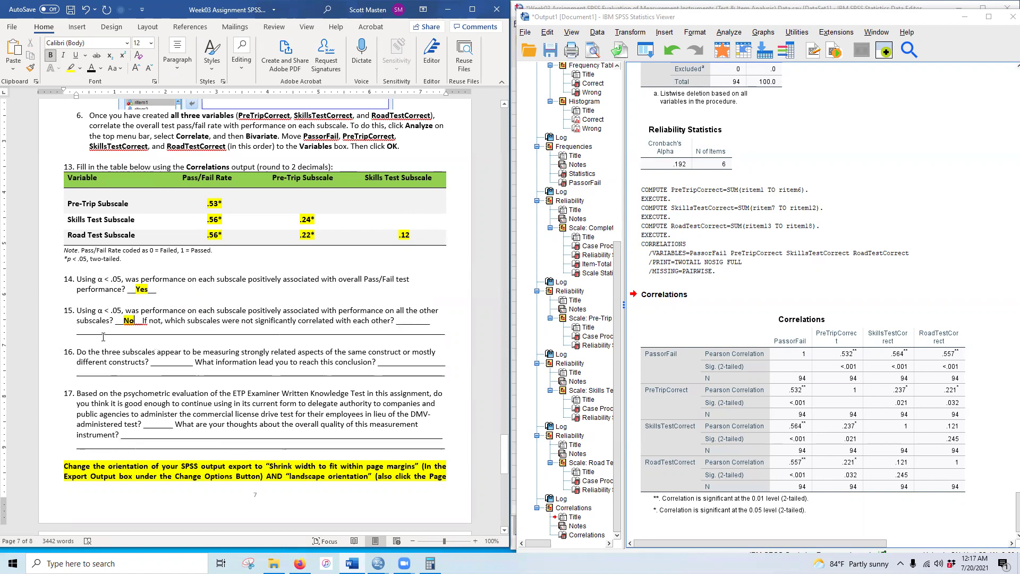
Answer the second part of question 15 with "Skills and Road were not significantly correlated" in bold with yellow highlighting
{"action": "left_click_drag", "start_coordinate": [83, 333], "coordinate": [335, 333]}
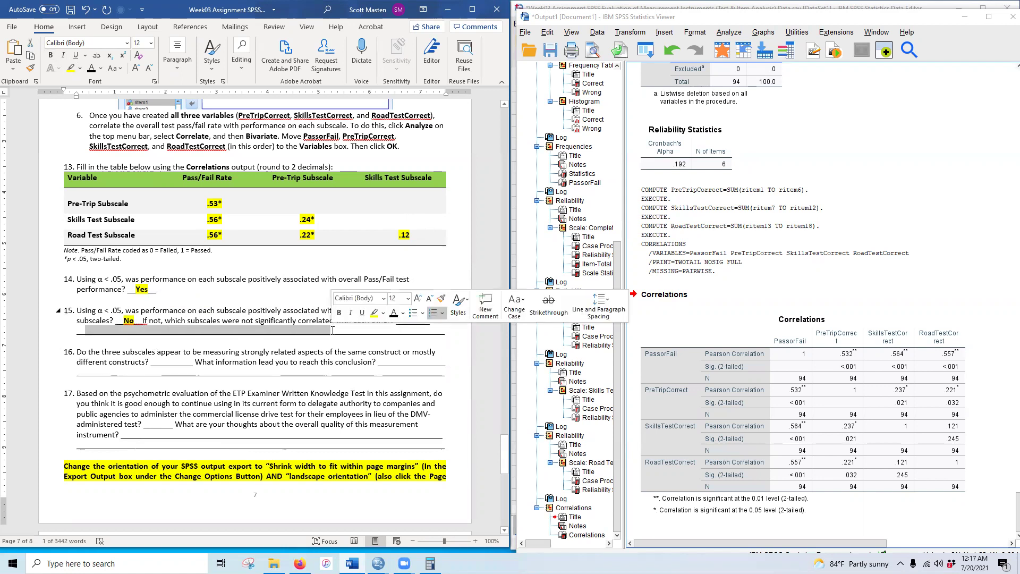
{"action": "type", "text": "Skills and"}
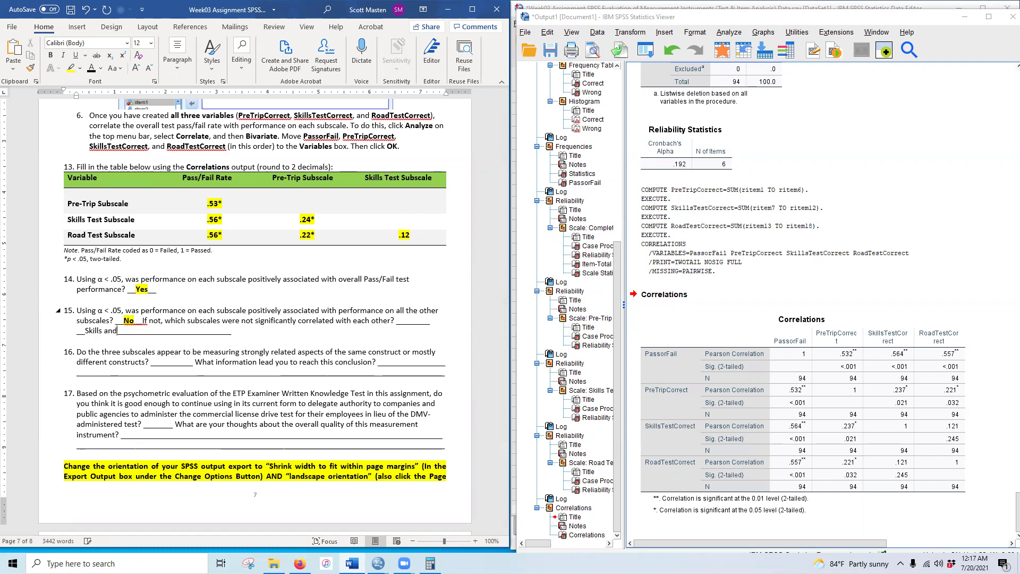
{"action": "type", "text": " Road were not significantly"}
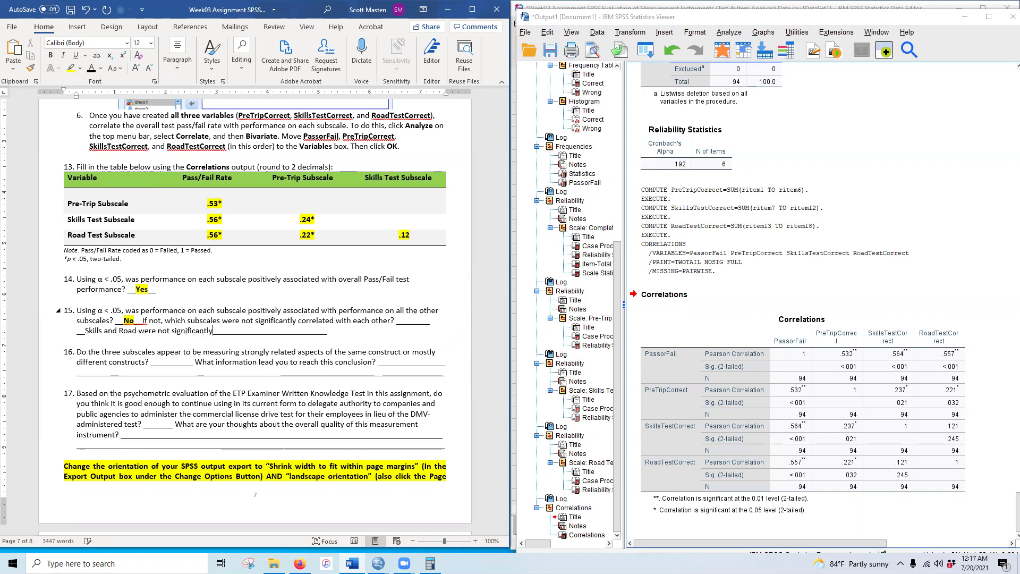
{"action": "type", "text": " correlated"}
{"action": "left_click_drag", "start_coordinate": [86, 330], "coordinate": [250, 330]}
{"action": "left_click", "coordinate": [51, 55]}
{"action": "left_click", "coordinate": [71, 68]}
{"action": "key", "text": "Right"}
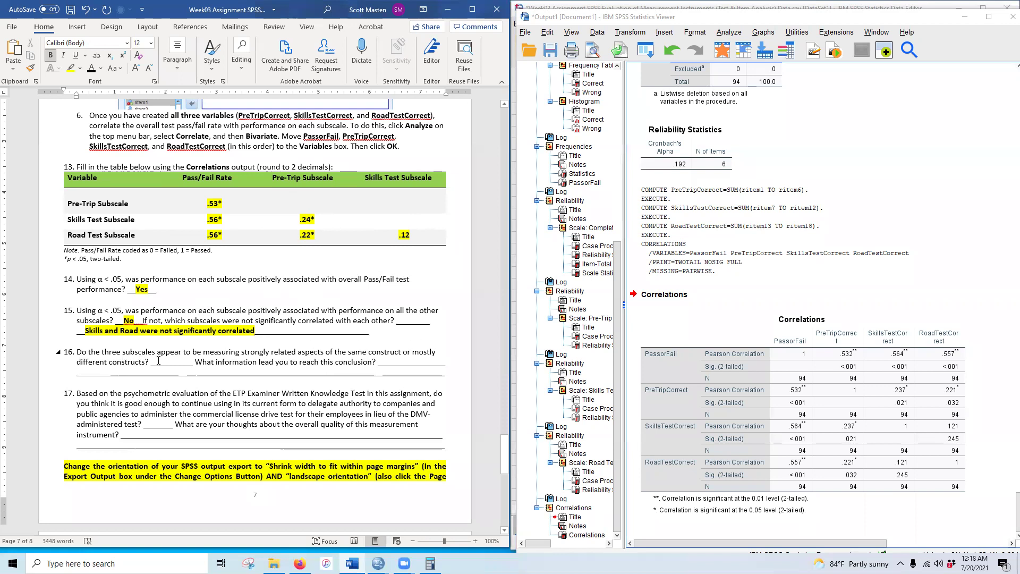
Answer the first blank of question 16 with "Mostly different" in bold with yellow highlighting
{"action": "left_click_drag", "start_coordinate": [161, 361], "coordinate": [186, 364]}
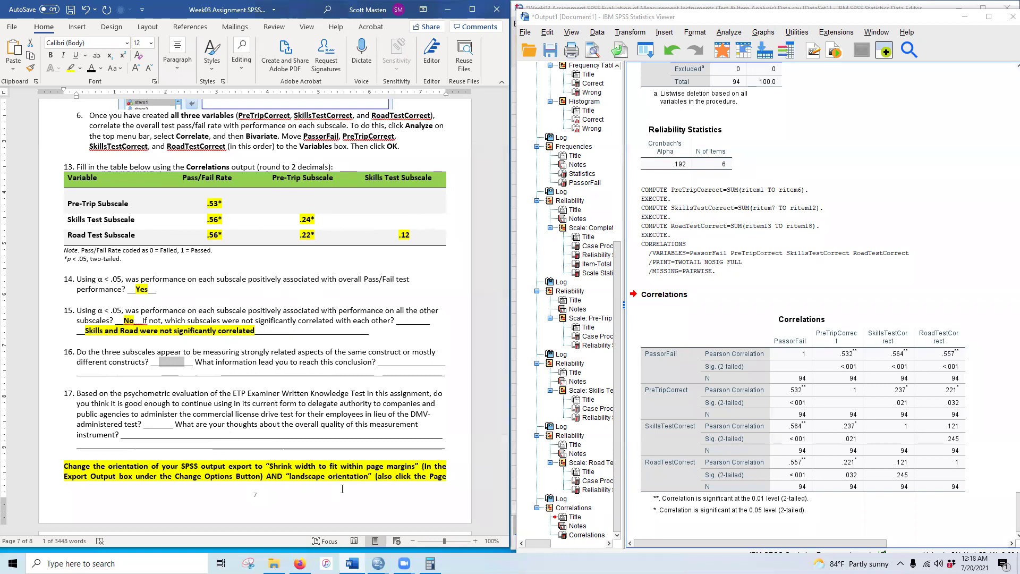
{"action": "type", "text": "Mostly d"}
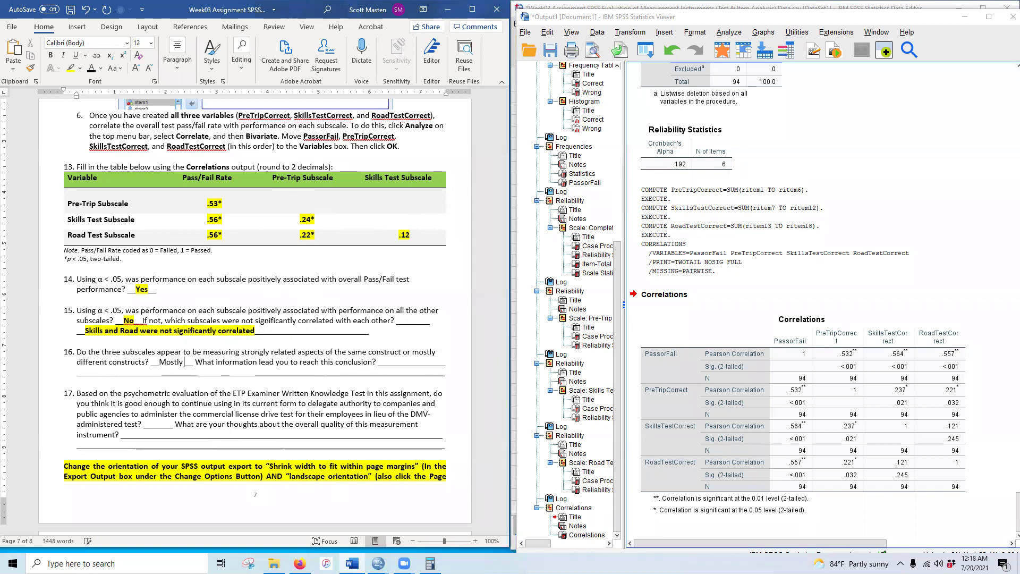
{"action": "type", "text": "iffere"}
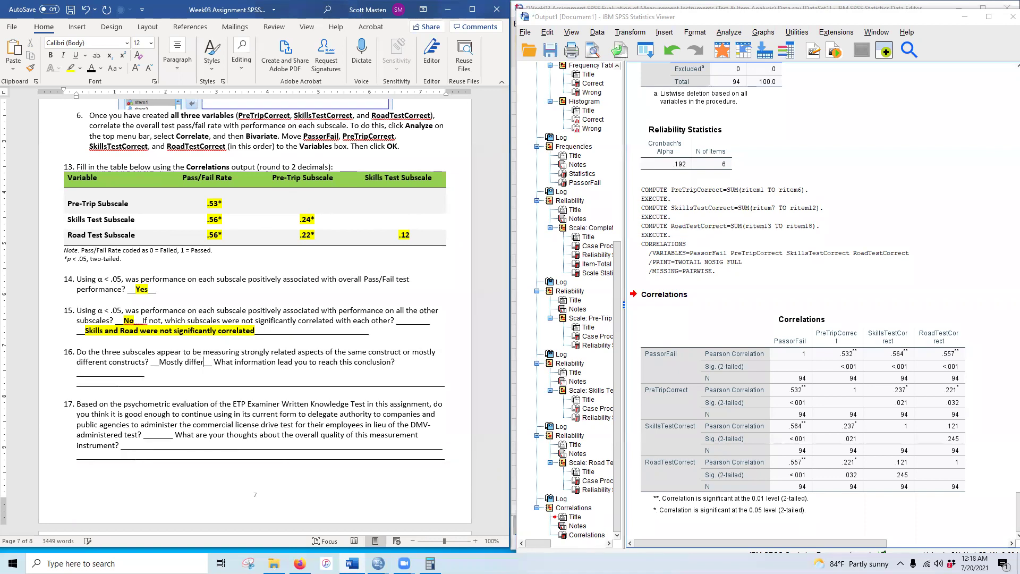
{"action": "type", "text": "nt"}
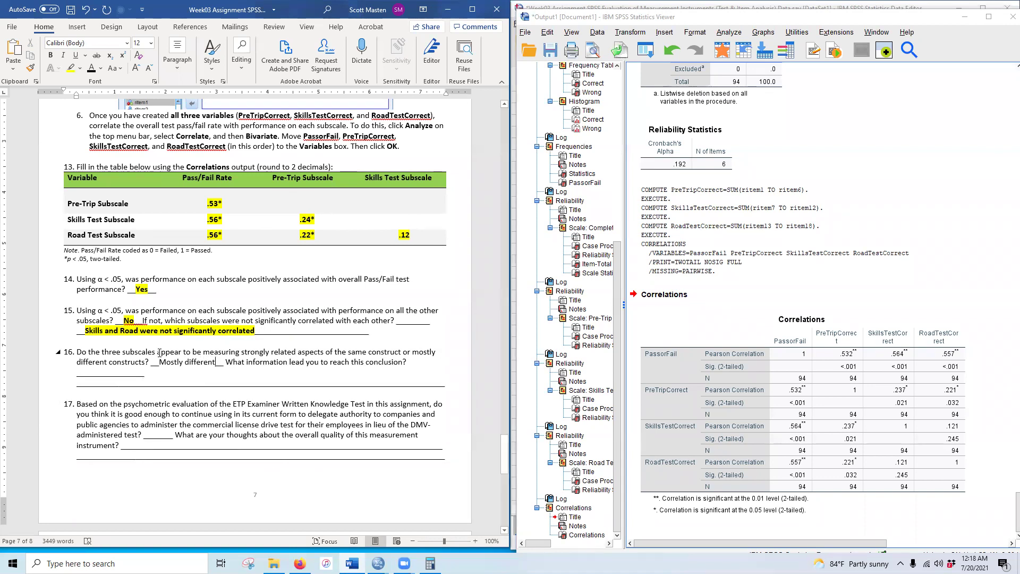
{"action": "left_click_drag", "start_coordinate": [160, 362], "coordinate": [217, 363]}
{"action": "left_click", "coordinate": [51, 55]}
{"action": "left_click", "coordinate": [70, 68]}
{"action": "left_click", "coordinate": [216, 363]}
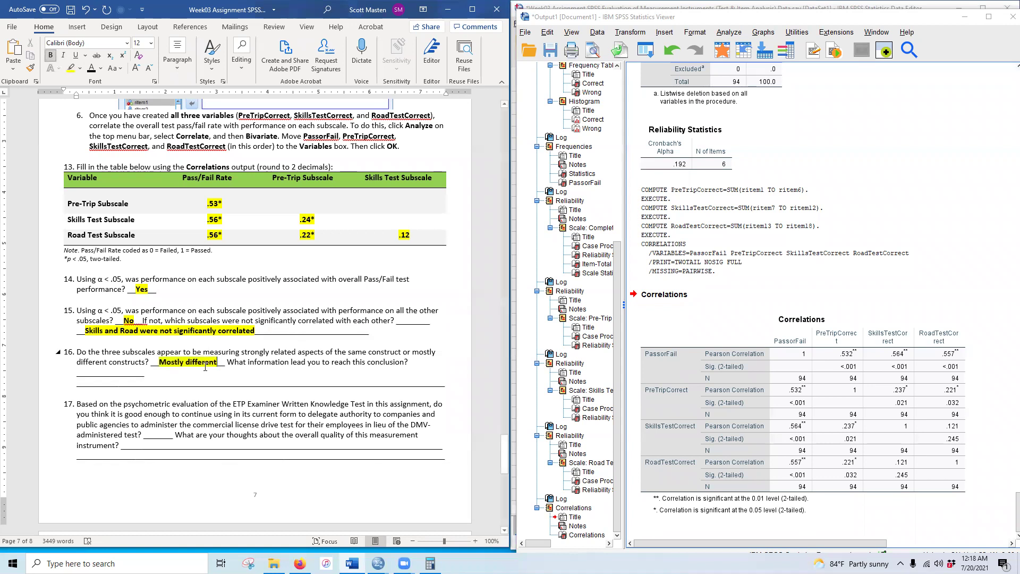
Replace question 16's remaining blanks with "While pre-trip was related to both skills and road performance, skills and road were not"
{"action": "double_click", "coordinate": [88, 374]}
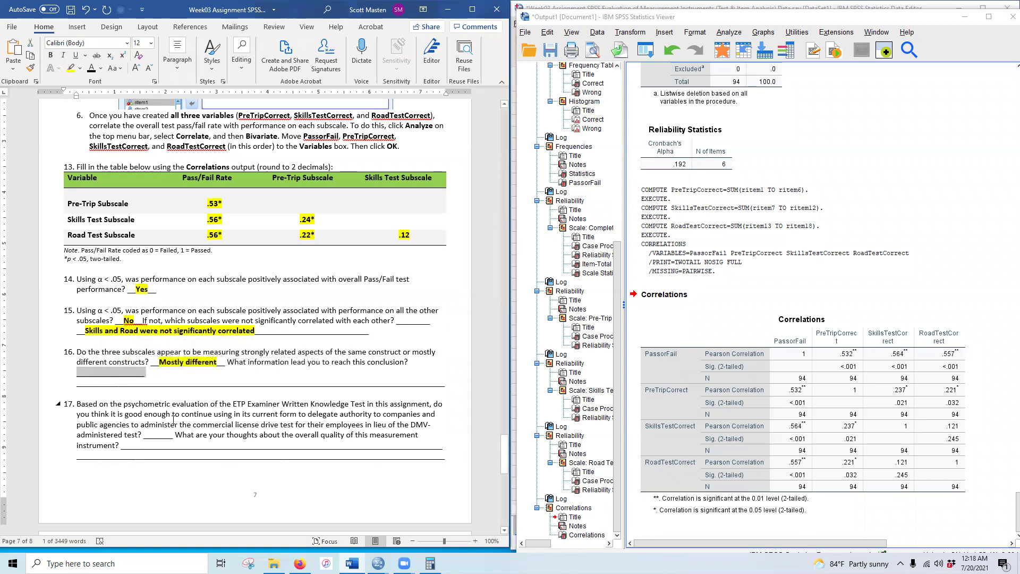
{"action": "key", "text": "BackSpace"}
{"action": "left_click_drag", "start_coordinate": [79, 373], "coordinate": [278, 367]}
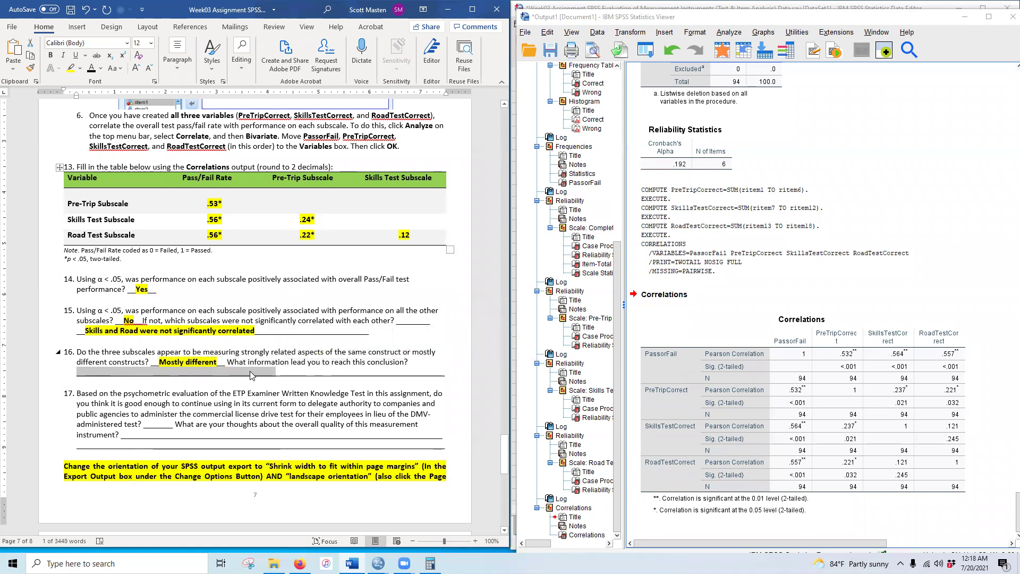
{"action": "type", "text": "While pre-trip was relate"}
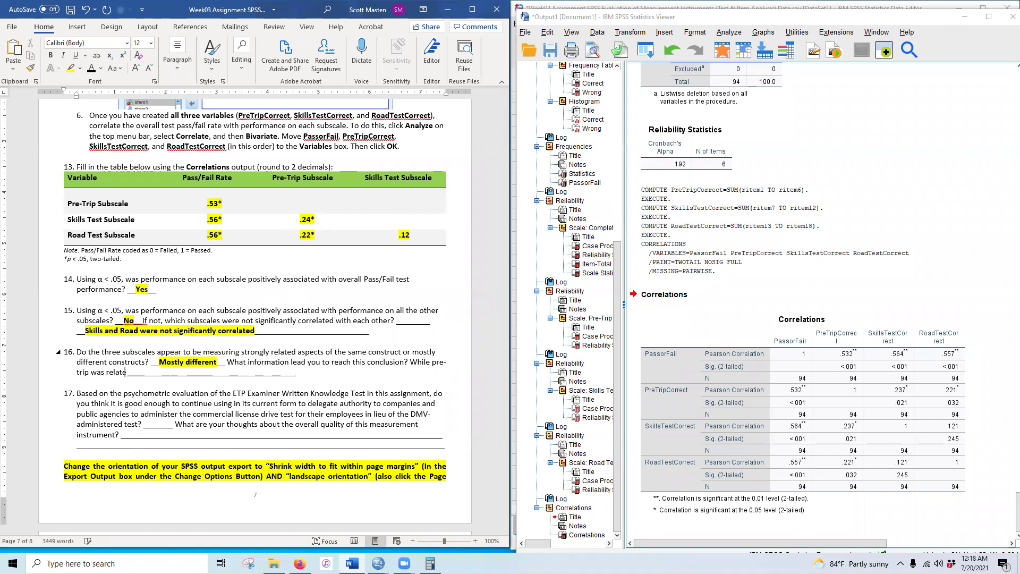
{"action": "type", "text": "d to both skills and road"}
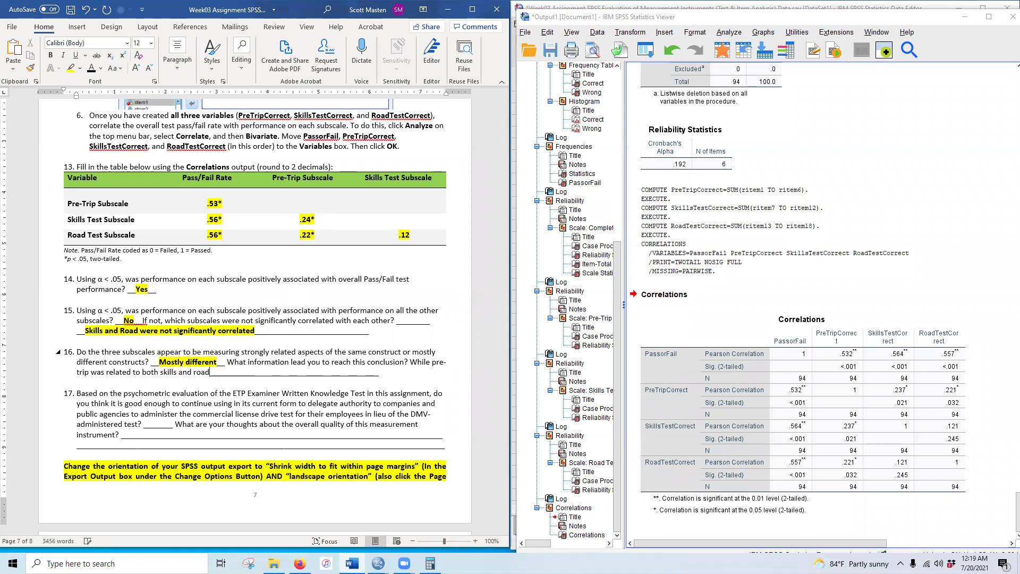
{"action": "type", "text": " performance"}
{"action": "type", "text": ", ra"}
{"action": "key", "text": "BackSpace"}
{"action": "key", "text": "BackSpace"}
{"action": "type", "text": "skills and road were not "}
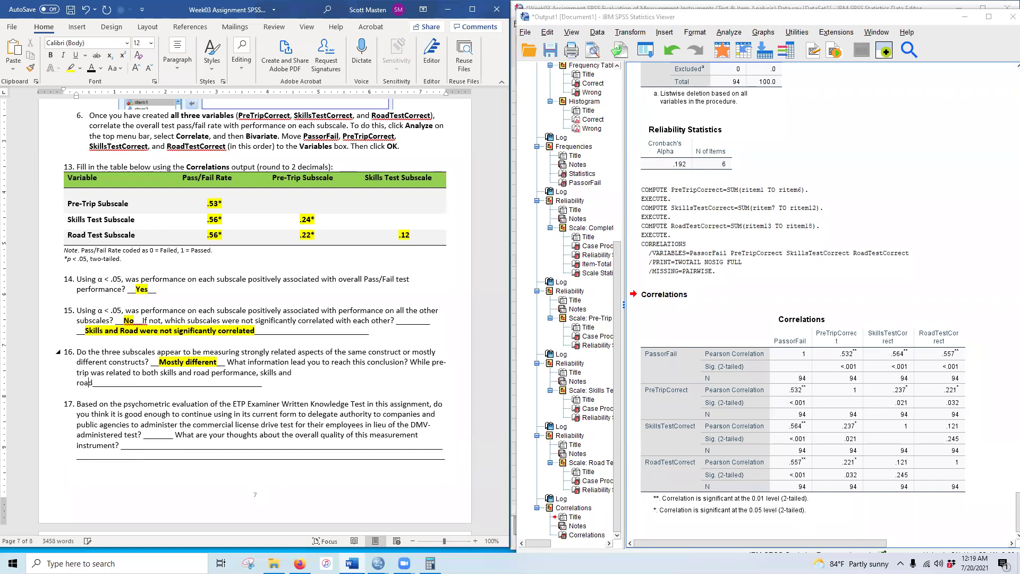
Complete the question 16 explanation with "correlated significantly, suggesting they are measuring different constructs"
{"action": "type", "text": "corrected"}
{"action": "key", "text": "BackSpace"}
{"action": "key", "text": "BackSpace"}
{"action": "key", "text": "BackSpace"}
{"action": "type", "text": "lated"}
{"action": "type", "text": " signif"}
{"action": "type", "text": "icantly, sugge"}
{"action": "type", "text": "sting the"}
{"action": "type", "text": "y are"}
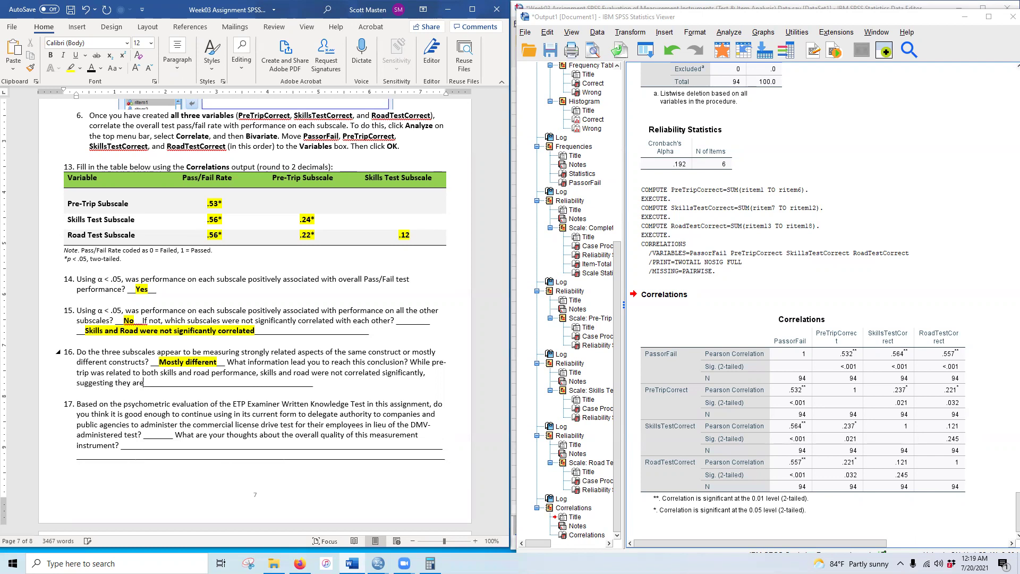
{"action": "type", "text": " measuring dufferent"}
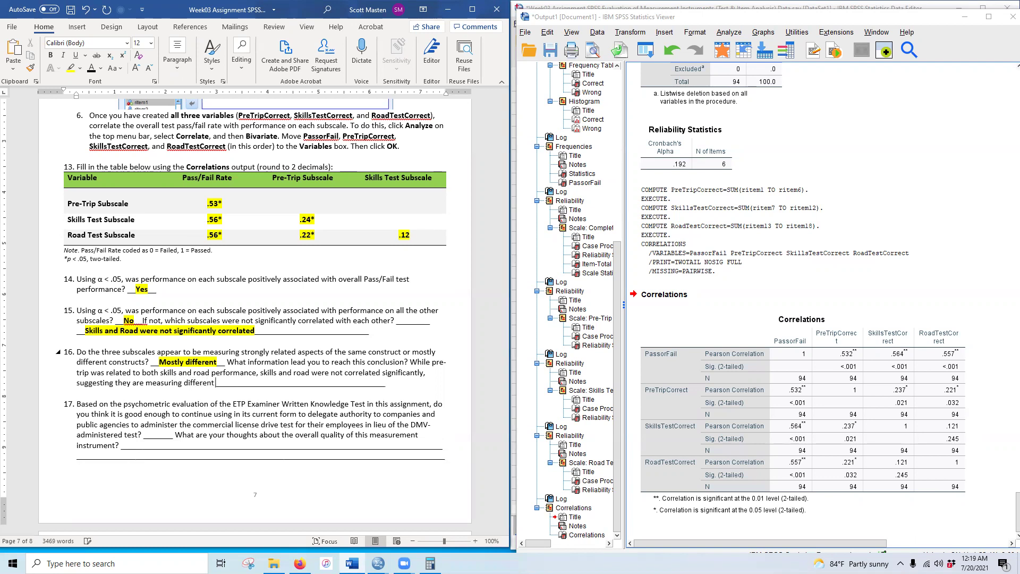
{"action": "type", "text": " contstructs"}
Trim the surplus underscores after the question 16 explanation and make the explanation bold with yellow highlighting
{"action": "key", "text": "Delete"}
{"action": "key", "text": "Delete"}
{"action": "key", "text": "Delete"}
{"action": "key", "text": "Delete"}
{"action": "key", "text": "Delete"}
{"action": "key", "text": "Delete"}
{"action": "key", "text": "Delete"}
{"action": "key", "text": "Delete"}
{"action": "key", "text": "Delete"}
{"action": "key", "text": "Delete"}
{"action": "key", "text": "Delete"}
{"action": "key", "text": "Delete"}
{"action": "key", "text": "Delete"}
{"action": "key", "text": "Delete"}
{"action": "key", "text": "Delete"}
{"action": "key", "text": "Delete"}
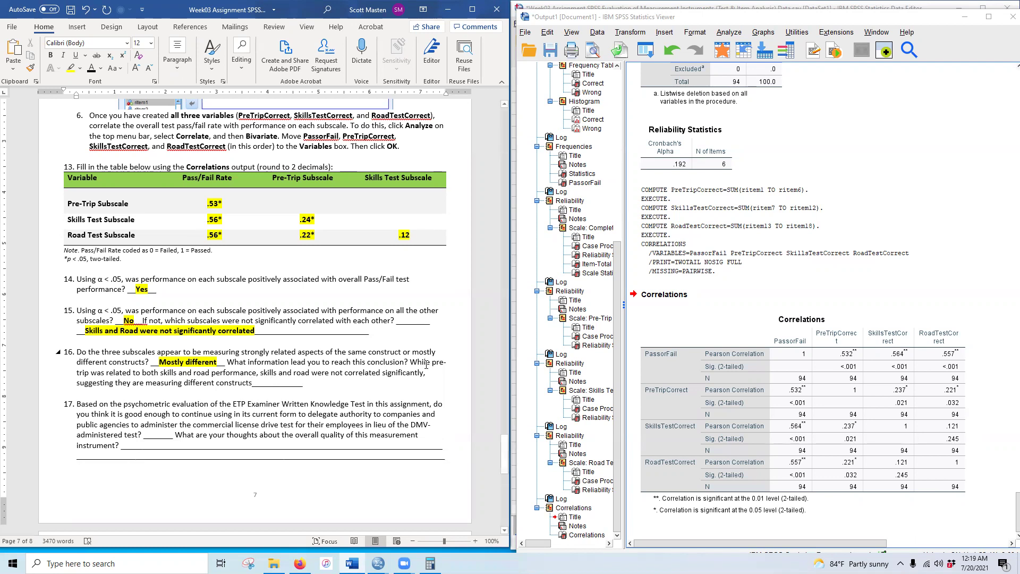
{"action": "left_click_drag", "start_coordinate": [414, 361], "coordinate": [252, 383]}
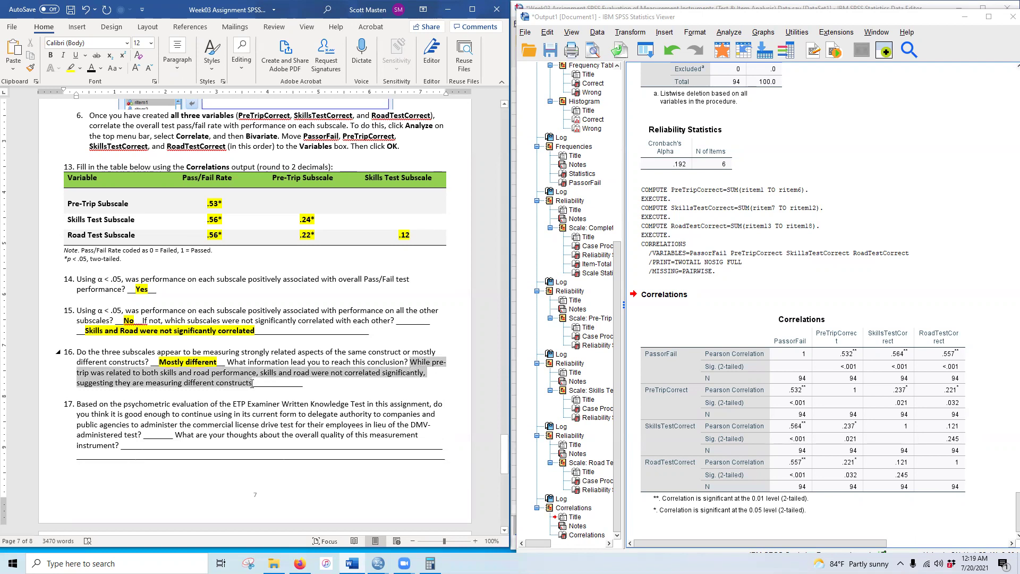
{"action": "left_click", "coordinate": [50, 55]}
{"action": "left_click", "coordinate": [71, 68]}
{"action": "left_click", "coordinate": [217, 373]}
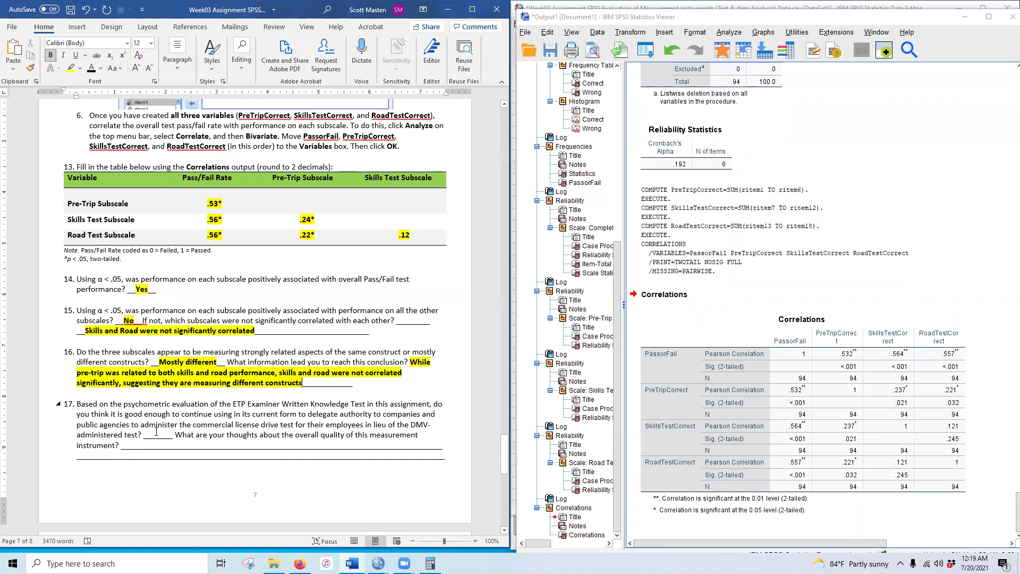
Answer the first blank of question 17, on continuing to use the test, with No in bold with yellow highlighting
{"action": "scroll", "coordinate": [160, 426], "scroll_direction": "down", "scroll_amount": 1}
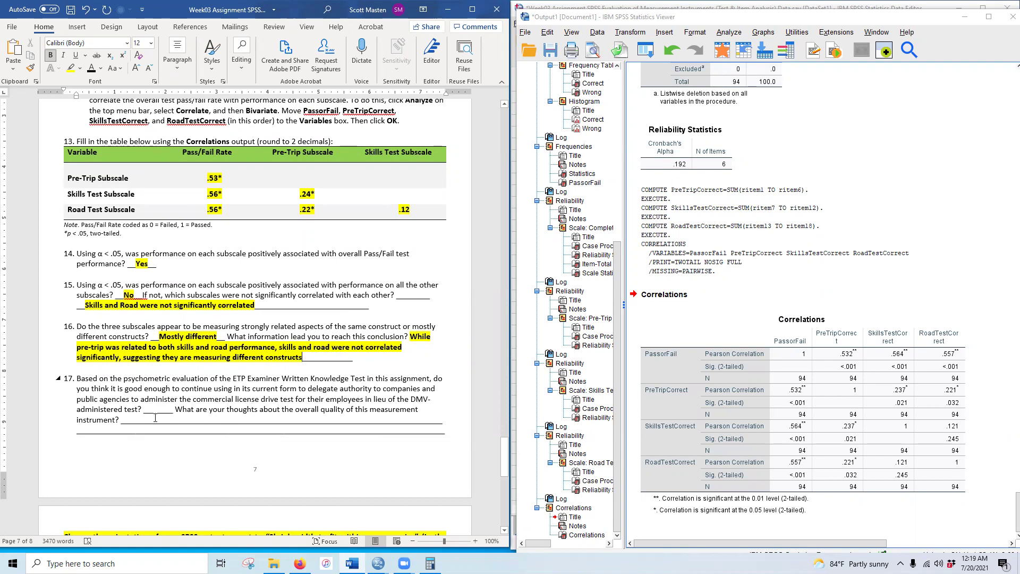
{"action": "scroll", "coordinate": [156, 420], "scroll_direction": "up", "scroll_amount": 10}
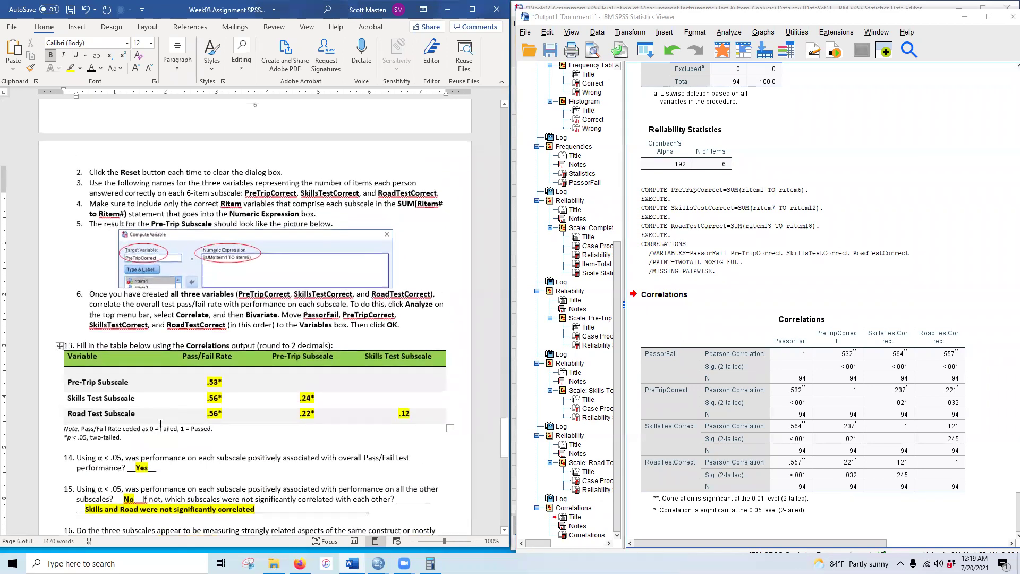
{"action": "scroll", "coordinate": [163, 421], "scroll_direction": "up", "scroll_amount": 15}
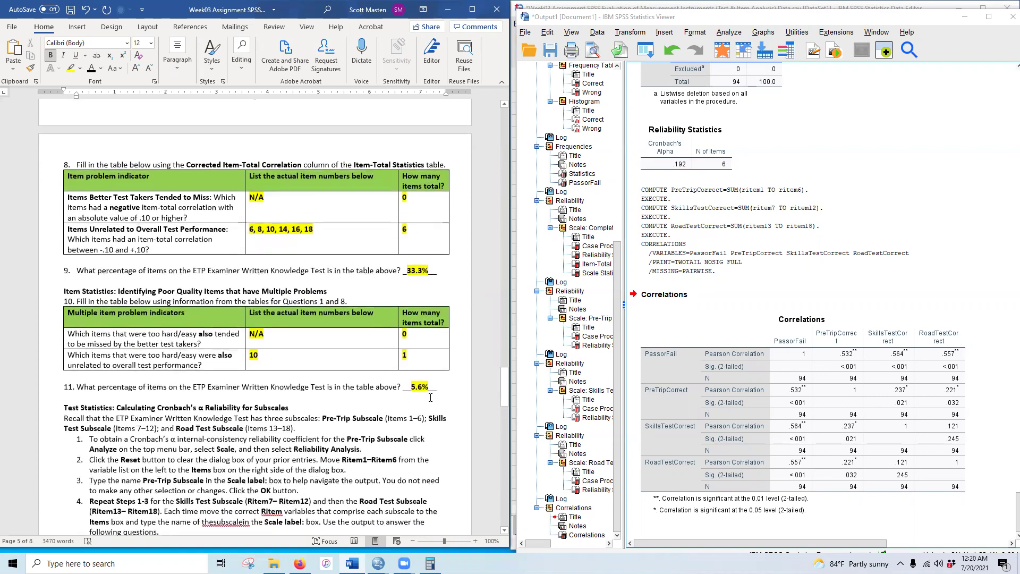
{"action": "scroll", "coordinate": [295, 436], "scroll_direction": "up", "scroll_amount": 3}
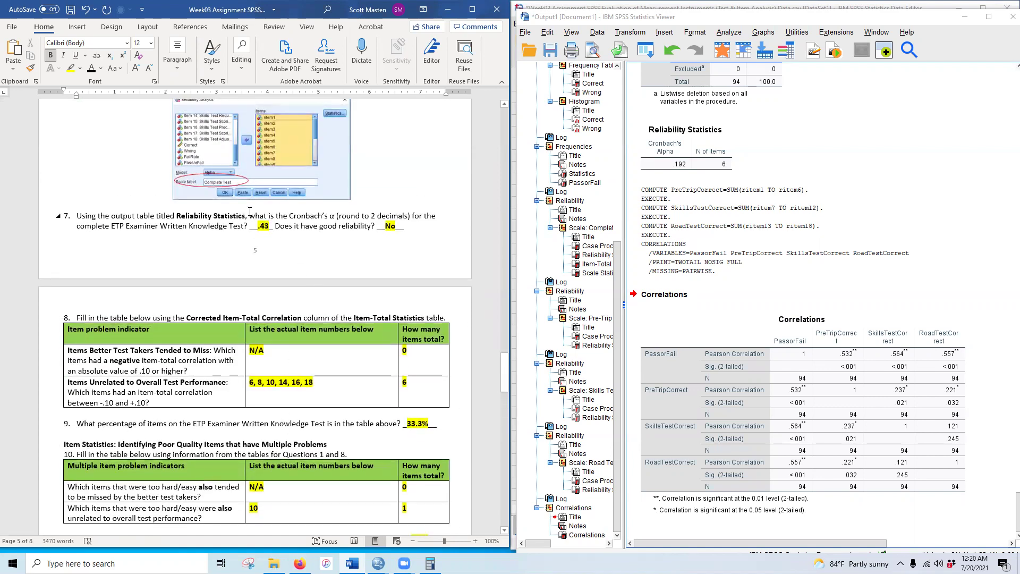
{"action": "scroll", "coordinate": [168, 460], "scroll_direction": "down", "scroll_amount": 20}
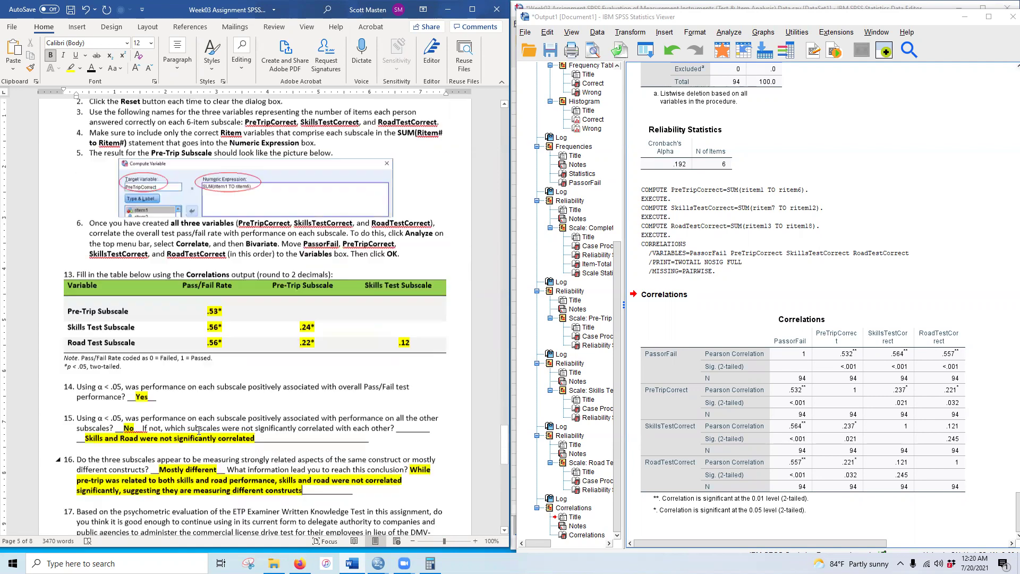
{"action": "scroll", "coordinate": [213, 426], "scroll_direction": "up", "scroll_amount": 3}
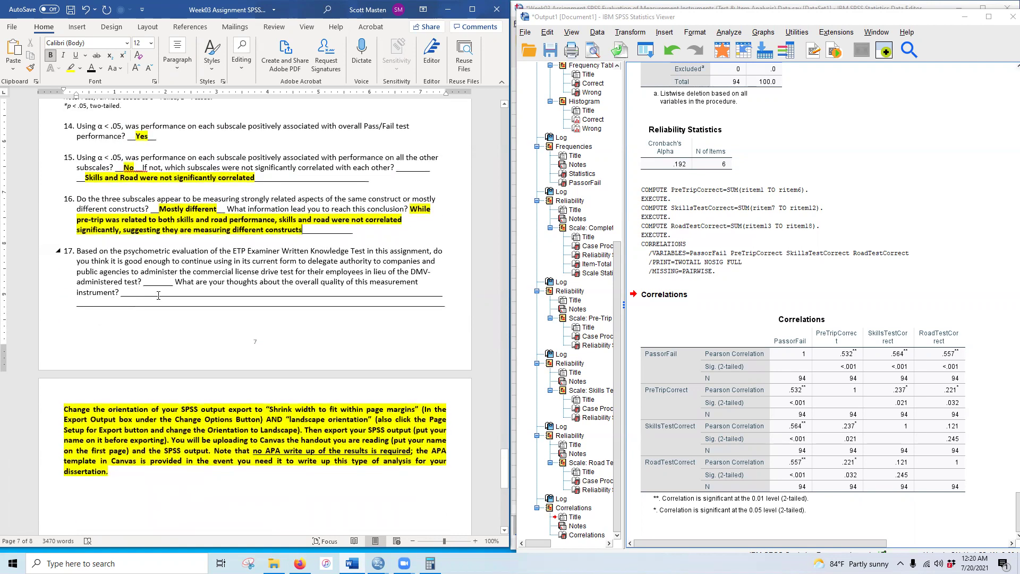
{"action": "scroll", "coordinate": [157, 319], "scroll_direction": "up", "scroll_amount": 2}
{"action": "double_click", "coordinate": [158, 358]}
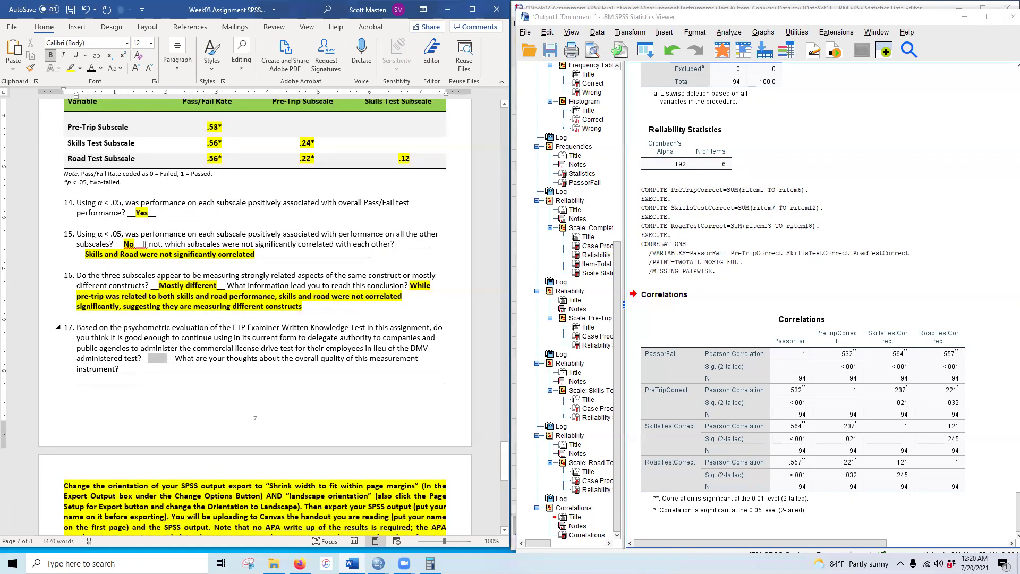
{"action": "type", "text": "No"}
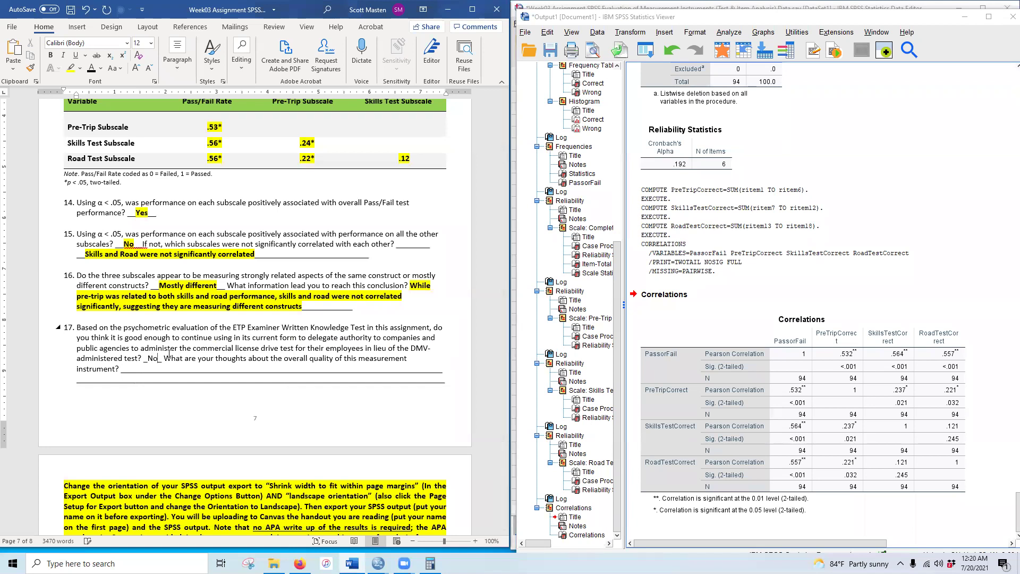
{"action": "double_click", "coordinate": [153, 358]}
{"action": "left_click", "coordinate": [51, 56]}
{"action": "left_click", "coordinate": [70, 68]}
{"action": "left_click", "coordinate": [232, 239]}
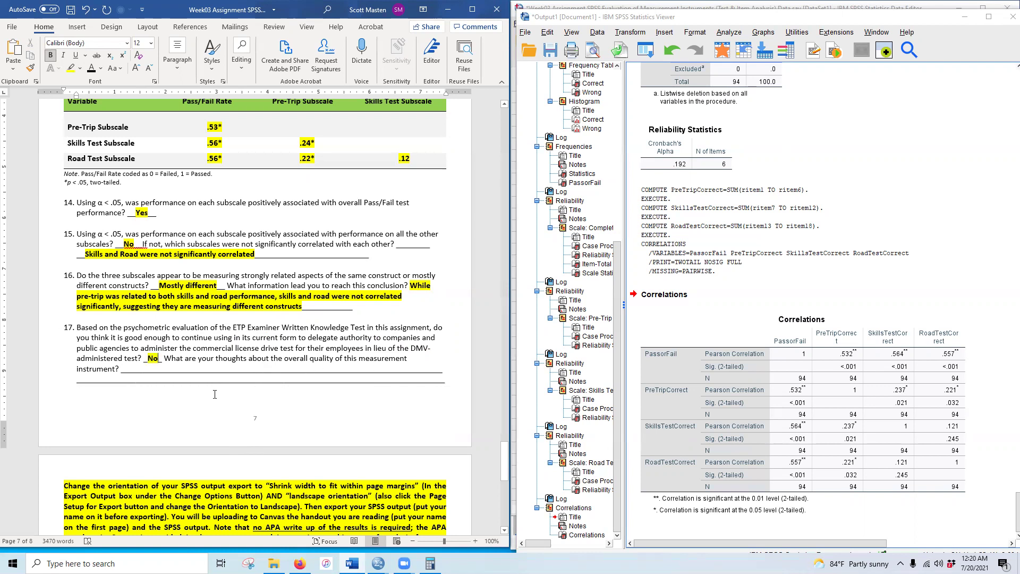
Begin question 17's overall quality answer with "It has poor reliability and several items that are not related to overall test performance"
{"action": "left_click_drag", "start_coordinate": [132, 368], "coordinate": [405, 369]}
{"action": "type", "text": "It has poor "}
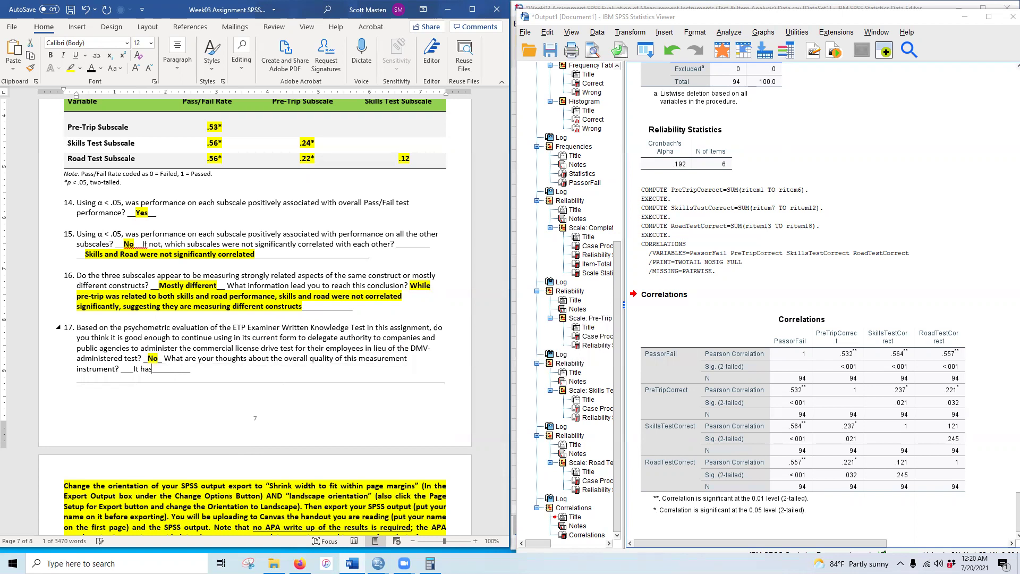
{"action": "type", "text": "reliability ar"}
{"action": "type", "text": "d several items "}
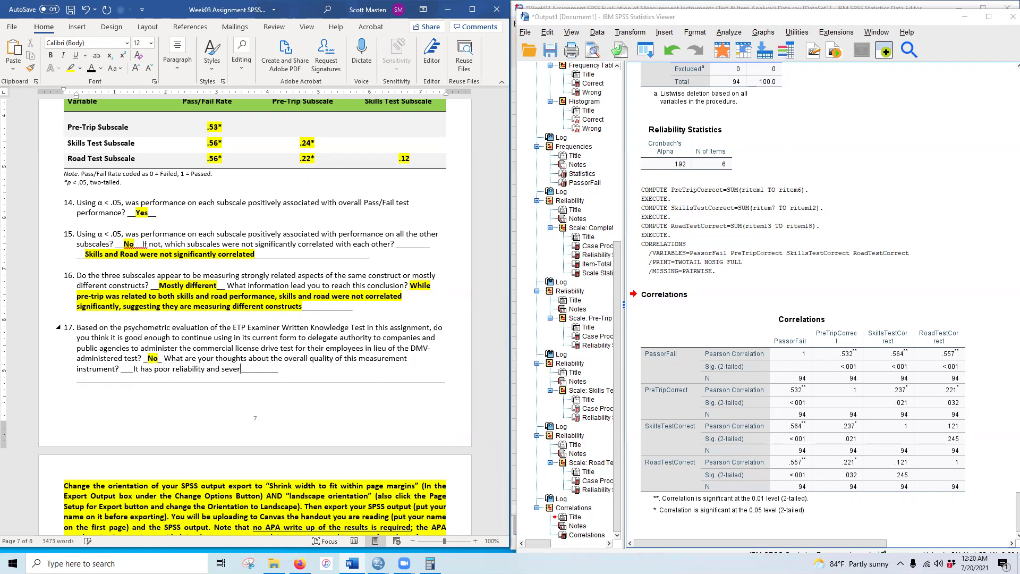
{"action": "type", "text": "that are"}
{"action": "type", "text": " not"}
{"action": "type", "text": " related to o"}
{"action": "type", "text": "verall test pe"}
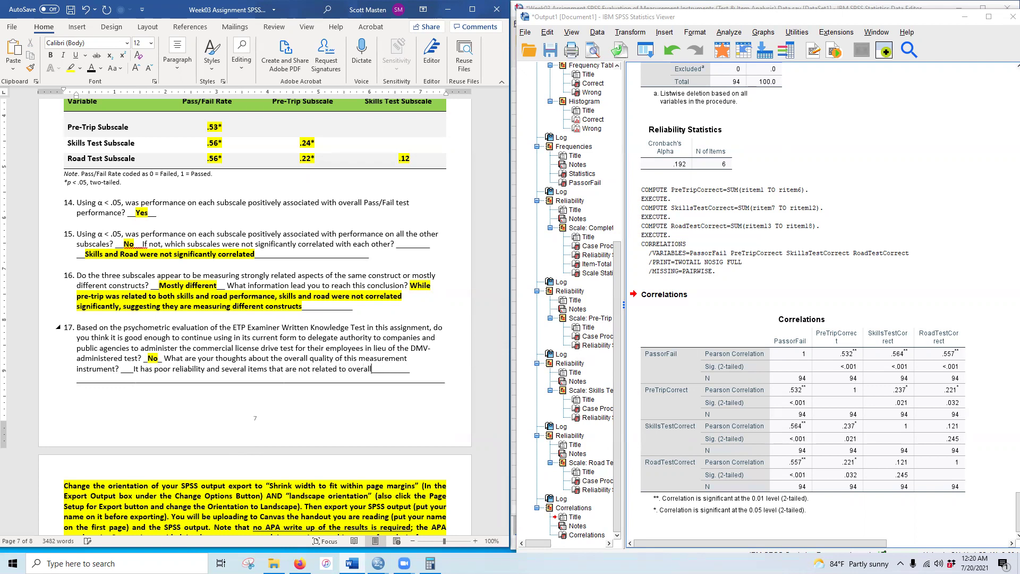
{"action": "type", "text": "rformance "}
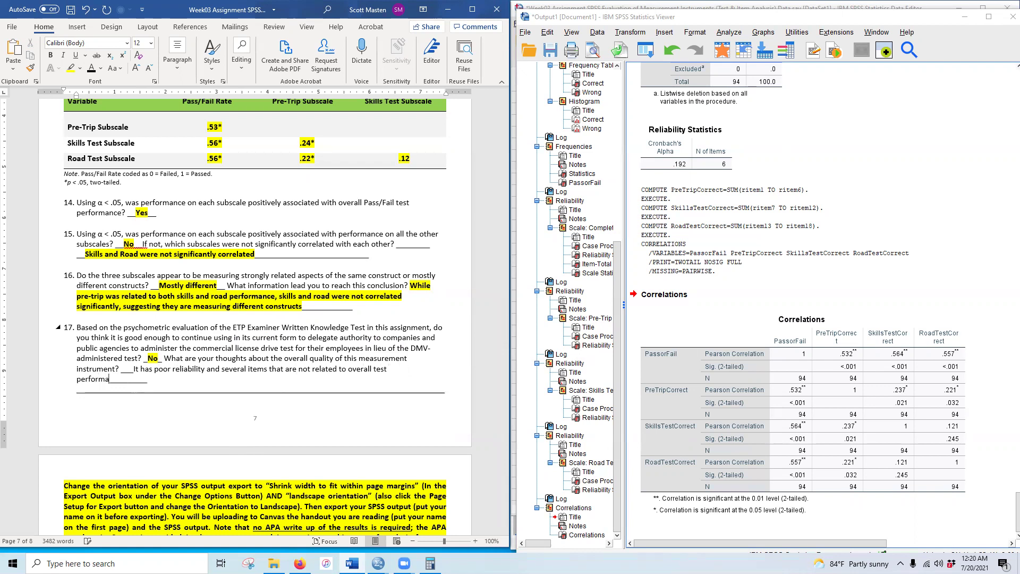
Continue the question 17 answer with "(low item-total) and a couple items that are too easy and one that is too hard"
{"action": "type", "text": "(low item-total) and a couple i"}
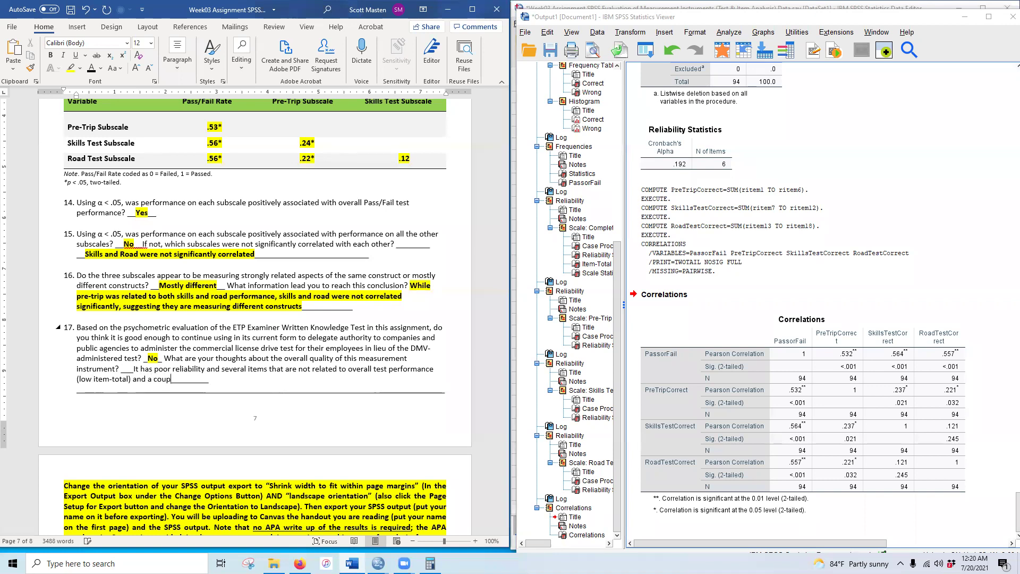
{"action": "type", "text": "tems that are too"}
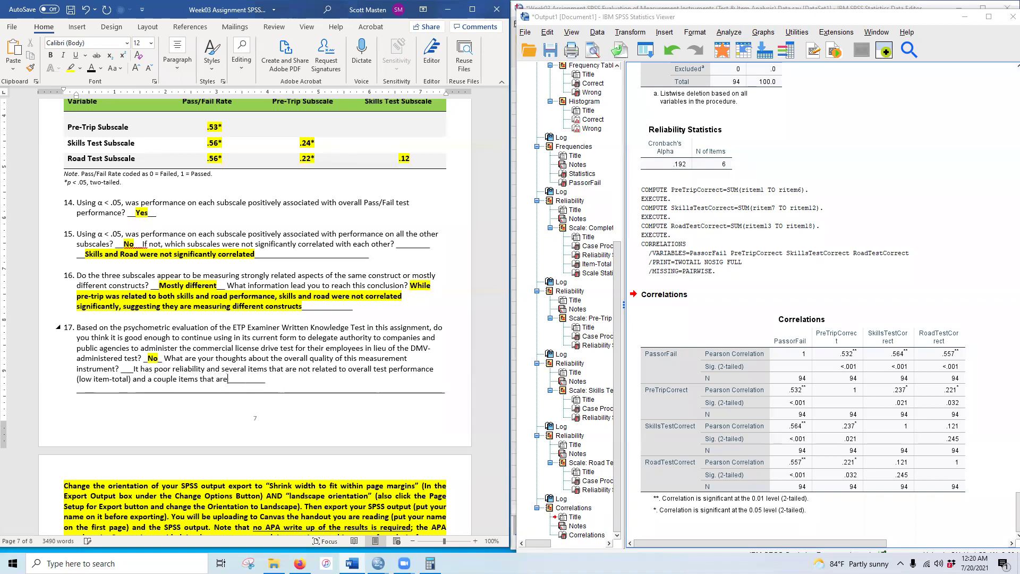
{"action": "type", "text": " easy or"}
{"action": "key", "text": "BackSpace"}
{"action": "key", "text": "BackSpace"}
{"action": "type", "text": "and one that is too"}
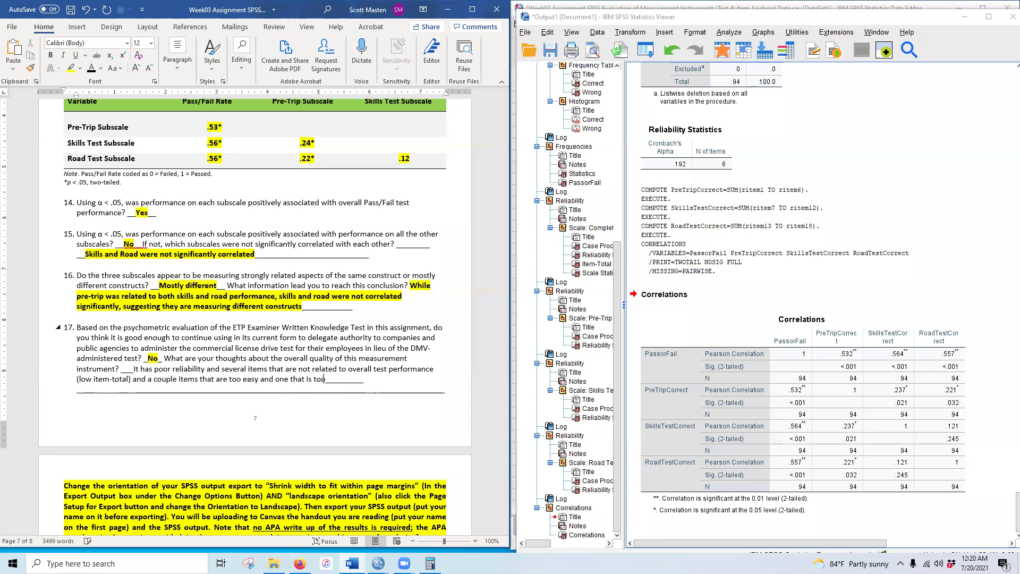
{"action": "type", "text": " hard"}
Trim the surplus underscores after the question 17 evaluation so the remaining blank follows "too hard" on the same line
{"action": "key", "text": "Delete"}
{"action": "key", "text": "Delete"}
{"action": "key", "text": "Delete"}
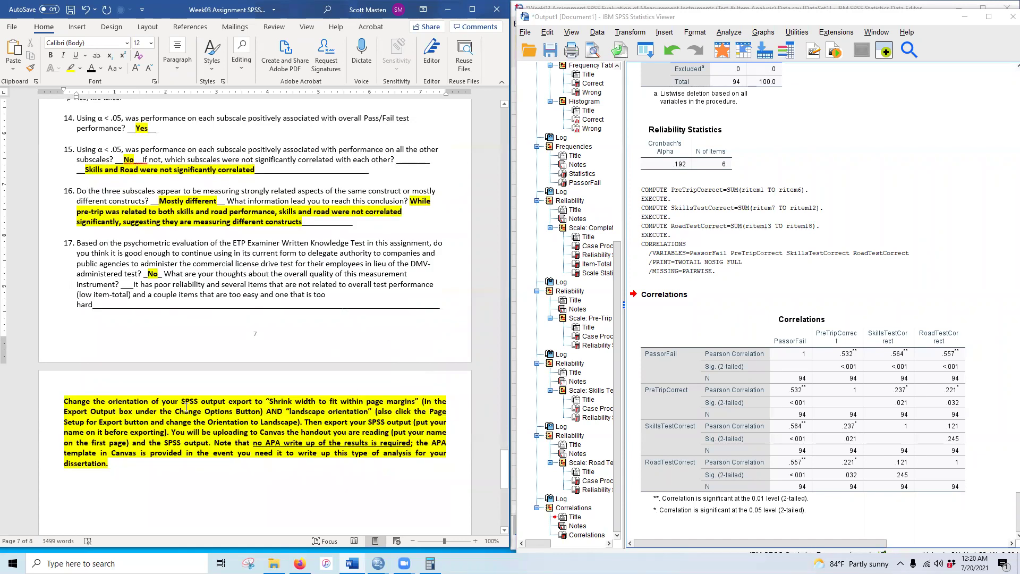
{"action": "key", "text": "shift+Return"}
{"action": "key", "text": "Delete"}
{"action": "key", "text": "Delete"}
{"action": "key", "text": "Delete"}
{"action": "key", "text": "Delete"}
{"action": "key", "text": "Delete"}
{"action": "key", "text": "Delete"}
{"action": "key", "text": "Delete"}
{"action": "key", "text": "Delete"}
{"action": "key", "text": "Delete"}
{"action": "key", "text": "Delete"}
{"action": "key", "text": "Delete"}
{"action": "key", "text": "Delete"}
{"action": "key", "text": "Delete"}
{"action": "key", "text": "Delete"}
{"action": "key", "text": "Delete"}
{"action": "key", "text": "Delete"}
{"action": "key", "text": "Delete"}
{"action": "key", "text": "Delete"}
{"action": "key", "text": "Delete"}
{"action": "key", "text": "Delete"}
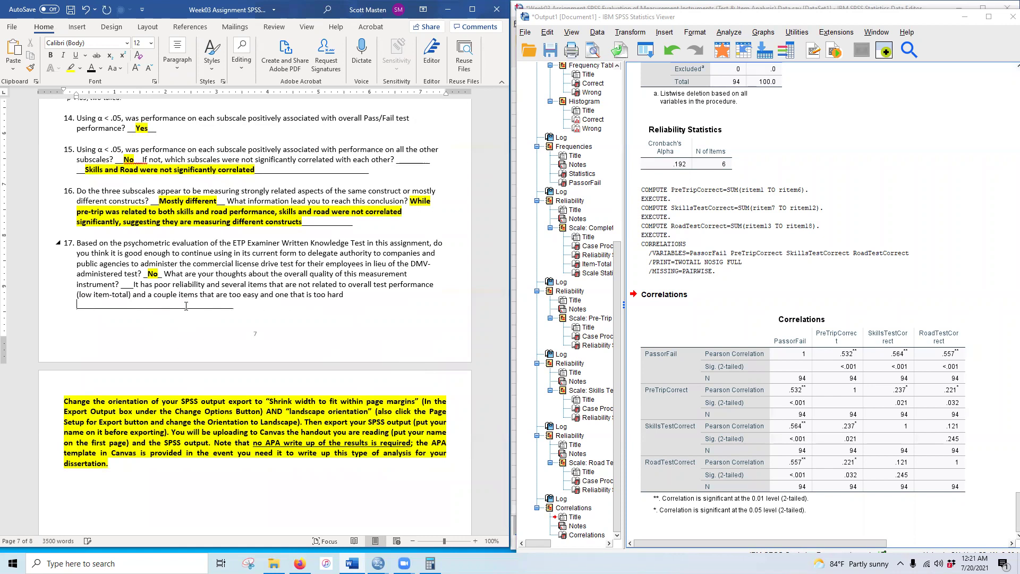
{"action": "key", "text": "BackSpace"}
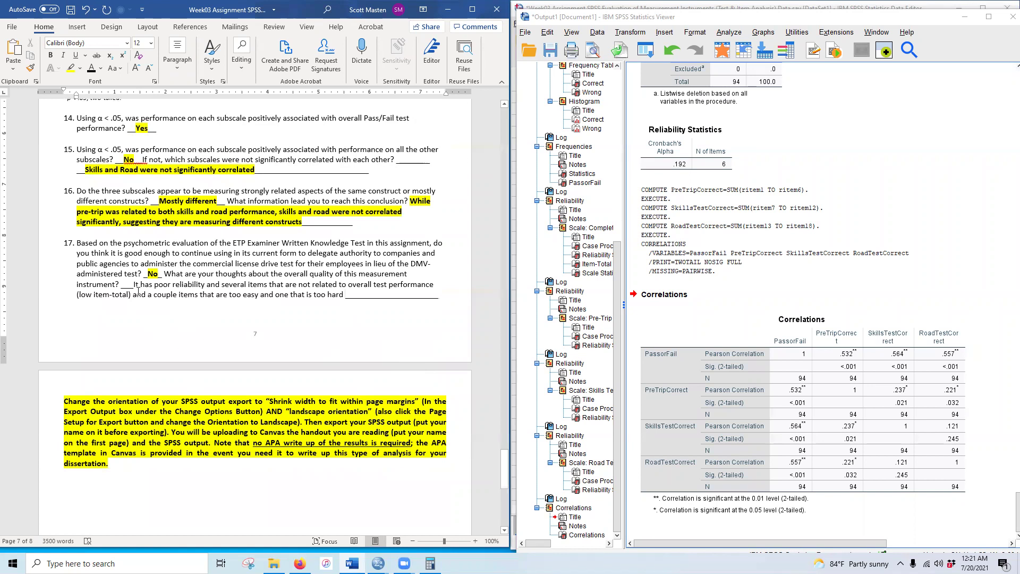
Make the written evaluation in question 17 bold with yellow highlighting
{"action": "left_click_drag", "start_coordinate": [134, 287], "coordinate": [348, 294]}
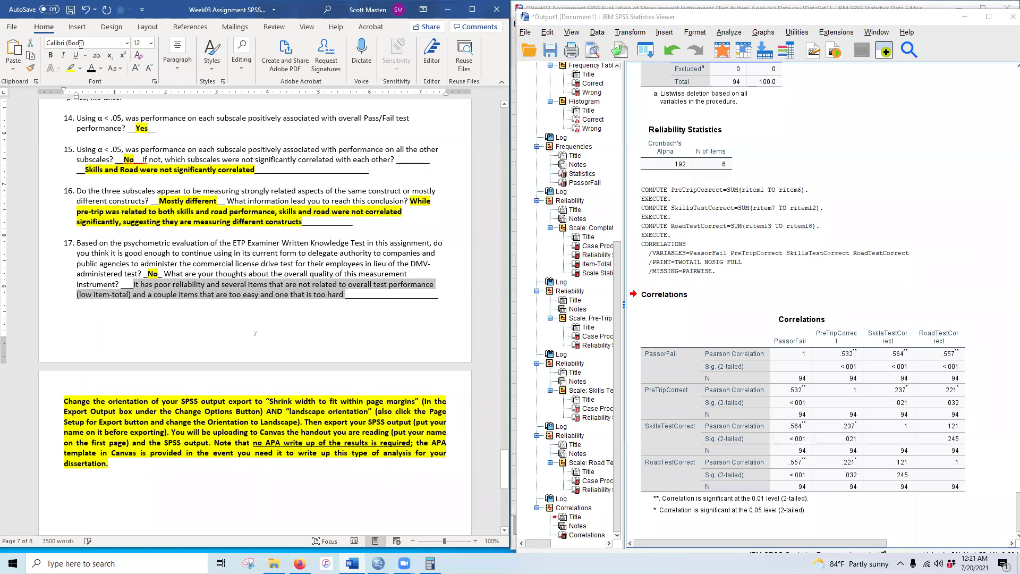
{"action": "left_click", "coordinate": [51, 55]}
{"action": "left_click", "coordinate": [71, 68]}
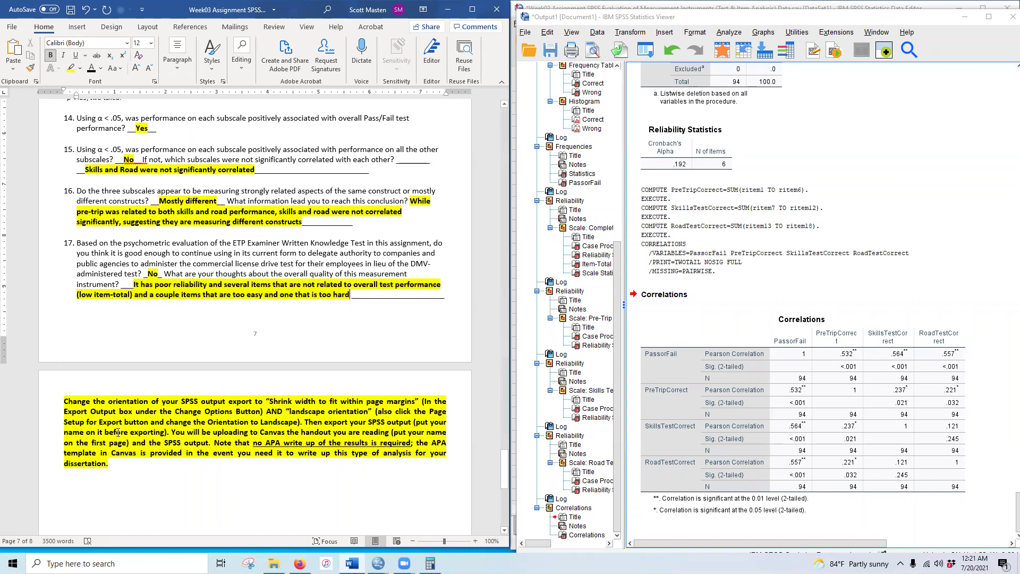
Review the problem items listed in the tables of questions 1, 8 and 10, and the written answers through question 17
{"action": "scroll", "coordinate": [119, 432], "scroll_direction": "up", "scroll_amount": 15}
{"action": "scroll", "coordinate": [244, 441], "scroll_direction": "up", "scroll_amount": 10}
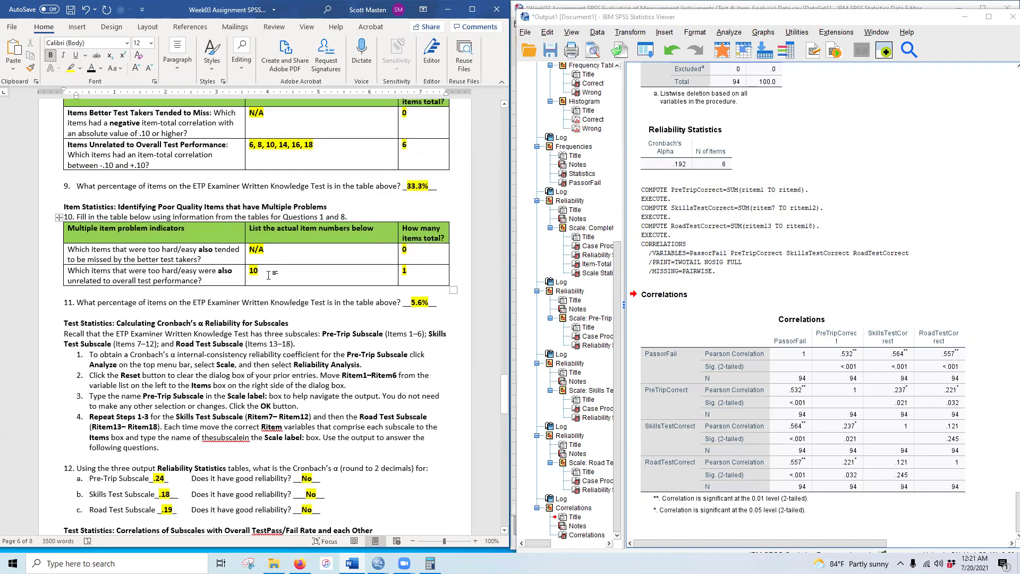
{"action": "scroll", "coordinate": [227, 303], "scroll_direction": "up", "scroll_amount": 4}
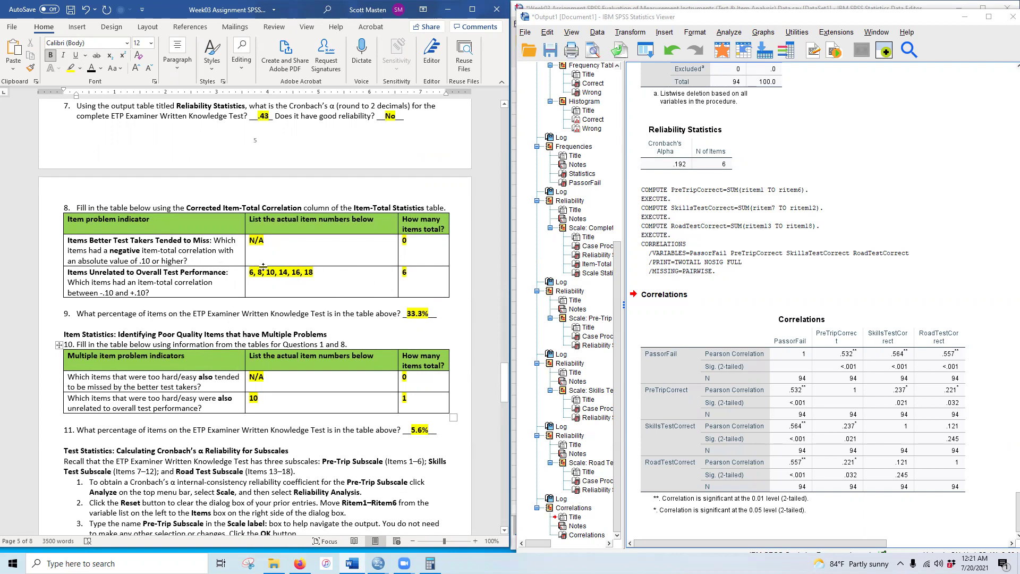
{"action": "scroll", "coordinate": [329, 296], "scroll_direction": "up", "scroll_amount": 4}
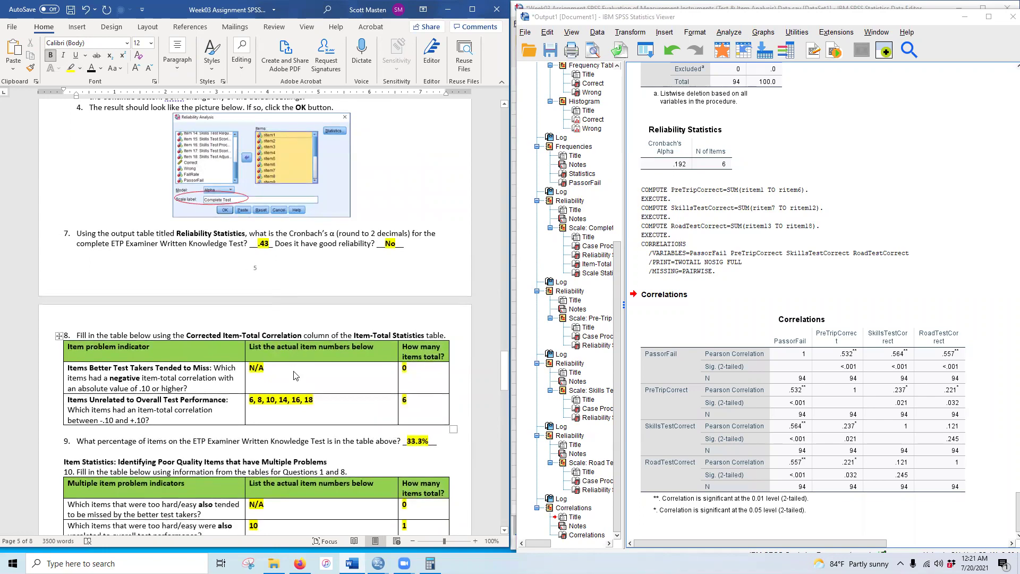
{"action": "scroll", "coordinate": [304, 361], "scroll_direction": "up", "scroll_amount": 7}
{"action": "scroll", "coordinate": [304, 362], "scroll_direction": "up", "scroll_amount": 20}
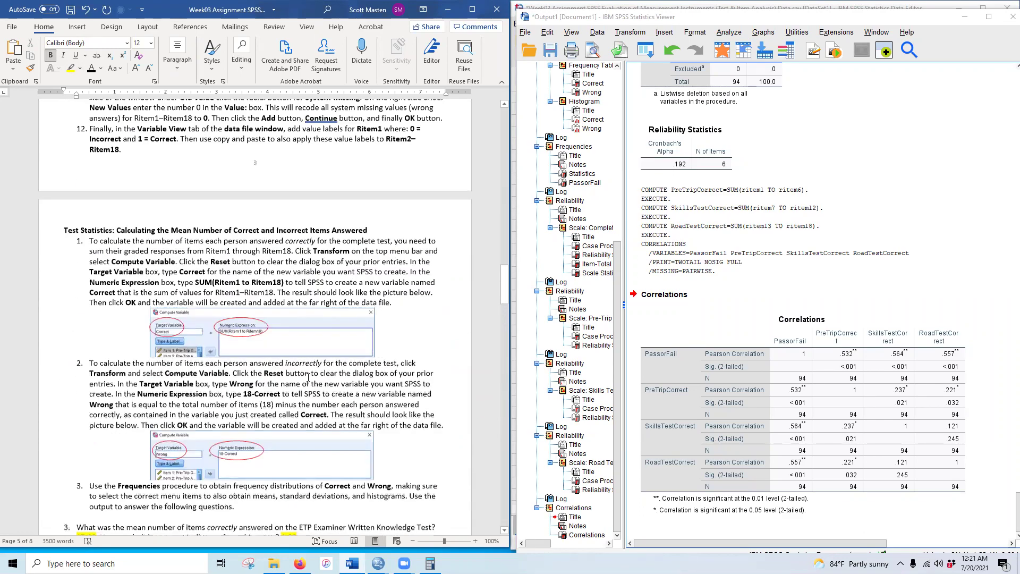
{"action": "scroll", "coordinate": [304, 370], "scroll_direction": "up", "scroll_amount": 12}
{"action": "scroll", "coordinate": [306, 326], "scroll_direction": "up", "scroll_amount": 2}
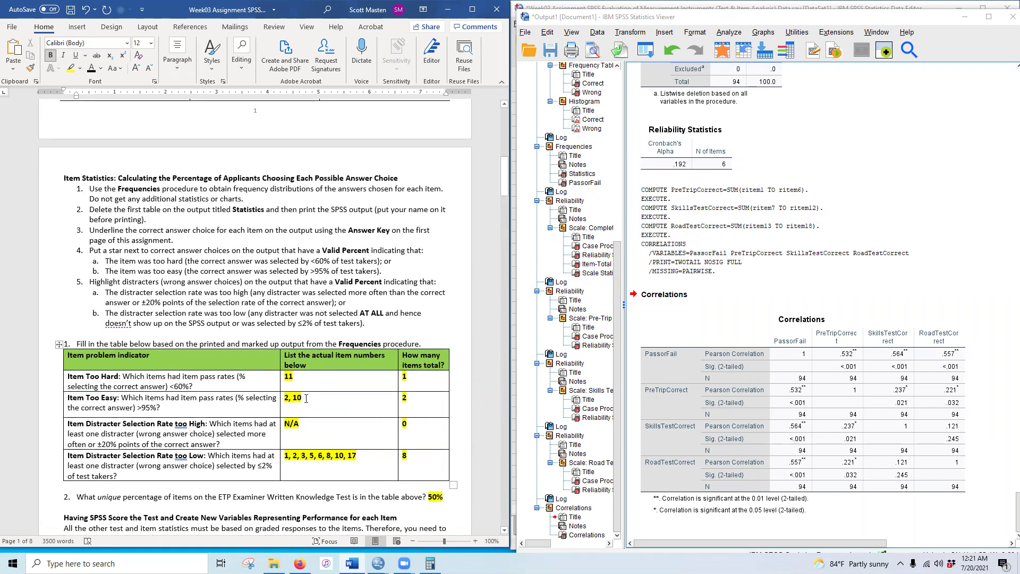
{"action": "left_click_drag", "start_coordinate": [283, 455], "coordinate": [358, 455]}
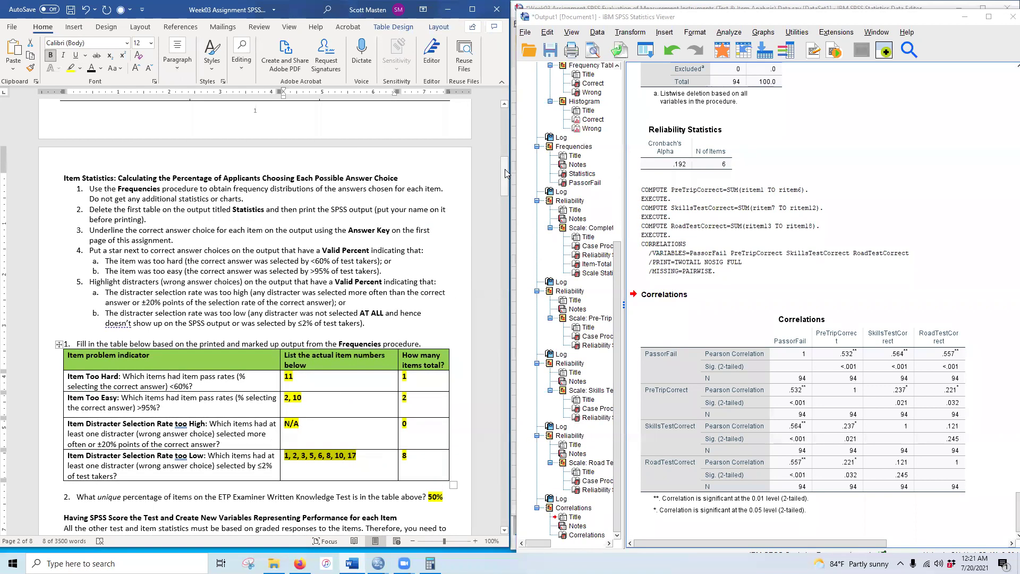
{"action": "left_click_drag", "start_coordinate": [505, 173], "coordinate": [528, 399]}
{"action": "scroll", "coordinate": [468, 386], "scroll_direction": "down", "scroll_amount": 3}
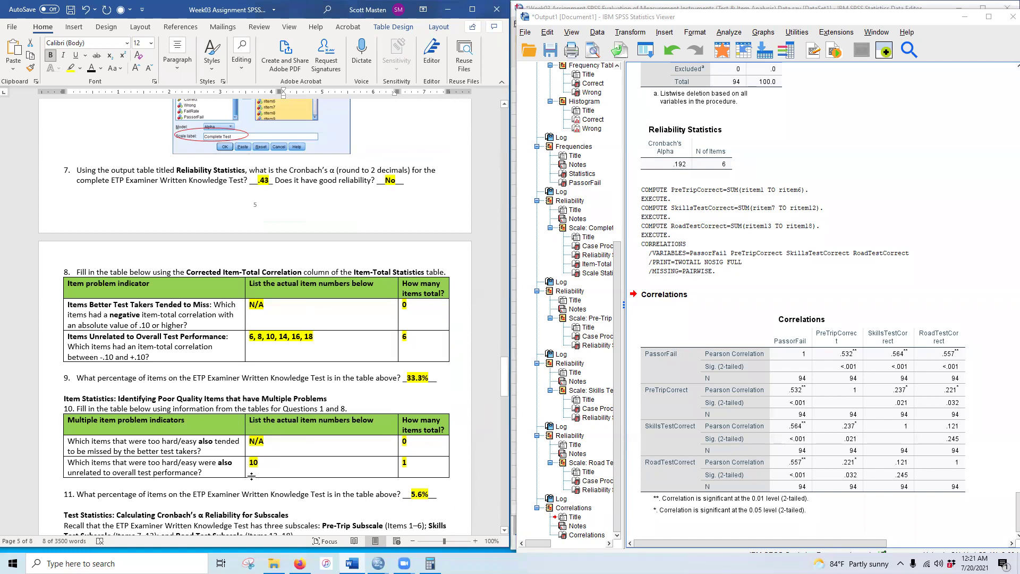
{"action": "left_click_drag", "start_coordinate": [506, 378], "coordinate": [506, 458]}
{"action": "scroll", "coordinate": [269, 478], "scroll_direction": "down", "scroll_amount": 3}
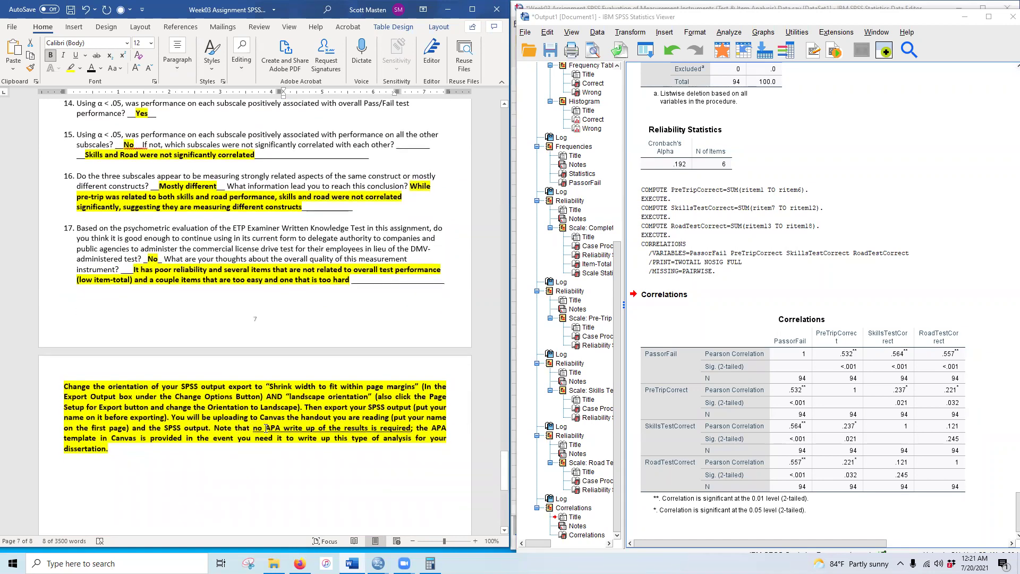
{"action": "scroll", "coordinate": [173, 391], "scroll_direction": "up", "scroll_amount": 6}
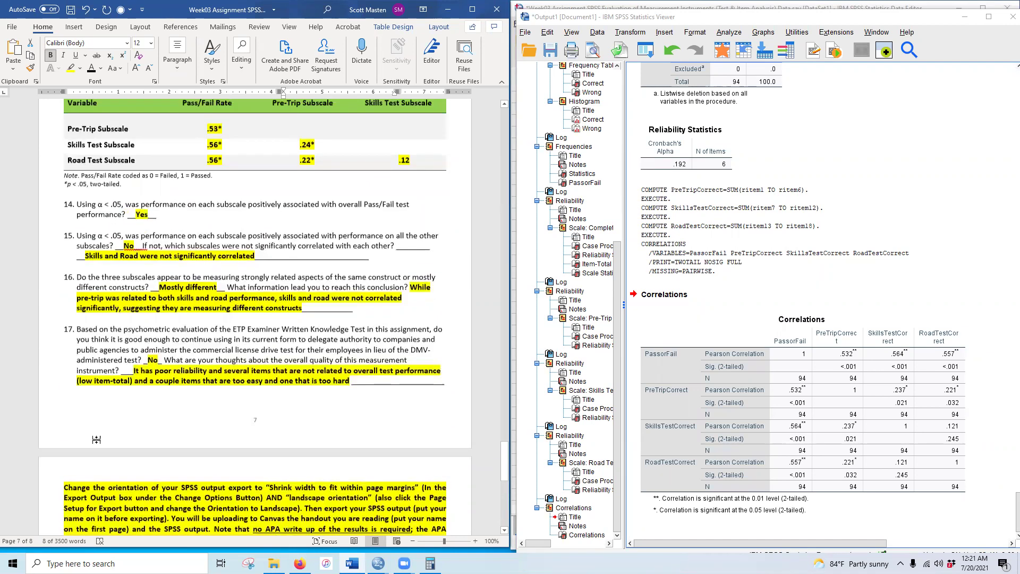
Save the assignment document and place the cursor just before "If not" in question 15
{"action": "left_click", "coordinate": [71, 11]}
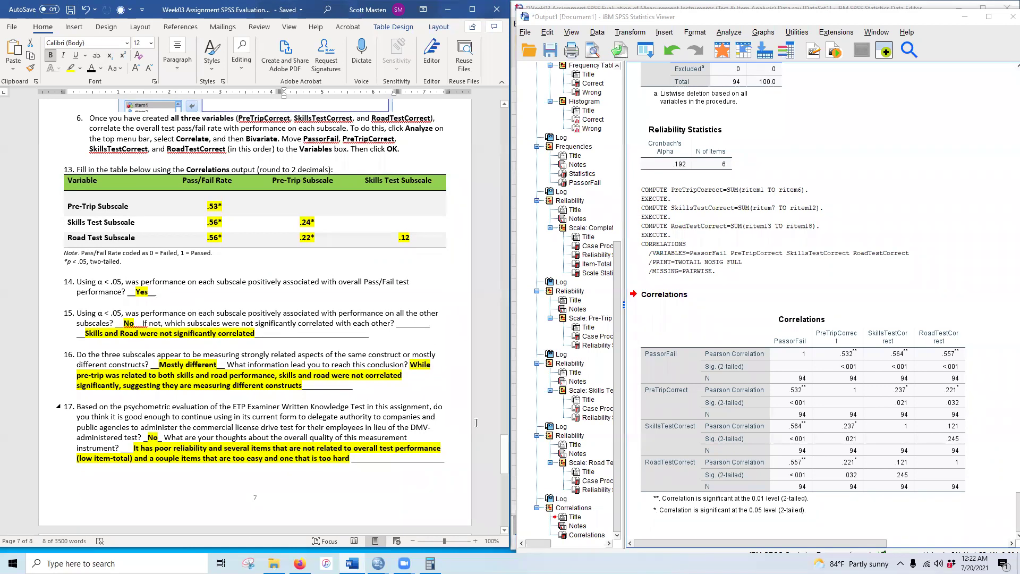
{"action": "left_click", "coordinate": [145, 323]}
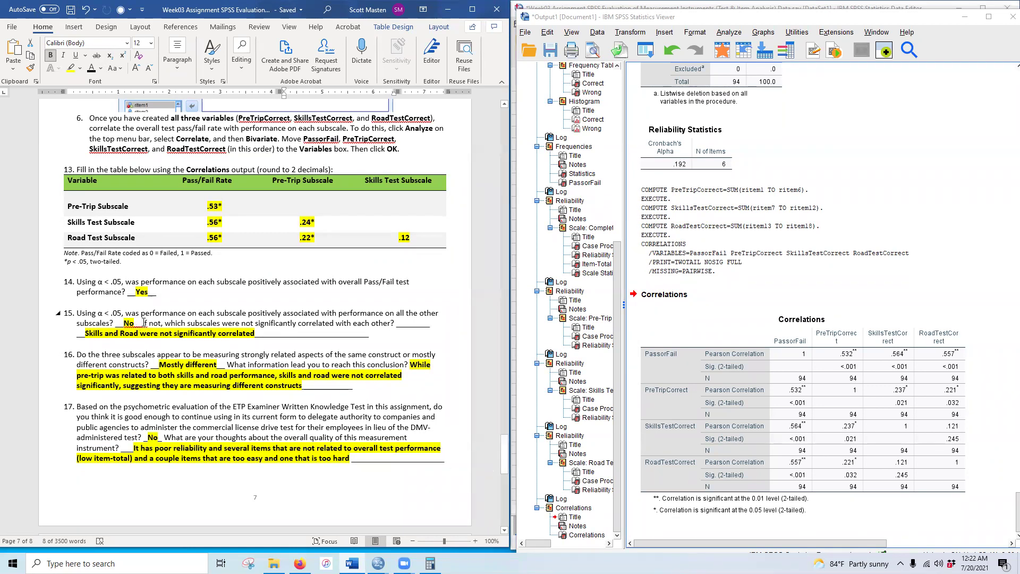